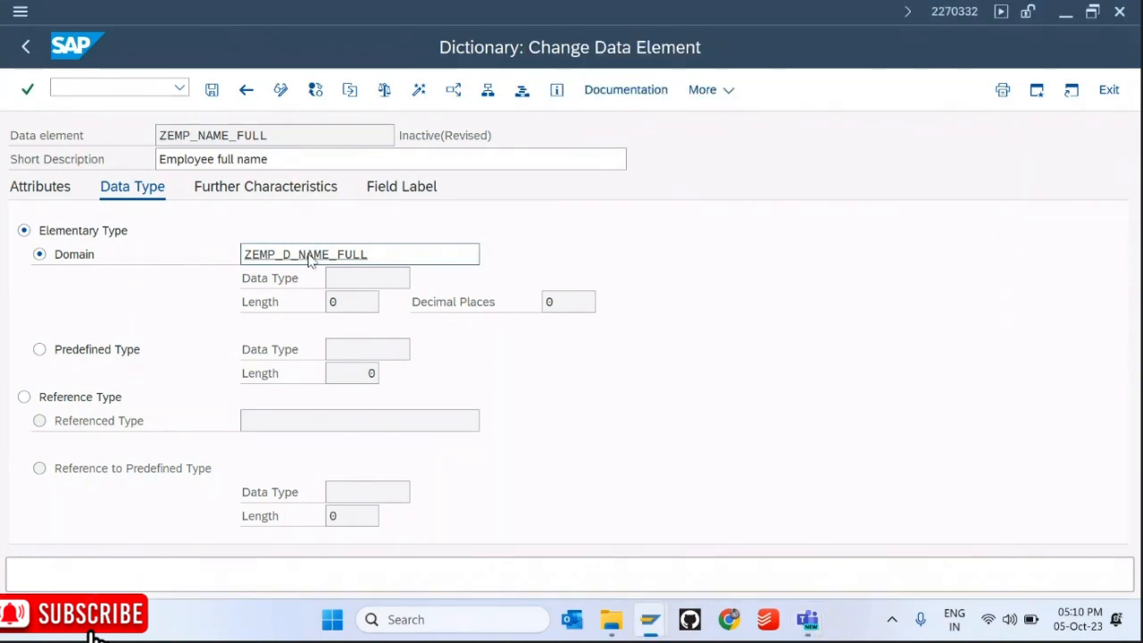
Step: Jump from data element ZEMP_NAME_FULL to its domain ZEMP_D_NAME_FULL, saving the data element first
{"action": "double_click", "coordinate": [309, 257]}
{"action": "left_click", "coordinate": [324, 439]}
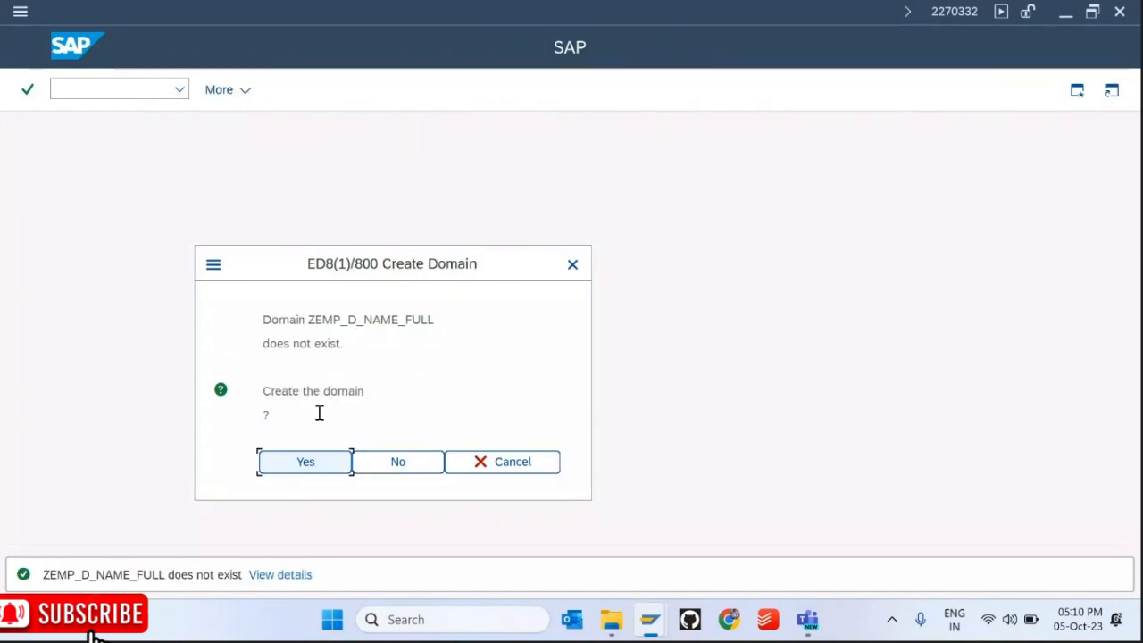
Step: Create domain ZEMP_D_NAME_FULL described 'Employee name', data type CHAR, 60 characters, and save it
{"action": "left_click", "coordinate": [323, 462]}
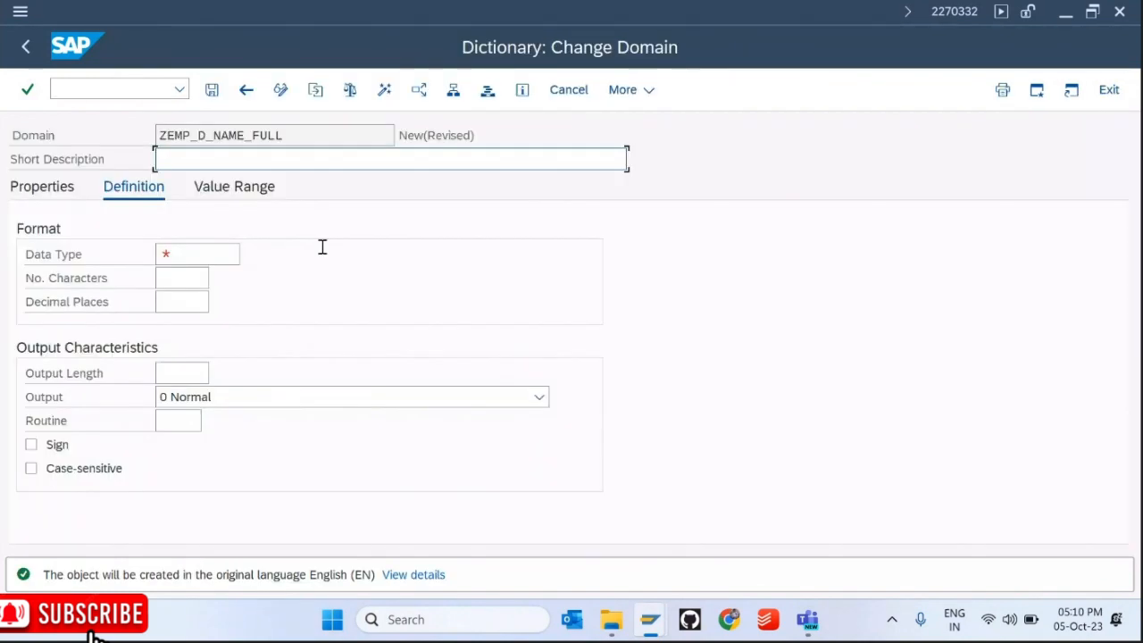
{"action": "type", "text": "Employee name"}
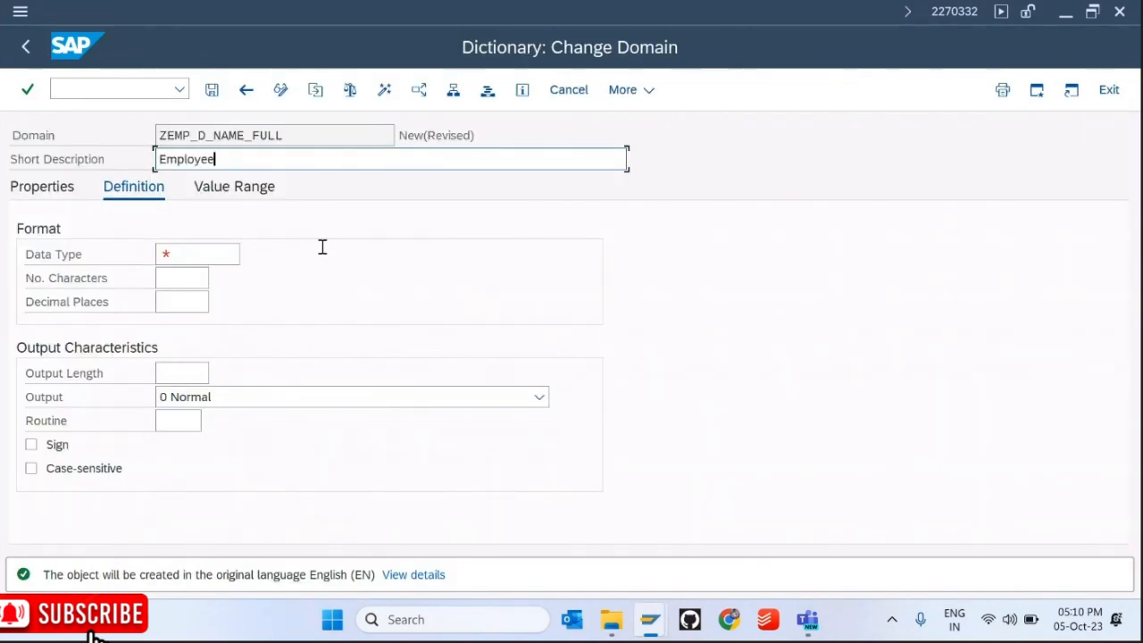
{"action": "key", "text": "Return"}
{"action": "type", "text": "ch"}
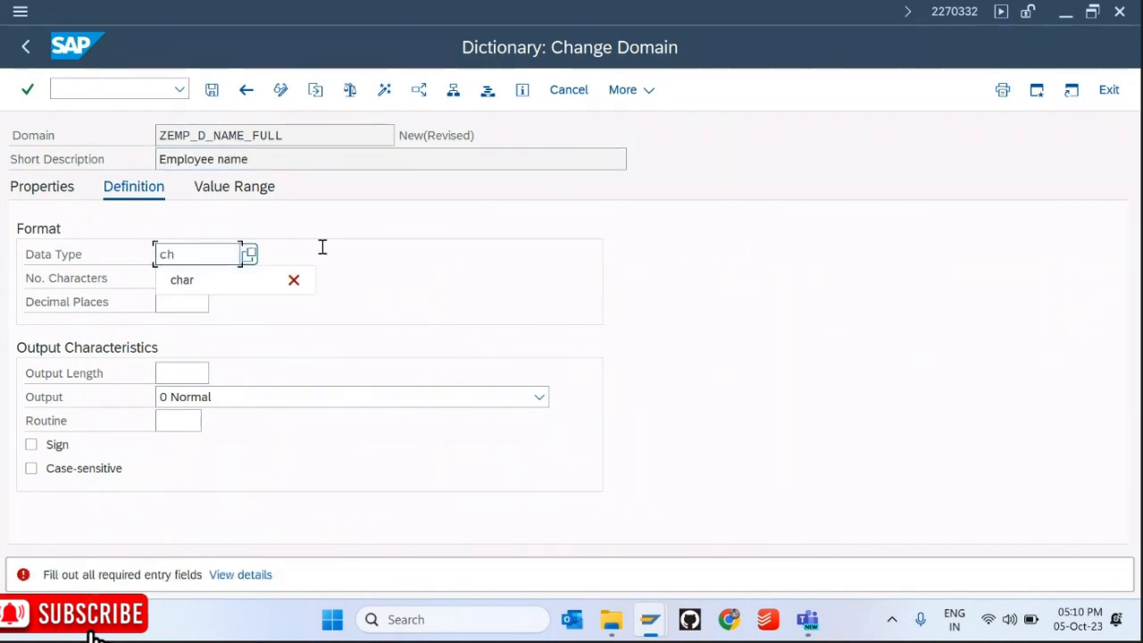
{"action": "type", "text": "ar"}
{"action": "key", "text": "Tab"}
{"action": "type", "text": "60"}
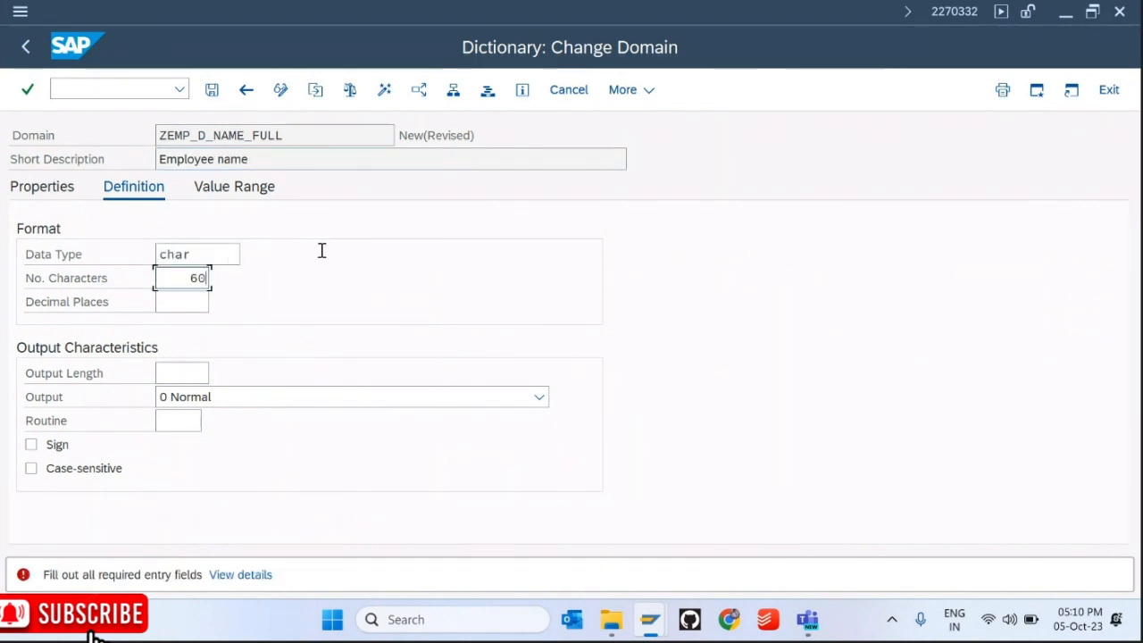
{"action": "key", "text": "Return"}
{"action": "key", "text": "ctrl+s"}
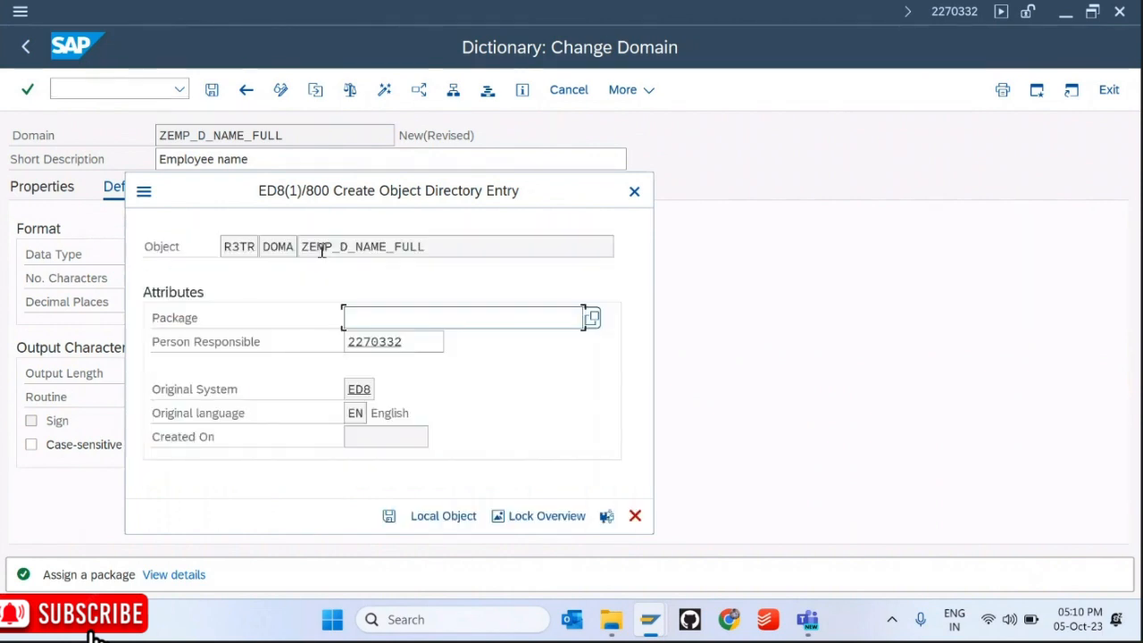
Step: Store ZEMP_D_NAME_FULL as a local object rather than in a package
{"action": "left_click", "coordinate": [443, 522]}
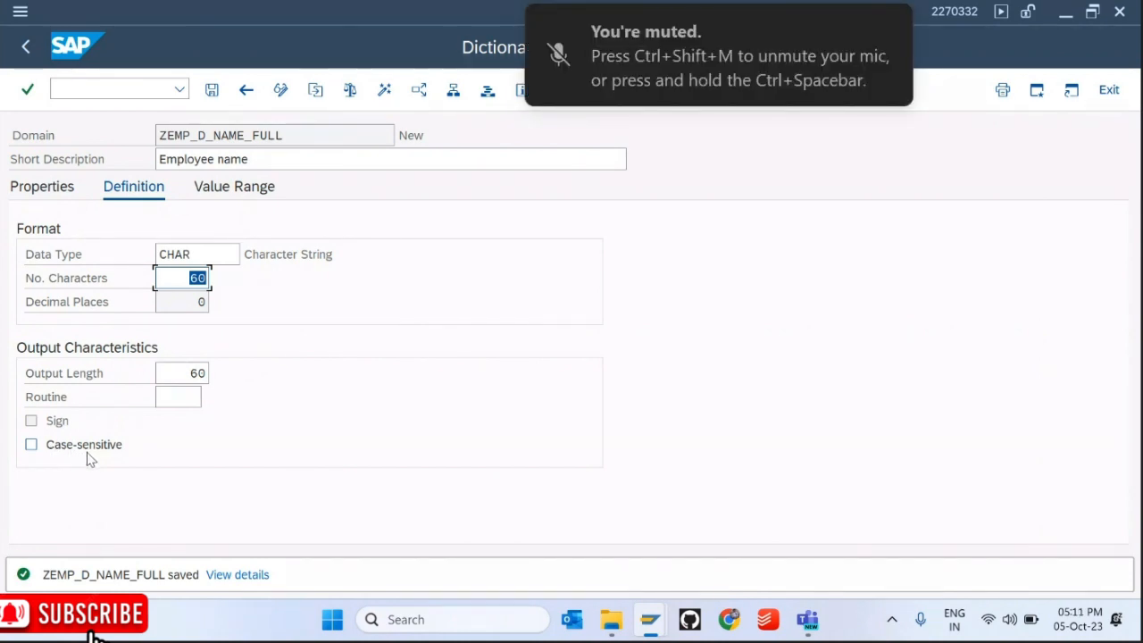
{"action": "left_click", "coordinate": [33, 449]}
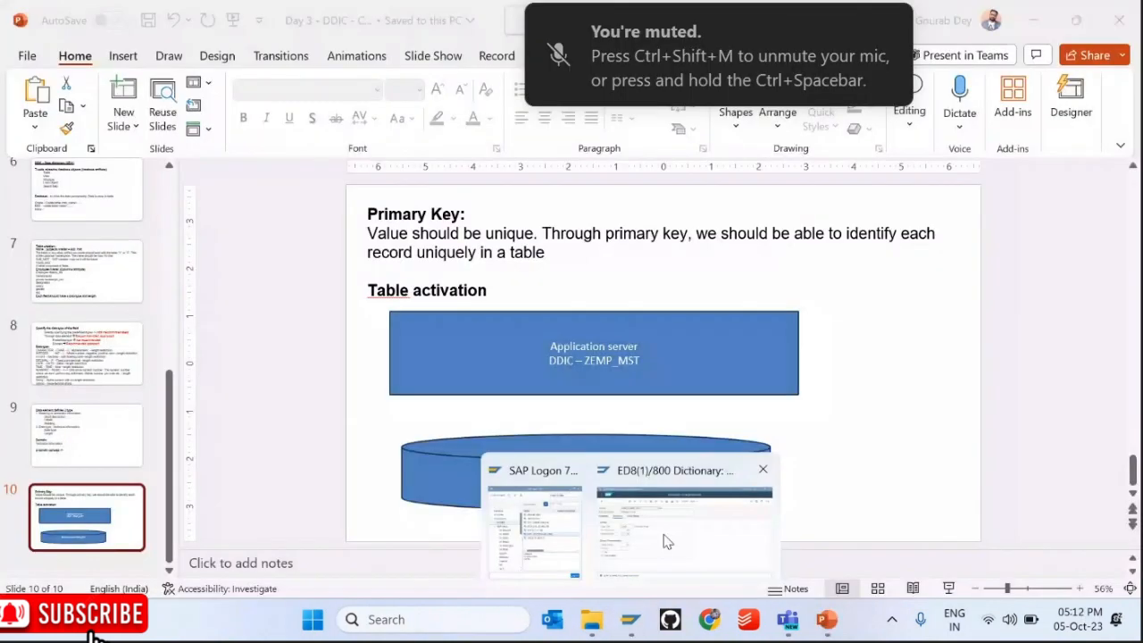
{"action": "left_click", "coordinate": [687, 494]}
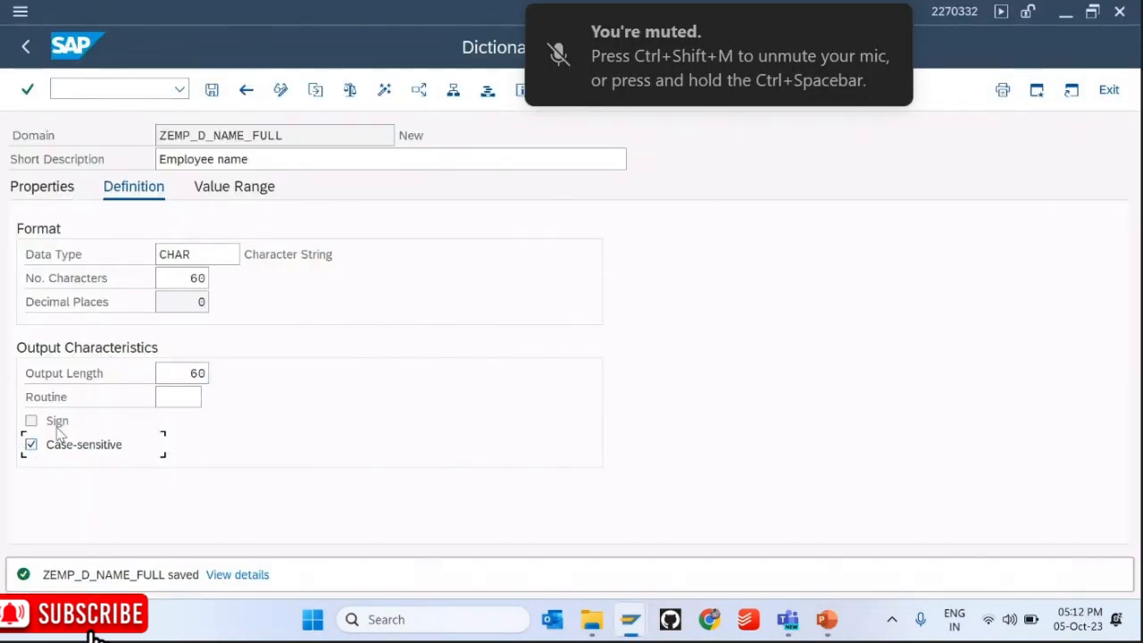
{"action": "left_click_drag", "start_coordinate": [284, 136], "coordinate": [158, 135]}
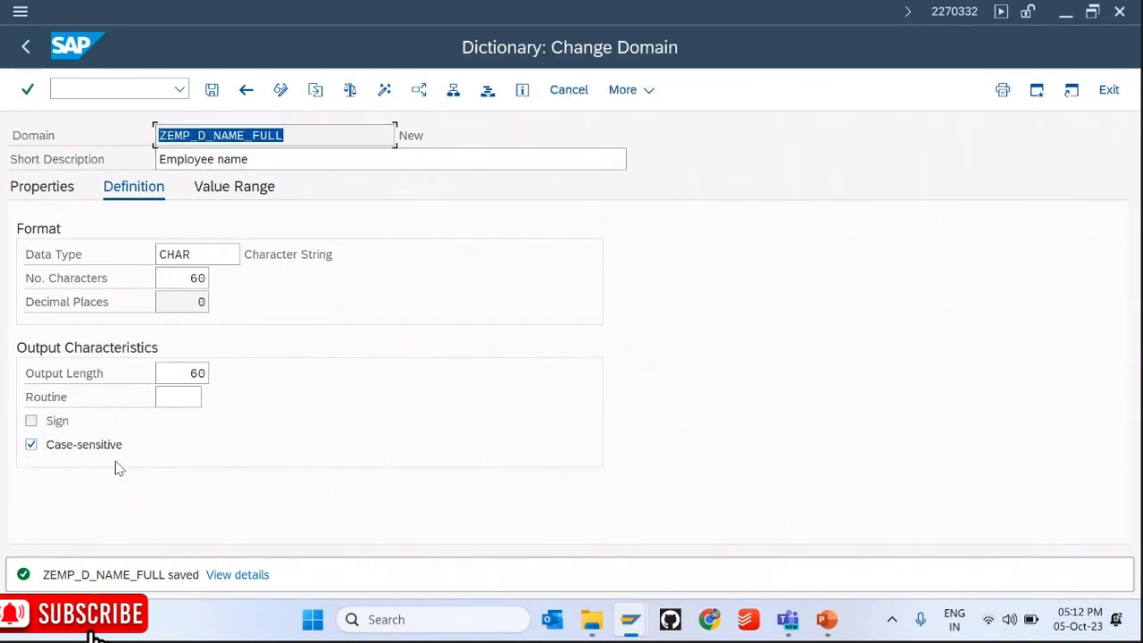
{"action": "left_click", "coordinate": [31, 445]}
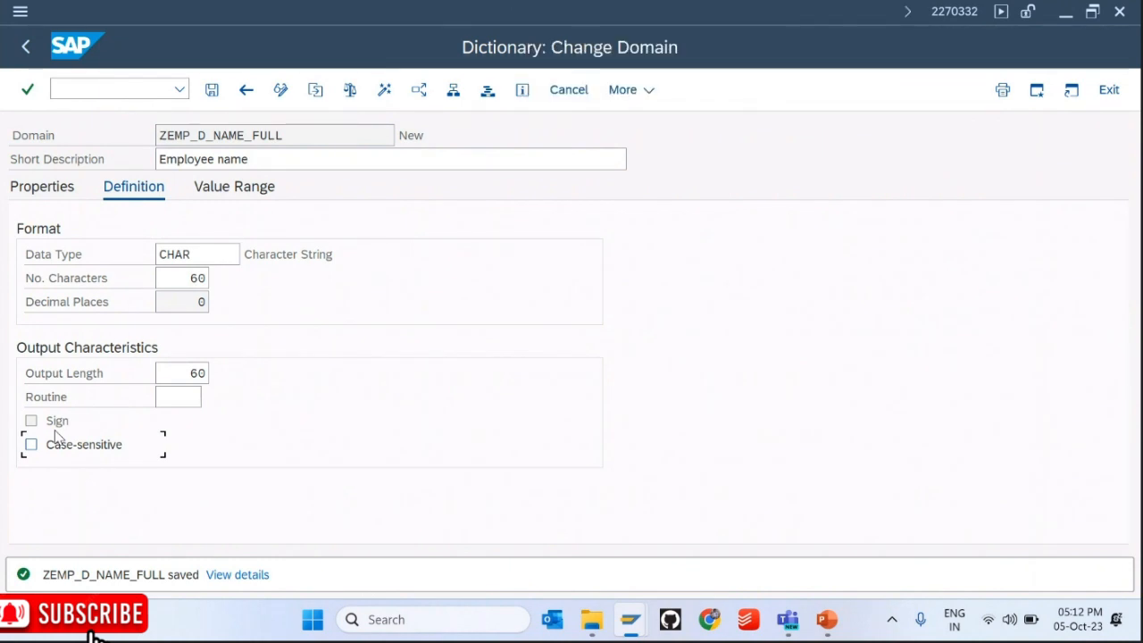
Step: Display table ZEMP_MST in a new SE11 session started with /ose11
{"action": "left_click", "coordinate": [79, 92]}
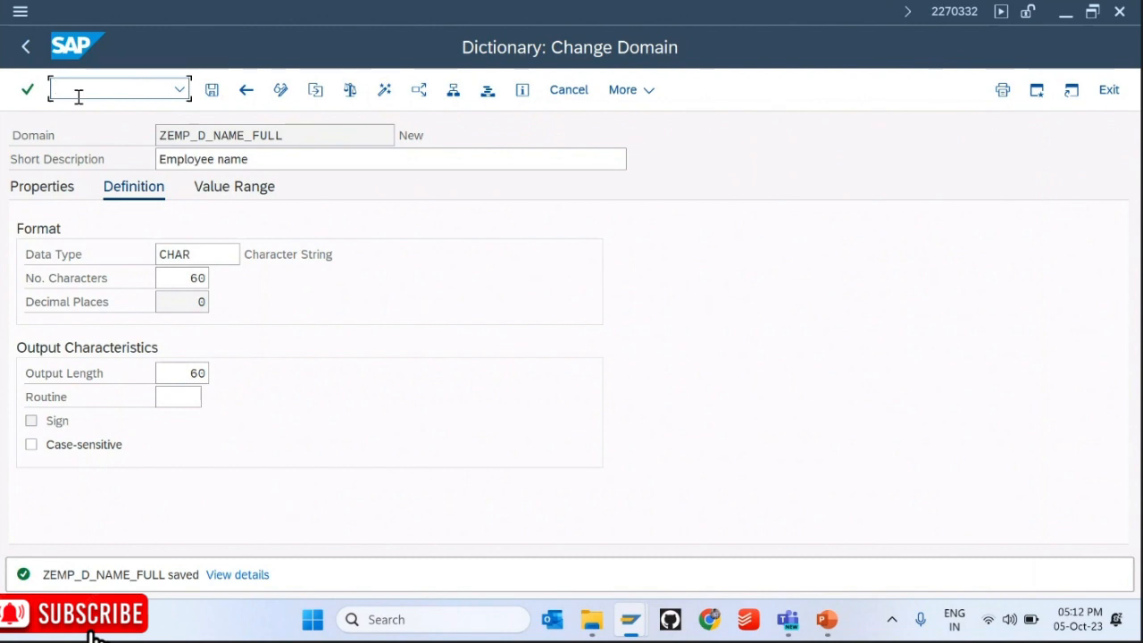
{"action": "type", "text": "/ose11"}
{"action": "key", "text": "Return"}
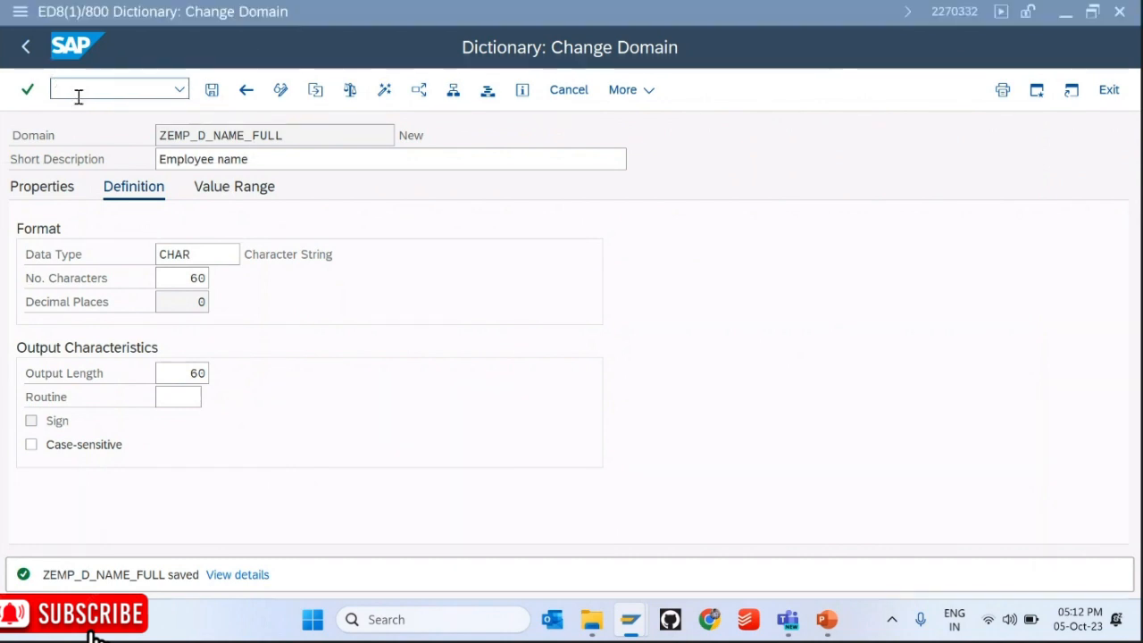
{"action": "left_click", "coordinate": [78, 427]}
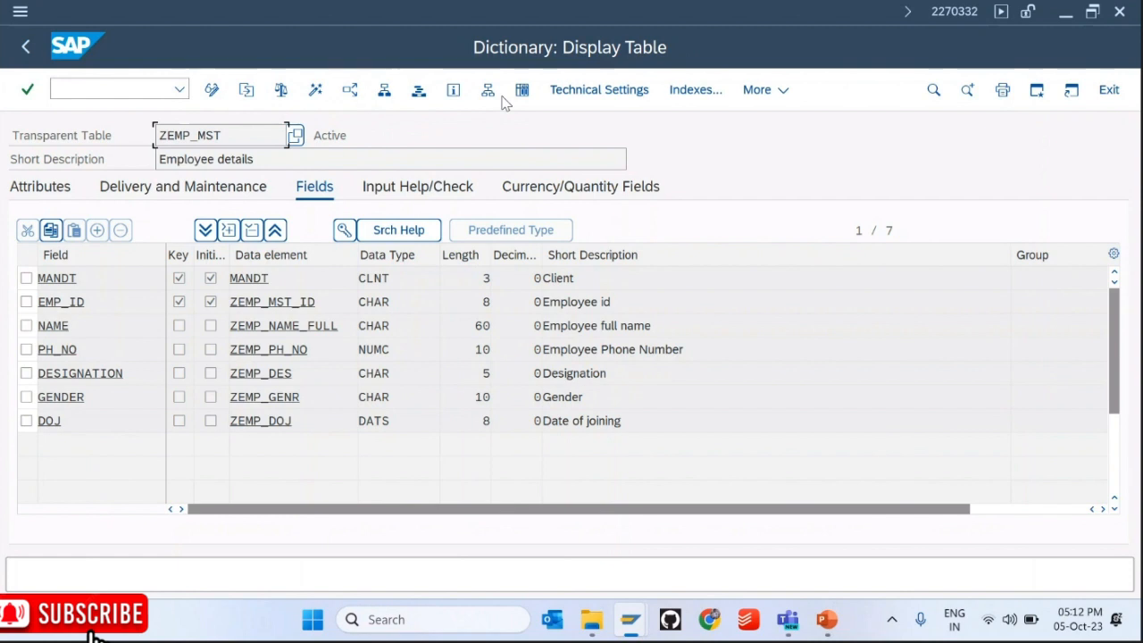
Step: List ZEMP_MST's four entries, inspect the NAME column, then return to the domain window
{"action": "left_click", "coordinate": [520, 91]}
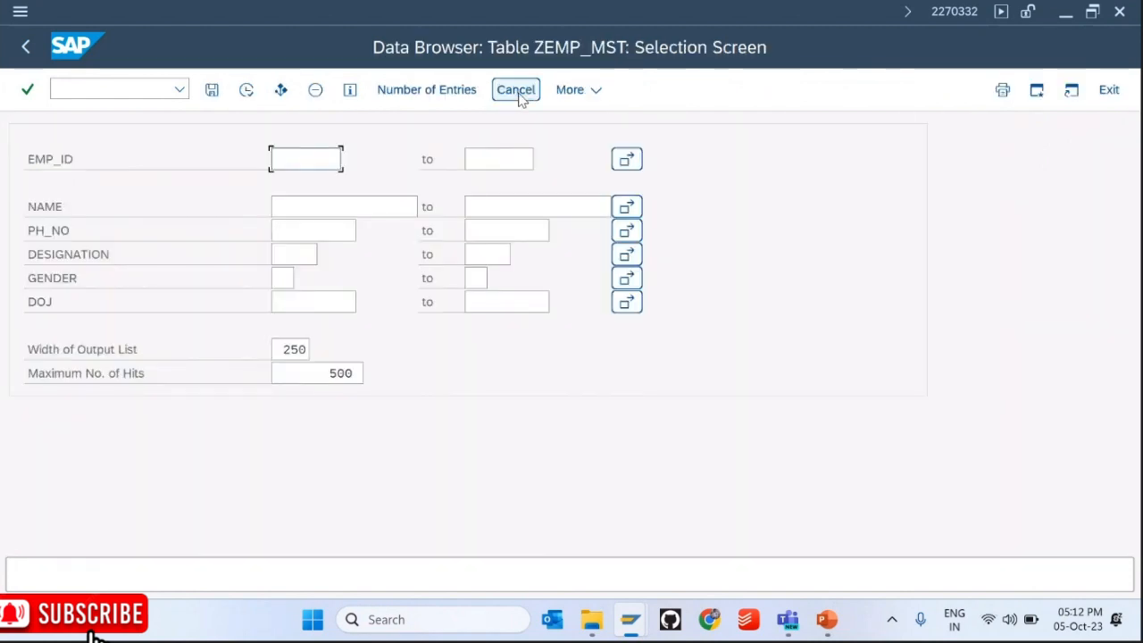
{"action": "key", "text": "F8"}
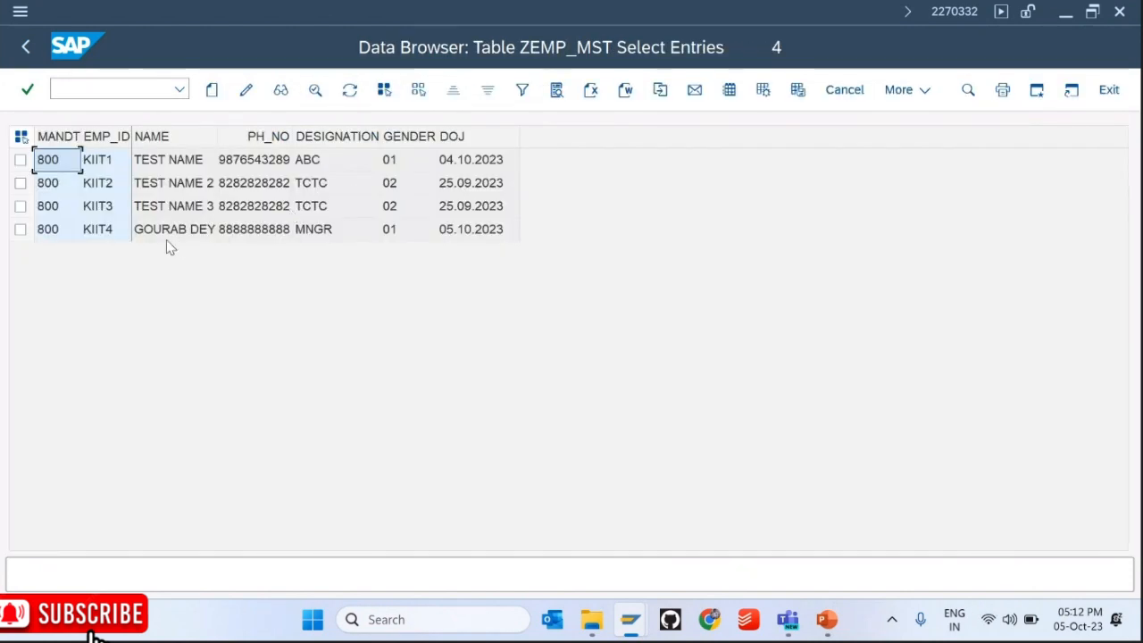
{"action": "left_click", "coordinate": [168, 234]}
{"action": "left_click", "coordinate": [154, 136]}
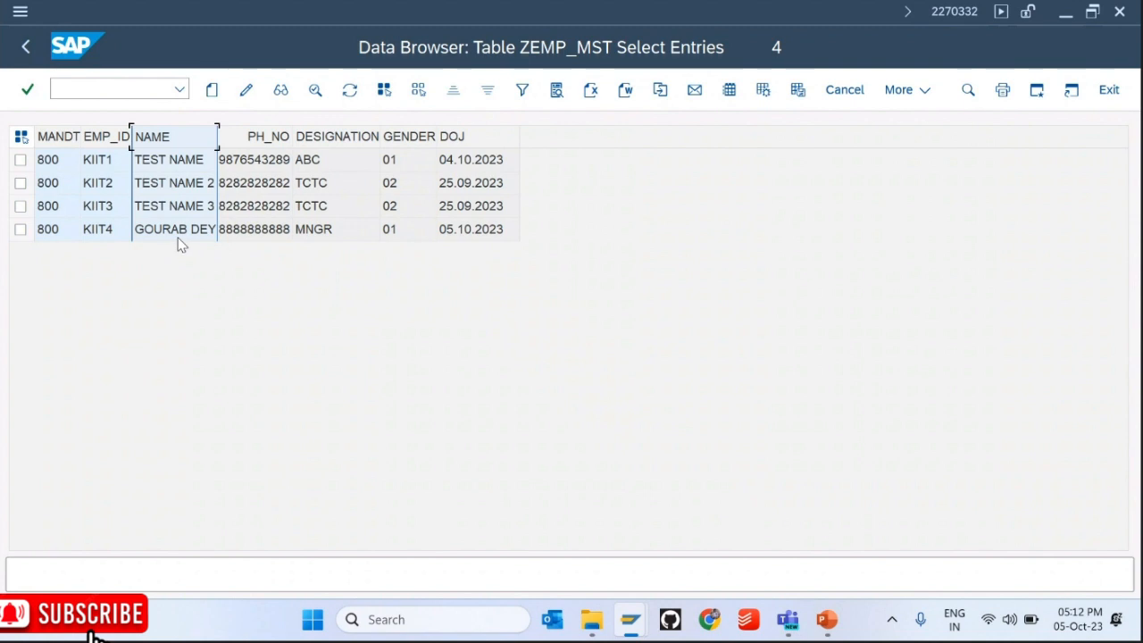
{"action": "key", "text": "alt+Tab"}
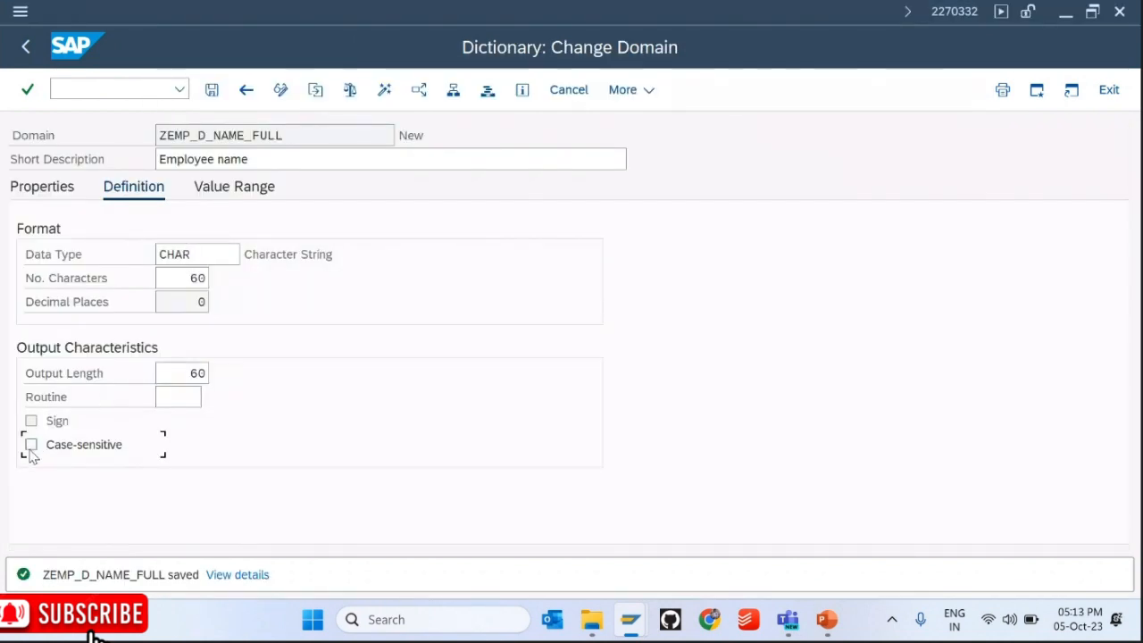
Step: Make domain ZEMP_D_NAME_FULL case-sensitive, save it and activate it
{"action": "left_click", "coordinate": [31, 445]}
{"action": "left_click", "coordinate": [212, 93]}
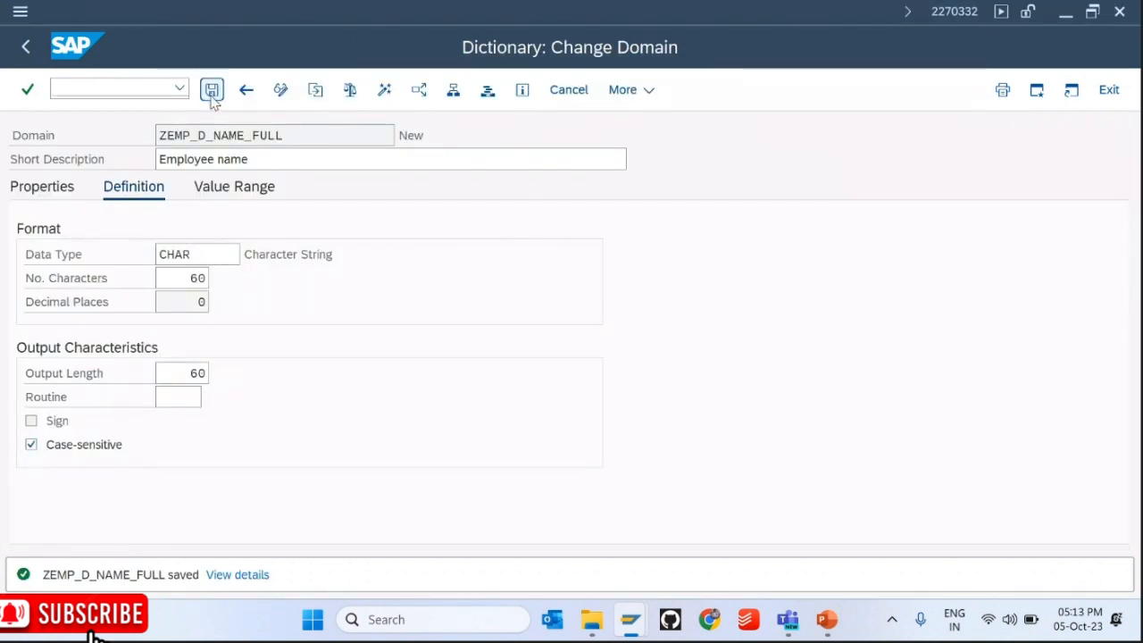
{"action": "left_click", "coordinate": [384, 89]}
{"action": "key", "text": "Return"}
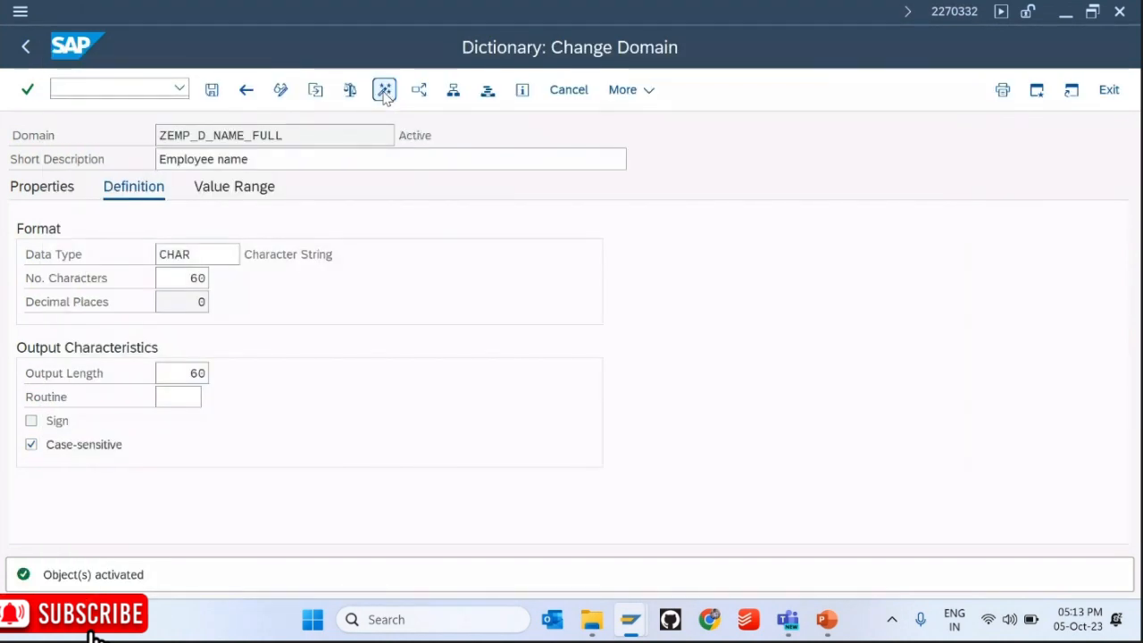
Step: Activate data element ZEMP_NAME_FULL without viewing the log and return to table ZEMP_MST
{"action": "key", "text": "F3"}
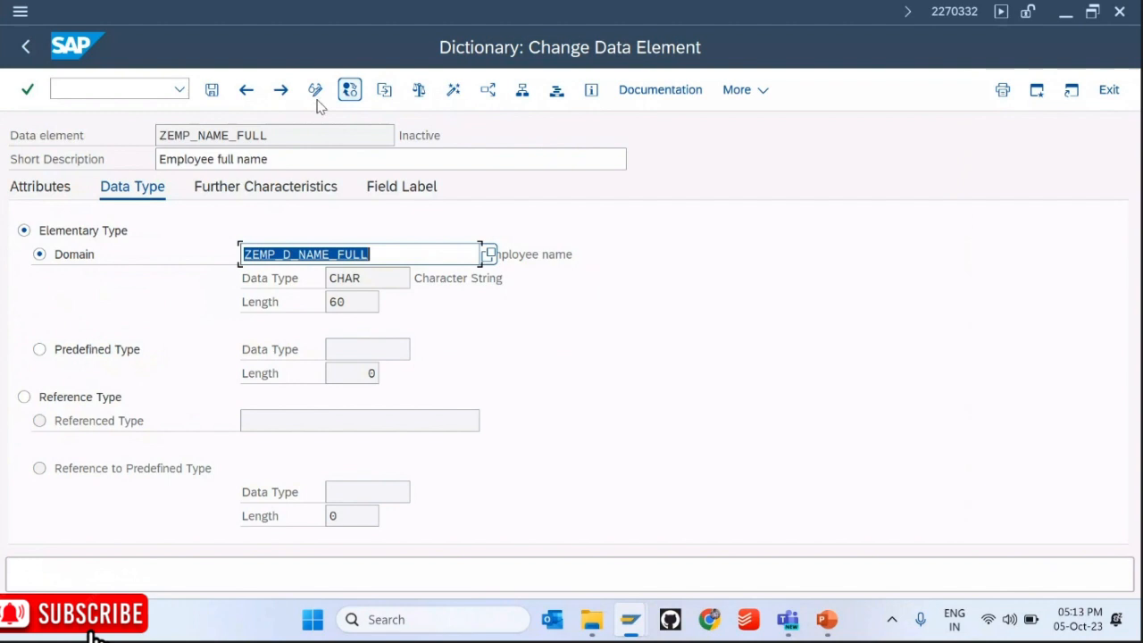
{"action": "left_click", "coordinate": [453, 89]}
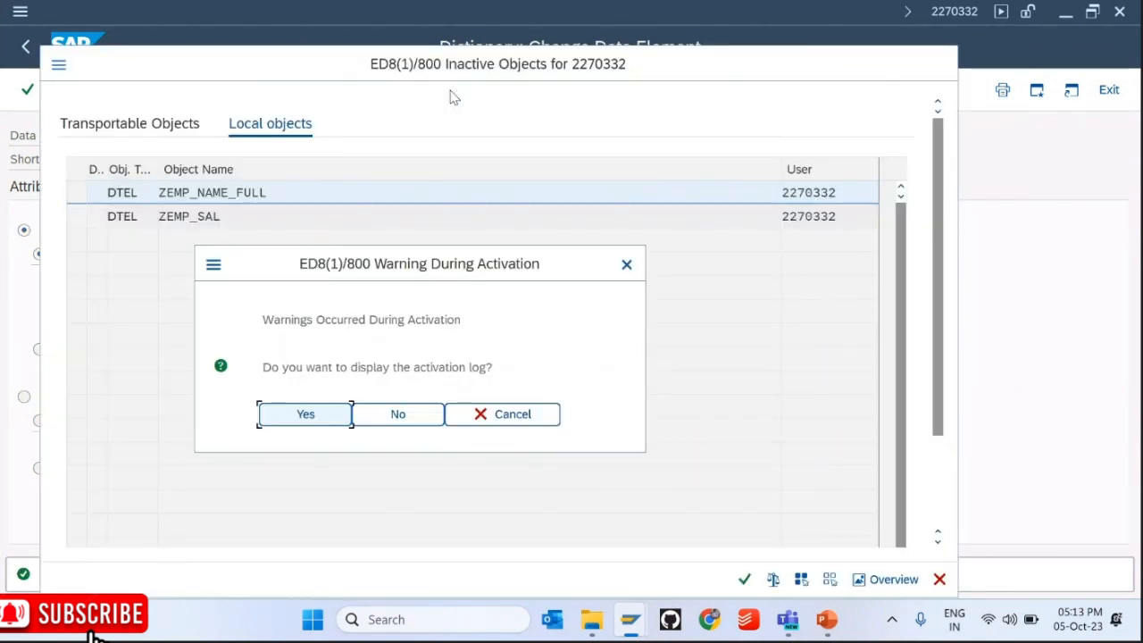
{"action": "key", "text": "Tab"}
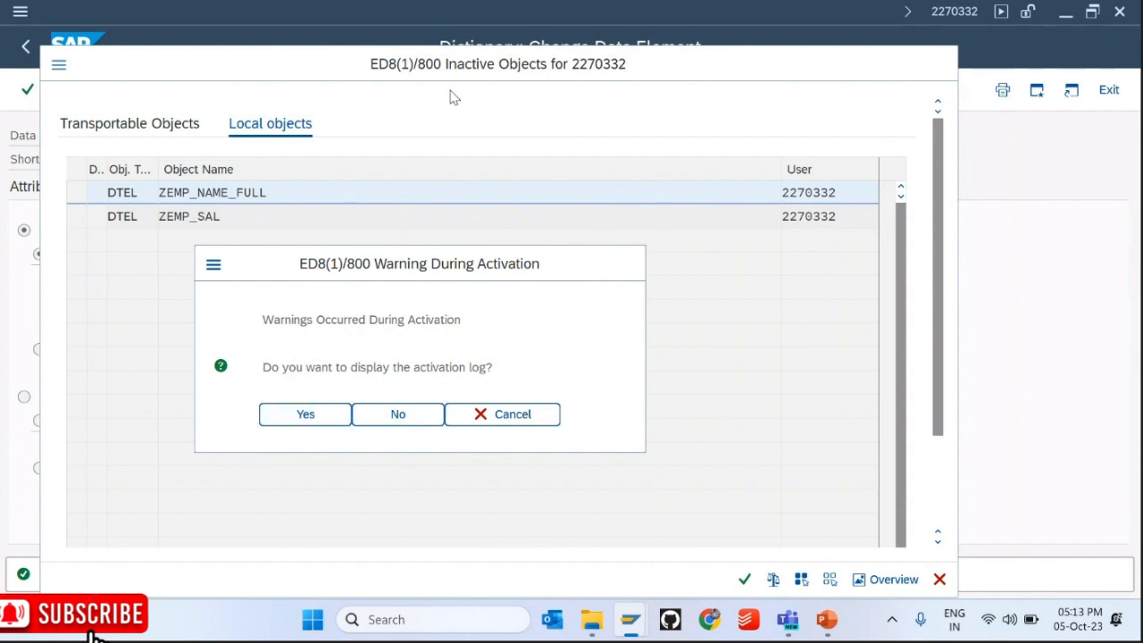
{"action": "key", "text": "Return"}
{"action": "key", "text": "F3"}
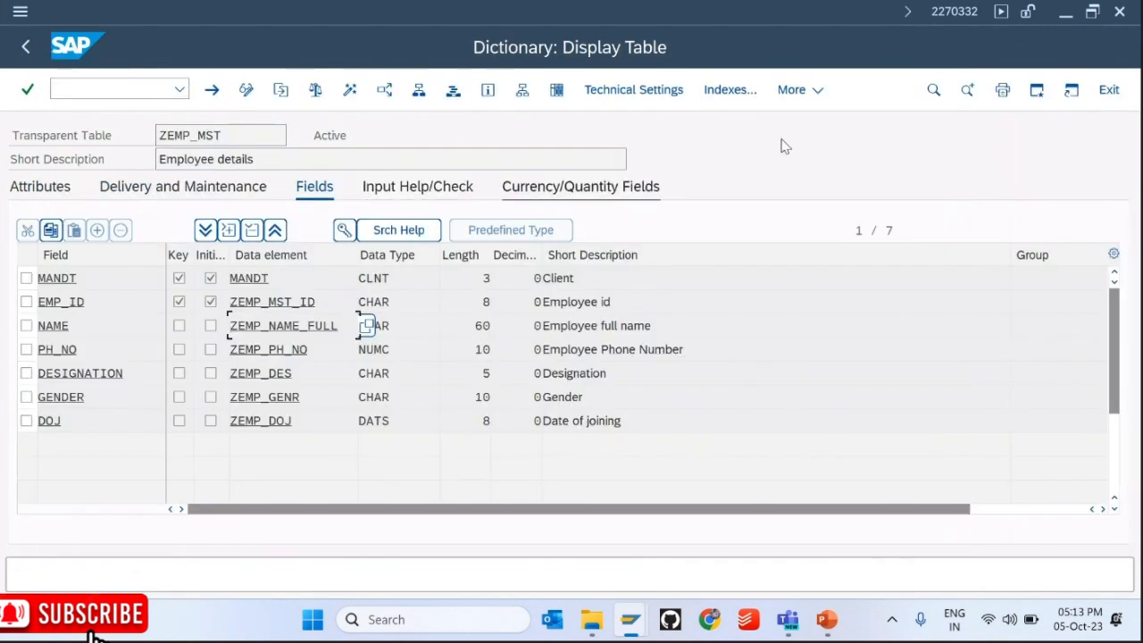
Step: Start a new ZEMP_MST entry with an employee ID and the employee's full name in mixed case
{"action": "left_click", "coordinate": [790, 90]}
{"action": "mouse_move", "coordinate": [814, 376]}
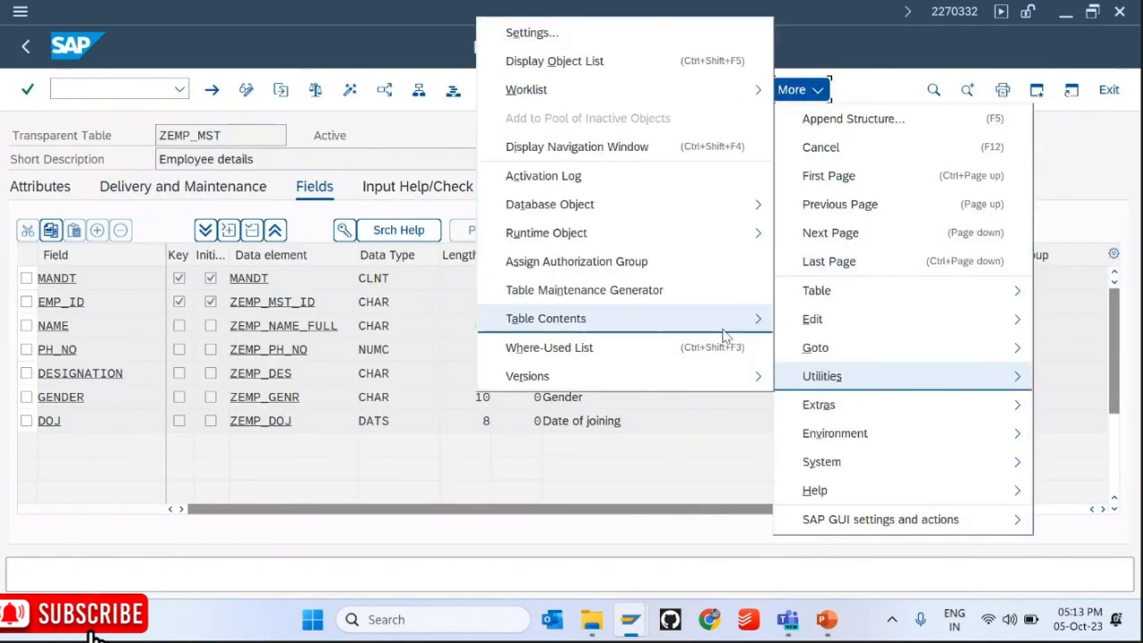
{"action": "mouse_move", "coordinate": [719, 319]}
{"action": "left_click", "coordinate": [793, 347]}
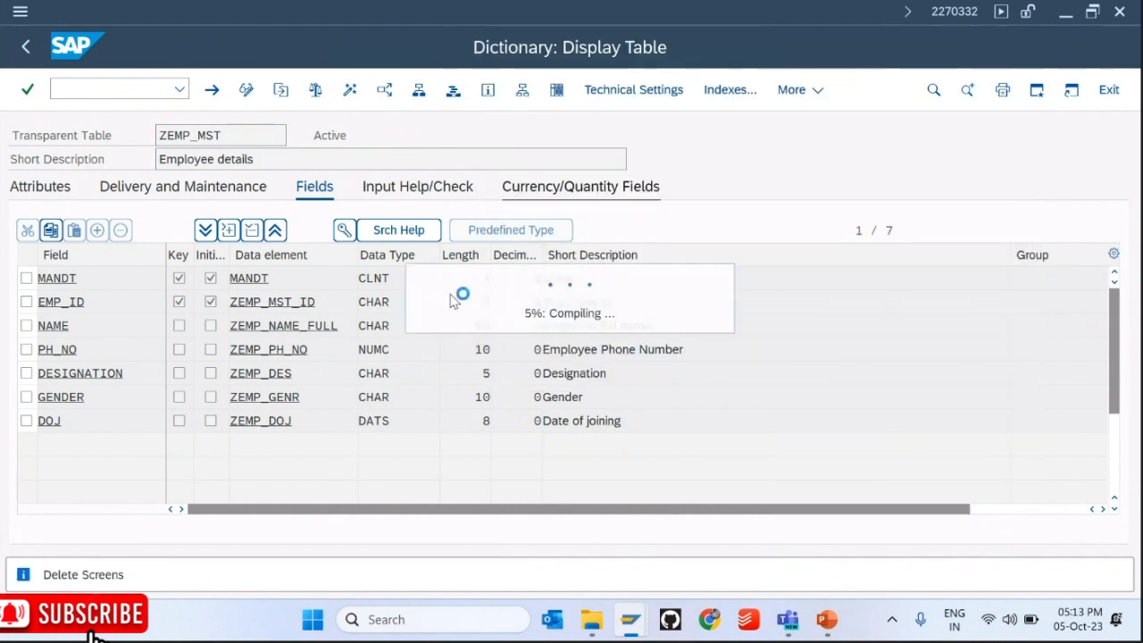
{"action": "type", "text": "KIIT5"}
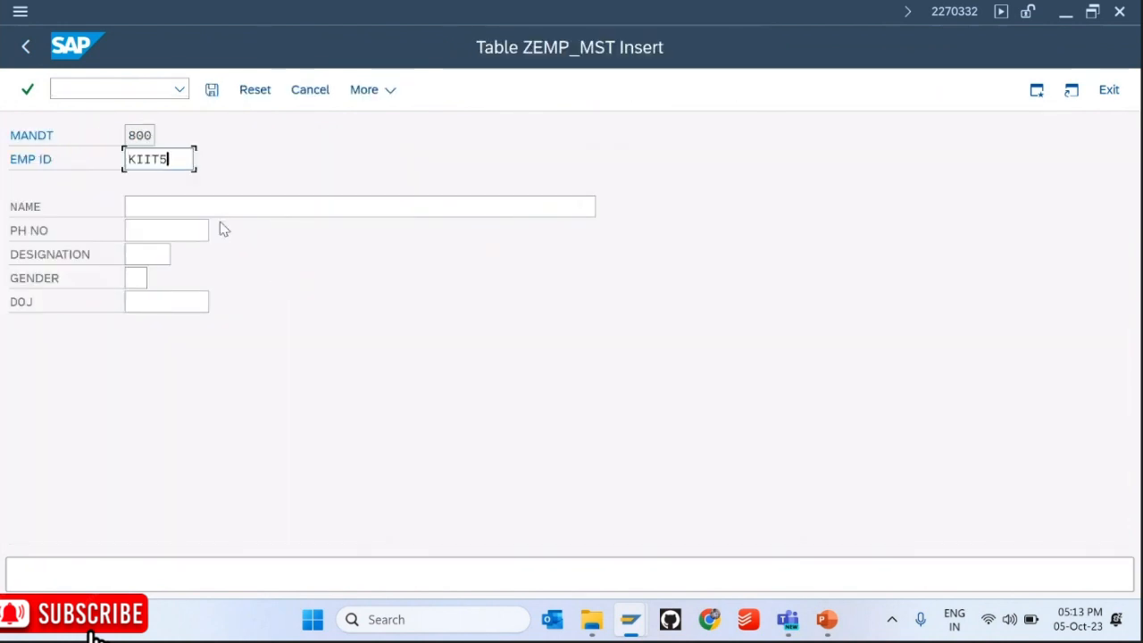
{"action": "key", "text": "Tab"}
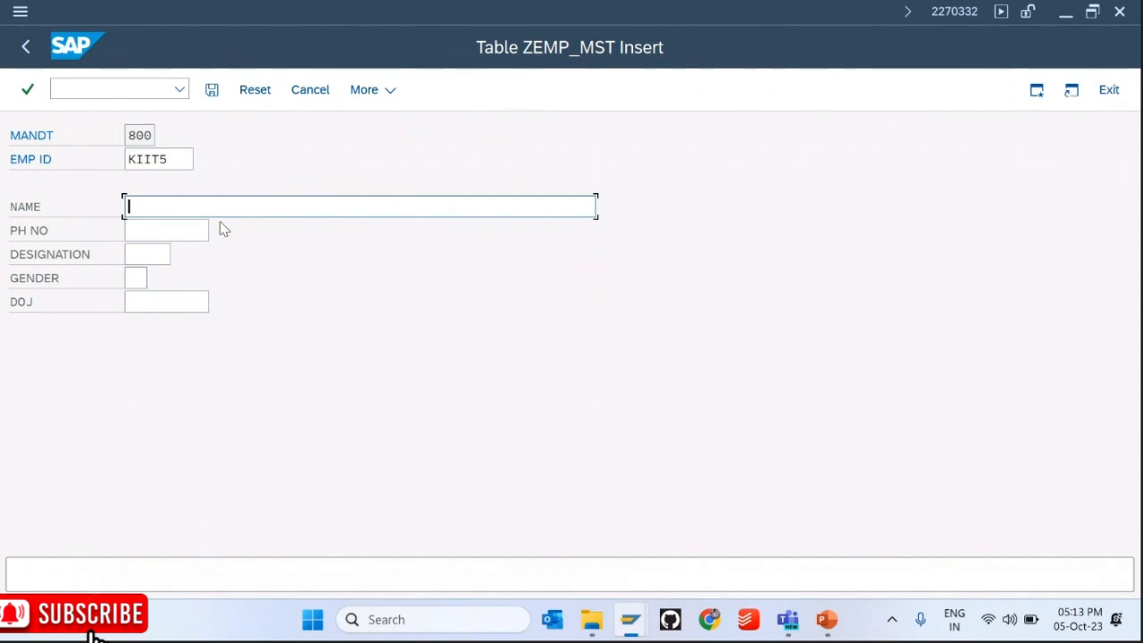
{"action": "key", "text": "Tab"}
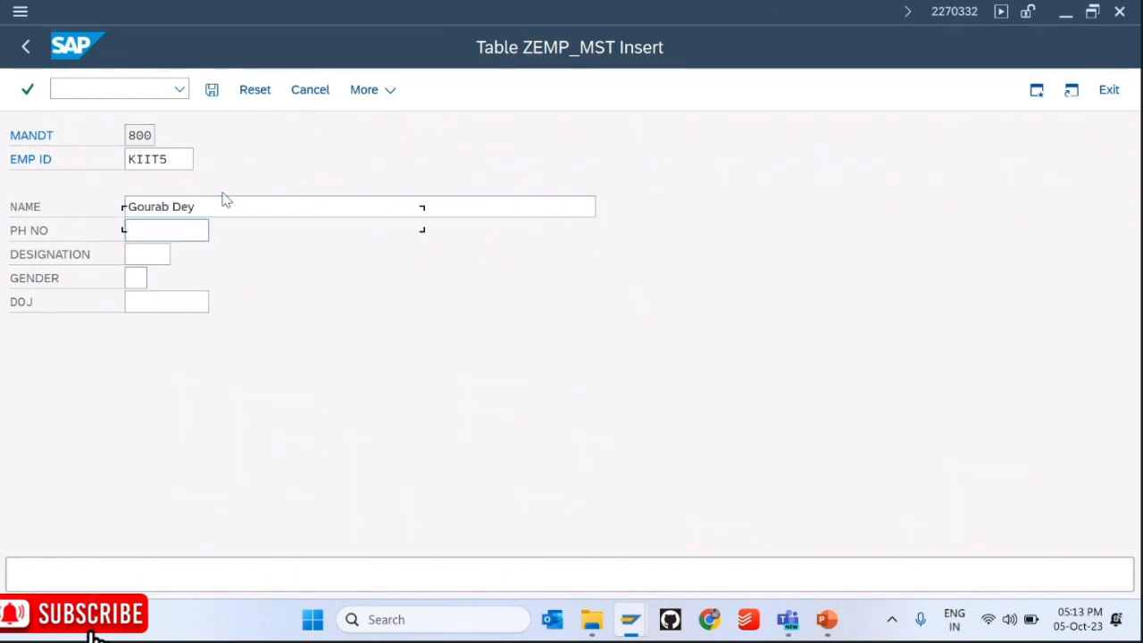
Step: Fill phone, designation MNGR, gender 01 and joining date 05.10.2023, then save the record
{"action": "key", "text": "Tab"}
{"action": "key", "text": "space"}
{"action": "key", "text": "Tab"}
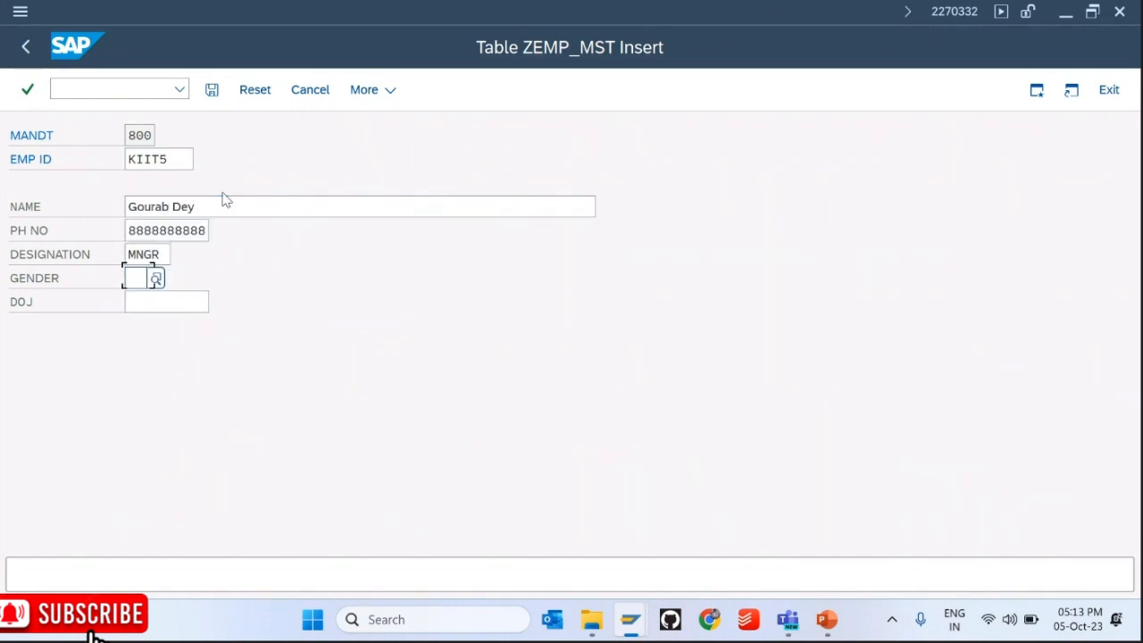
{"action": "key", "text": "space"}
{"action": "key", "text": "Tab"}
{"action": "key", "text": "space"}
{"action": "key", "text": "Return"}
{"action": "key", "text": "Tab"}
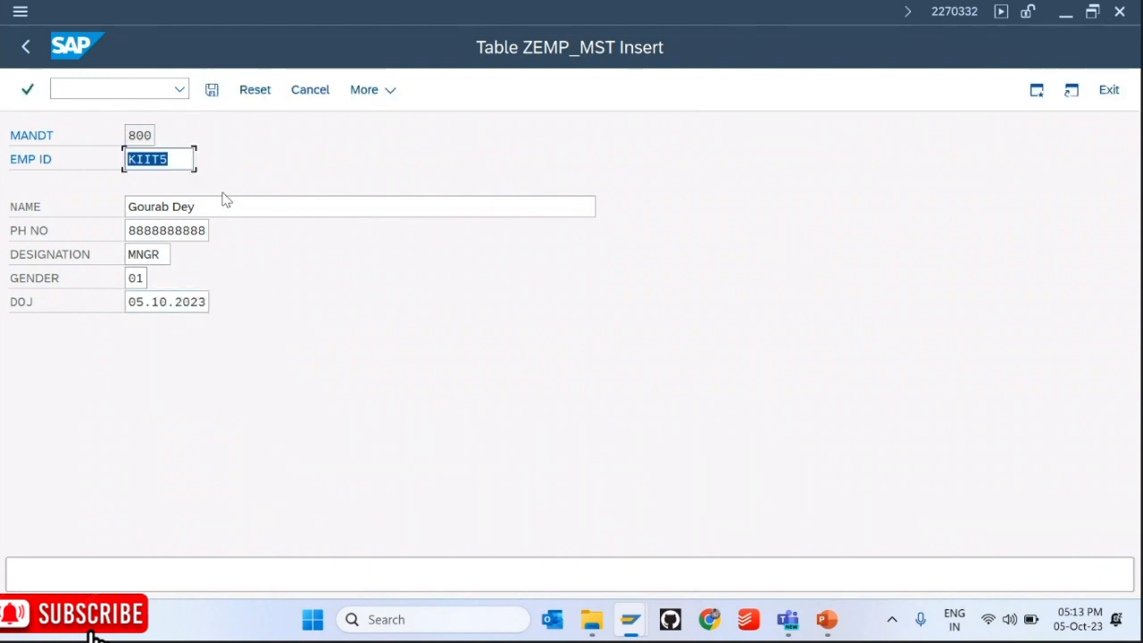
{"action": "left_click_drag", "start_coordinate": [203, 210], "coordinate": [108, 203]}
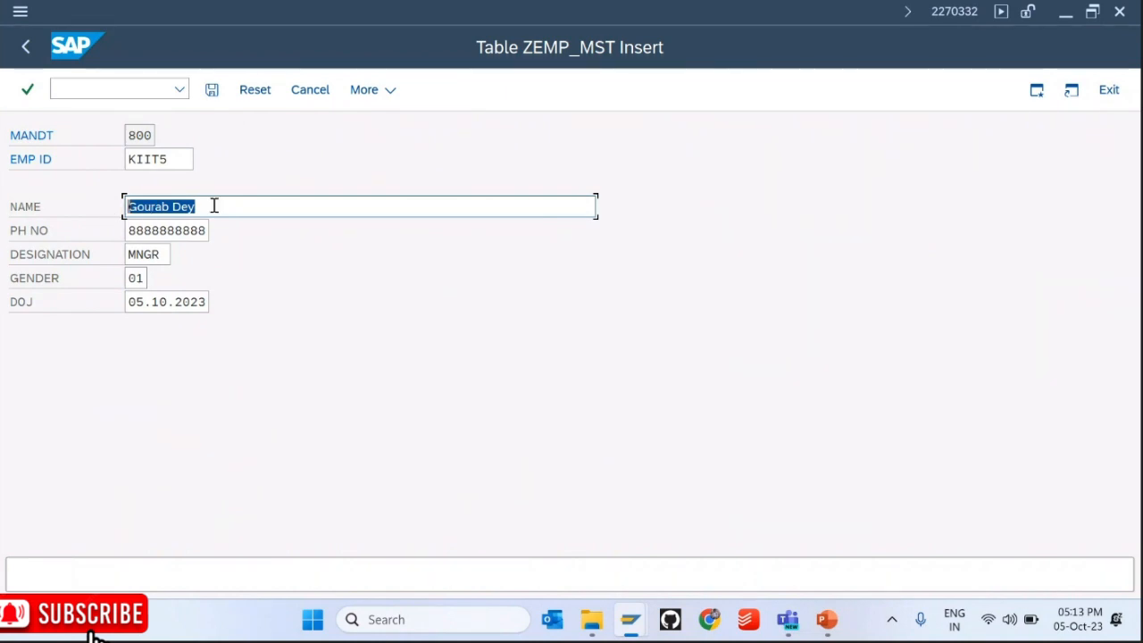
{"action": "left_click", "coordinate": [211, 89]}
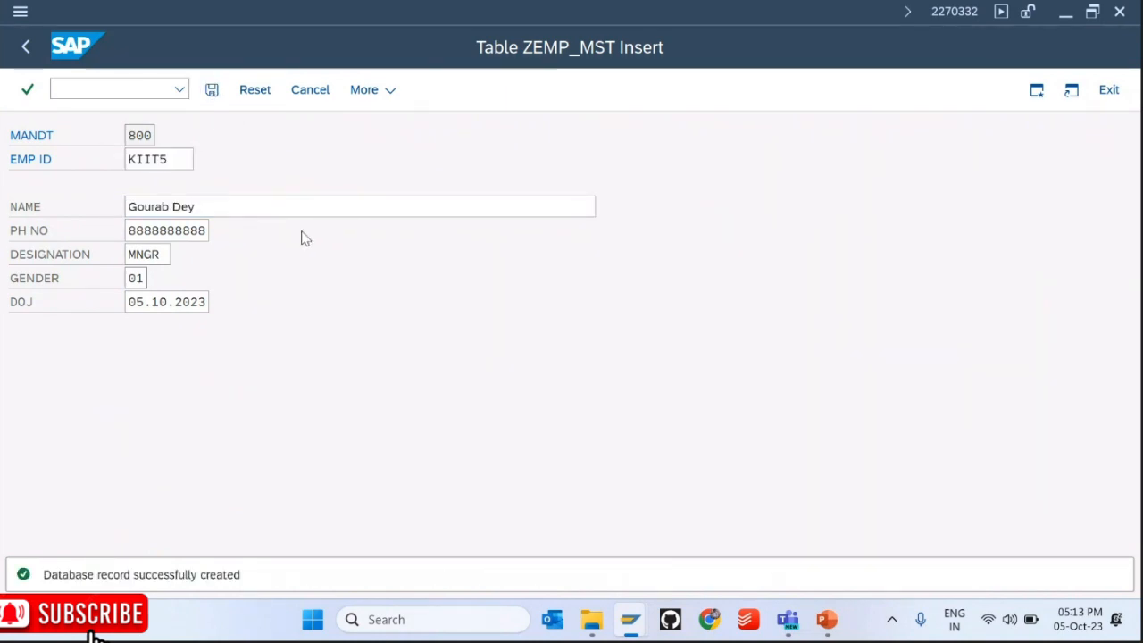
{"action": "key", "text": "F3"}
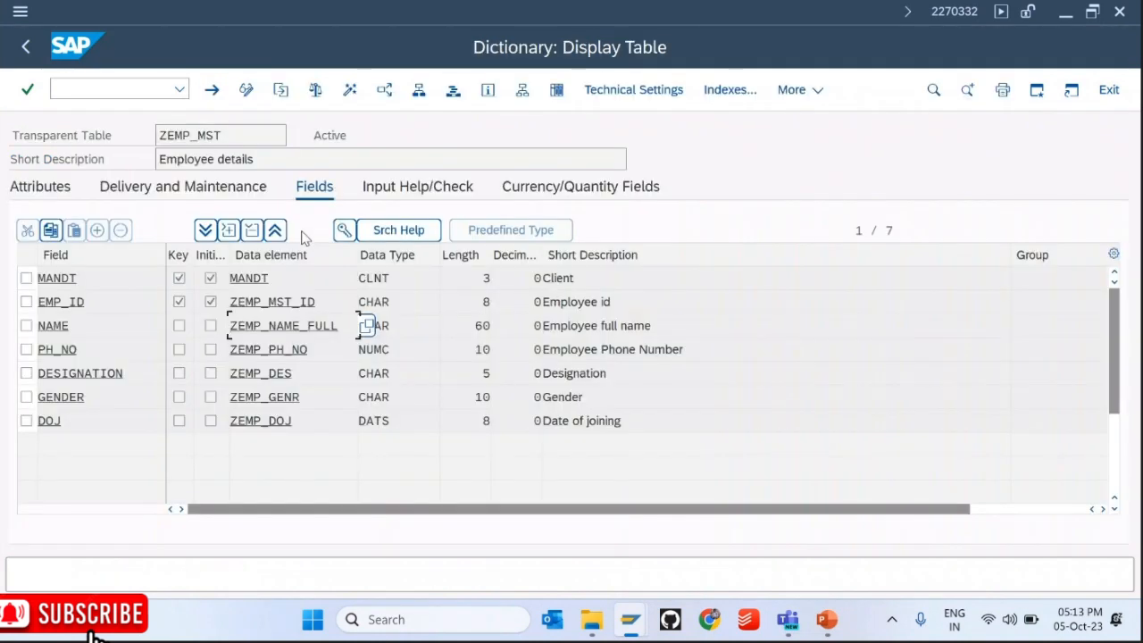
{"action": "left_click", "coordinate": [556, 89]}
{"action": "left_click", "coordinate": [246, 90]}
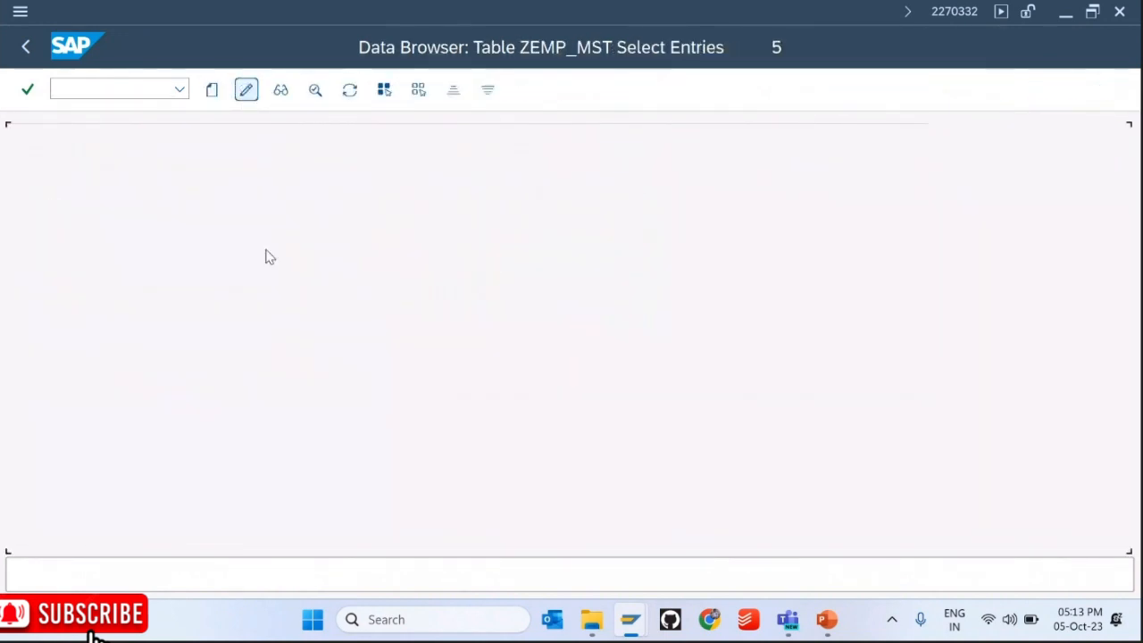
{"action": "left_click", "coordinate": [183, 262]}
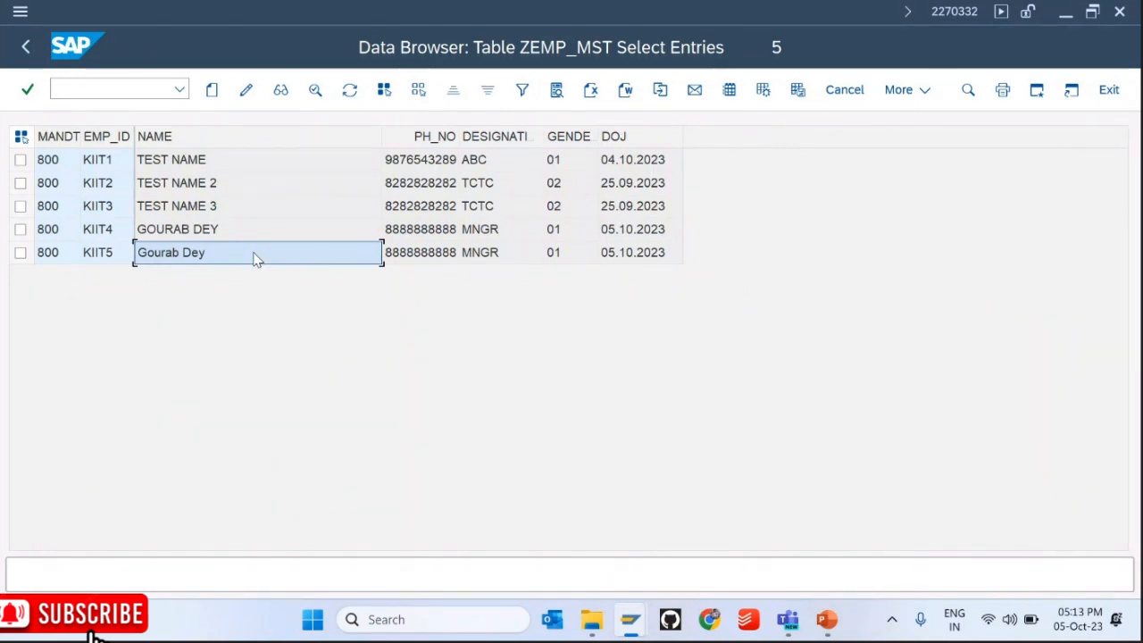
{"action": "left_click", "coordinate": [27, 47]}
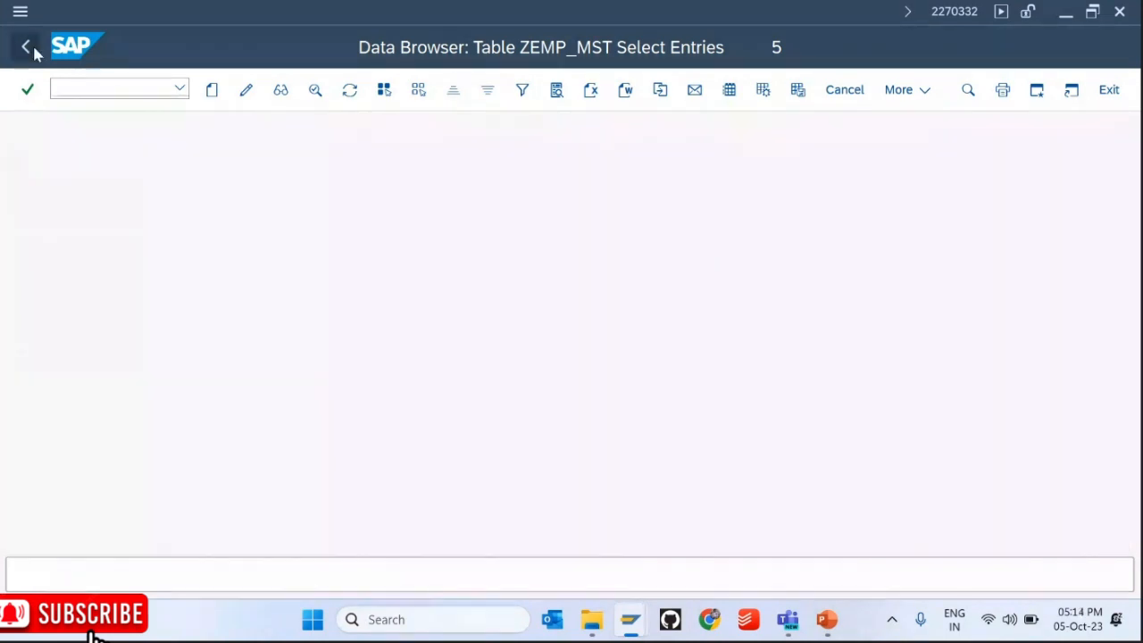
{"action": "left_click", "coordinate": [27, 48]}
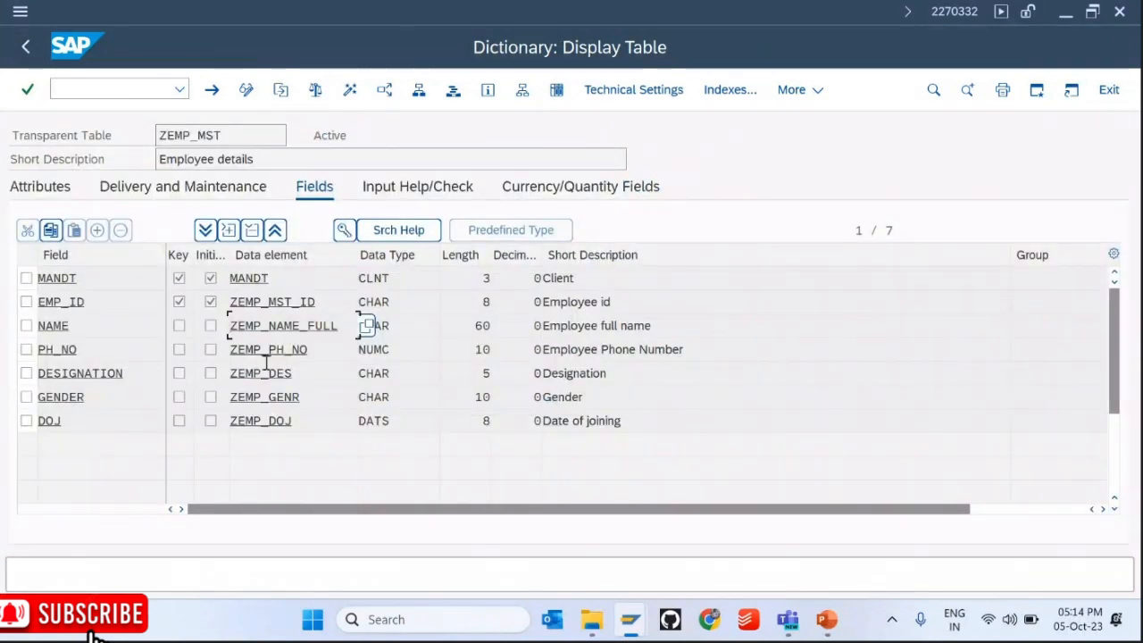
{"action": "double_click", "coordinate": [290, 325]}
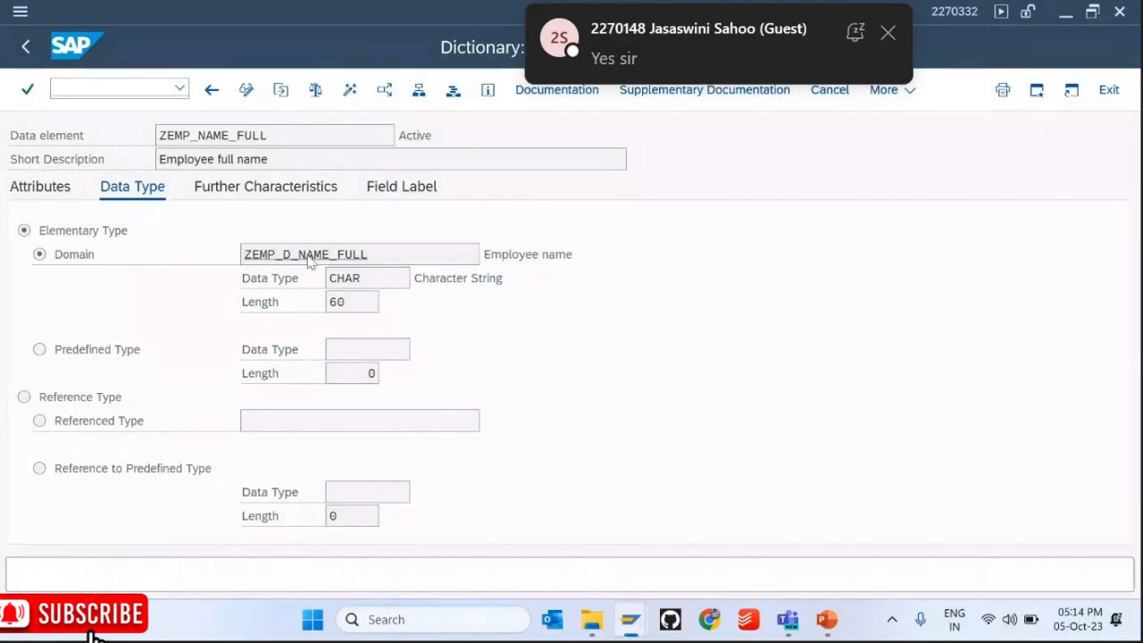
{"action": "double_click", "coordinate": [304, 255]}
{"action": "left_click", "coordinate": [214, 198]}
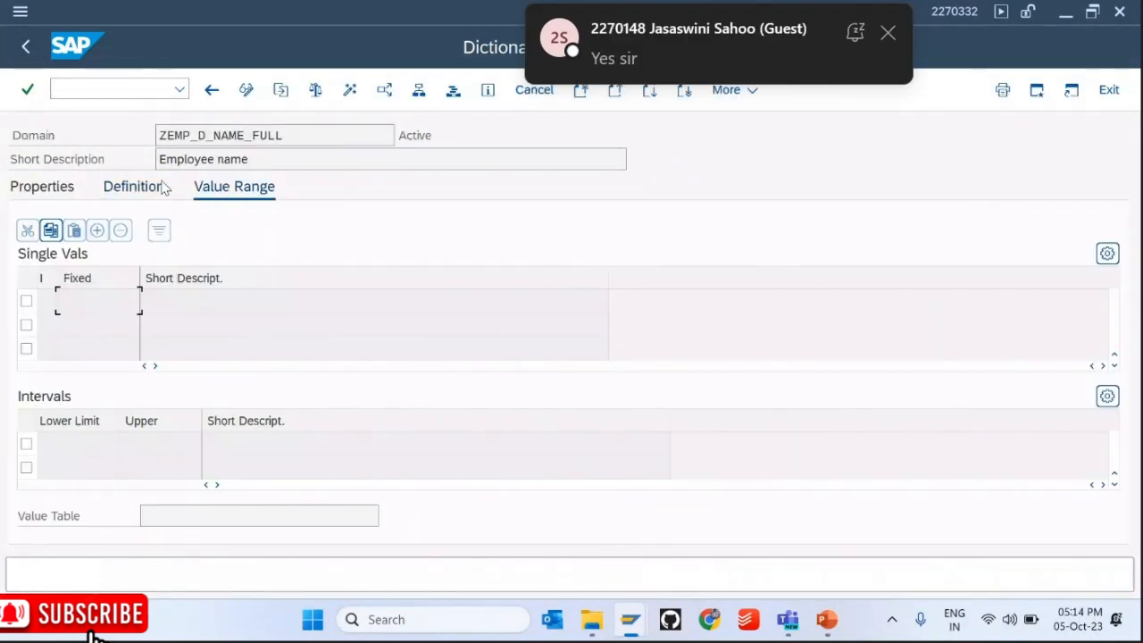
{"action": "left_click", "coordinate": [153, 191]}
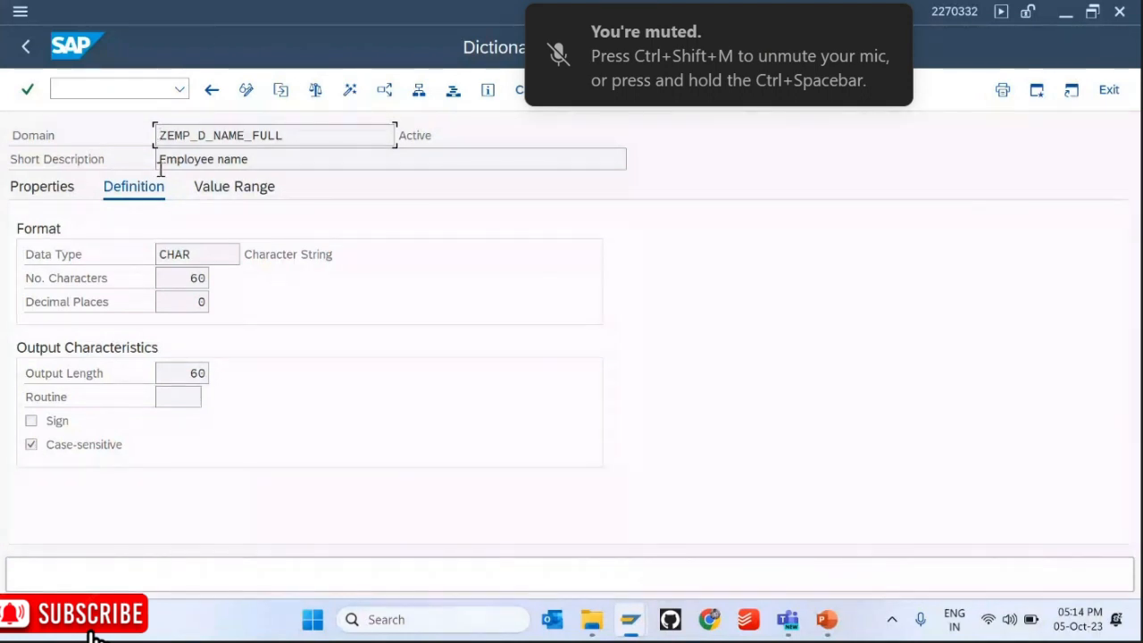
{"action": "left_click", "coordinate": [26, 47]}
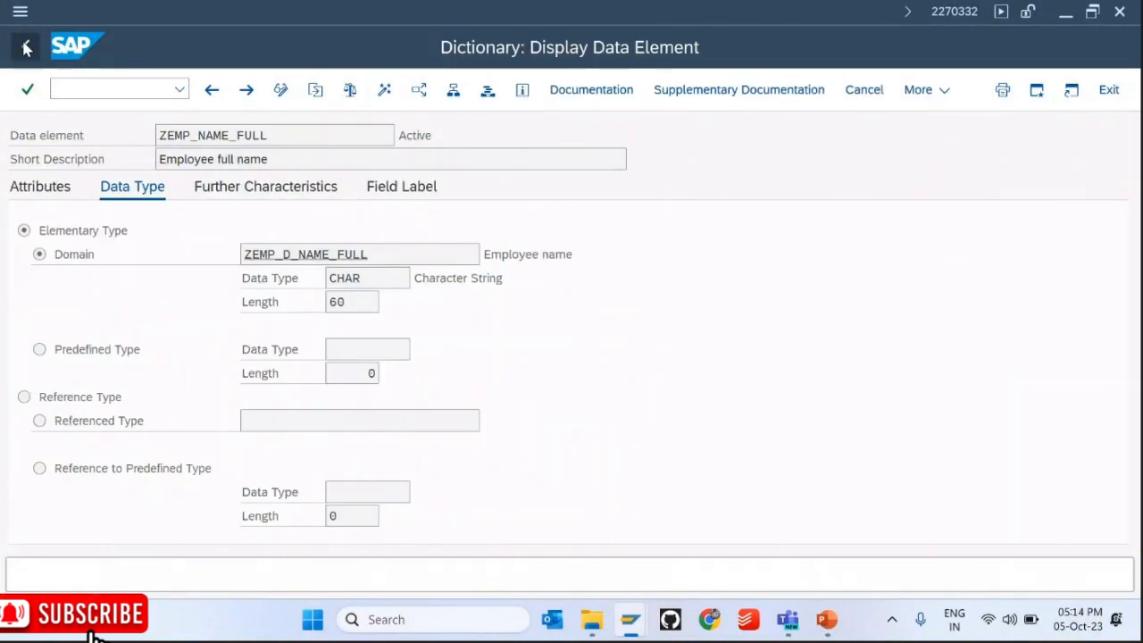
{"action": "left_click", "coordinate": [26, 47]}
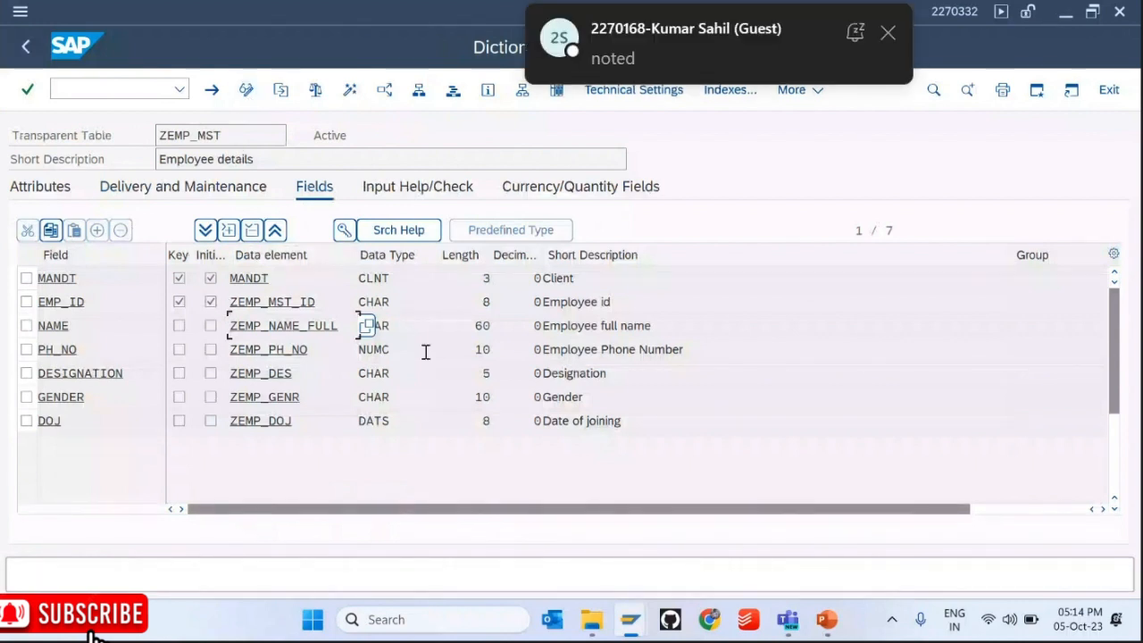
Step: Switch ZEMP_MST to change mode and add a field WEIGHT with data element ZEMP_WEIGHT
{"action": "left_click", "coordinate": [597, 304]}
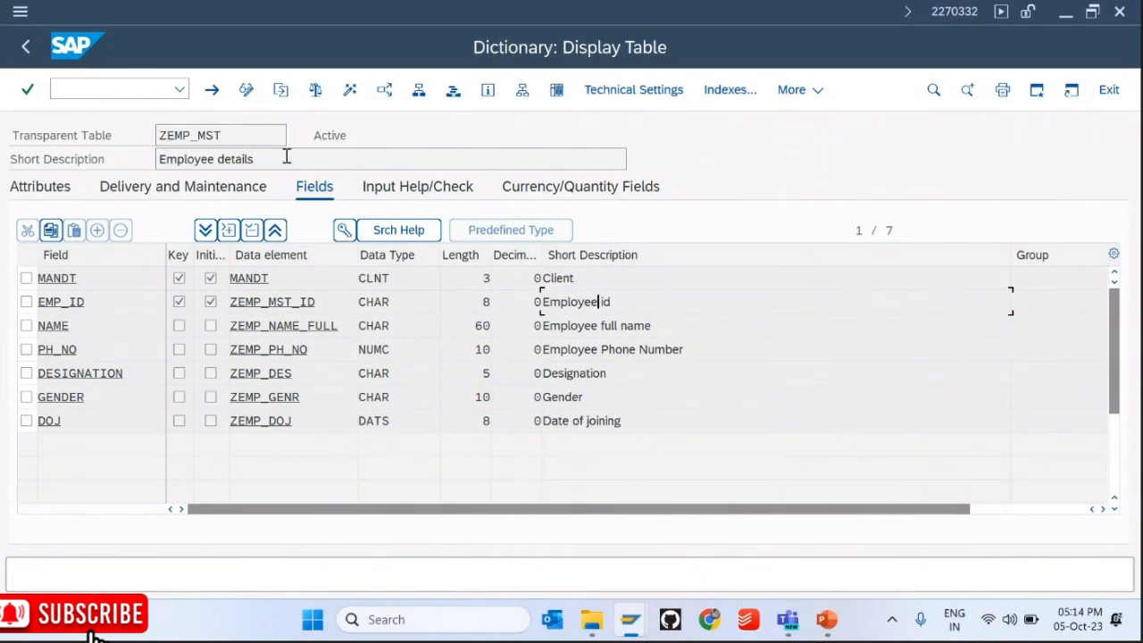
{"action": "left_click", "coordinate": [246, 89]}
{"action": "left_click", "coordinate": [64, 447]}
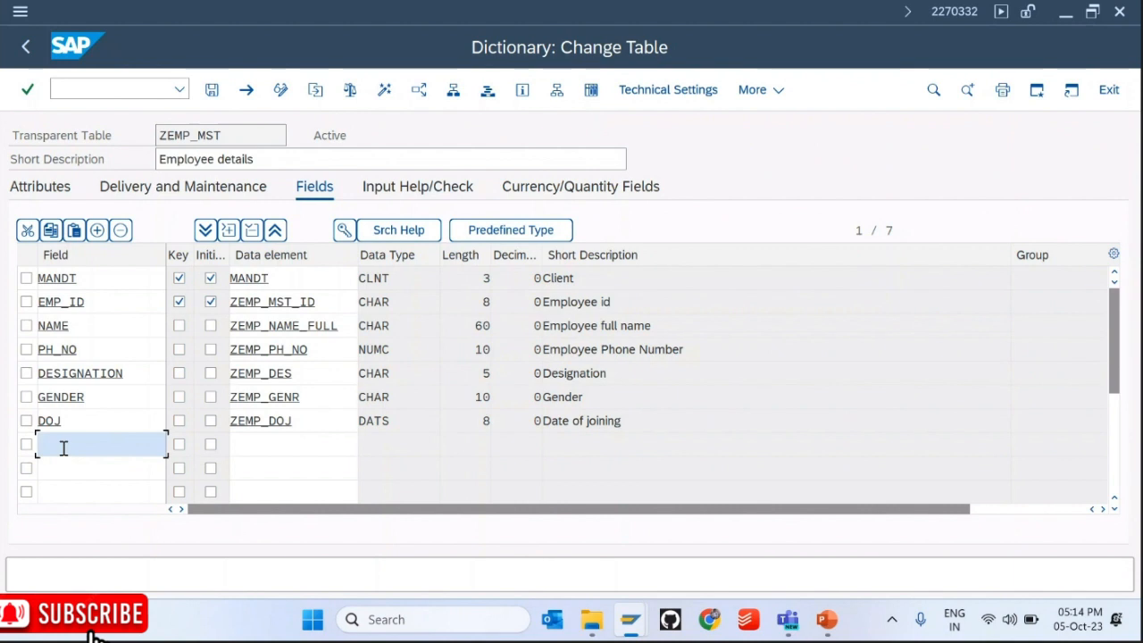
{"action": "type", "text": "weight"}
{"action": "key", "text": "Tab"}
{"action": "key", "text": "Tab"}
{"action": "key", "text": "Tab"}
{"action": "type", "text": "z"}
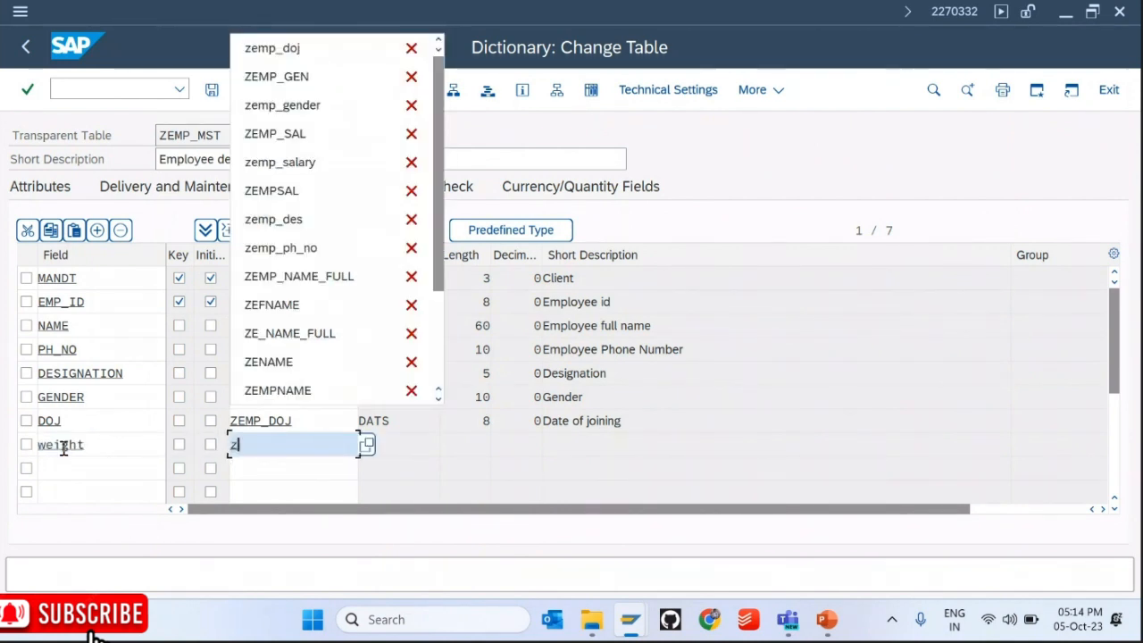
{"action": "type", "text": "emp"}
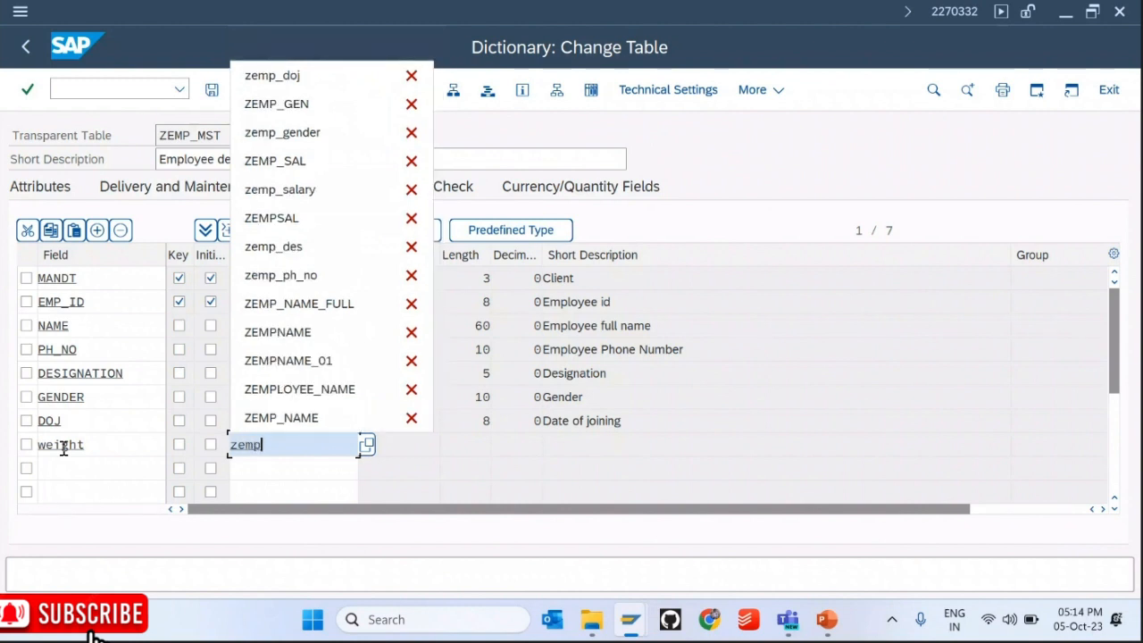
{"action": "type", "text": "_weight"}
{"action": "key", "text": "Return"}
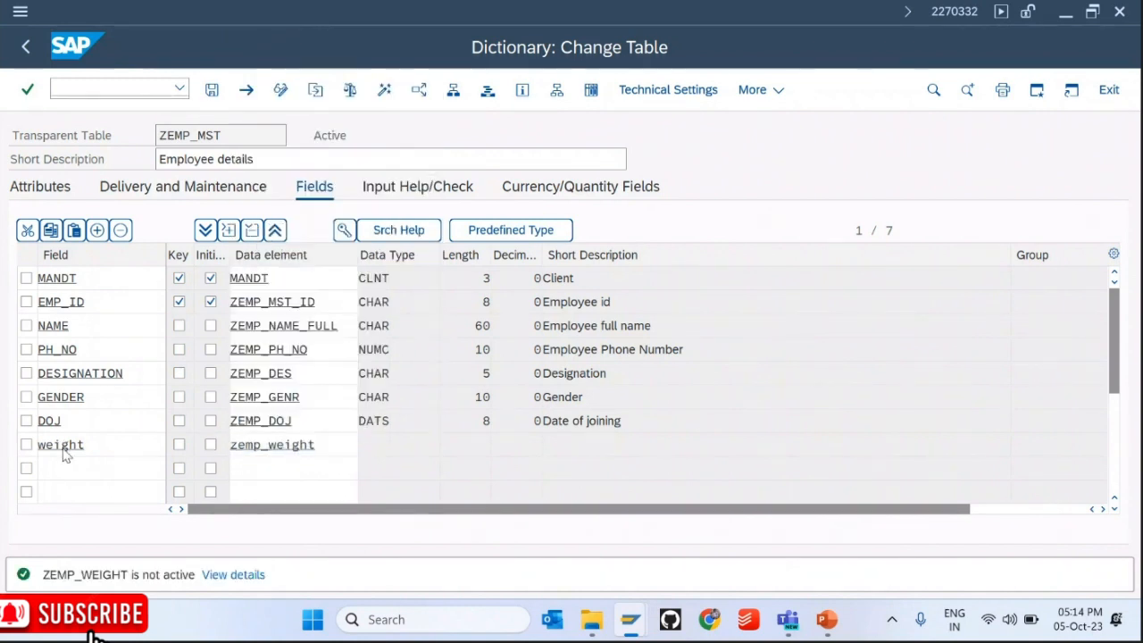
Step: Rename the new field to HEIGHT with data element ZEMP_HEIGHT instead
{"action": "double_click", "coordinate": [274, 445]}
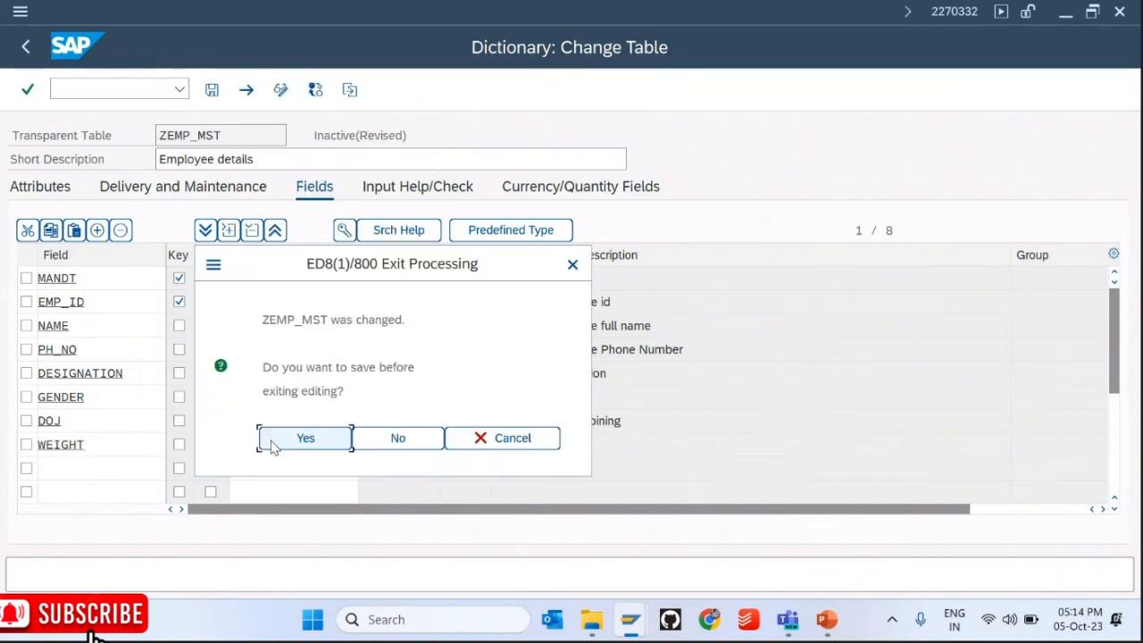
{"action": "left_click", "coordinate": [451, 441]}
{"action": "left_click", "coordinate": [102, 444]}
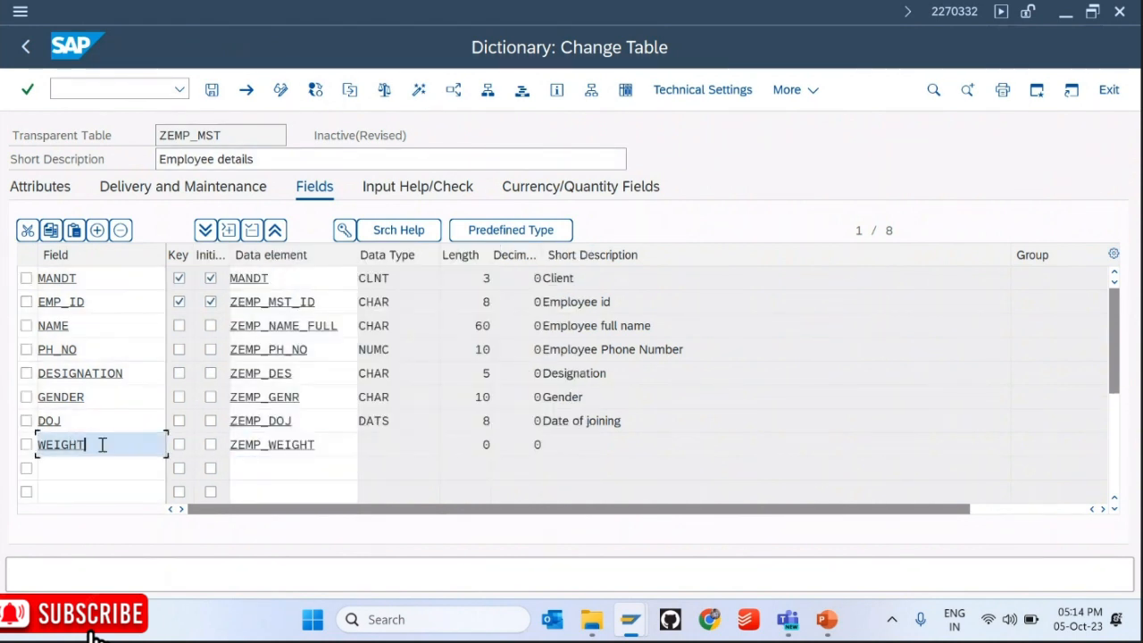
{"action": "double_click", "coordinate": [102, 445]}
{"action": "type", "text": "height"}
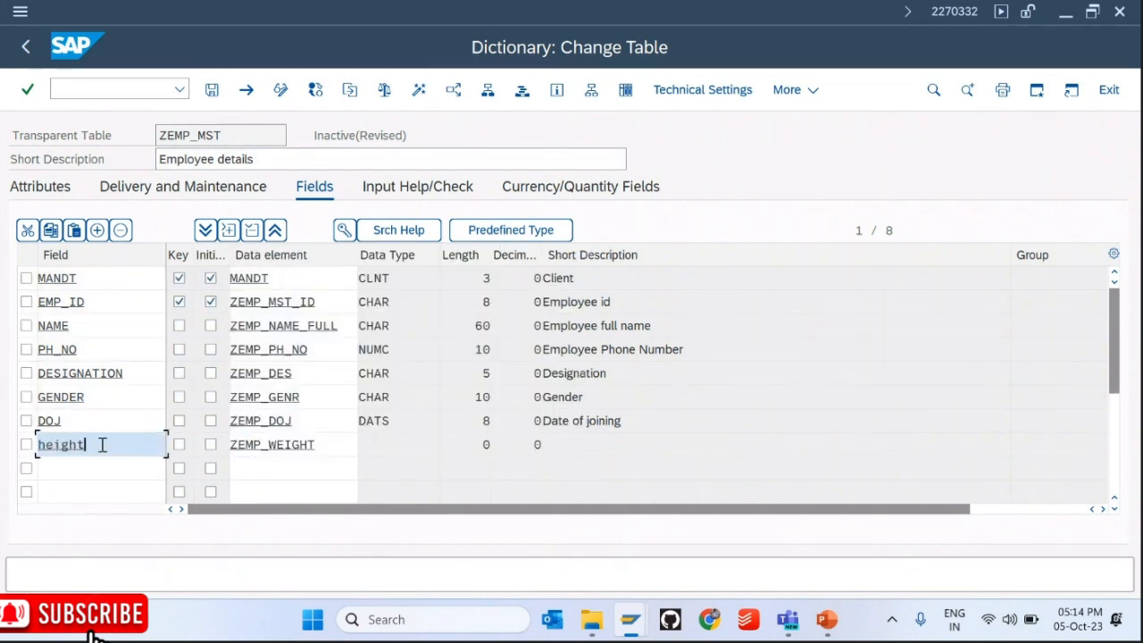
{"action": "key", "text": "Tab"}
{"action": "key", "text": "Tab"}
{"action": "key", "text": "Tab"}
{"action": "type", "text": "zemp"}
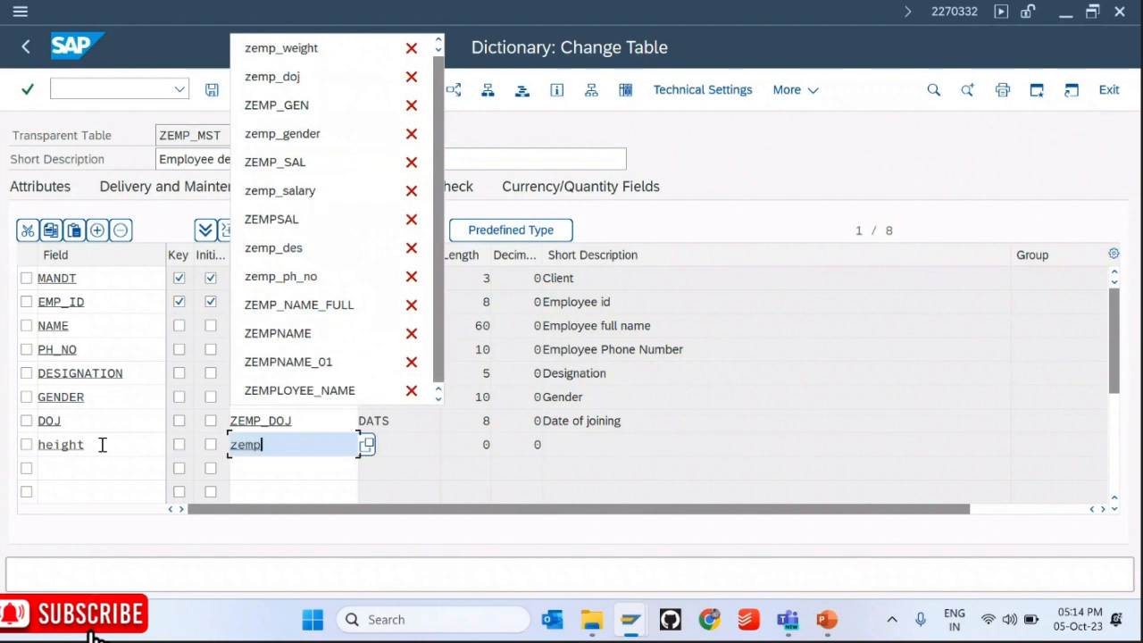
{"action": "type", "text": "_height"}
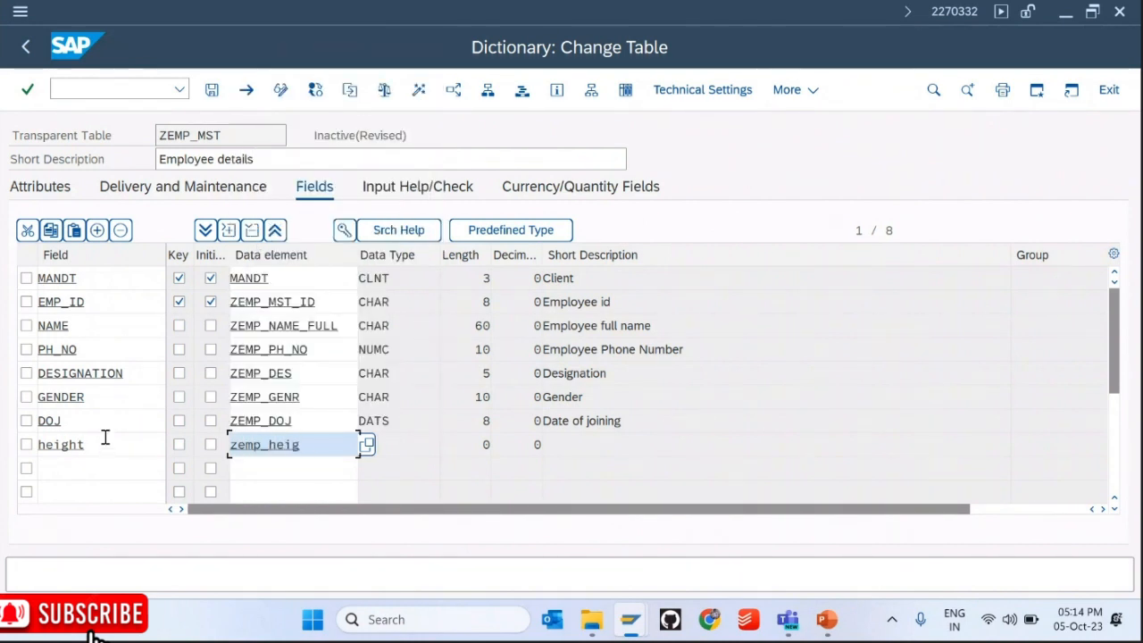
{"action": "key", "text": "Return"}
{"action": "double_click", "coordinate": [271, 446]}
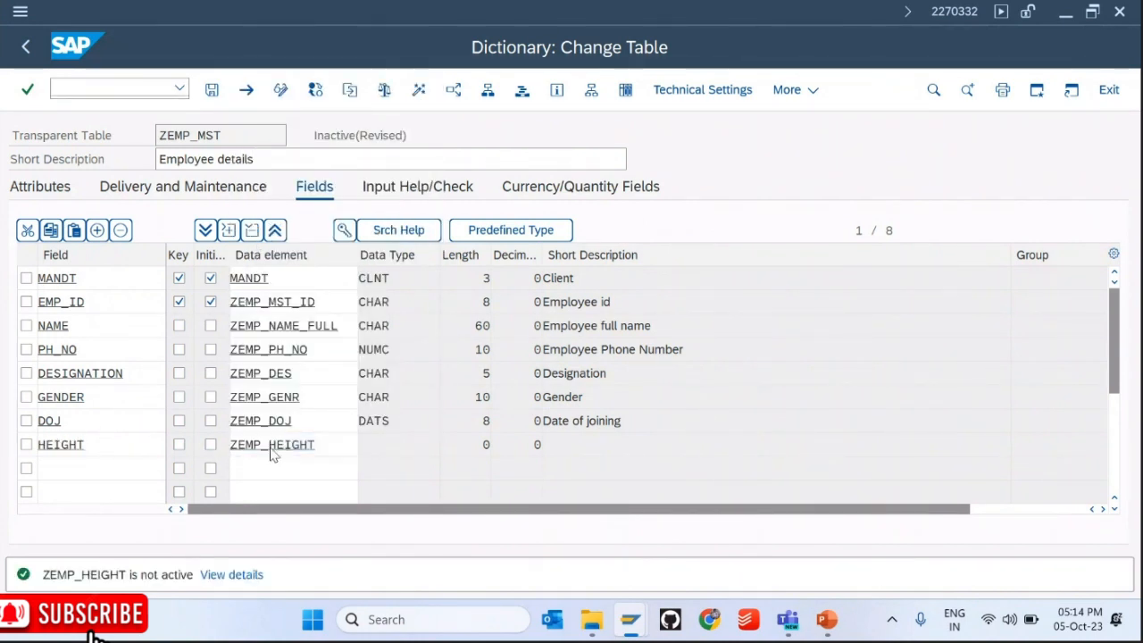
Step: Save the table and create data element ZEMP_HEIGHT with short description 'Employee Height'
{"action": "left_click", "coordinate": [271, 447]}
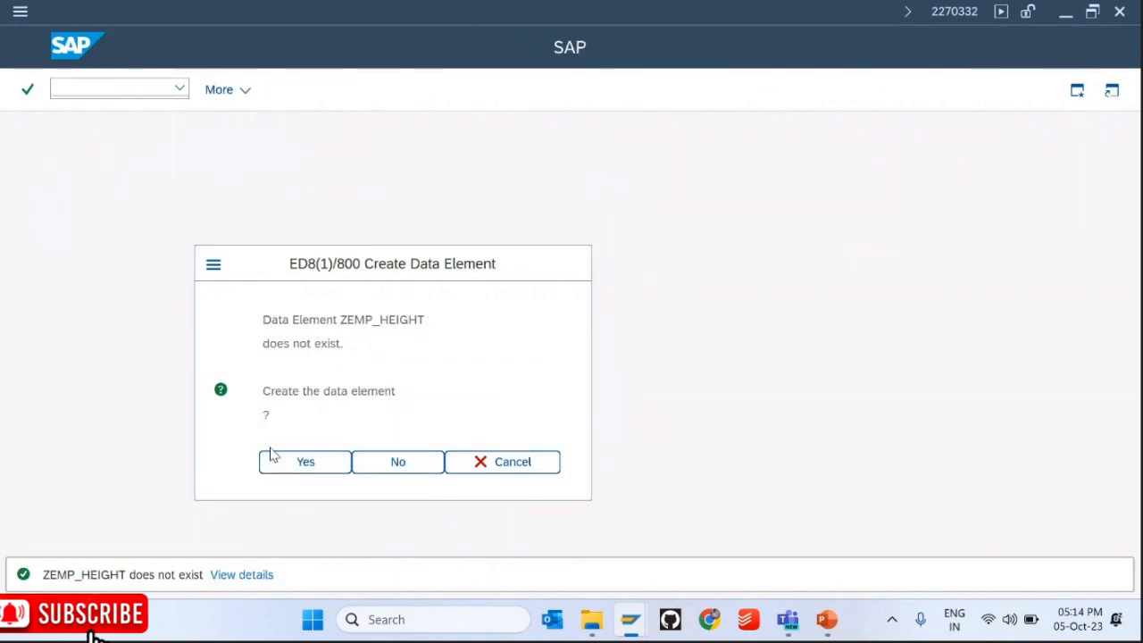
{"action": "left_click", "coordinate": [272, 453]}
{"action": "type", "text": "Emplo"}
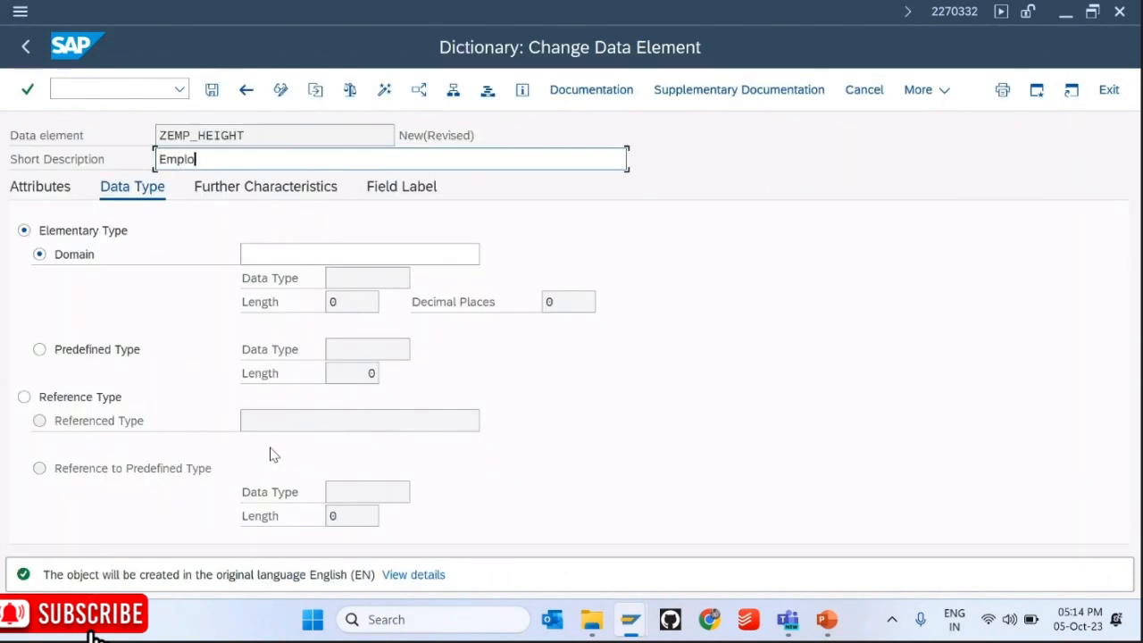
{"action": "type", "text": "yee Height"}
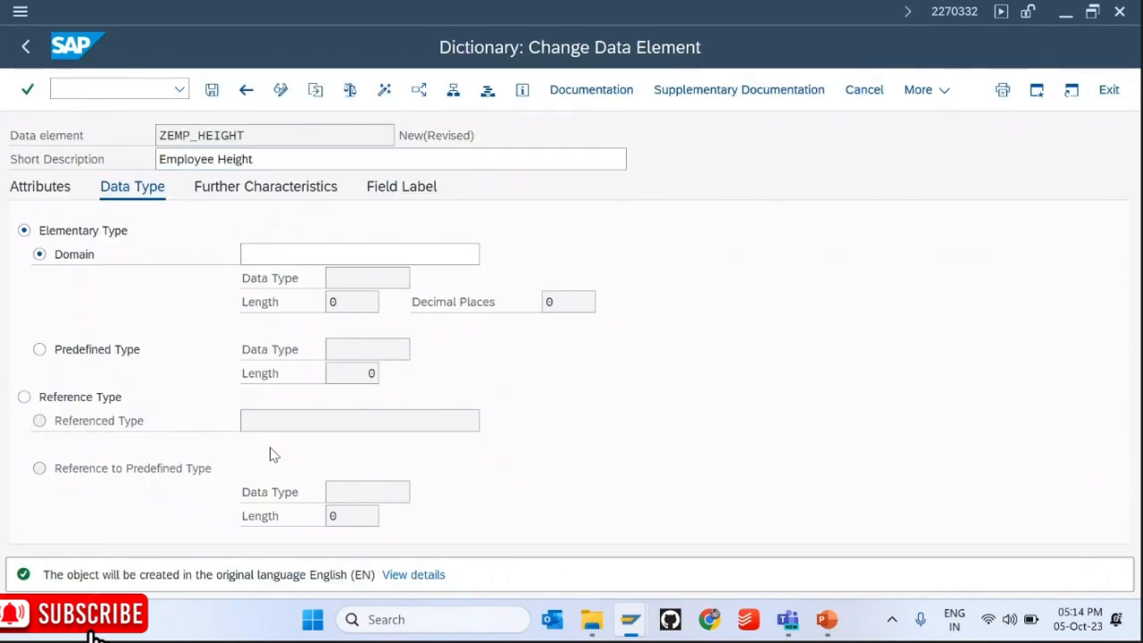
{"action": "key", "text": "Return"}
{"action": "key", "text": "Return"}
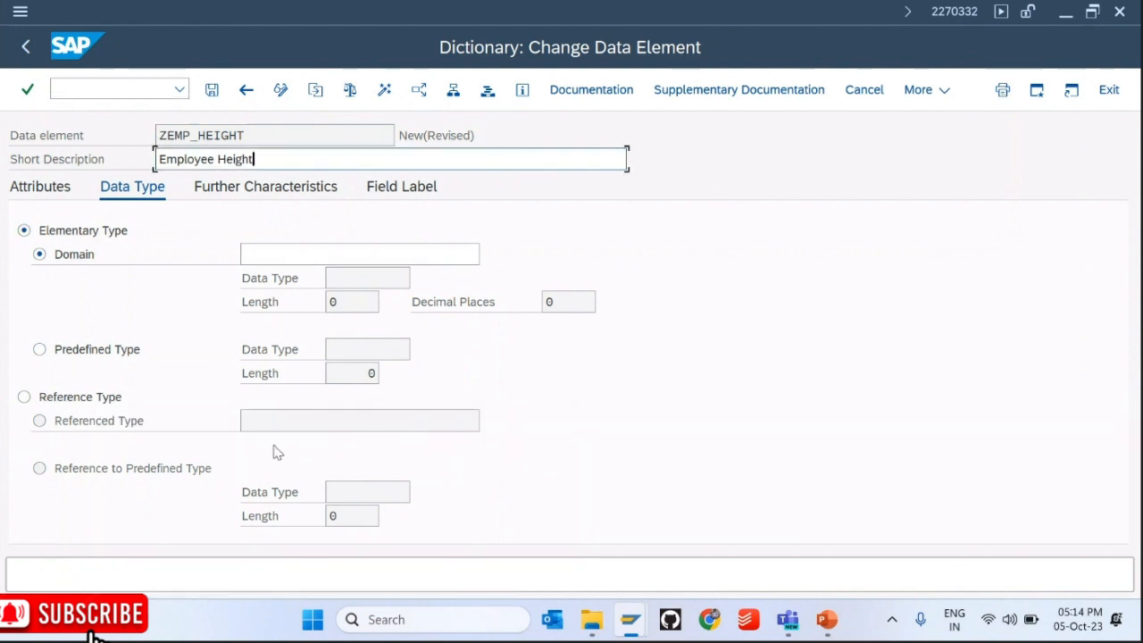
Step: Set field labels to 'Employee Height' for heading, long and medium, and 'Emp Height' for short
{"action": "left_click", "coordinate": [417, 190]}
{"action": "key", "text": "ctrl+c"}
{"action": "left_click", "coordinate": [354, 331]}
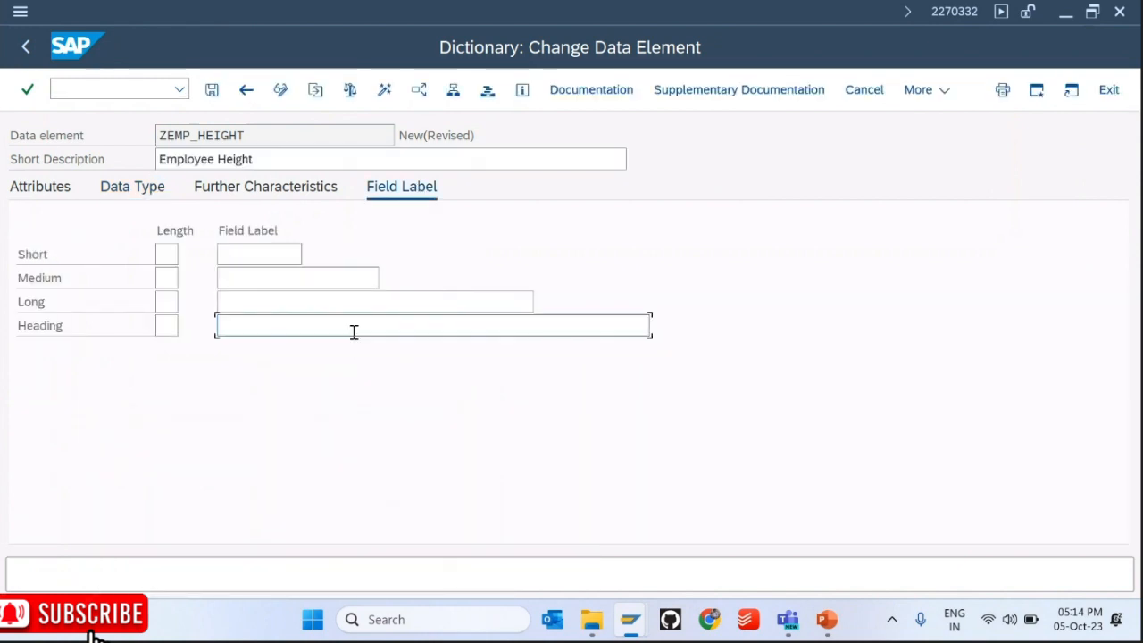
{"action": "key", "text": "ctrl+v"}
{"action": "key", "text": "Up"}
{"action": "key", "text": "ctrl+v"}
{"action": "key", "text": "Up"}
{"action": "key", "text": "ctrl+v"}
{"action": "key", "text": "Up"}
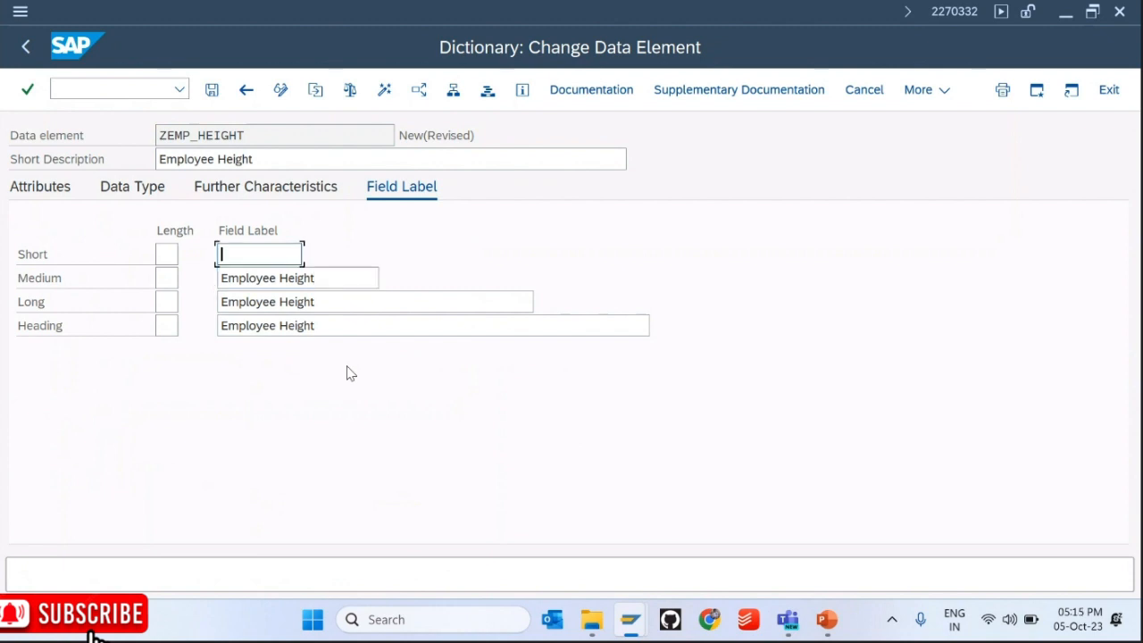
{"action": "type", "text": "Emp "}
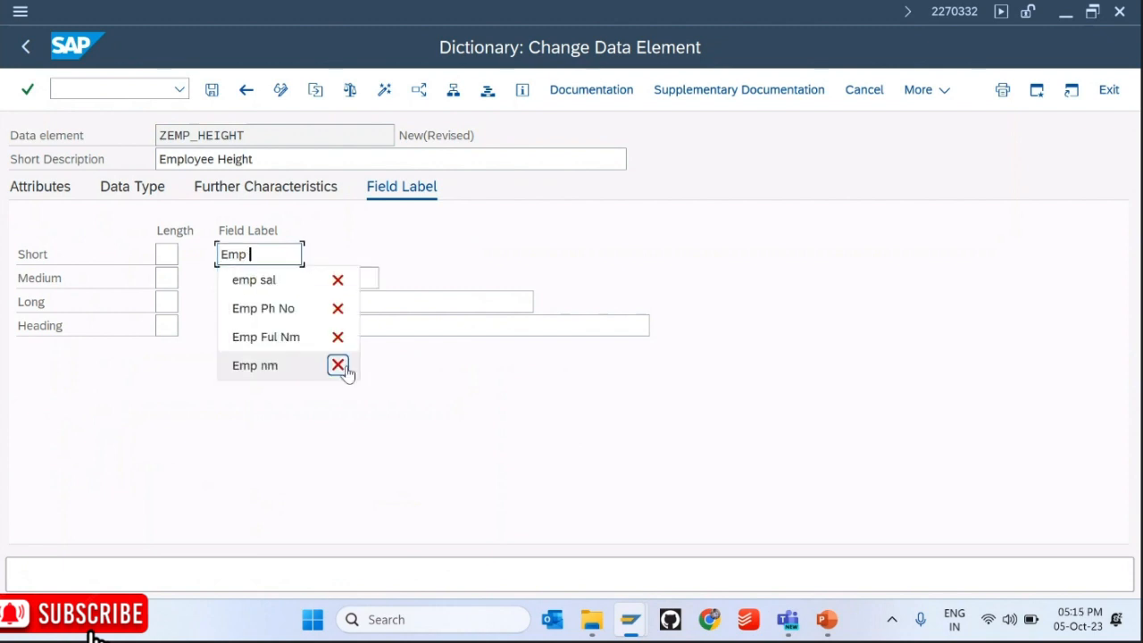
{"action": "type", "text": "Height"}
{"action": "key", "text": "Return"}
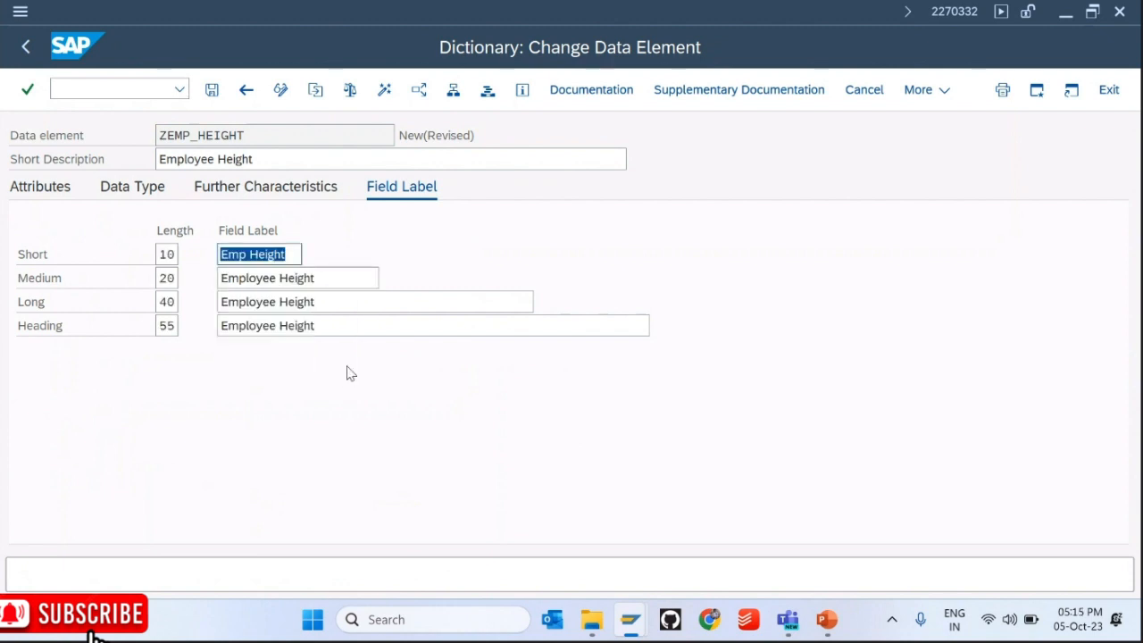
Step: Save ZEMP_HEIGHT as a local object and enter ZEMP_D_HEIGHT as its domain
{"action": "key", "text": "ctrl+s"}
{"action": "left_click", "coordinate": [437, 515]}
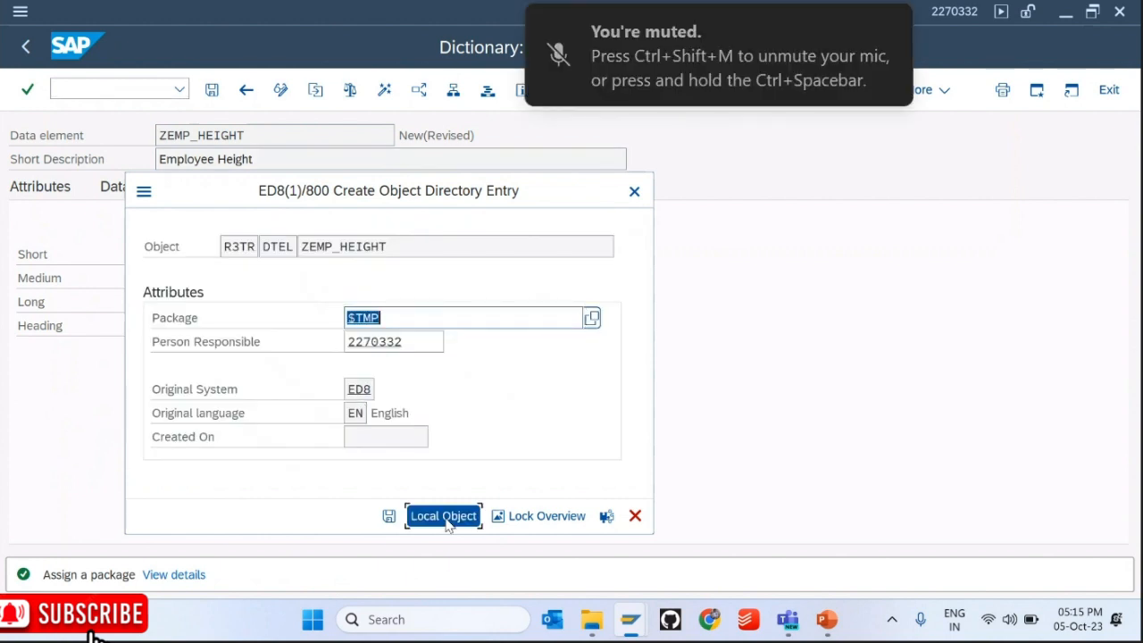
{"action": "left_click", "coordinate": [150, 186]}
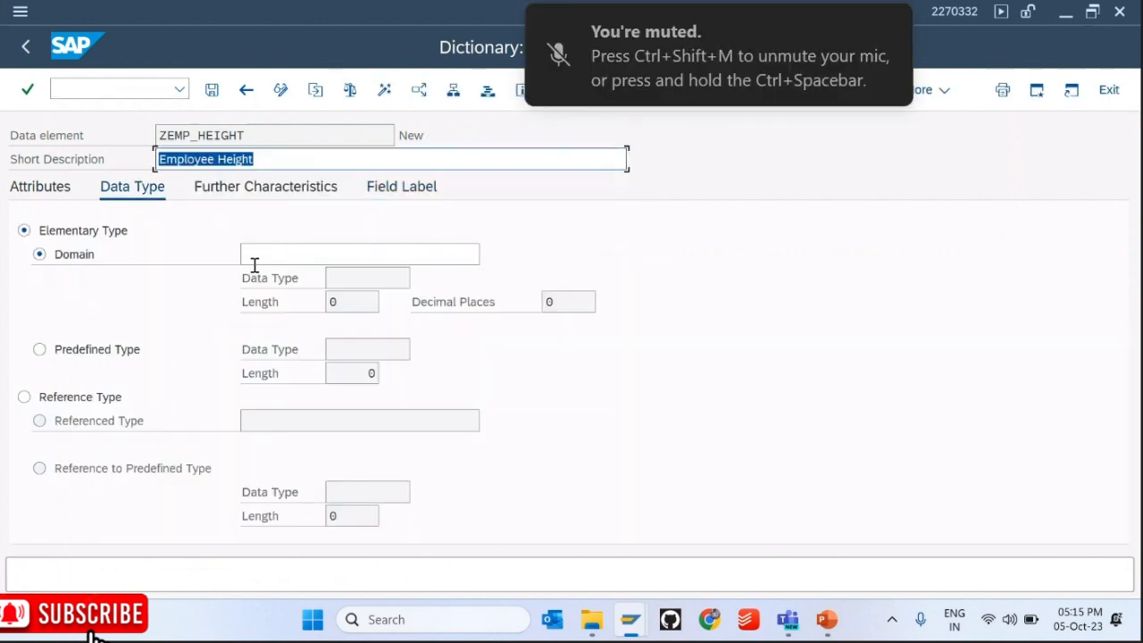
{"action": "left_click_drag", "start_coordinate": [244, 132], "coordinate": [82, 115]}
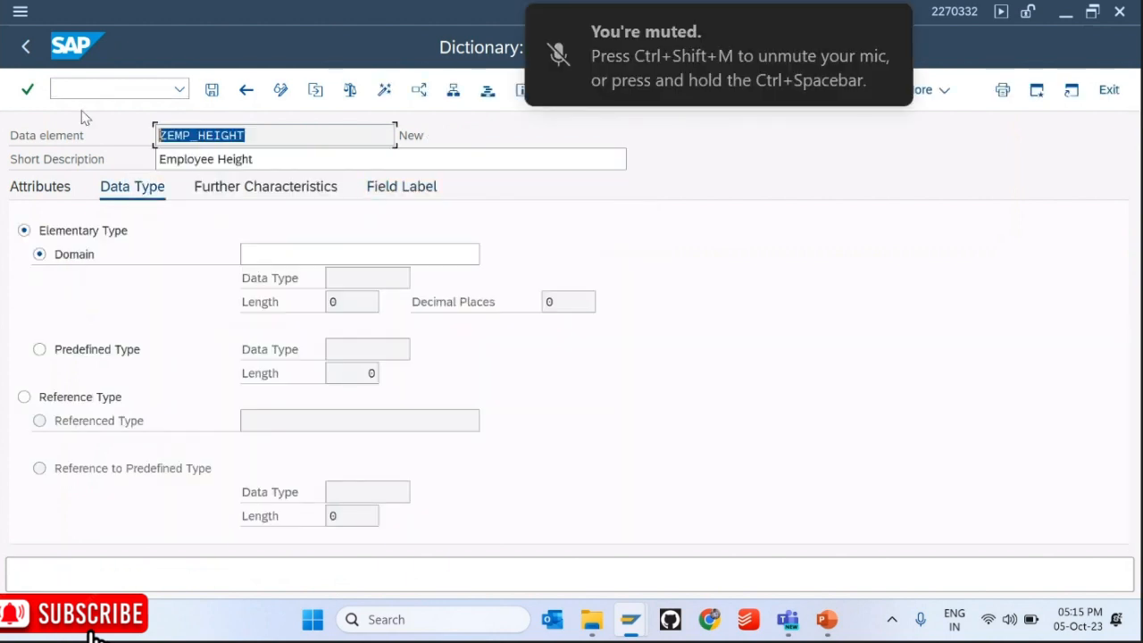
{"action": "left_click", "coordinate": [277, 248]}
{"action": "key", "text": "ctrl+v"}
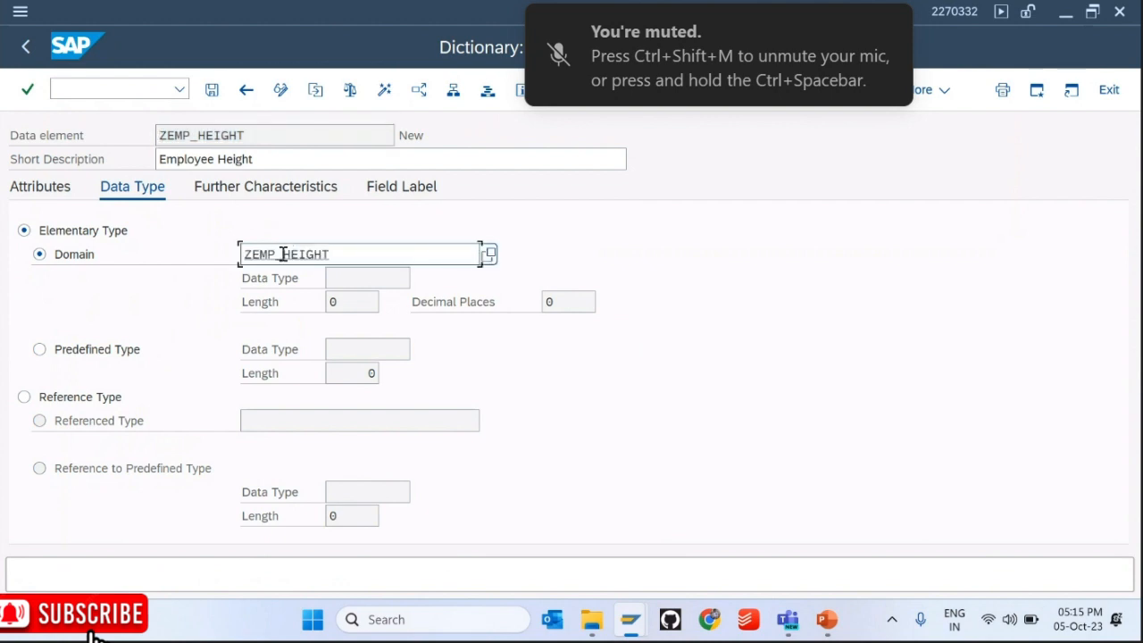
{"action": "left_click", "coordinate": [282, 254]}
{"action": "type", "text": "D_"}
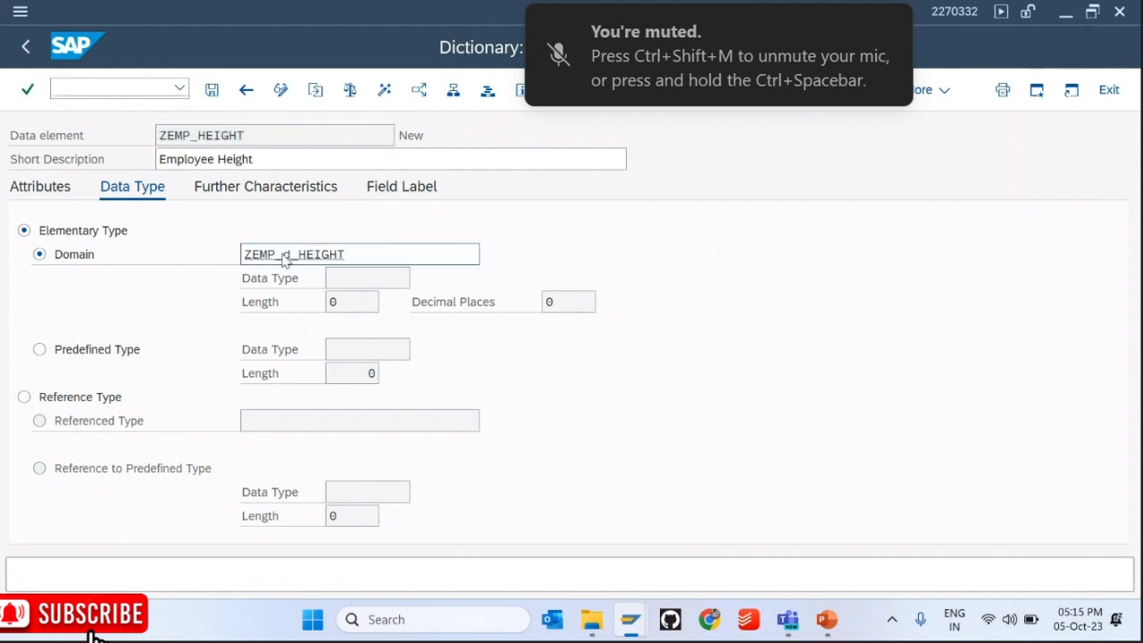
{"action": "key", "text": "Return"}
{"action": "key", "text": "Return"}
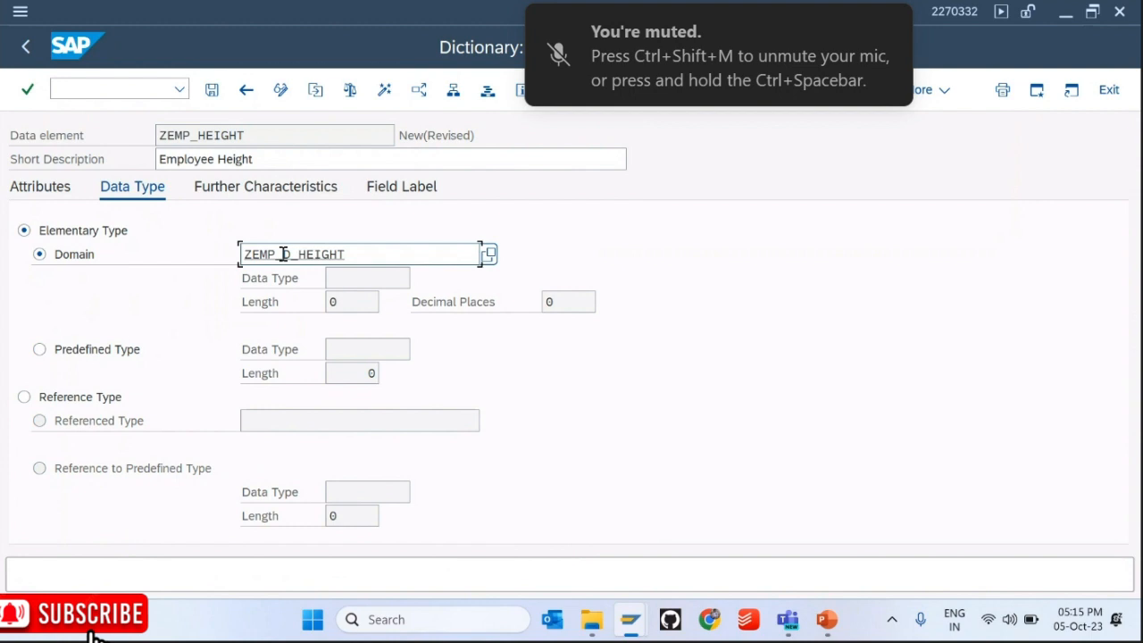
Step: Create domain ZEMP_D_HEIGHT with short description 'Employee Height'
{"action": "double_click", "coordinate": [282, 254]}
{"action": "key", "text": "Return"}
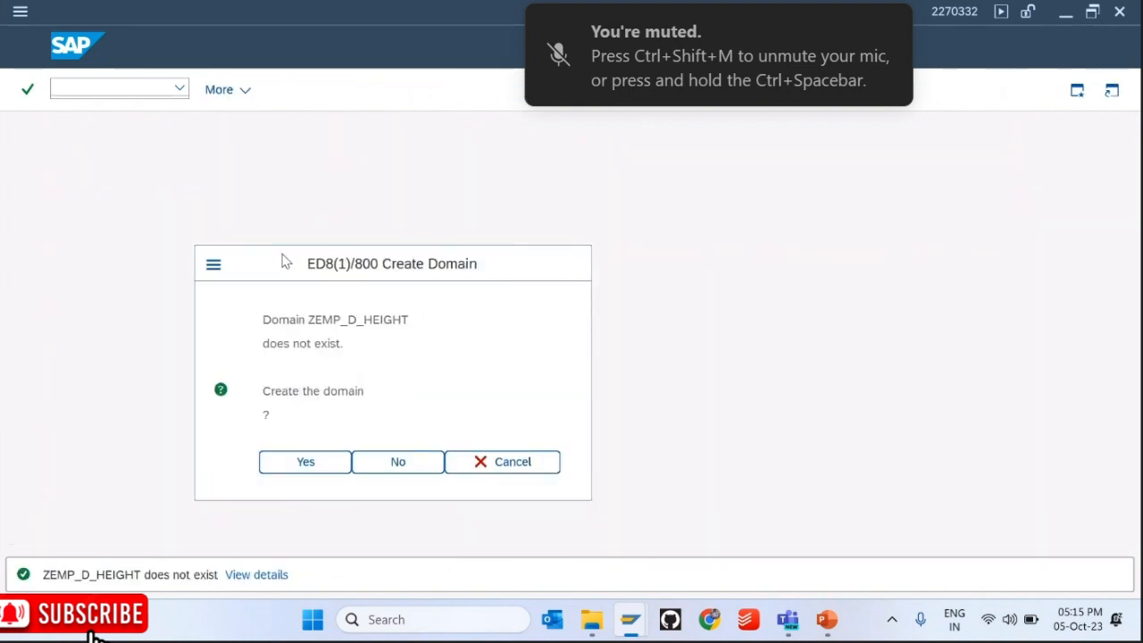
{"action": "key", "text": "Return"}
{"action": "key", "text": "ctrl+v"}
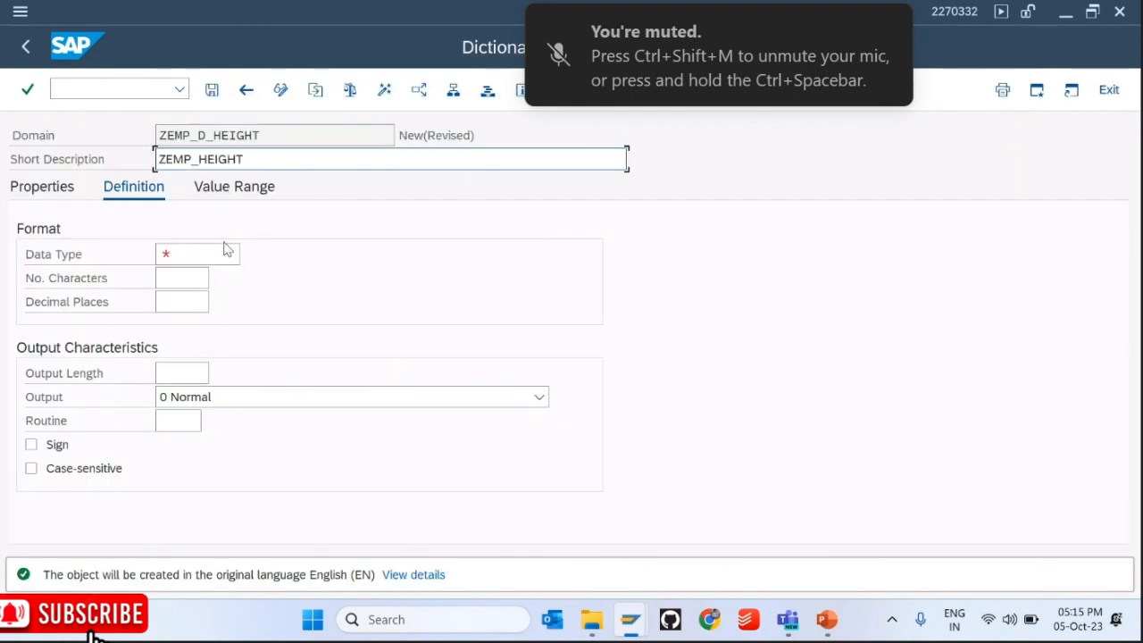
{"action": "key", "text": "ctrl+a"}
{"action": "type", "text": "Employee "}
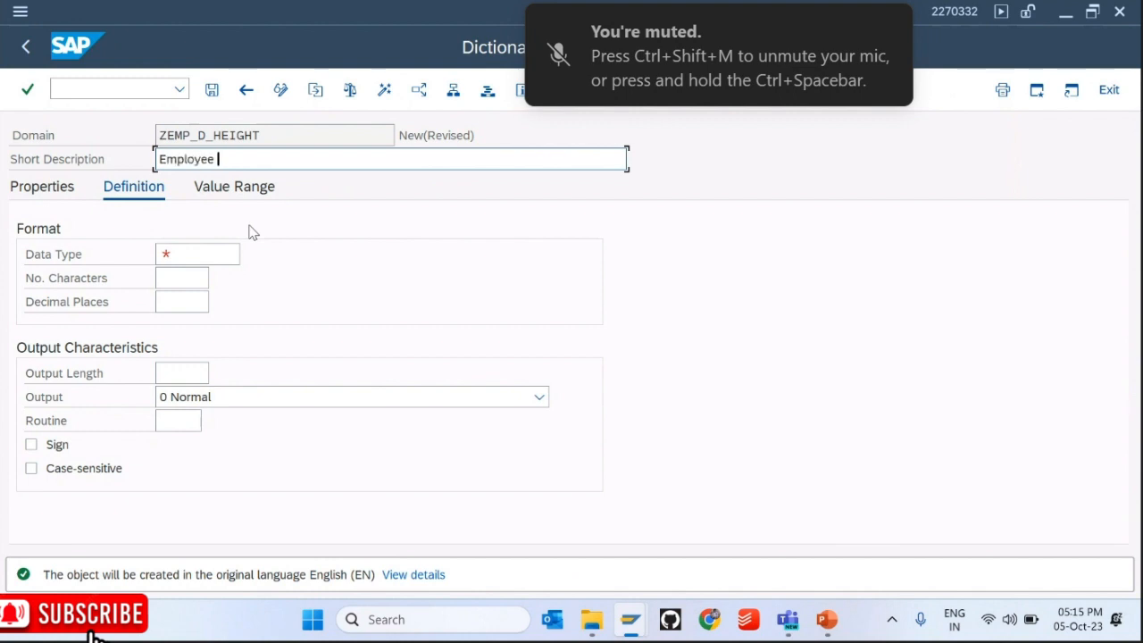
{"action": "type", "text": "Helght"}
{"action": "key", "text": "Return"}
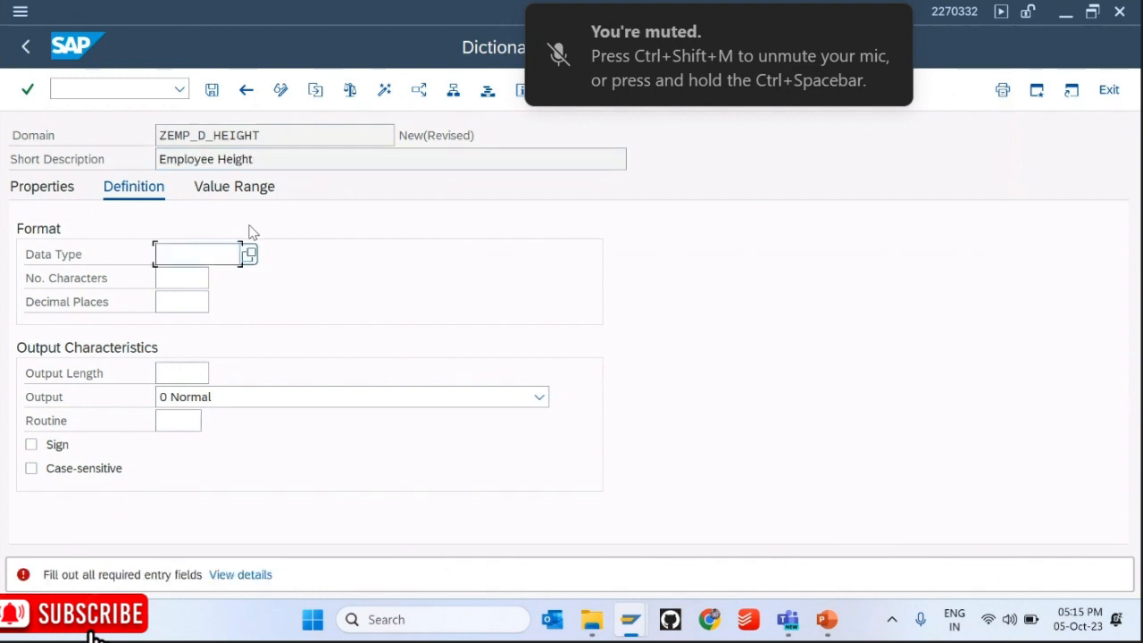
Step: Give ZEMP_D_HEIGHT data type DEC with 10 characters and 2 decimal places
{"action": "key", "text": "F4"}
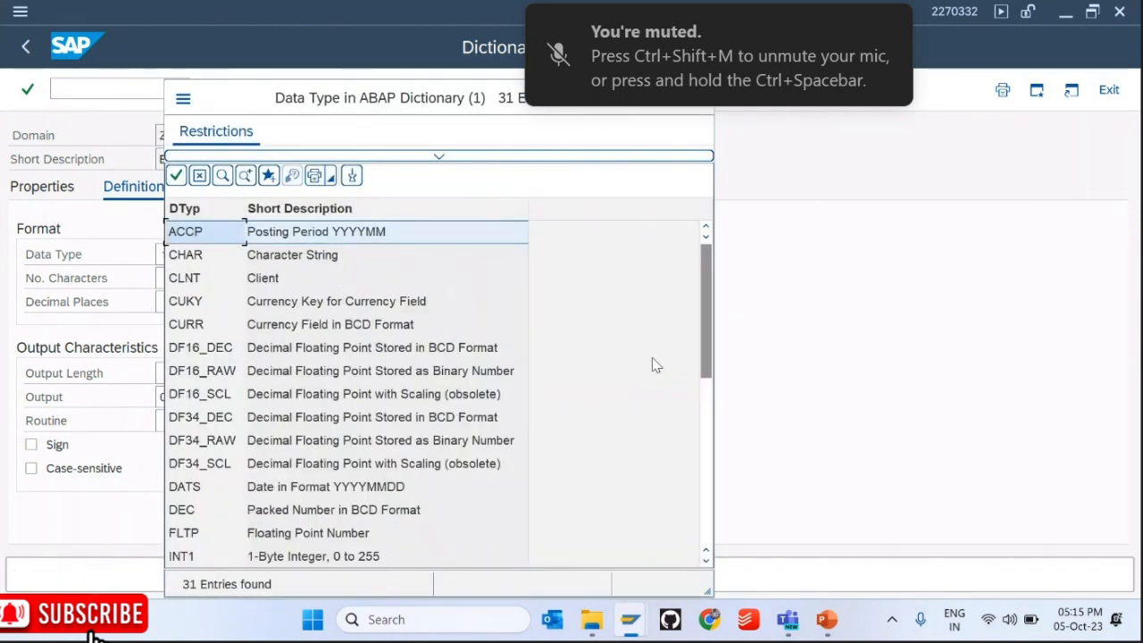
{"action": "left_click", "coordinate": [706, 561]}
{"action": "scroll", "coordinate": [712, 569], "scroll_direction": "down", "scroll_amount": 3}
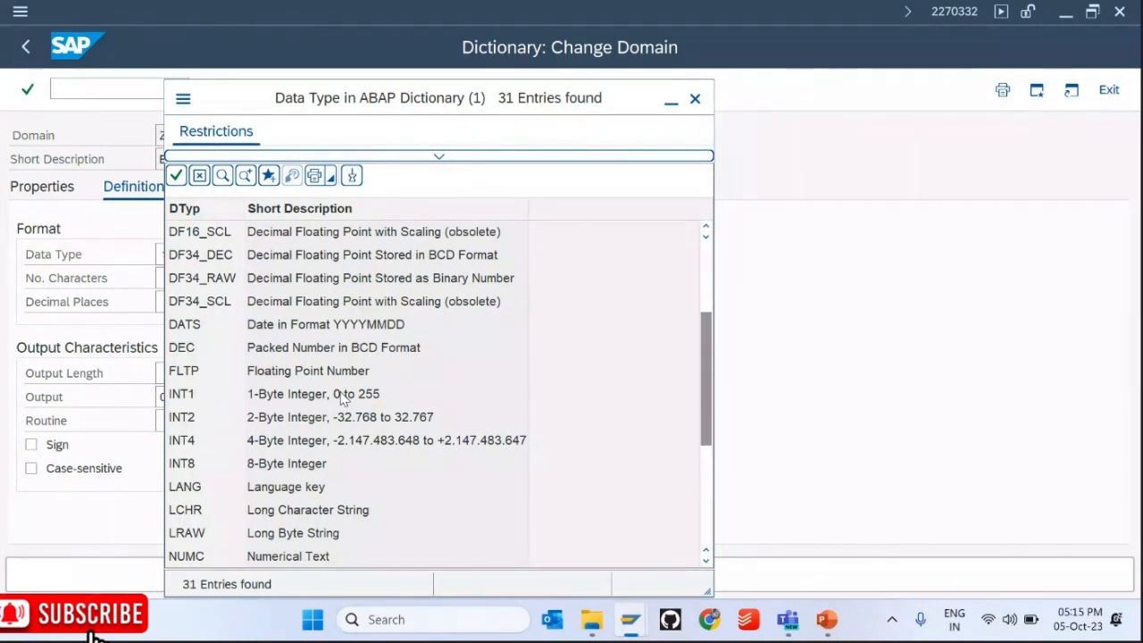
{"action": "left_click", "coordinate": [196, 350]}
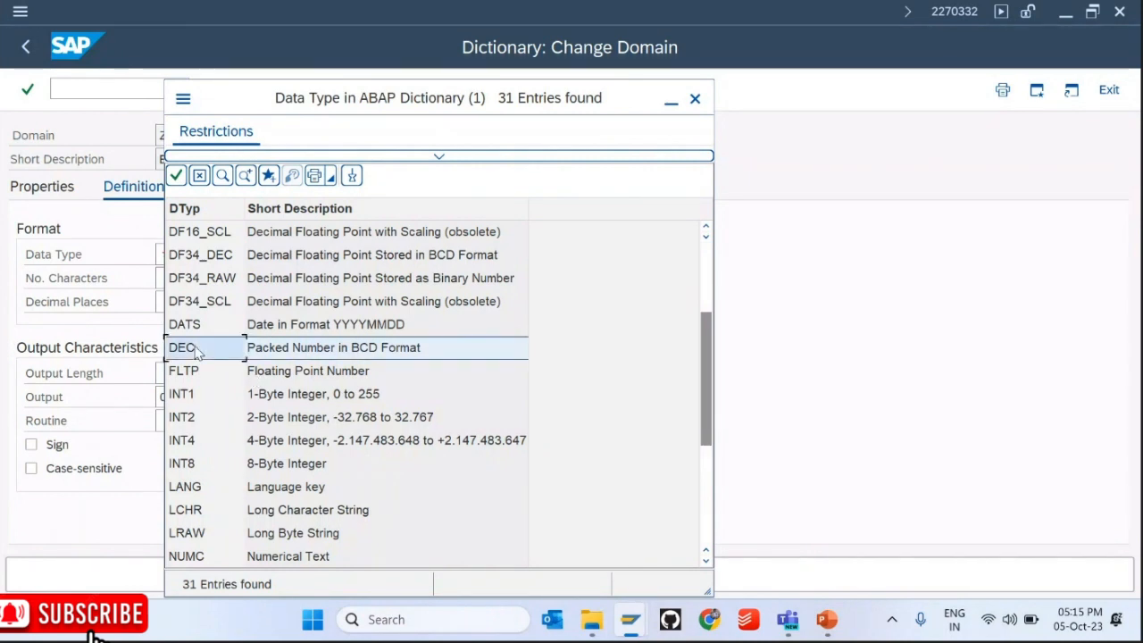
{"action": "double_click", "coordinate": [196, 351]}
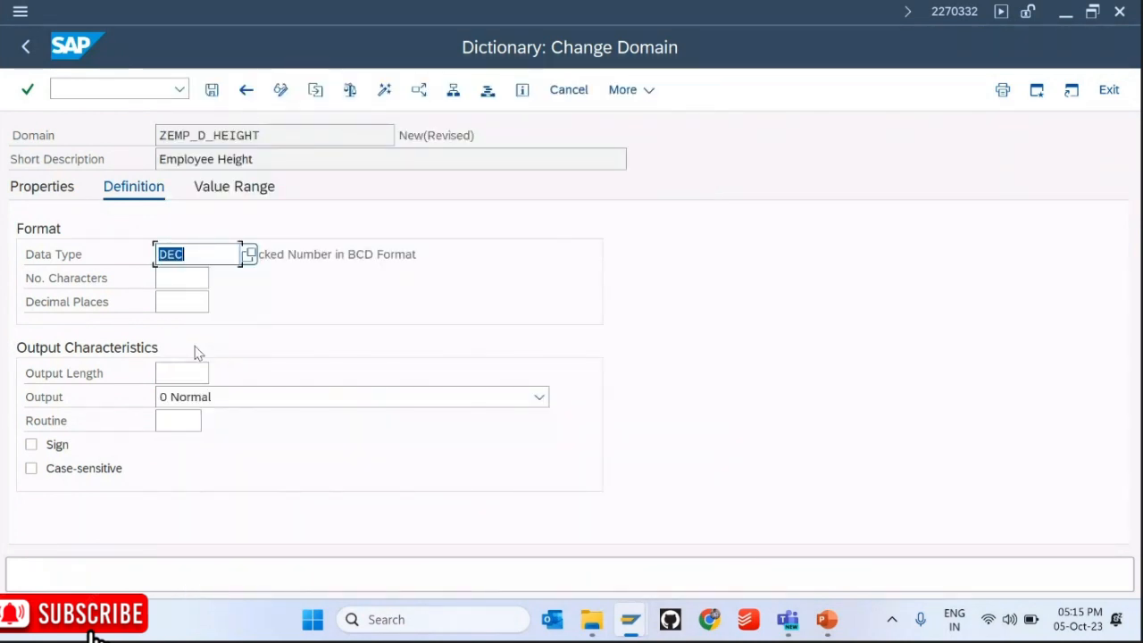
{"action": "key", "text": "Return"}
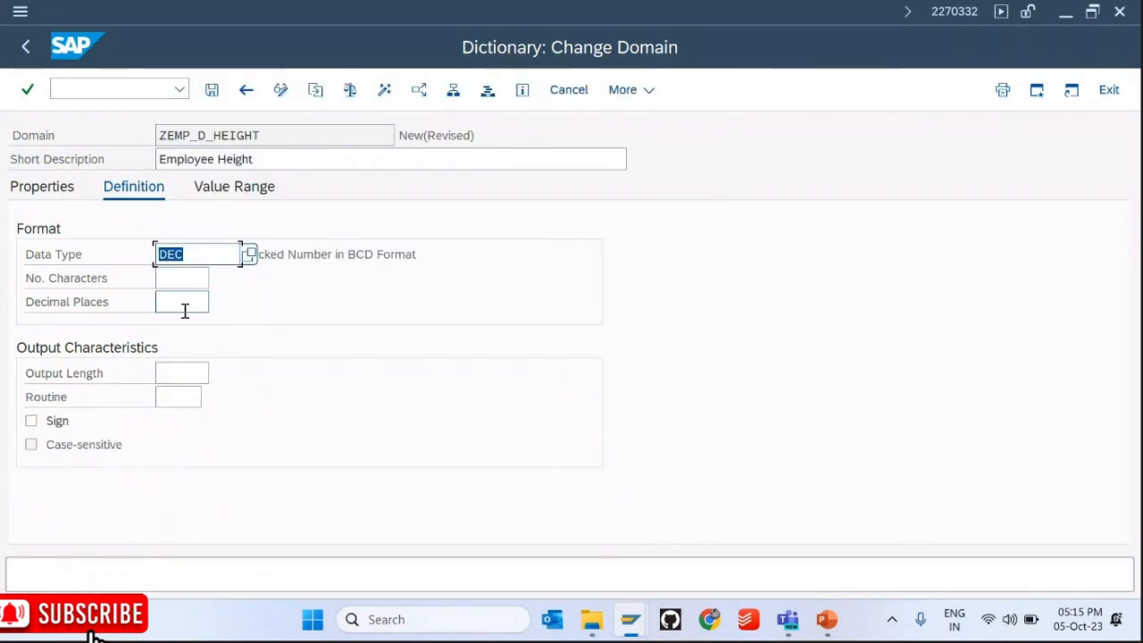
{"action": "left_click", "coordinate": [180, 287]}
{"action": "type", "text": "1"}
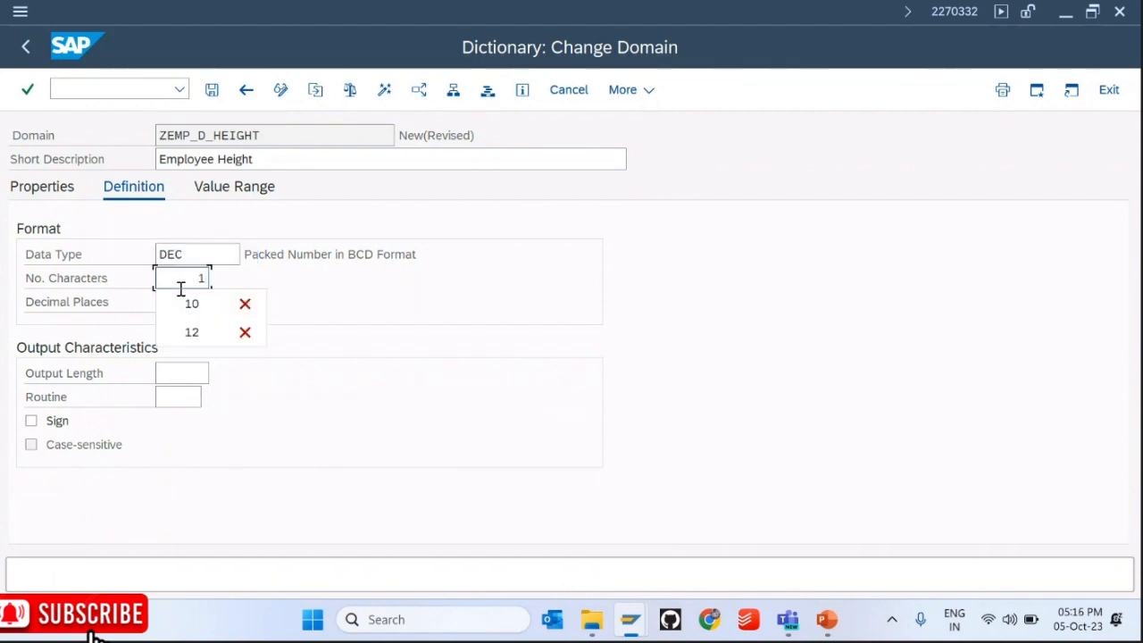
{"action": "type", "text": "0"}
{"action": "key", "text": "Return"}
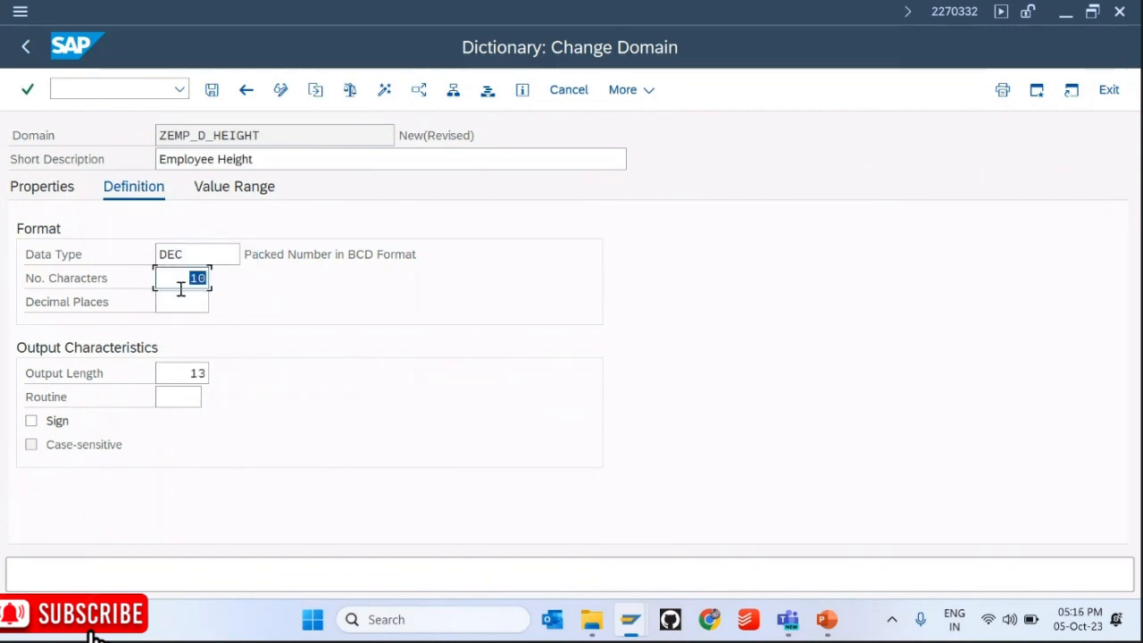
{"action": "left_click", "coordinate": [194, 309]}
{"action": "type", "text": "2"}
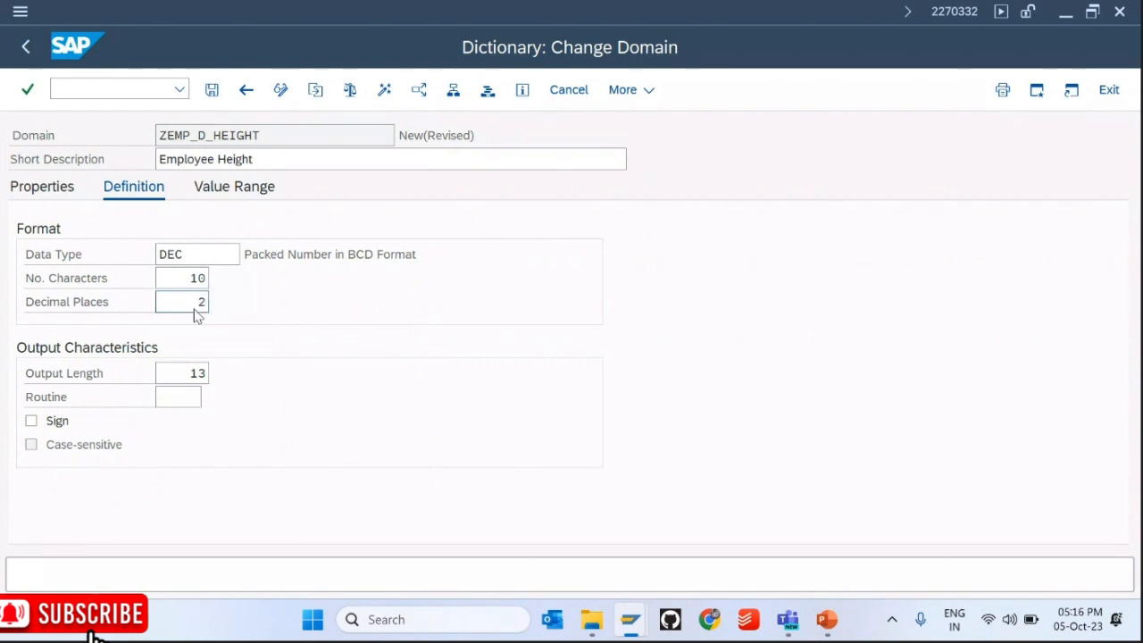
{"action": "key", "text": "Return"}
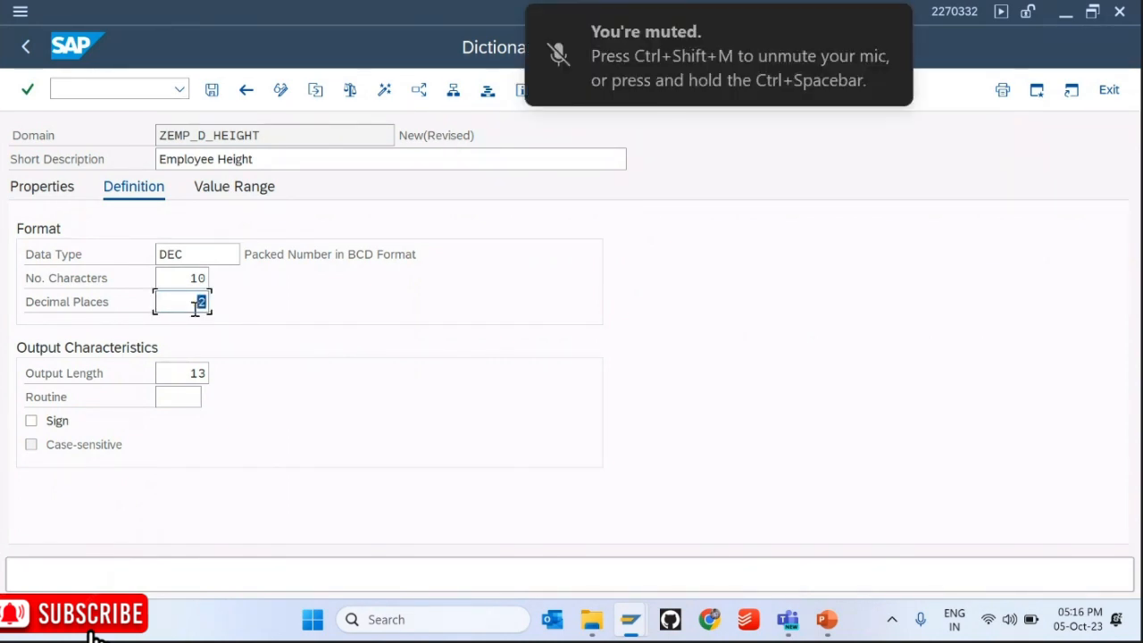
Step: Save ZEMP_D_HEIGHT as a local object and activate it
{"action": "left_click", "coordinate": [212, 91]}
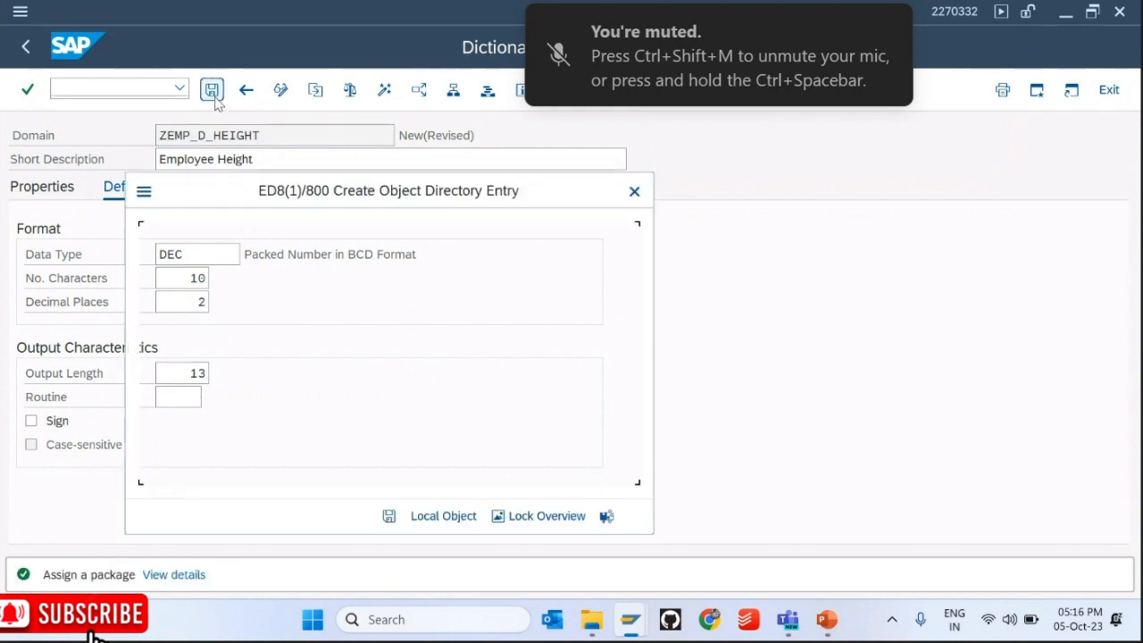
{"action": "key", "text": "Return"}
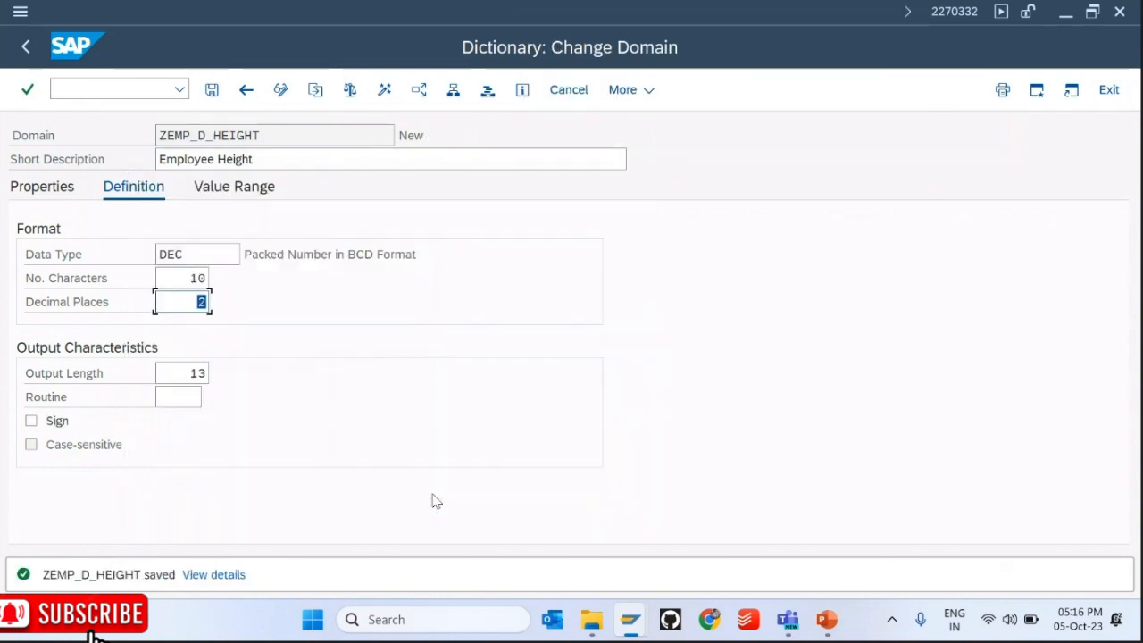
{"action": "left_click", "coordinate": [381, 91]}
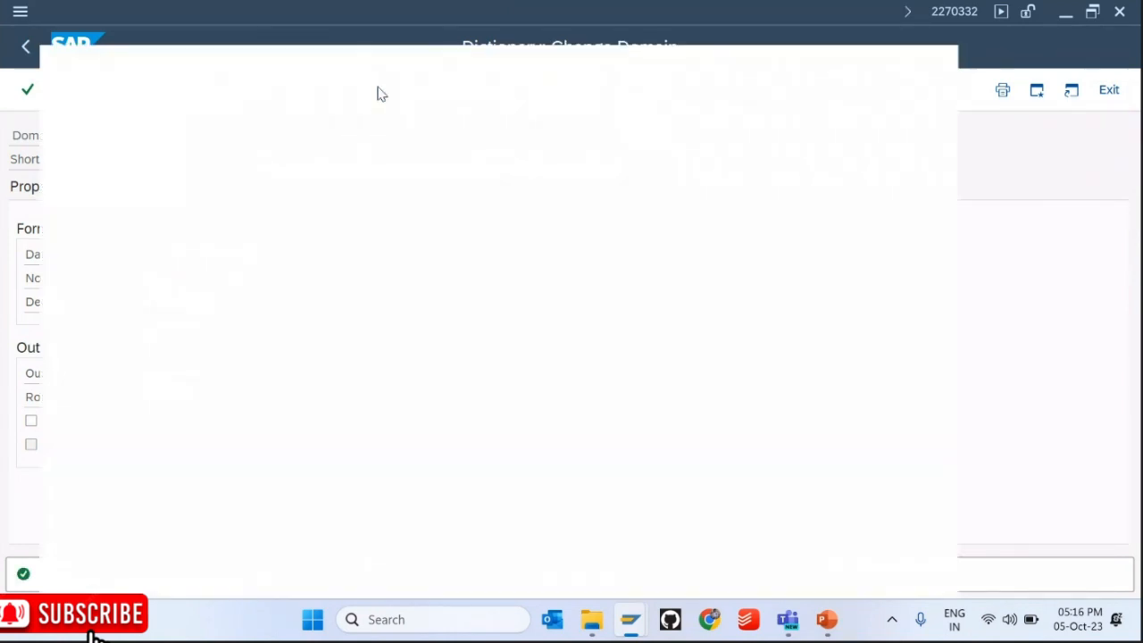
{"action": "key", "text": "Return"}
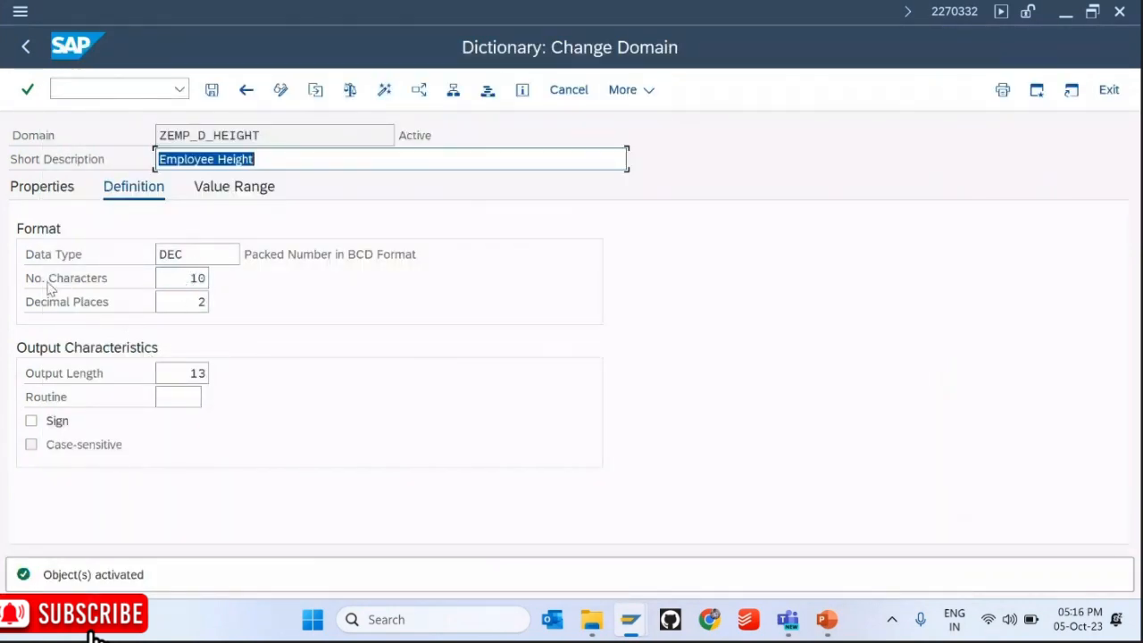
{"action": "left_click_drag", "start_coordinate": [186, 277], "coordinate": [238, 305]}
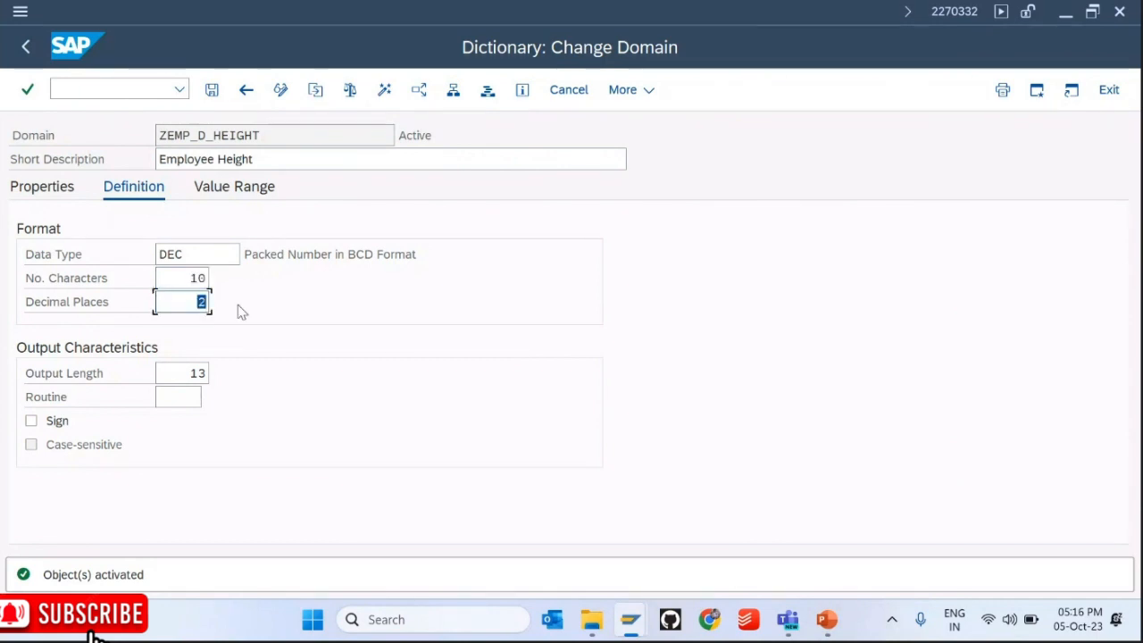
{"action": "key", "text": "F3"}
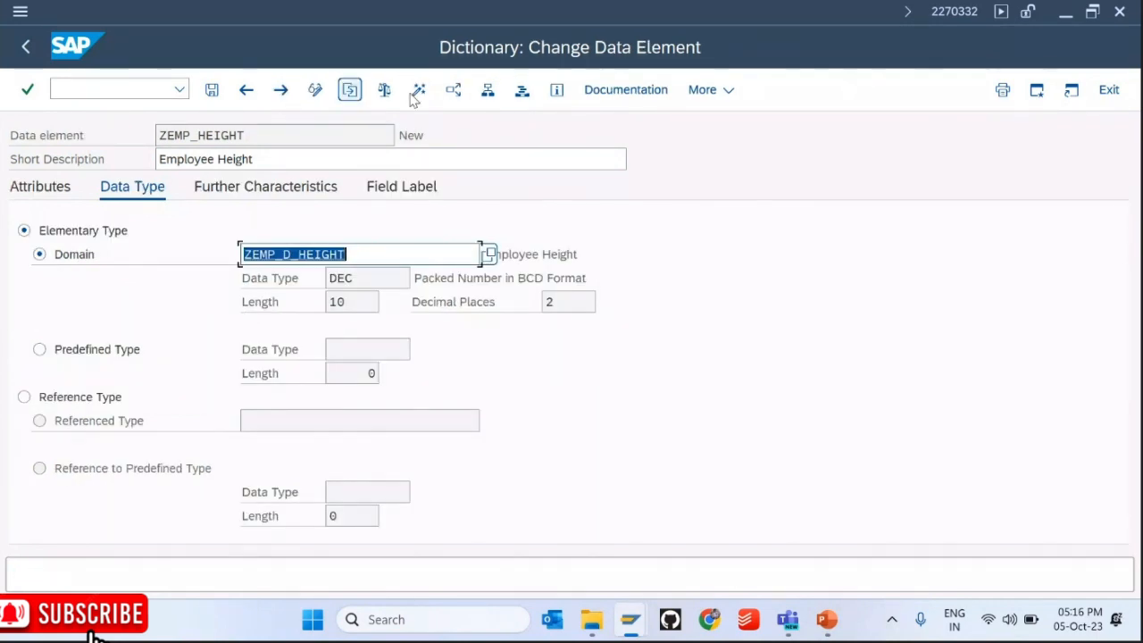
Step: Activate ZEMP_HEIGHT, confirming the inactive objects list, and return to table ZEMP_MST
{"action": "left_click", "coordinate": [416, 93]}
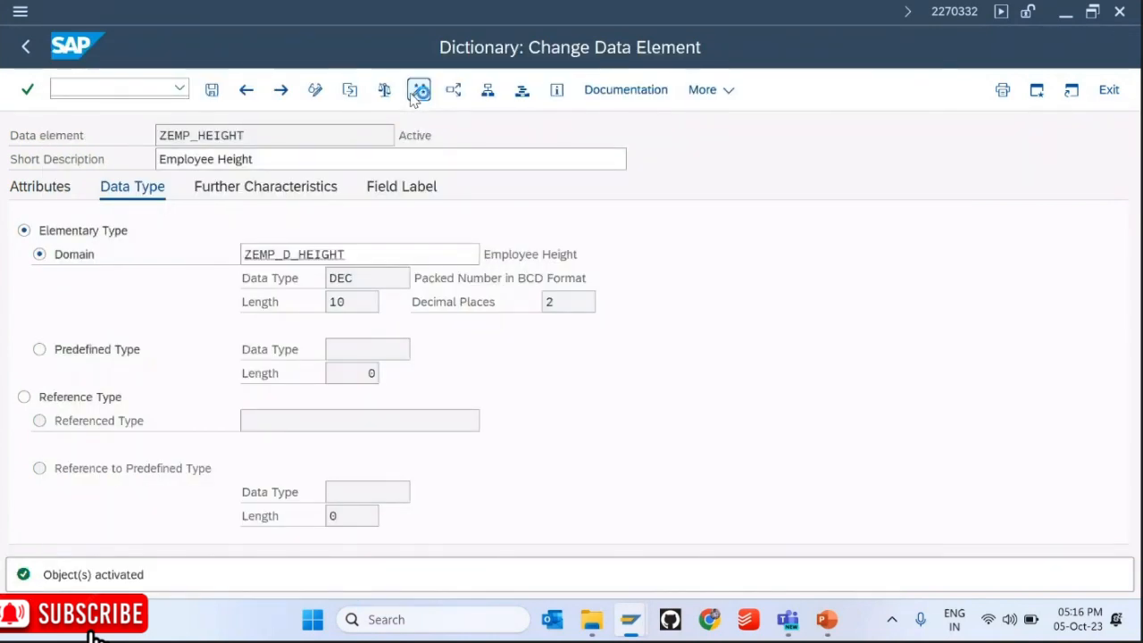
{"action": "key", "text": "F3"}
{"action": "key", "text": "Return"}
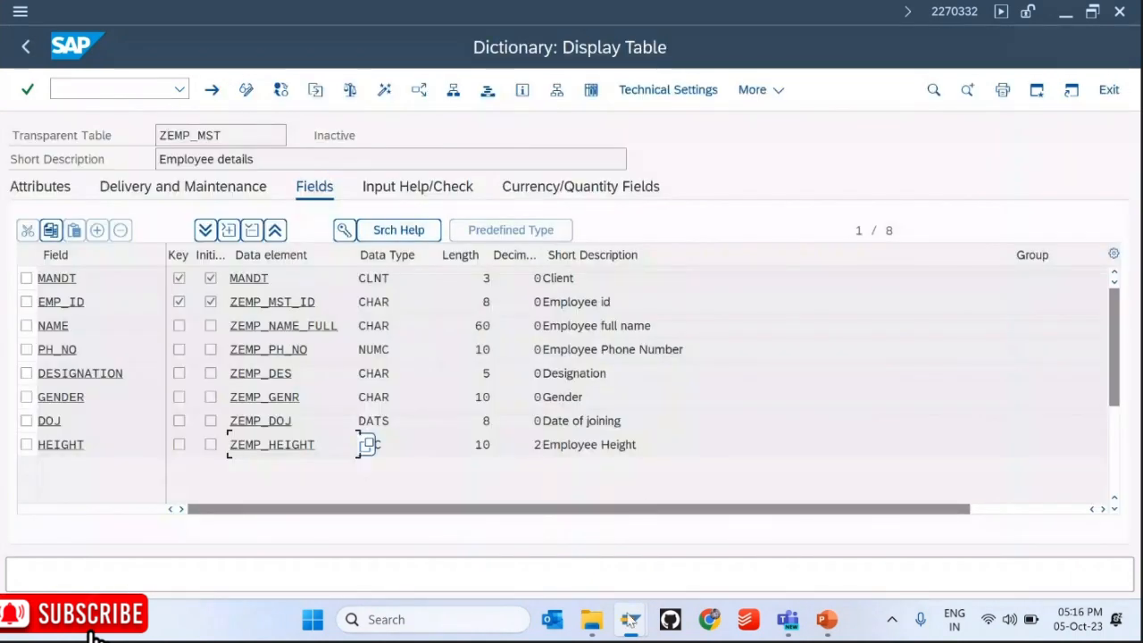
{"action": "mouse_move", "coordinate": [630, 619]}
{"action": "left_click", "coordinate": [621, 546]}
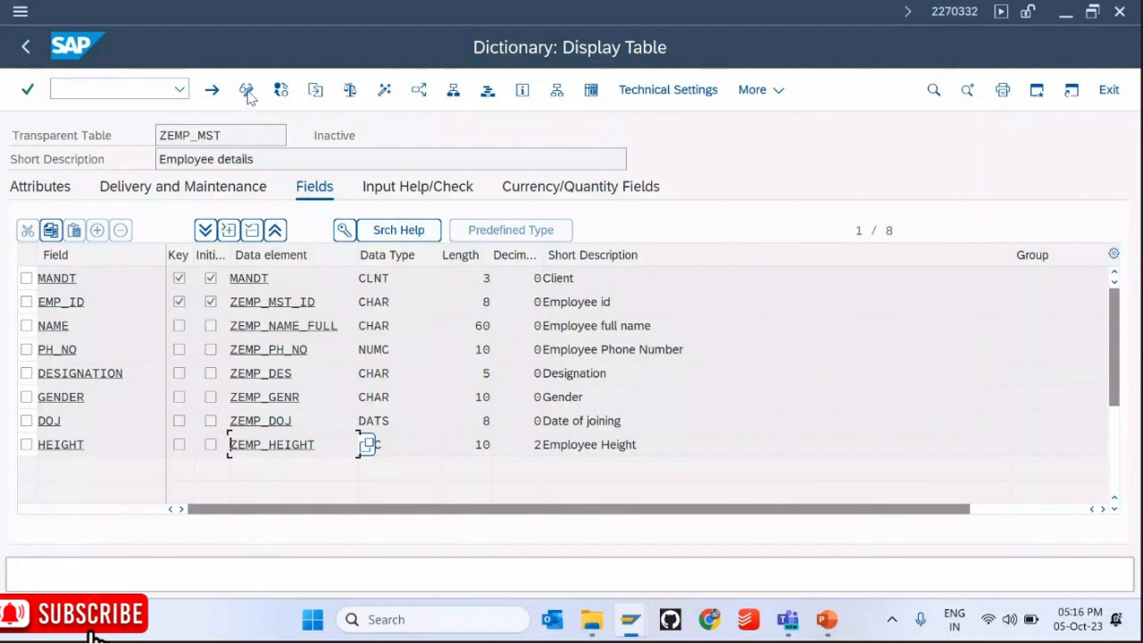
{"action": "left_click", "coordinate": [247, 91]}
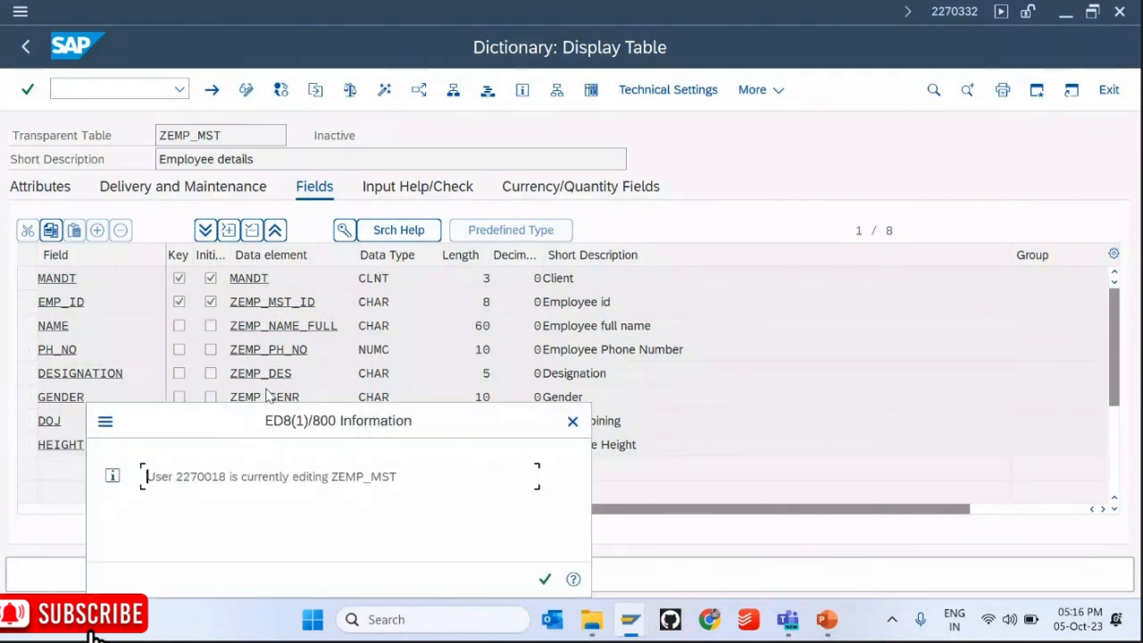
{"action": "left_click_drag", "start_coordinate": [227, 475], "coordinate": [177, 481]}
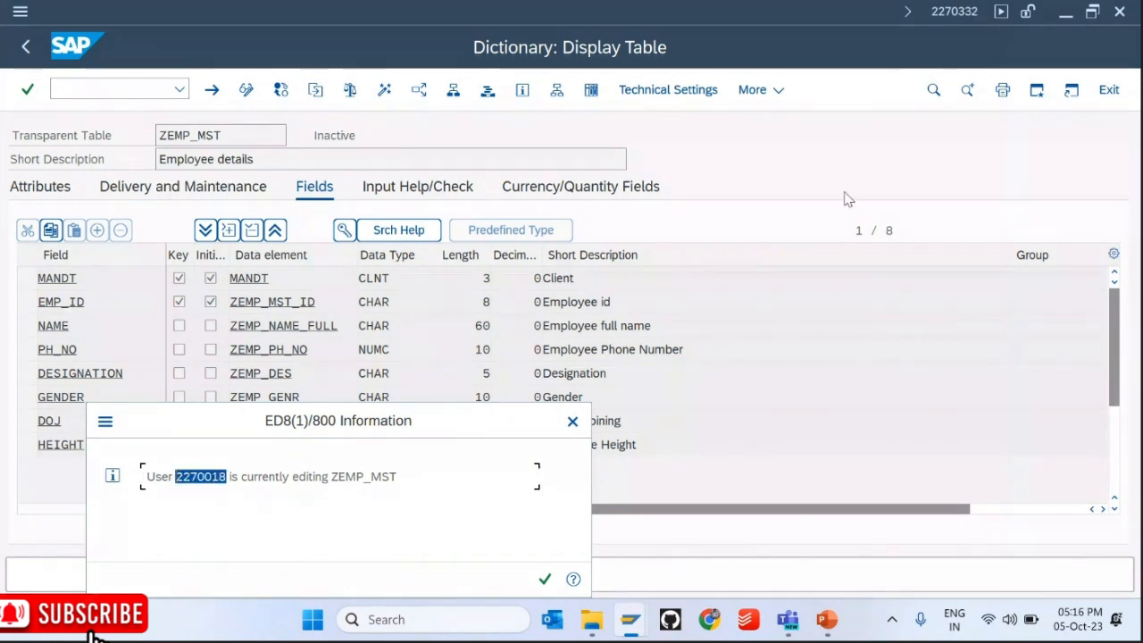
{"action": "left_click", "coordinate": [572, 421]}
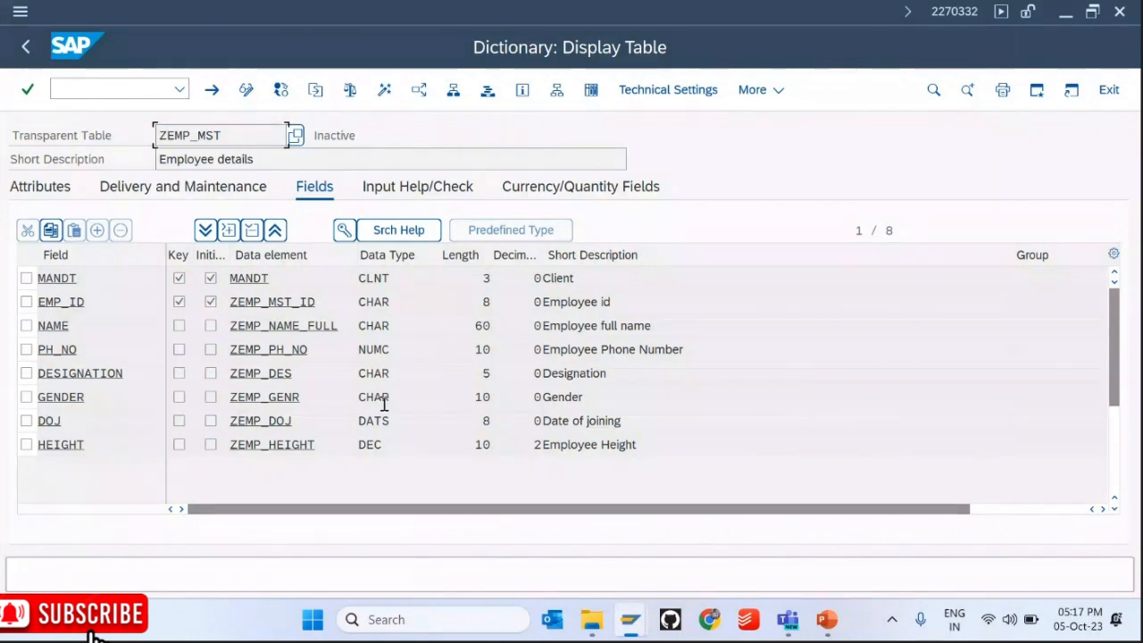
{"action": "left_click", "coordinate": [248, 100]}
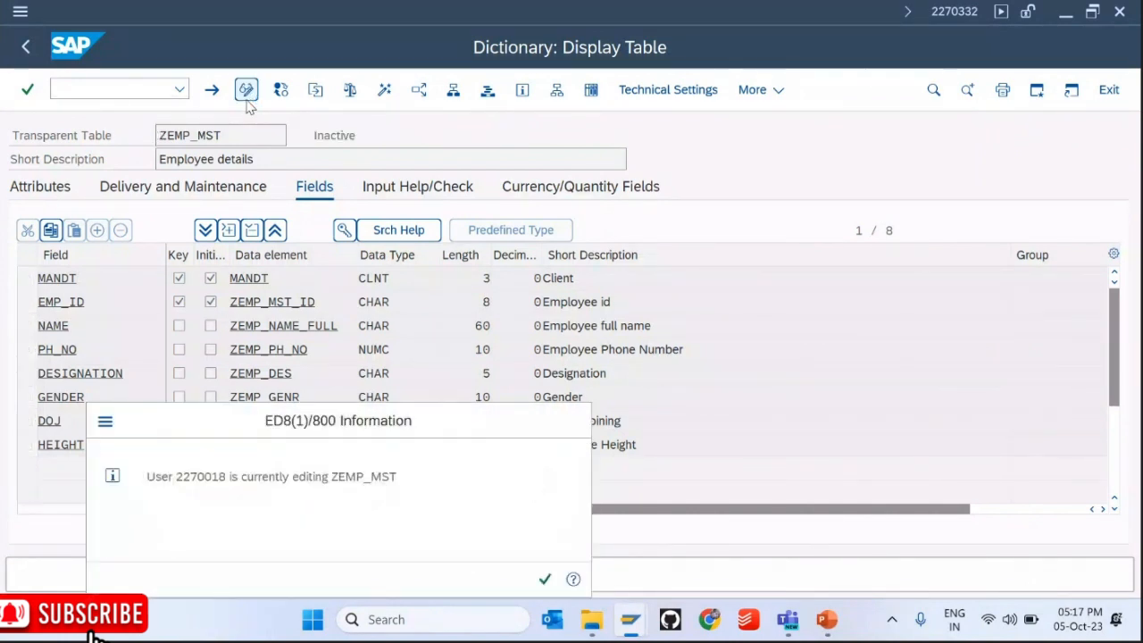
{"action": "key", "text": "Return"}
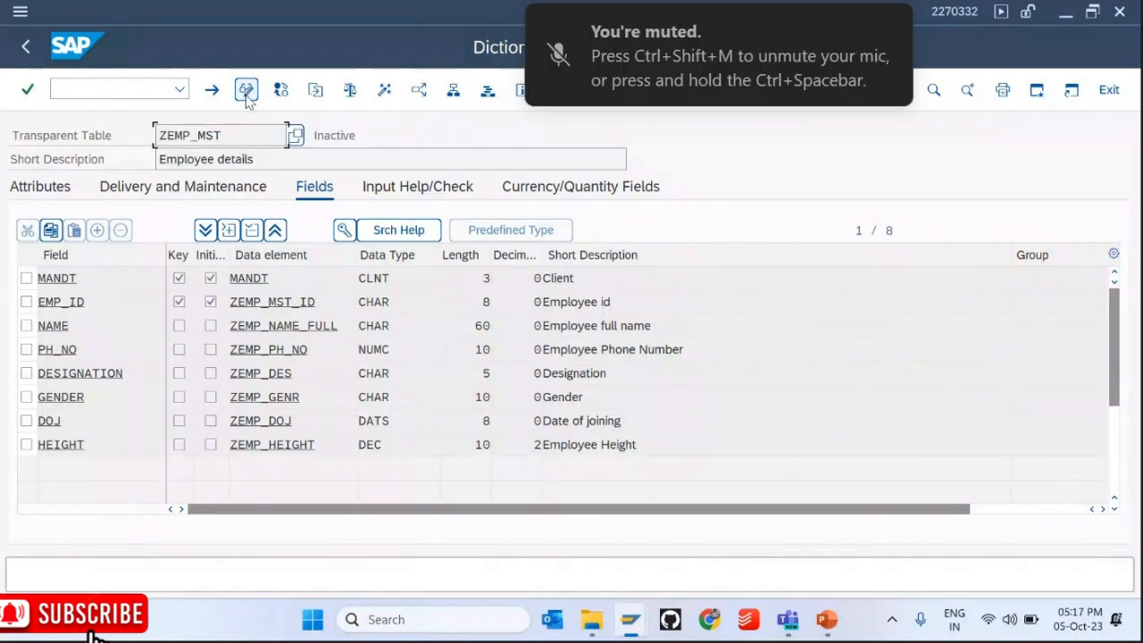
Step: Activate table ZEMP_MST, dismissing the activation warning without showing the log
{"action": "left_click", "coordinate": [245, 95]}
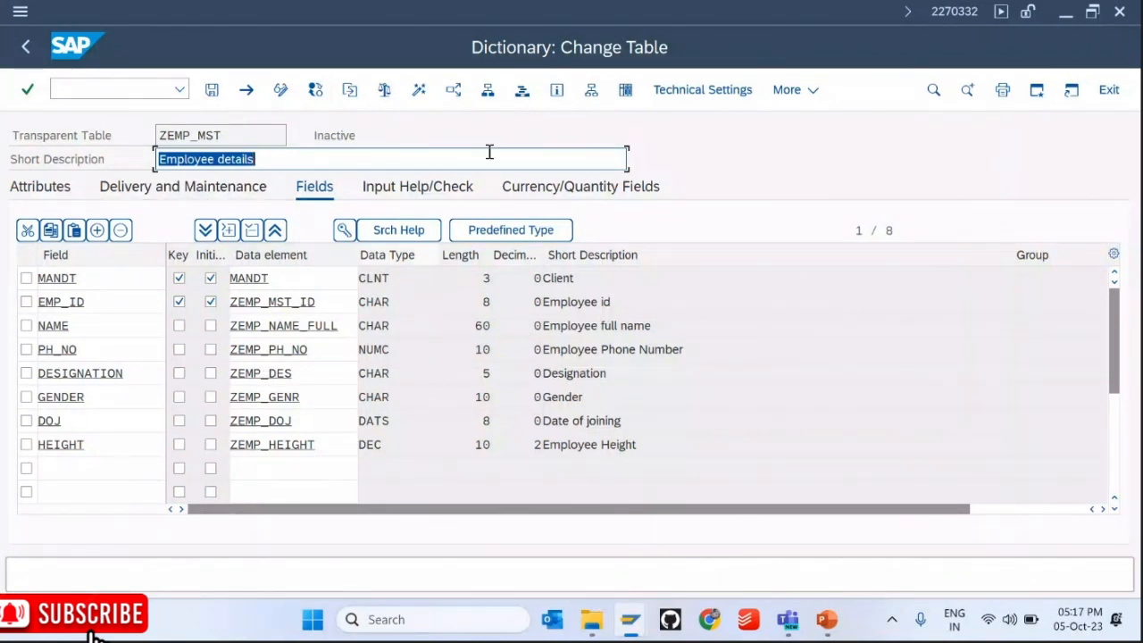
{"action": "left_click", "coordinate": [419, 90]}
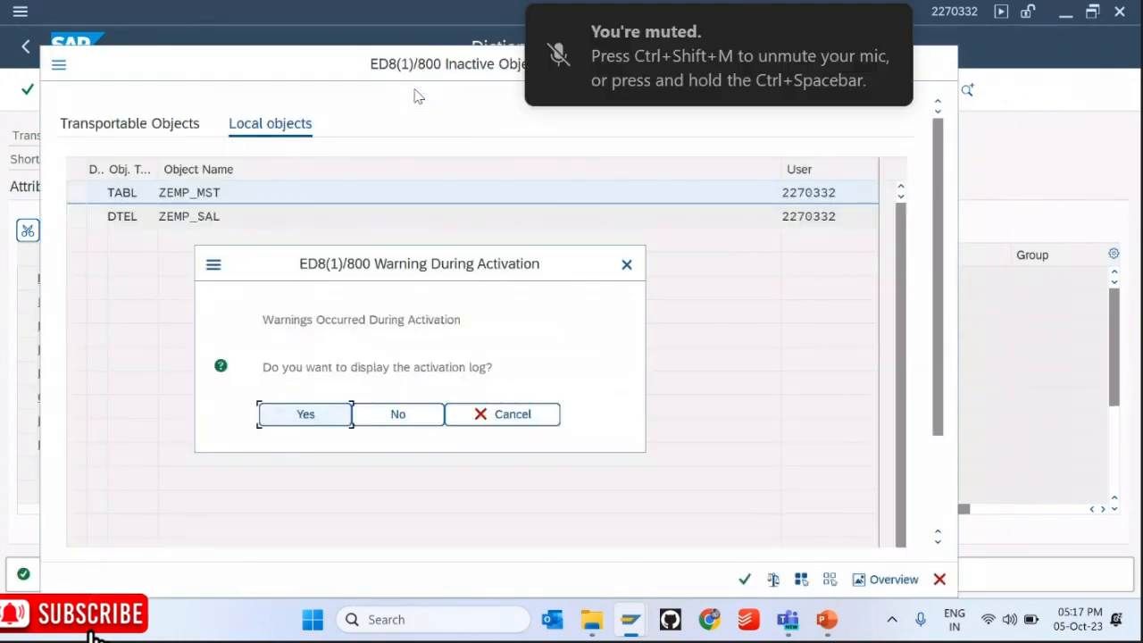
{"action": "key", "text": "Escape"}
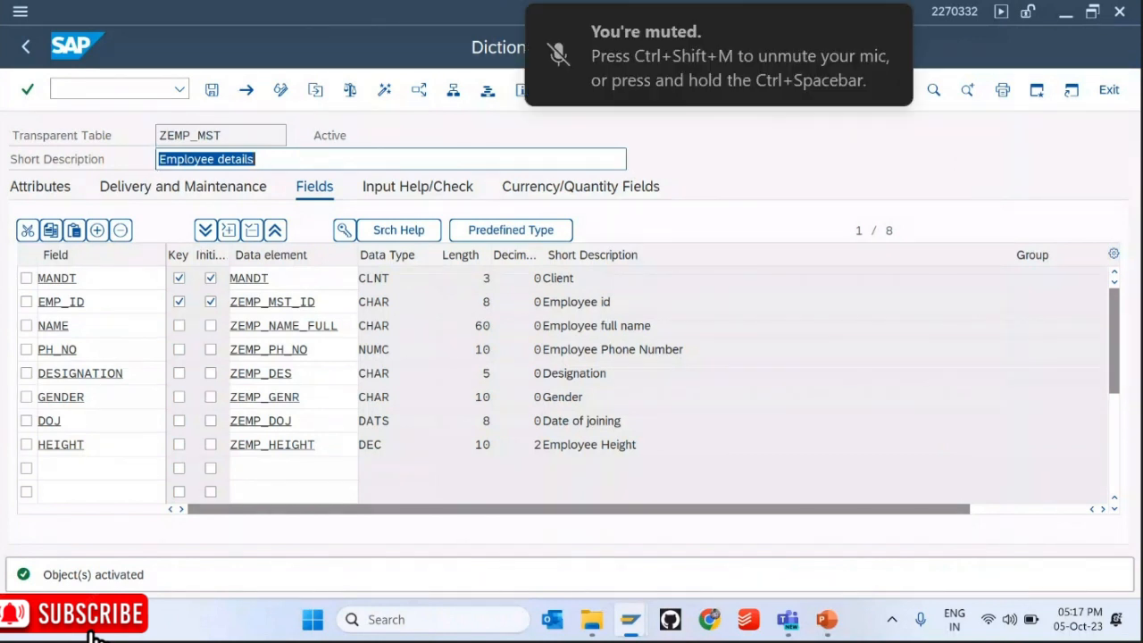
{"action": "left_click", "coordinate": [758, 91]}
Step: Open Create Entries for ZEMP_MST and enter the employee ID and name
{"action": "mouse_move", "coordinate": [779, 408]}
{"action": "mouse_move", "coordinate": [685, 346]}
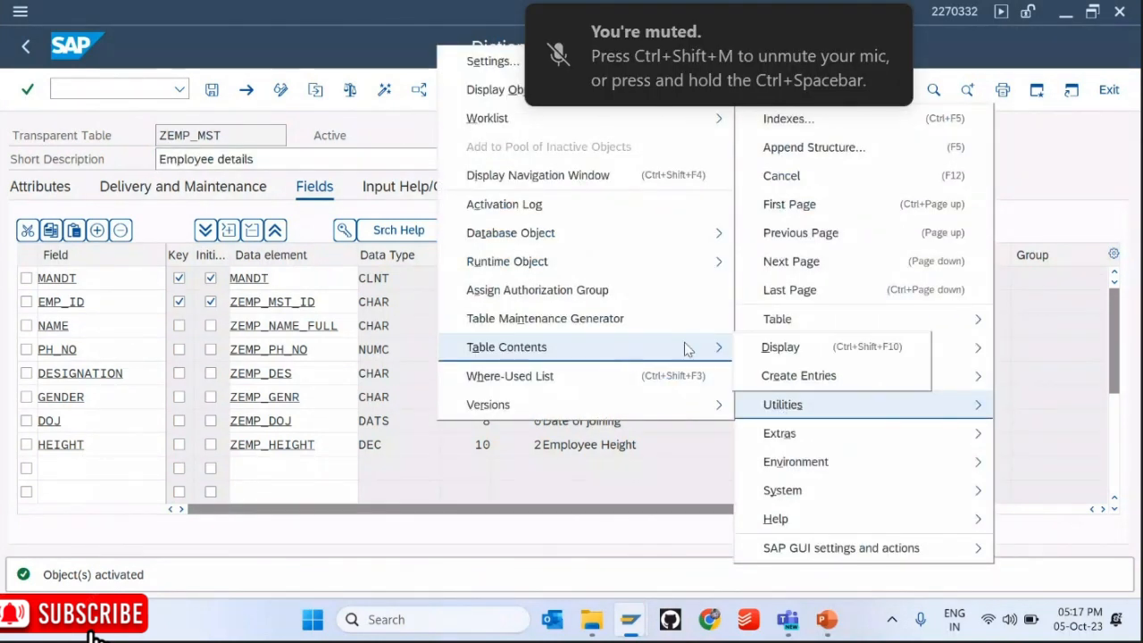
{"action": "left_click", "coordinate": [783, 378]}
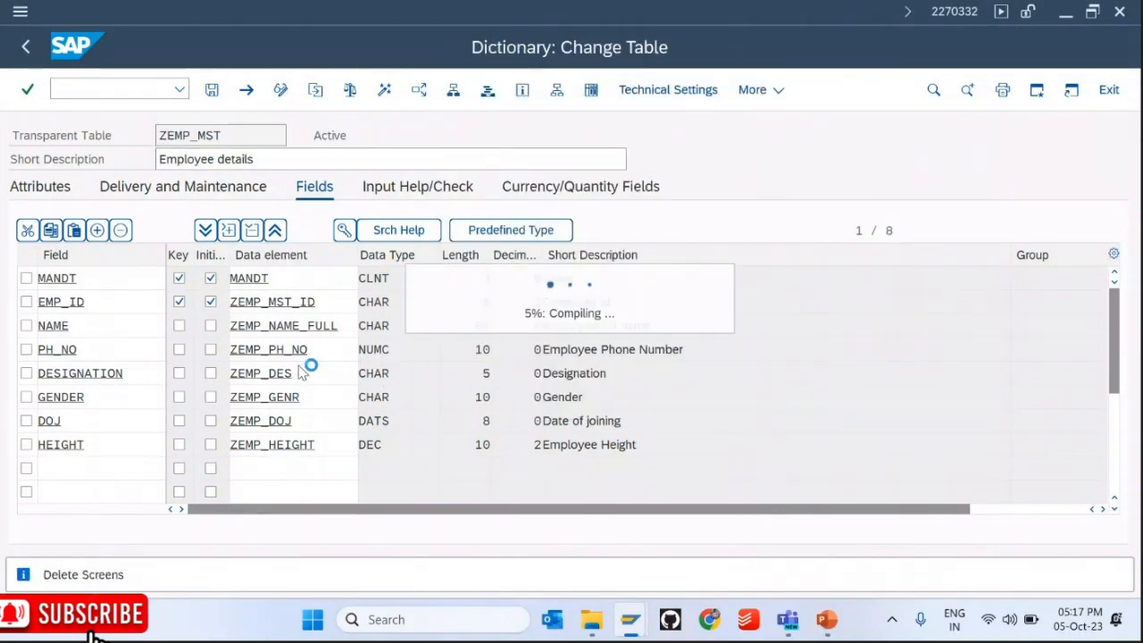
{"action": "type", "text": "KIIT"}
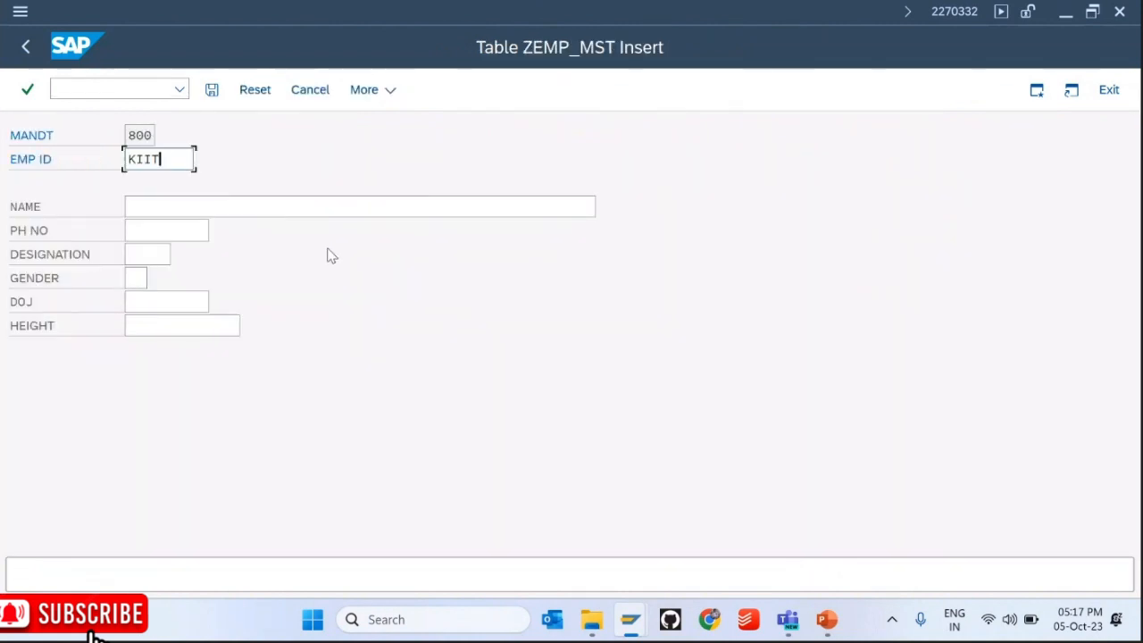
{"action": "type", "text": "6"}
{"action": "key", "text": "Tab"}
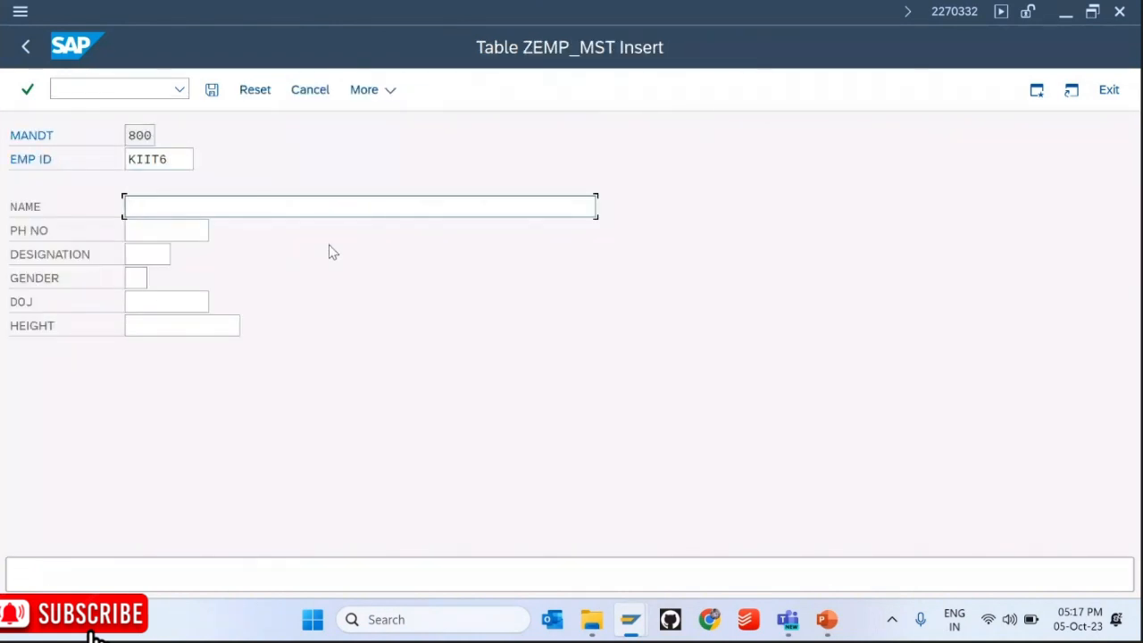
{"action": "type", "text": "Soe"}
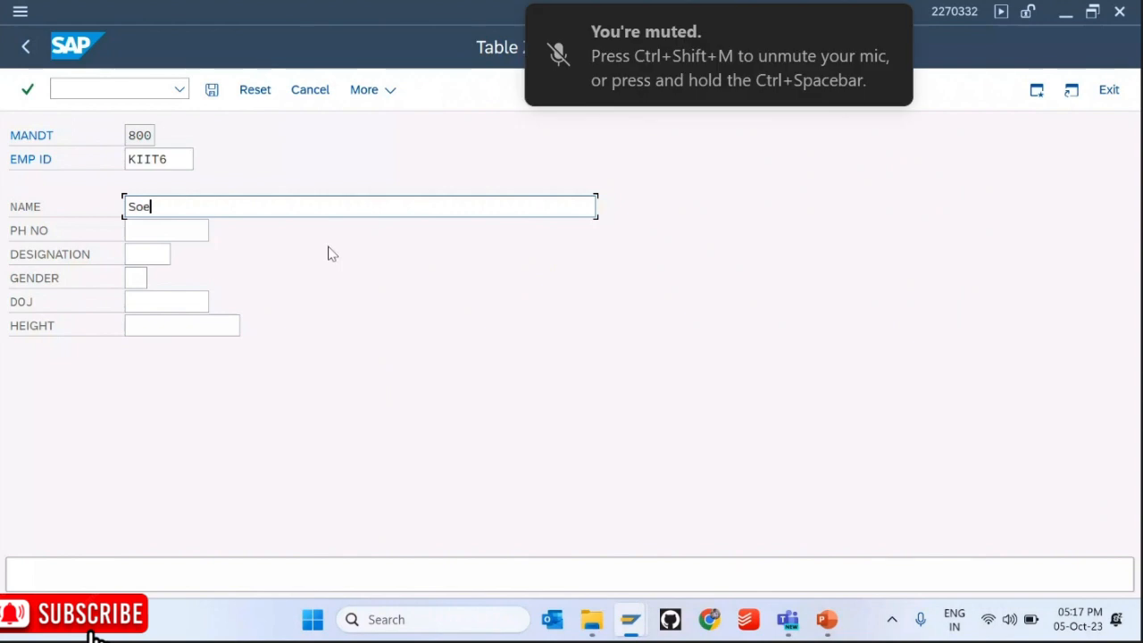
{"action": "key", "text": "BackSpace"}
{"action": "type", "text": "meone"}
Step: Fill phone number, designation MNGR, gender 01 and joining date 05.10.2023 from earlier values
{"action": "key", "text": "Tab"}
{"action": "key", "text": "Down"}
{"action": "key", "text": "Down"}
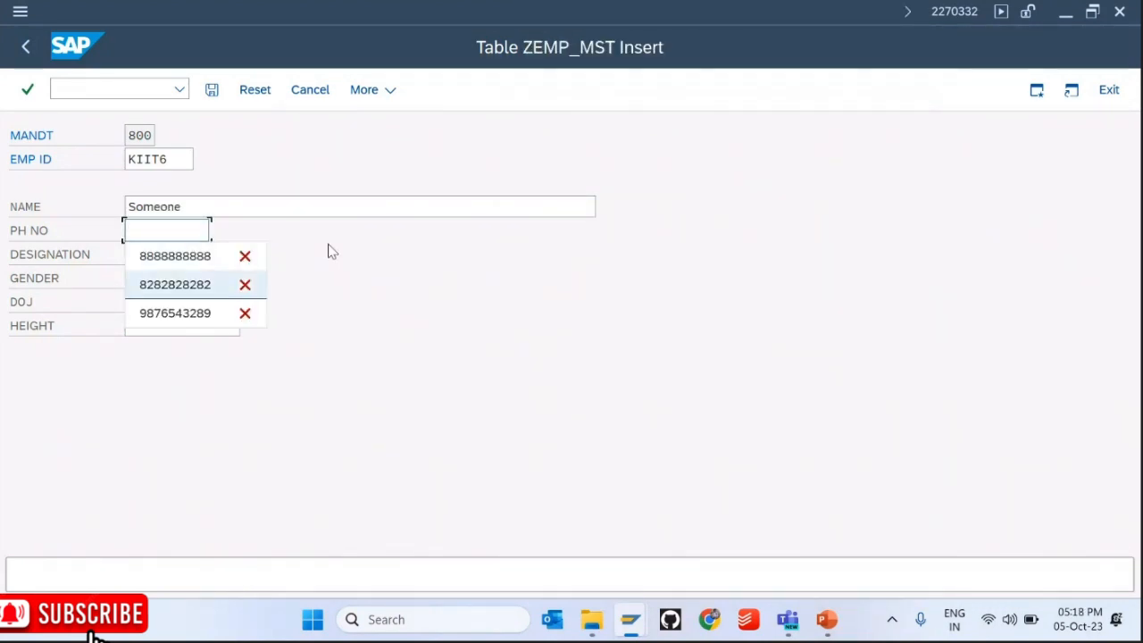
{"action": "key", "text": "Return"}
{"action": "key", "text": "Tab"}
{"action": "key", "text": "Down"}
{"action": "key", "text": "Down"}
{"action": "key", "text": "Return"}
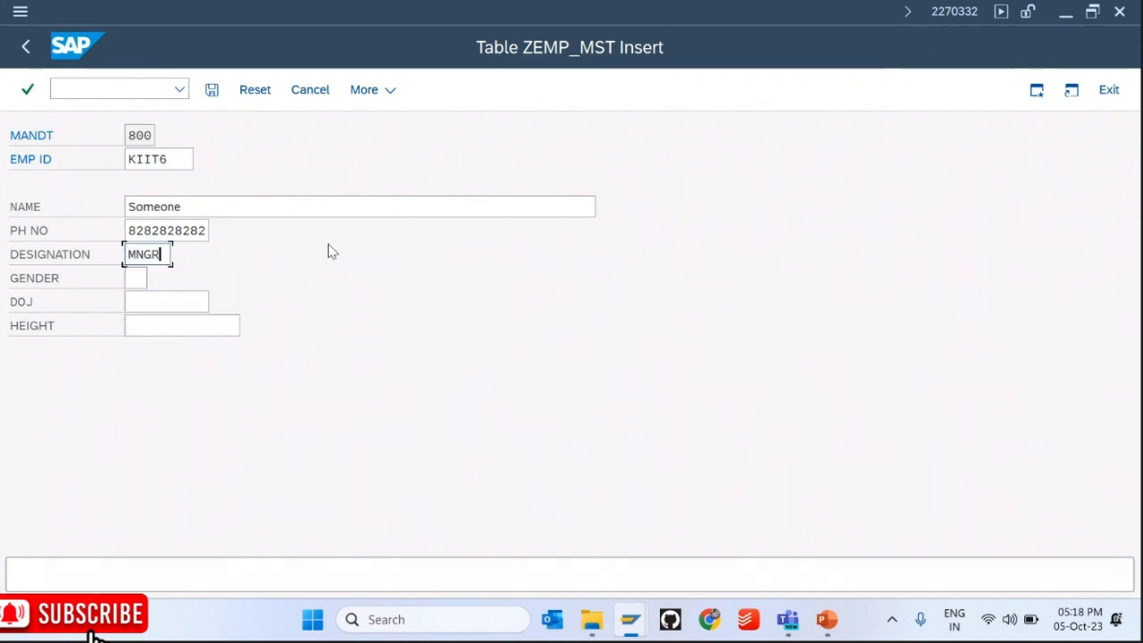
{"action": "key", "text": "Tab"}
{"action": "key", "text": "Down"}
{"action": "key", "text": "Down"}
{"action": "key", "text": "Return"}
{"action": "key", "text": "Tab"}
{"action": "key", "text": "Down"}
{"action": "key", "text": "Down"}
{"action": "key", "text": "Return"}
{"action": "key", "text": "Tab"}
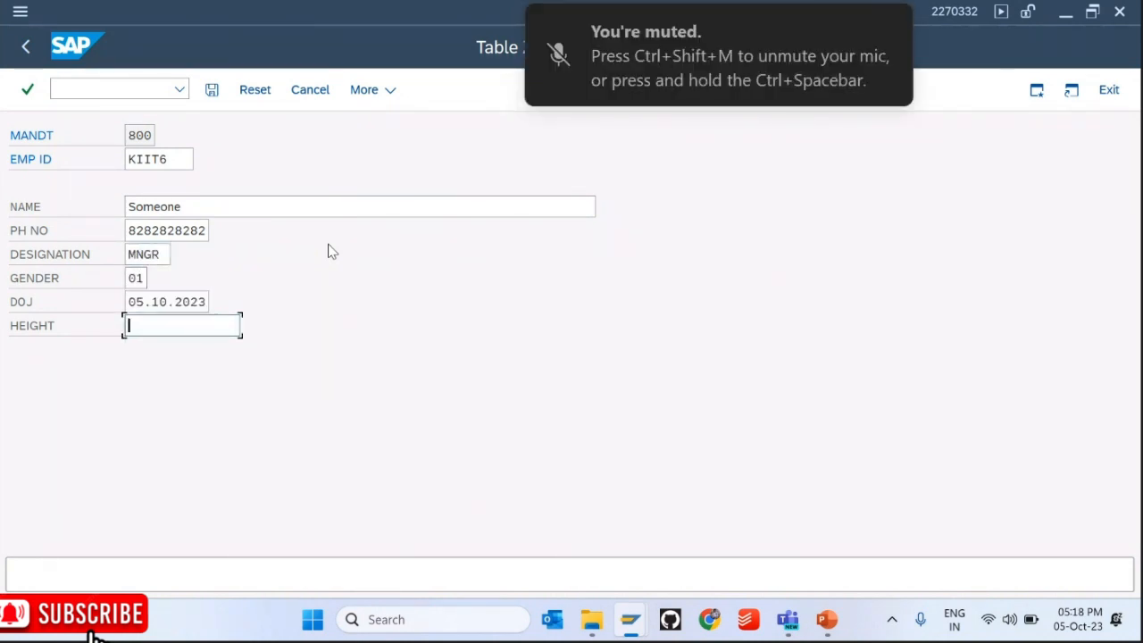
Step: Enter 5.32 as HEIGHT and submit, triggering the input-format error
{"action": "type", "text": "5.32"}
{"action": "key", "text": "Return"}
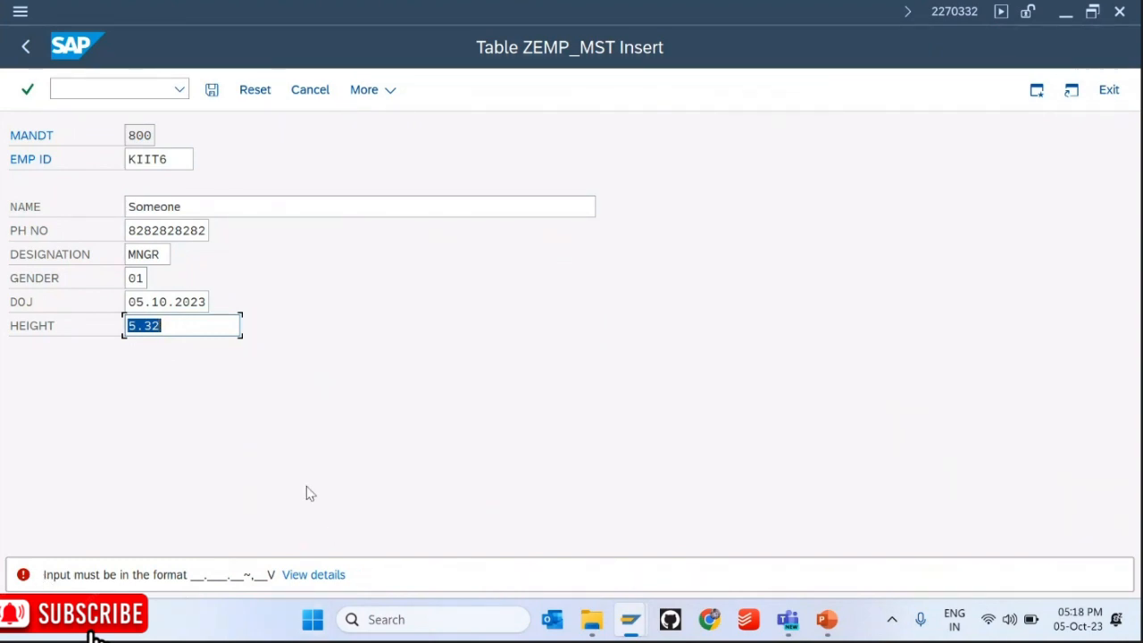
{"action": "key", "text": "super+r"}
{"action": "left_click", "coordinate": [335, 403]}
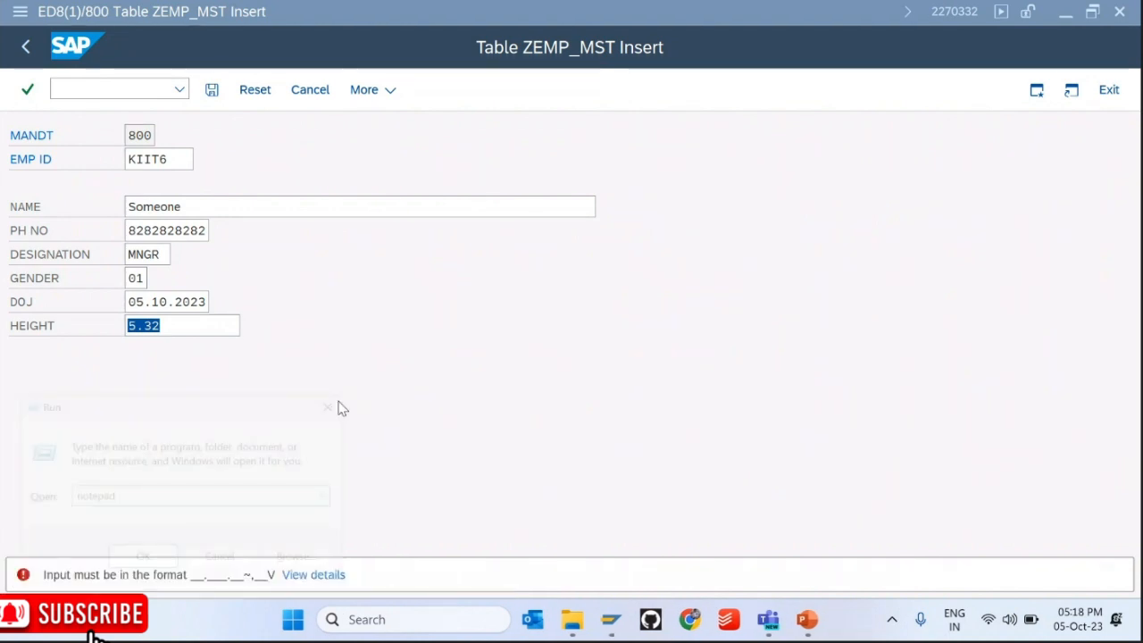
Step: Add a new slide after slide 10 in PowerPoint titled 'Decimal Value'
{"action": "left_click", "coordinate": [826, 619]}
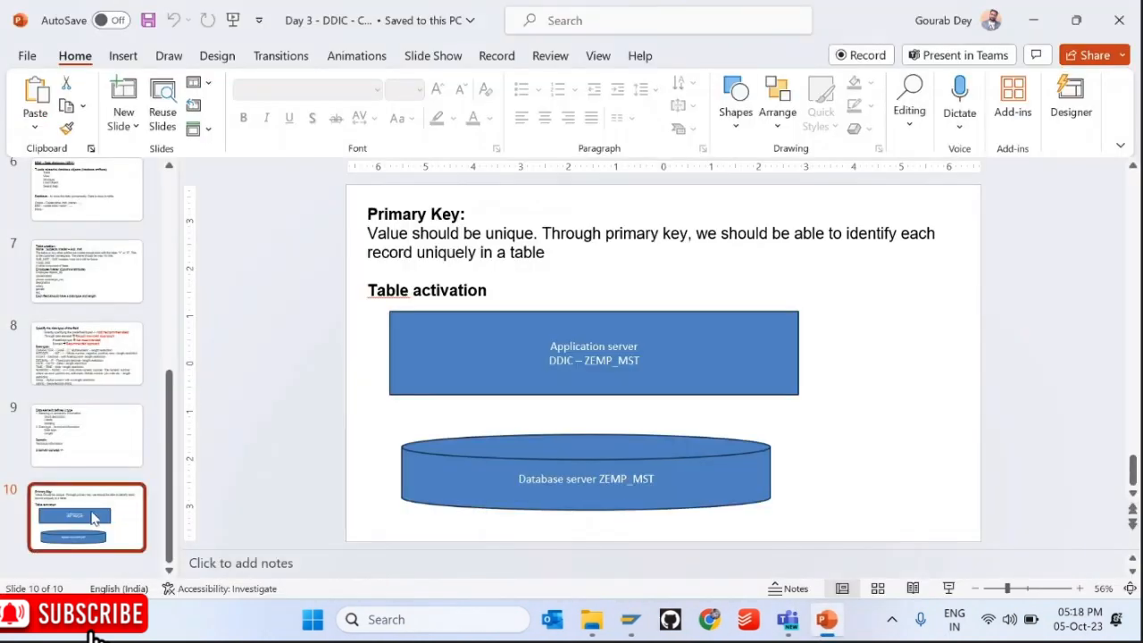
{"action": "right_click", "coordinate": [93, 519]}
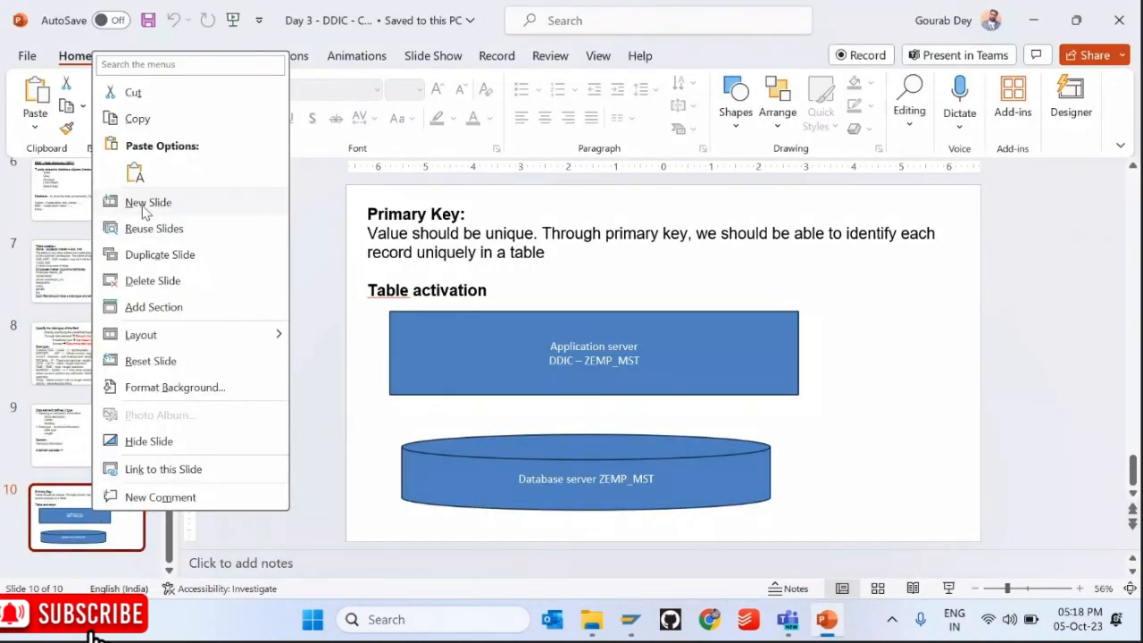
{"action": "left_click", "coordinate": [147, 200]}
{"action": "left_click", "coordinate": [434, 217]}
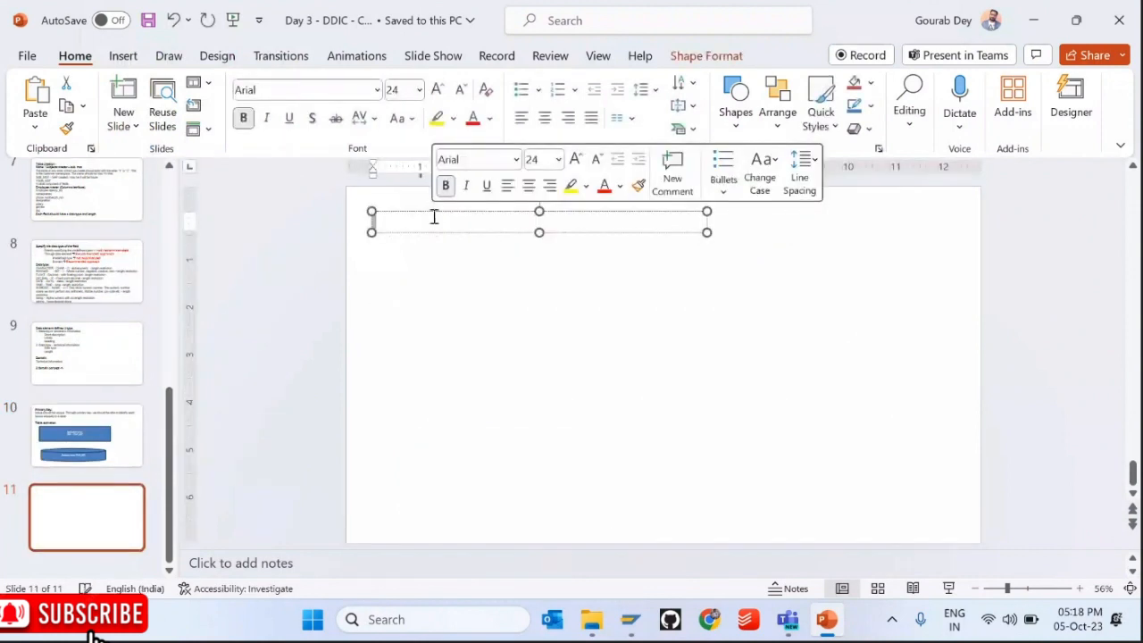
{"action": "type", "text": "Decimal Bal"}
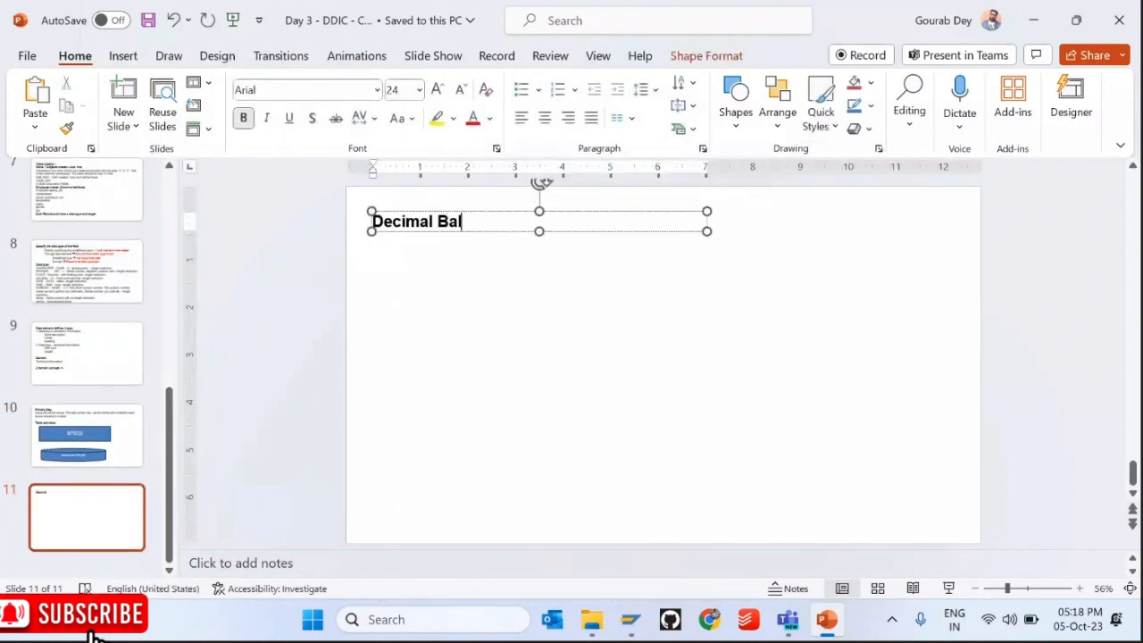
{"action": "key", "text": "BackSpace"}
{"action": "key", "text": "BackSpace"}
{"action": "key", "text": "BackSpace"}
{"action": "type", "text": "Value"}
{"action": "key", "text": "Return"}
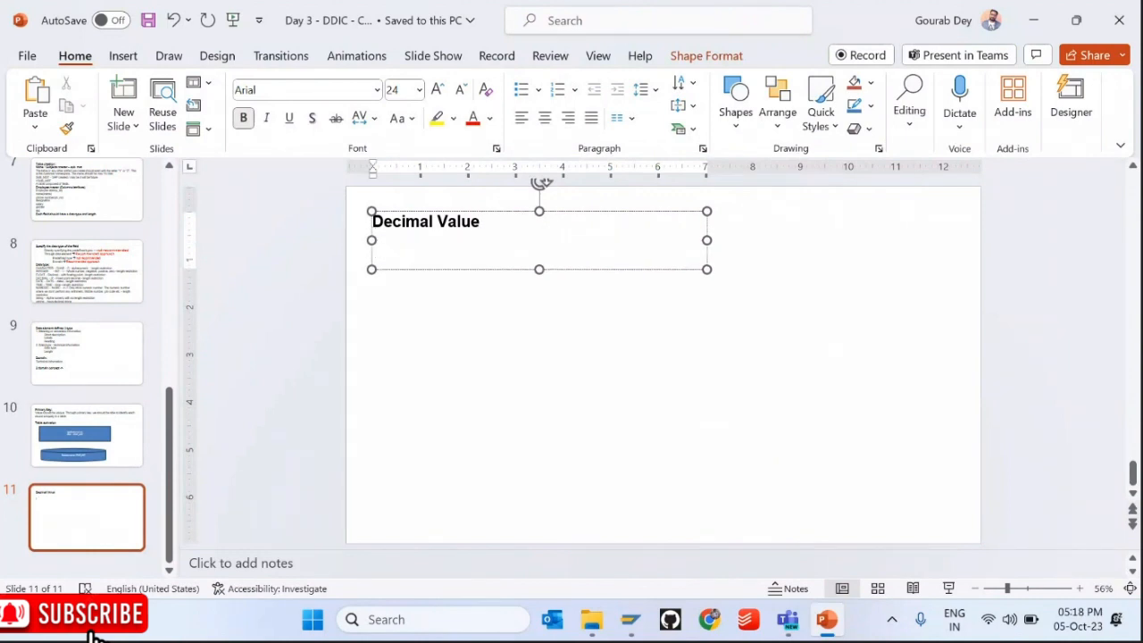
Step: Type a non-bold 'Height:' line below the title
{"action": "type", "text": "Height"}
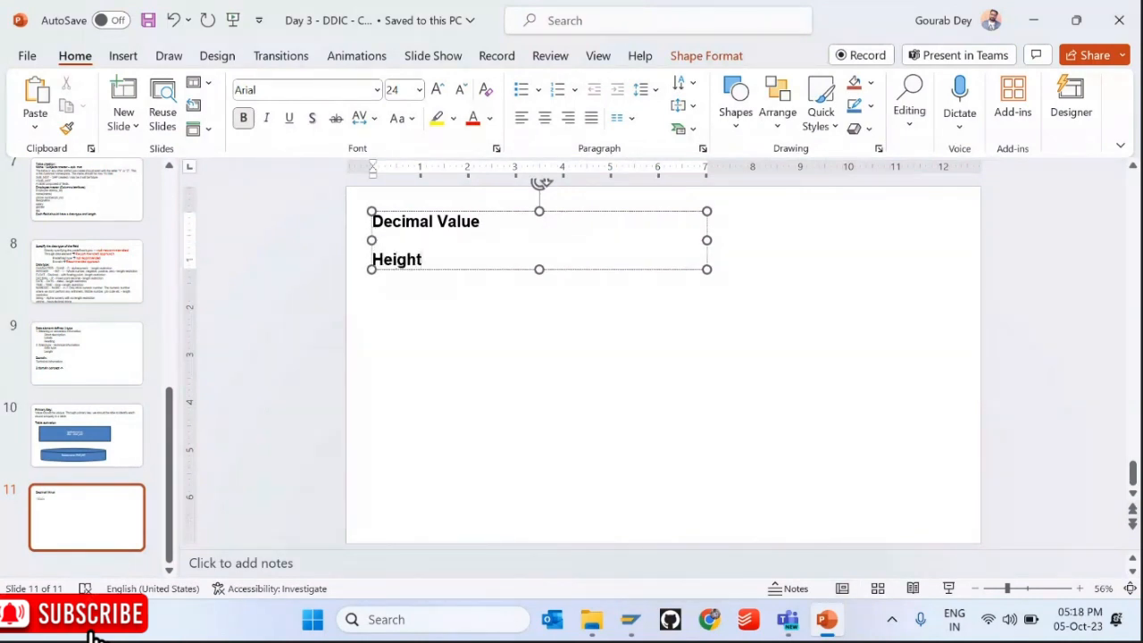
{"action": "key", "text": "shift+Home"}
{"action": "key", "text": "ctrl+b"}
{"action": "key", "text": "End"}
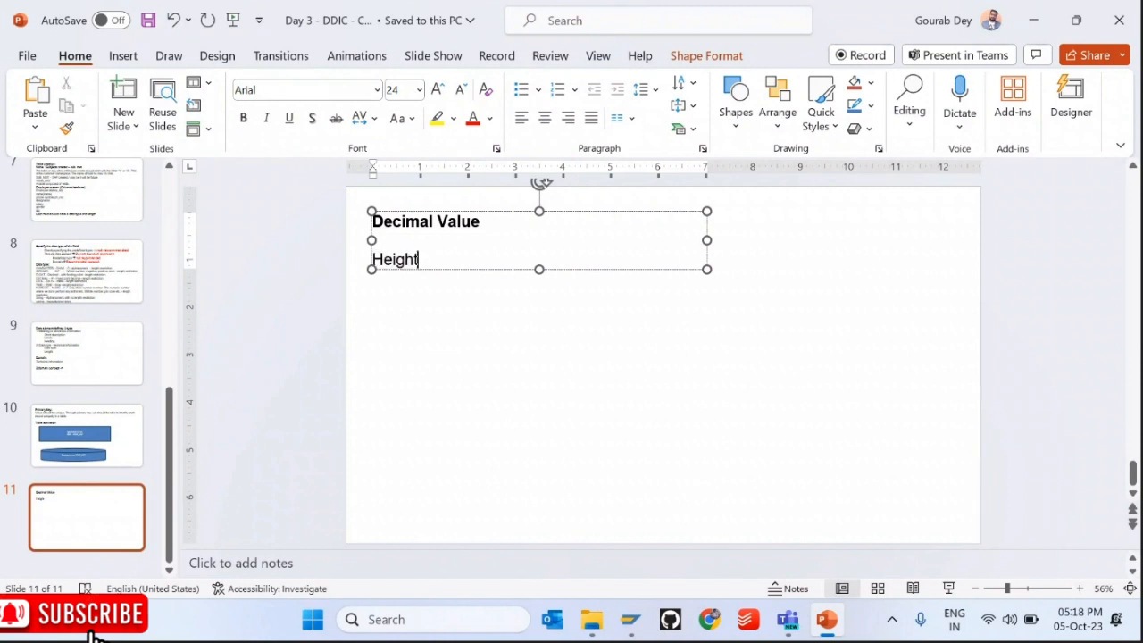
{"action": "type", "text": ":"}
{"action": "left_click", "coordinate": [1033, 19]}
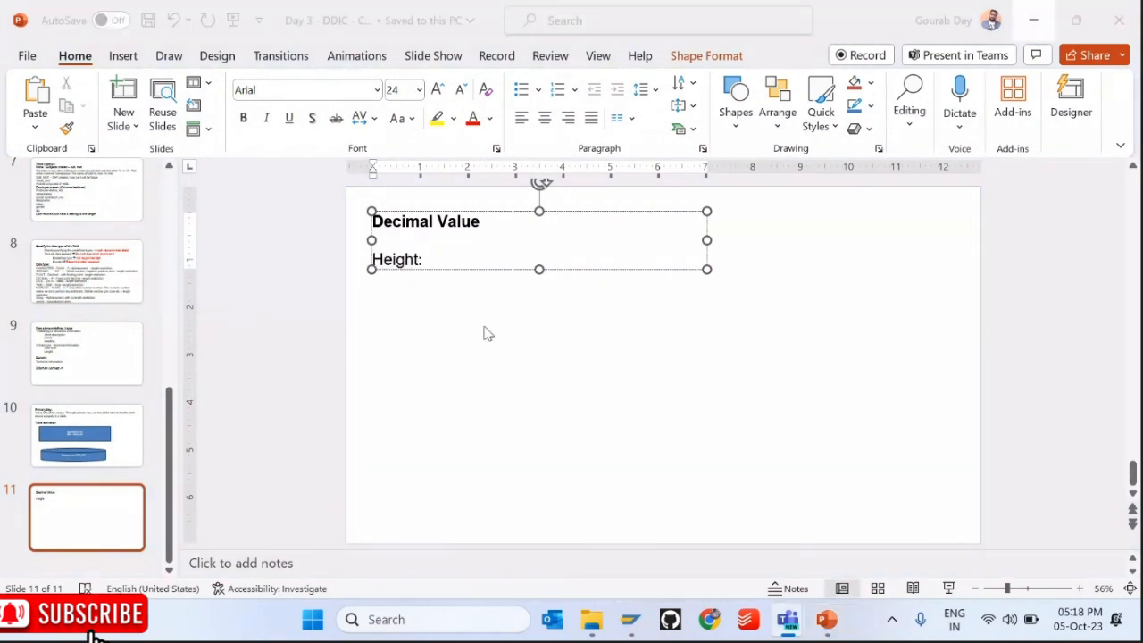
Step: Complete the notes with 'Height: 5.30' and '6.01', then return to the SAP entry form
{"action": "left_click", "coordinate": [421, 264]}
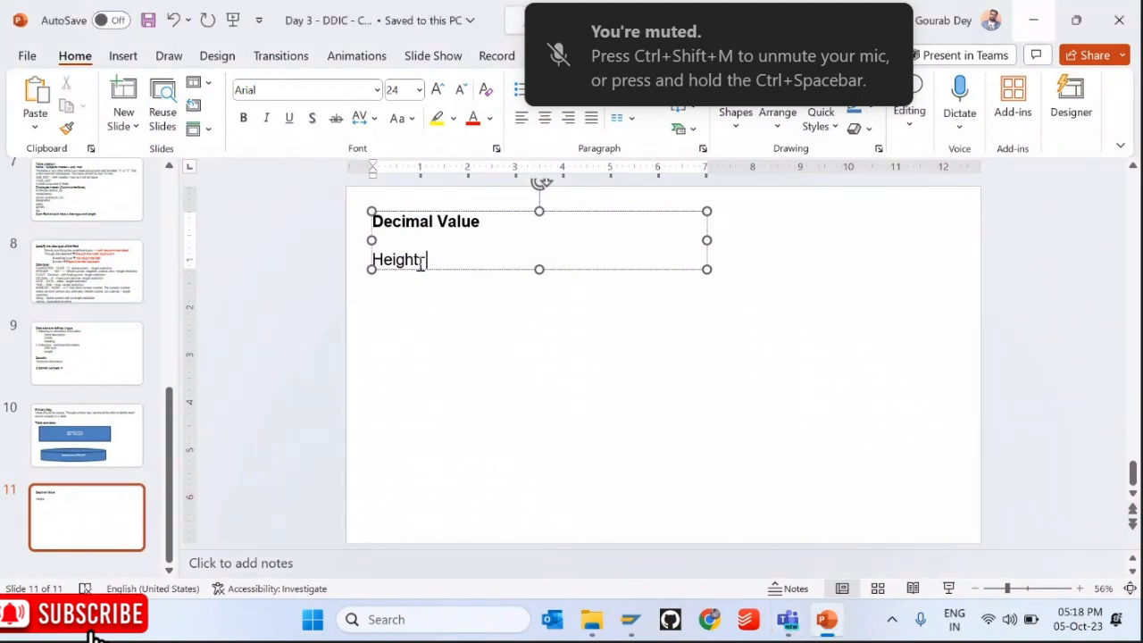
{"action": "left_click_drag", "start_coordinate": [393, 259], "coordinate": [434, 259]}
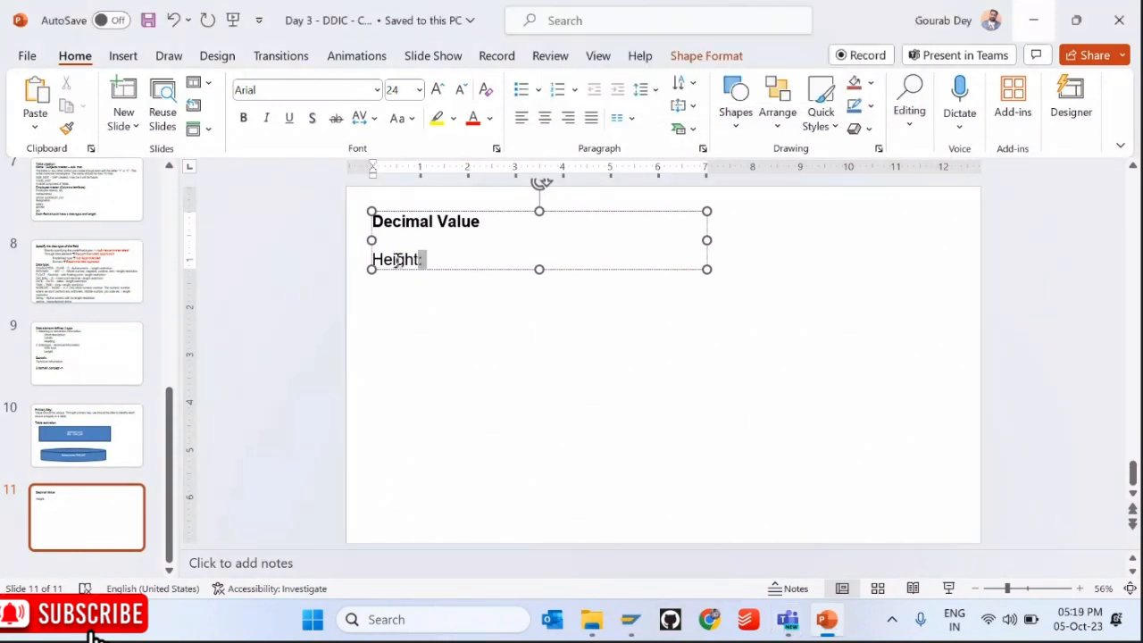
{"action": "left_click", "coordinate": [434, 259]}
{"action": "type", "text": "5.30"}
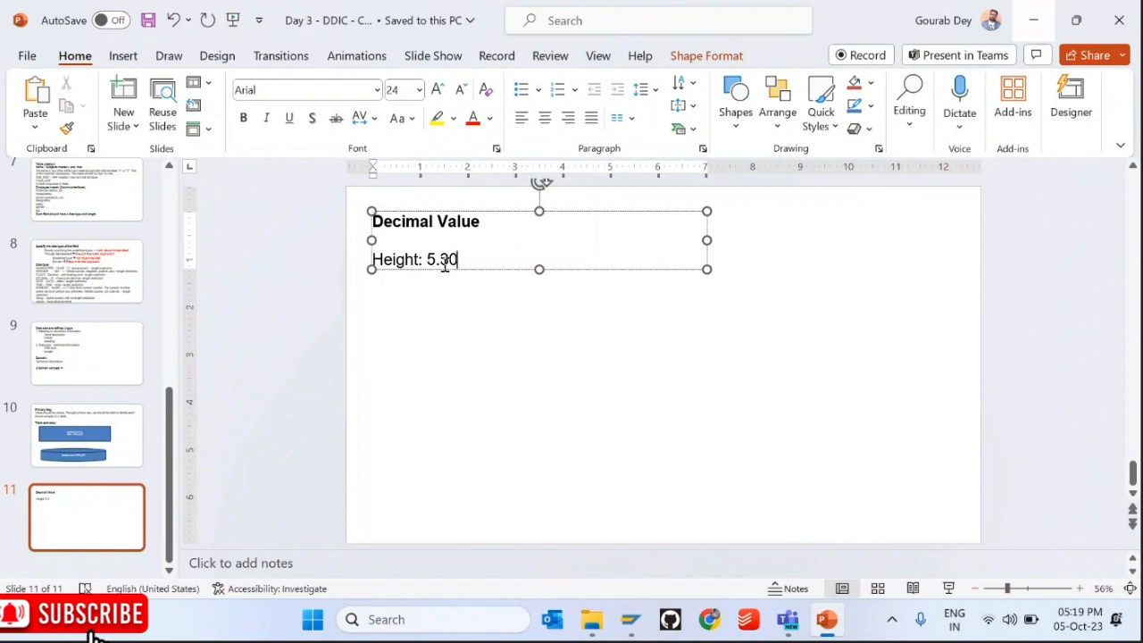
{"action": "key", "text": "Return"}
{"action": "type", "text": "6.01"}
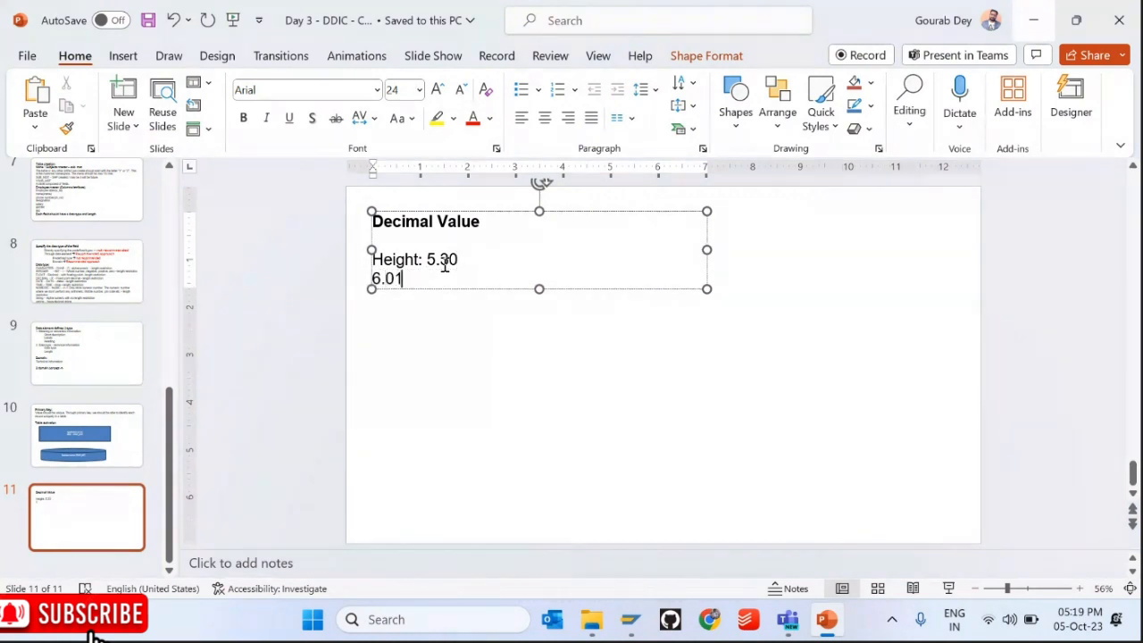
{"action": "key", "text": "Return"}
{"action": "key", "text": "Return"}
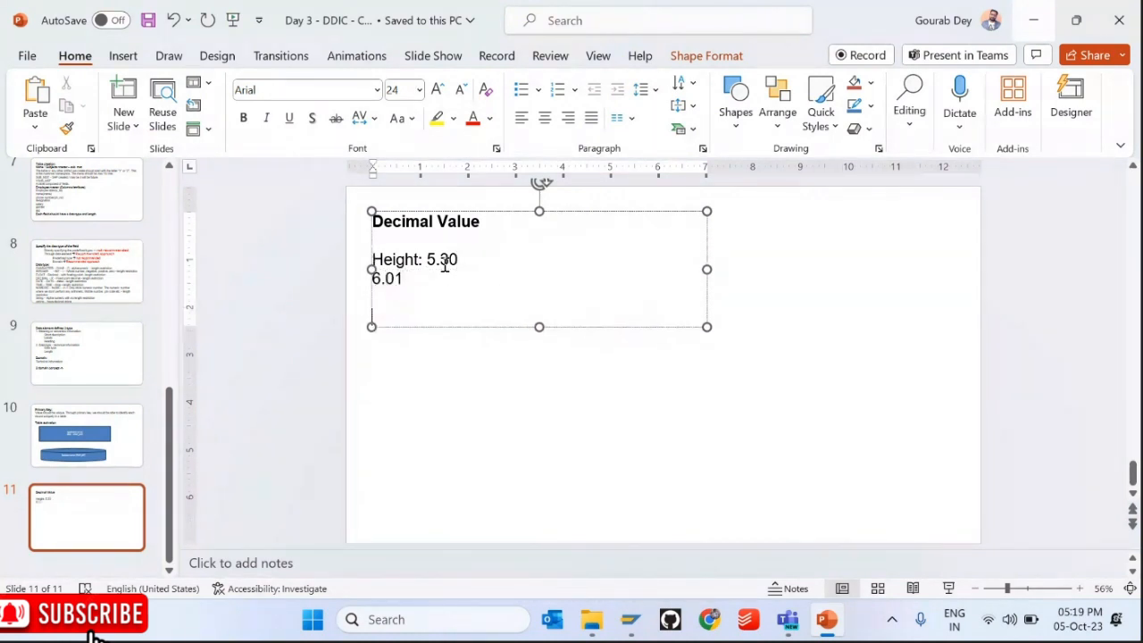
{"action": "key", "text": "alt+Tab"}
{"action": "left_click", "coordinate": [442, 270]}
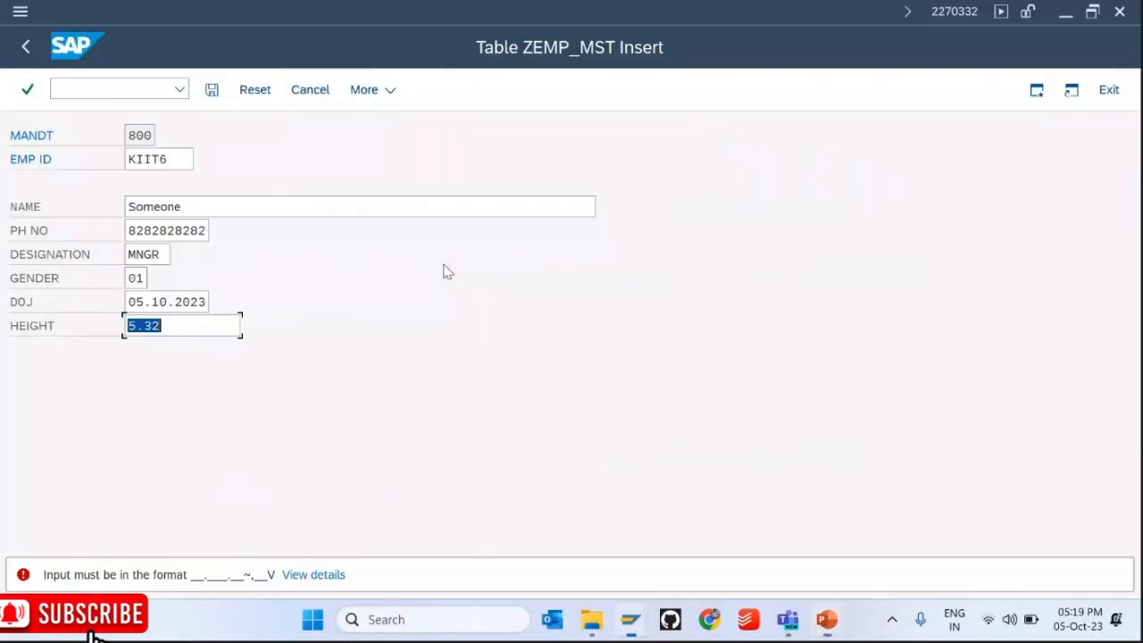
{"action": "left_click", "coordinate": [173, 329]}
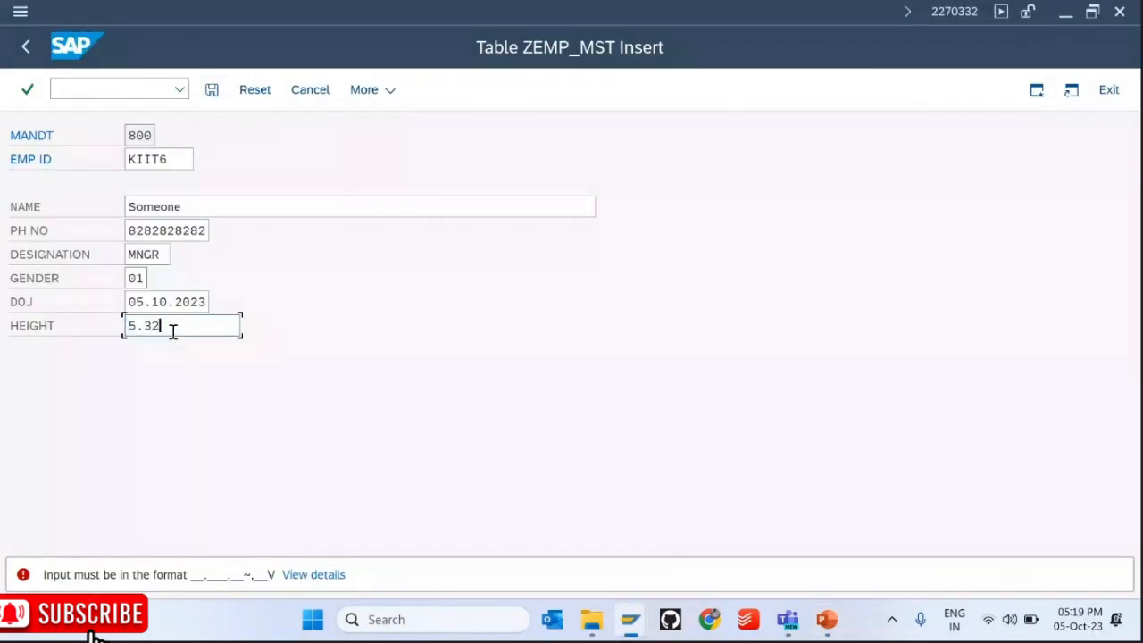
{"action": "left_click_drag", "start_coordinate": [174, 330], "coordinate": [121, 327]}
{"action": "left_click", "coordinate": [158, 327]}
{"action": "key", "text": "alt+Tab"}
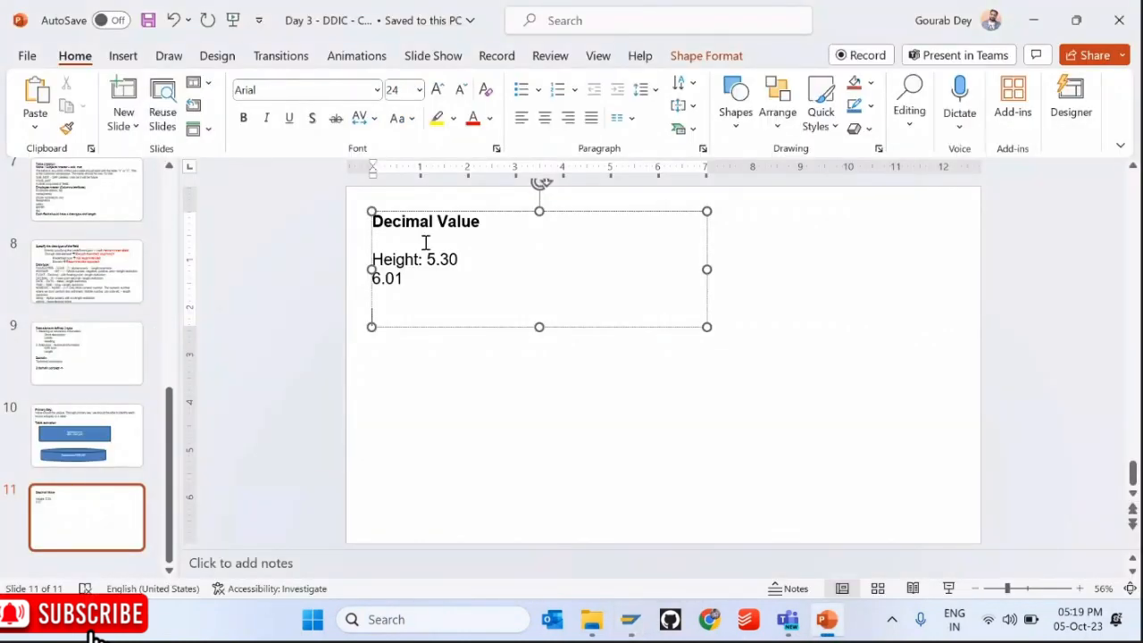
{"action": "key", "text": "alt+Tab"}
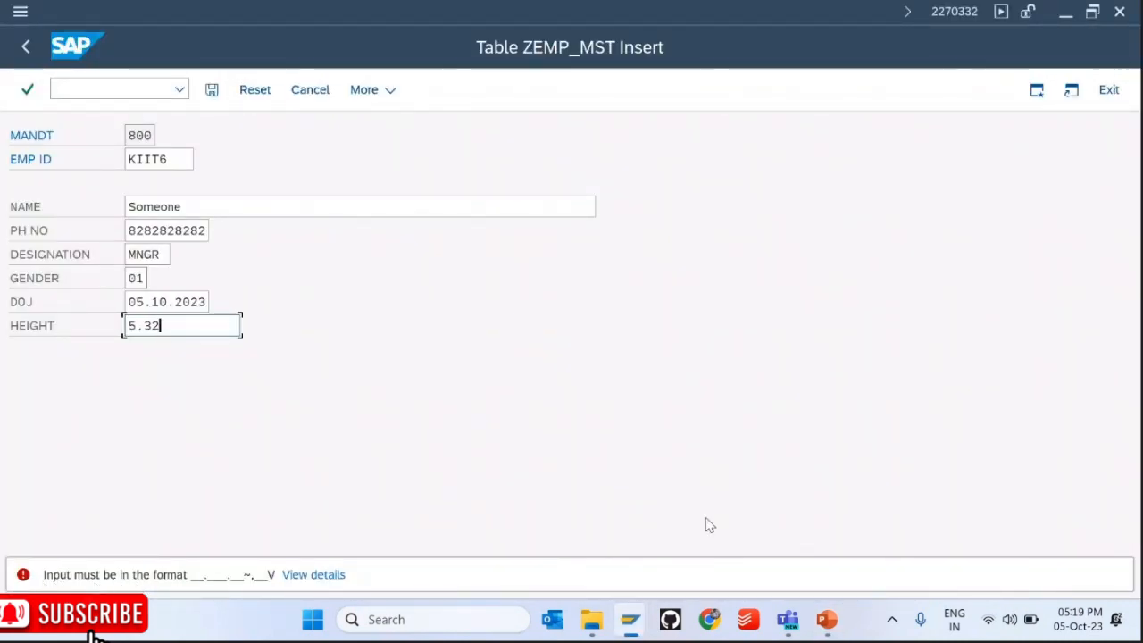
Step: Launch Snipping Tool and shrink the SAP window to reveal the slide behind
{"action": "left_click", "coordinate": [403, 621]}
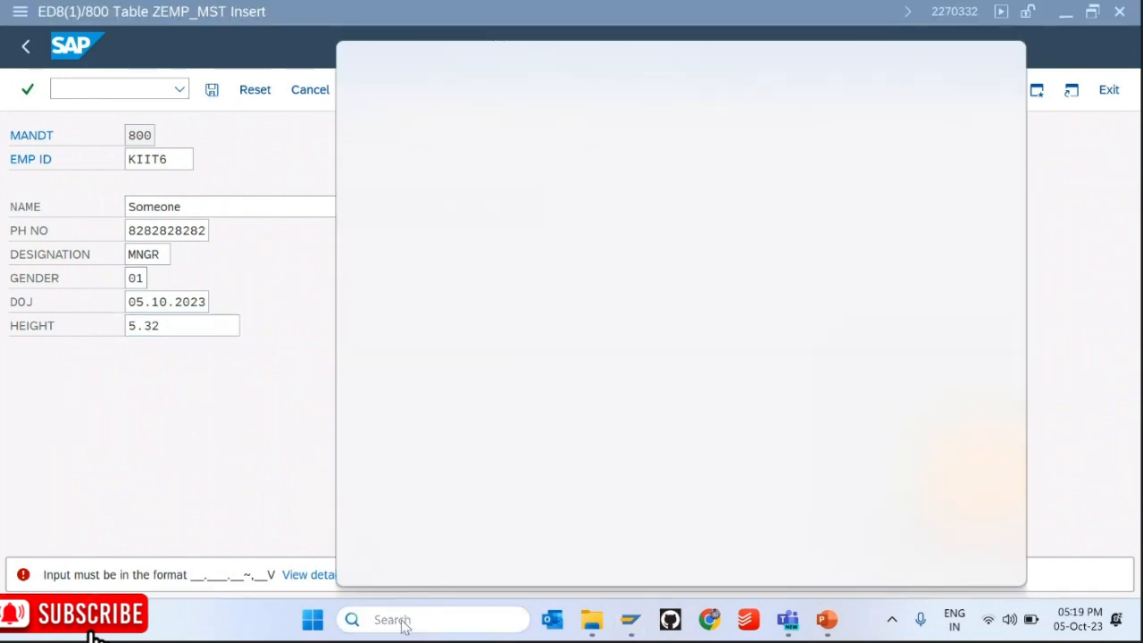
{"action": "type", "text": "snipping Tool"}
{"action": "left_click", "coordinate": [439, 170]}
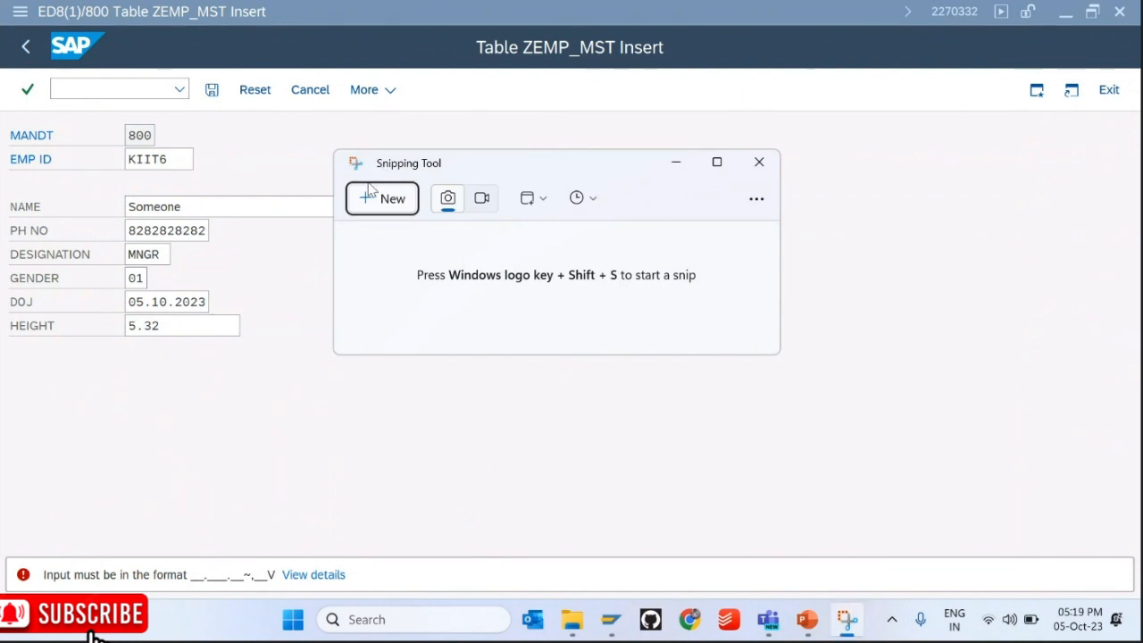
{"action": "left_click", "coordinate": [1097, 20]}
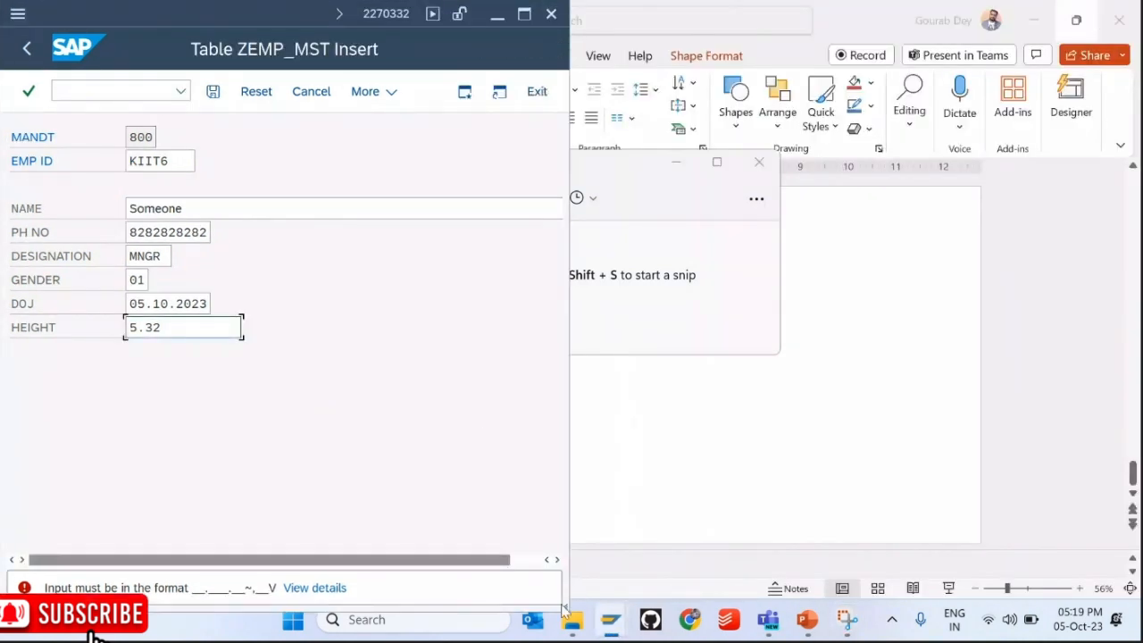
{"action": "left_click_drag", "start_coordinate": [498, 441], "coordinate": [515, 406]}
Step: Snip a rectangle around the HEIGHT field and its error message
{"action": "left_click", "coordinate": [848, 619]}
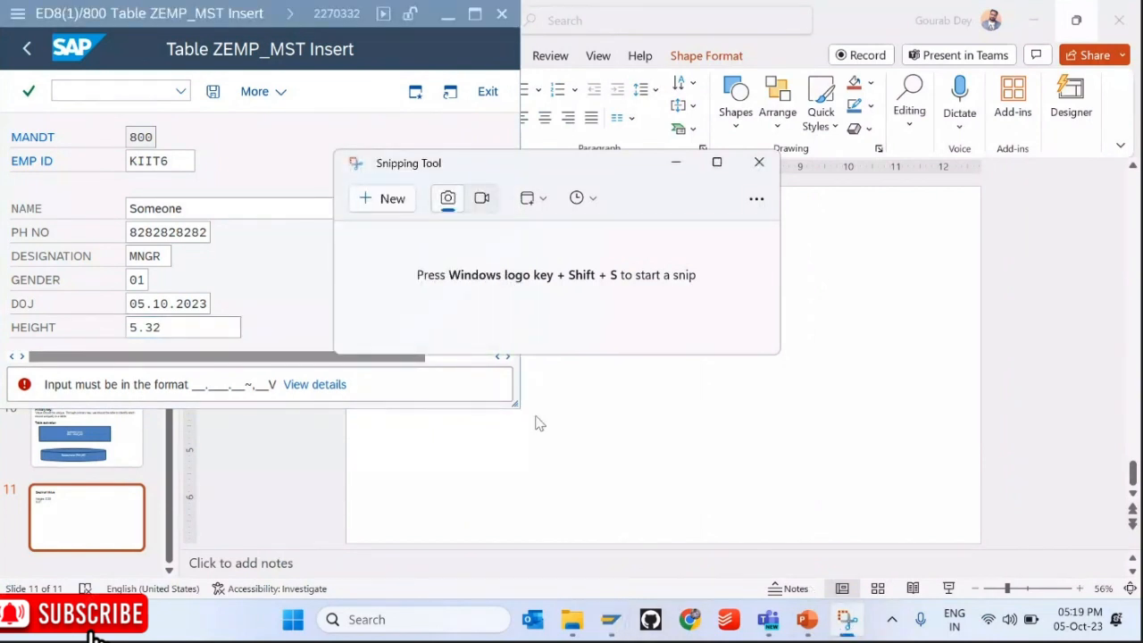
{"action": "left_click", "coordinate": [393, 201]}
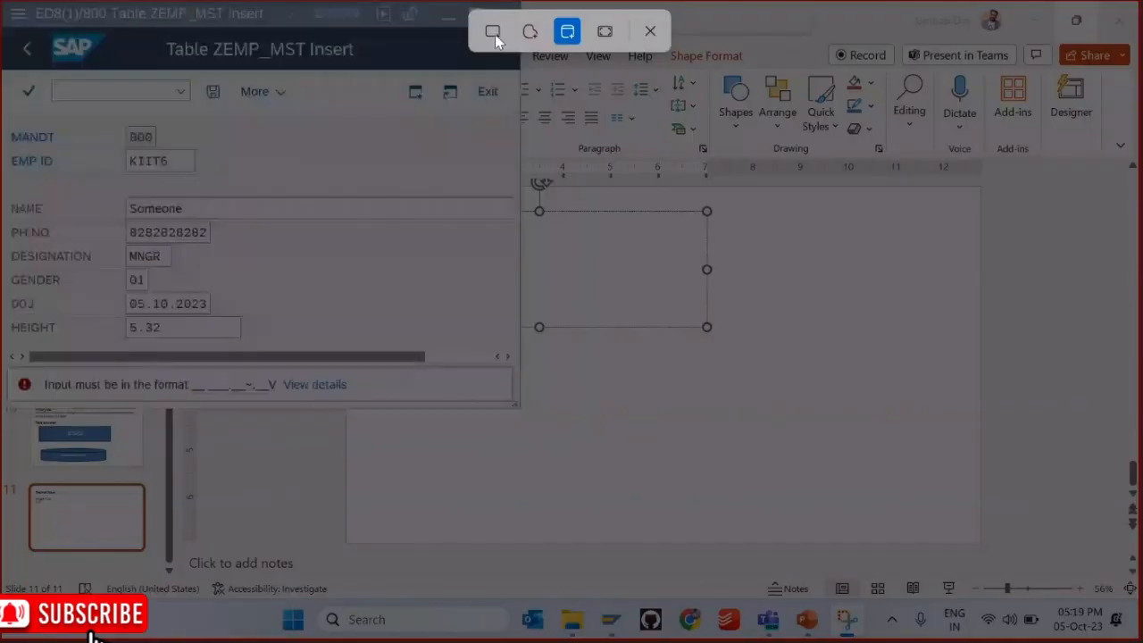
{"action": "left_click", "coordinate": [492, 33]}
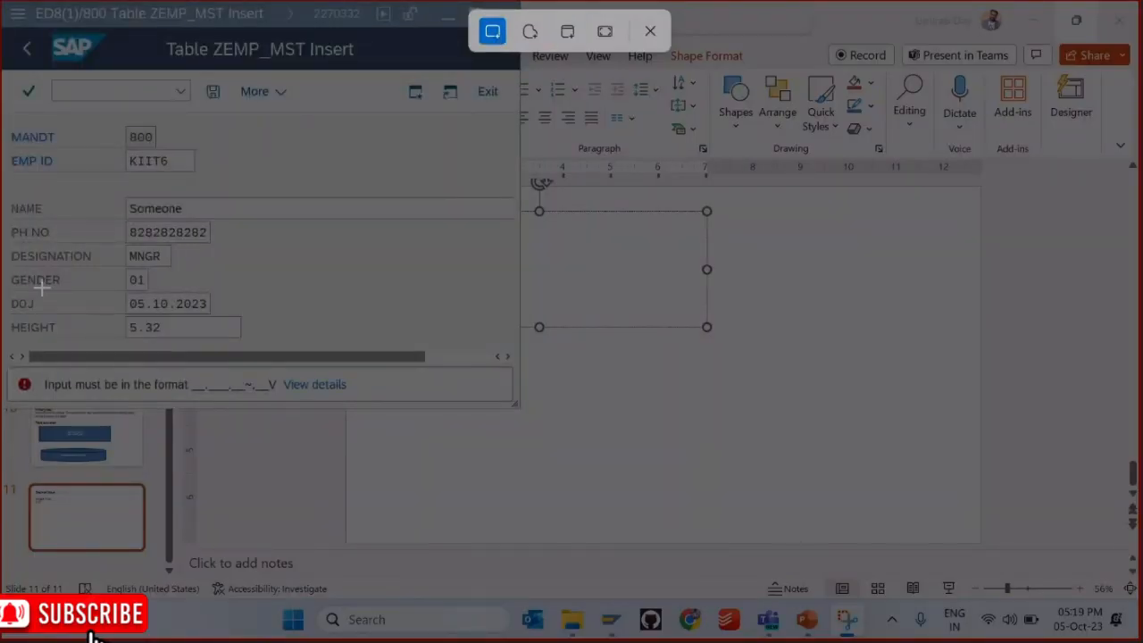
{"action": "left_click_drag", "start_coordinate": [2, 310], "coordinate": [520, 407]}
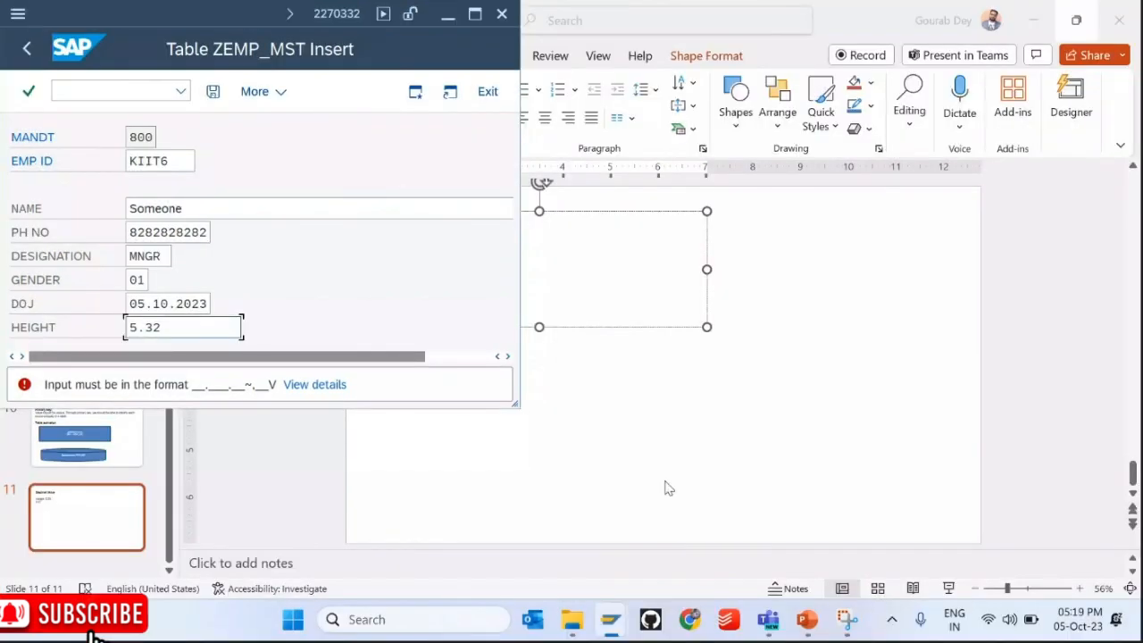
{"action": "left_click", "coordinate": [846, 622]}
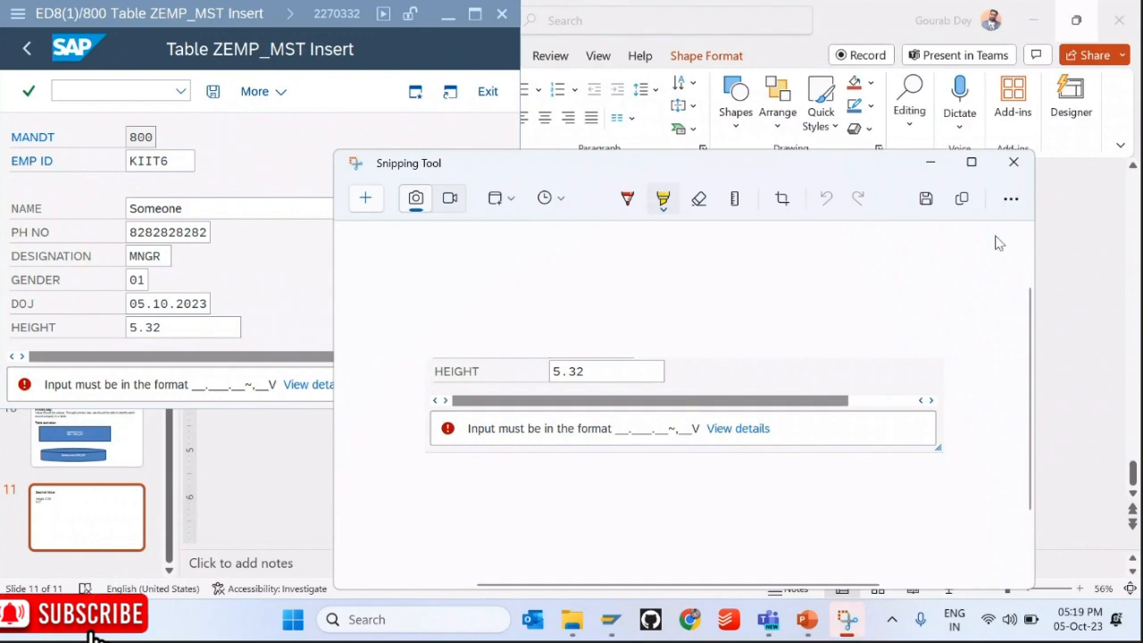
{"action": "left_click", "coordinate": [806, 618]}
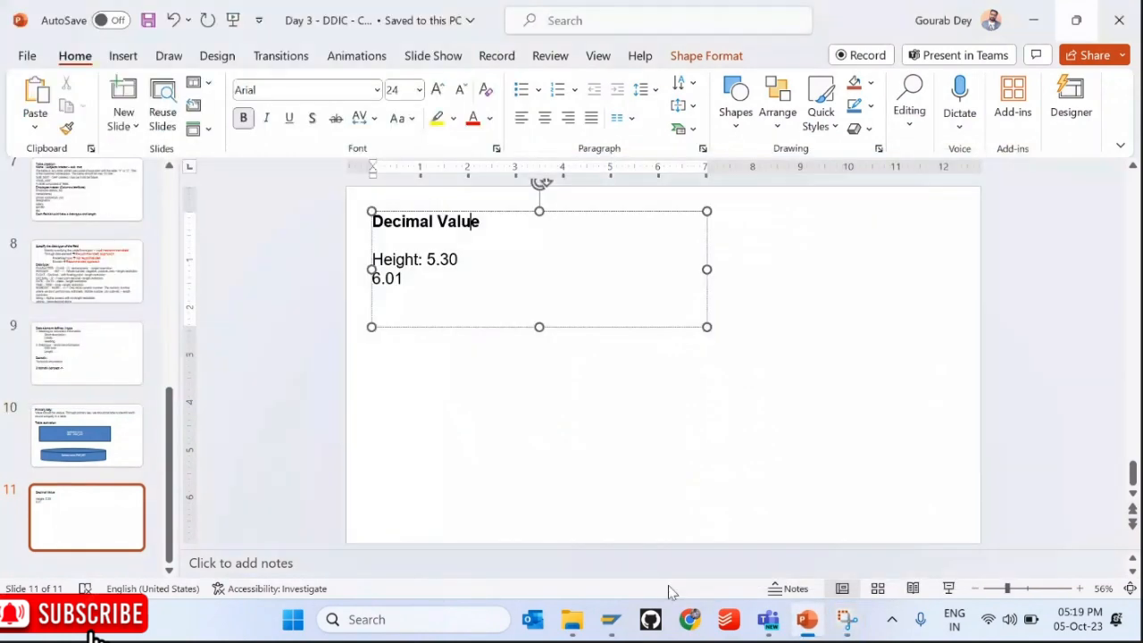
Step: Paste the HEIGHT error snip below 6.01 and enlarge it across the slide width
{"action": "key", "text": "Return"}
{"action": "key", "text": "Return"}
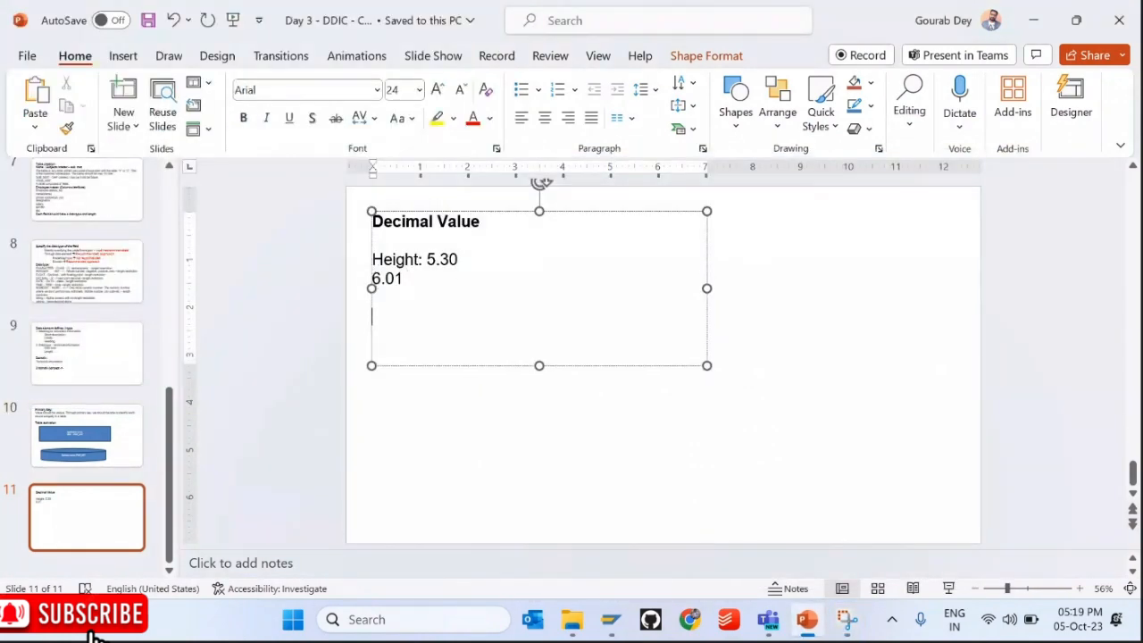
{"action": "key", "text": "ctrl+v"}
{"action": "left_click_drag", "start_coordinate": [572, 354], "coordinate": [445, 321]}
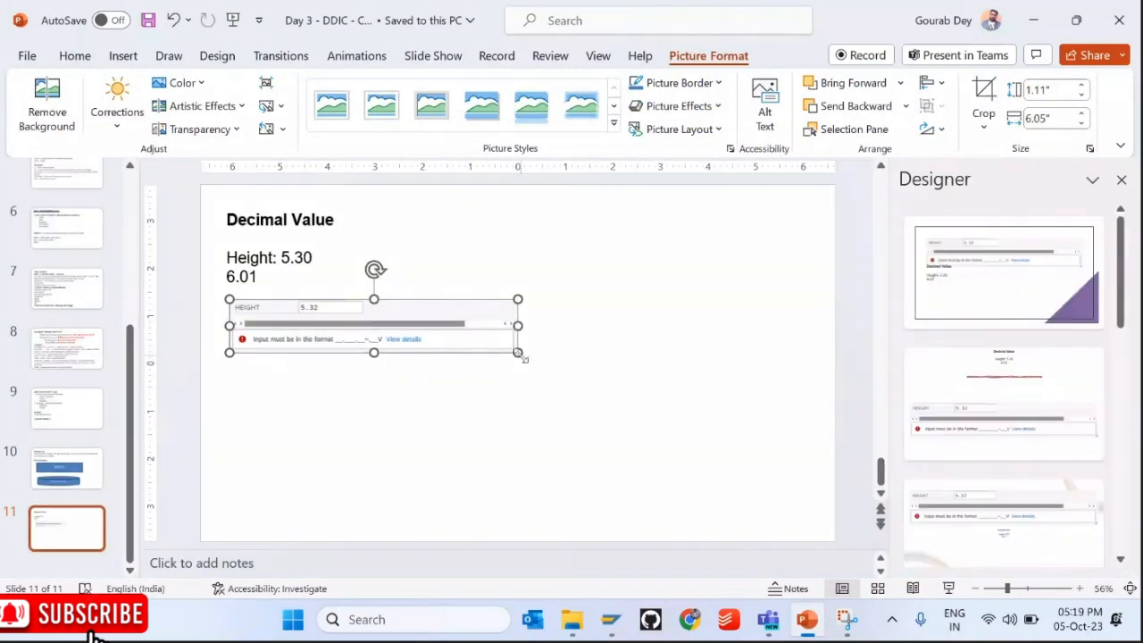
{"action": "left_click_drag", "start_coordinate": [518, 352], "coordinate": [663, 408]}
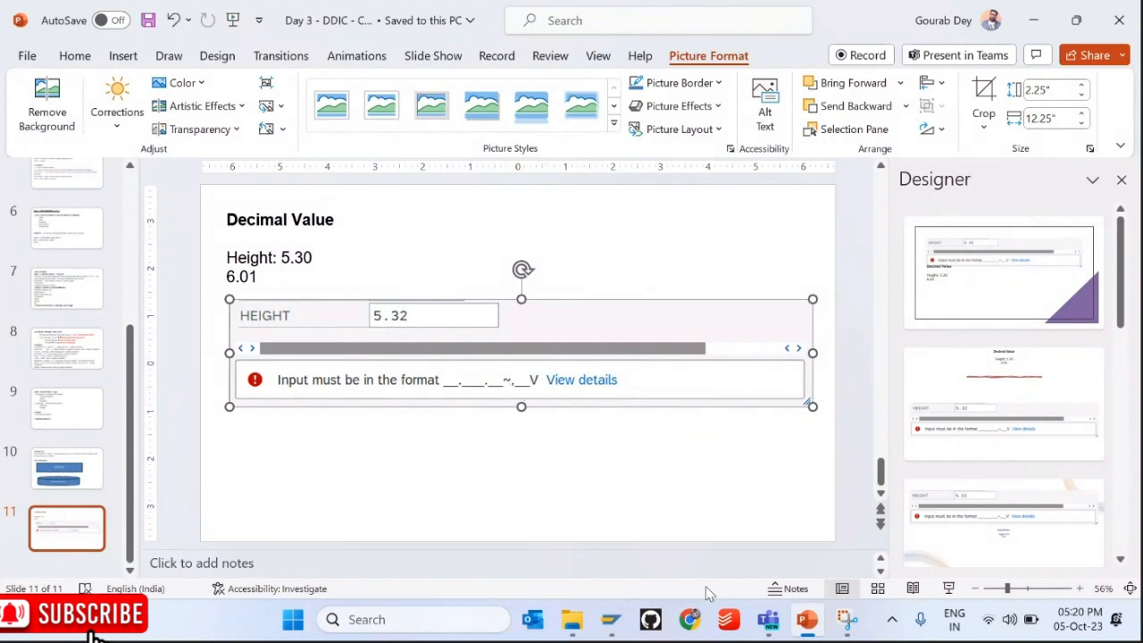
{"action": "left_click", "coordinate": [325, 279]}
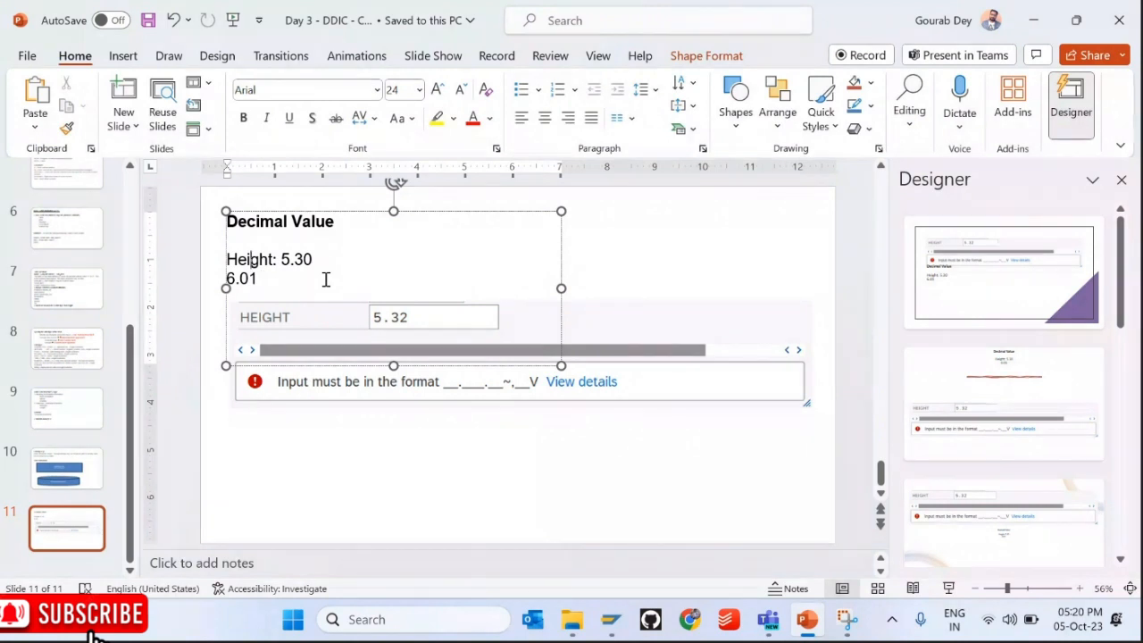
Step: Add a bold 'Indian Standard:' heading above Height: 5.30 and move the screenshot lower
{"action": "key", "text": "ctrl+b"}
{"action": "type", "text": "Ind"}
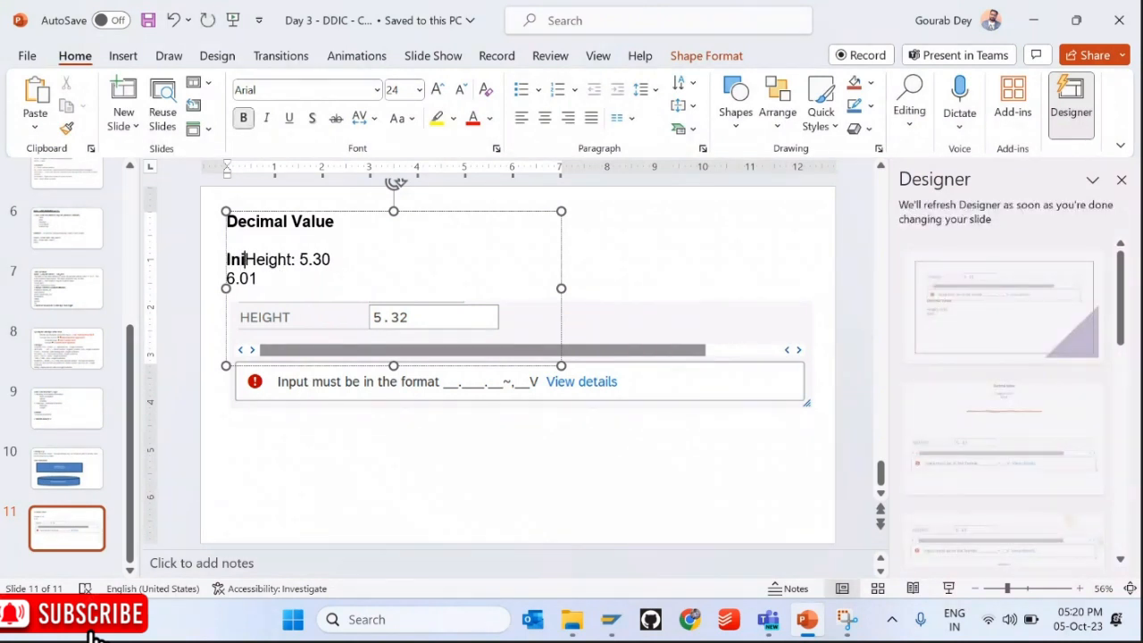
{"action": "type", "text": "ian "}
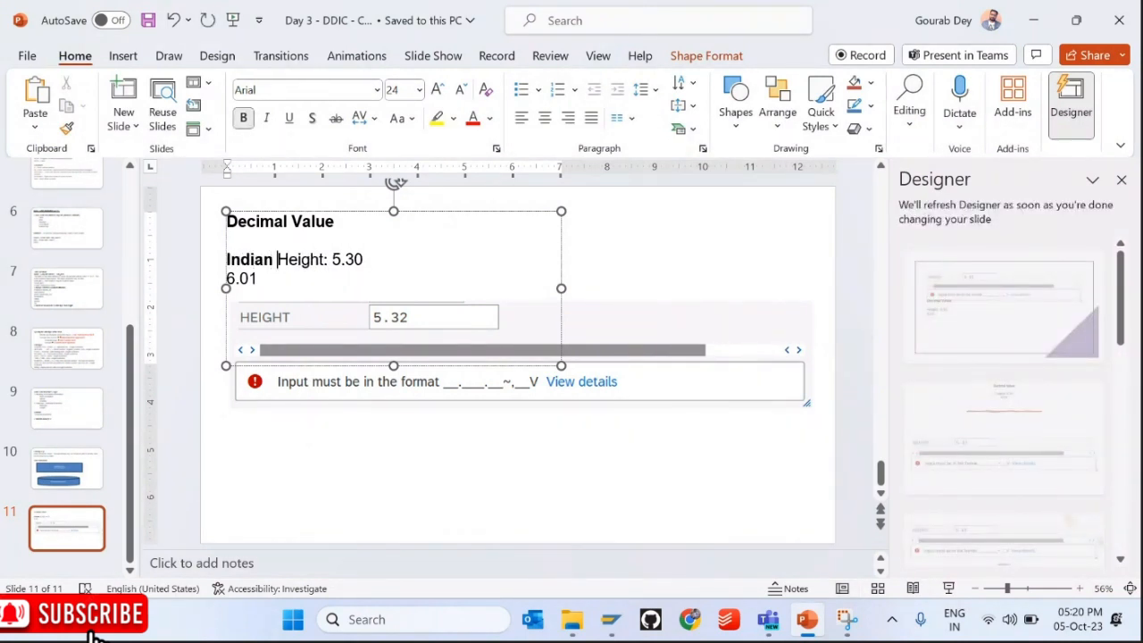
{"action": "type", "text": "Standard"}
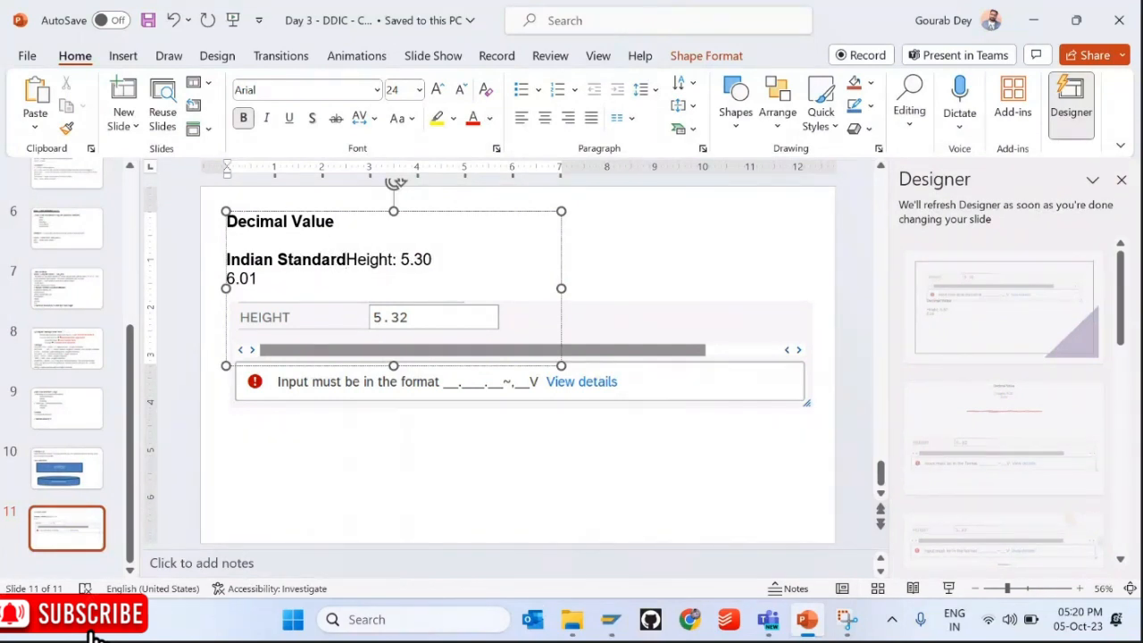
{"action": "type", "text": ":"}
{"action": "key", "text": "Return"}
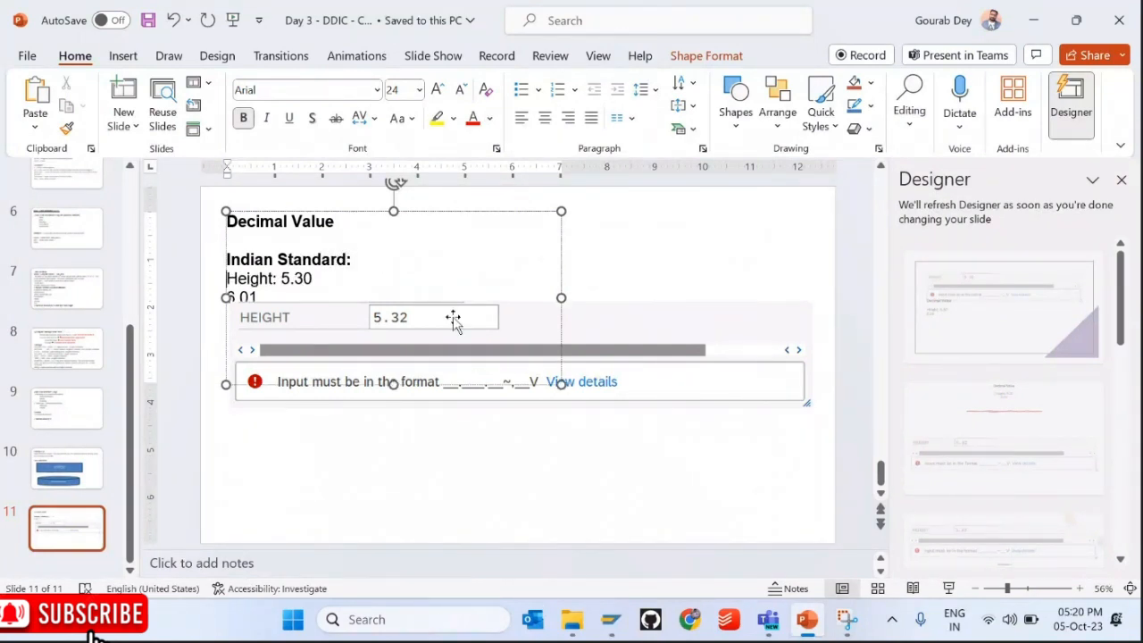
{"action": "left_click_drag", "start_coordinate": [661, 377], "coordinate": [663, 425]}
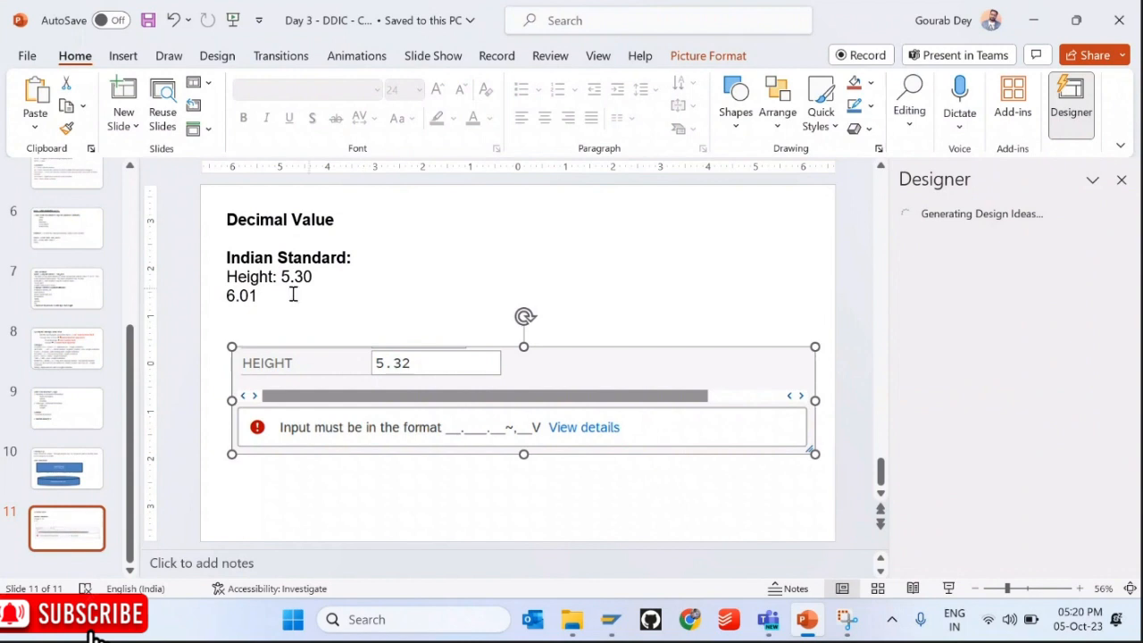
Step: Select parts of the 5.30 value in the Height line
{"action": "left_click", "coordinate": [290, 293]}
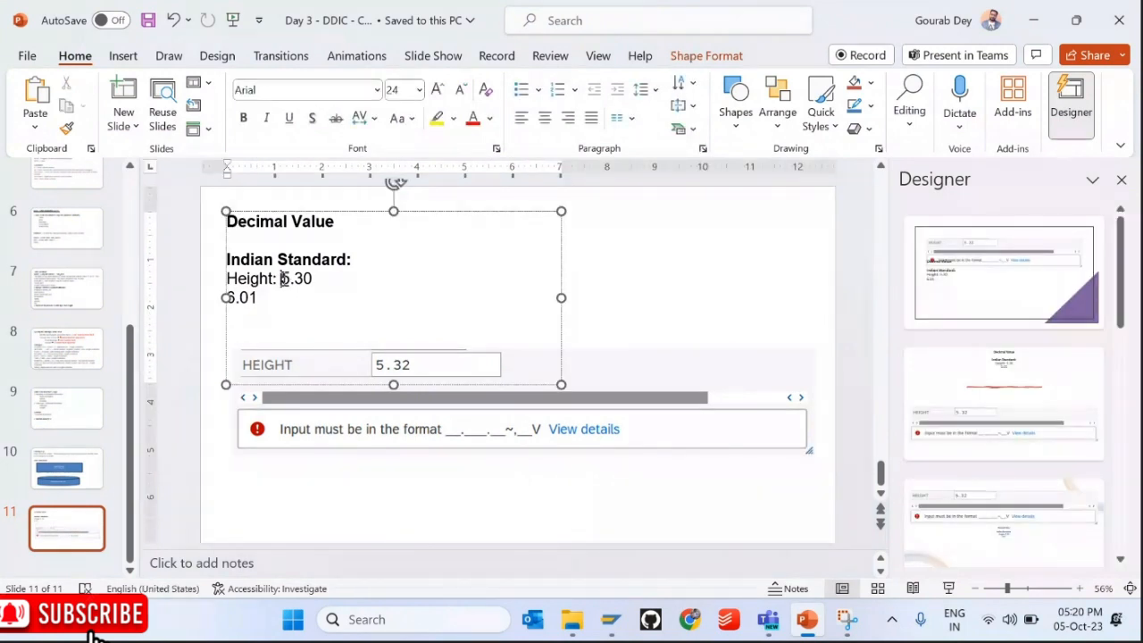
{"action": "left_click_drag", "start_coordinate": [281, 281], "coordinate": [294, 281]}
{"action": "left_click", "coordinate": [293, 281]}
{"action": "left_click_drag", "start_coordinate": [281, 278], "coordinate": [289, 278]}
{"action": "left_click", "coordinate": [296, 280]}
{"action": "double_click", "coordinate": [297, 279]}
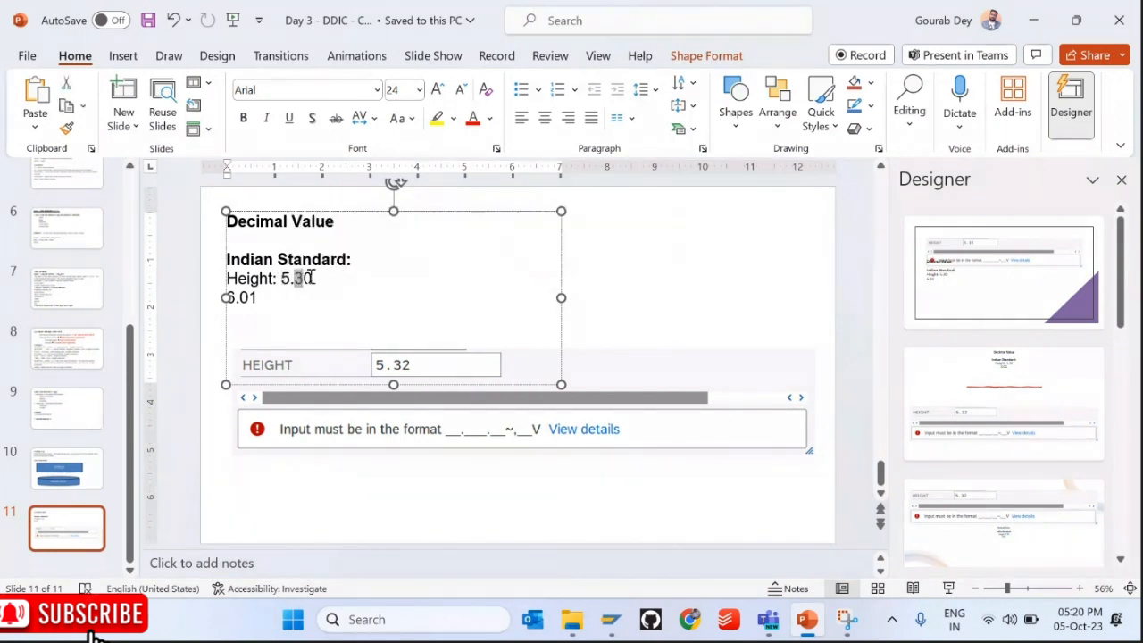
{"action": "left_click", "coordinate": [302, 284]}
{"action": "left_click", "coordinate": [298, 281]}
Step: Nudge the screenshot slightly lower and add an empty line below 6.01
{"action": "left_click", "coordinate": [408, 362]}
{"action": "left_click", "coordinate": [409, 365]}
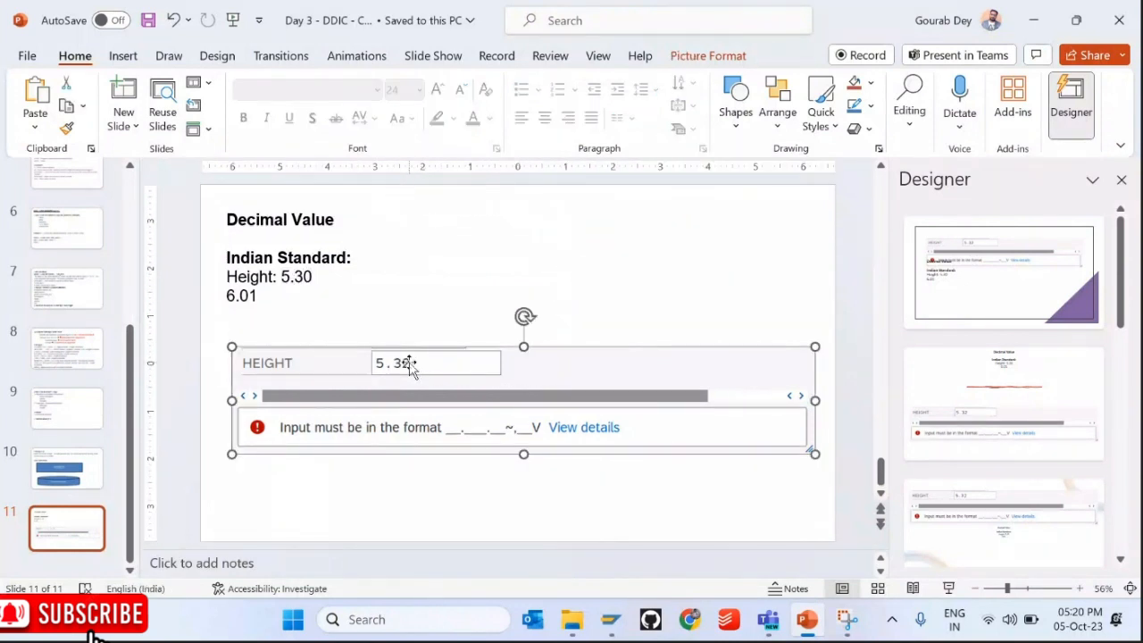
{"action": "left_click_drag", "start_coordinate": [408, 362], "coordinate": [407, 380]}
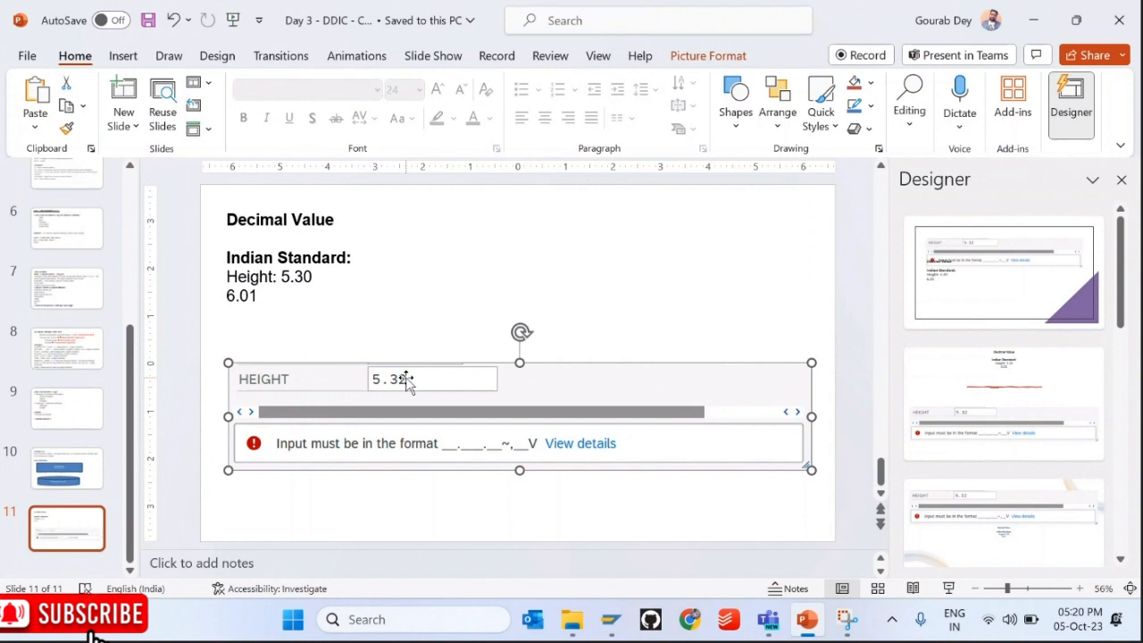
{"action": "left_click", "coordinate": [279, 307]}
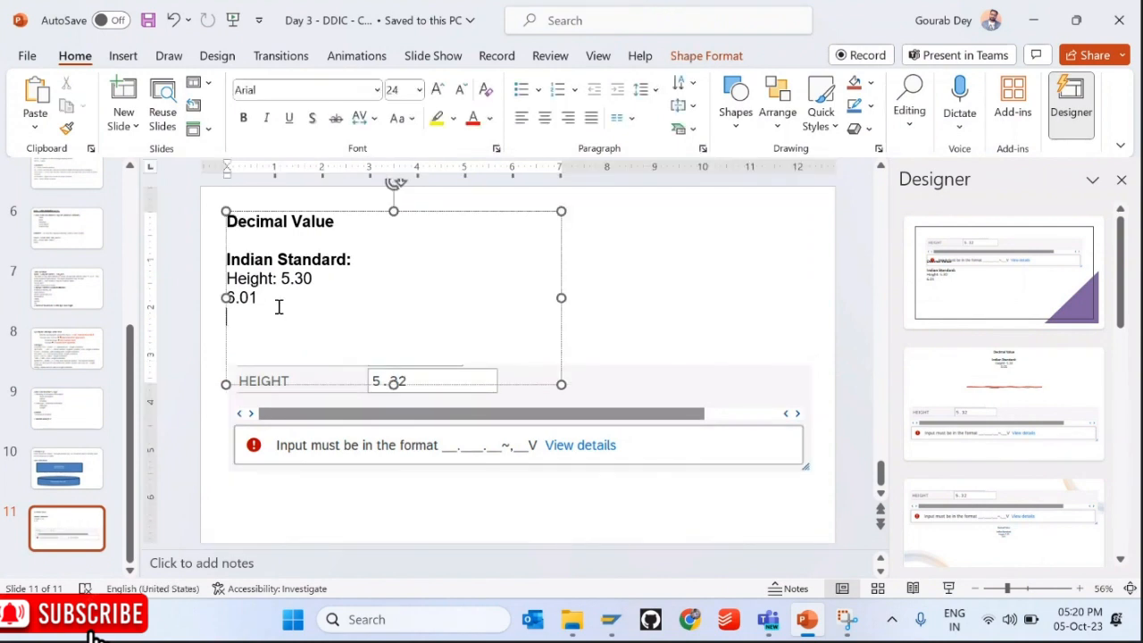
{"action": "key", "text": "Return"}
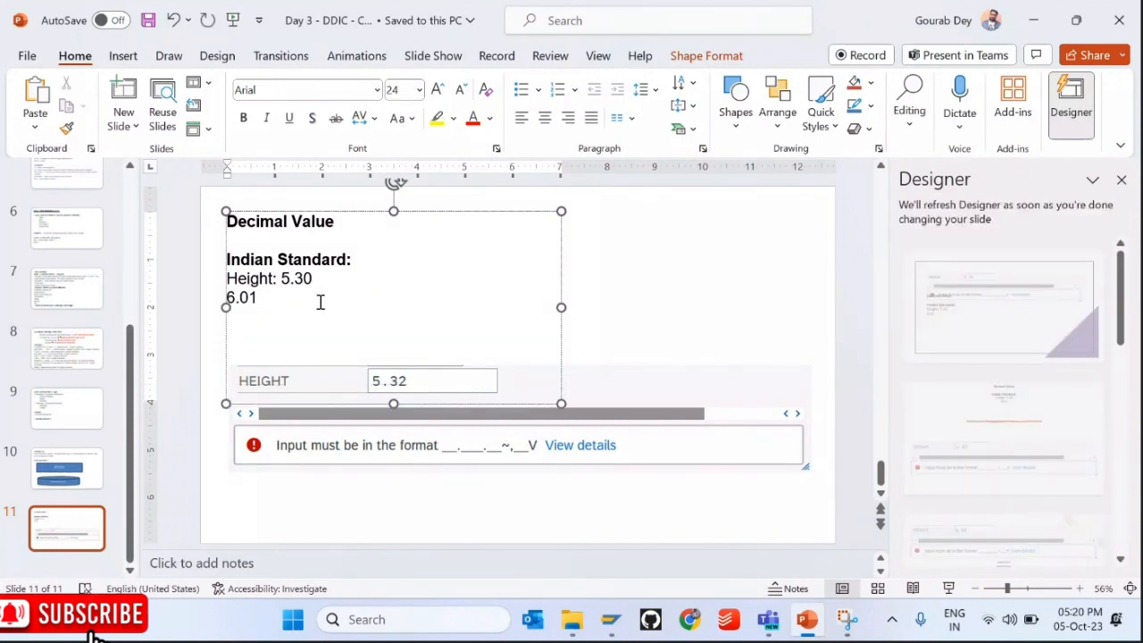
Step: Type 5,30 and replace 6.01 with 'Salary: 10,000.50 INR'
{"action": "type", "text": "5,30"}
{"action": "left_click", "coordinate": [361, 280]}
{"action": "key", "text": "Down"}
{"action": "key", "text": "Return"}
{"action": "key", "text": "shift+Up"}
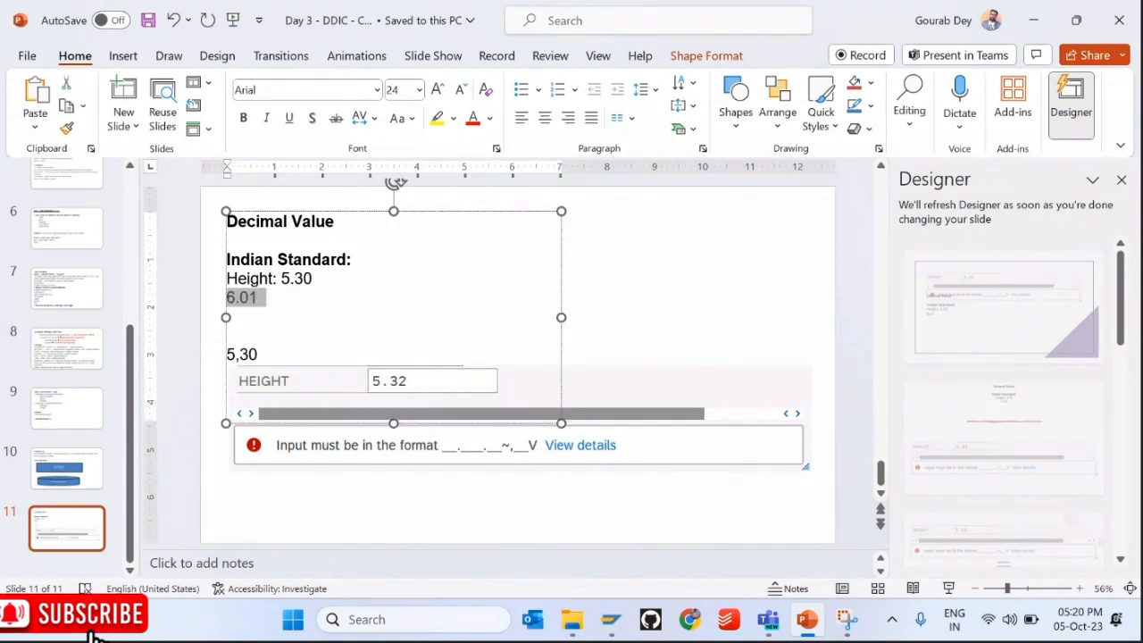
{"action": "type", "text": "Salary: 10"}
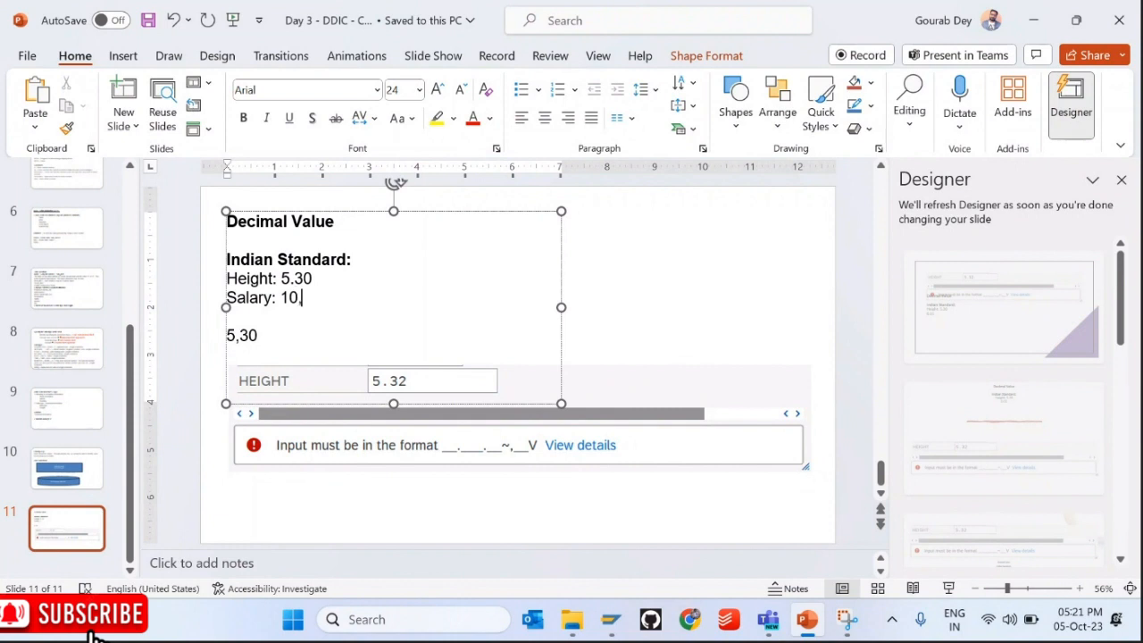
{"action": "type", "text": ",000.00"}
{"action": "key", "text": "BackSpace"}
{"action": "type", "text": "50 INR"}
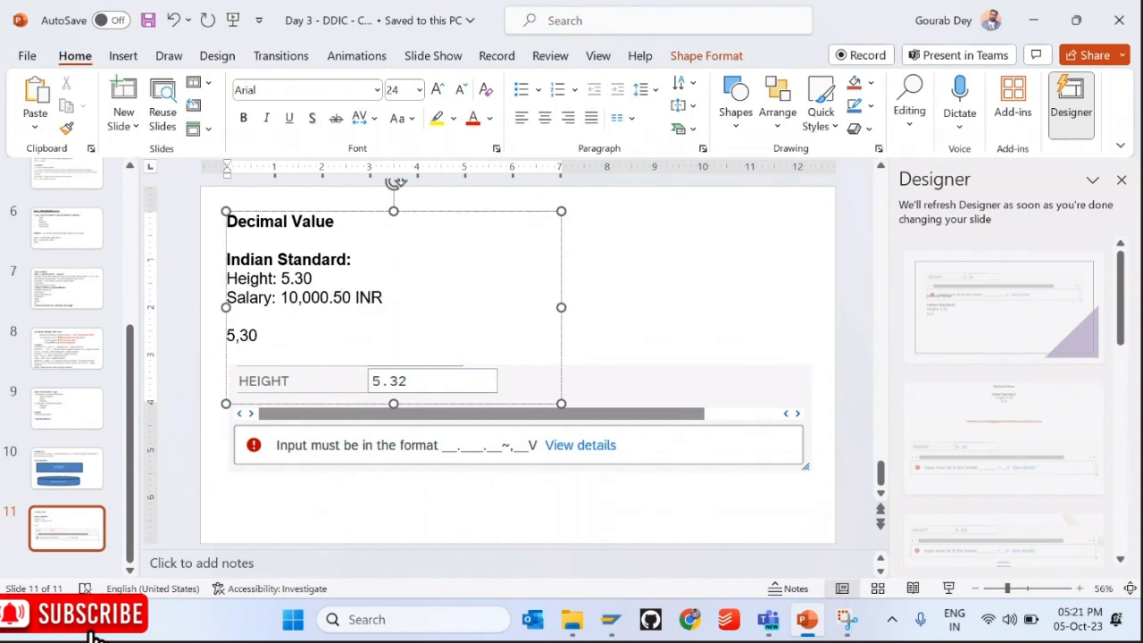
Step: Add a 'Germany' line, move the screenshot further down, and start a 'Salary:' line
{"action": "key", "text": "Return"}
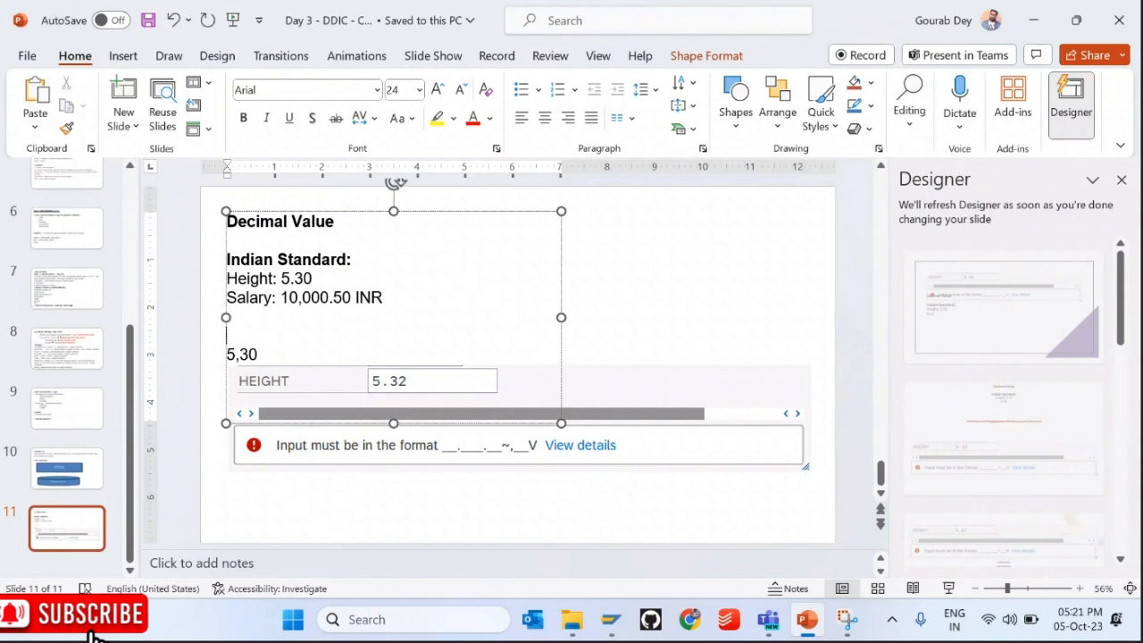
{"action": "type", "text": "Germany"}
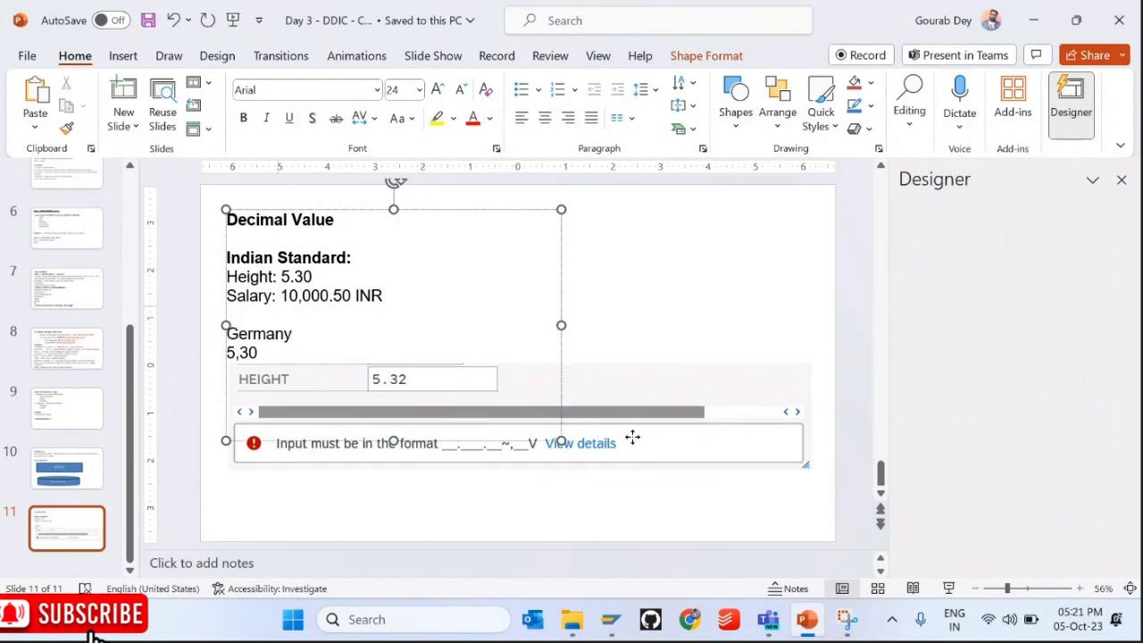
{"action": "left_click_drag", "start_coordinate": [630, 439], "coordinate": [629, 487]}
{"action": "left_click", "coordinate": [270, 365]}
{"action": "type", "text": "Salary"}
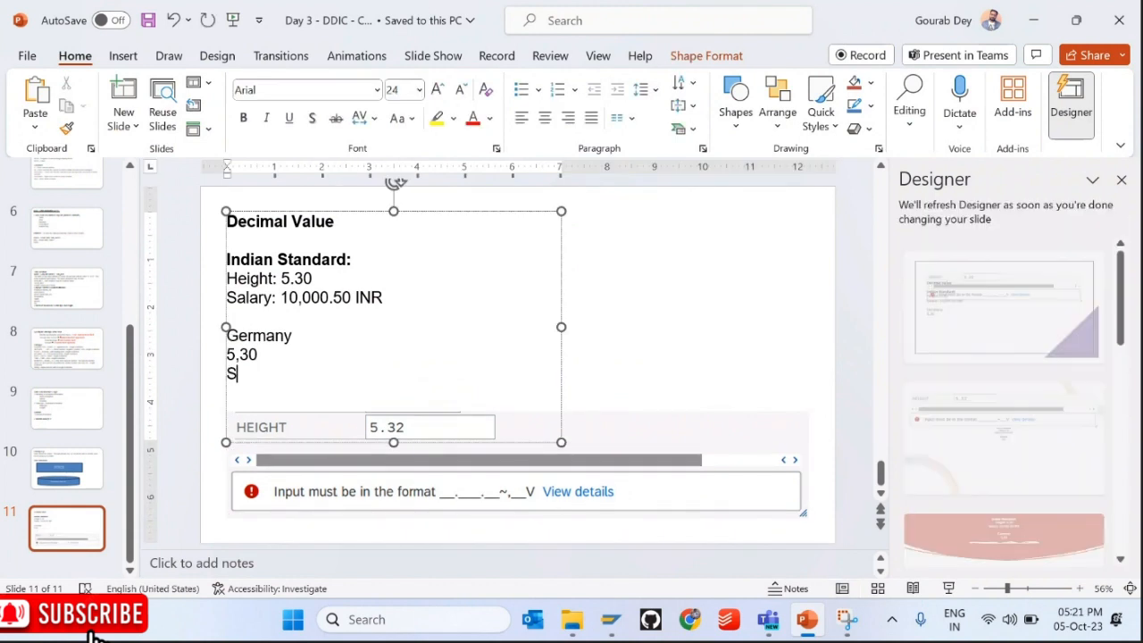
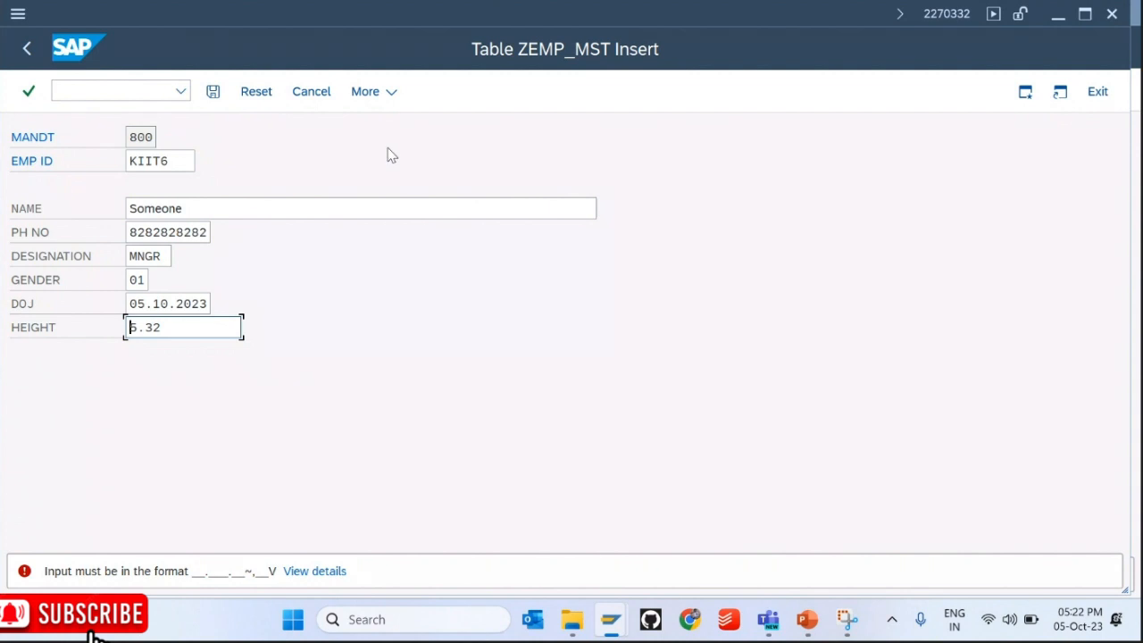
Step: Select the rejected 5.32 height value and begin a new command in the command field
{"action": "left_click_drag", "start_coordinate": [188, 327], "coordinate": [116, 341]}
{"action": "left_click", "coordinate": [108, 100]}
{"action": "left_click", "coordinate": [108, 99]}
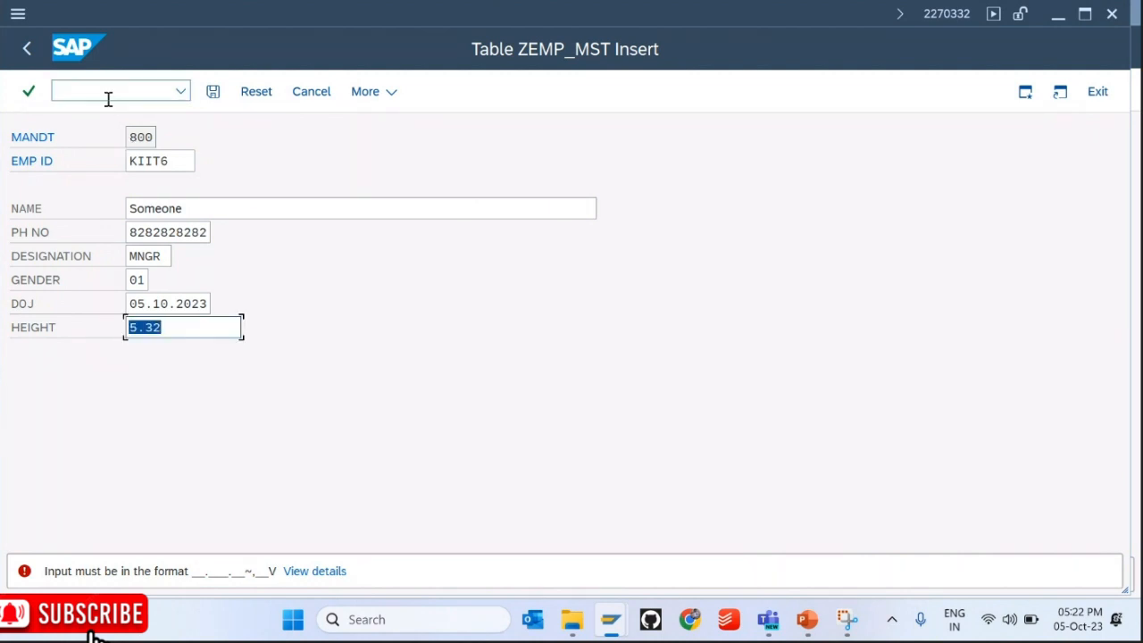
{"action": "type", "text": "/"}
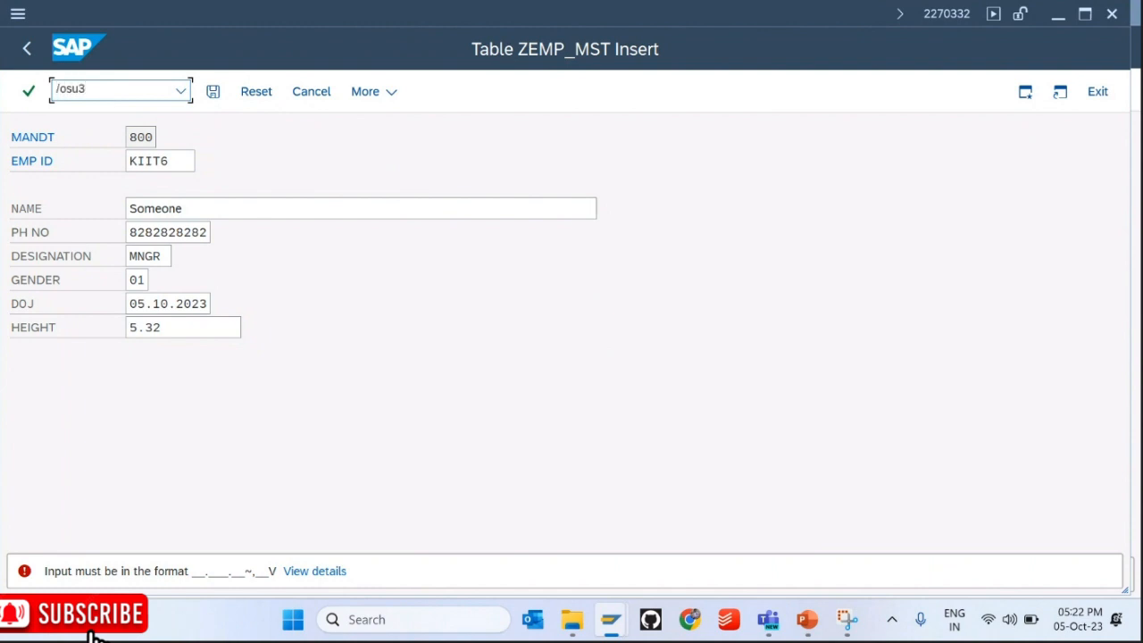
Step: Open the SU3 user profile in a new session with /osu3 and check the session details
{"action": "type", "text": "osu3"}
{"action": "key", "text": "Return"}
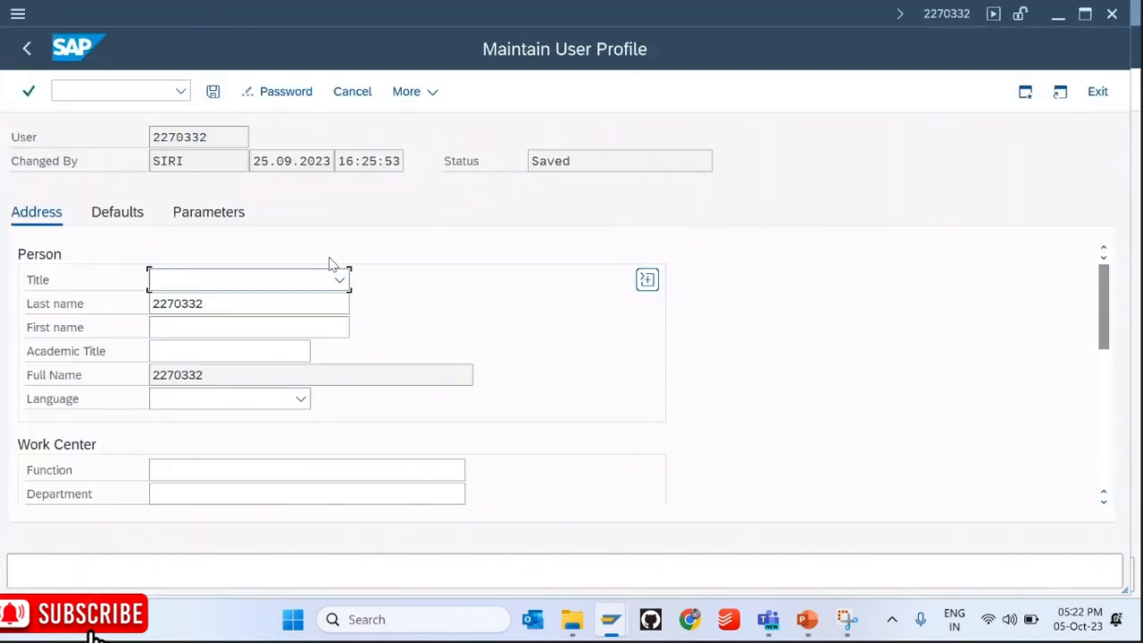
{"action": "left_click", "coordinate": [948, 25]}
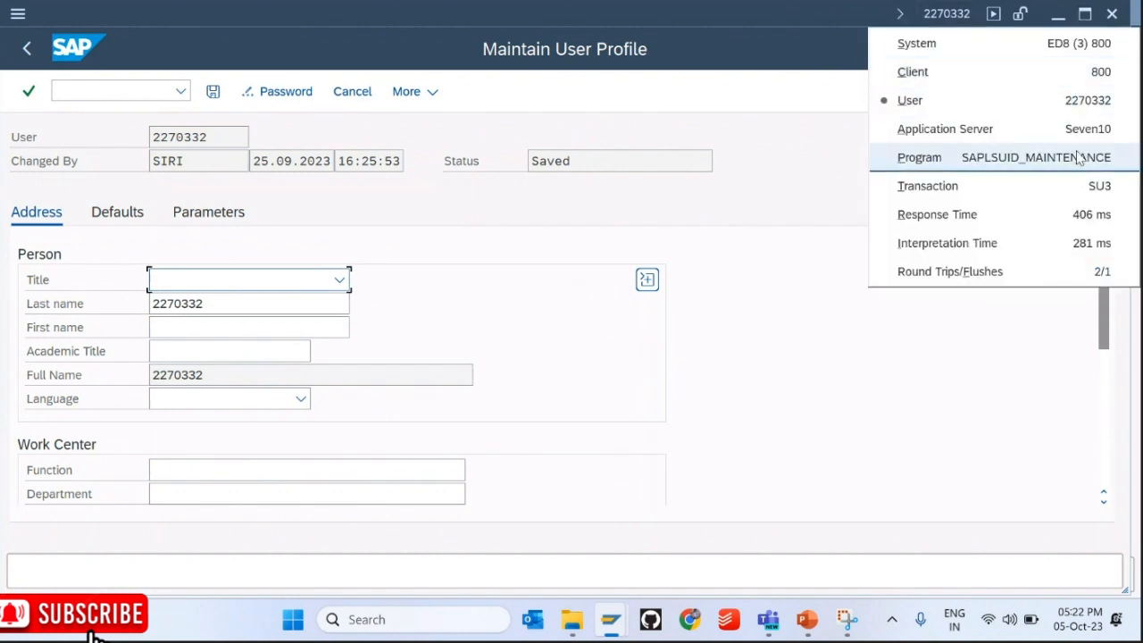
{"action": "left_click", "coordinate": [1080, 185]}
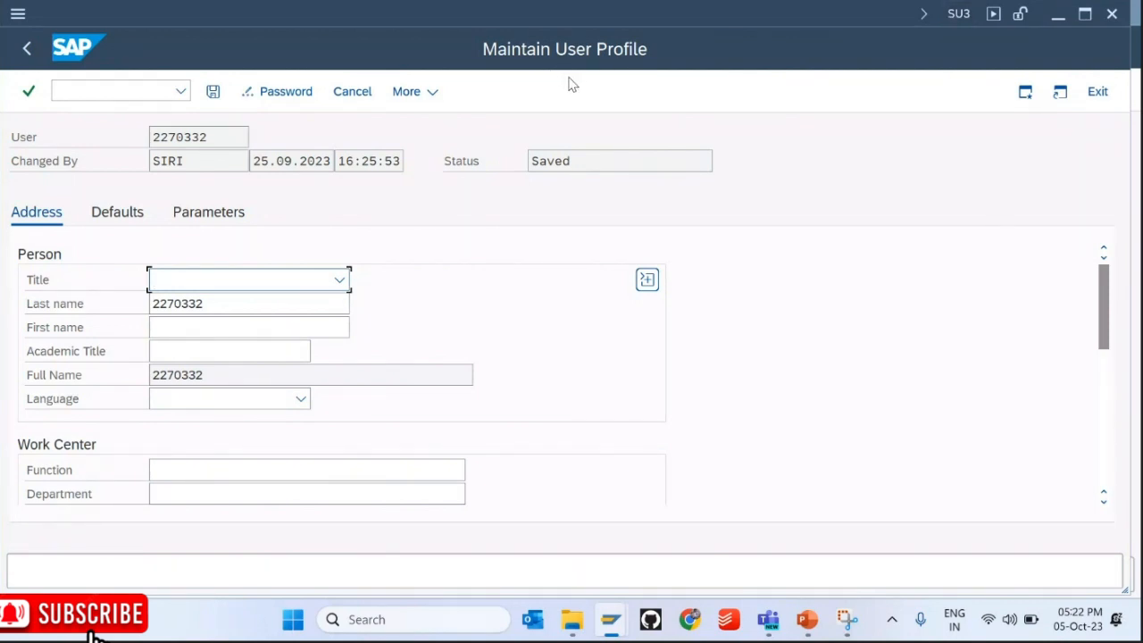
Step: Set the default decimal notation to X 1,234,567.89 and save the profile
{"action": "left_click", "coordinate": [200, 214]}
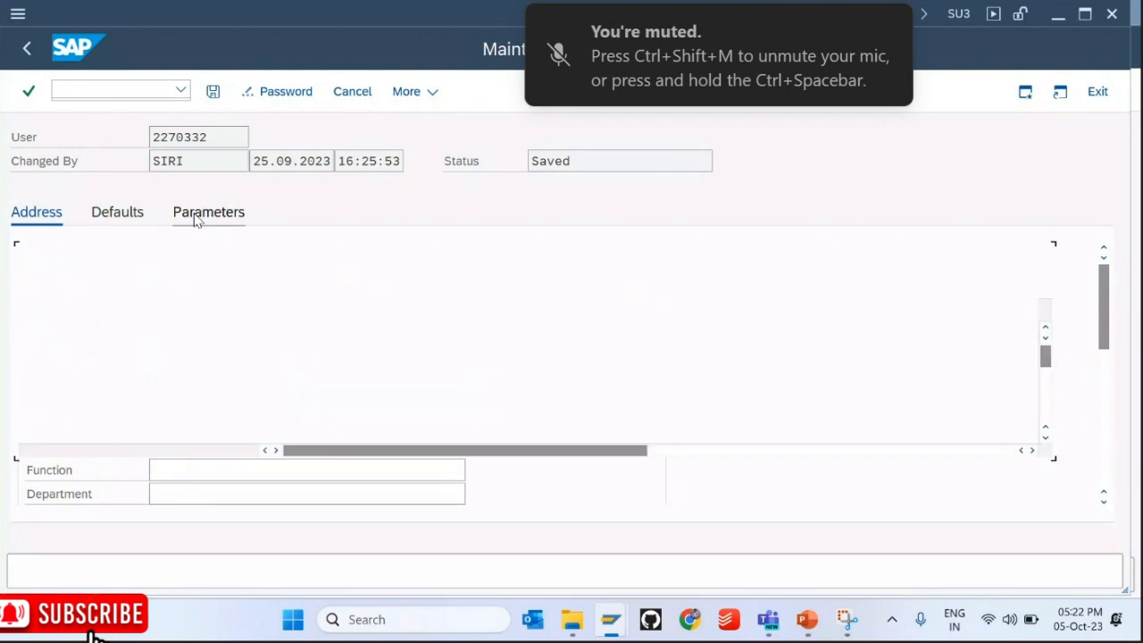
{"action": "left_click", "coordinate": [146, 214]}
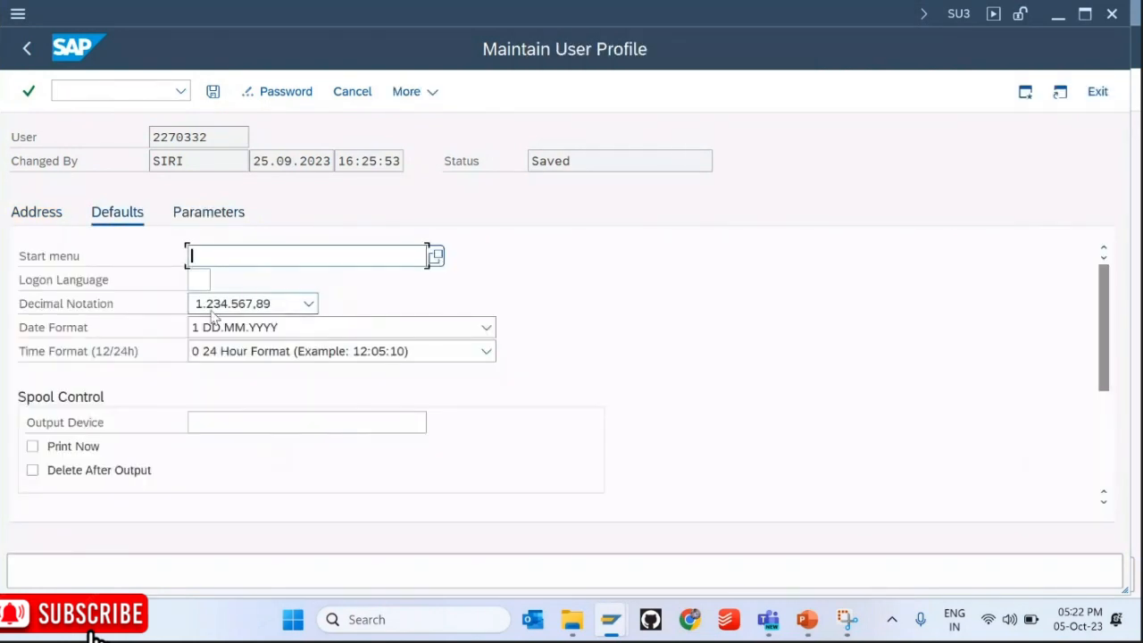
{"action": "left_click", "coordinate": [23, 305]}
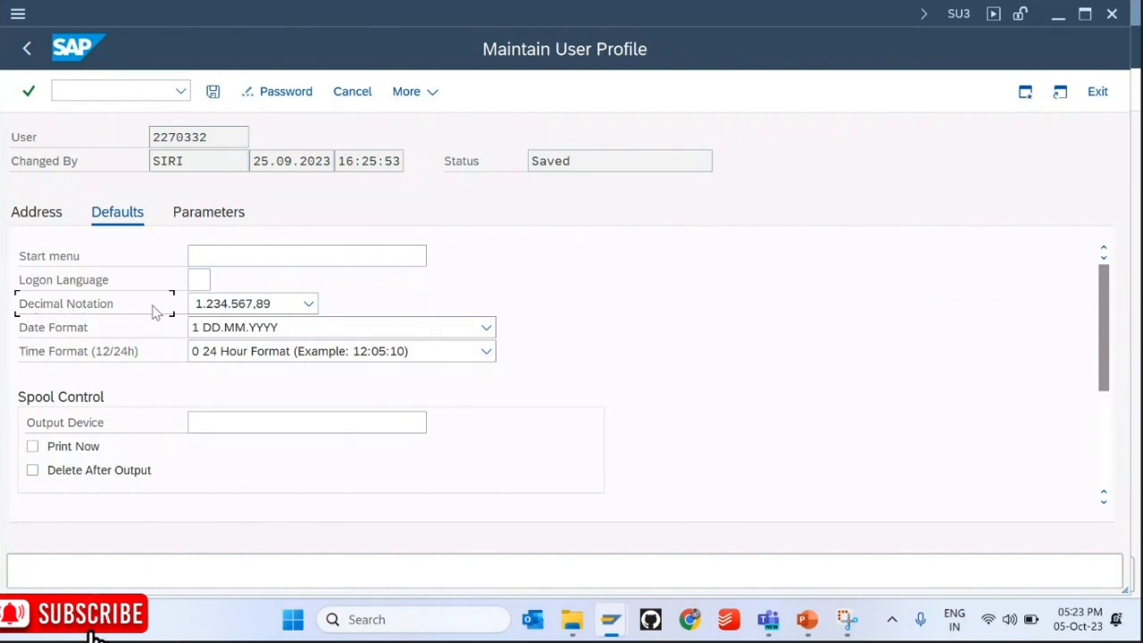
{"action": "left_click", "coordinate": [309, 305]}
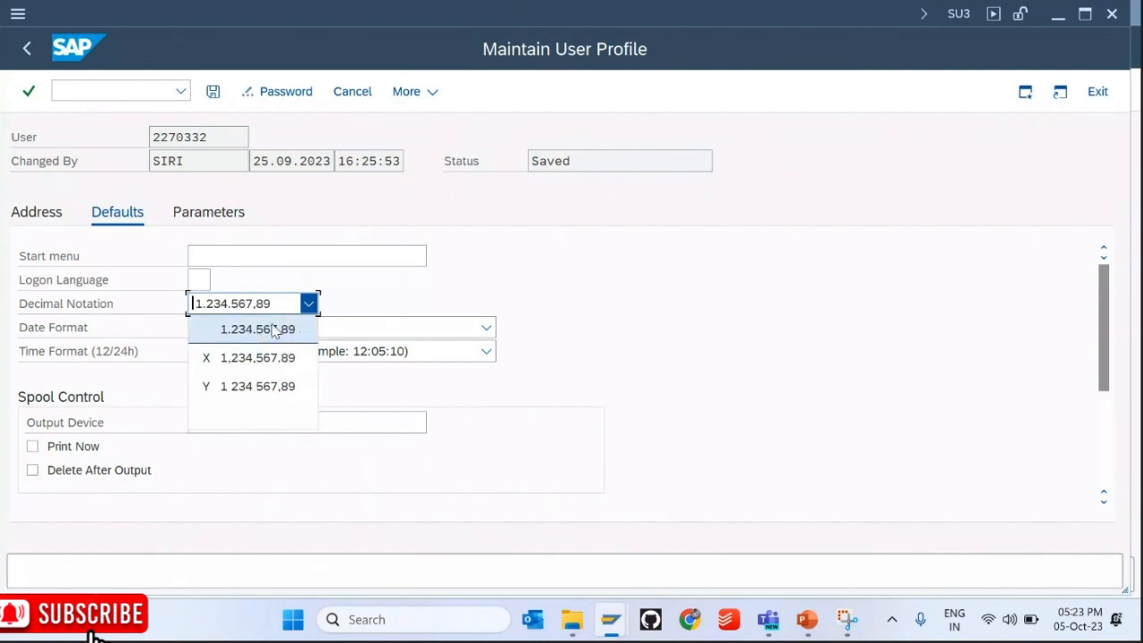
{"action": "left_click", "coordinate": [306, 365]}
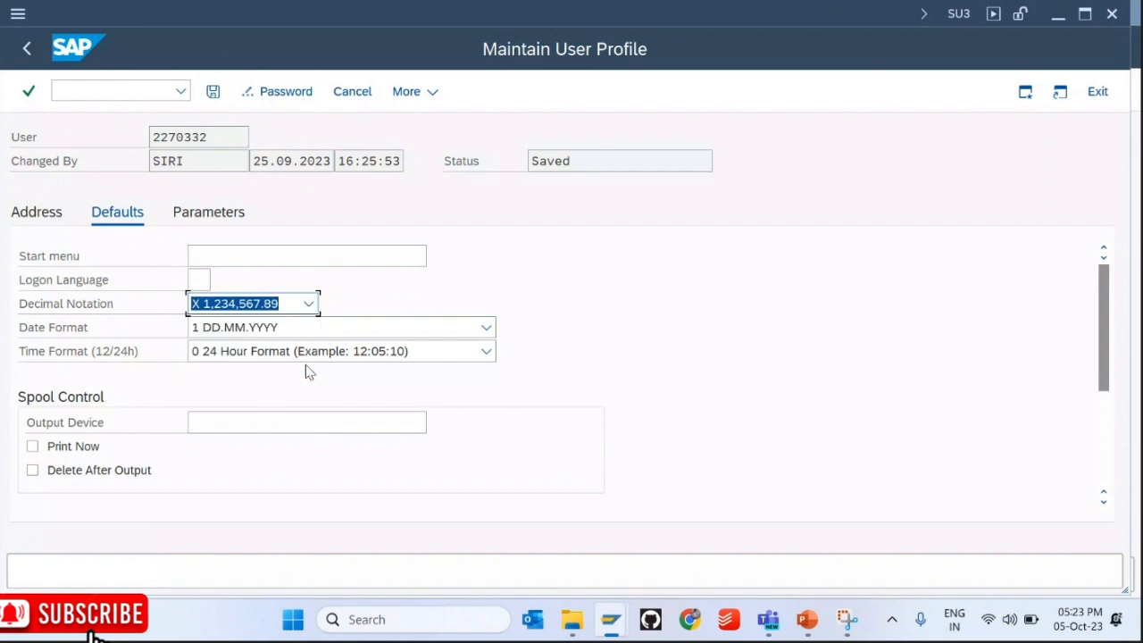
{"action": "left_click", "coordinate": [213, 93]}
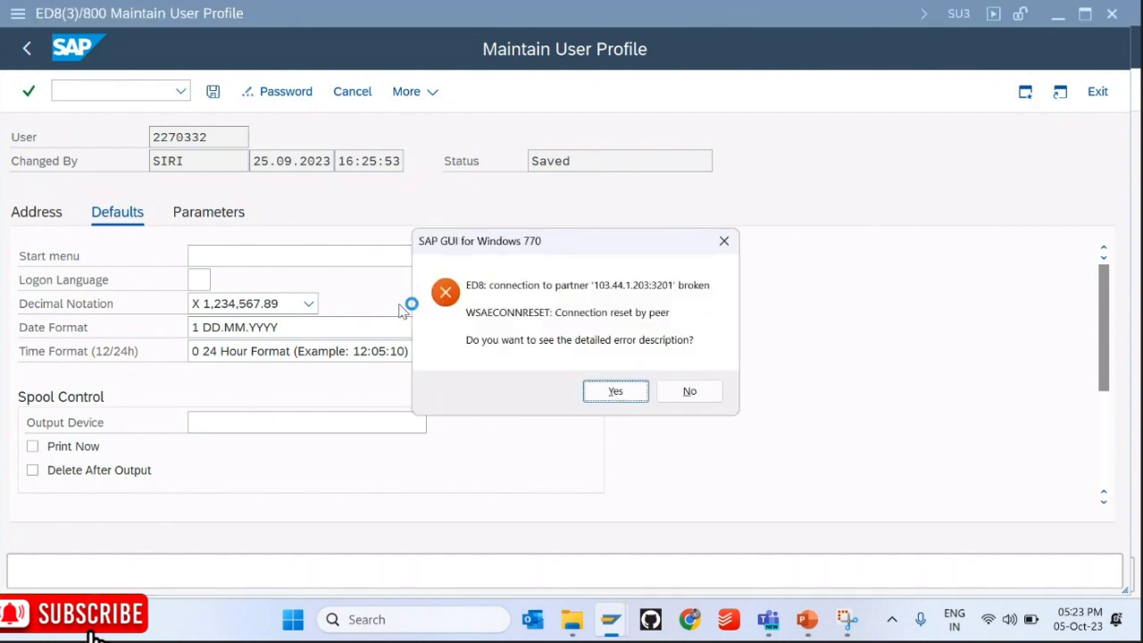
Step: Dismiss the error and log back on to KIIT - ECC, continuing this logon
{"action": "left_click", "coordinate": [692, 390]}
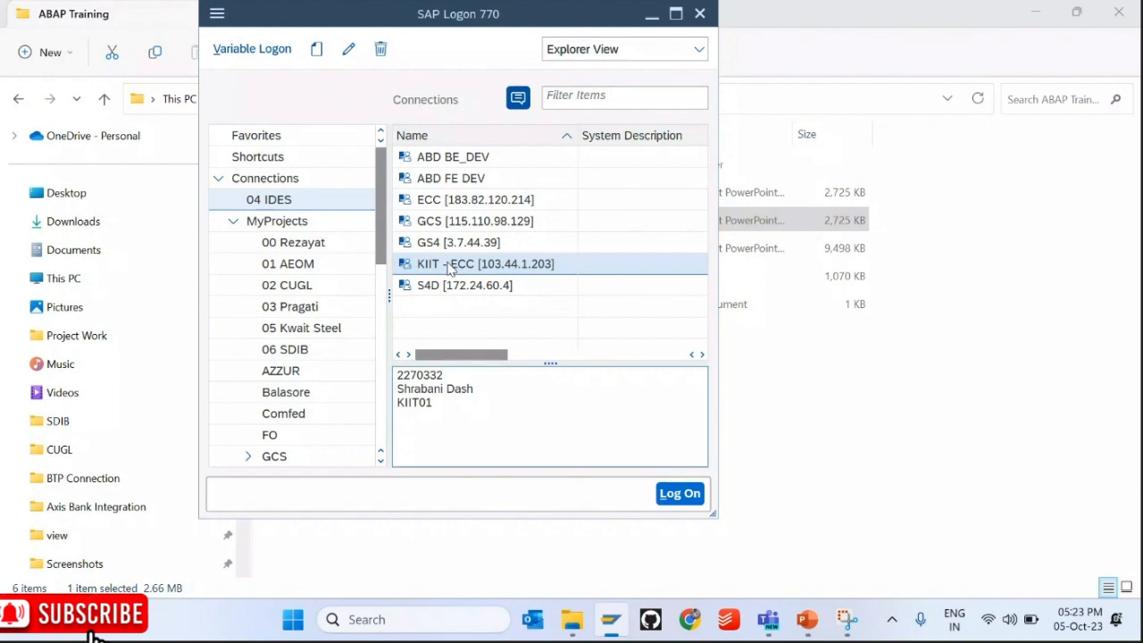
{"action": "double_click", "coordinate": [451, 264]}
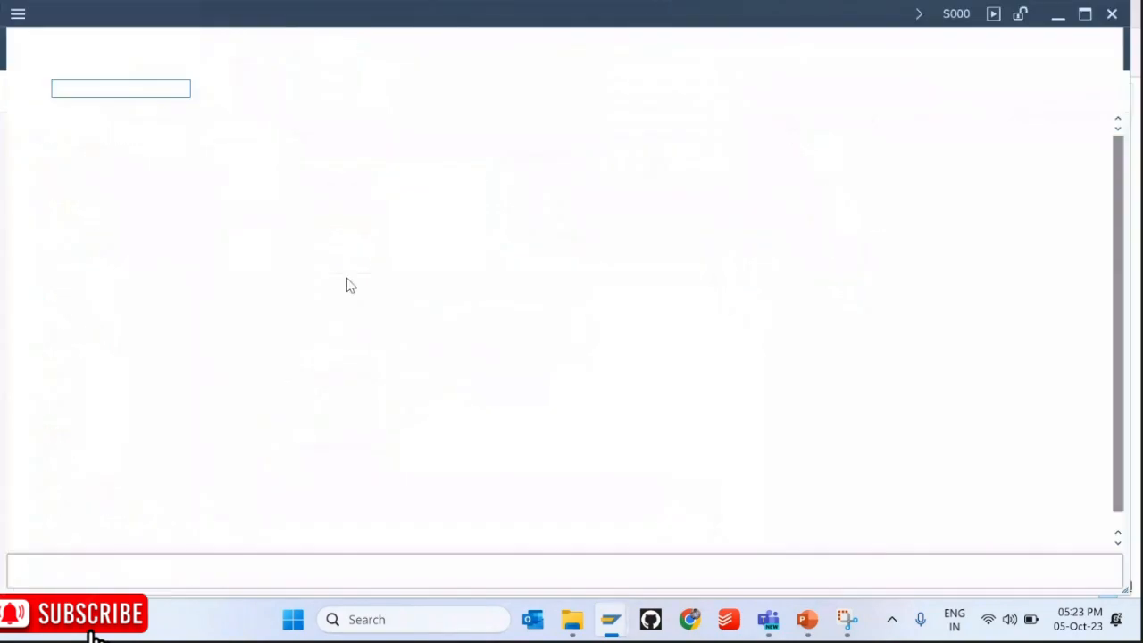
{"action": "key", "text": "Down"}
{"action": "key", "text": "Tab"}
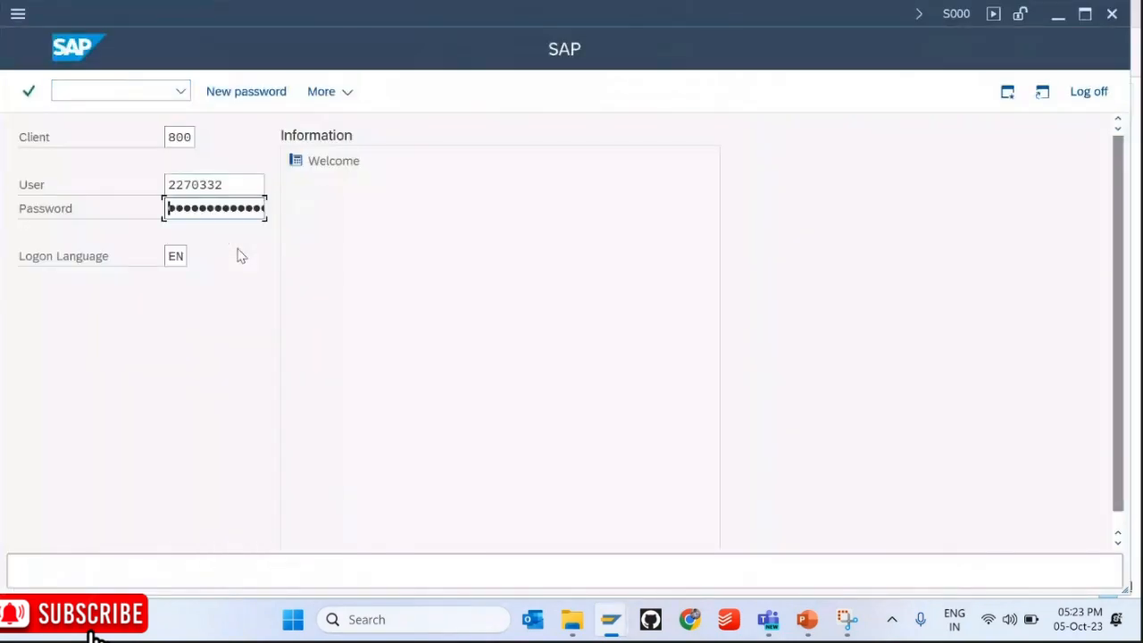
{"action": "key", "text": "alt+Tab"}
{"action": "left_click_drag", "start_coordinate": [434, 402], "coordinate": [397, 403]}
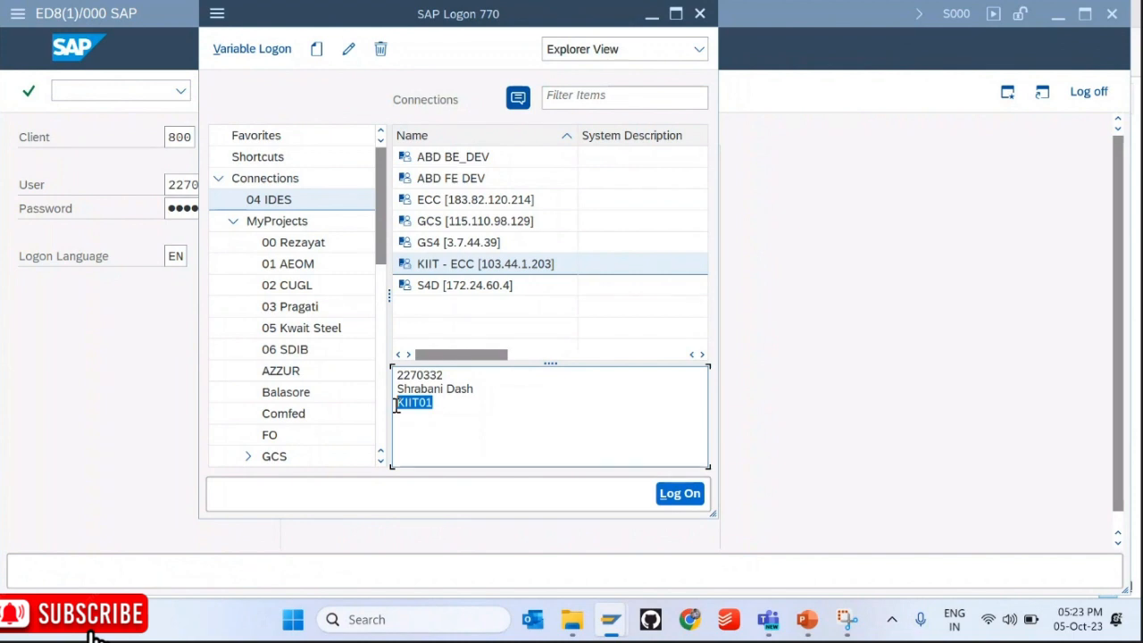
{"action": "key", "text": "alt+Tab"}
{"action": "key", "text": "Return"}
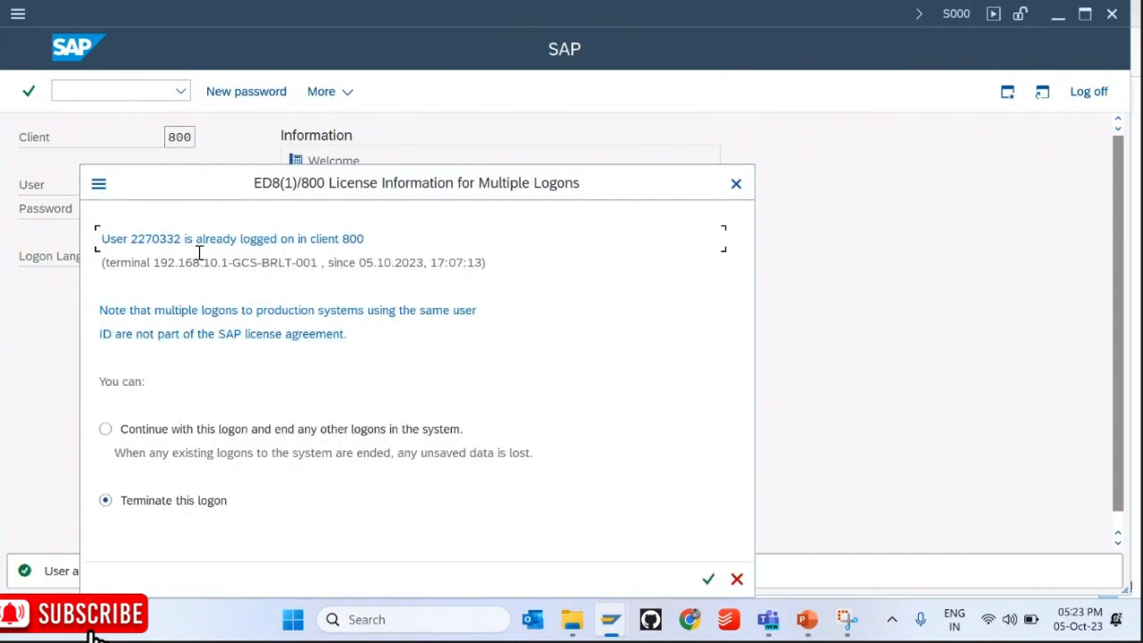
{"action": "left_click", "coordinate": [114, 433]}
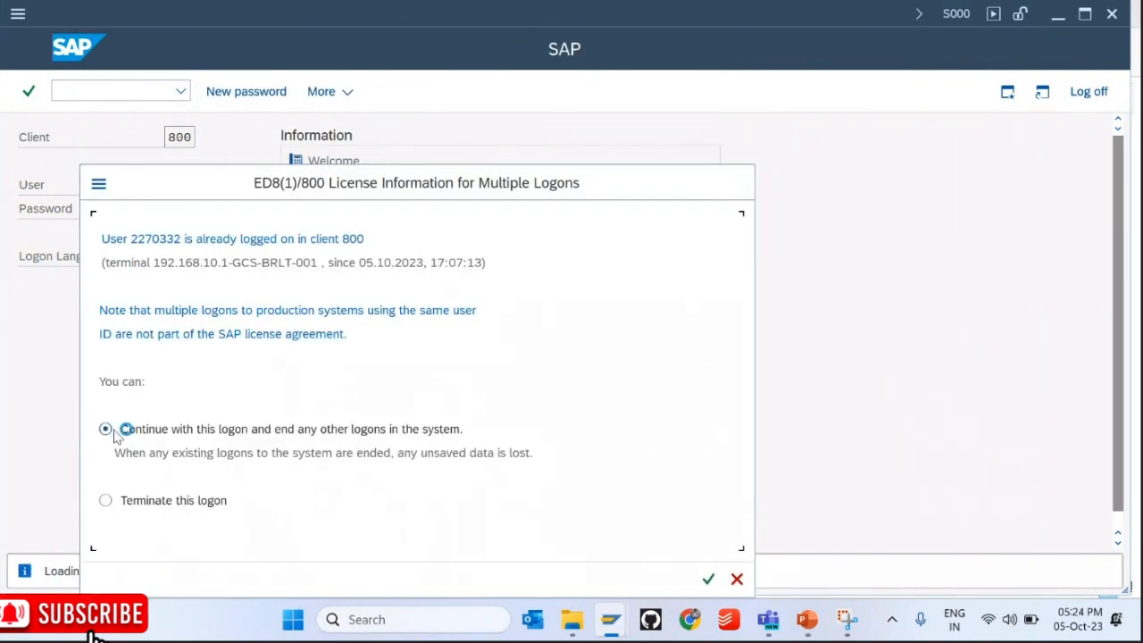
{"action": "key", "text": "Return"}
Step: Run SU3, confirm decimal notation X 1,234,567.89 on Defaults, and save
{"action": "type", "text": "su"}
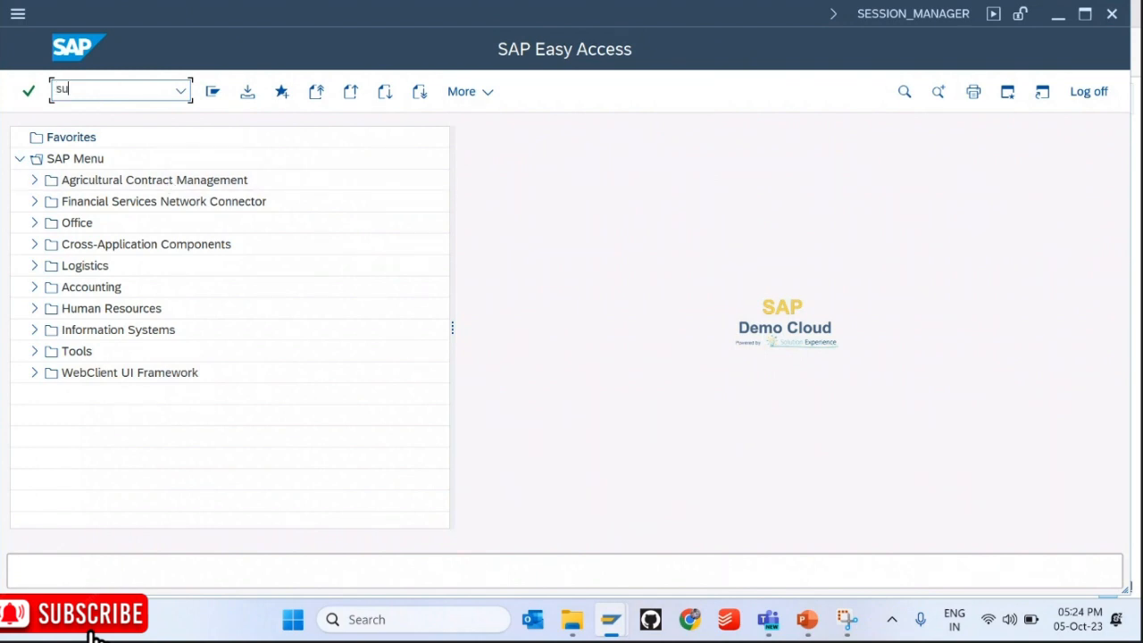
{"action": "type", "text": "3"}
{"action": "key", "text": "Return"}
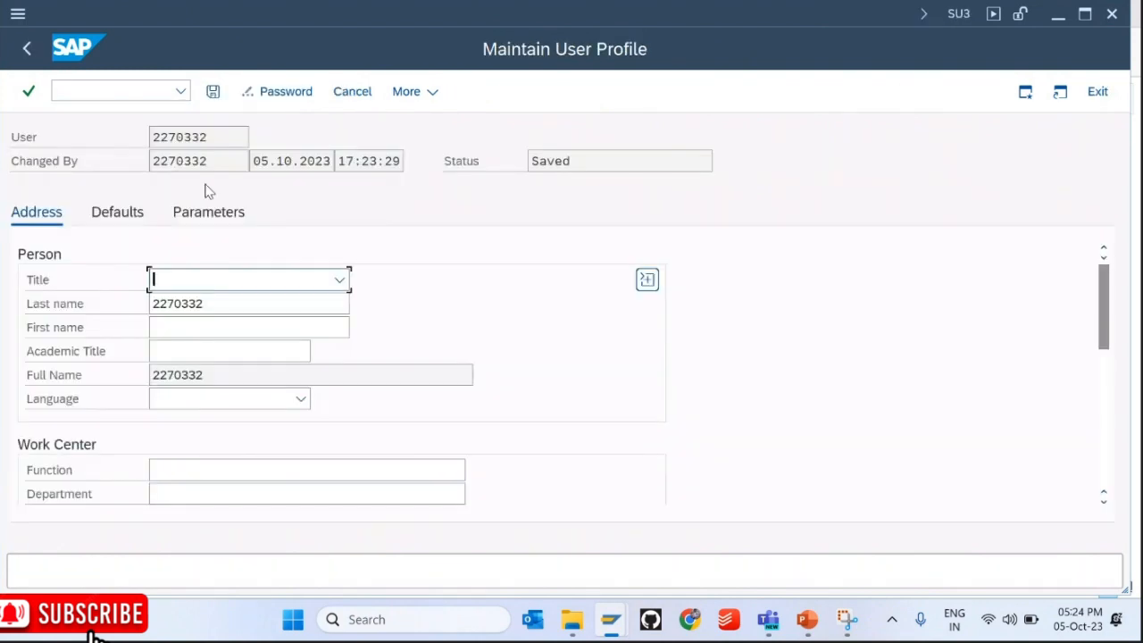
{"action": "left_click", "coordinate": [117, 212]}
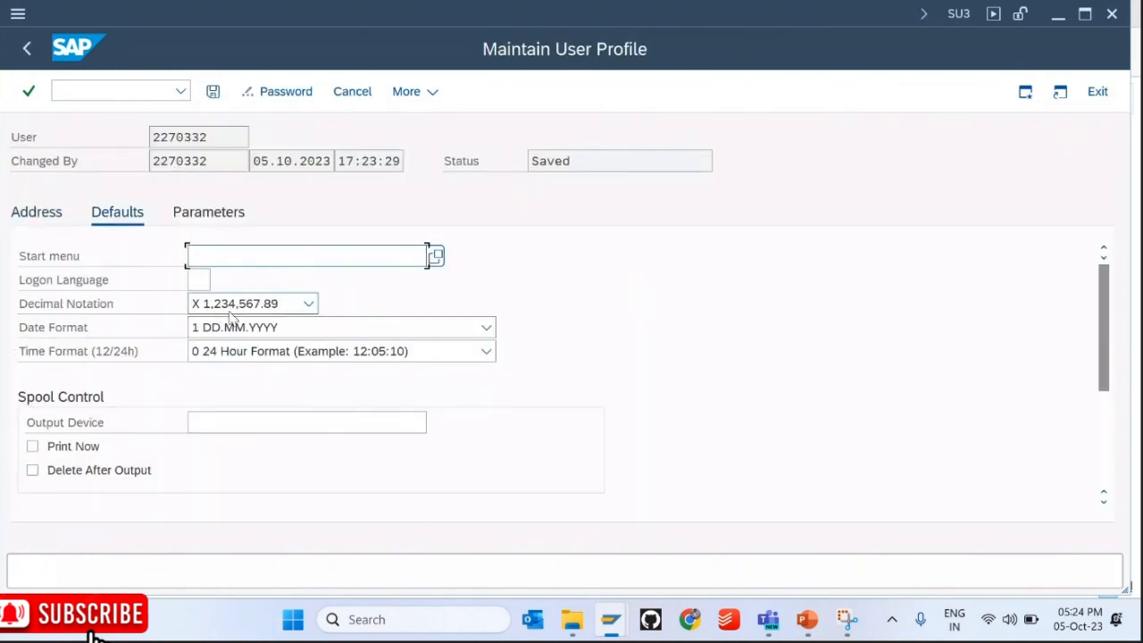
{"action": "left_click", "coordinate": [281, 308]}
{"action": "left_click", "coordinate": [255, 357]}
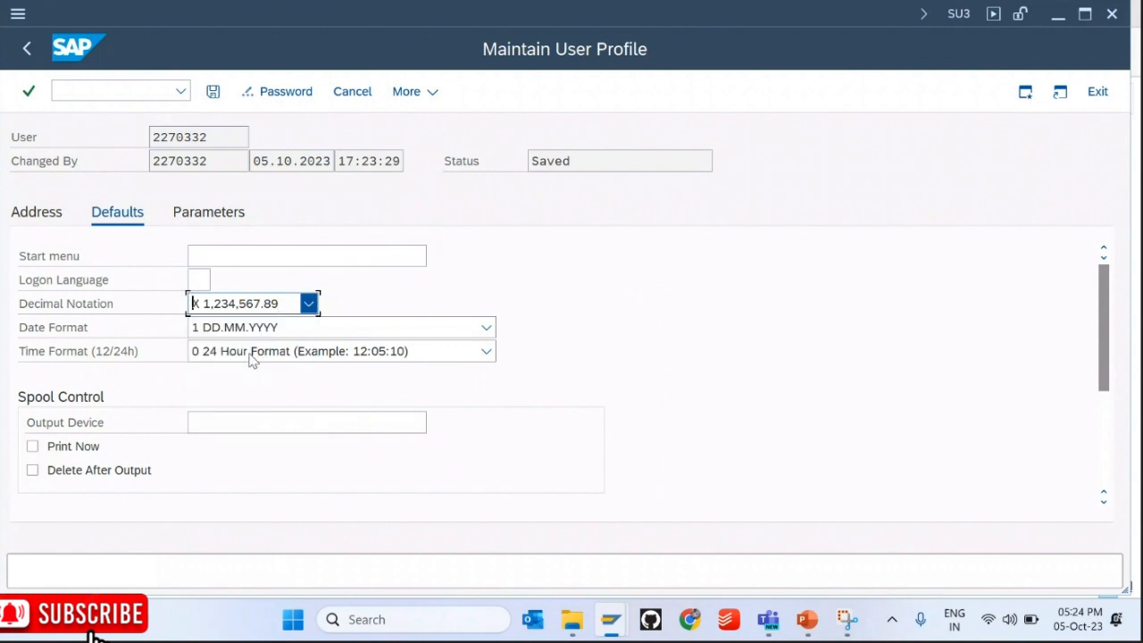
{"action": "left_click", "coordinate": [212, 92]}
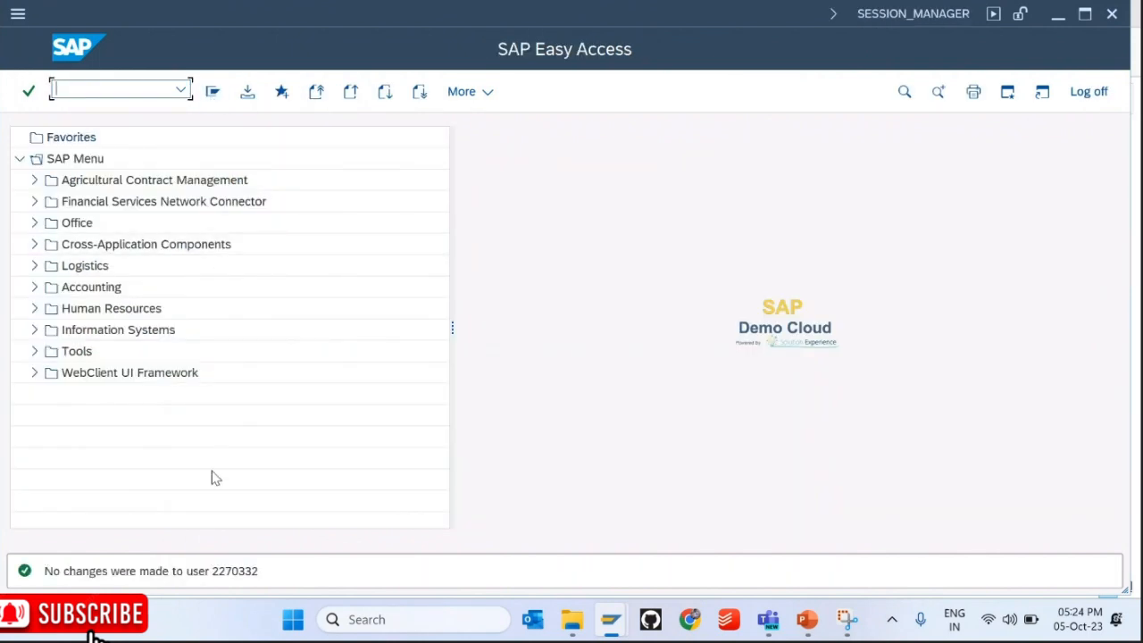
Step: Open table ZEMP_MST in SE11 and start inserting a new entry
{"action": "left_click", "coordinate": [62, 88]}
{"action": "type", "text": "se11"}
{"action": "key", "text": "Return"}
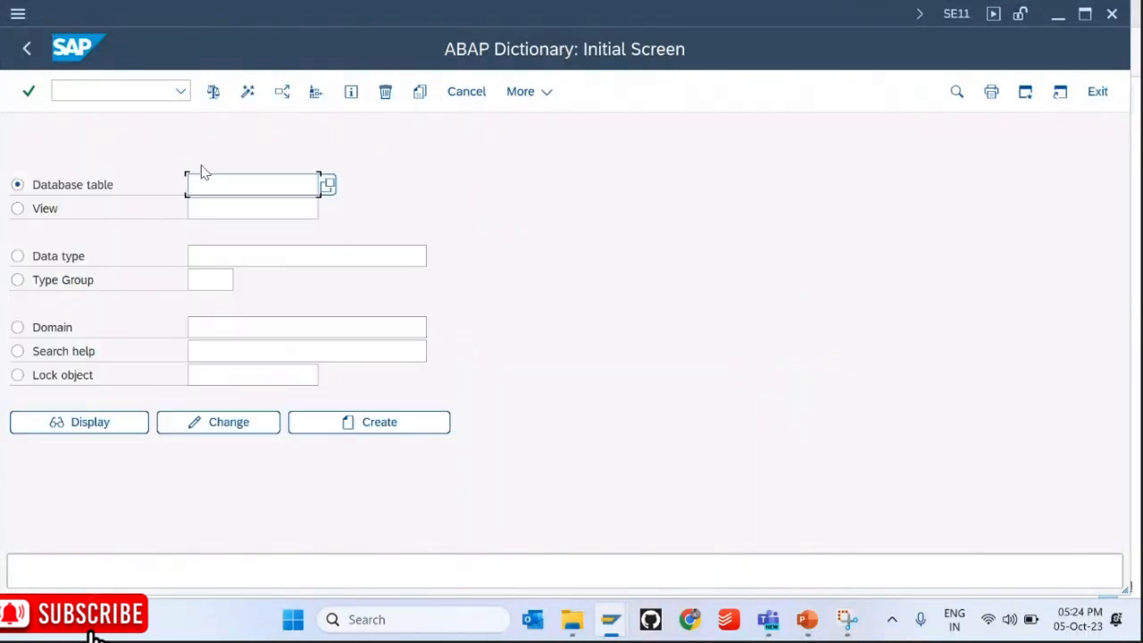
{"action": "key", "text": "Return"}
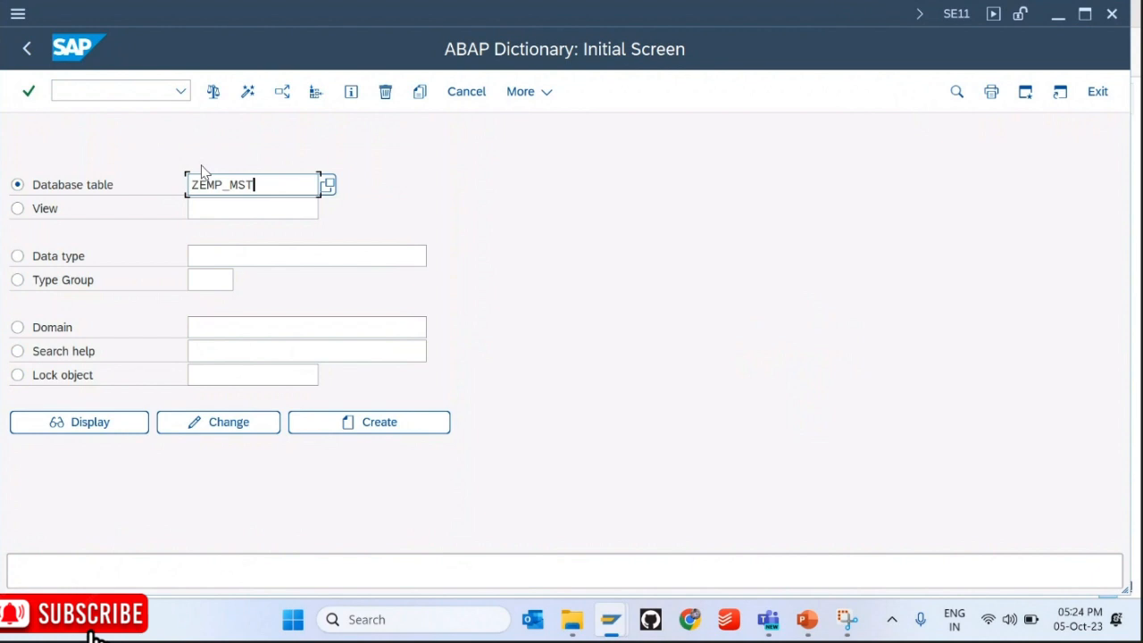
{"action": "left_click", "coordinate": [236, 425]}
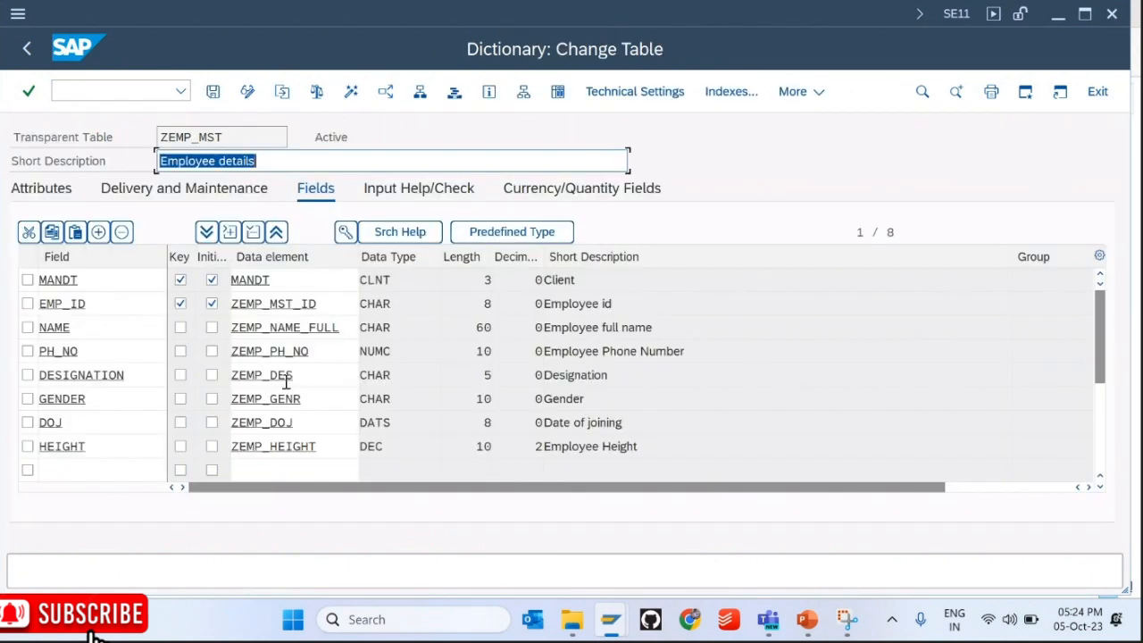
{"action": "left_click", "coordinate": [791, 92]}
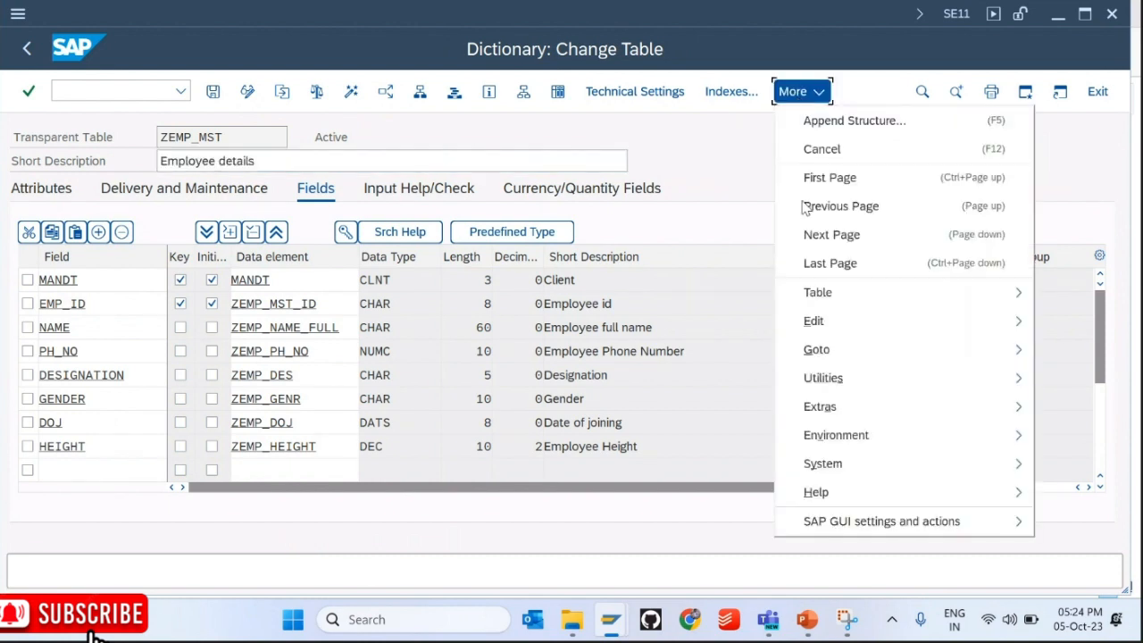
{"action": "mouse_move", "coordinate": [821, 379]}
{"action": "mouse_move", "coordinate": [702, 313]}
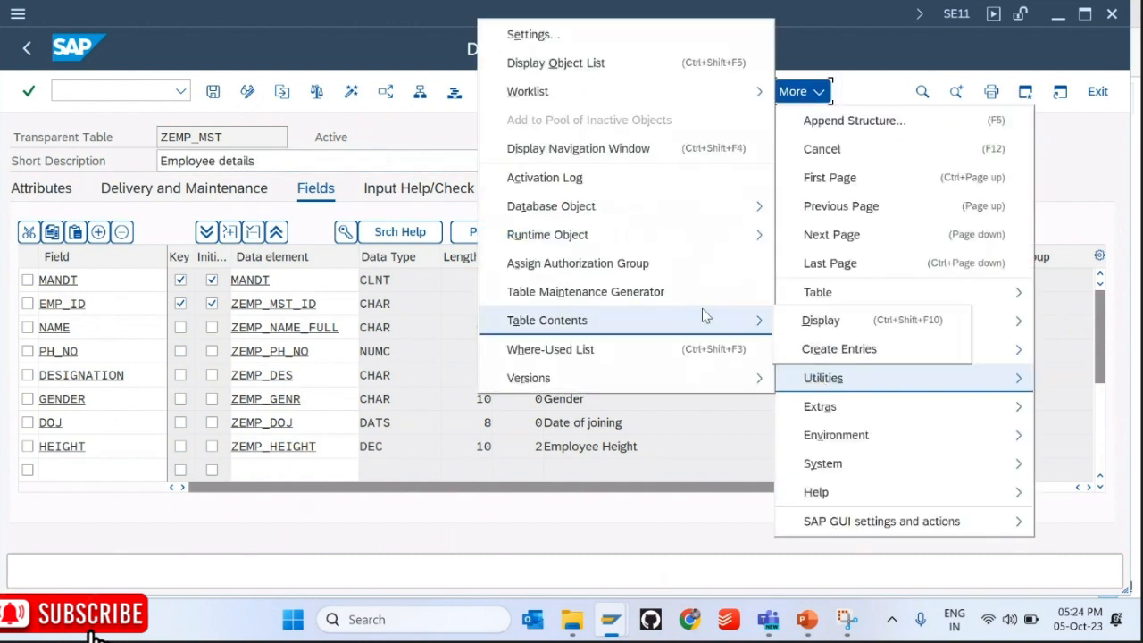
{"action": "left_click", "coordinate": [834, 347]}
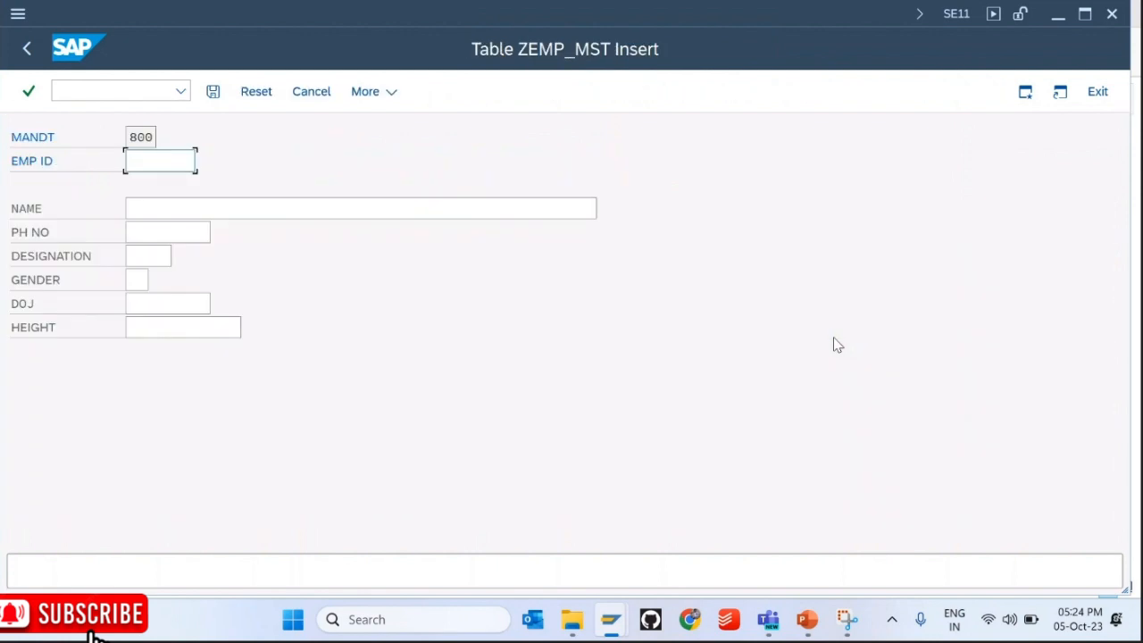
Step: Enter employee id KIIT7 and a name, reusing earlier phone, designation and gender values
{"action": "left_click", "coordinate": [183, 170]}
{"action": "left_click", "coordinate": [184, 175]}
{"action": "key", "text": "BackSpace"}
{"action": "type", "text": "7"}
{"action": "key", "text": "Tab"}
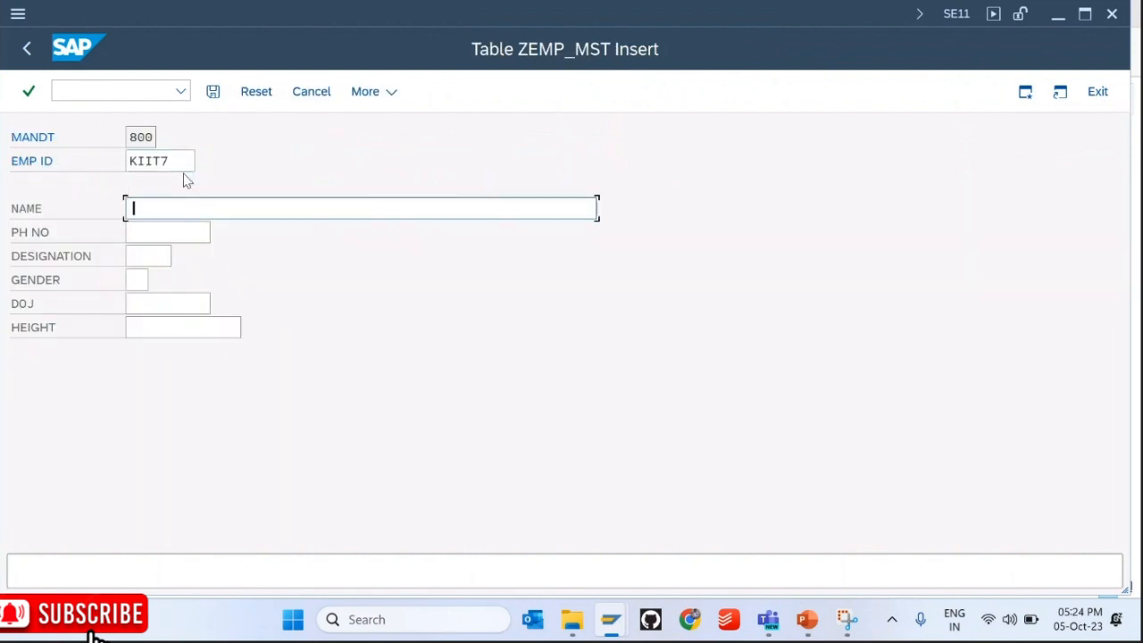
{"action": "type", "text": "Somebody"}
{"action": "key", "text": "Tab"}
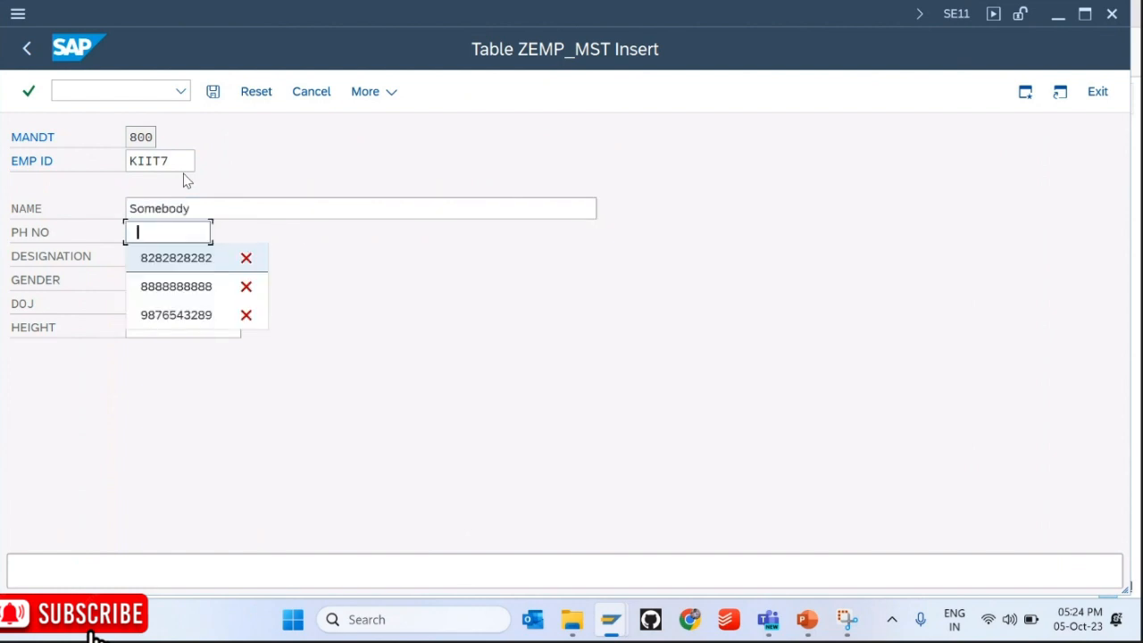
{"action": "key", "text": "Down"}
{"action": "key", "text": "Down"}
{"action": "key", "text": "Return"}
{"action": "key", "text": "Tab"}
{"action": "key", "text": "space"}
{"action": "key", "text": "Down"}
{"action": "key", "text": "Return"}
{"action": "key", "text": "Tab"}
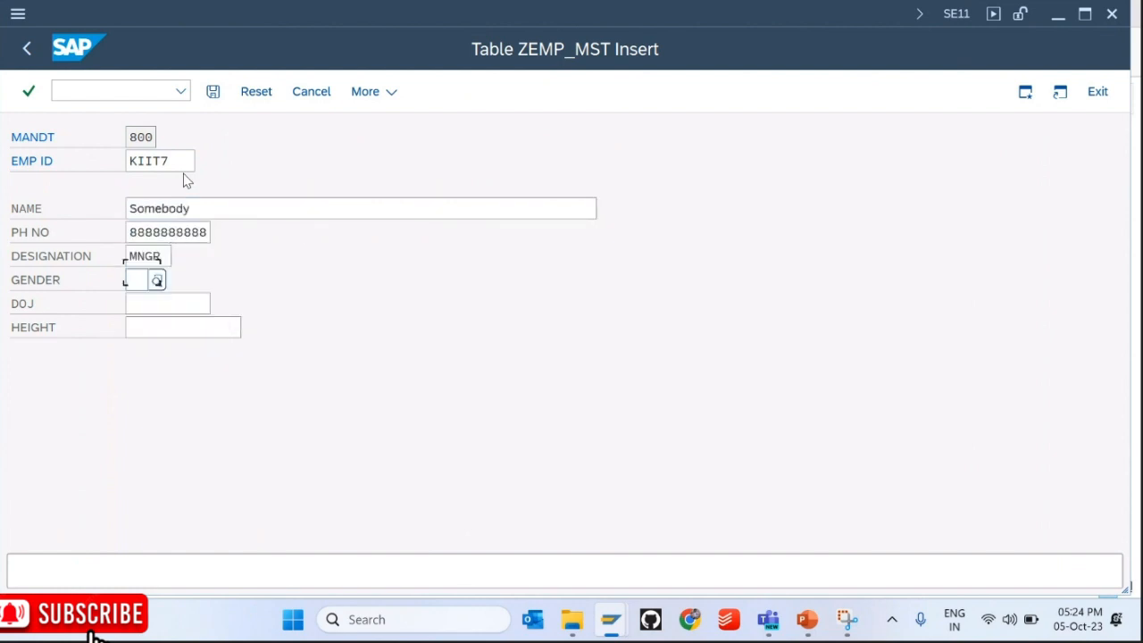
Step: Fill joining date 05.10.2023 and height 5.32 from input history
{"action": "key", "text": "space"}
{"action": "key", "text": "Down"}
{"action": "key", "text": "Return"}
{"action": "key", "text": "Tab"}
{"action": "key", "text": "space"}
{"action": "key", "text": "Down"}
{"action": "key", "text": "Return"}
{"action": "key", "text": "Tab"}
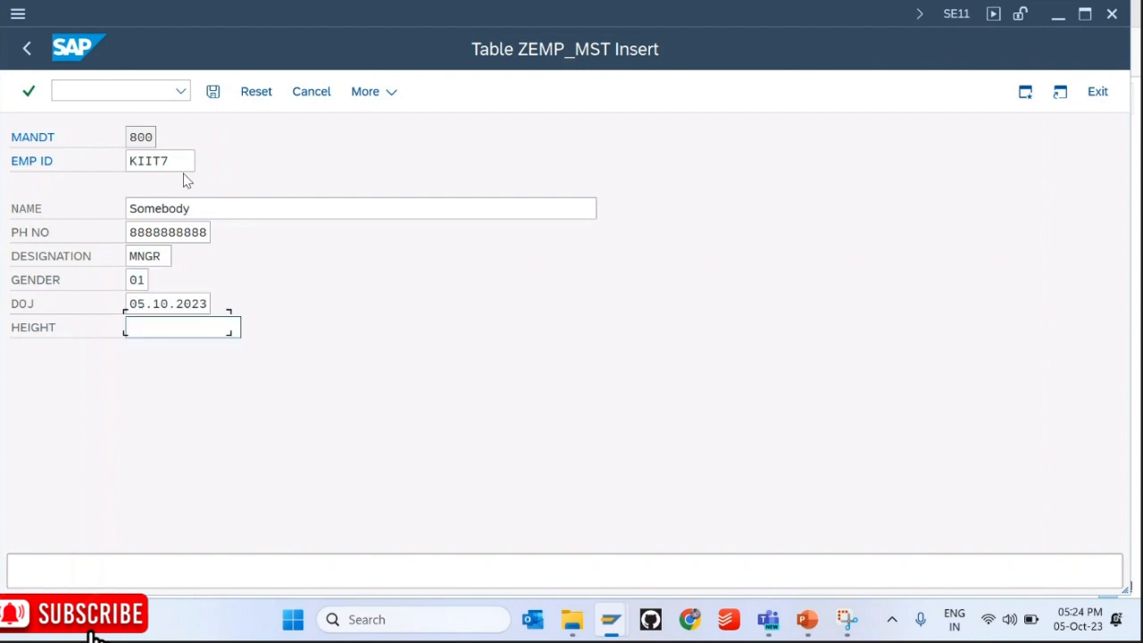
{"action": "key", "text": "space"}
{"action": "key", "text": "Down"}
{"action": "key", "text": "Return"}
{"action": "key", "text": "Return"}
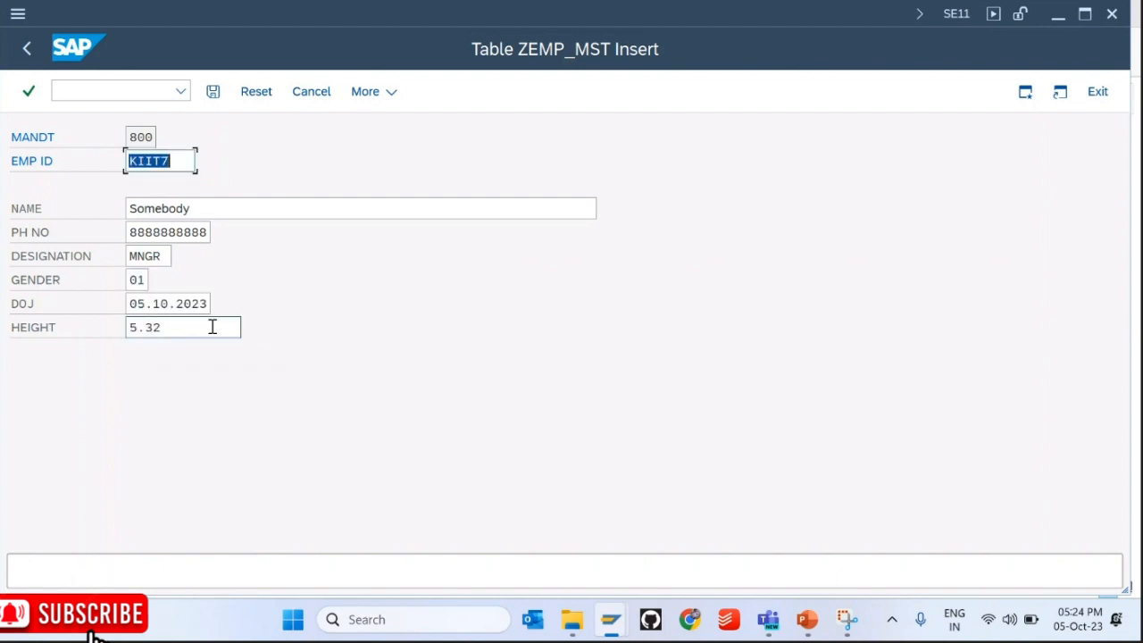
Step: Compare height 5.32 with the slide's error screenshot, then save the record and go back
{"action": "left_click_drag", "start_coordinate": [194, 336], "coordinate": [117, 327]}
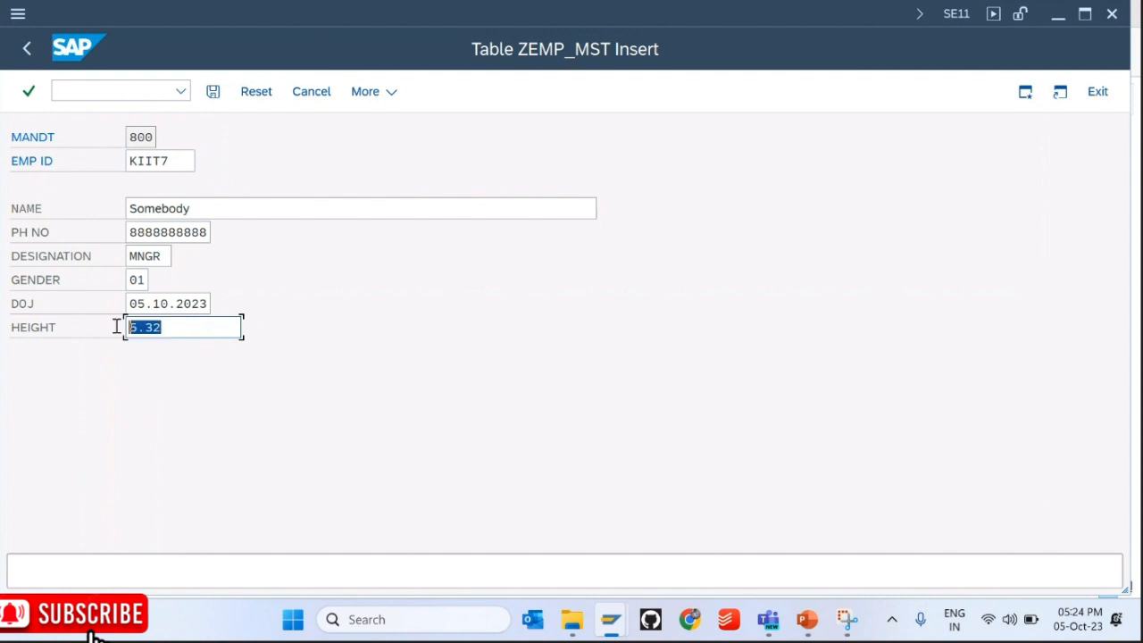
{"action": "left_click", "coordinate": [806, 618]}
{"action": "left_click", "coordinate": [301, 502]}
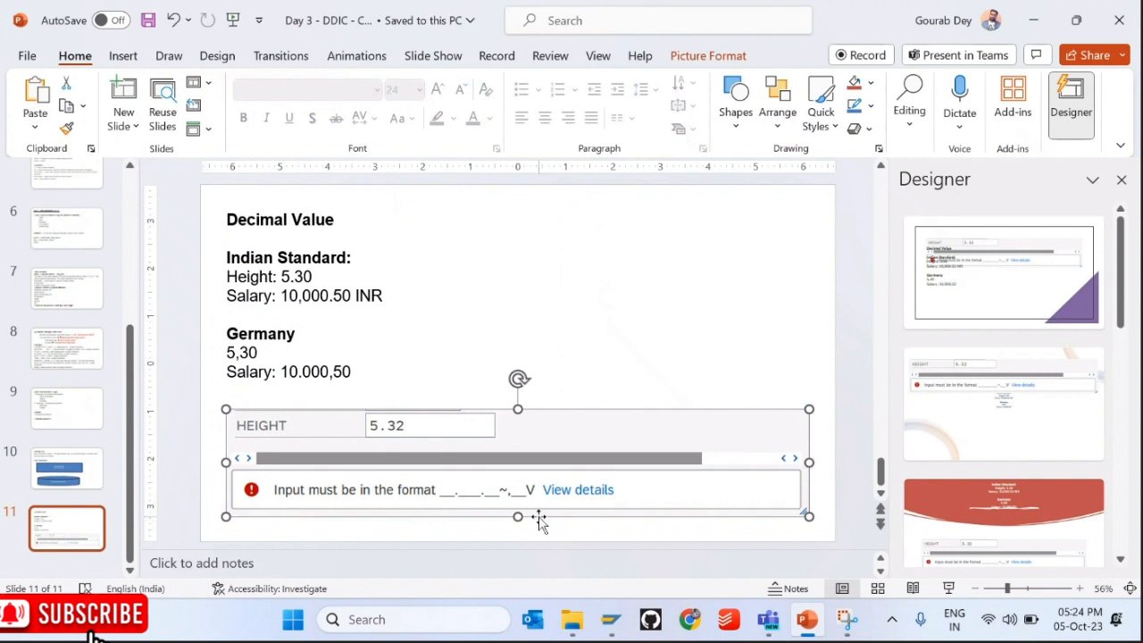
{"action": "key", "text": "alt+Tab"}
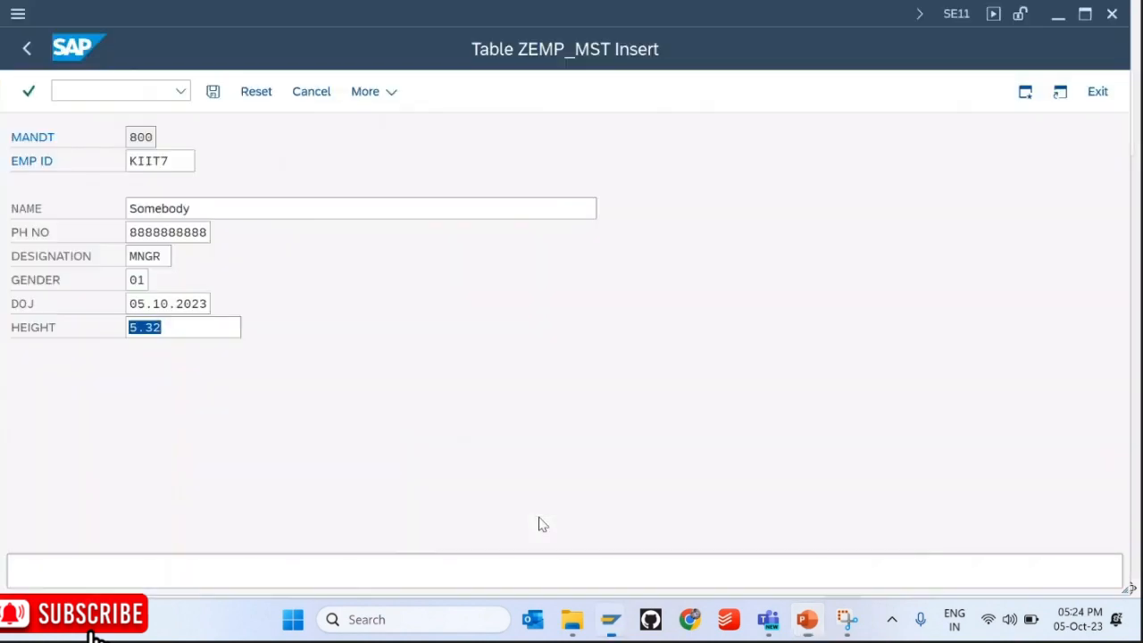
{"action": "left_click", "coordinate": [173, 328]}
{"action": "left_click_drag", "start_coordinate": [173, 327], "coordinate": [127, 327]}
{"action": "left_click", "coordinate": [176, 331]}
{"action": "left_click_drag", "start_coordinate": [176, 331], "coordinate": [114, 326]}
{"action": "left_click", "coordinate": [212, 91]}
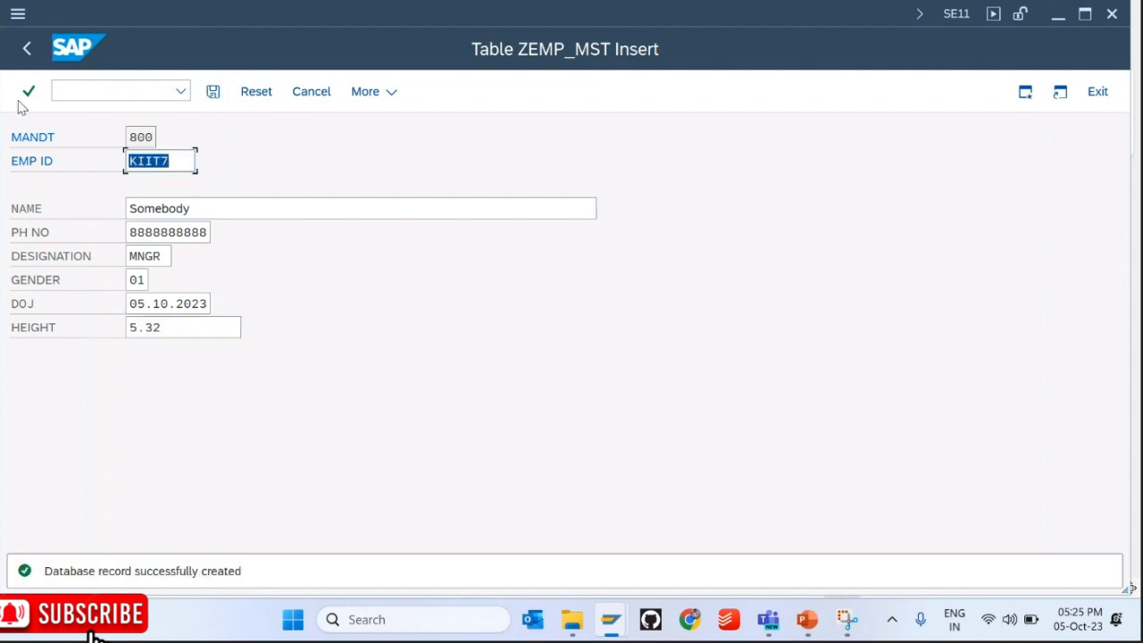
{"action": "left_click", "coordinate": [25, 52]}
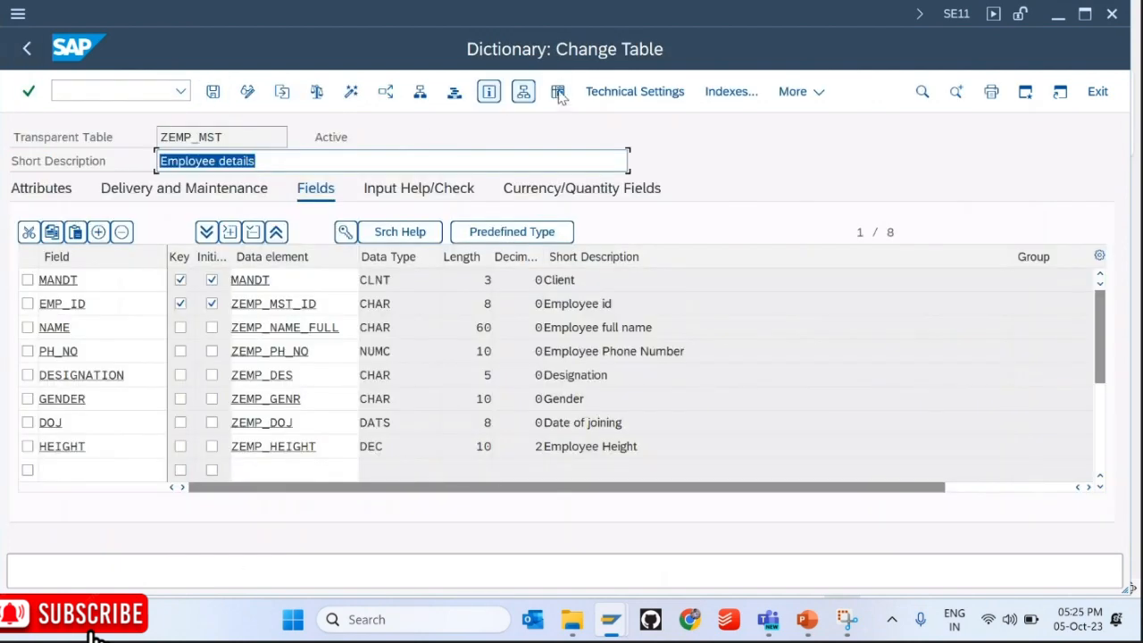
Step: List all ZEMP_MST entries and compare KIIT7's height 5.32 with the others' 0.00
{"action": "left_click", "coordinate": [562, 93]}
{"action": "key", "text": "F8"}
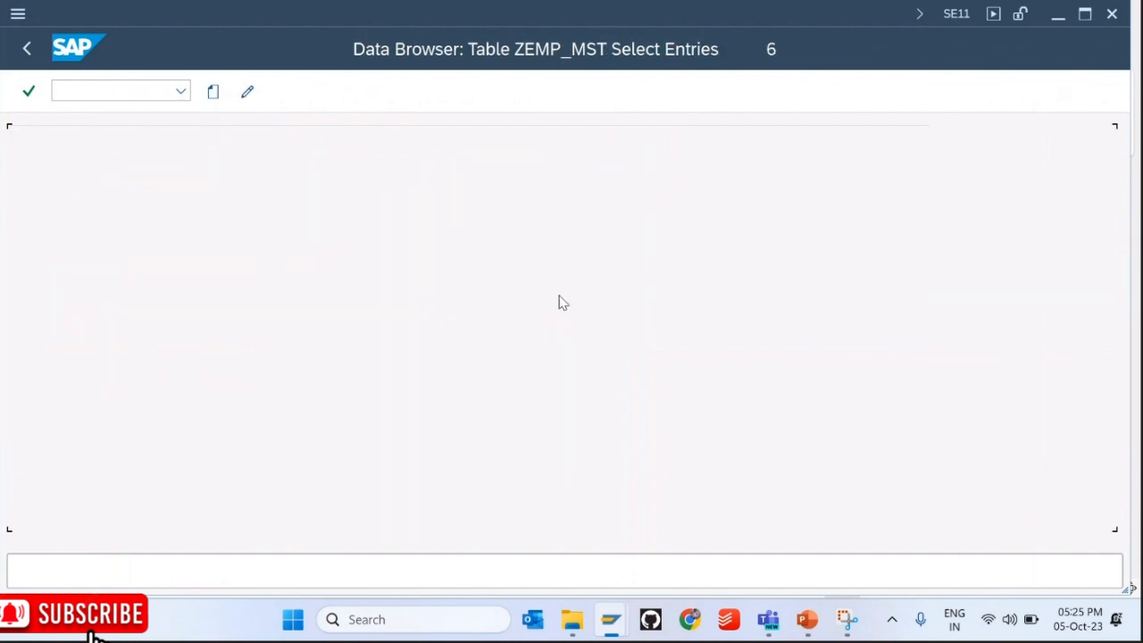
{"action": "left_click", "coordinate": [554, 281]}
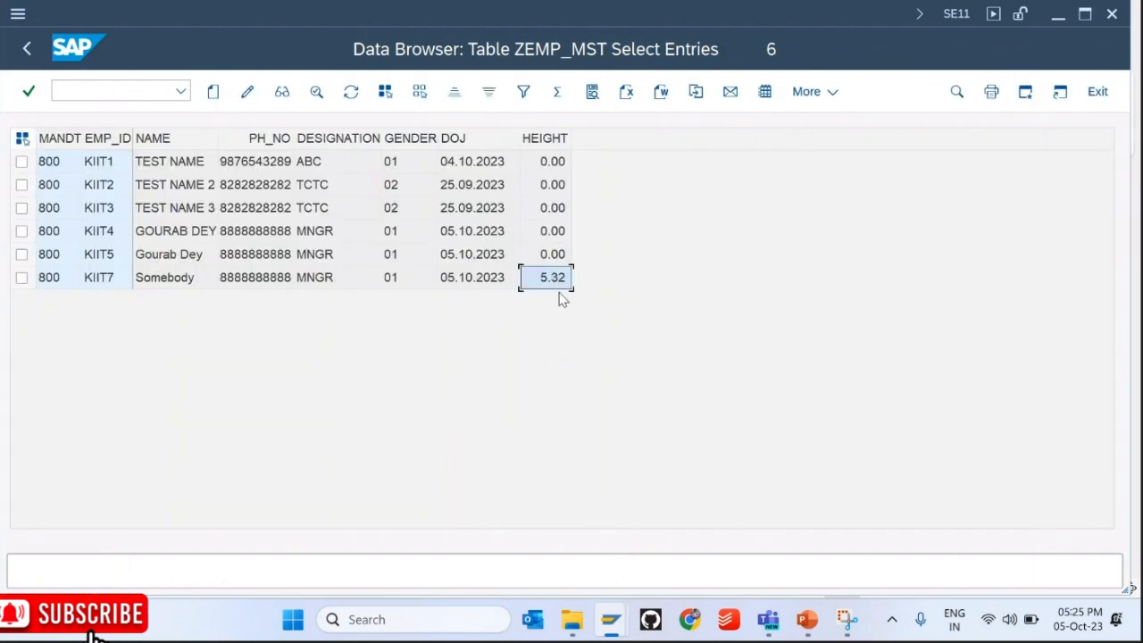
{"action": "left_click", "coordinate": [560, 161]}
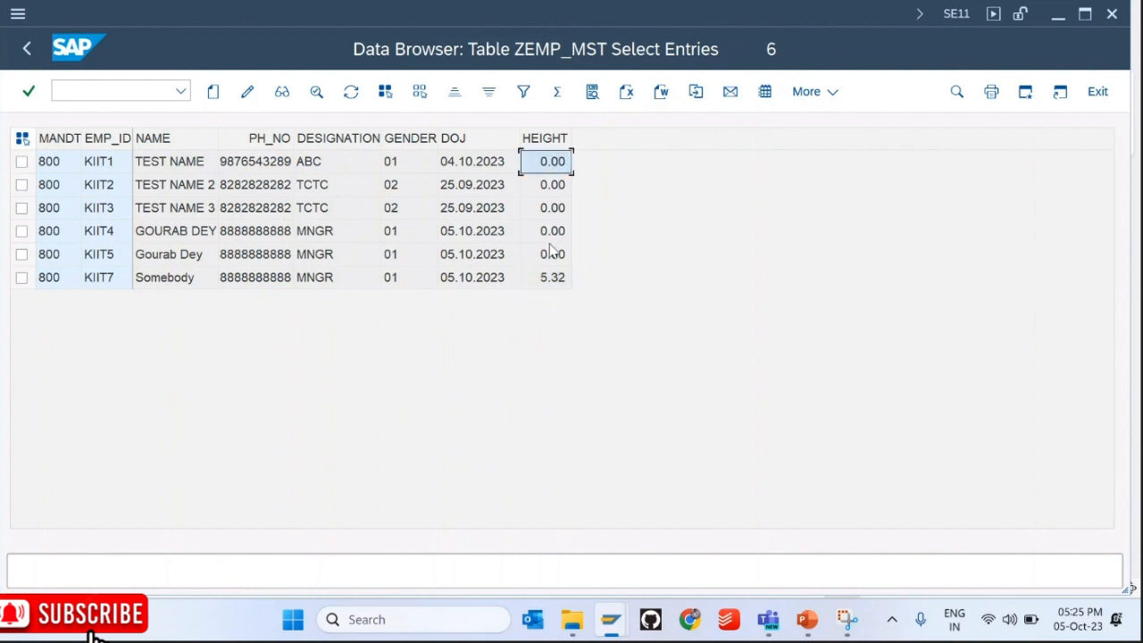
{"action": "left_click", "coordinate": [553, 253]}
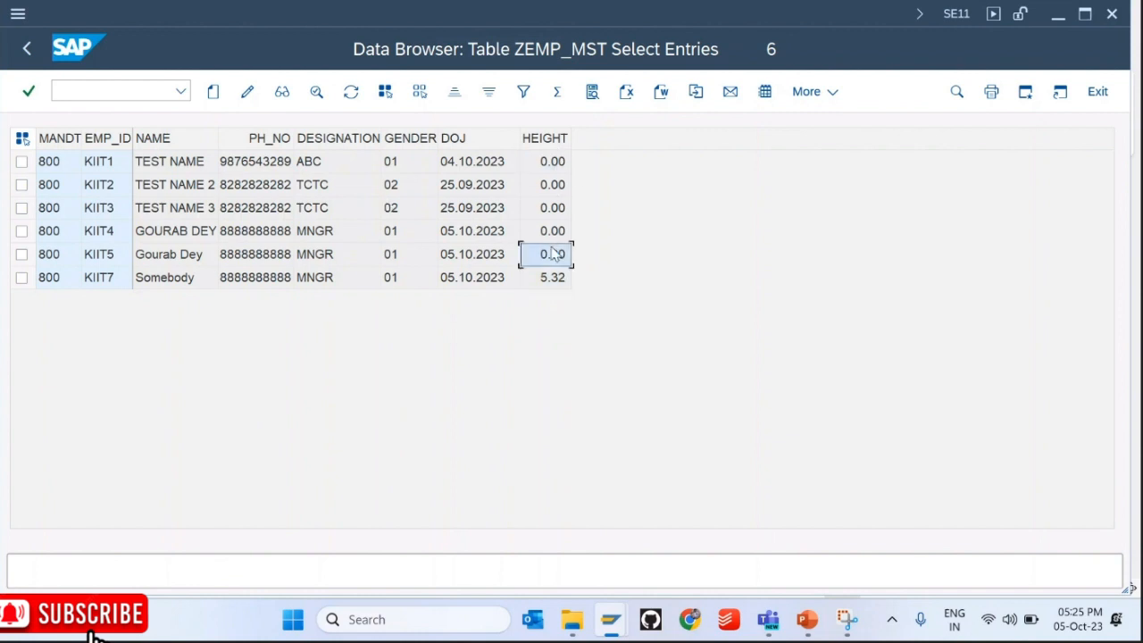
{"action": "left_click", "coordinate": [553, 161]}
{"action": "left_click", "coordinate": [552, 185]}
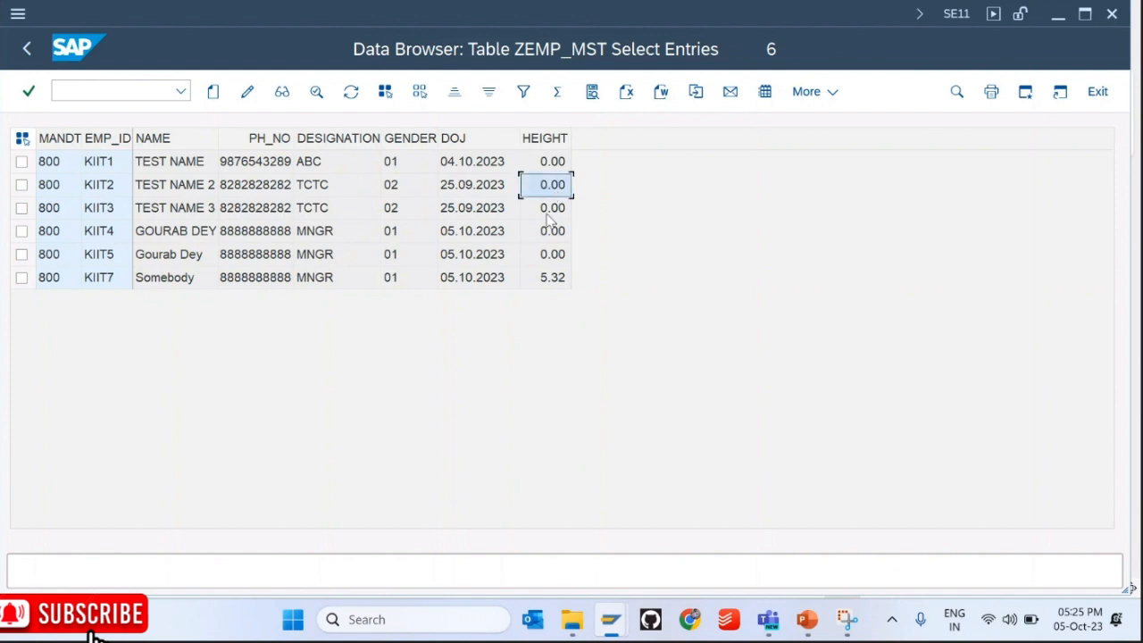
{"action": "left_click", "coordinate": [548, 214]}
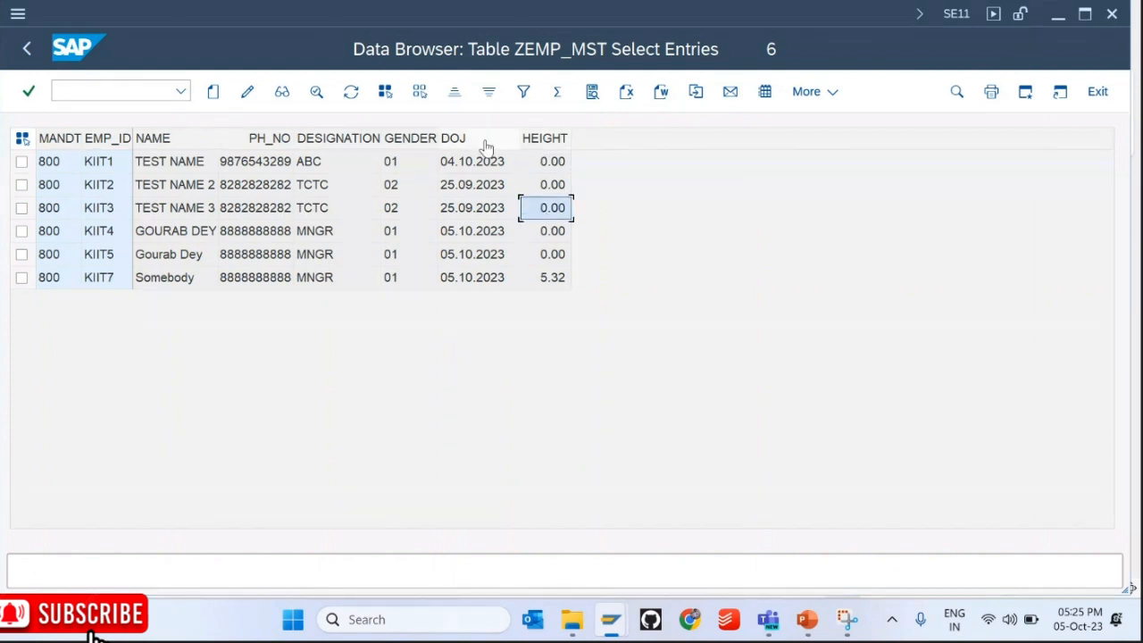
{"action": "left_click_drag", "start_coordinate": [30, 175], "coordinate": [23, 256]}
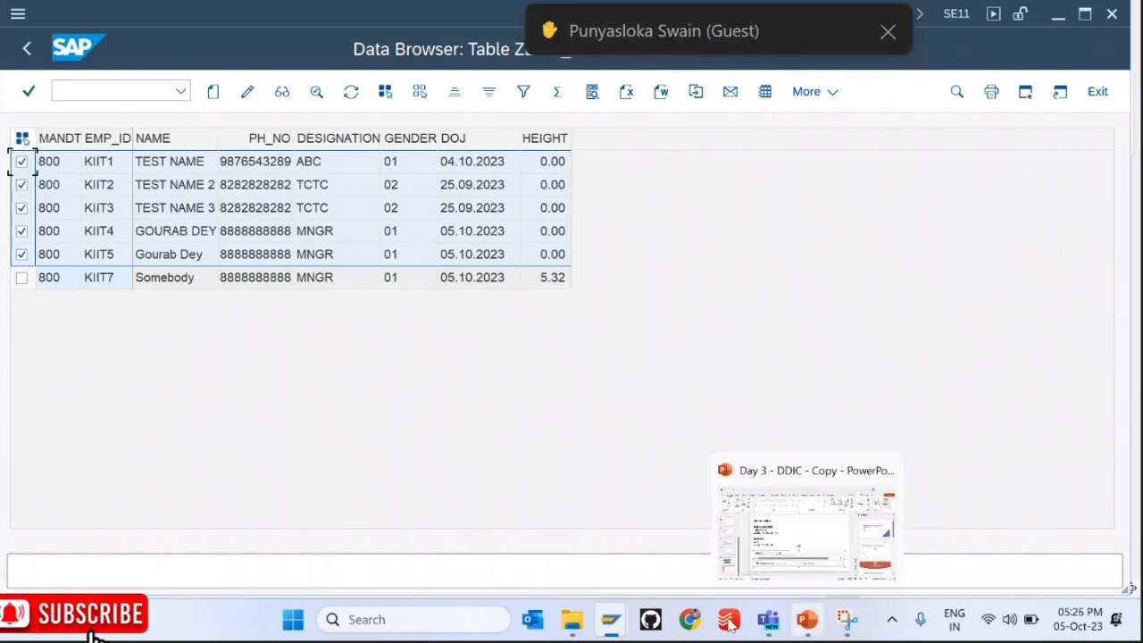
Step: Open the SU3 user profile in a new session with /osu3
{"action": "mouse_move", "coordinate": [609, 618]}
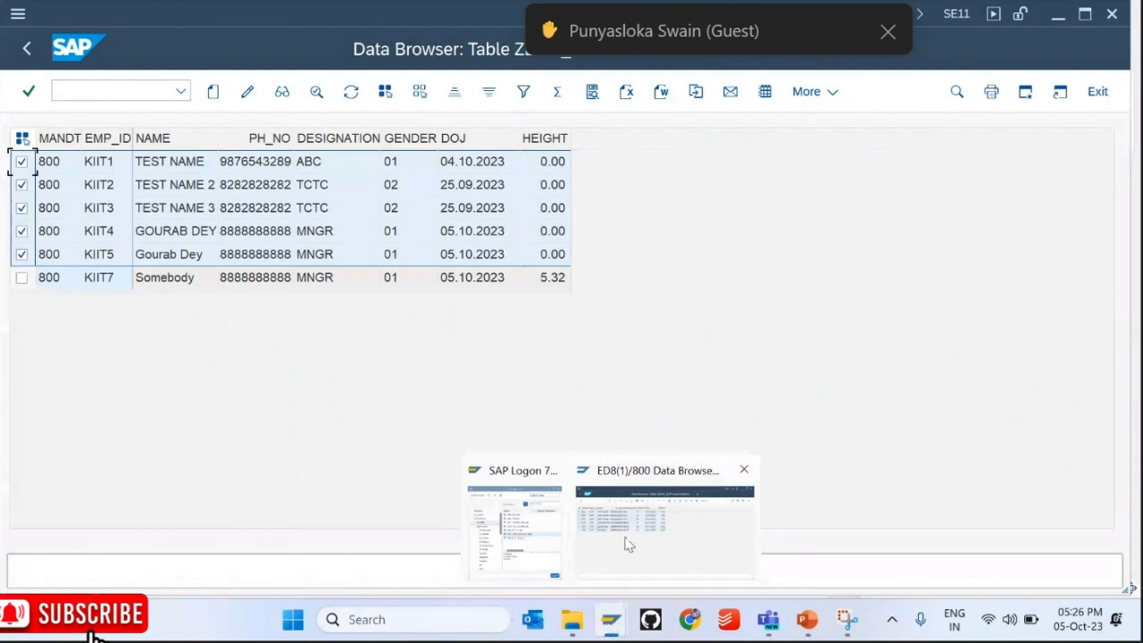
{"action": "left_click", "coordinate": [632, 536]}
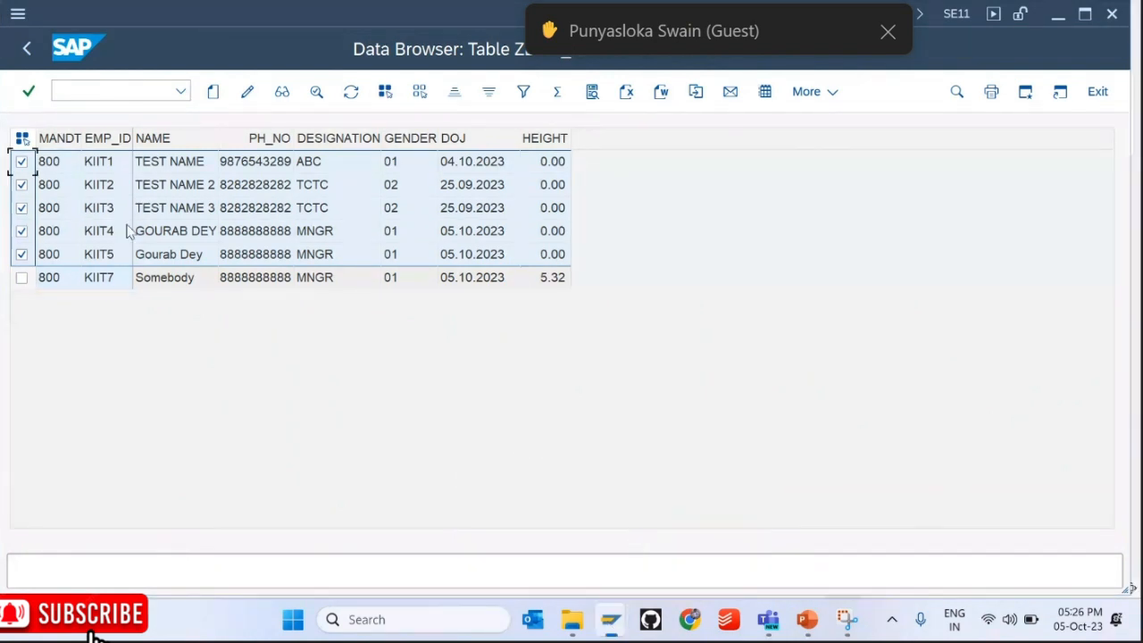
{"action": "left_click", "coordinate": [56, 85]}
{"action": "type", "text": "/osu3"}
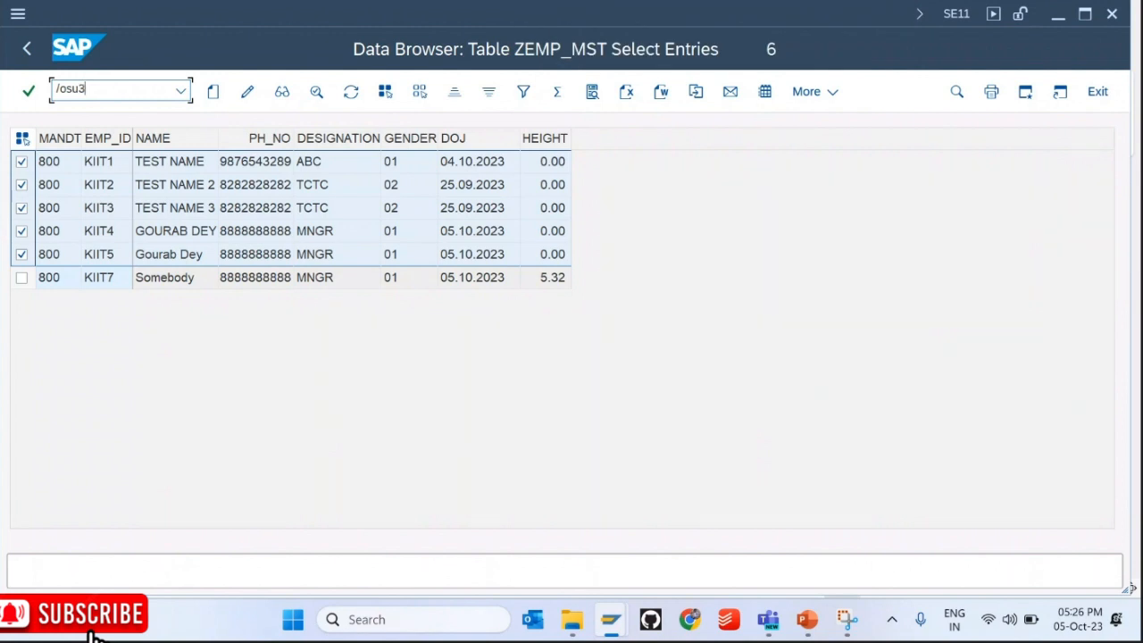
{"action": "key", "text": "Return"}
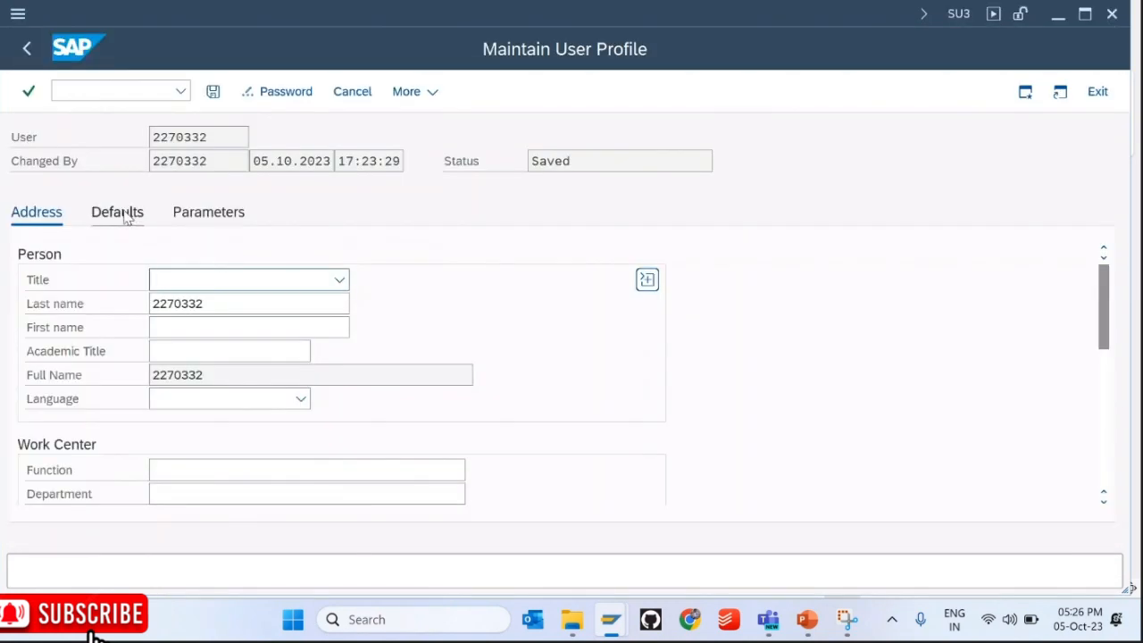
Step: Review the Defaults decimal notation choices, keeping X 1,234,567.89, then return to the data browser
{"action": "left_click", "coordinate": [124, 213]}
{"action": "left_click", "coordinate": [310, 303]}
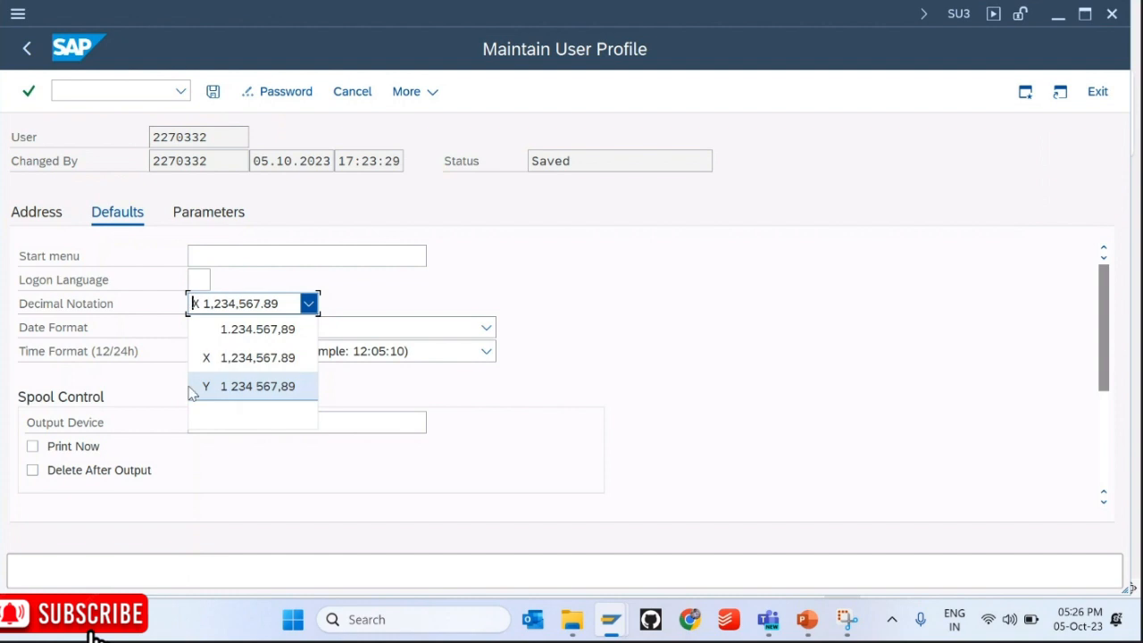
{"action": "left_click", "coordinate": [239, 370]}
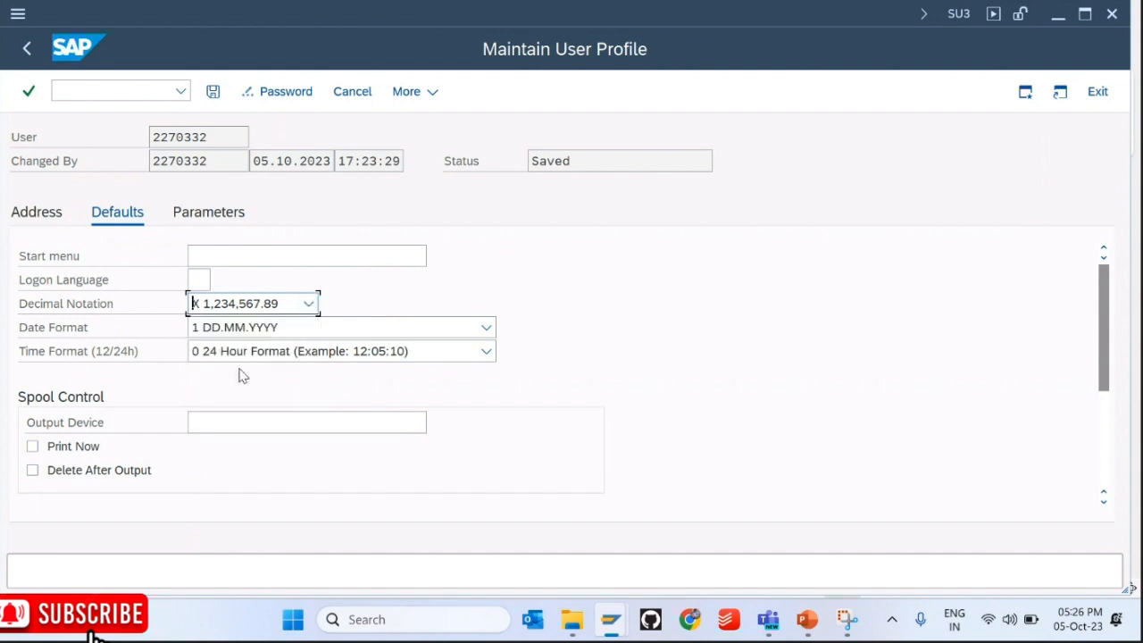
{"action": "left_click", "coordinate": [308, 304]}
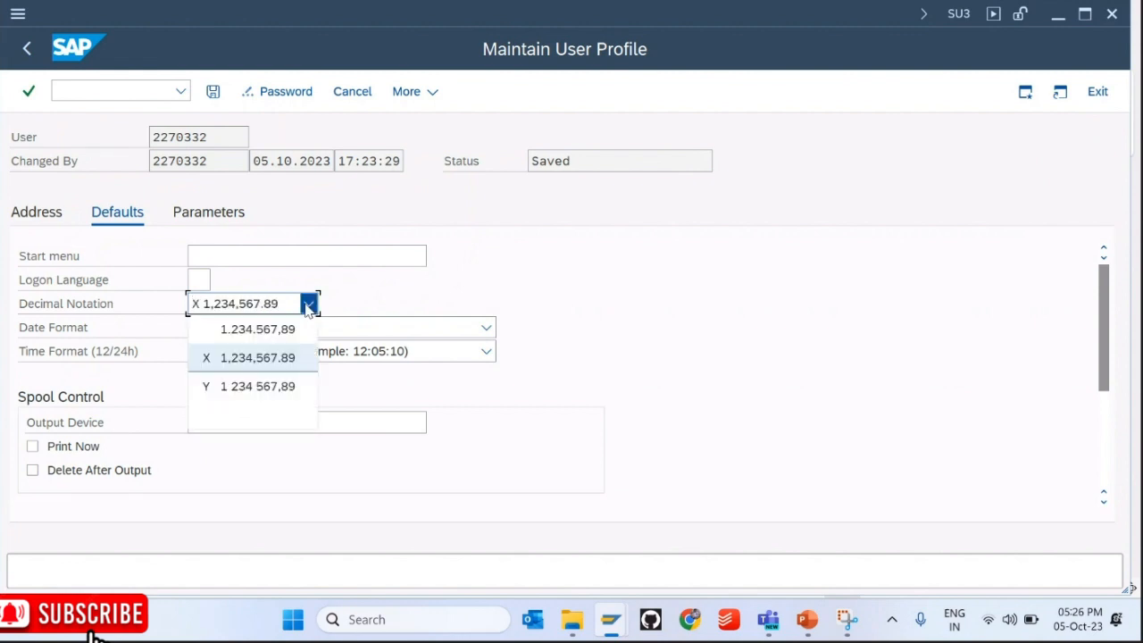
{"action": "left_click", "coordinate": [207, 368]}
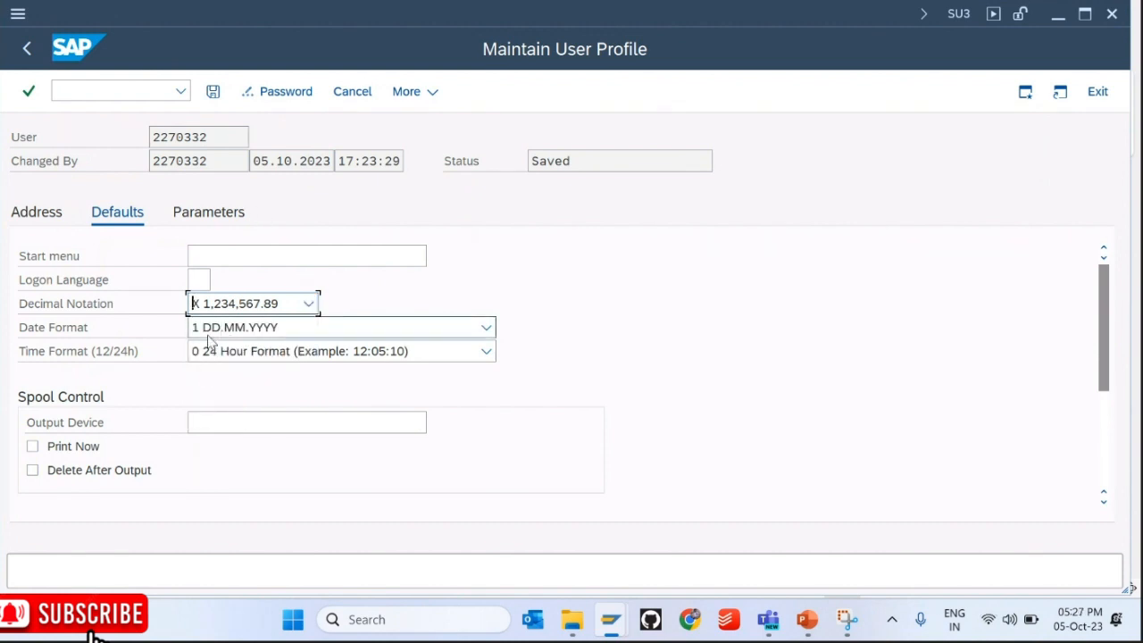
{"action": "left_click", "coordinate": [287, 307]}
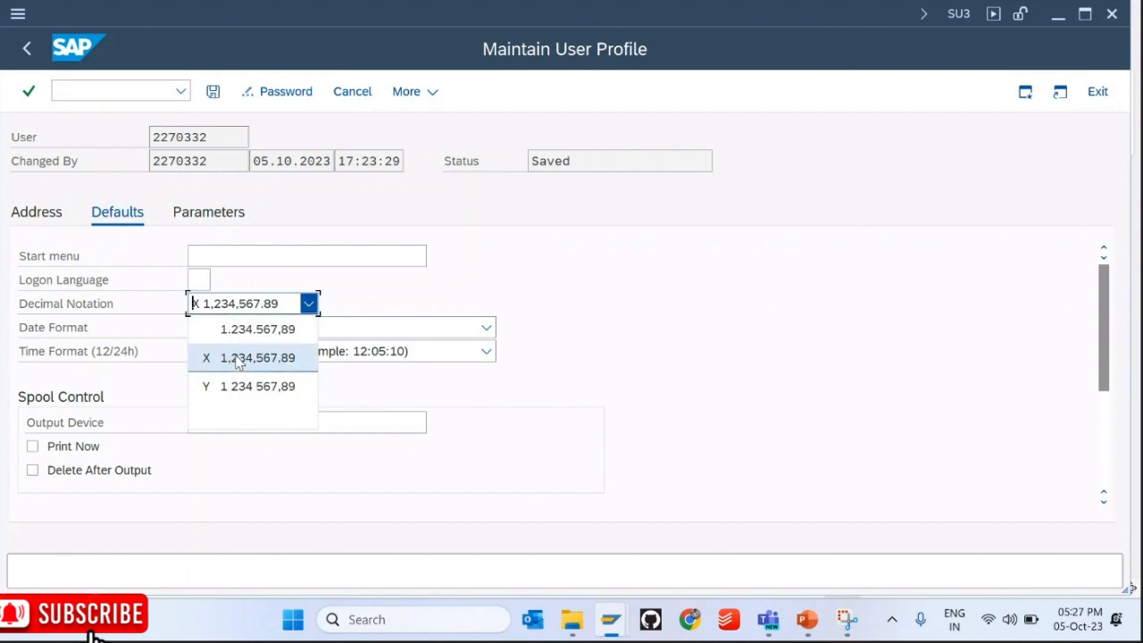
{"action": "left_click", "coordinate": [287, 364]}
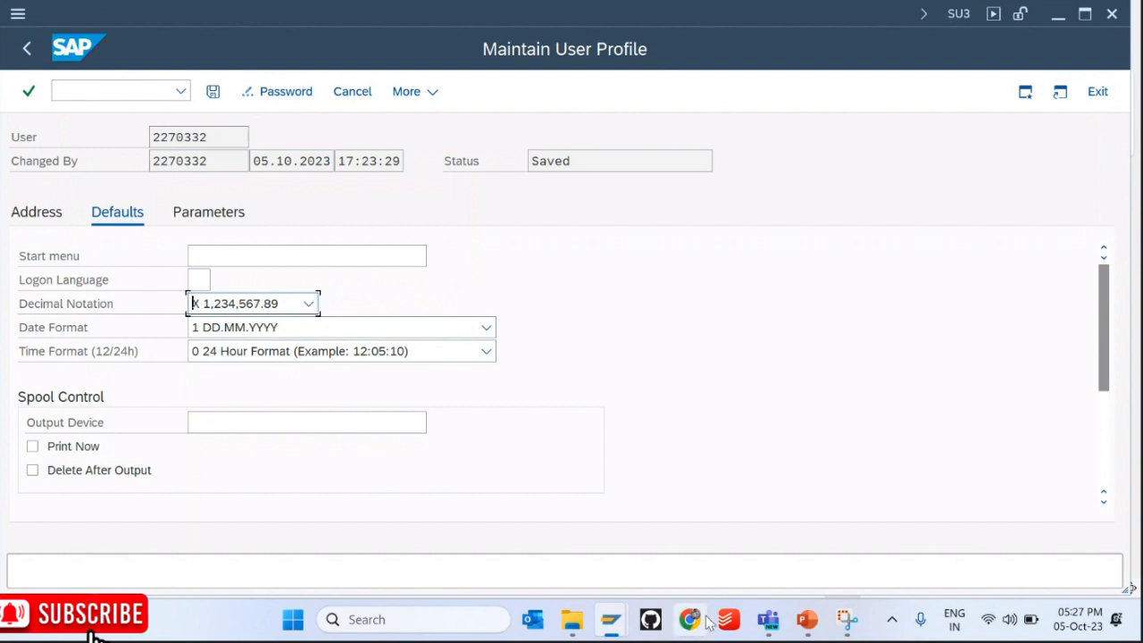
{"action": "mouse_move", "coordinate": [771, 623]}
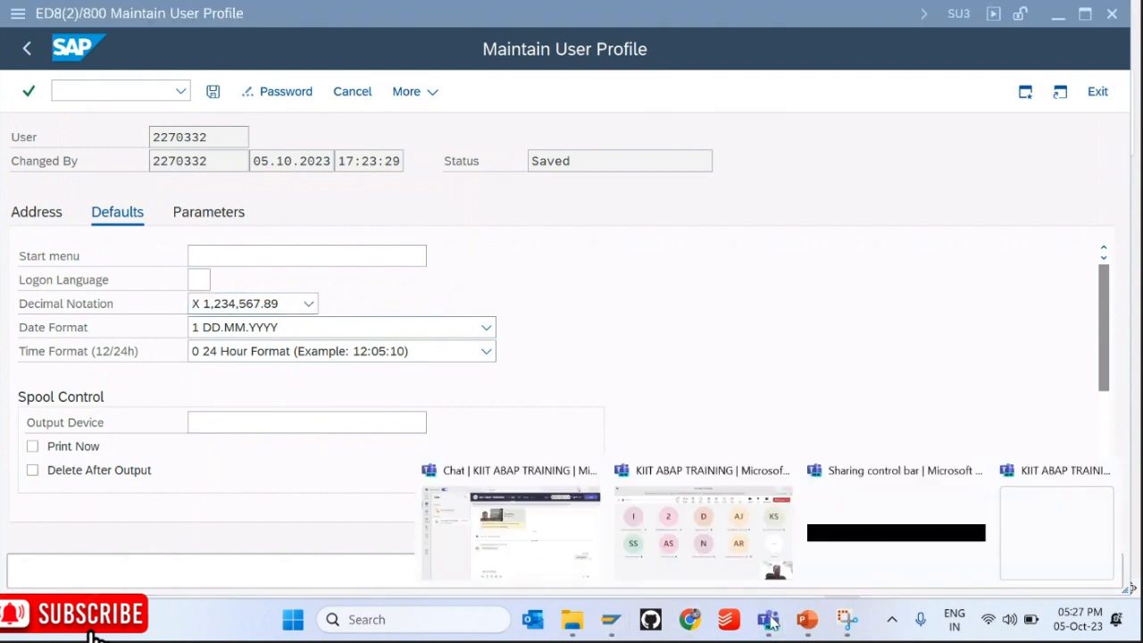
{"action": "left_click", "coordinate": [693, 408]}
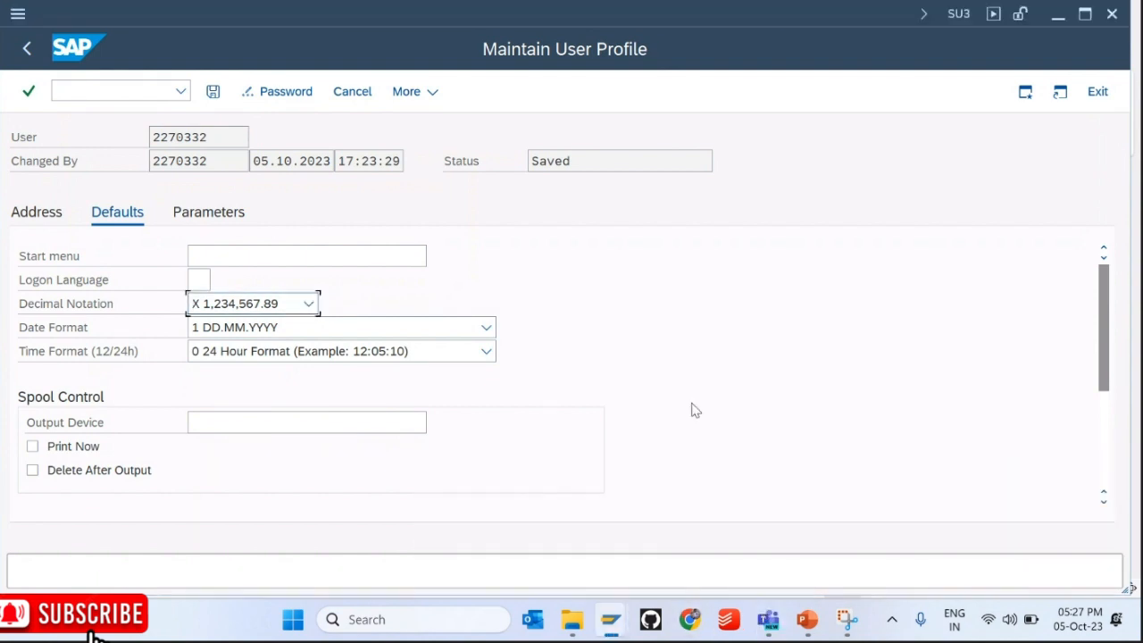
{"action": "left_click", "coordinate": [310, 304]}
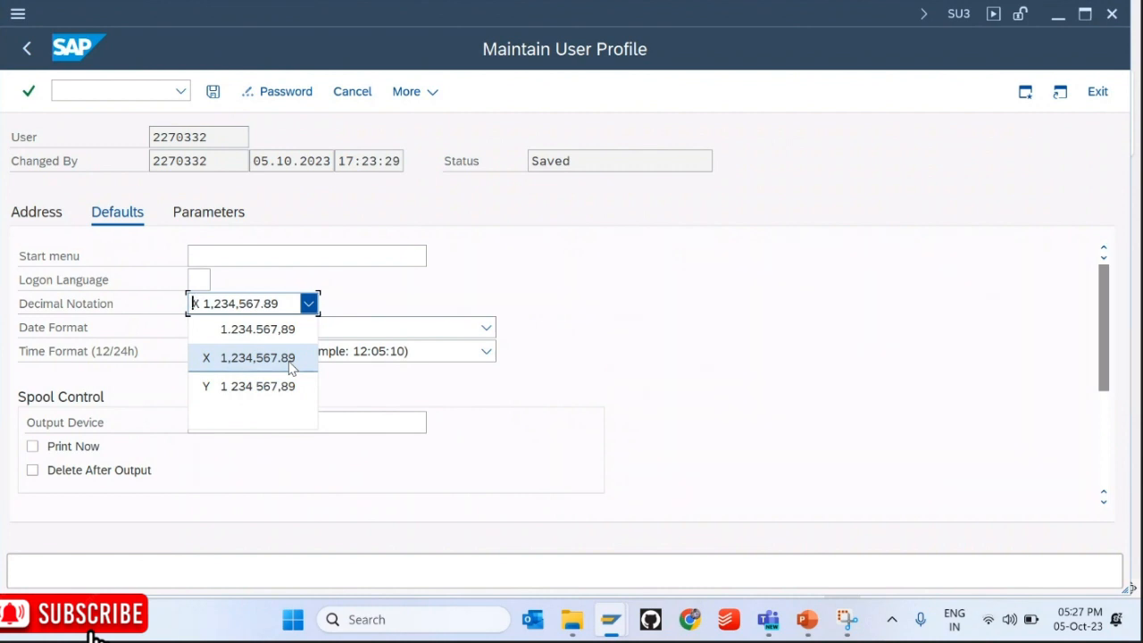
{"action": "mouse_move", "coordinate": [611, 618]}
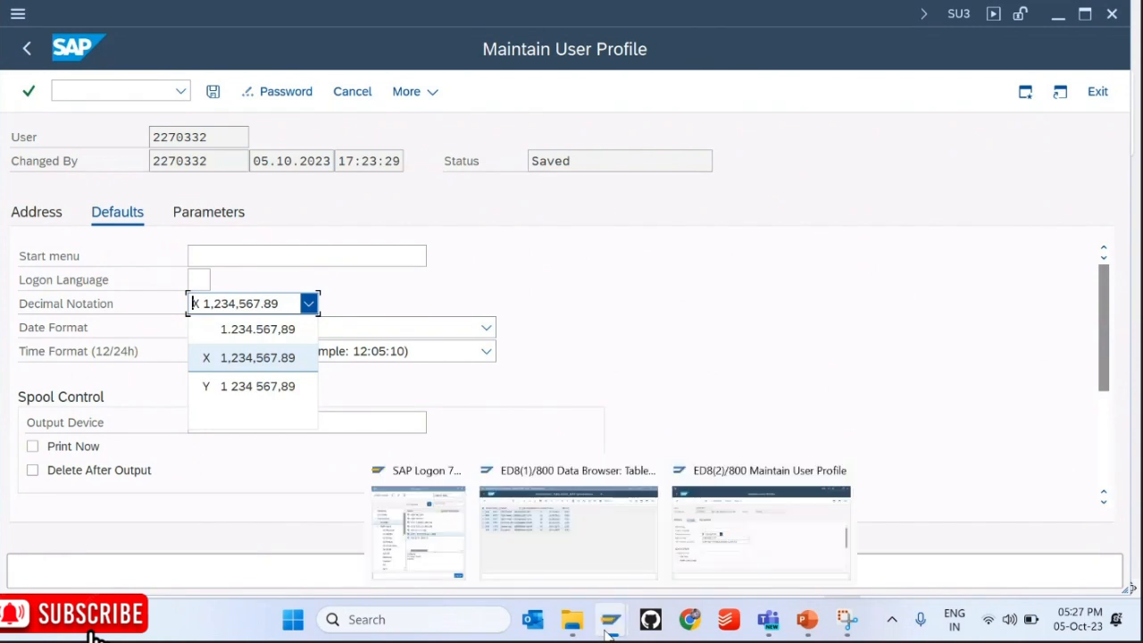
{"action": "left_click", "coordinate": [597, 558]}
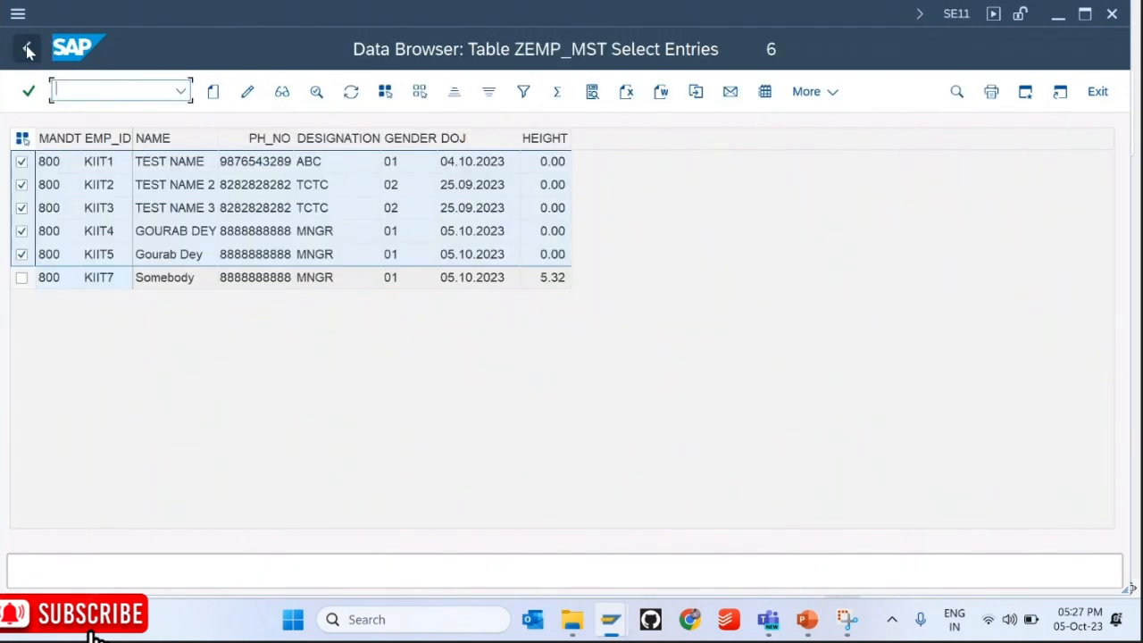
Step: Go back to the ZEMP_MST table and drill into ZEMP_HEIGHT and its domain ZEMP_D_HEIGHT
{"action": "left_click", "coordinate": [27, 52]}
{"action": "left_click", "coordinate": [28, 52]}
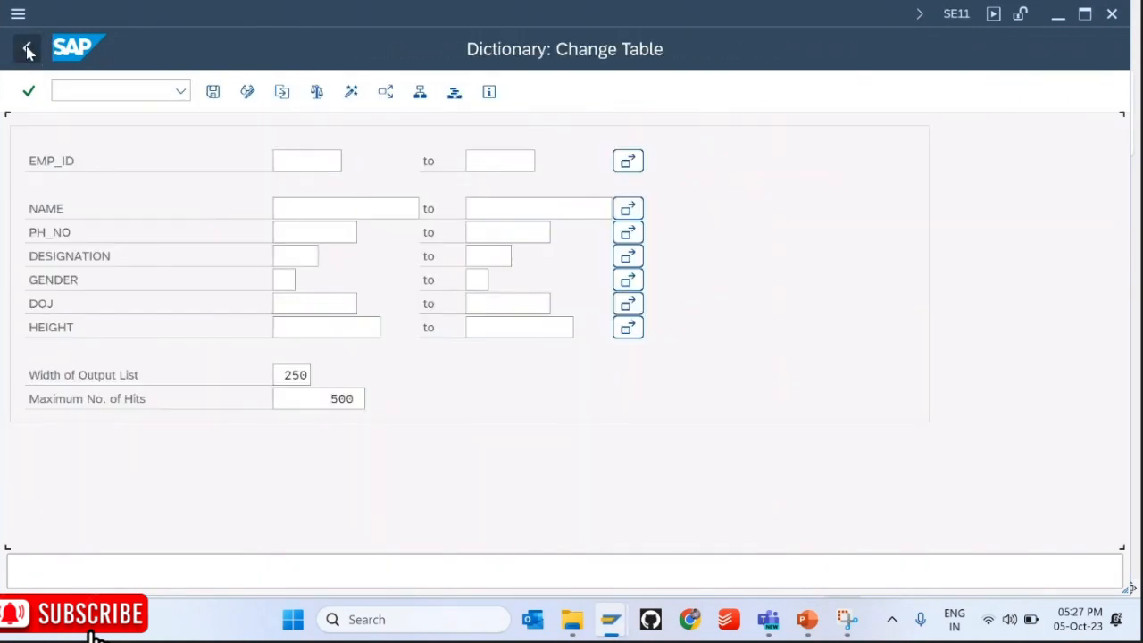
{"action": "left_click", "coordinate": [272, 451]}
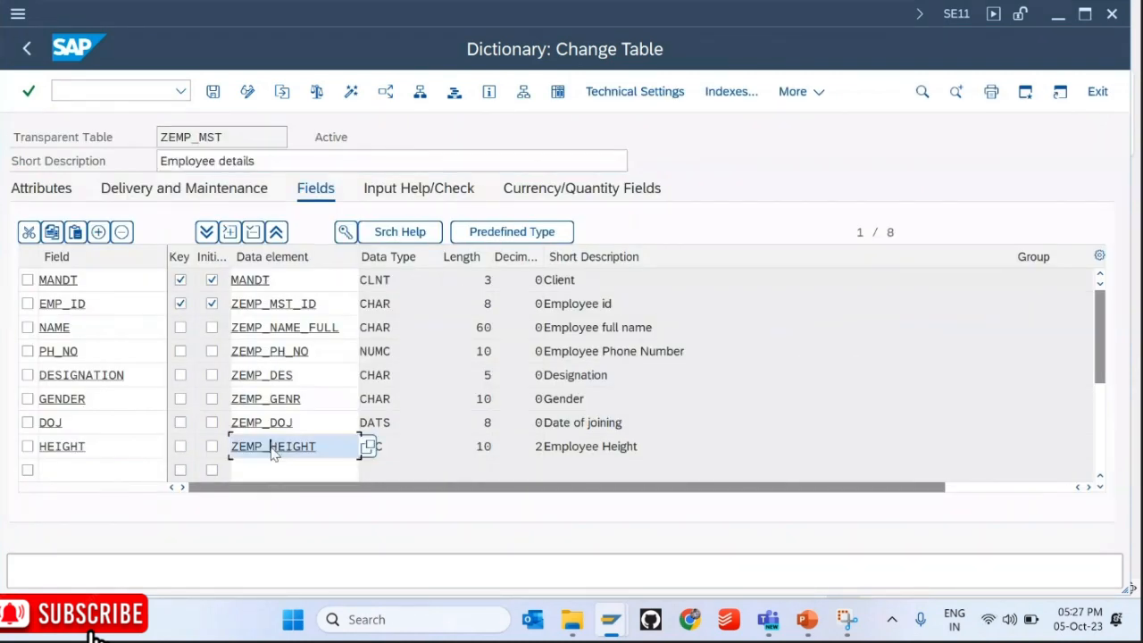
{"action": "double_click", "coordinate": [273, 446]}
{"action": "double_click", "coordinate": [277, 259]}
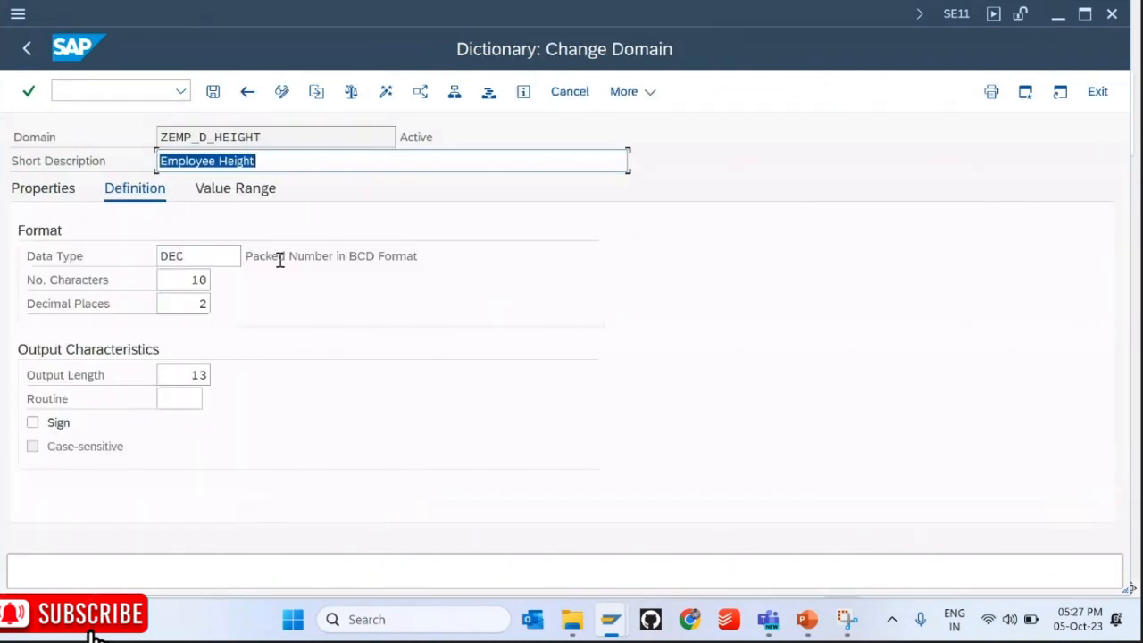
Step: Highlight the domain's DEC data type, 10 characters and 2 decimal places
{"action": "left_click_drag", "start_coordinate": [176, 256], "coordinate": [156, 255]}
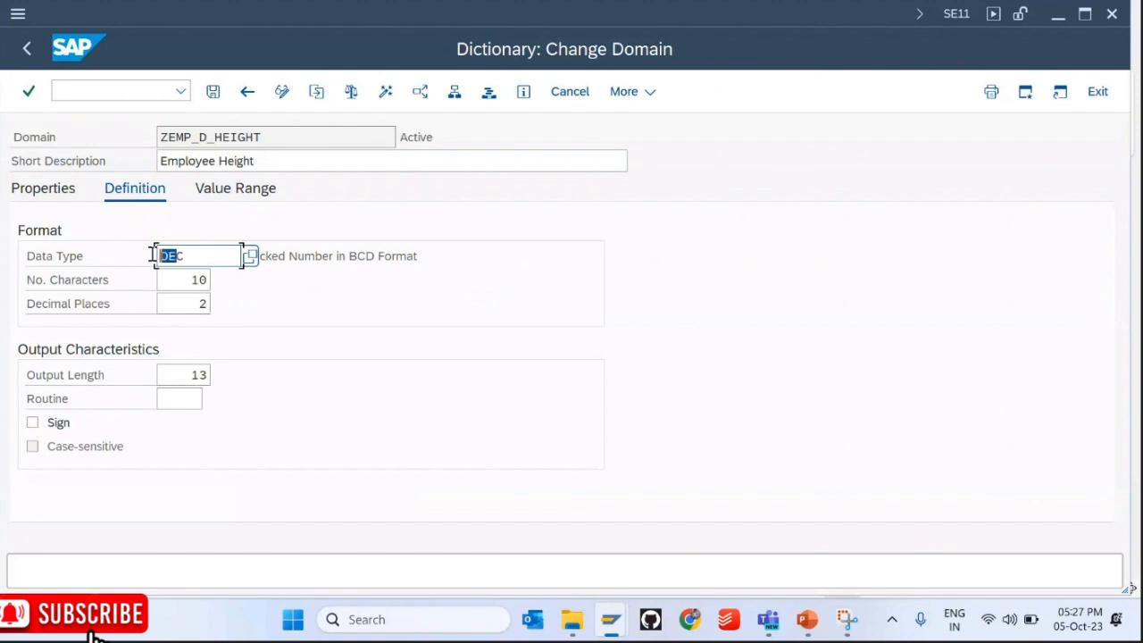
{"action": "double_click", "coordinate": [196, 279]}
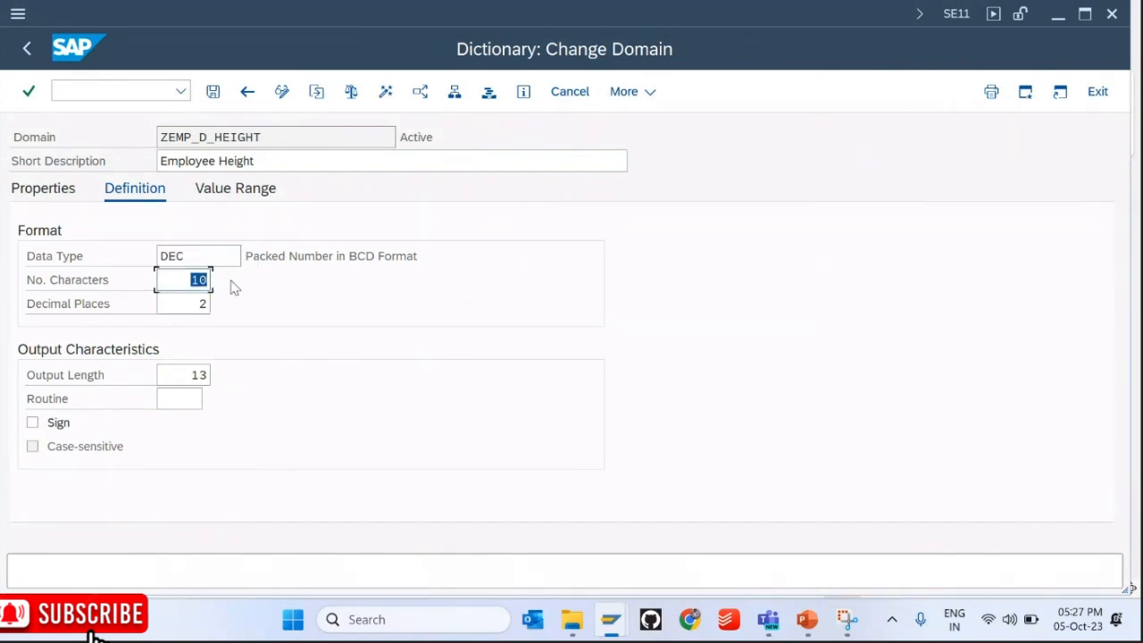
{"action": "double_click", "coordinate": [202, 304]}
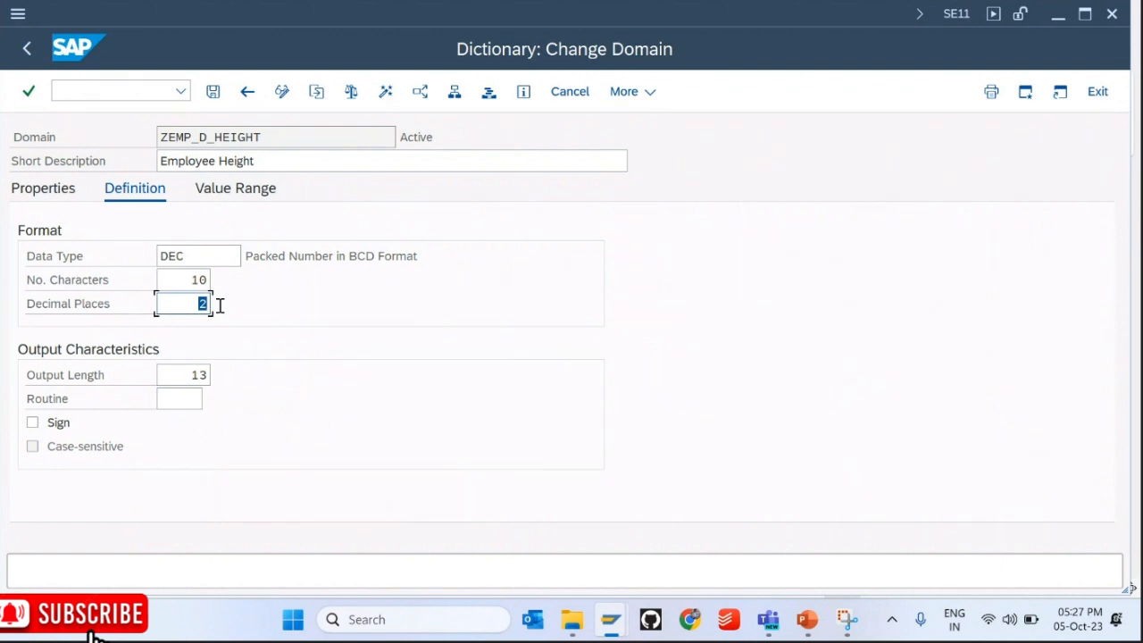
{"action": "left_click", "coordinate": [185, 257]}
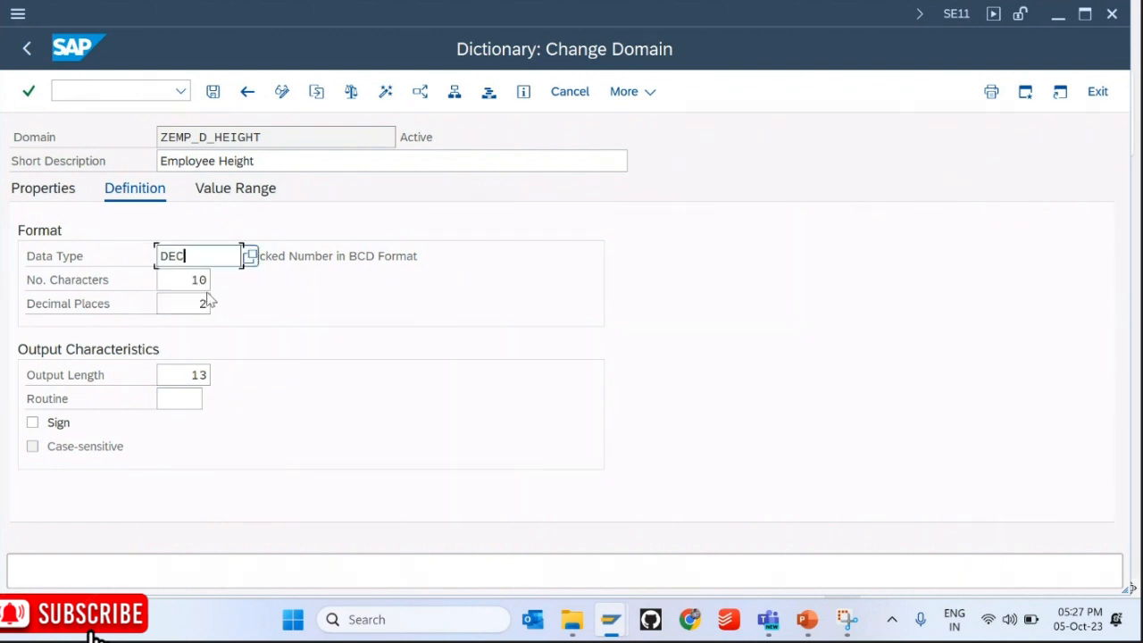
{"action": "left_click", "coordinate": [200, 303]}
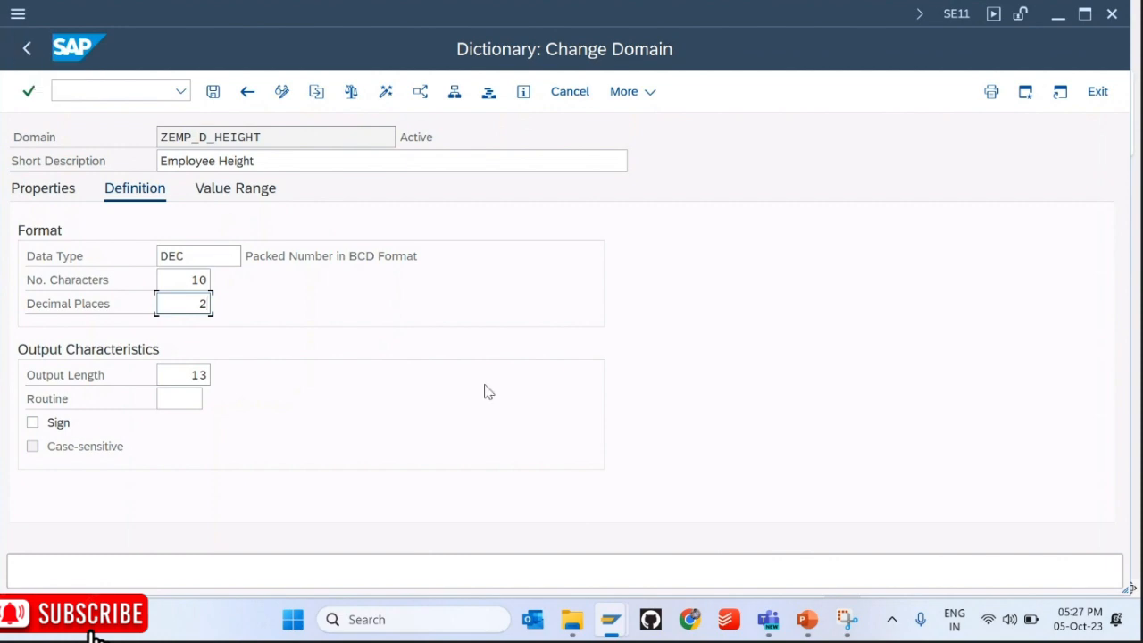
Step: Glance at the PowerPoint slide and profile window, then return to the height domain
{"action": "mouse_move", "coordinate": [809, 595]}
{"action": "left_click", "coordinate": [806, 619]}
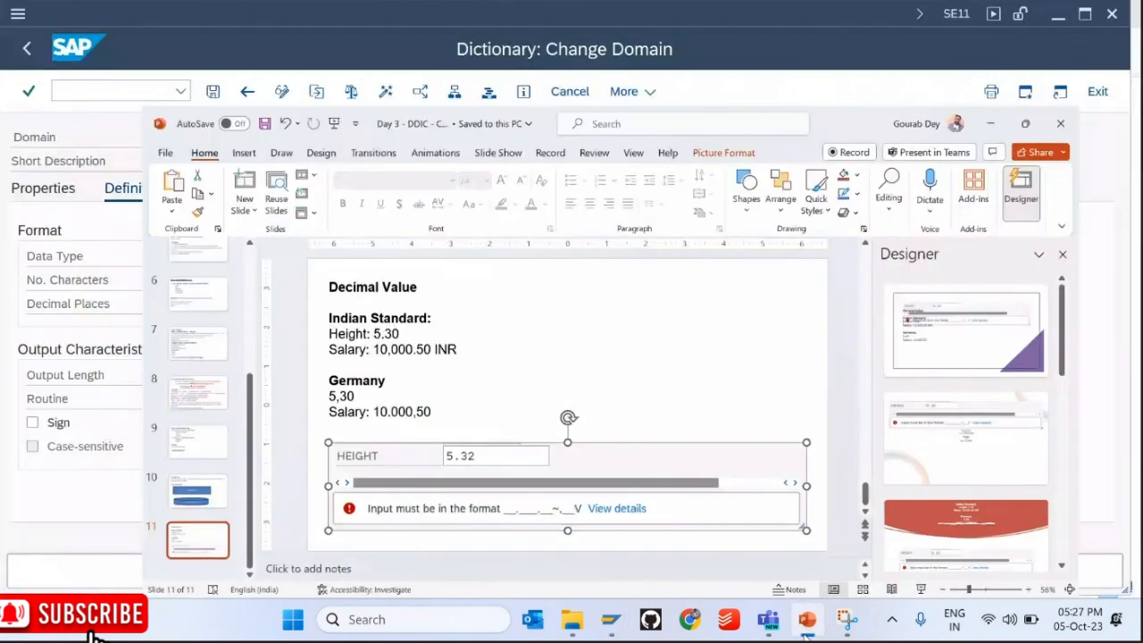
{"action": "left_click", "coordinate": [806, 619]}
{"action": "mouse_move", "coordinate": [611, 619]}
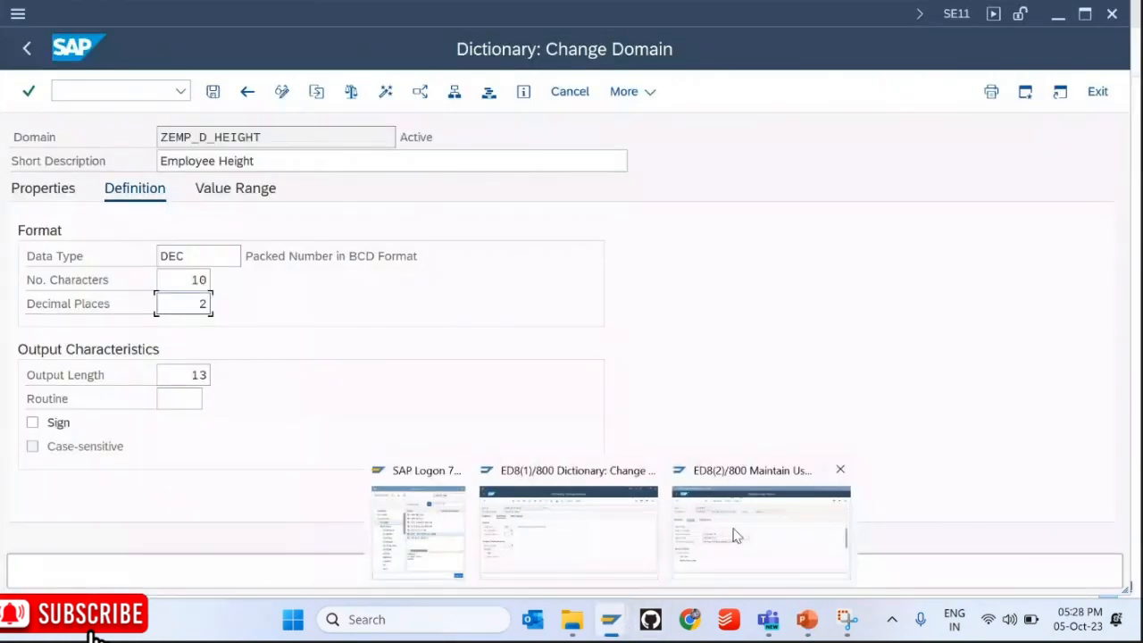
{"action": "left_click", "coordinate": [759, 523]}
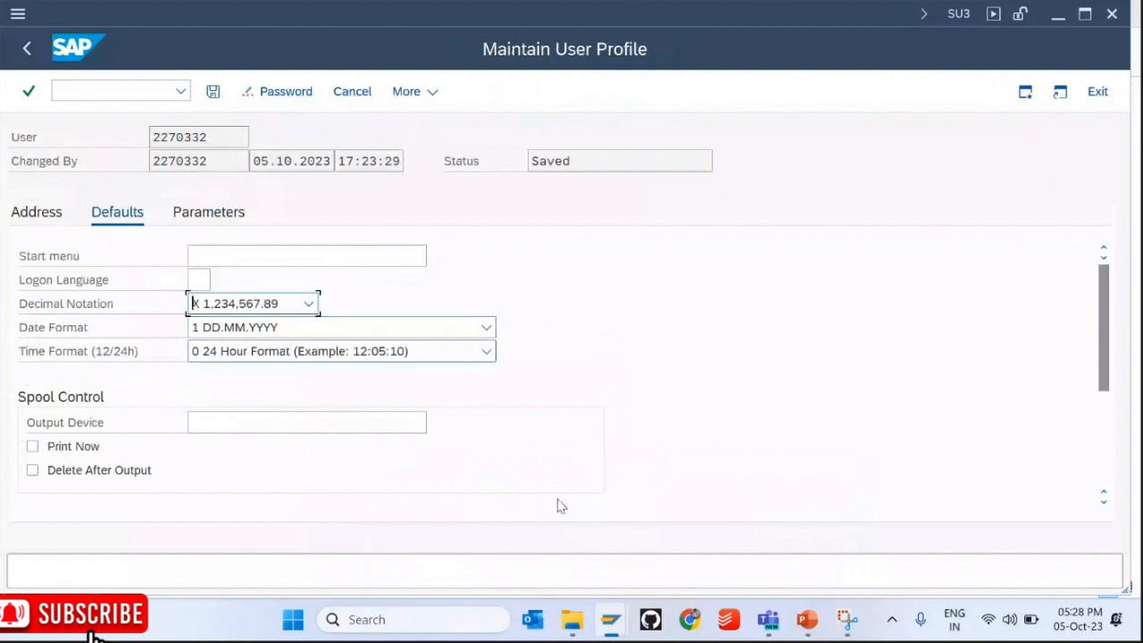
{"action": "mouse_move", "coordinate": [611, 618]}
{"action": "left_click", "coordinate": [544, 536]}
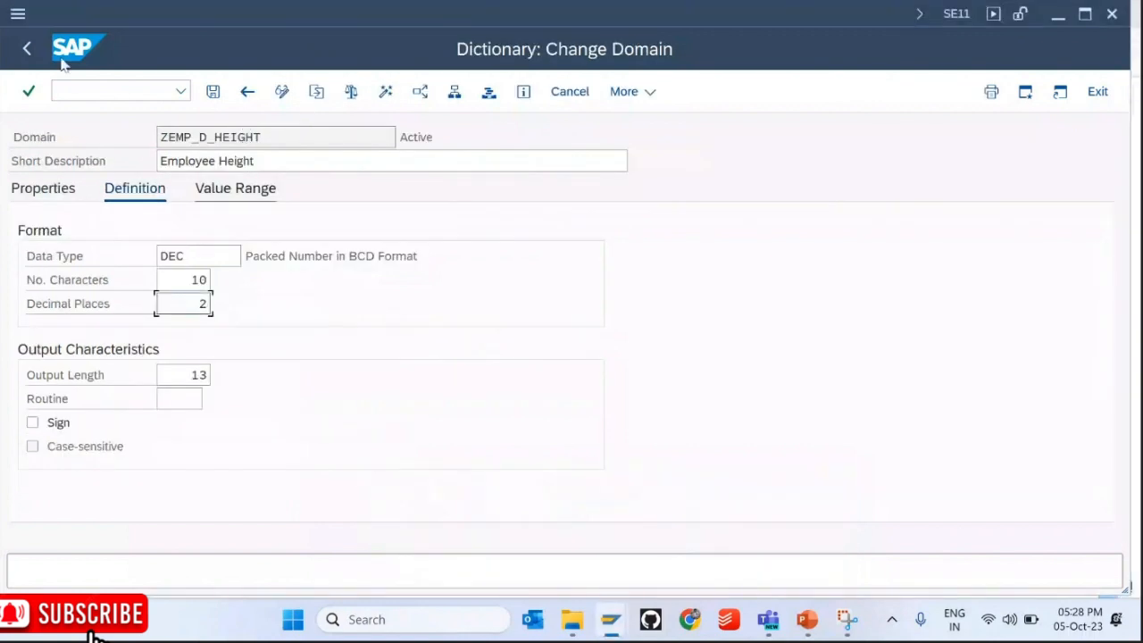
Step: Go back to the ZEMP_MST fields, reopen ZEMP_HEIGHT and ZEMP_D_HEIGHT, then return to the field list
{"action": "left_click", "coordinate": [30, 52]}
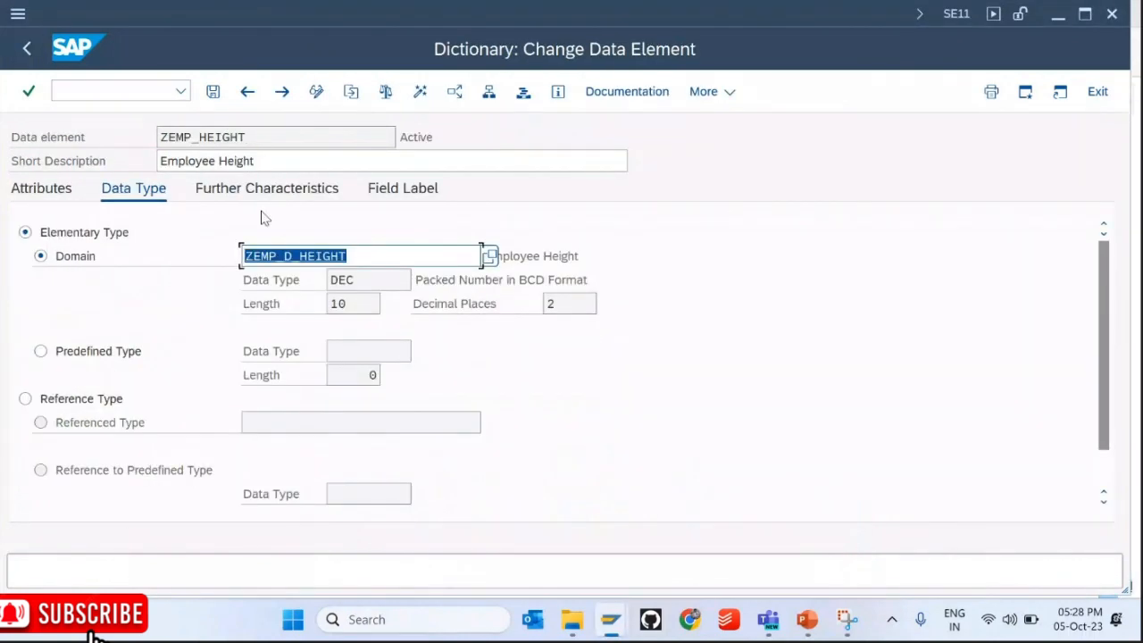
{"action": "left_click", "coordinate": [27, 49]}
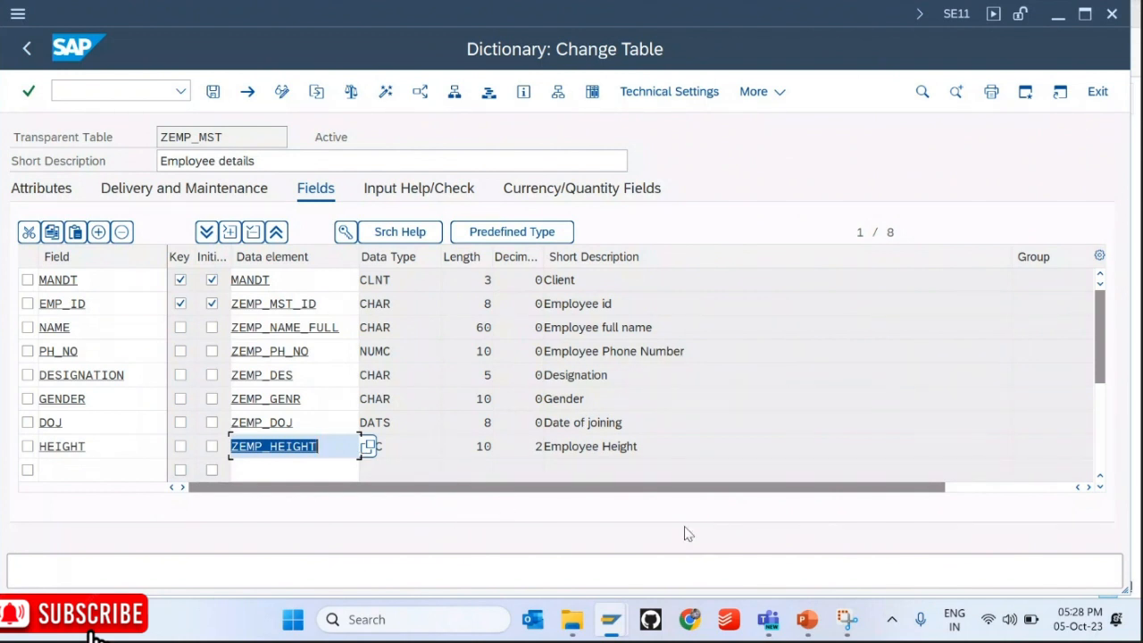
{"action": "double_click", "coordinate": [317, 444]}
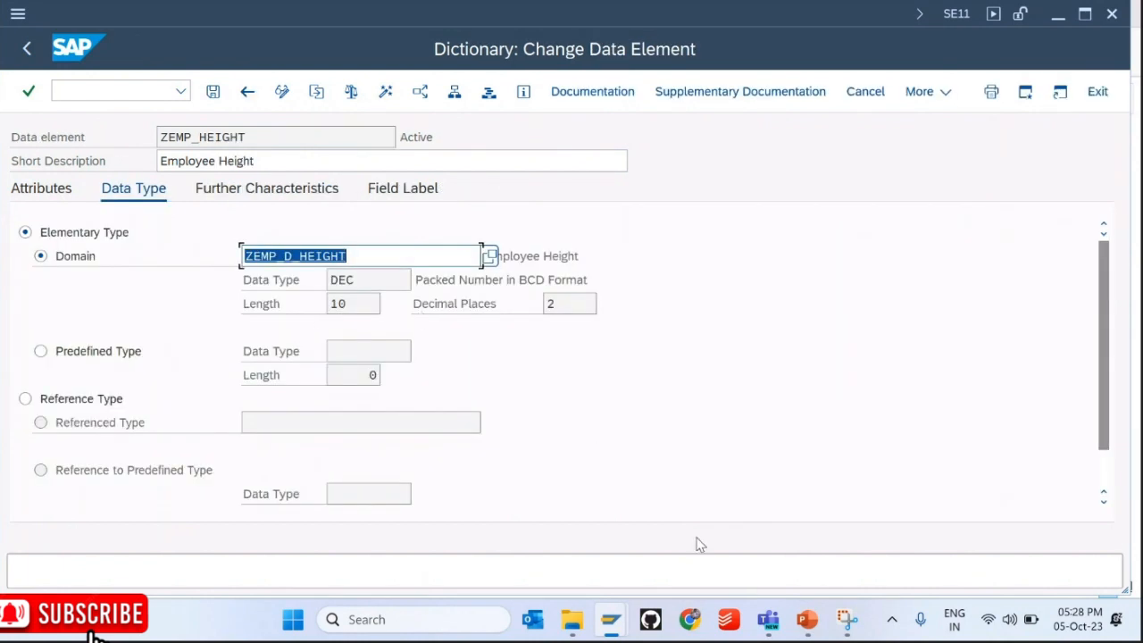
{"action": "double_click", "coordinate": [328, 255]}
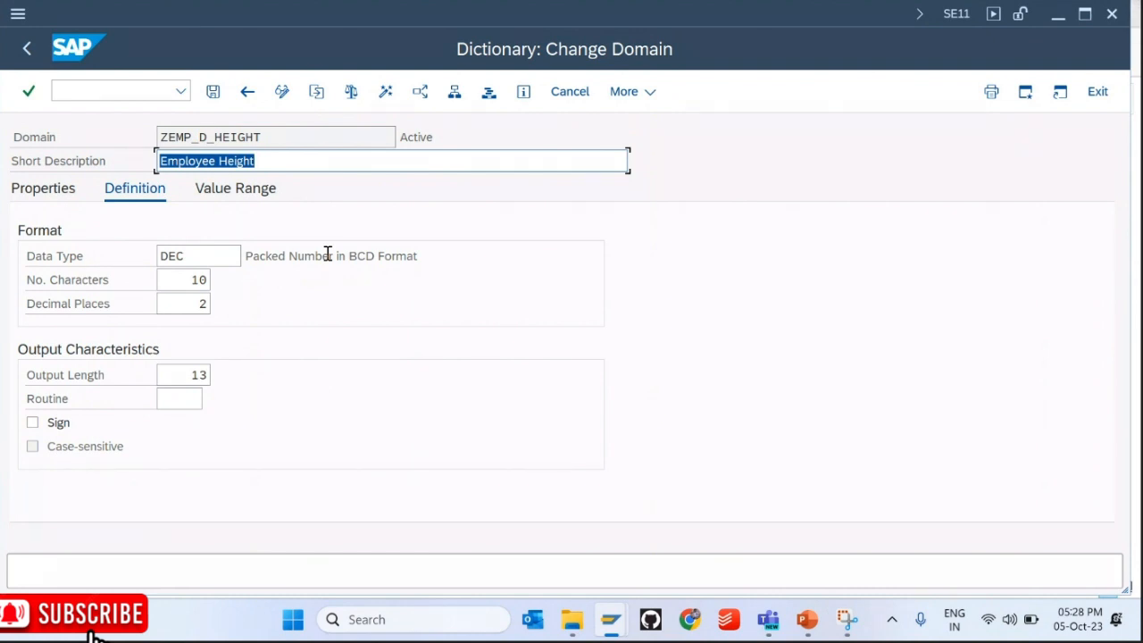
{"action": "key", "text": "F3"}
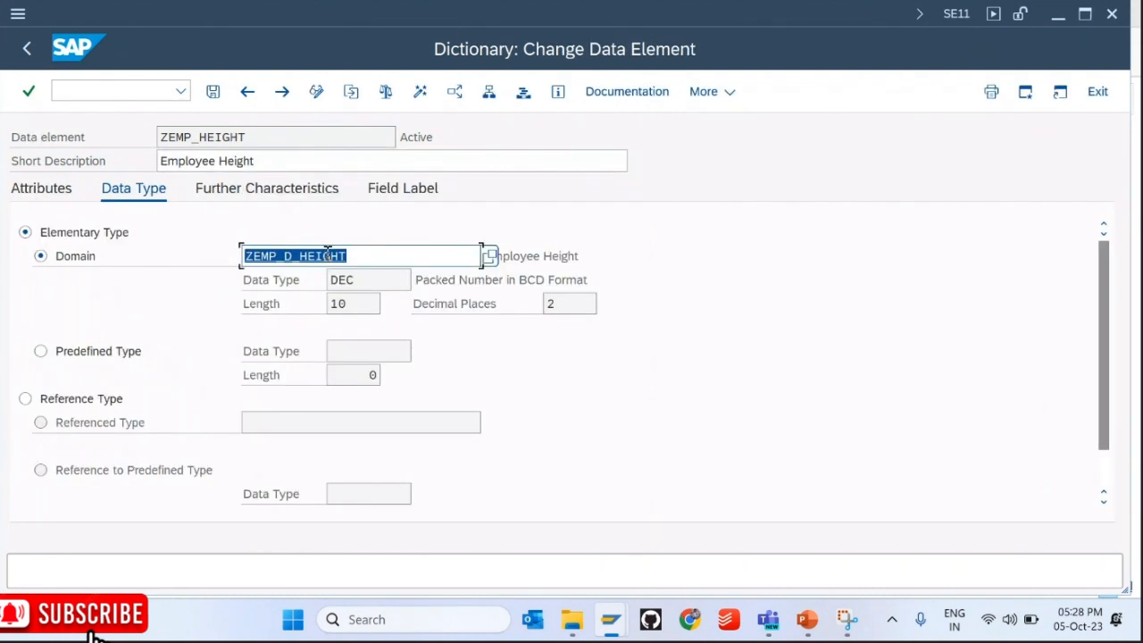
{"action": "left_click", "coordinate": [330, 258]}
{"action": "key", "text": "F3"}
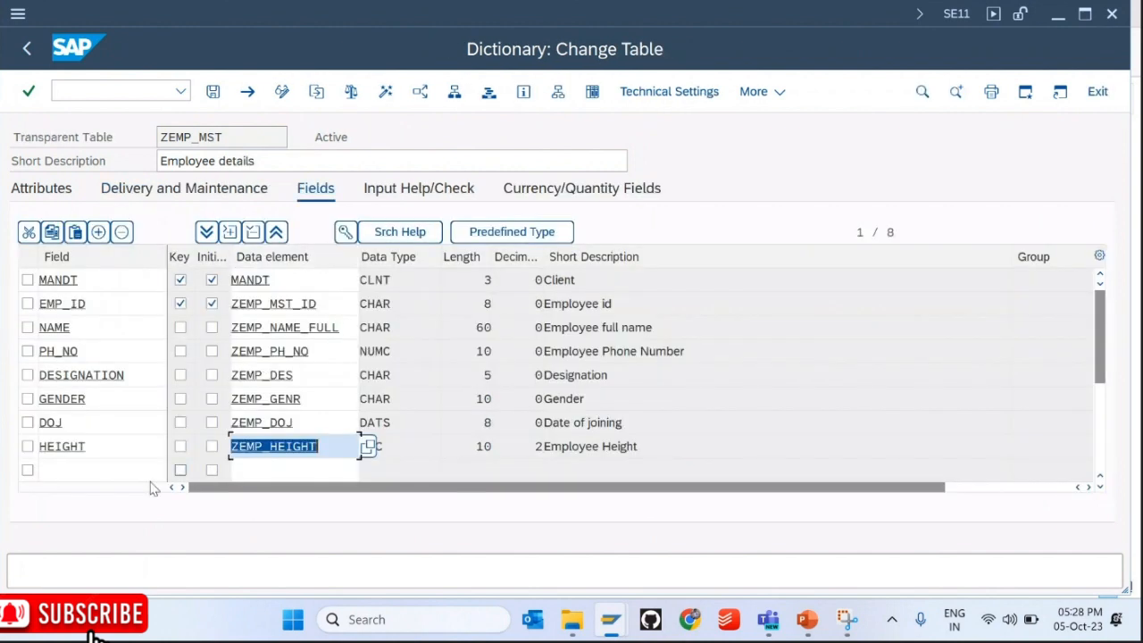
{"action": "left_click", "coordinate": [112, 471]}
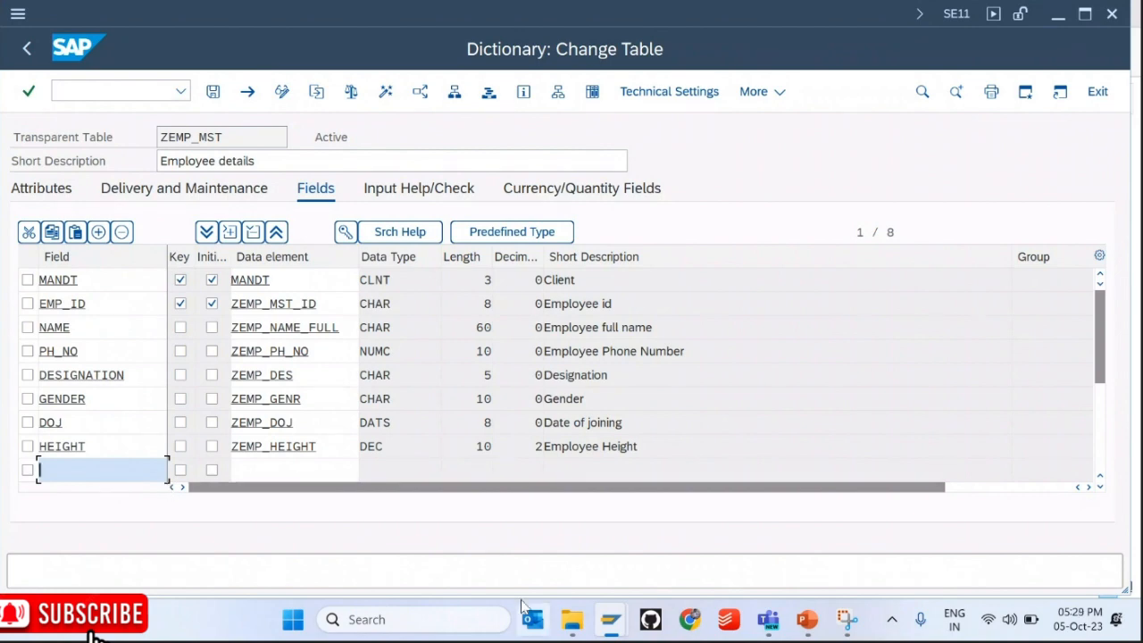
Step: Bring up the Teams meeting window and minimize it
{"action": "mouse_move", "coordinate": [769, 630]}
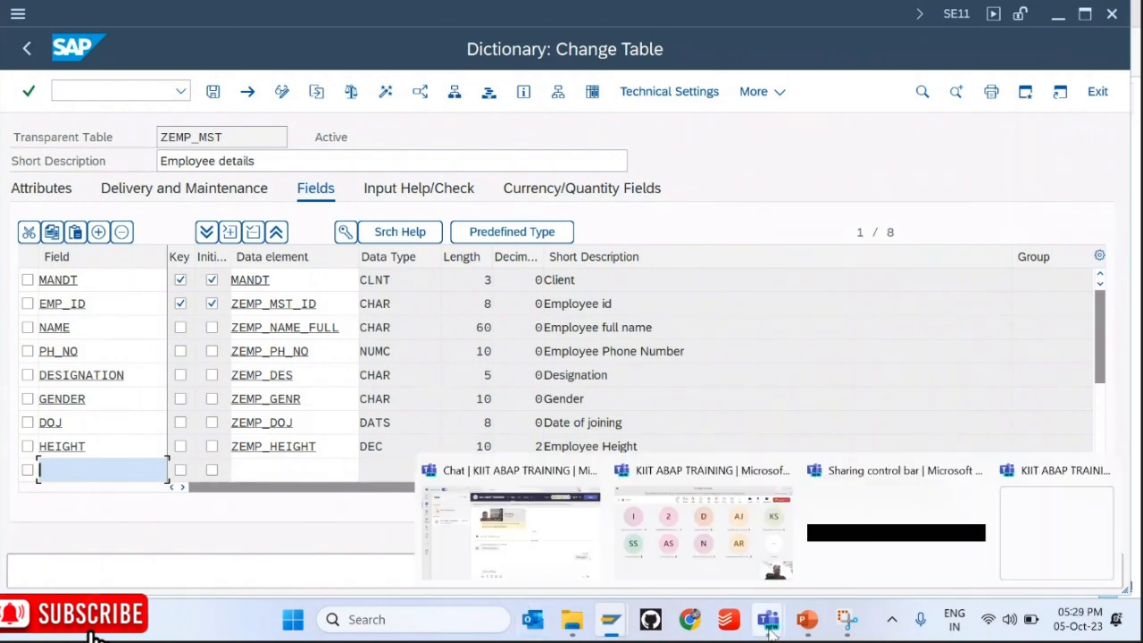
{"action": "left_click", "coordinate": [737, 543]}
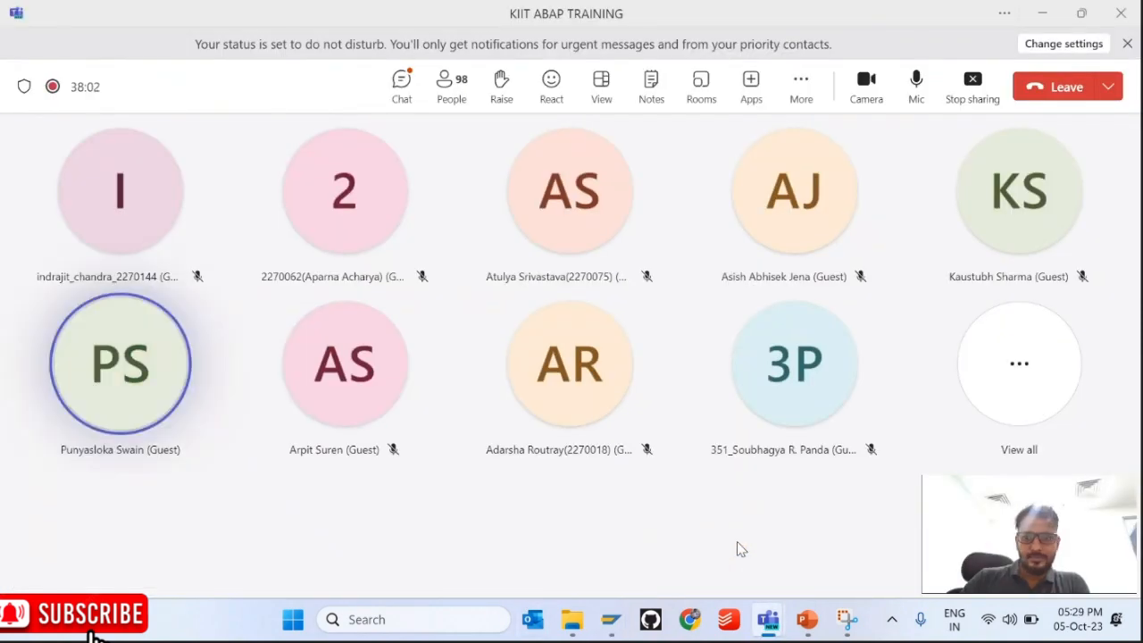
{"action": "left_click", "coordinate": [1045, 14]}
{"action": "mouse_move", "coordinate": [610, 634]}
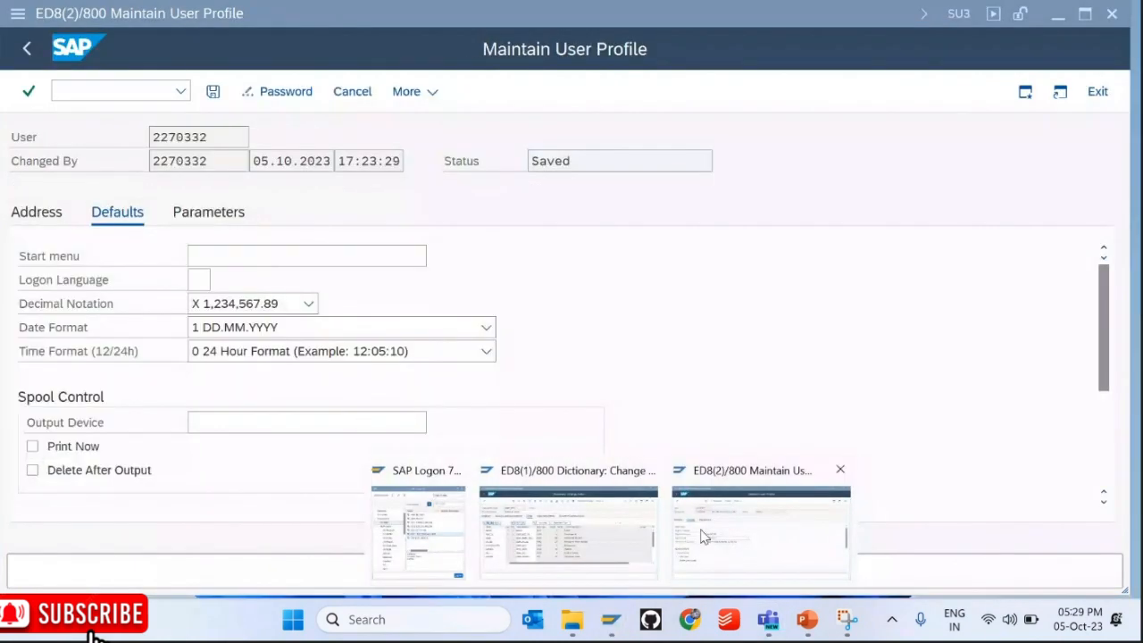
{"action": "left_click", "coordinate": [703, 536]}
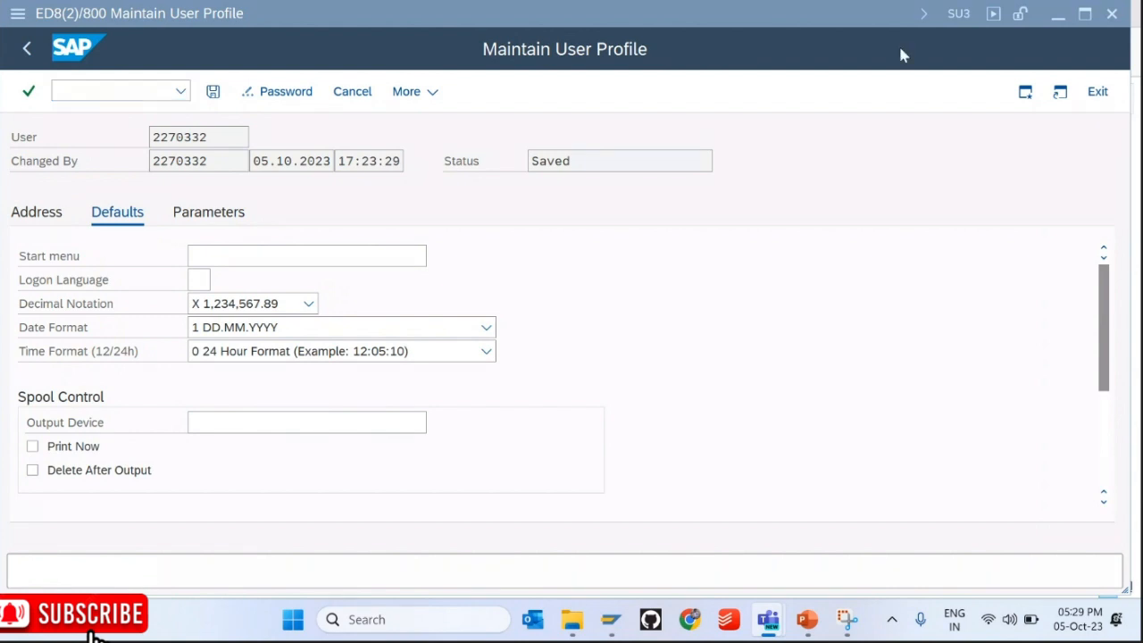
{"action": "left_click", "coordinate": [1056, 20]}
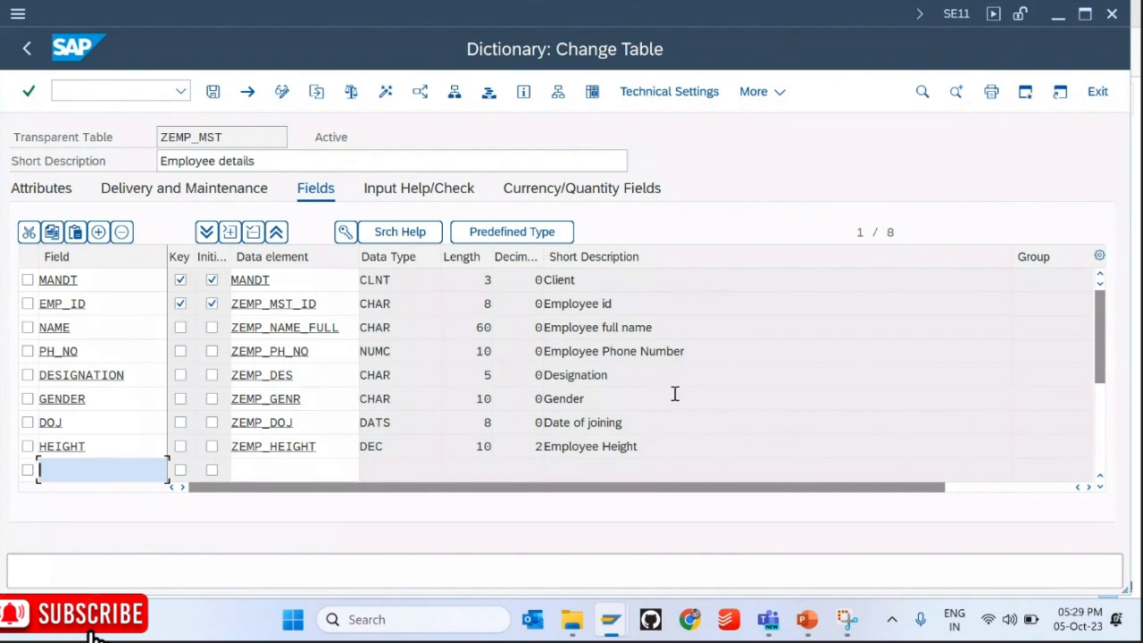
Step: Scroll to and select the DOJ row, then exit the table without saving
{"action": "left_click", "coordinate": [1100, 487]}
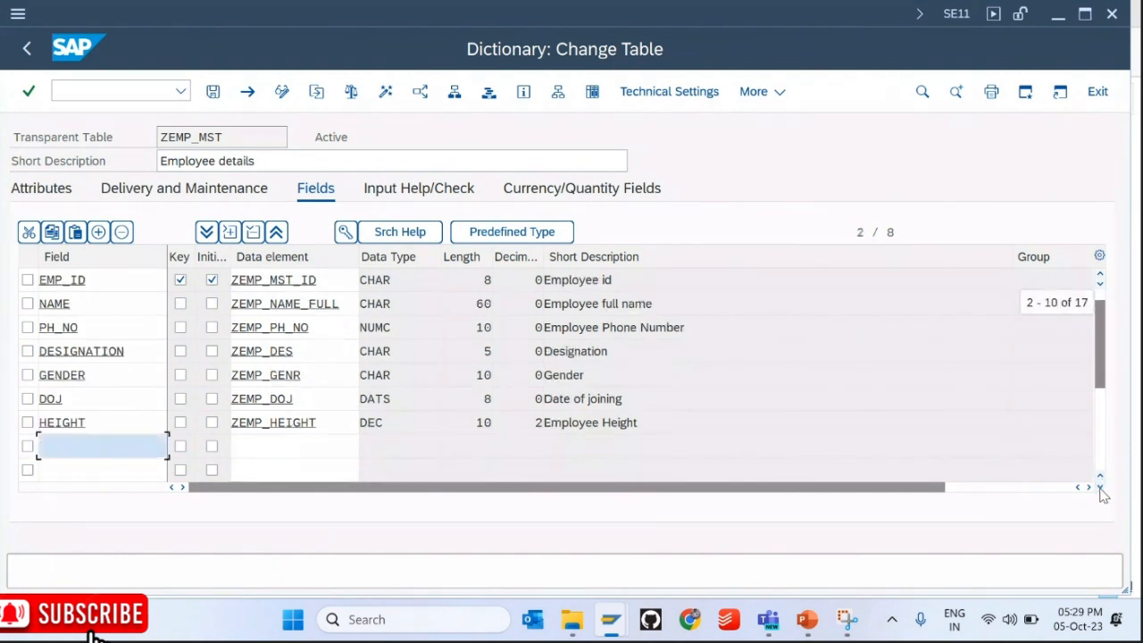
{"action": "left_click", "coordinate": [1100, 486]}
{"action": "left_click", "coordinate": [57, 418]}
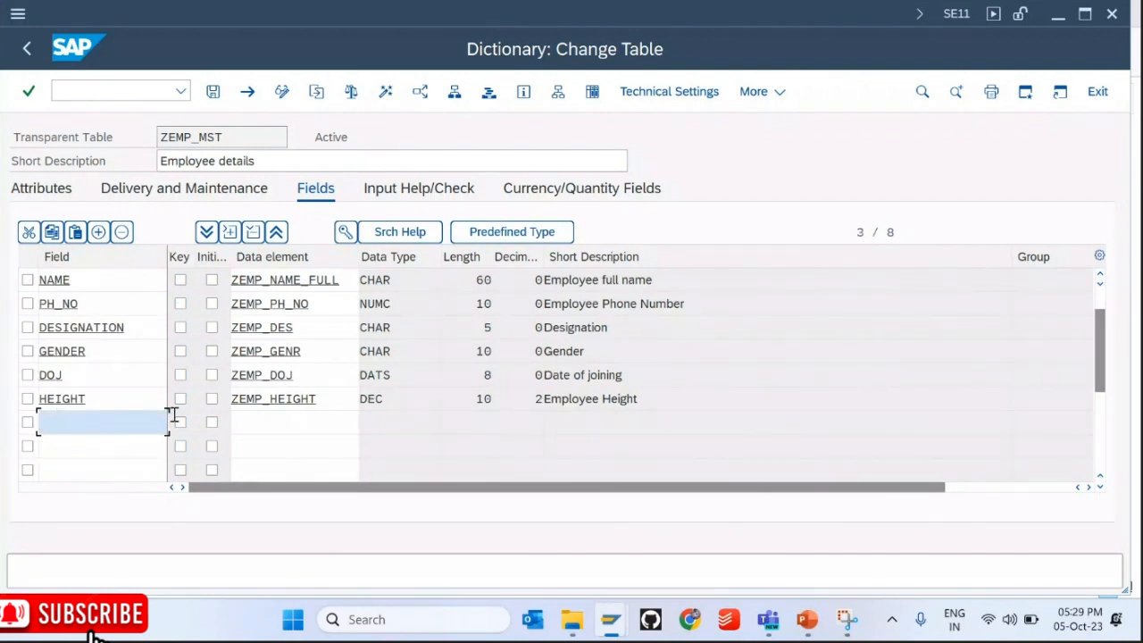
{"action": "left_click", "coordinate": [28, 376]}
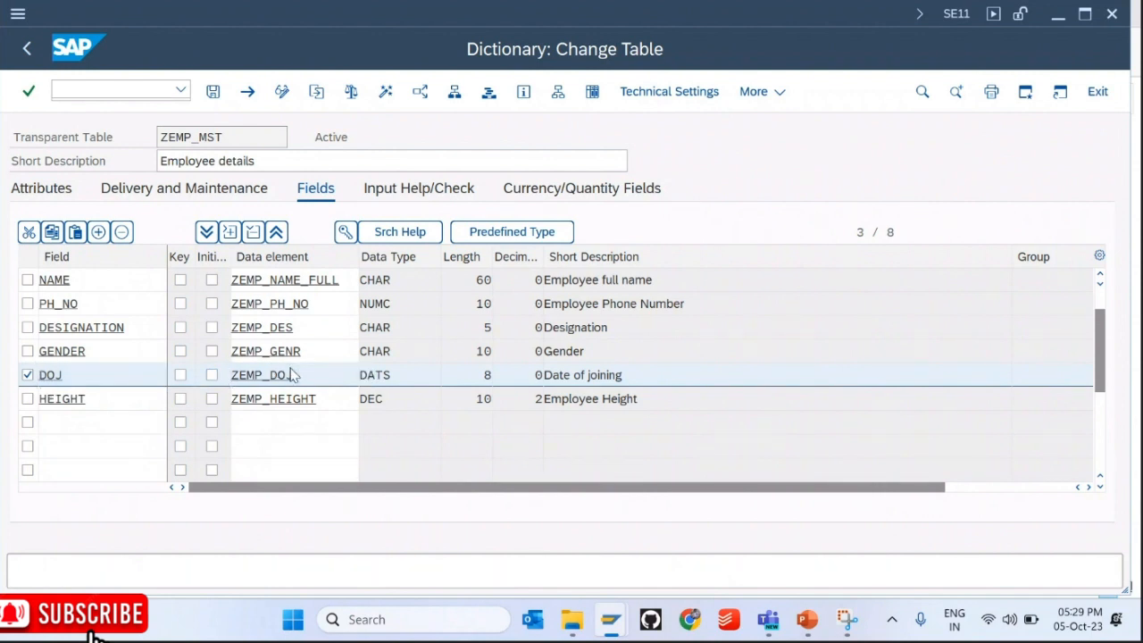
{"action": "key", "text": "F3"}
{"action": "left_click", "coordinate": [410, 449]}
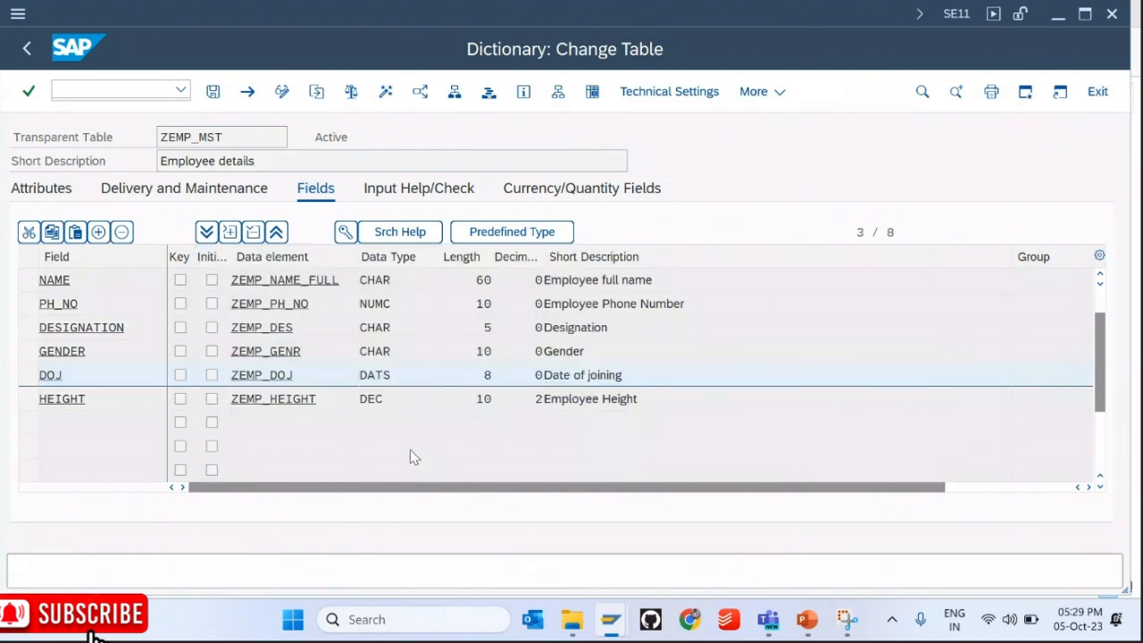
Step: Open the ZEMP_D_DOJ domain and highlight its DATS data type and YYYYMMDD format
{"action": "double_click", "coordinate": [289, 255]}
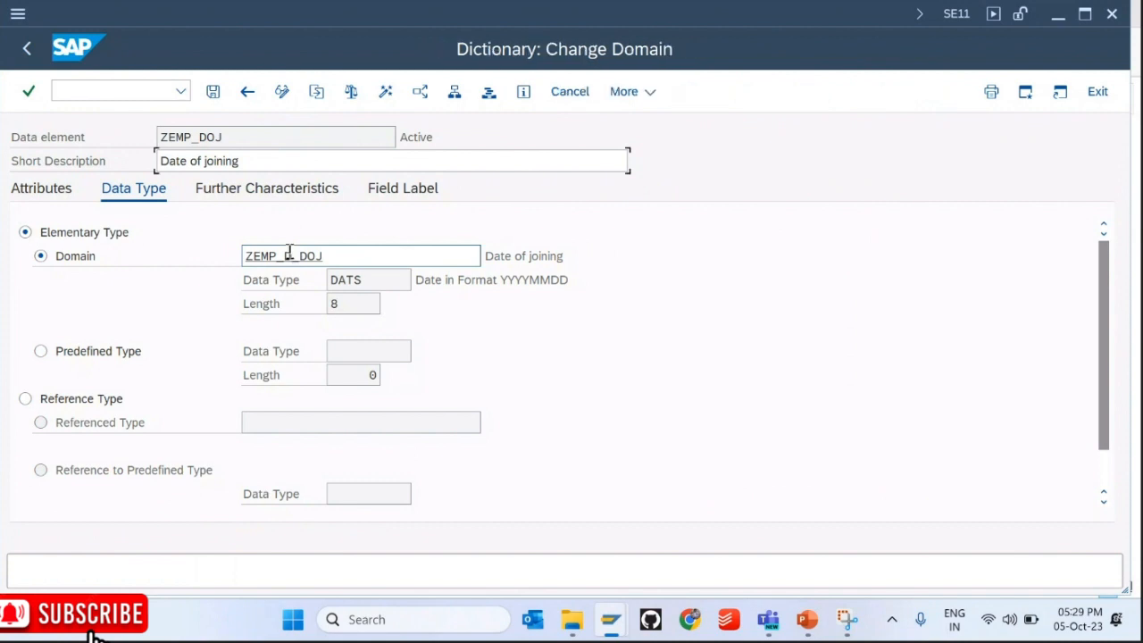
{"action": "left_click_drag", "start_coordinate": [208, 248], "coordinate": [151, 255]}
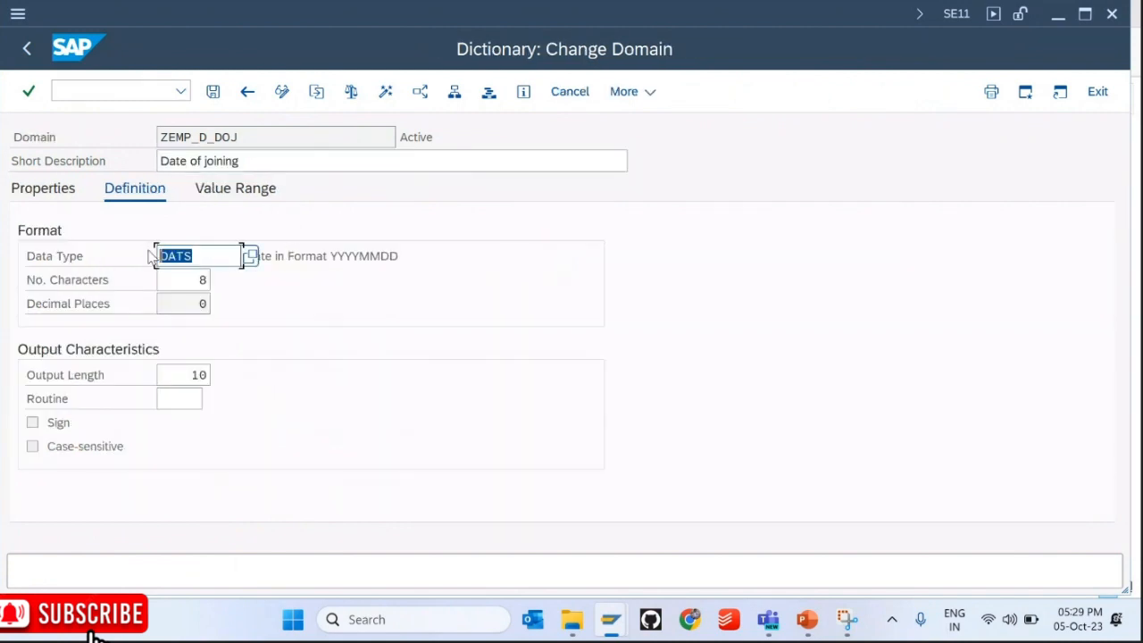
{"action": "left_click", "coordinate": [333, 257]}
{"action": "left_click_drag", "start_coordinate": [333, 257], "coordinate": [411, 256]}
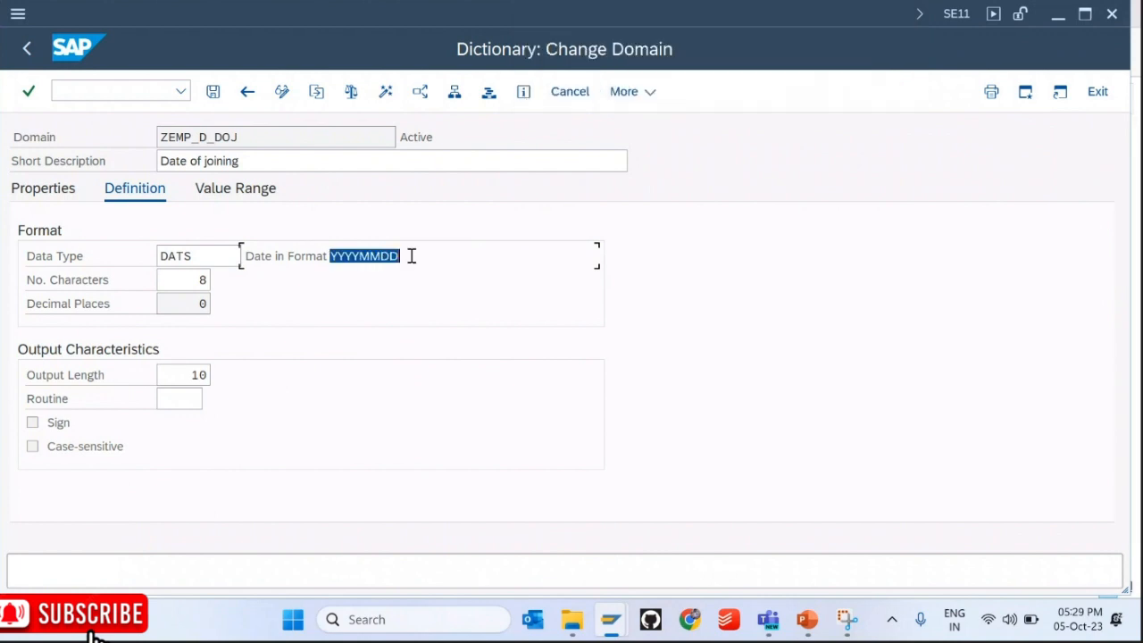
{"action": "left_click", "coordinate": [412, 256]}
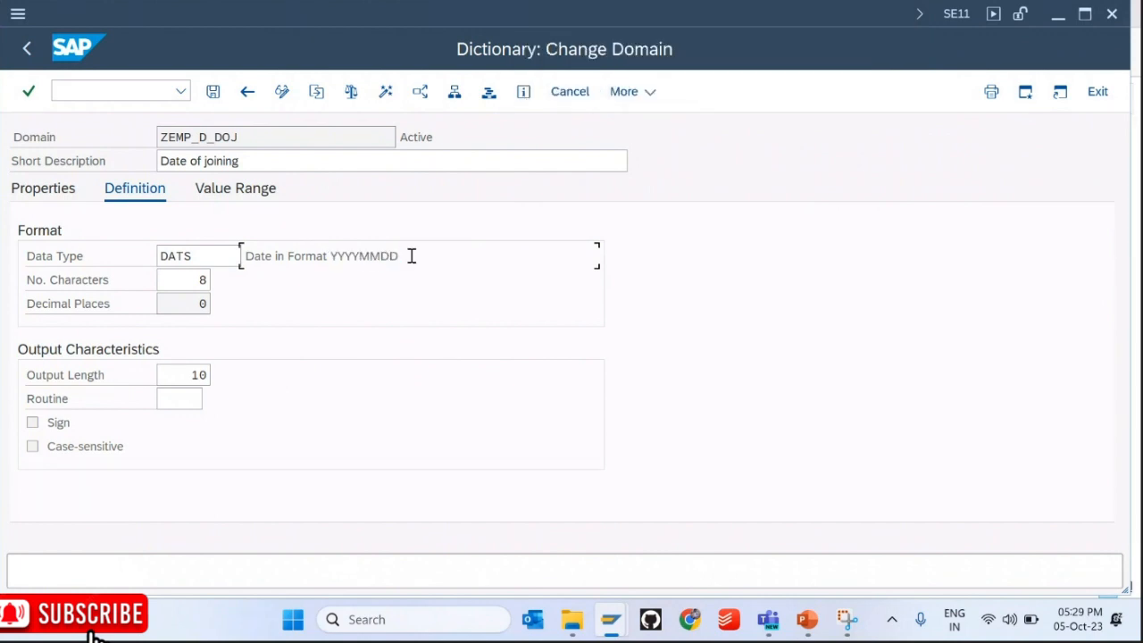
Step: Highlight the YYYYMMDD format and its MMDD part, then return through ZEMP_DOJ to the table
{"action": "left_click_drag", "start_coordinate": [333, 256], "coordinate": [420, 256]}
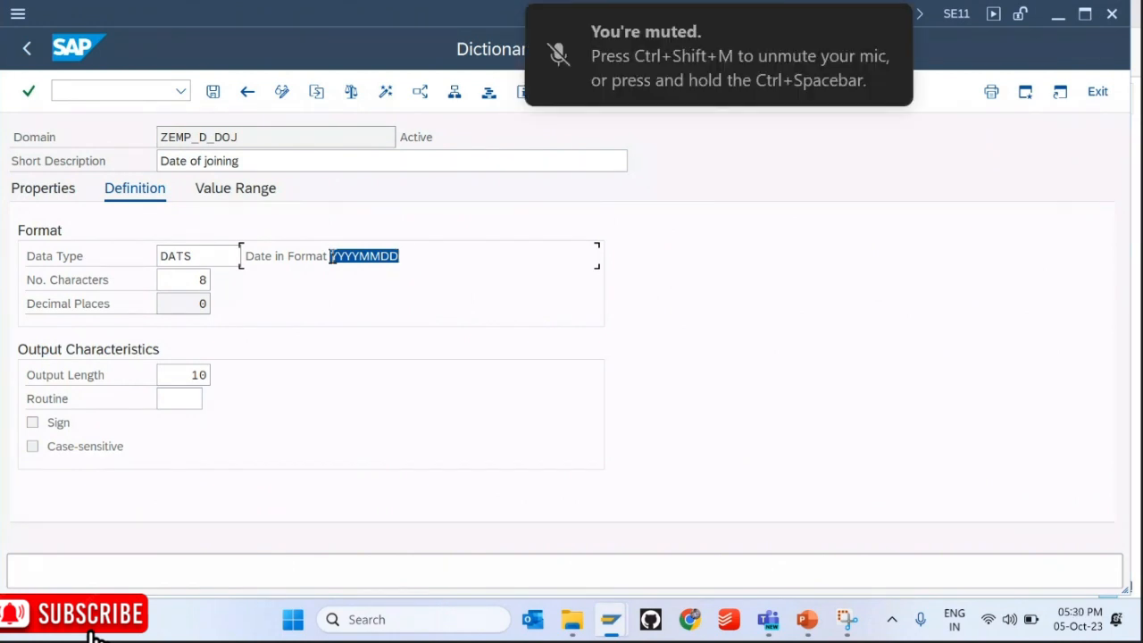
{"action": "left_click", "coordinate": [333, 257]}
{"action": "left_click_drag", "start_coordinate": [360, 257], "coordinate": [409, 256]}
{"action": "left_click", "coordinate": [409, 255]}
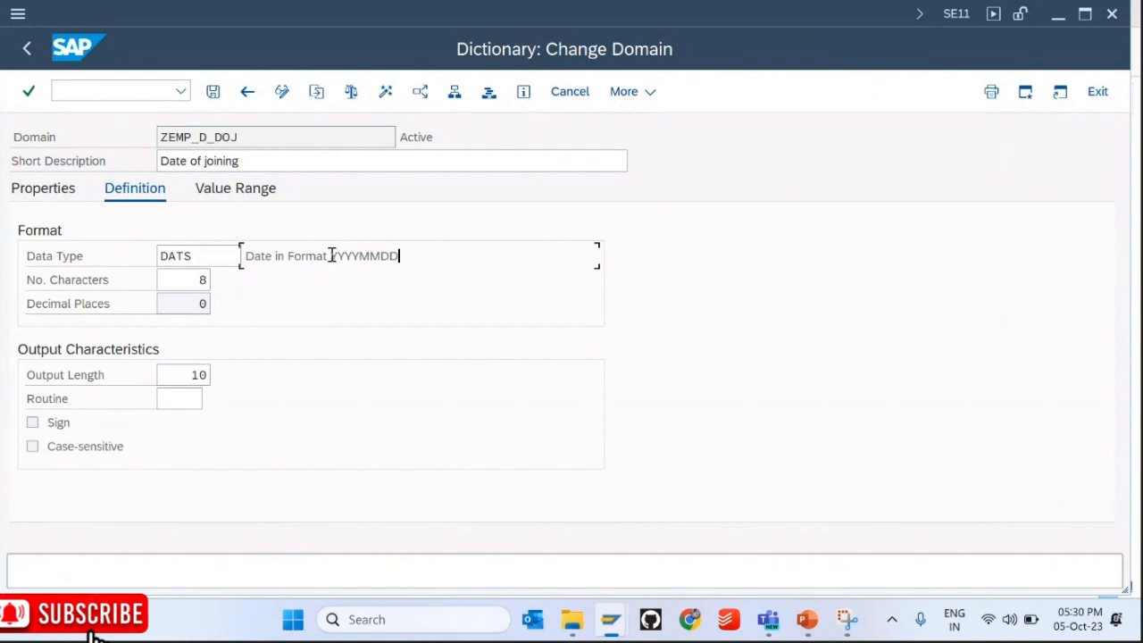
{"action": "left_click_drag", "start_coordinate": [331, 257], "coordinate": [401, 261]}
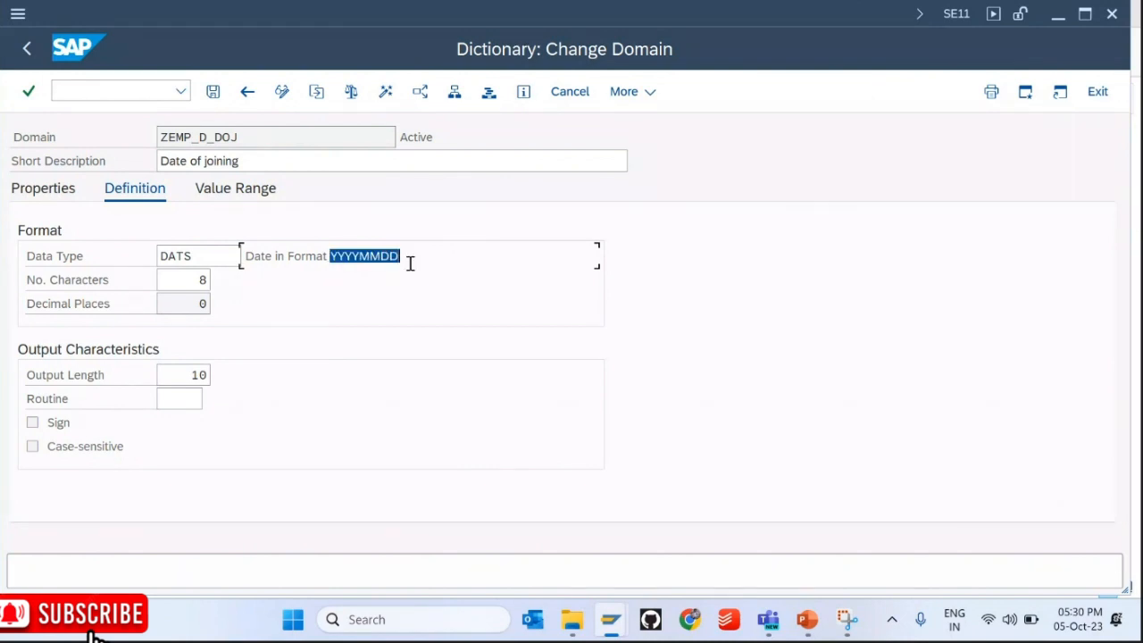
{"action": "left_click", "coordinate": [404, 256]}
{"action": "left_click_drag", "start_coordinate": [403, 256], "coordinate": [339, 258]}
{"action": "left_click", "coordinate": [27, 48]}
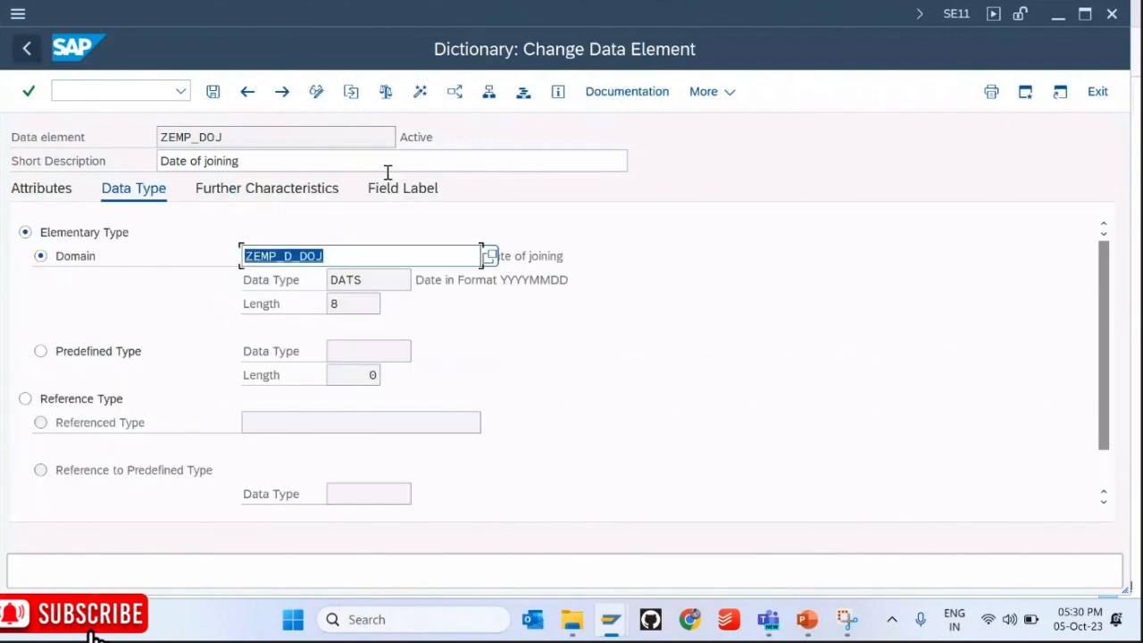
{"action": "left_click", "coordinate": [27, 48]}
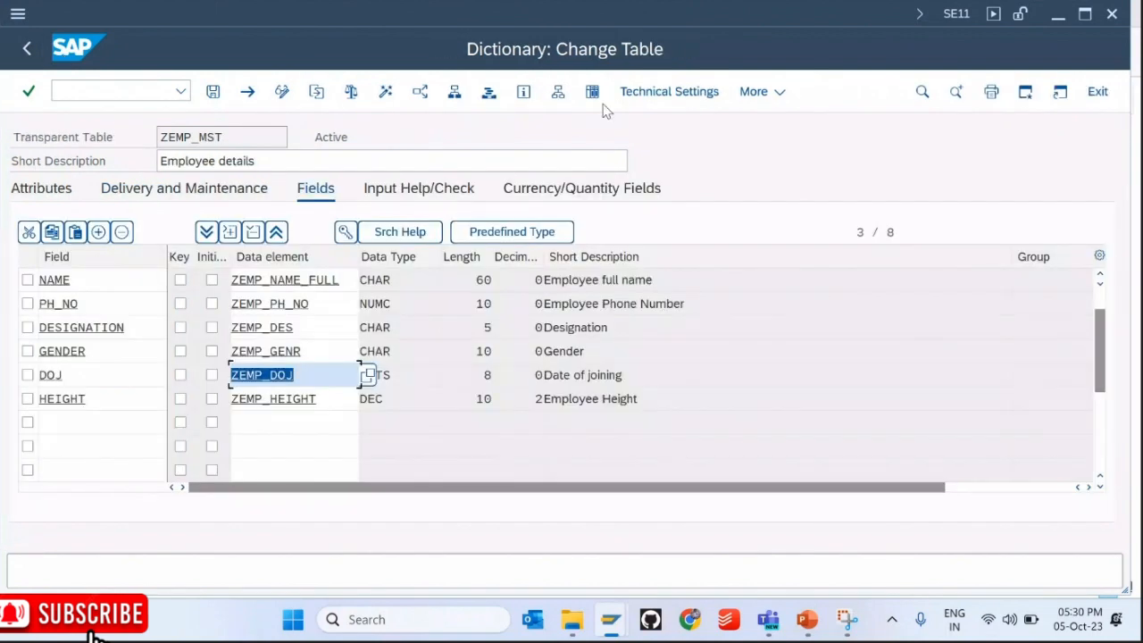
{"action": "left_click", "coordinate": [592, 92]}
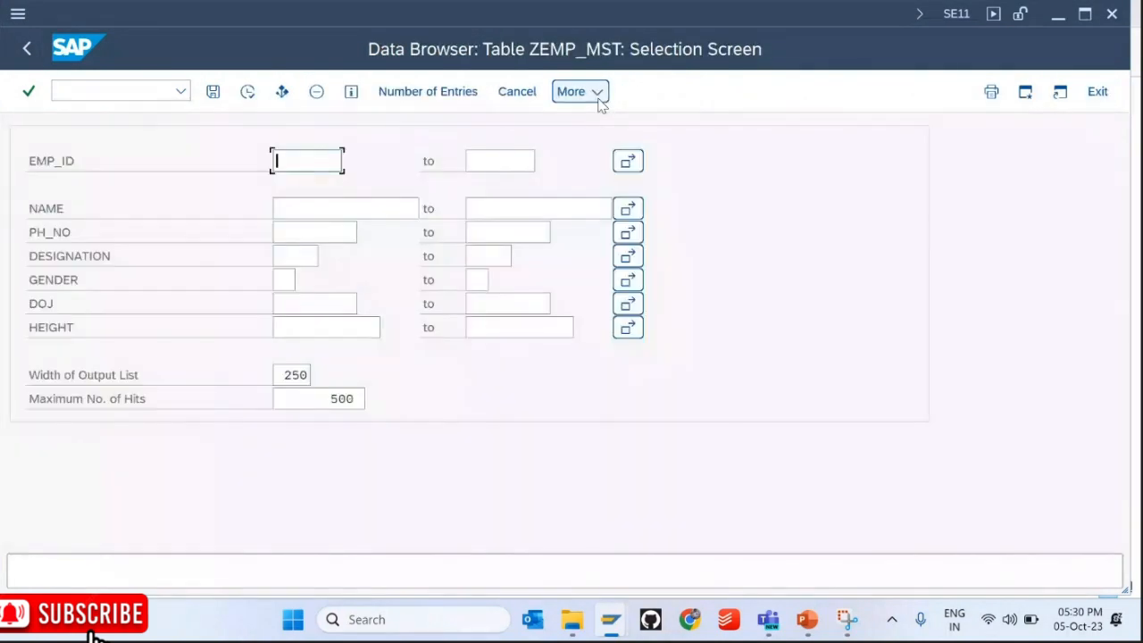
{"action": "key", "text": "F8"}
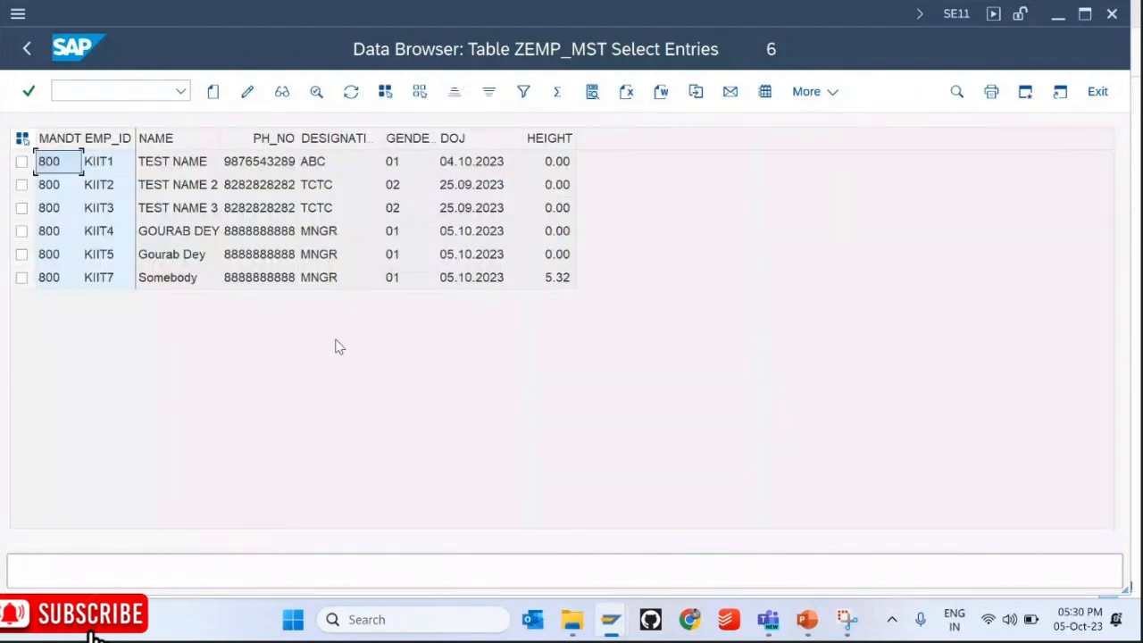
{"action": "left_click", "coordinate": [490, 256]}
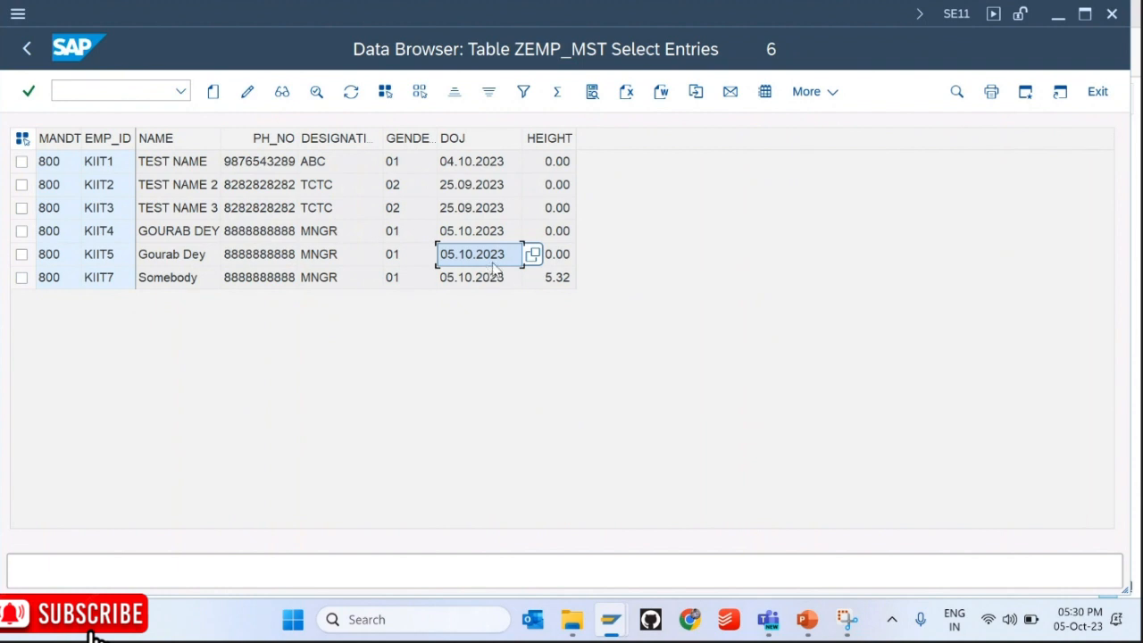
{"action": "left_click", "coordinate": [33, 49]}
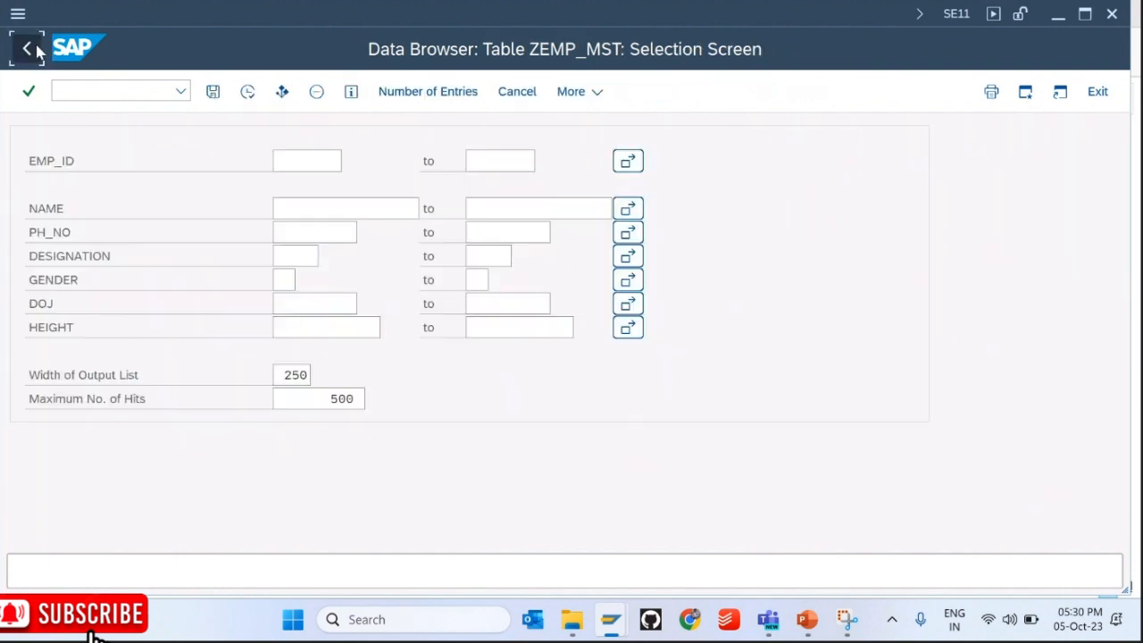
{"action": "left_click", "coordinate": [32, 50]}
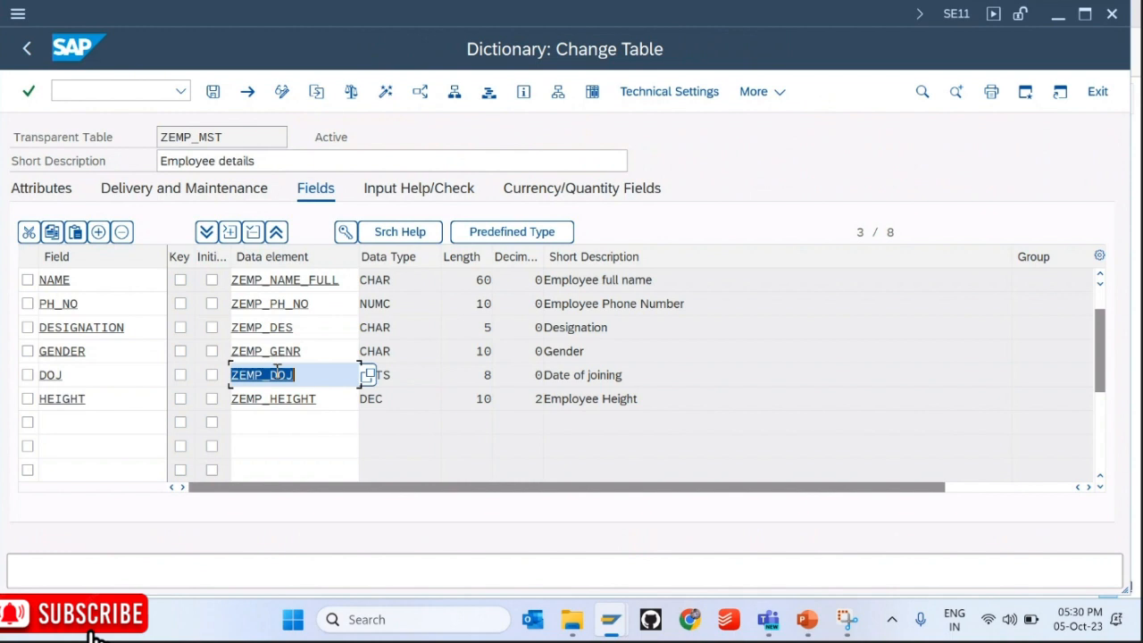
Step: Open data element ZEMP_DOJ, then domain ZEMP_D_DOJ, and highlight its YYYYMMDD internal format
{"action": "double_click", "coordinate": [272, 375]}
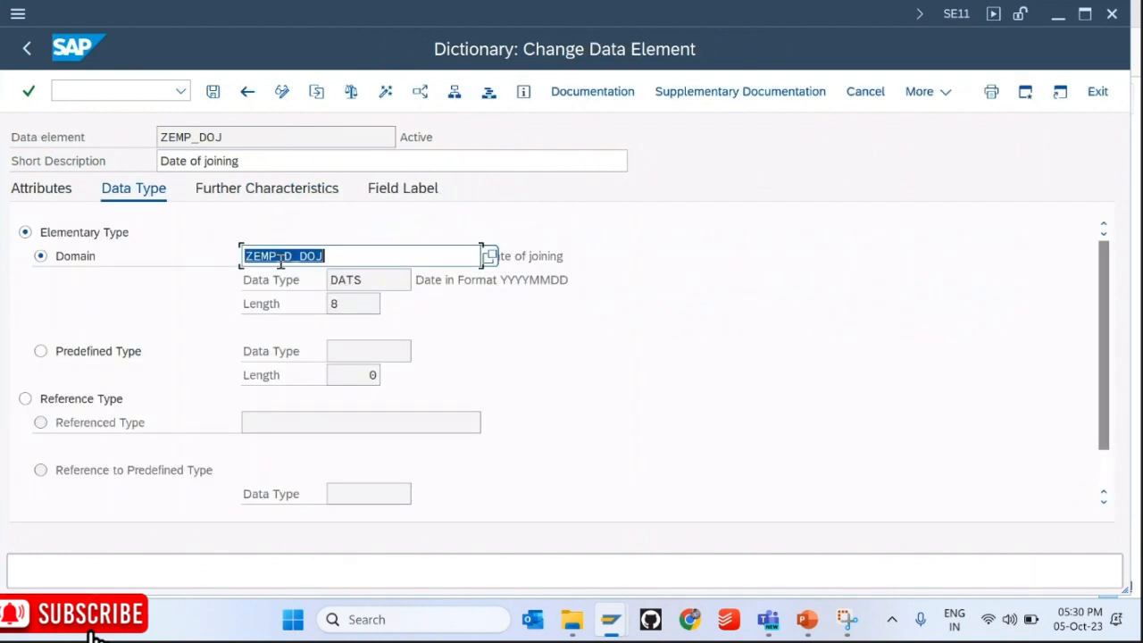
{"action": "double_click", "coordinate": [280, 259]}
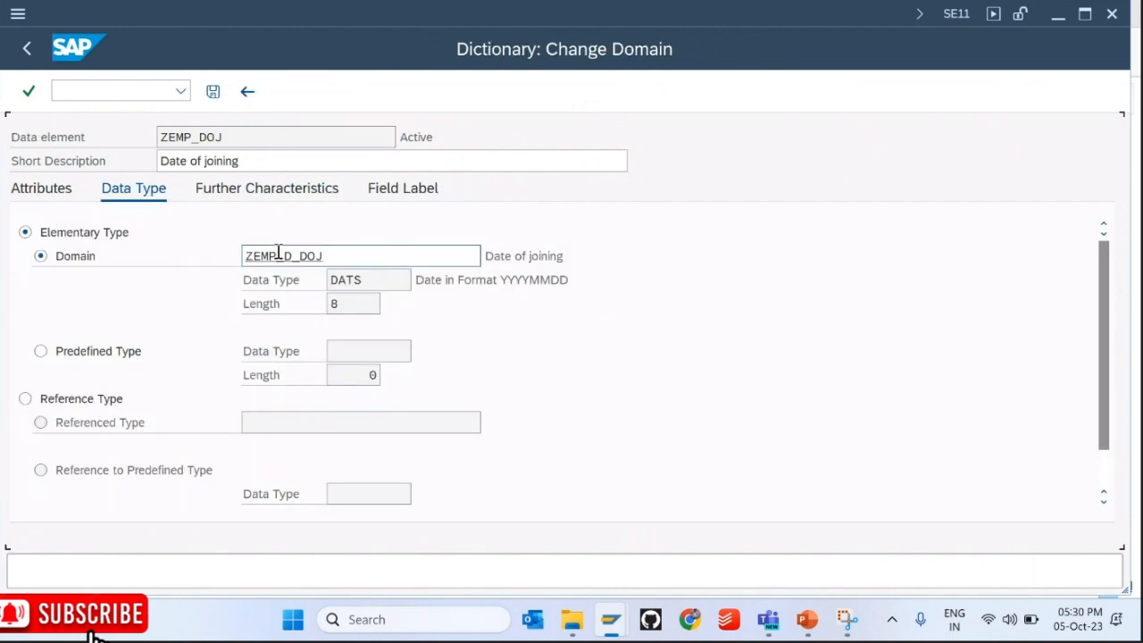
{"action": "left_click_drag", "start_coordinate": [331, 256], "coordinate": [407, 259]}
{"action": "left_click", "coordinate": [407, 258]}
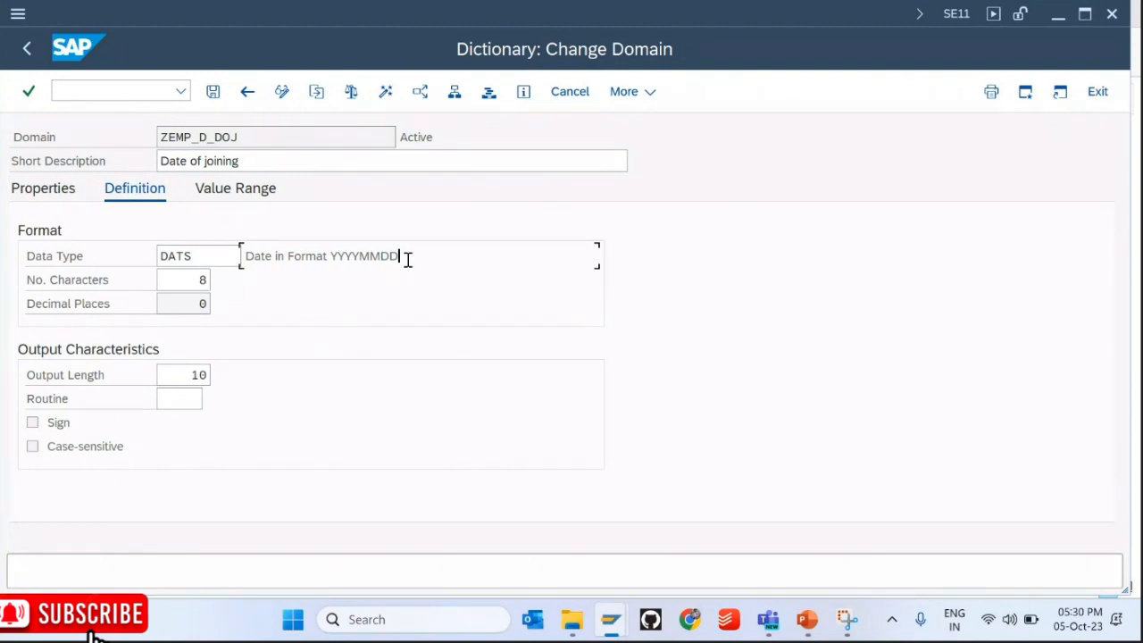
Step: In PowerPoint, add a new slide after slide 11 headed 'Date Data type:'
{"action": "left_click", "coordinate": [806, 619]}
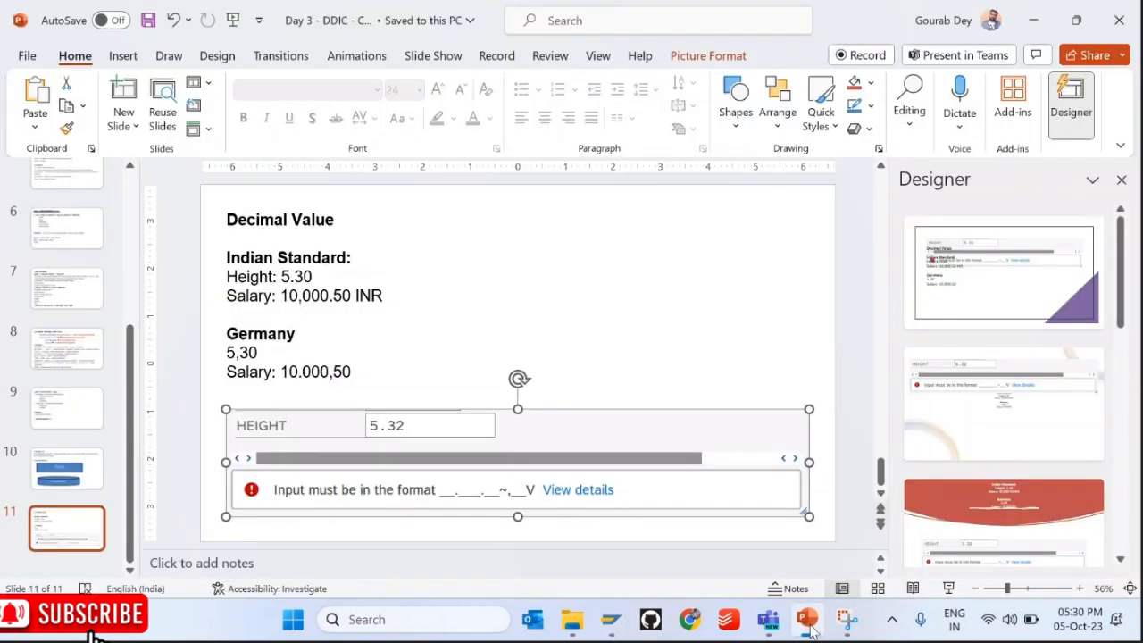
{"action": "right_click", "coordinate": [89, 523]}
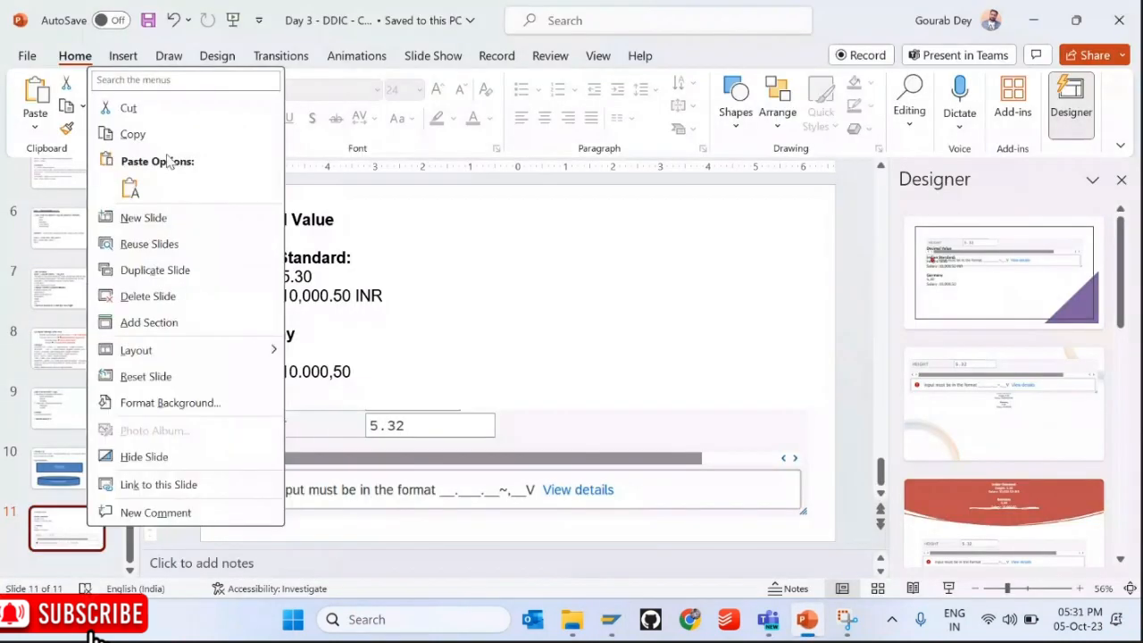
{"action": "left_click", "coordinate": [147, 217]}
{"action": "left_click", "coordinate": [330, 216]}
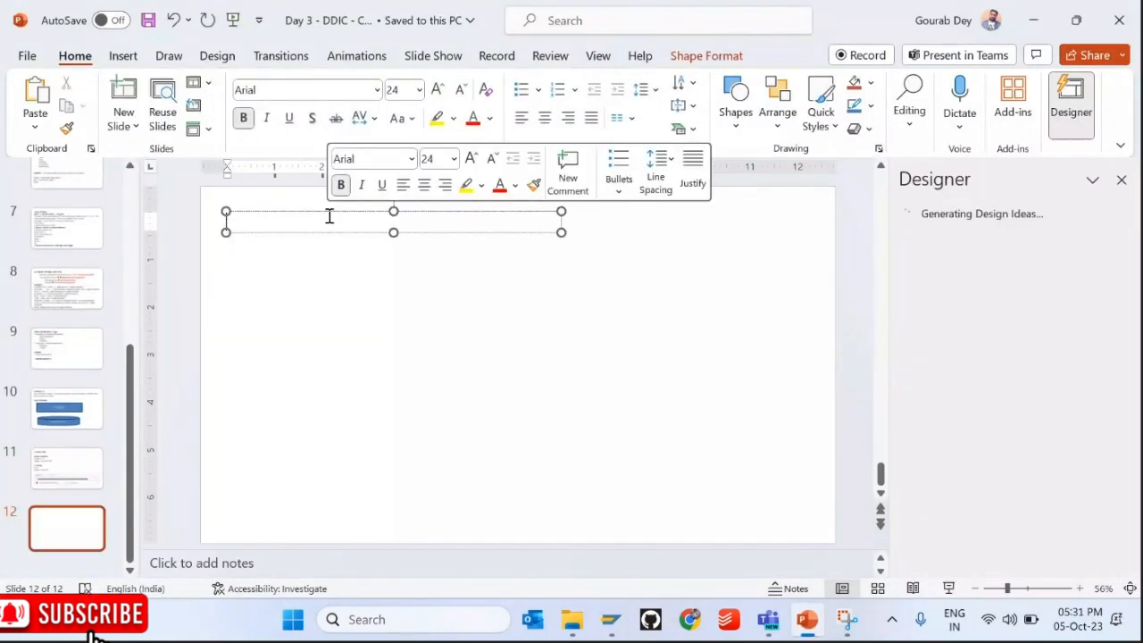
{"action": "type", "text": "Data"}
{"action": "key", "text": "BackSpace"}
{"action": "type", "text": "e"}
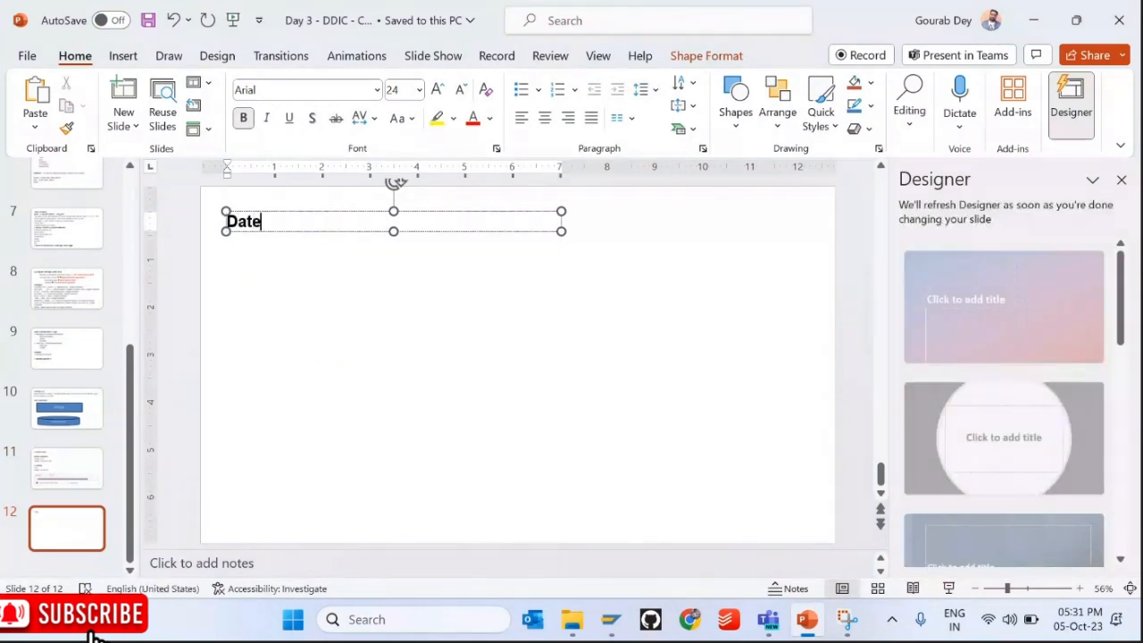
{"action": "type", "text": " Data type\""}
{"action": "key", "text": "Return"}
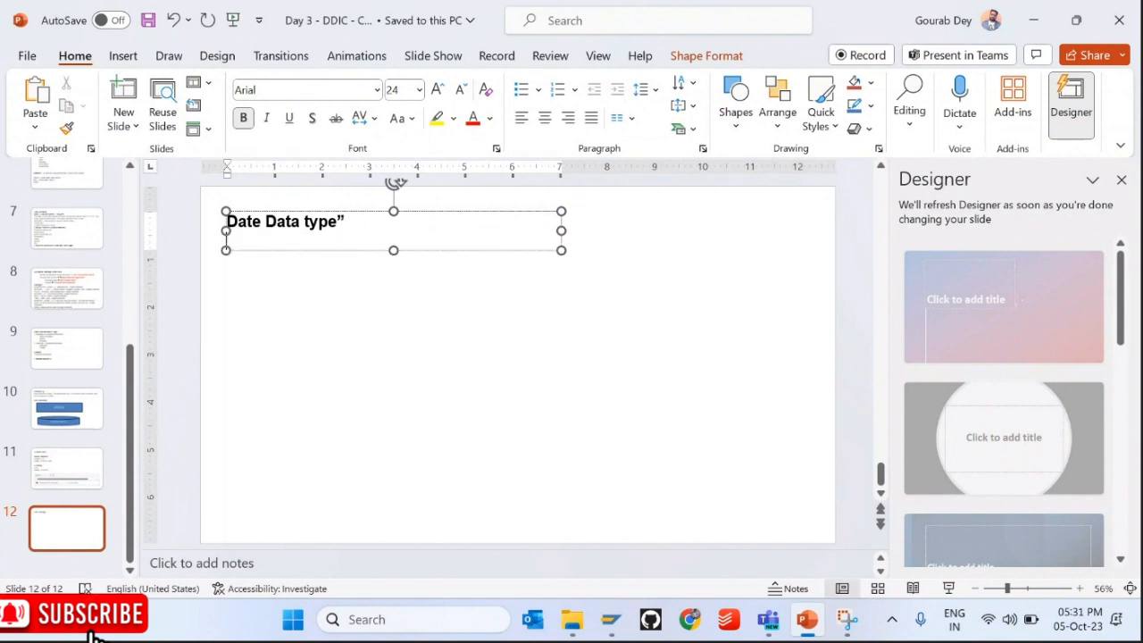
{"action": "key", "text": "BackSpace"}
{"action": "key", "text": "BackSpace"}
{"action": "type", "text": ":"}
Step: Add a non-bold 'Length: 8' line below the heading and dismiss the Designer pane
{"action": "key", "text": "Return"}
{"action": "type", "text": "Len"}
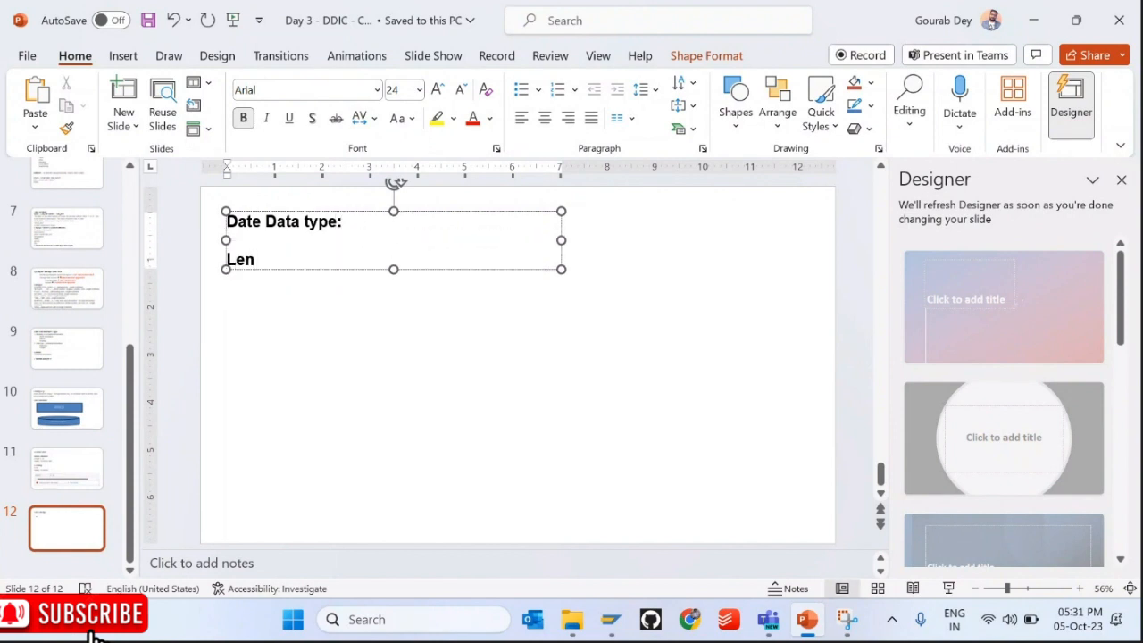
{"action": "key", "text": "shift+Home"}
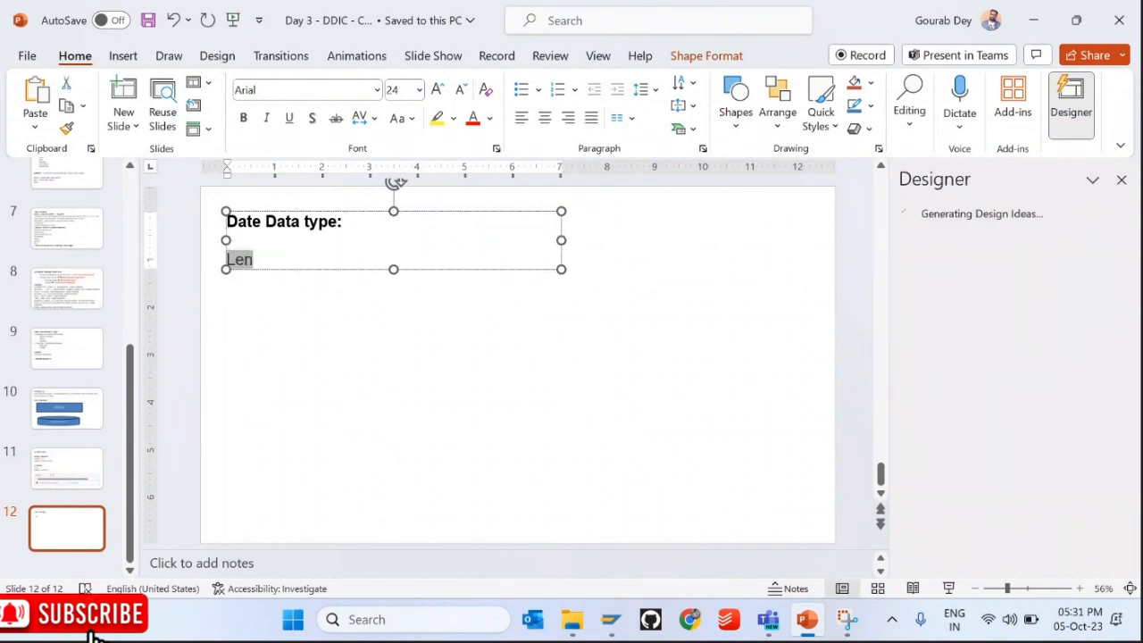
{"action": "key", "text": "ctrl+b"}
{"action": "key", "text": "End"}
{"action": "type", "text": "gth: "}
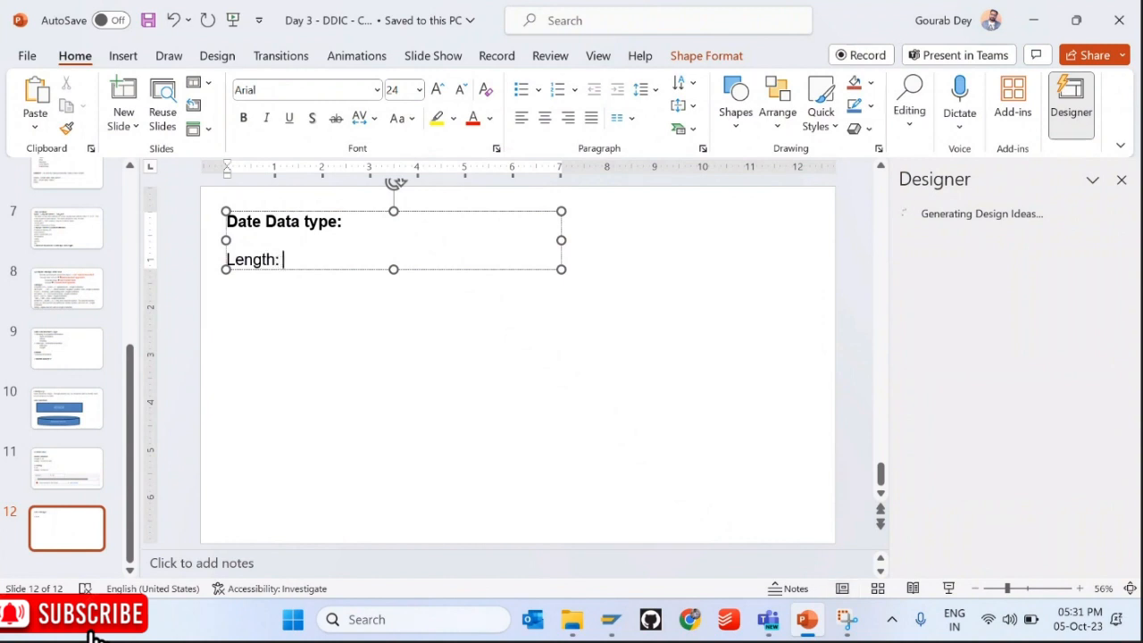
{"action": "type", "text": "8"}
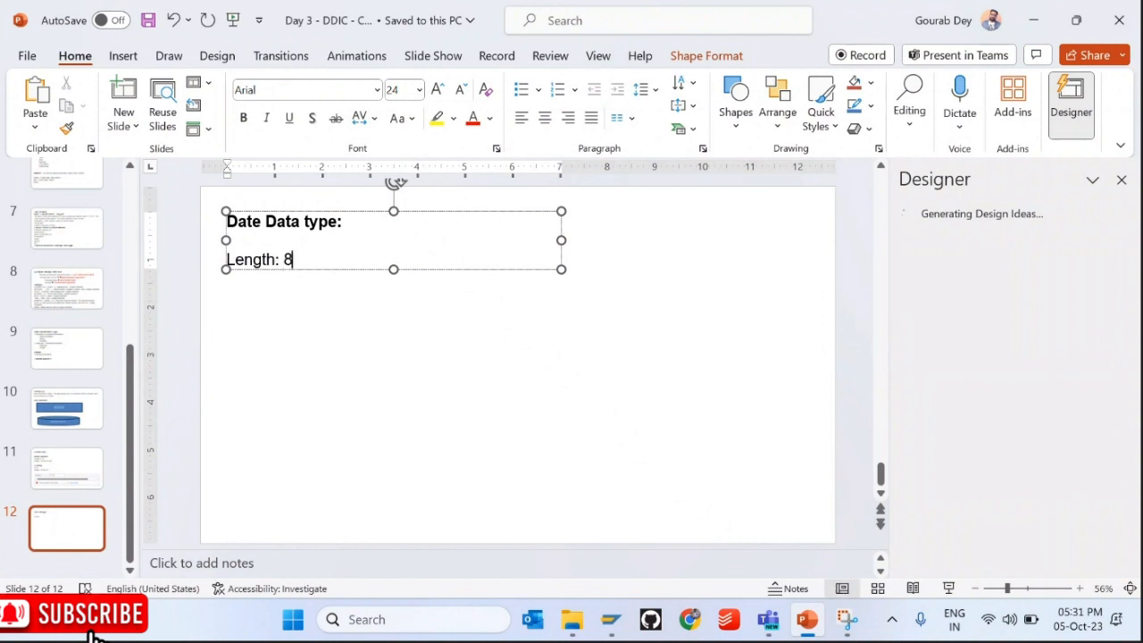
{"action": "key", "text": "Return"}
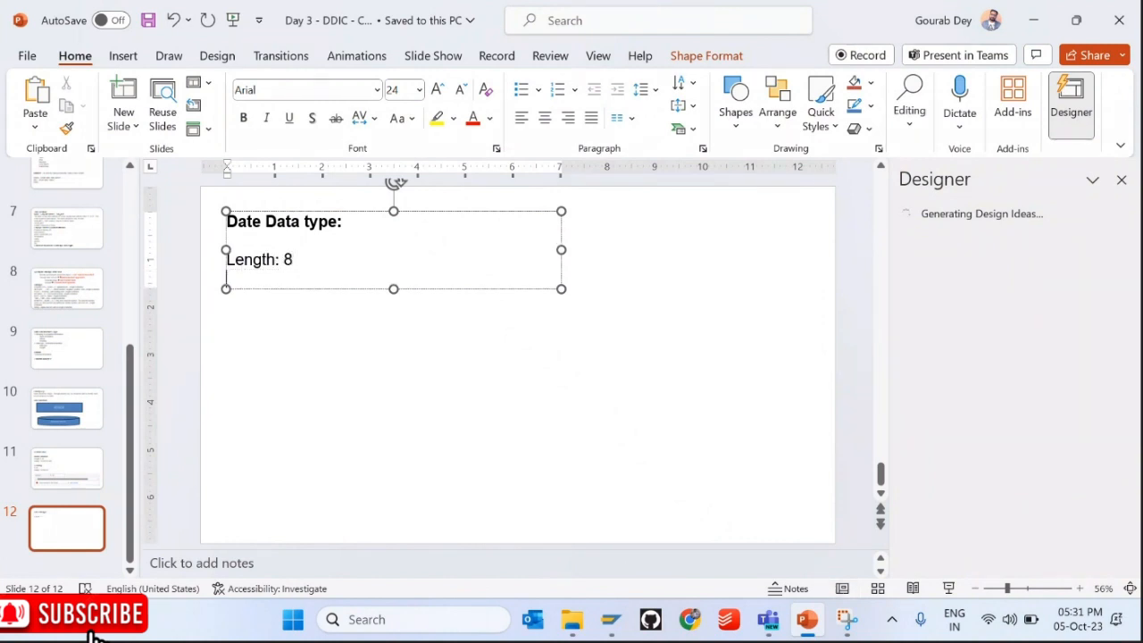
{"action": "left_click", "coordinate": [1122, 180]}
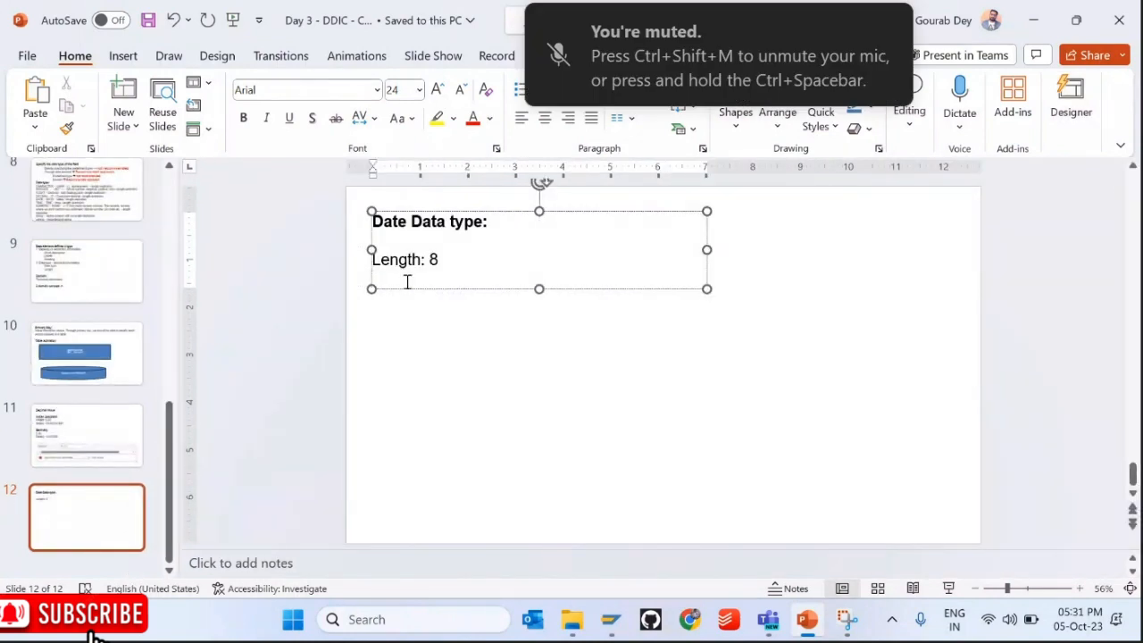
Step: Add the line 'Internal format -> Format how data is stored in database level'
{"action": "key", "text": "Return"}
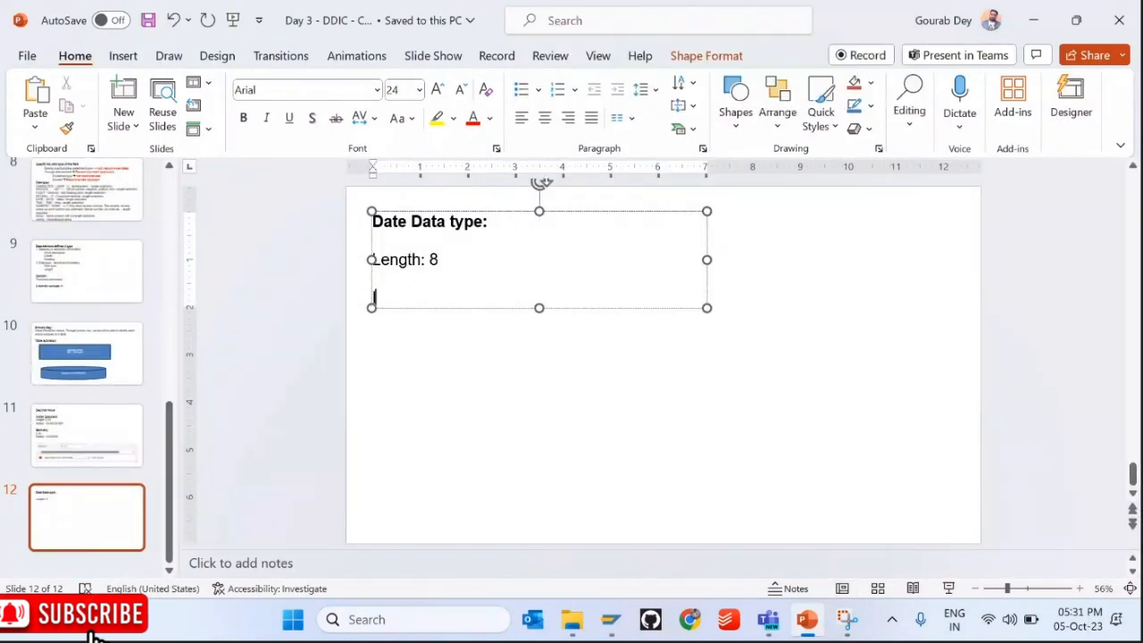
{"action": "type", "text": "Internal format -"}
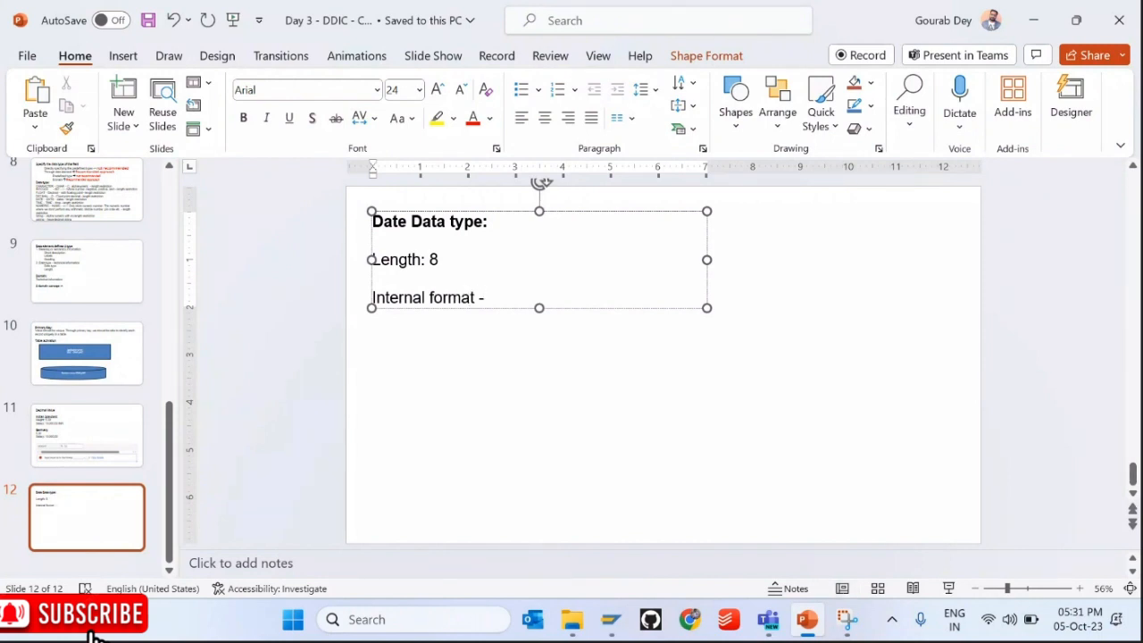
{"action": "type", "text": "> Foram"}
{"action": "key", "text": "BackSpace"}
{"action": "key", "text": "BackSpace"}
{"action": "key", "text": "BackSpace"}
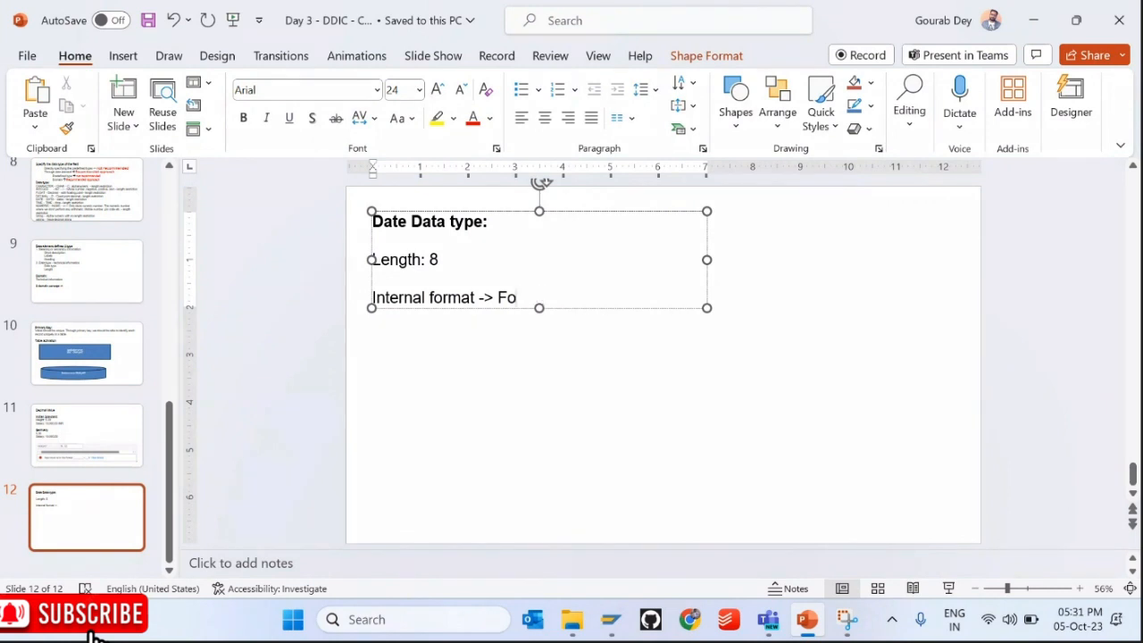
{"action": "type", "text": "rmat how "}
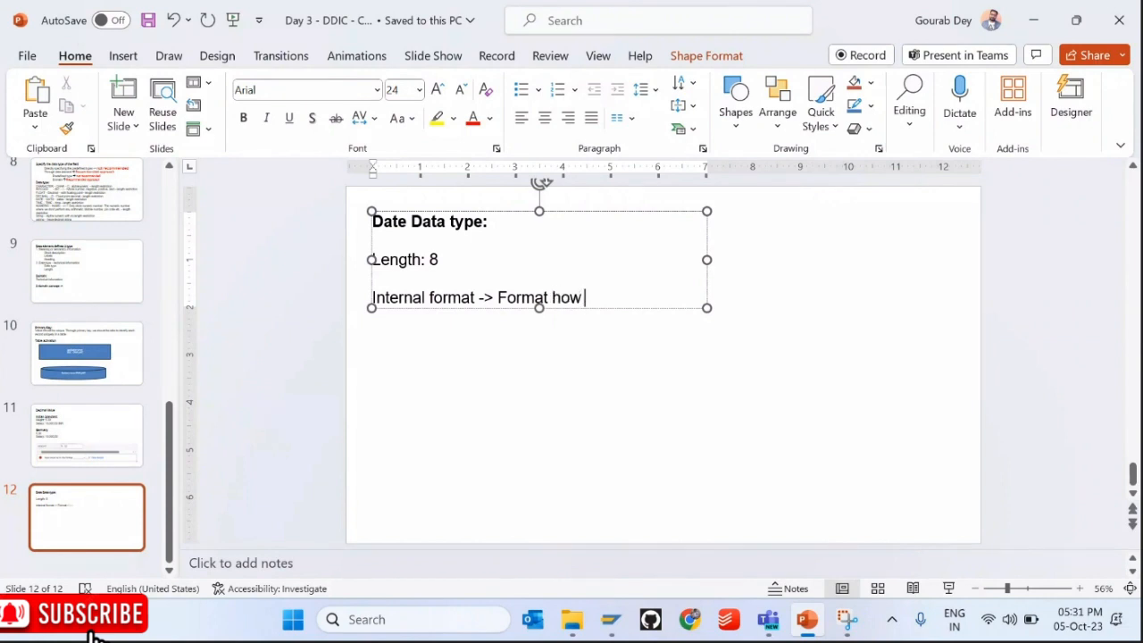
{"action": "type", "text": "daya"}
{"action": "key", "text": "BackSpace"}
{"action": "key", "text": "BackSpace"}
{"action": "key", "text": "BackSpace"}
{"action": "type", "text": "ta is stp"}
{"action": "key", "text": "BackSpace"}
{"action": "type", "text": "ored in "}
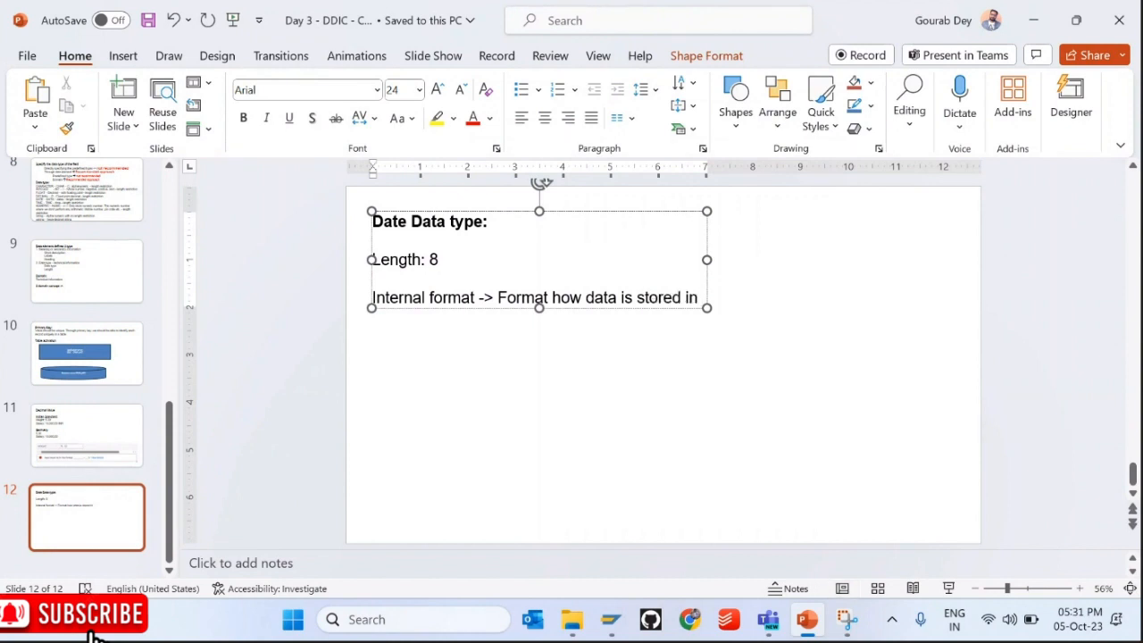
{"action": "type", "text": "database "}
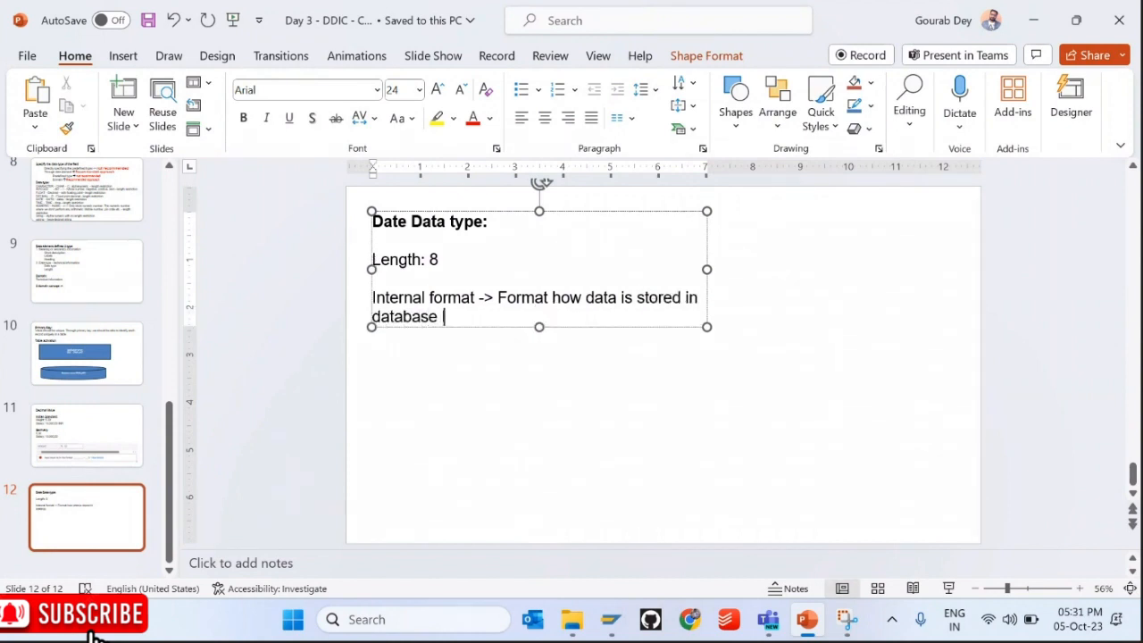
{"action": "type", "text": "level"}
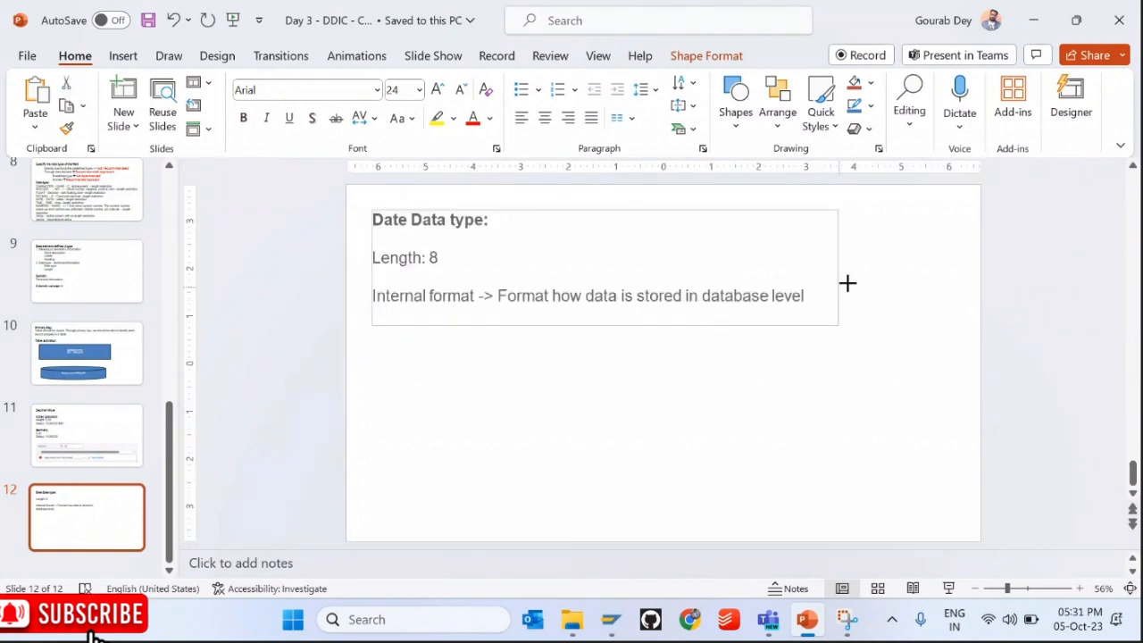
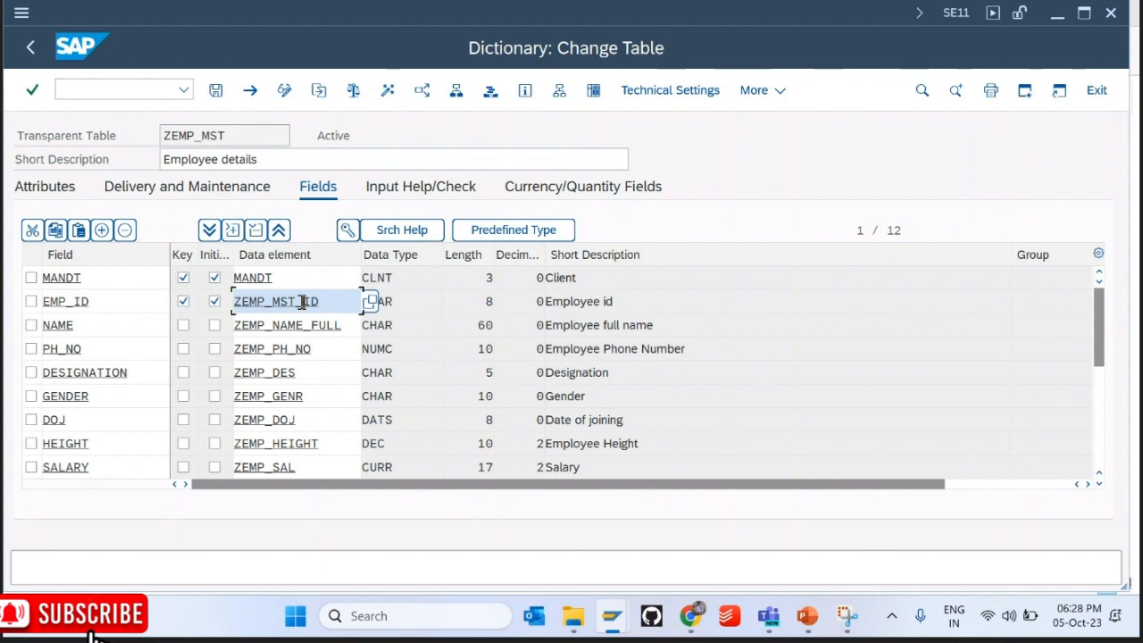
{"action": "double_click", "coordinate": [301, 302]}
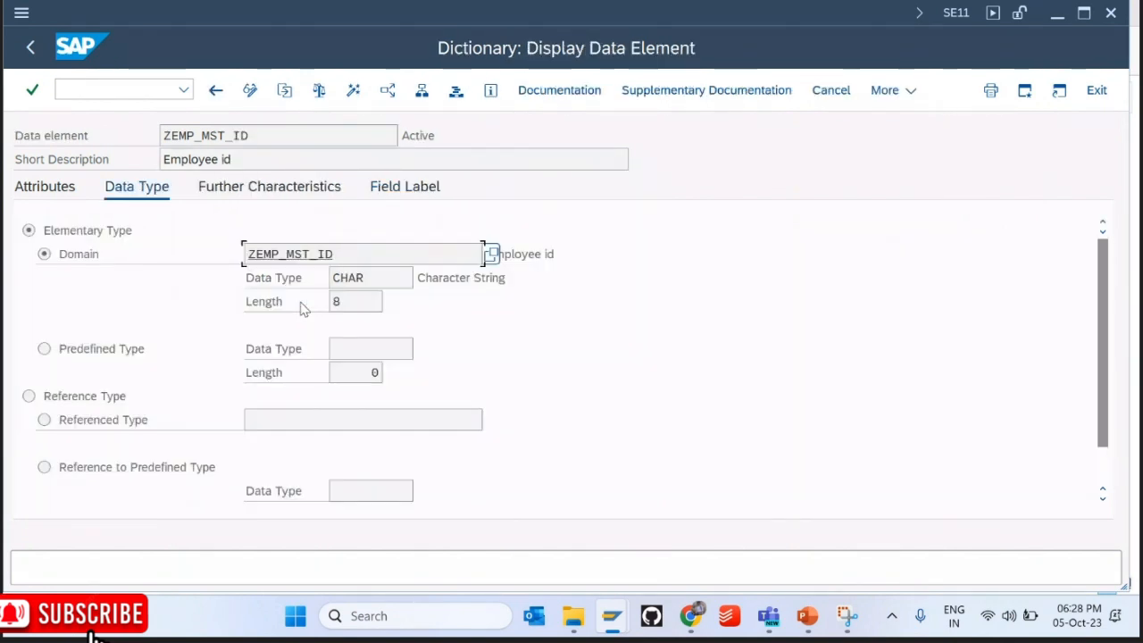
{"action": "double_click", "coordinate": [292, 257]}
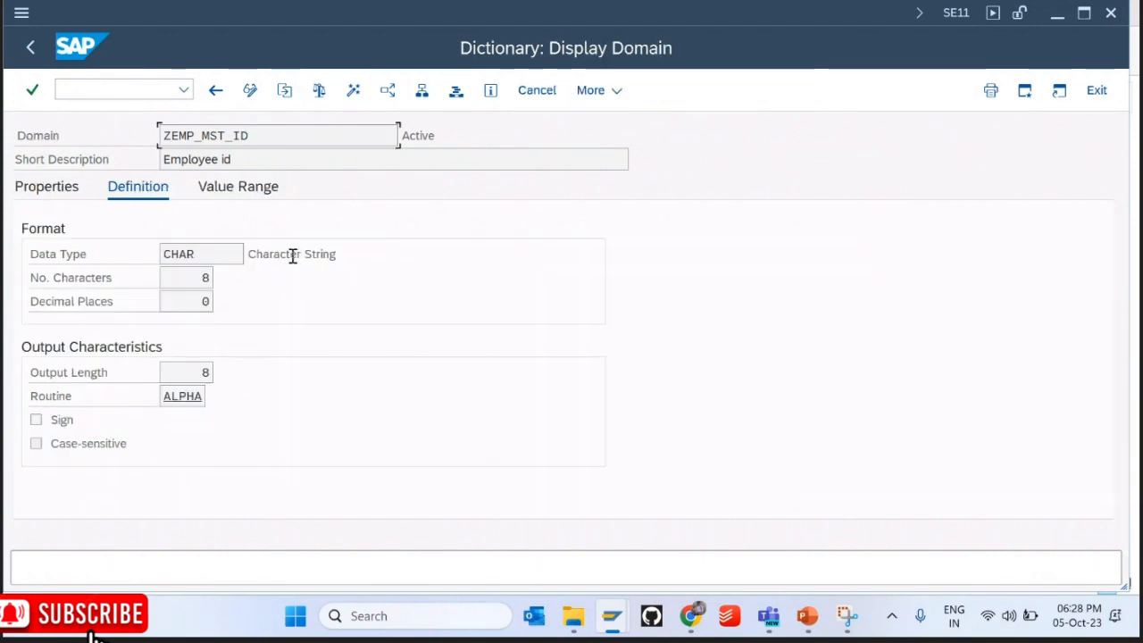
{"action": "left_click_drag", "start_coordinate": [441, 130], "coordinate": [398, 136]}
{"action": "left_click", "coordinate": [30, 47]}
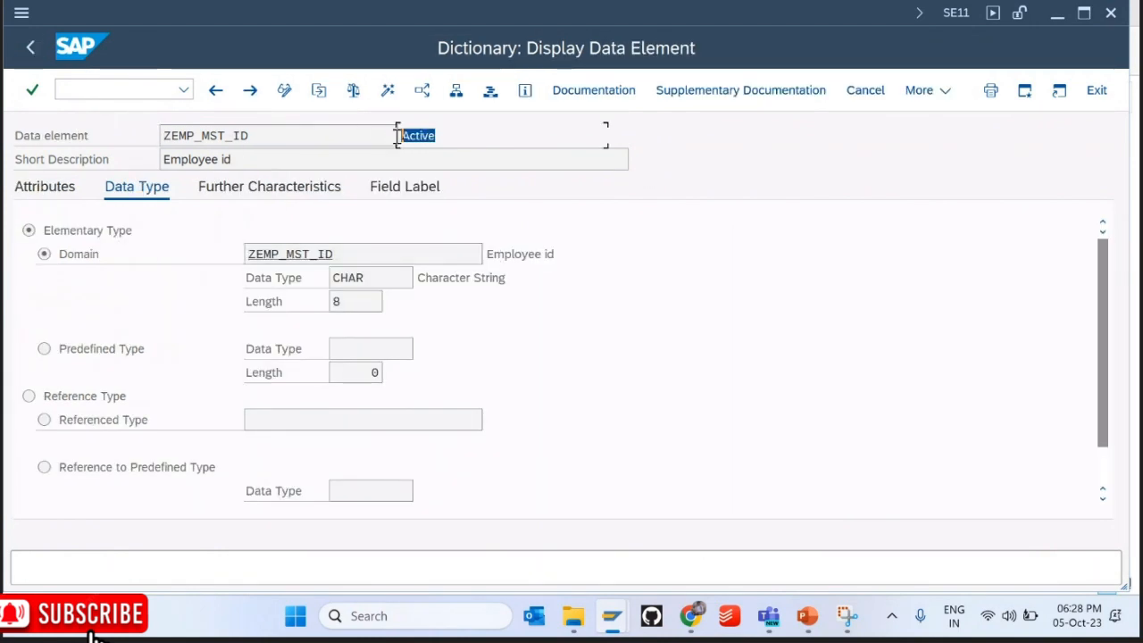
{"action": "left_click", "coordinate": [315, 265]}
{"action": "double_click", "coordinate": [313, 261]}
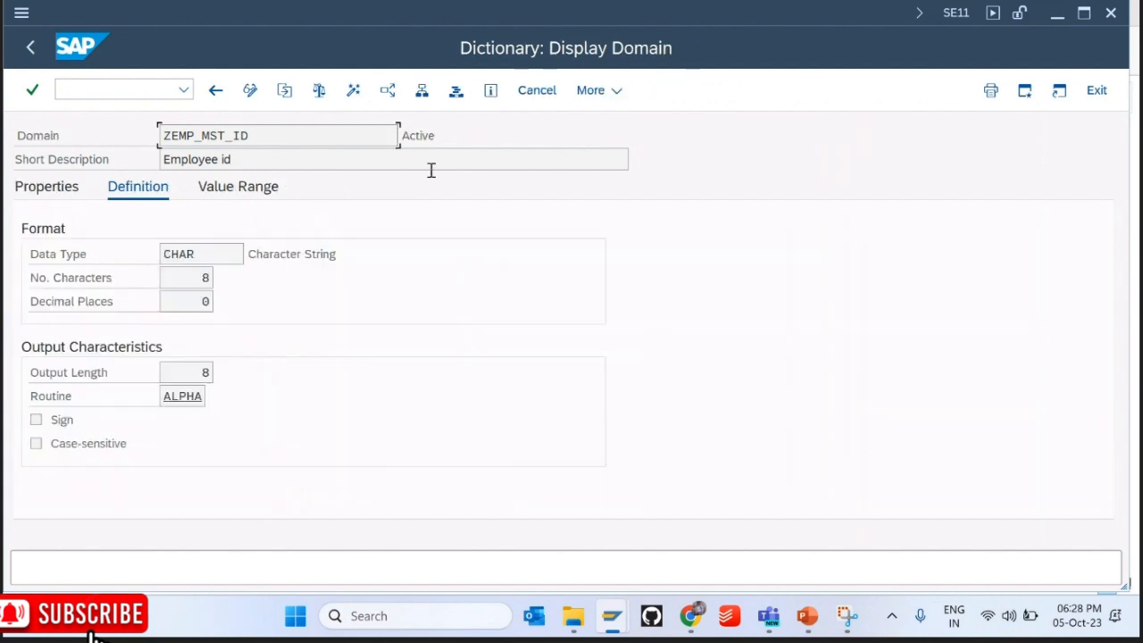
{"action": "left_click", "coordinate": [30, 46]}
{"action": "left_click_drag", "start_coordinate": [271, 133], "coordinate": [164, 135]}
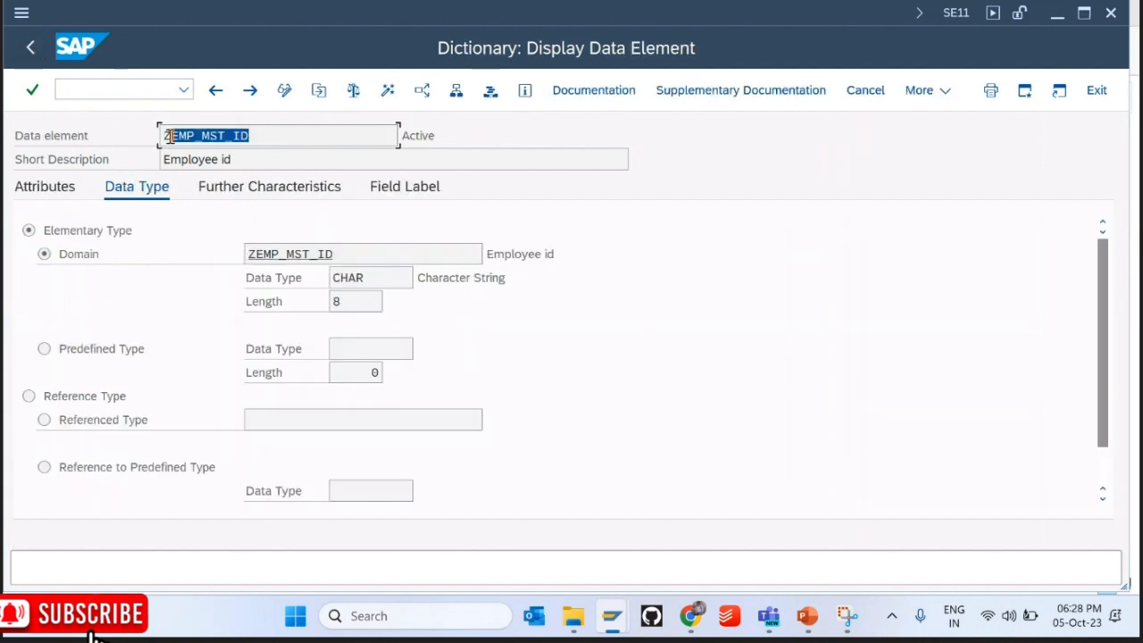
{"action": "left_click", "coordinate": [30, 46]}
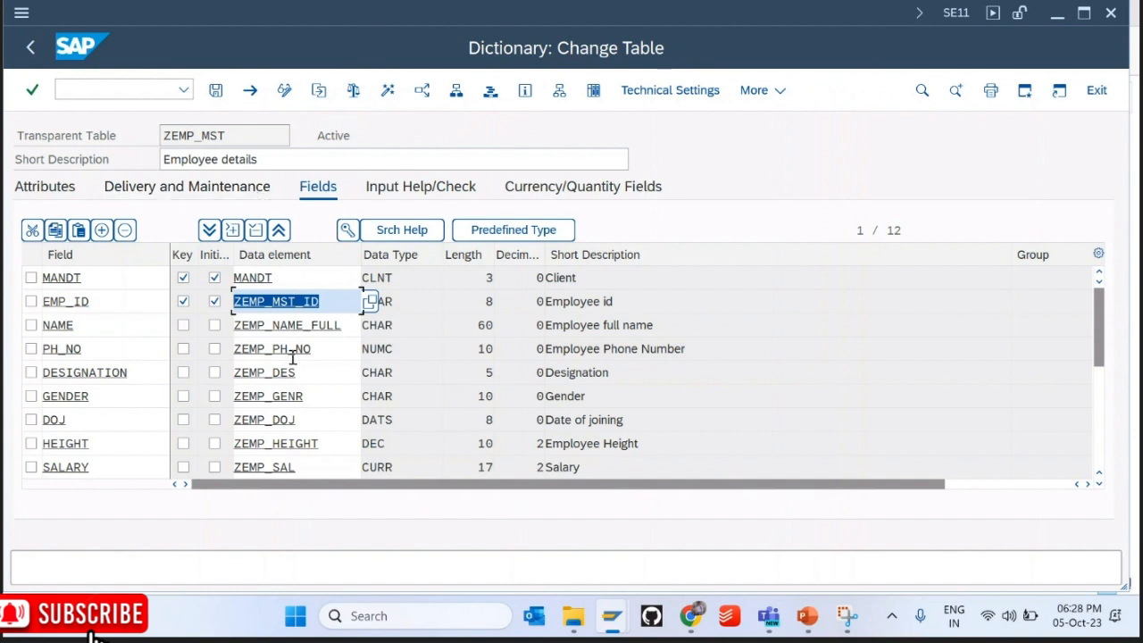
{"action": "left_click_drag", "start_coordinate": [1099, 349], "coordinate": [1102, 398]}
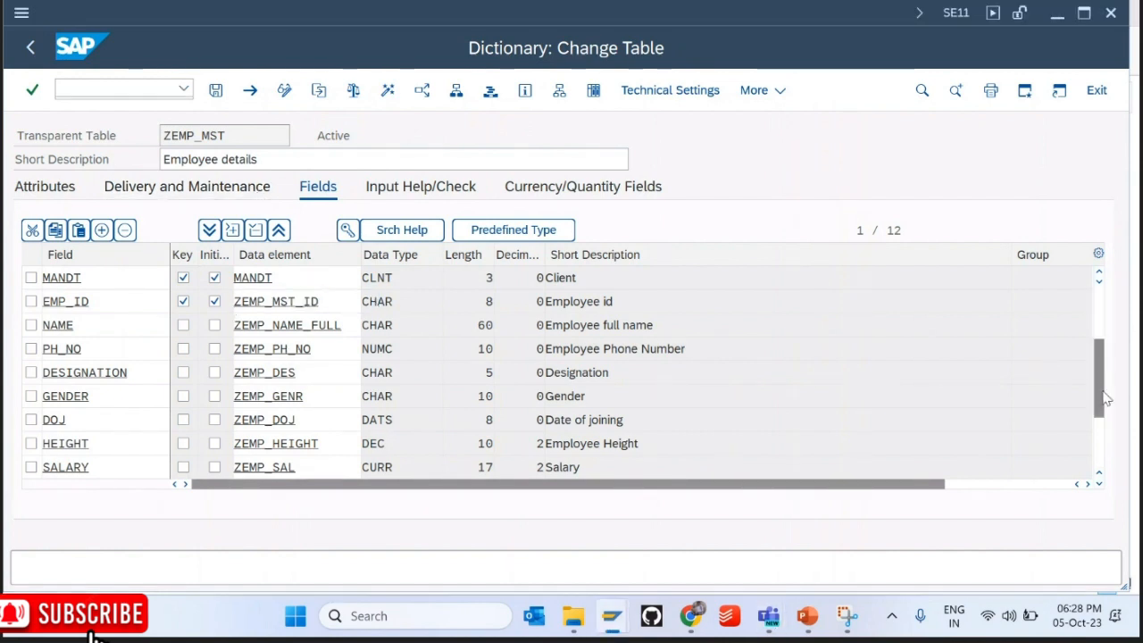
{"action": "double_click", "coordinate": [266, 375]}
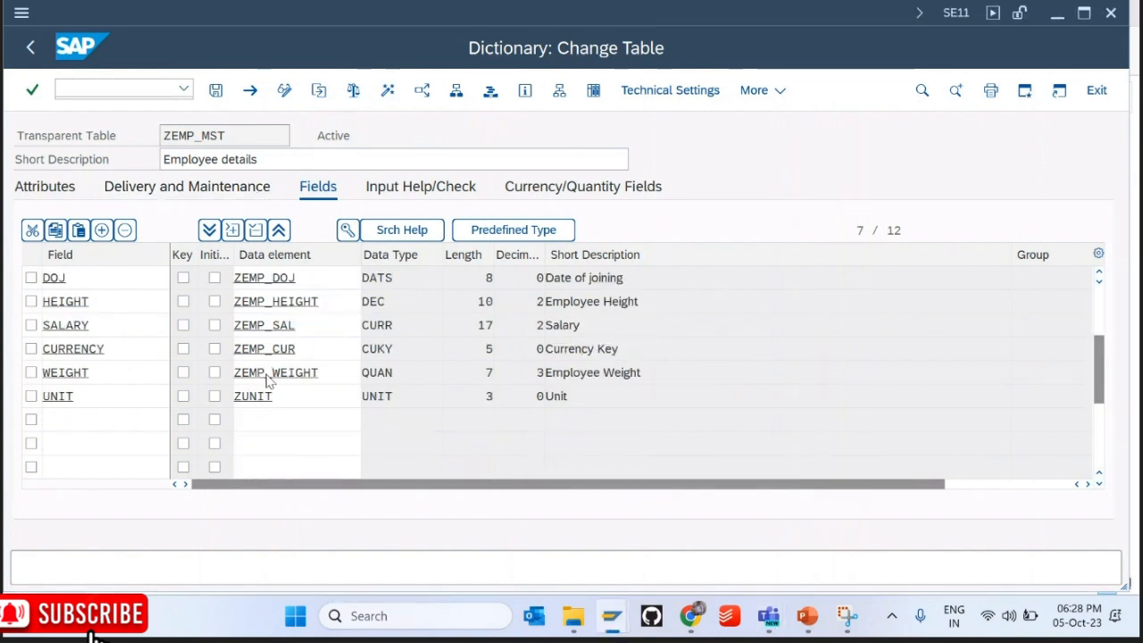
{"action": "left_click_drag", "start_coordinate": [438, 139], "coordinate": [400, 135]}
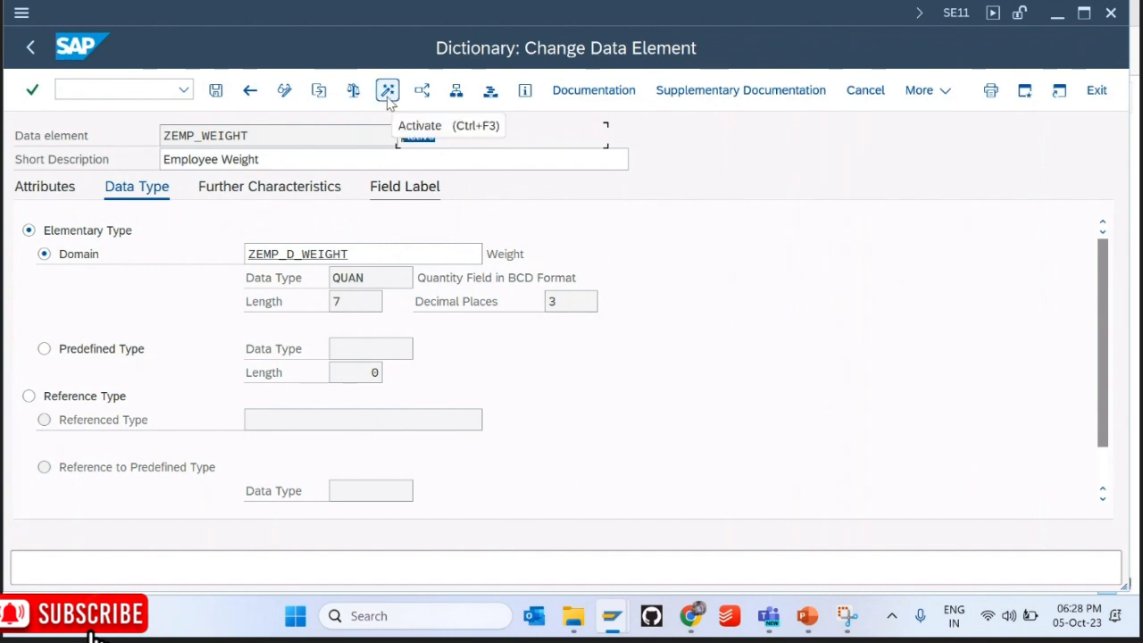
{"action": "left_click_drag", "start_coordinate": [252, 136], "coordinate": [149, 152]}
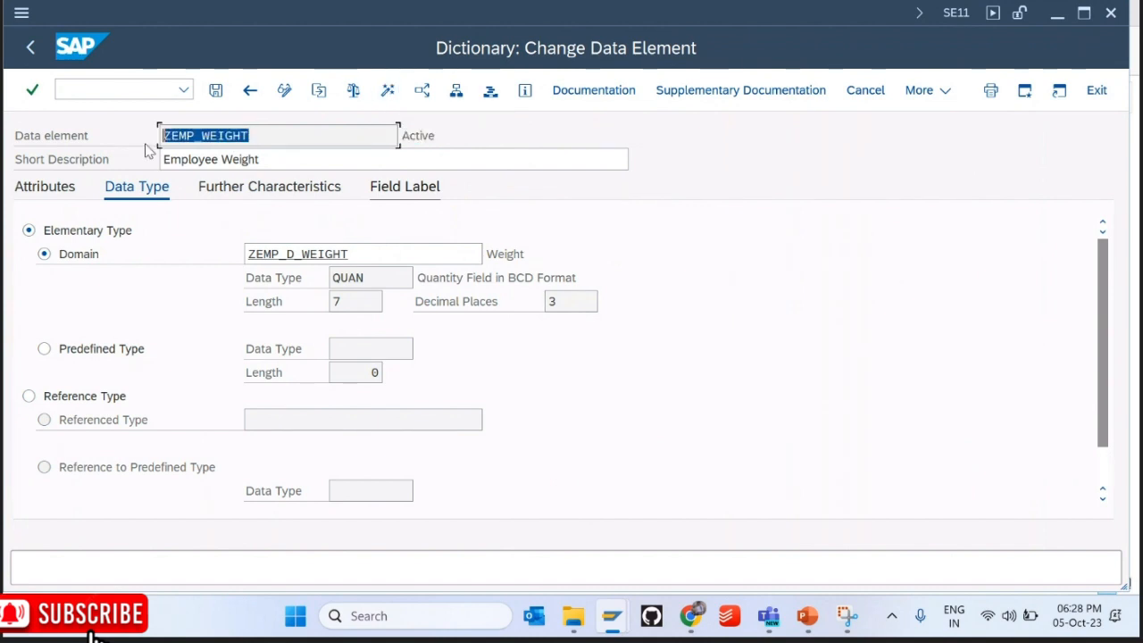
{"action": "left_click_drag", "start_coordinate": [437, 137], "coordinate": [393, 137]}
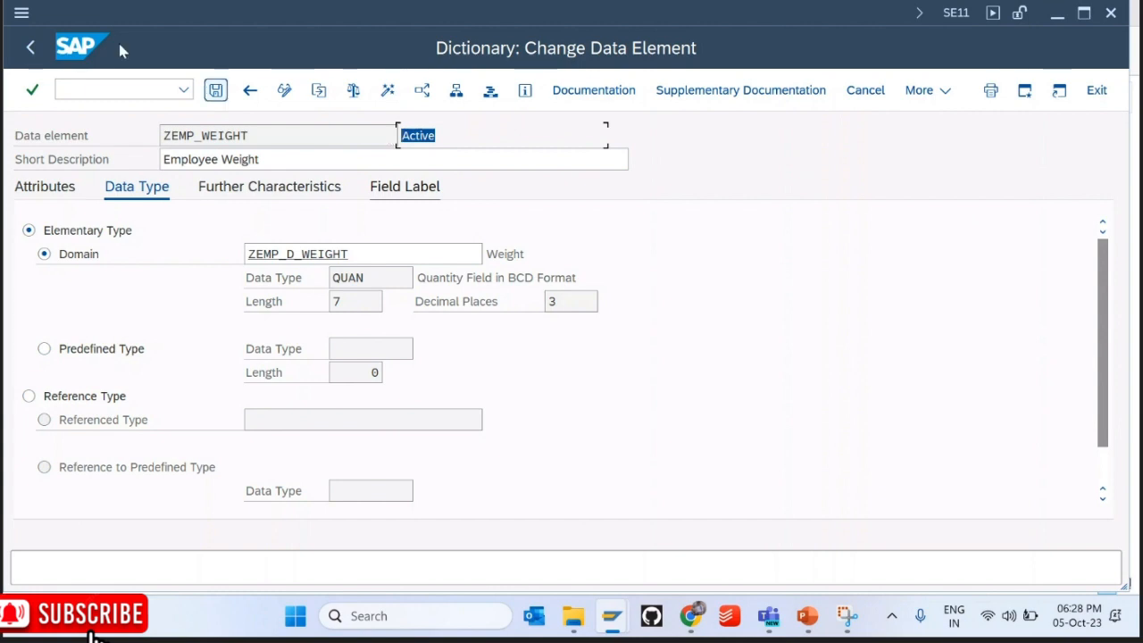
{"action": "left_click", "coordinate": [30, 47]}
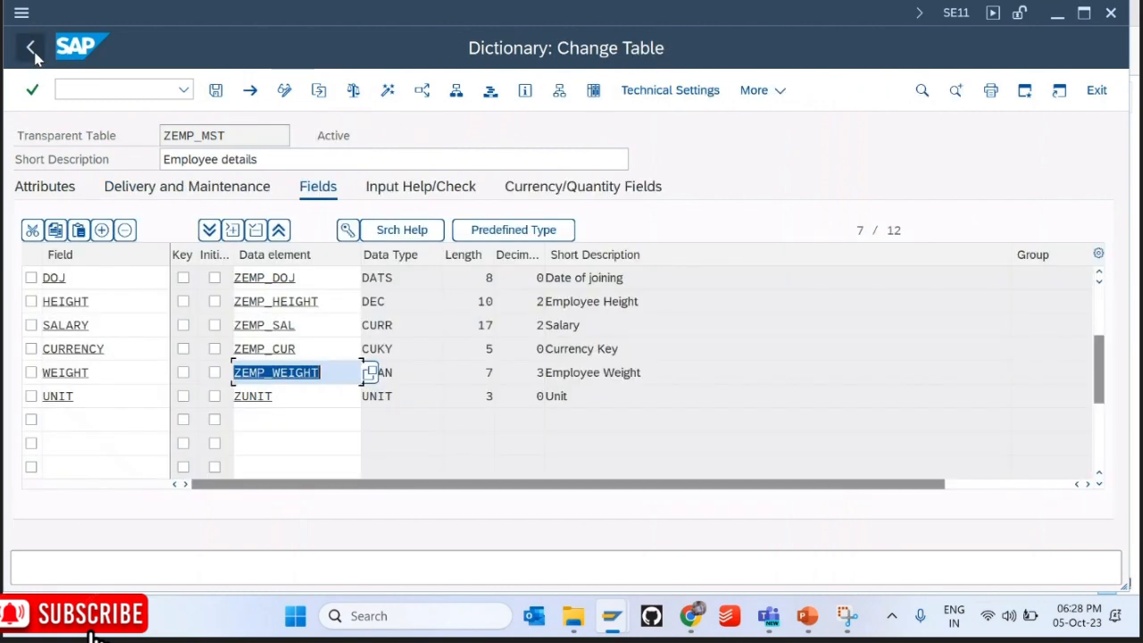
{"action": "left_click", "coordinate": [757, 91]}
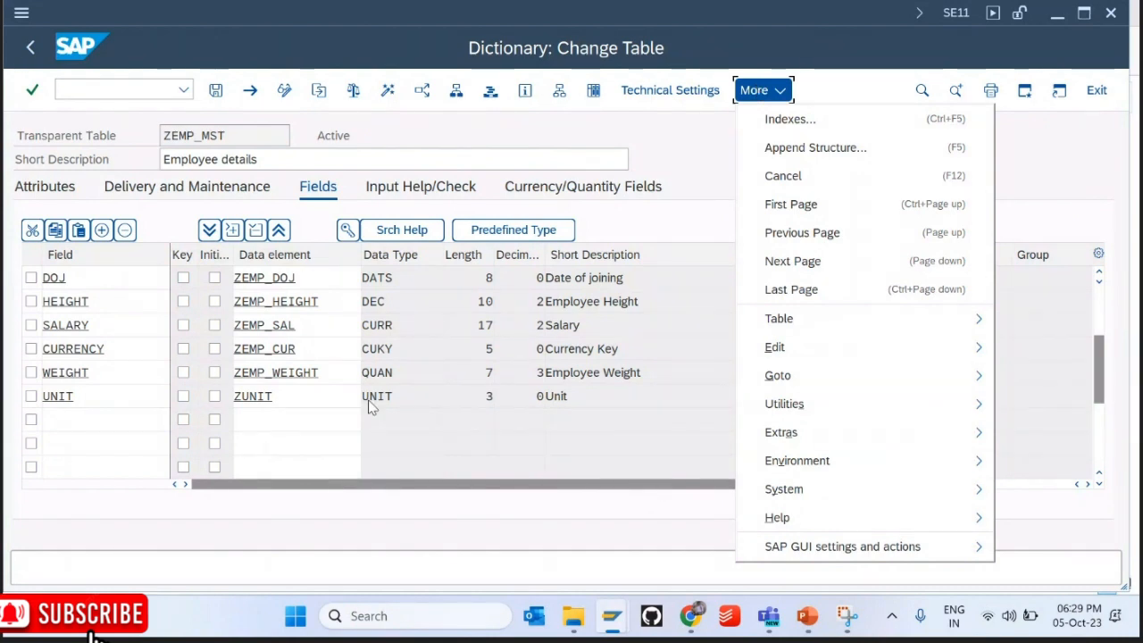
Step: Inspect the ZUNIT data element definition, then return to the ZEMP_MST field list
{"action": "left_click", "coordinate": [278, 394]}
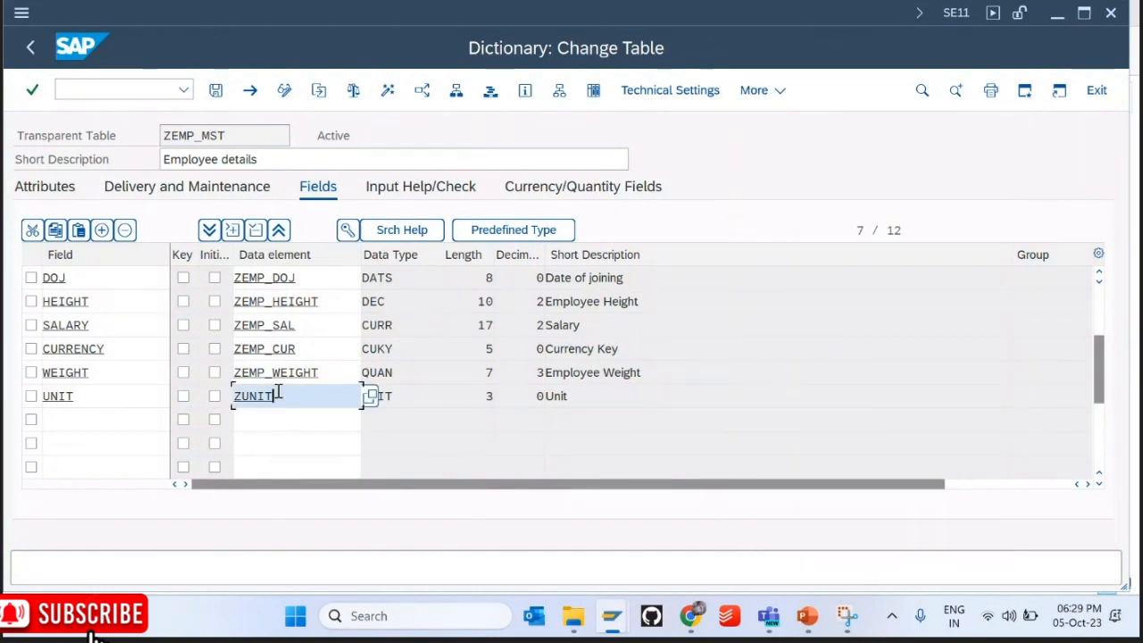
{"action": "double_click", "coordinate": [277, 394]}
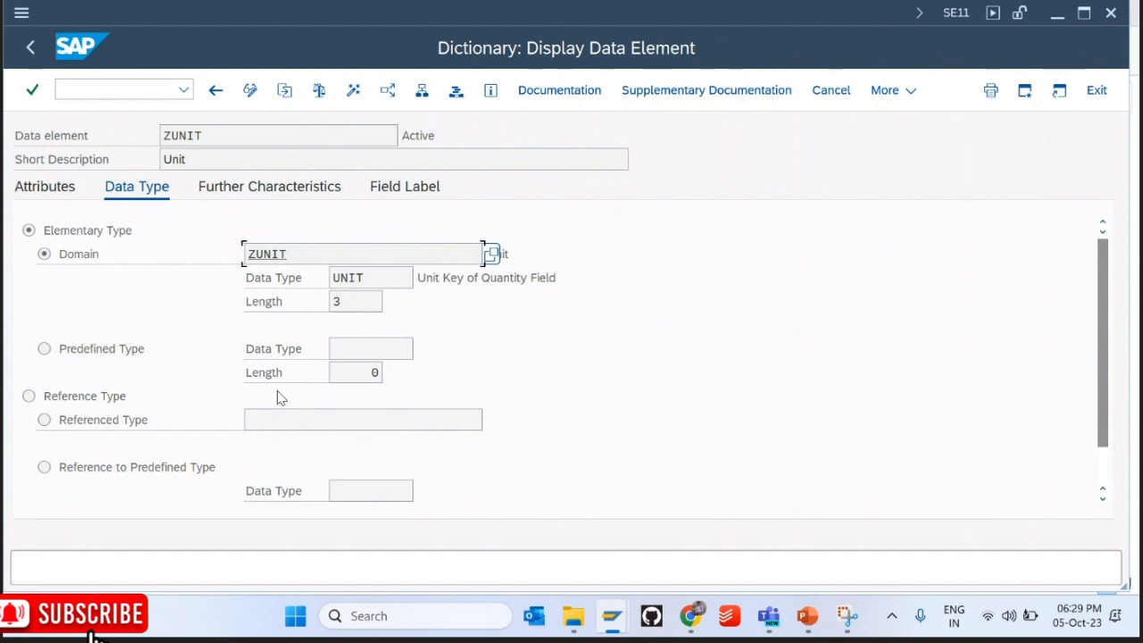
{"action": "left_click", "coordinate": [29, 51]}
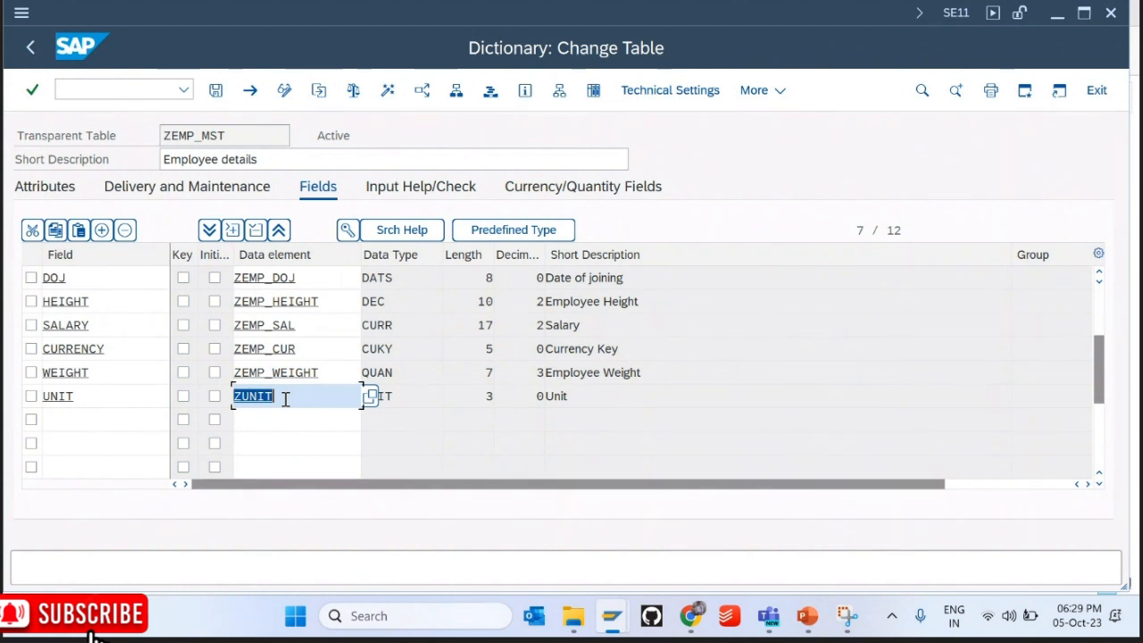
Step: Activate the ZEMP_MST table without viewing the activation log
{"action": "left_click", "coordinate": [388, 91]}
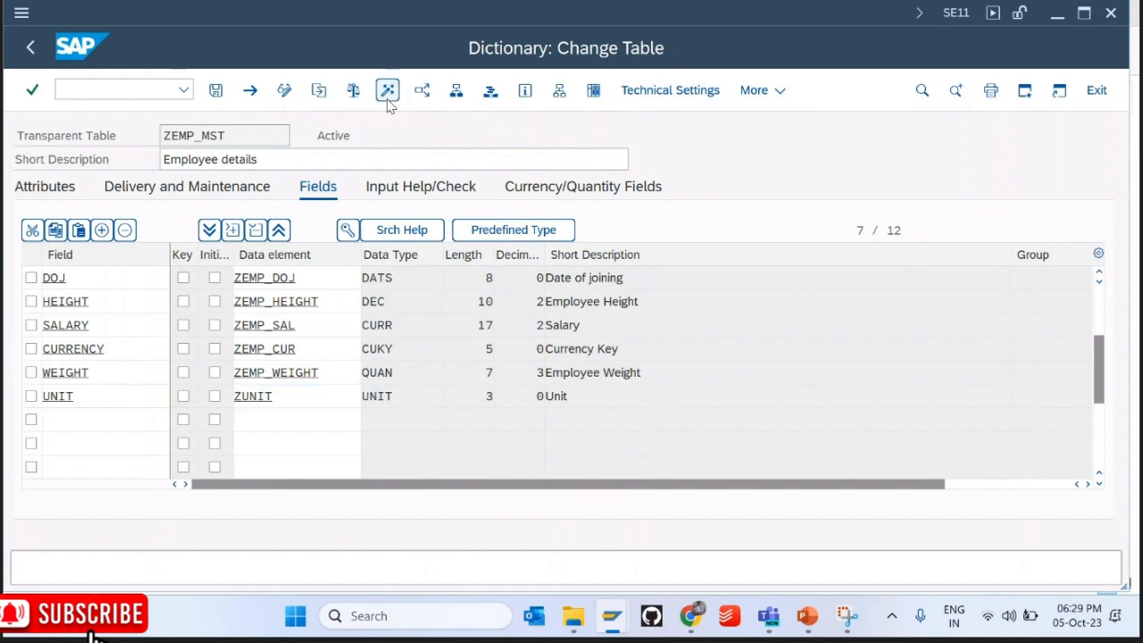
{"action": "key", "text": "Tab"}
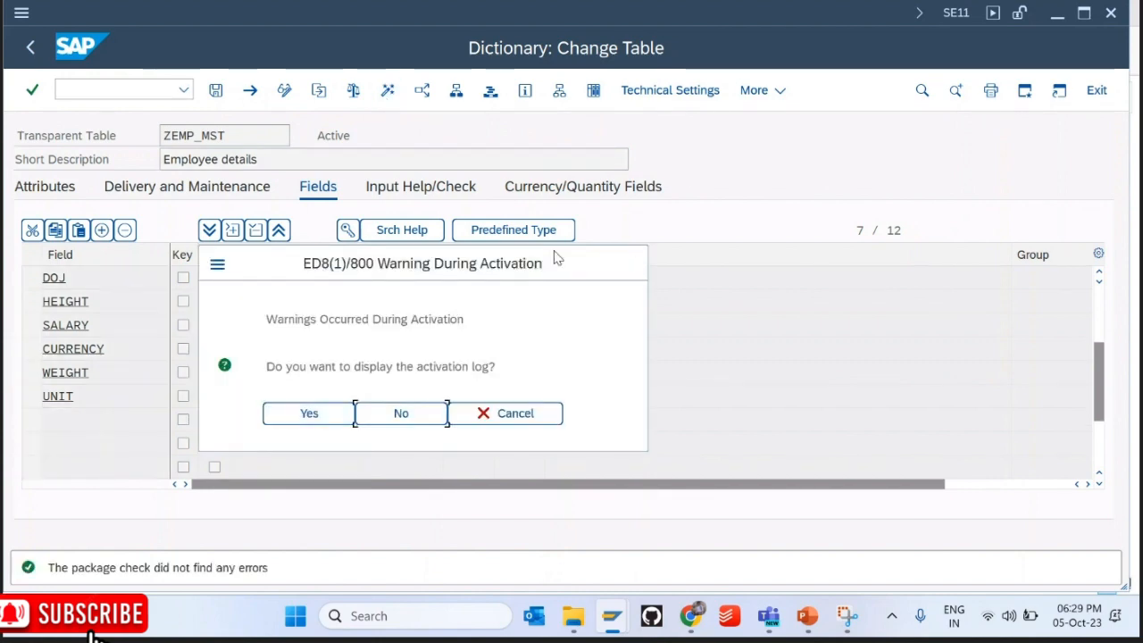
{"action": "key", "text": "Return"}
Step: Open Create Entries for ZEMP_MST and enter employee ID KIIT10
{"action": "left_click", "coordinate": [755, 90]}
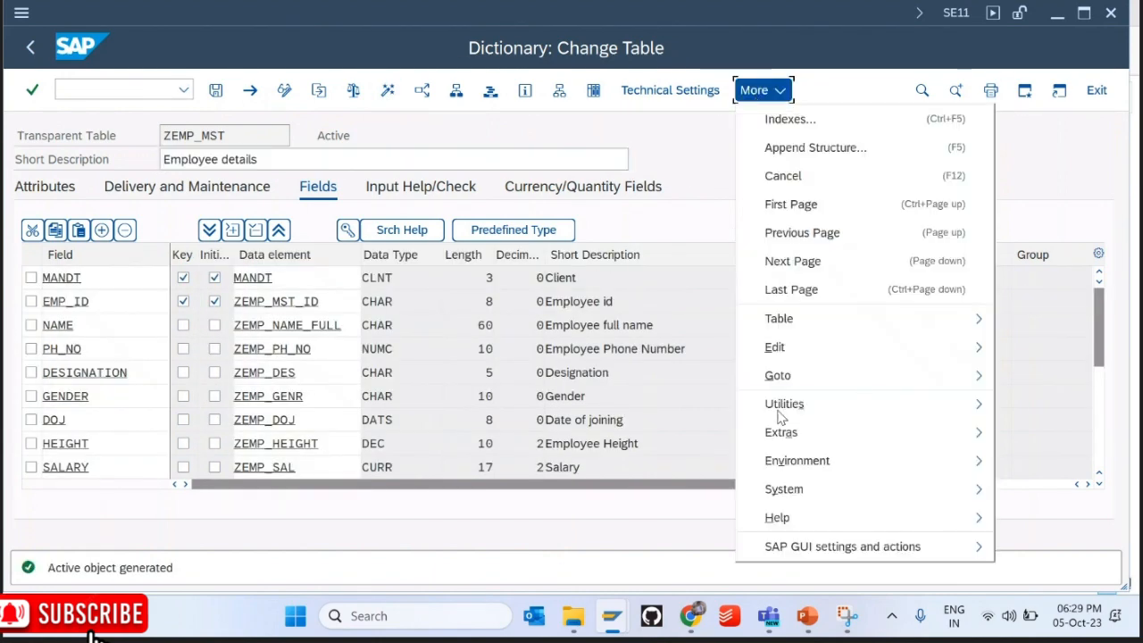
{"action": "left_click", "coordinate": [802, 407]}
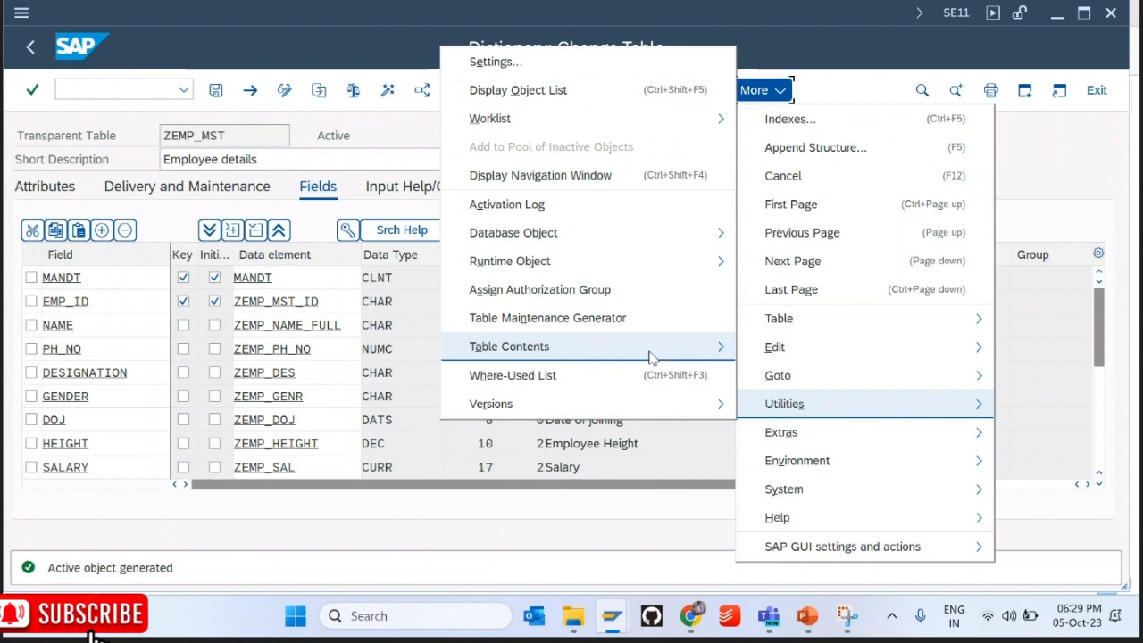
{"action": "left_click", "coordinate": [773, 377]}
{"action": "key", "text": "Down"}
{"action": "key", "text": "Tab"}
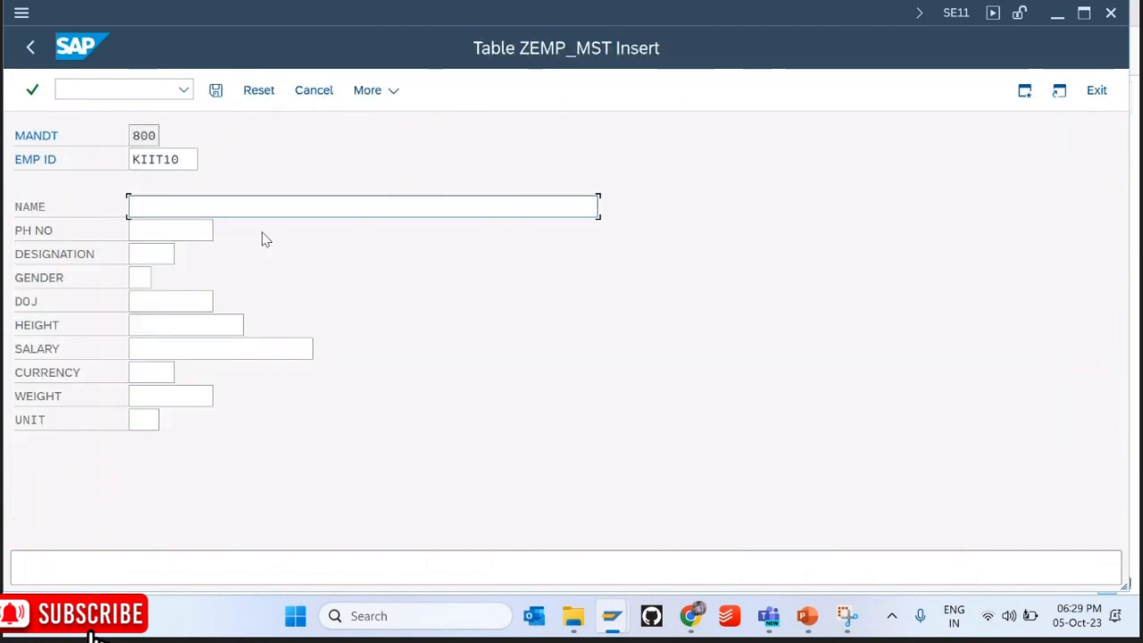
Step: Enter the employee's name and fill the phone number from history
{"action": "type", "text": "G"}
{"action": "key", "text": "BackSpace"}
{"action": "type", "text": "Someone Spe"}
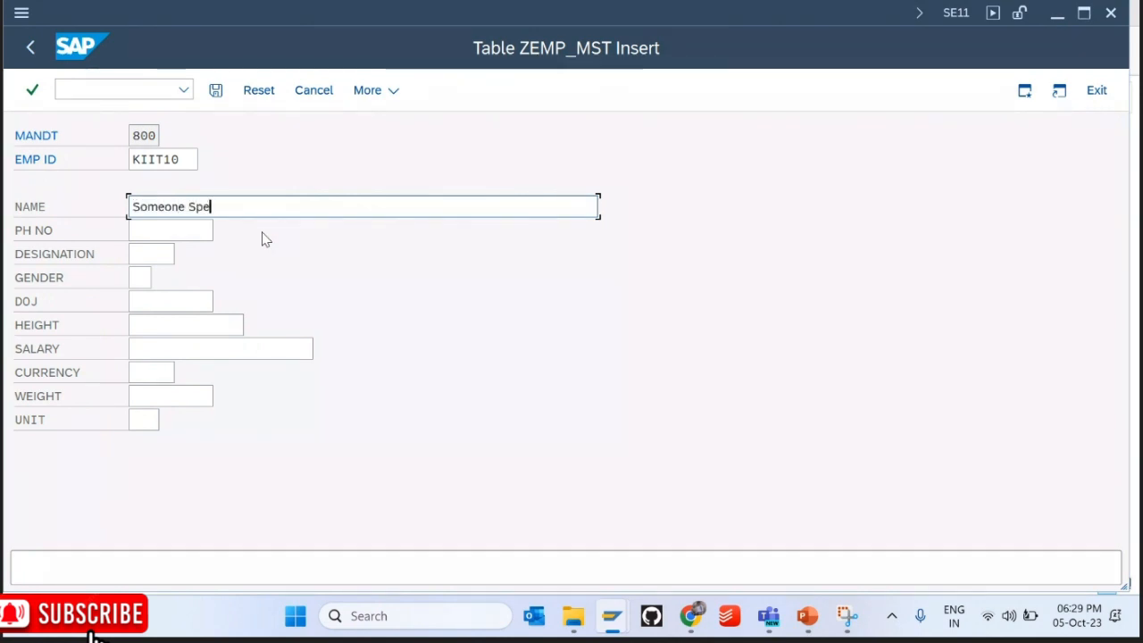
{"action": "type", "text": "cial"}
{"action": "key", "text": "Tab"}
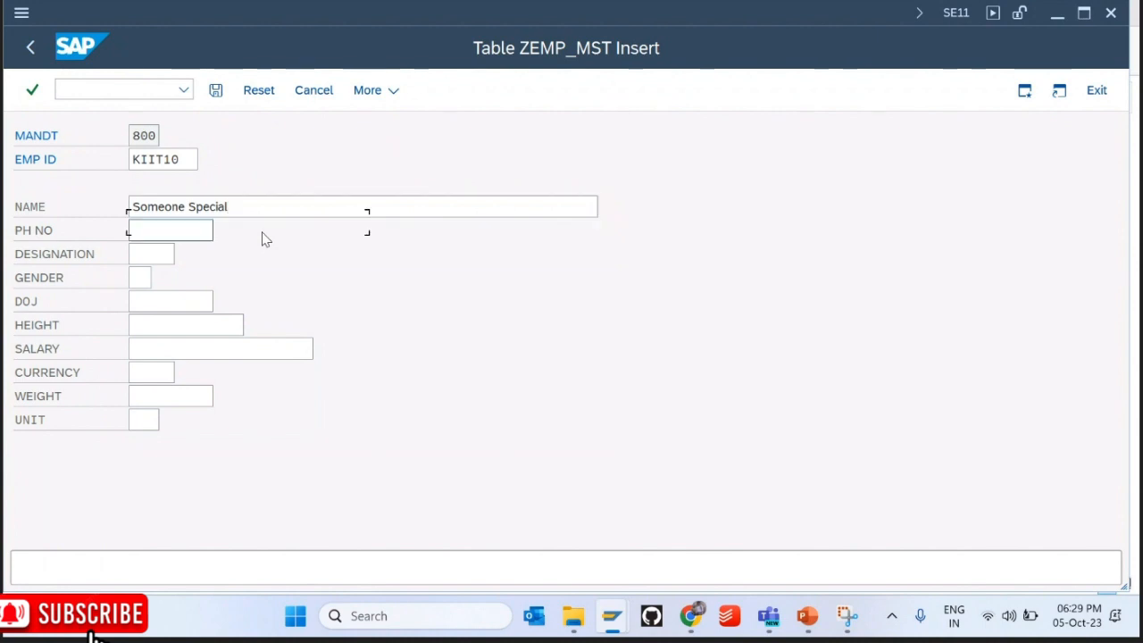
{"action": "key", "text": "Down"}
{"action": "key", "text": "Return"}
{"action": "key", "text": "Tab"}
{"action": "key", "text": "Tab"}
{"action": "key", "text": "Tab"}
{"action": "key", "text": "Tab"}
{"action": "key", "text": "Tab"}
{"action": "key", "text": "Tab"}
{"action": "key", "text": "Tab"}
{"action": "key", "text": "Tab"}
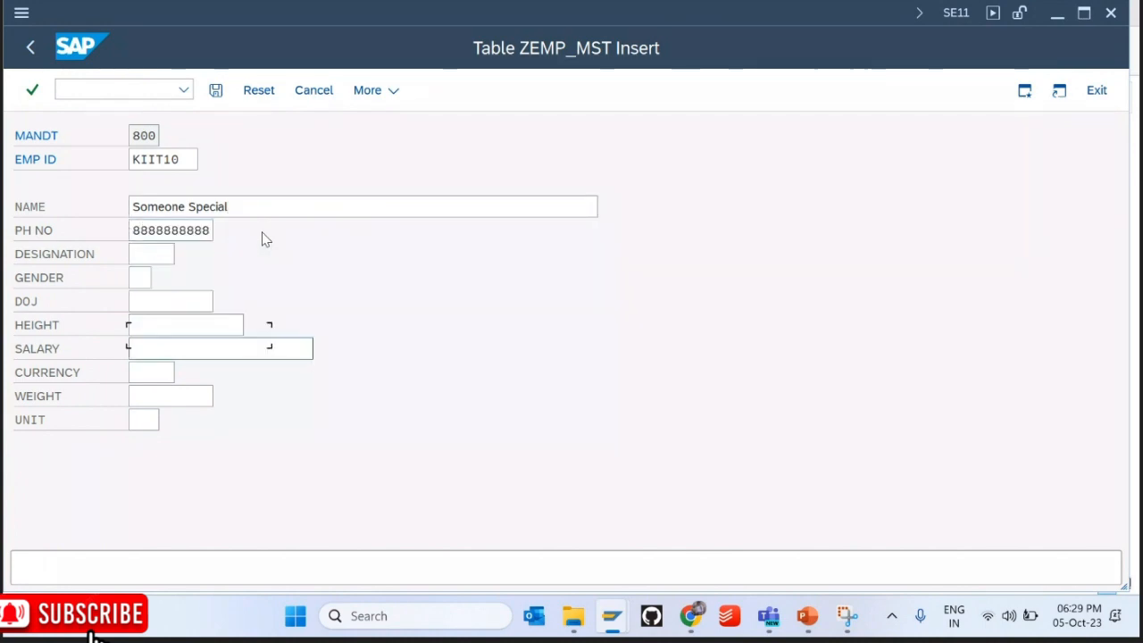
Step: Set the weight to 70.500 and the unit to KG
{"action": "key", "text": "shift+Tab"}
{"action": "type", "text": "8888"}
{"action": "key", "text": "BackSpace"}
{"action": "key", "text": "BackSpace"}
{"action": "key", "text": "BackSpace"}
{"action": "key", "text": "BackSpace"}
{"action": "type", "text": "70.500"}
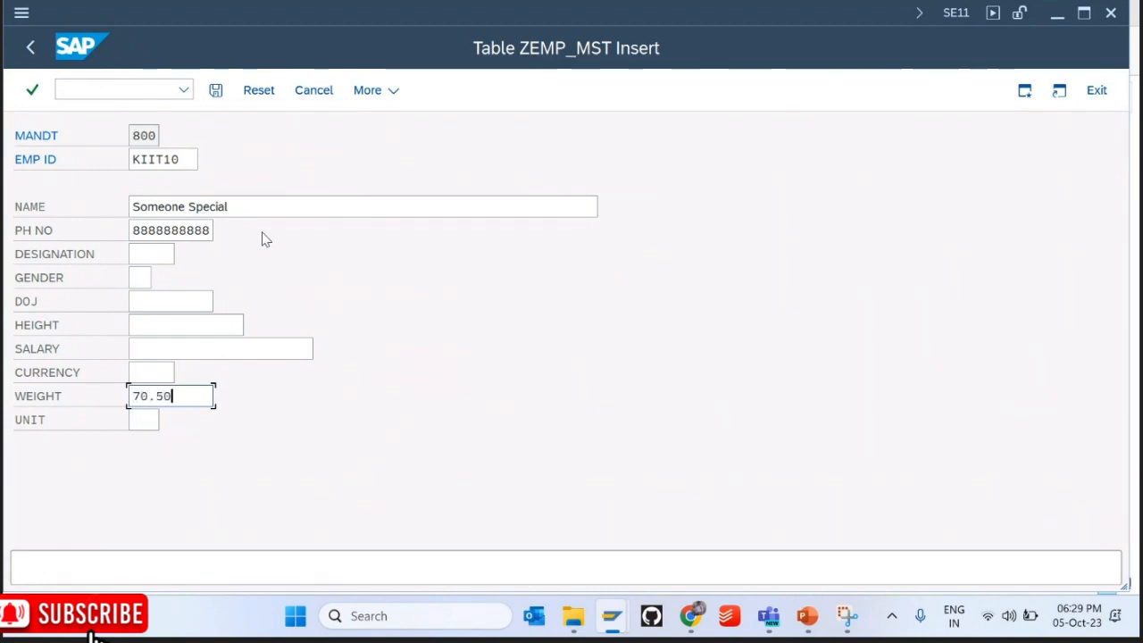
{"action": "key", "text": "Tab"}
{"action": "type", "text": "KG"}
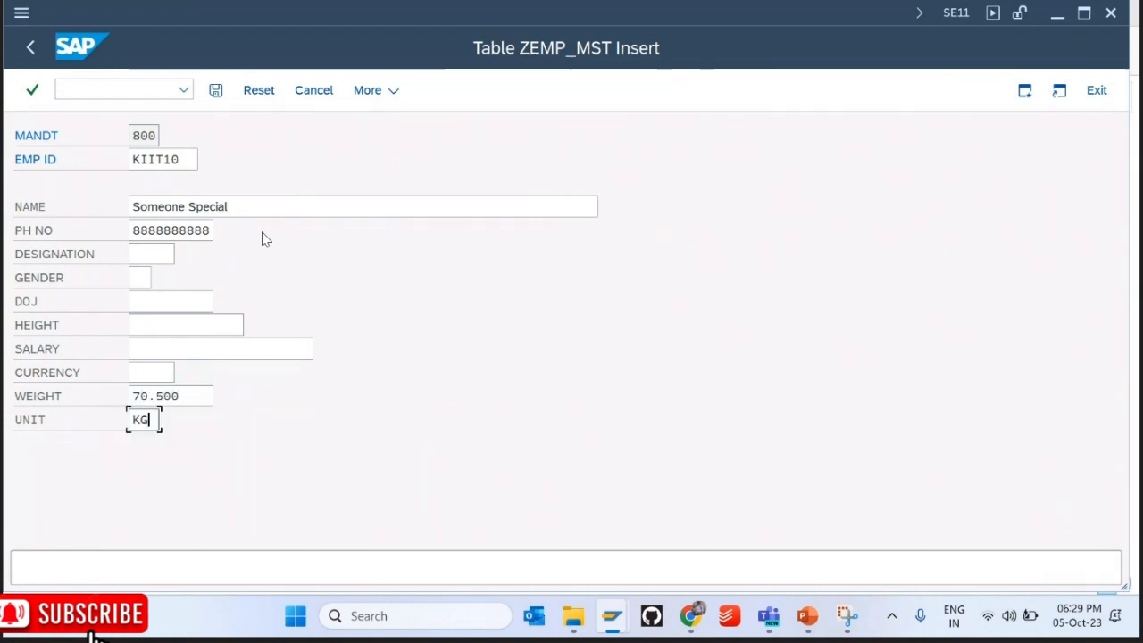
{"action": "key", "text": "Tab"}
Step: Leave the insert form and confirm exiting without saving the entry
{"action": "key", "text": "F3"}
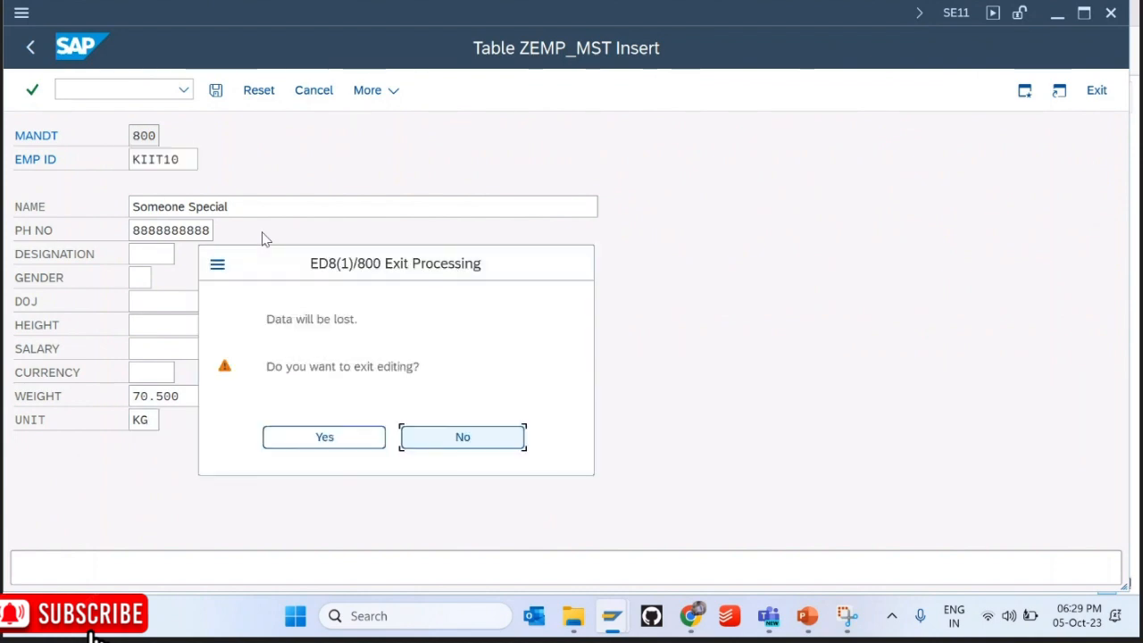
{"action": "key", "text": "Left"}
{"action": "key", "text": "Return"}
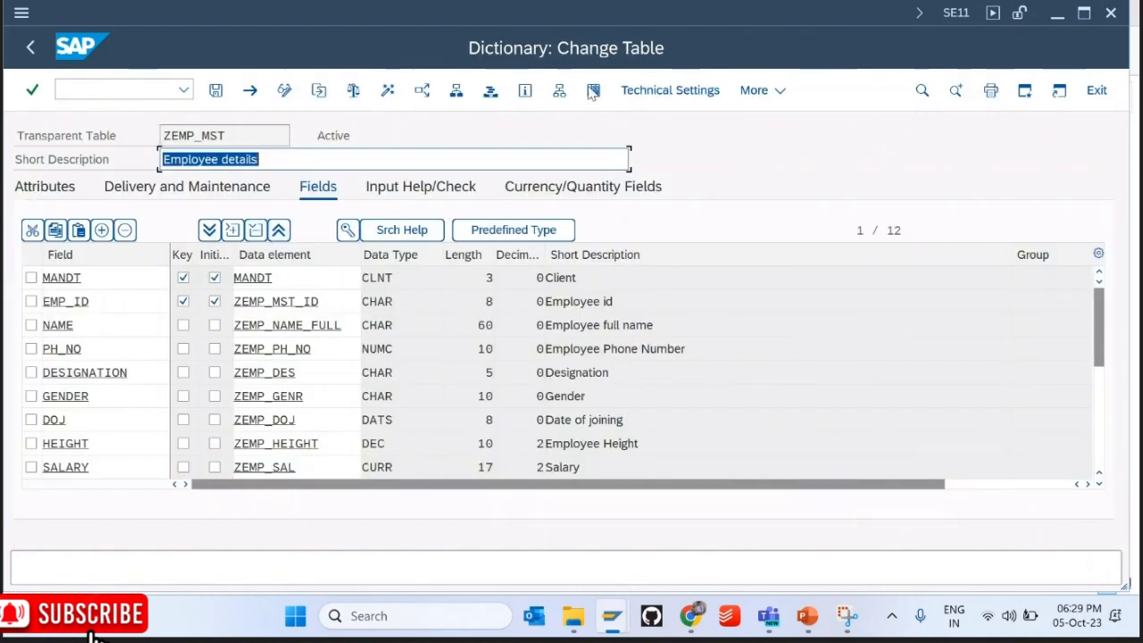
{"action": "left_click", "coordinate": [593, 90]}
{"action": "key", "text": "F8"}
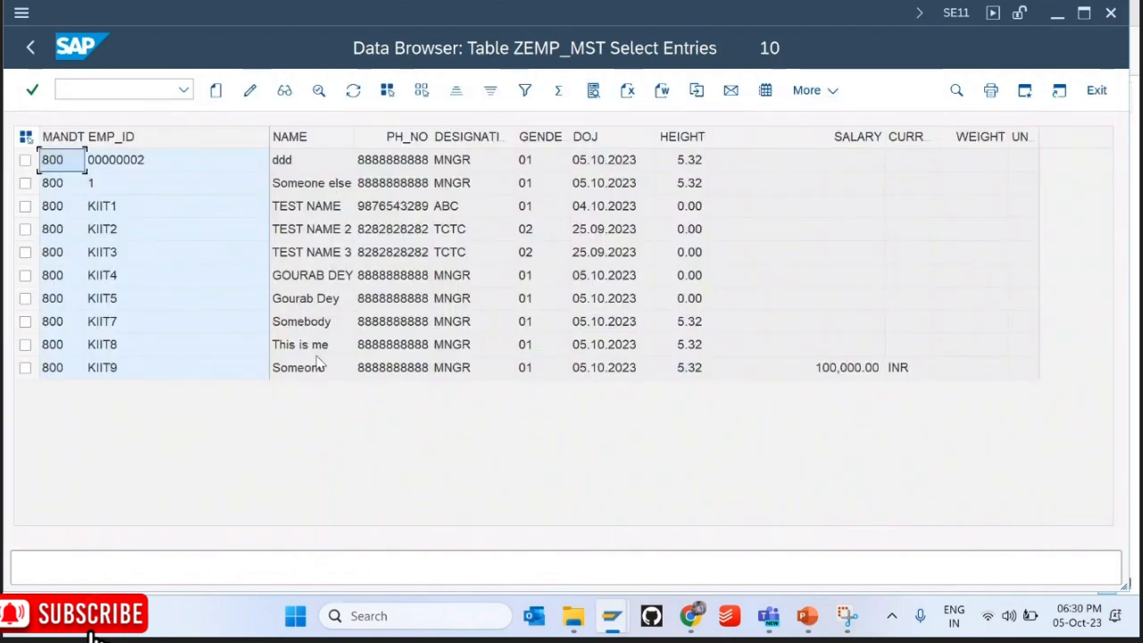
{"action": "left_click", "coordinate": [30, 48]}
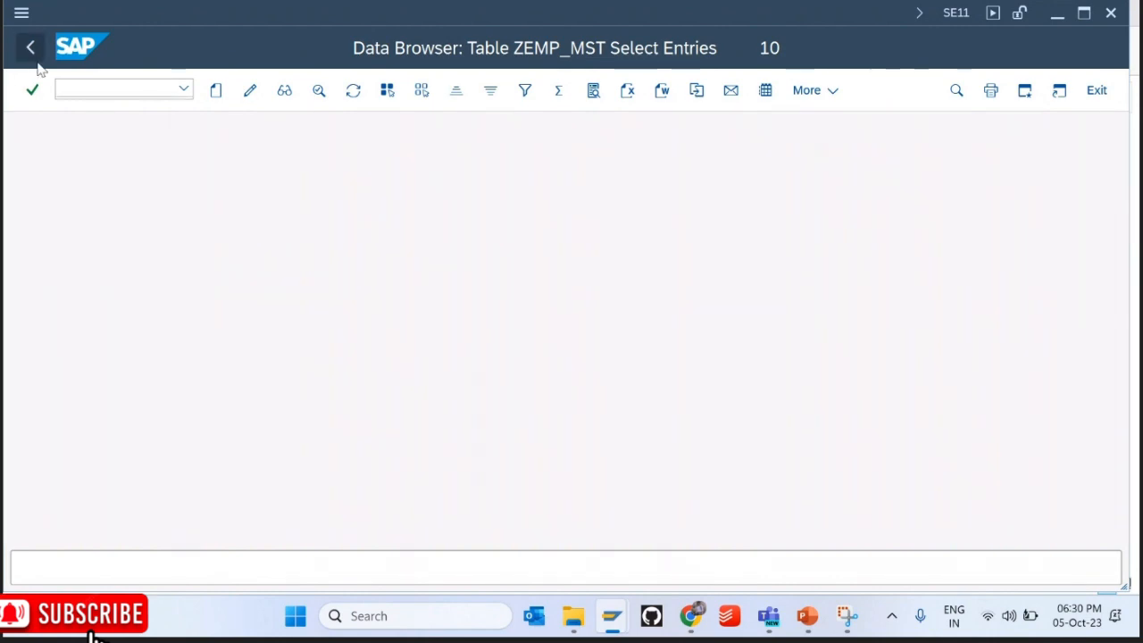
{"action": "left_click", "coordinate": [34, 55]}
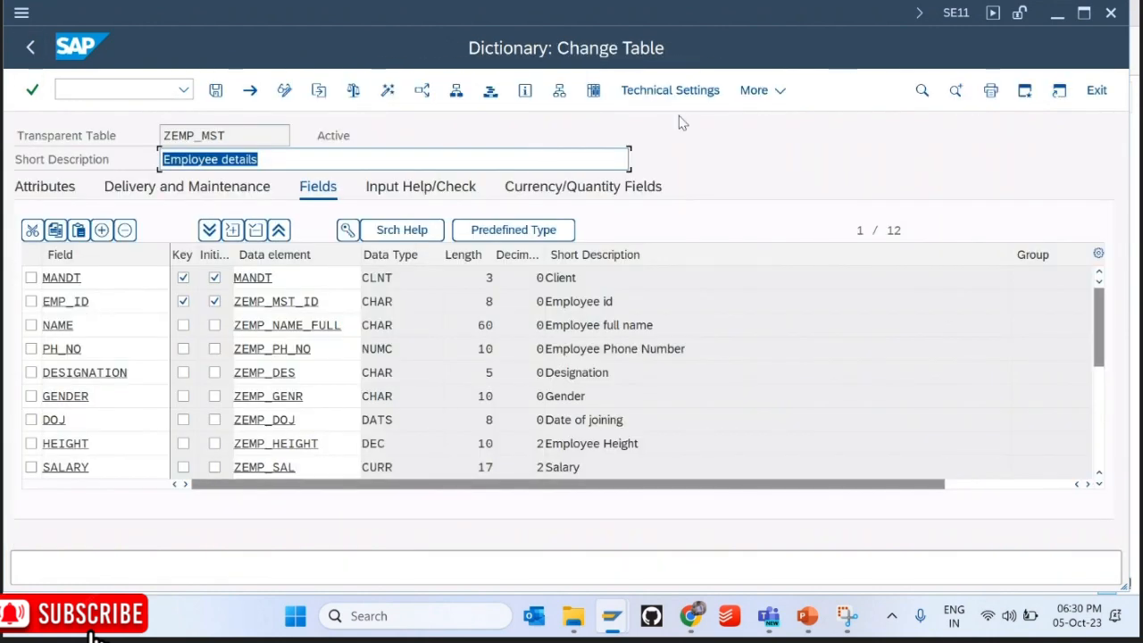
Step: Open Create Entries for ZEMP_MST with employee ID KIIT10 and enter the employee's name
{"action": "left_click", "coordinate": [753, 90]}
{"action": "mouse_move", "coordinate": [786, 400]}
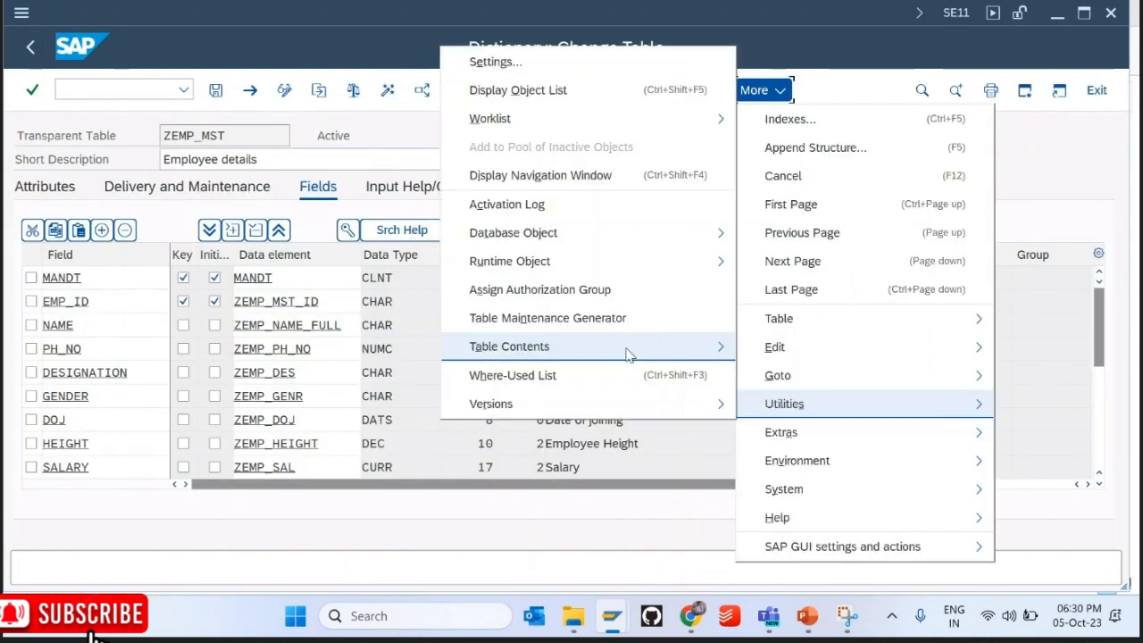
{"action": "mouse_move", "coordinate": [651, 340]}
{"action": "left_click", "coordinate": [773, 378]}
{"action": "key", "text": "space"}
{"action": "key", "text": "Tab"}
{"action": "type", "text": "sOME"}
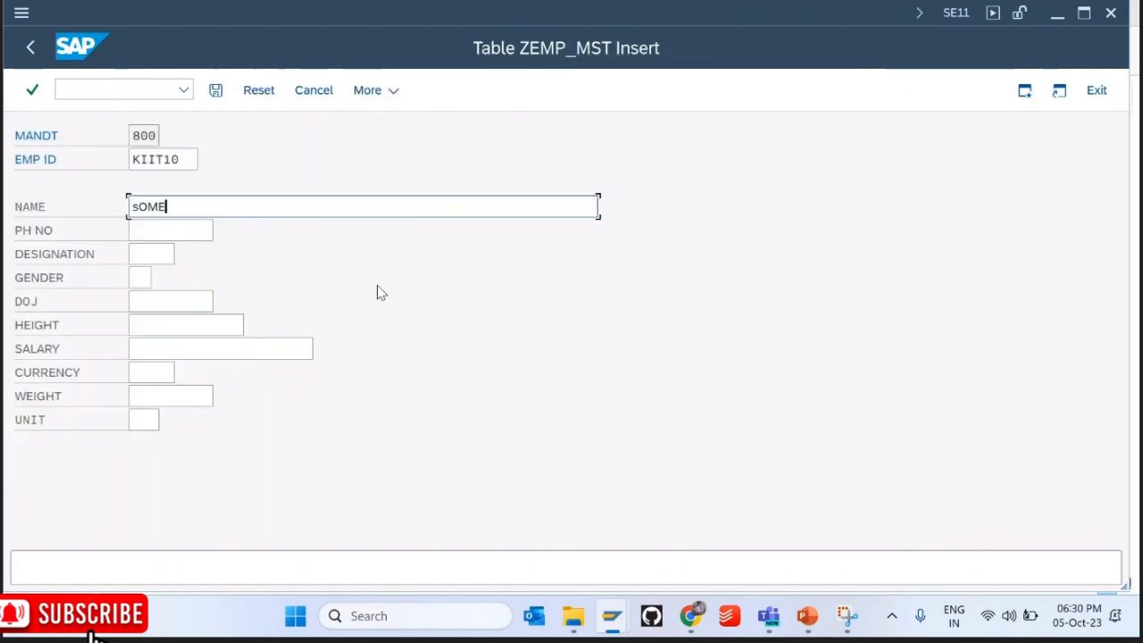
{"action": "key", "text": "BackSpace"}
{"action": "key", "text": "BackSpace"}
{"action": "key", "text": "BackSpace"}
{"action": "key", "text": "BackSpace"}
{"action": "type", "text": "Someone"}
{"action": "key", "text": "Tab"}
Step: Set weight 70.500 and unit KG, save the record, and return to the table definition
{"action": "left_click", "coordinate": [176, 390]}
{"action": "key", "text": "Down"}
{"action": "key", "text": "Tab"}
{"action": "key", "text": "space"}
{"action": "key", "text": "Down"}
{"action": "key", "text": "Return"}
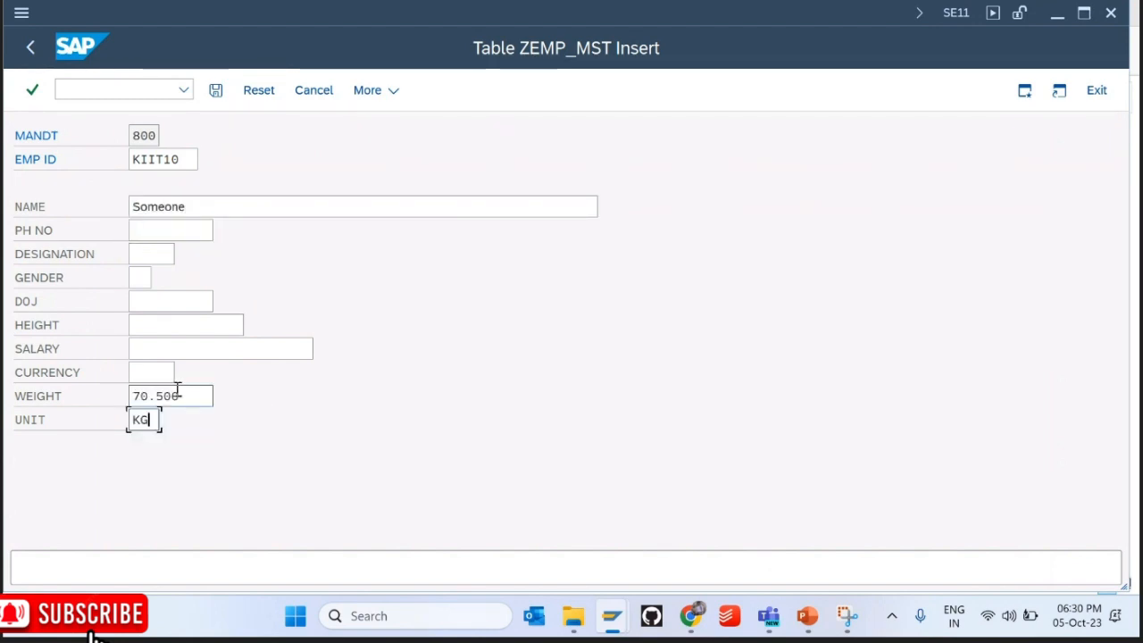
{"action": "left_click", "coordinate": [215, 90]}
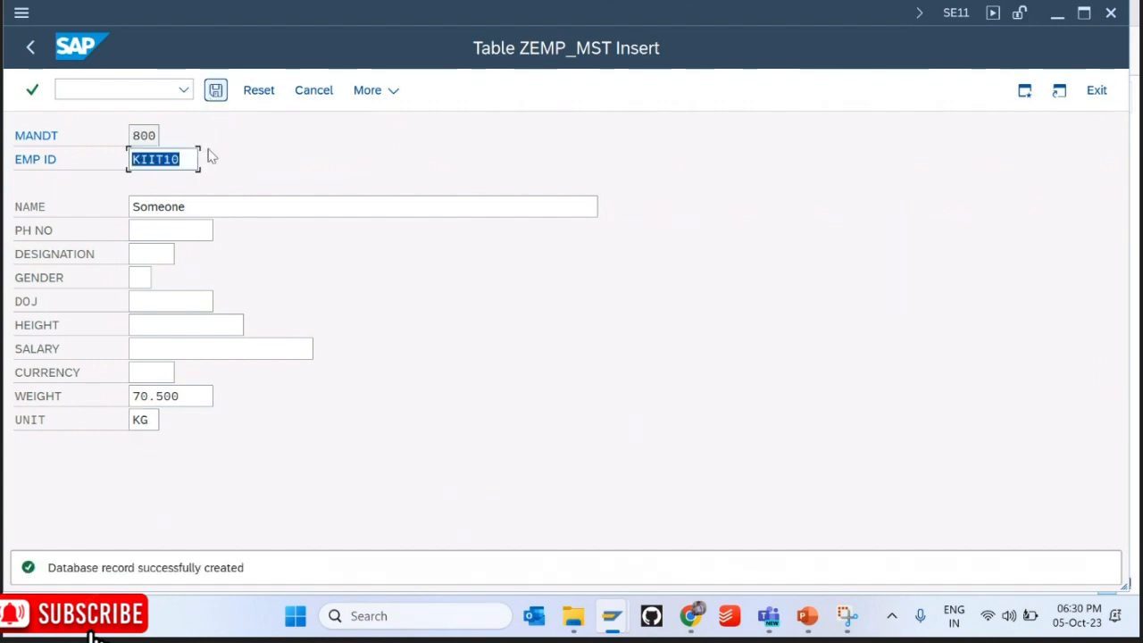
{"action": "left_click", "coordinate": [28, 53]}
Step: List ZEMP_MST contents and check that the KIIT10 row shows weight 70.500 KG
{"action": "left_click", "coordinate": [590, 90]}
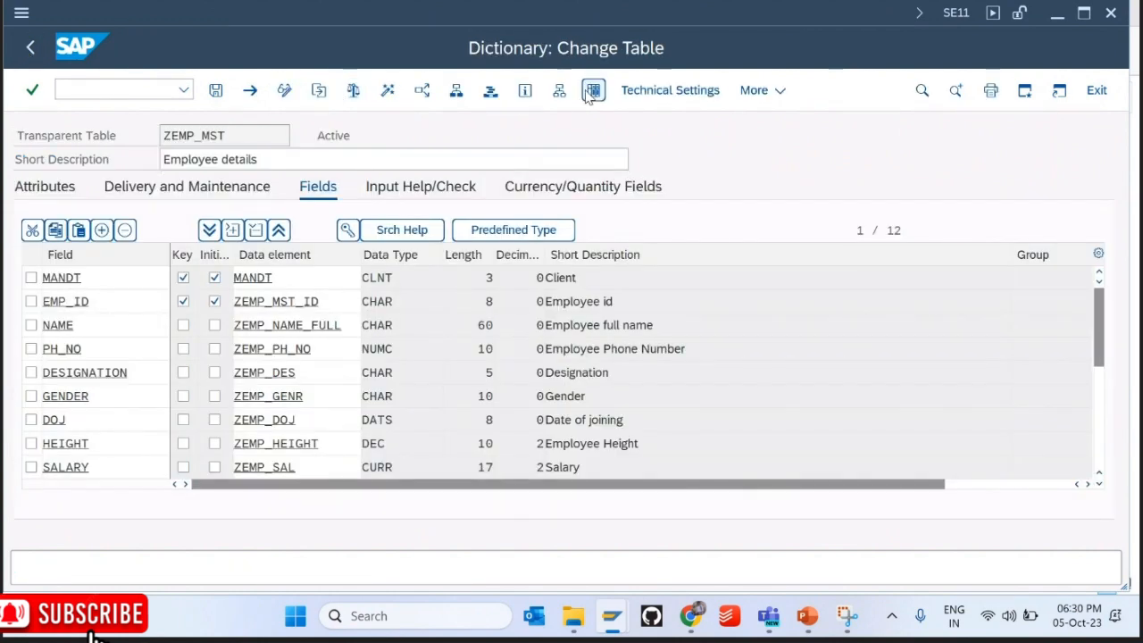
{"action": "key", "text": "F8"}
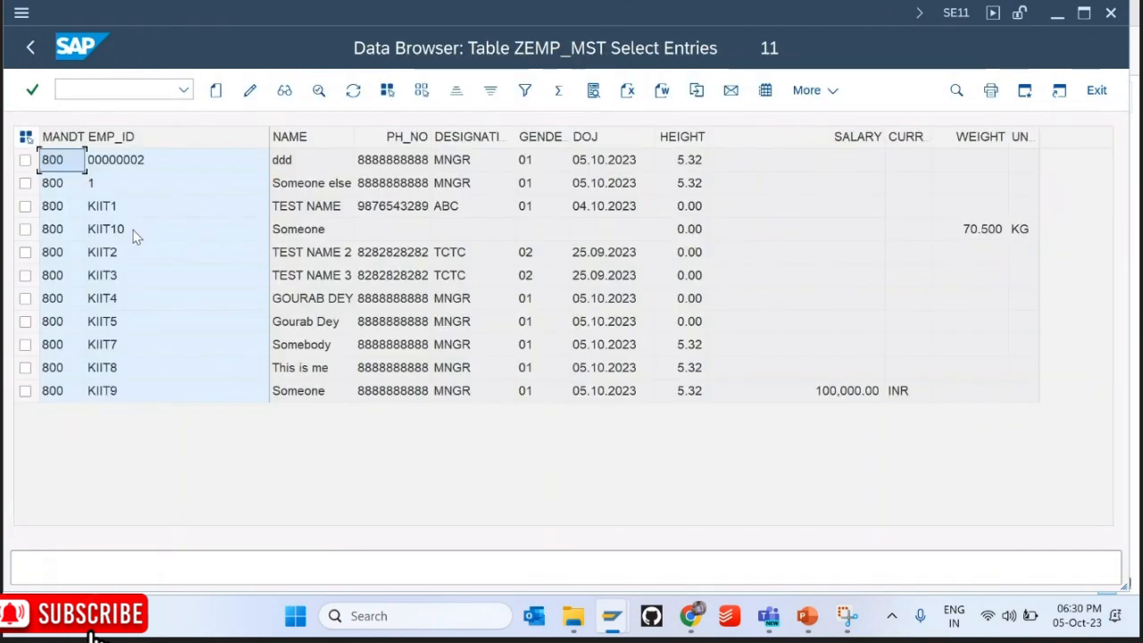
{"action": "left_click", "coordinate": [135, 234]}
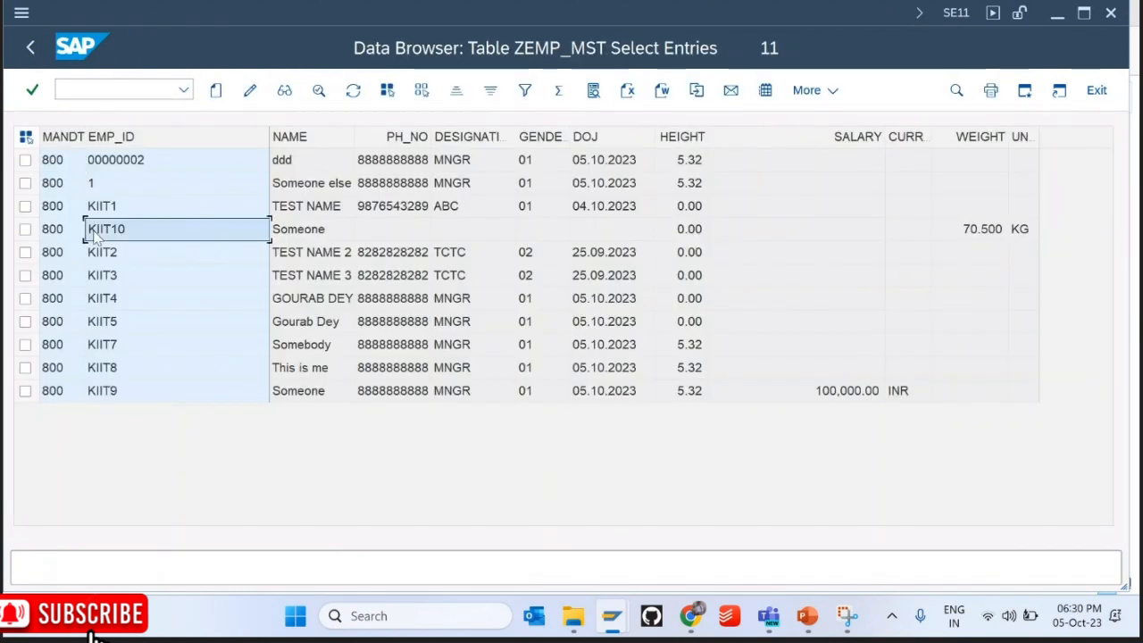
{"action": "left_click", "coordinate": [25, 229]}
{"action": "left_click", "coordinate": [980, 236]}
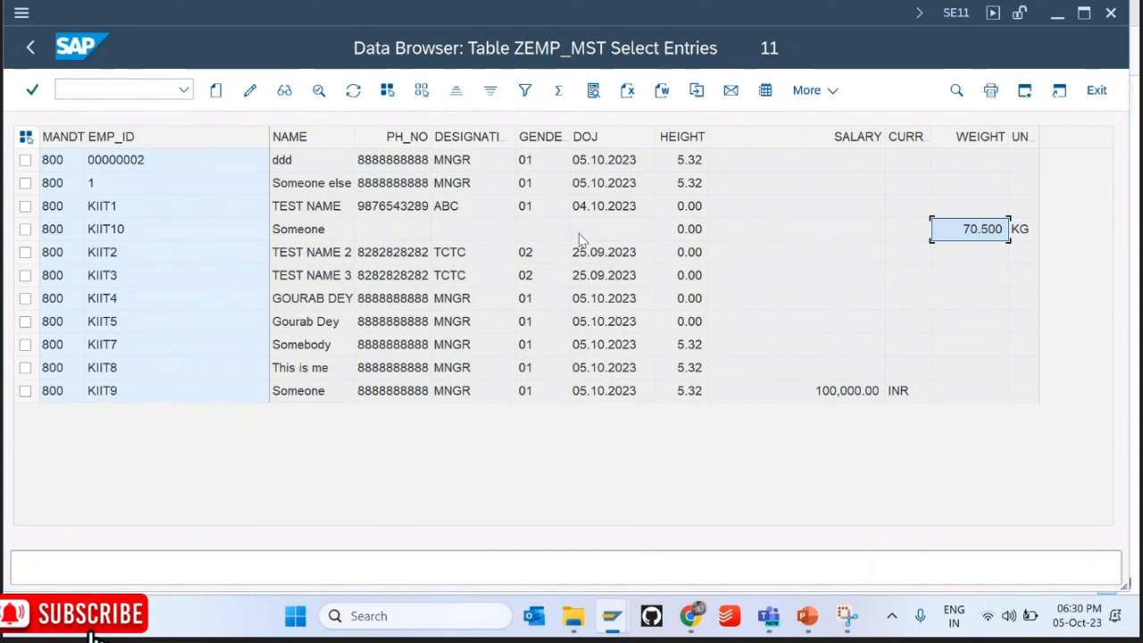
Step: Go back to the table definition and switch to the PowerPoint presentation
{"action": "left_click", "coordinate": [30, 48]}
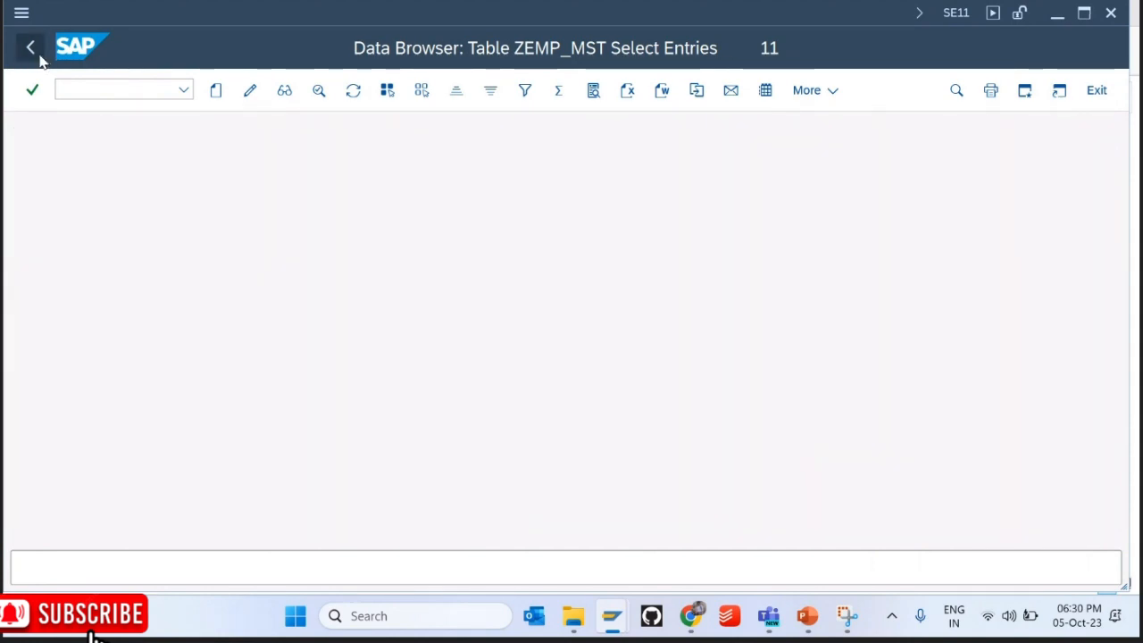
{"action": "left_click", "coordinate": [31, 47]}
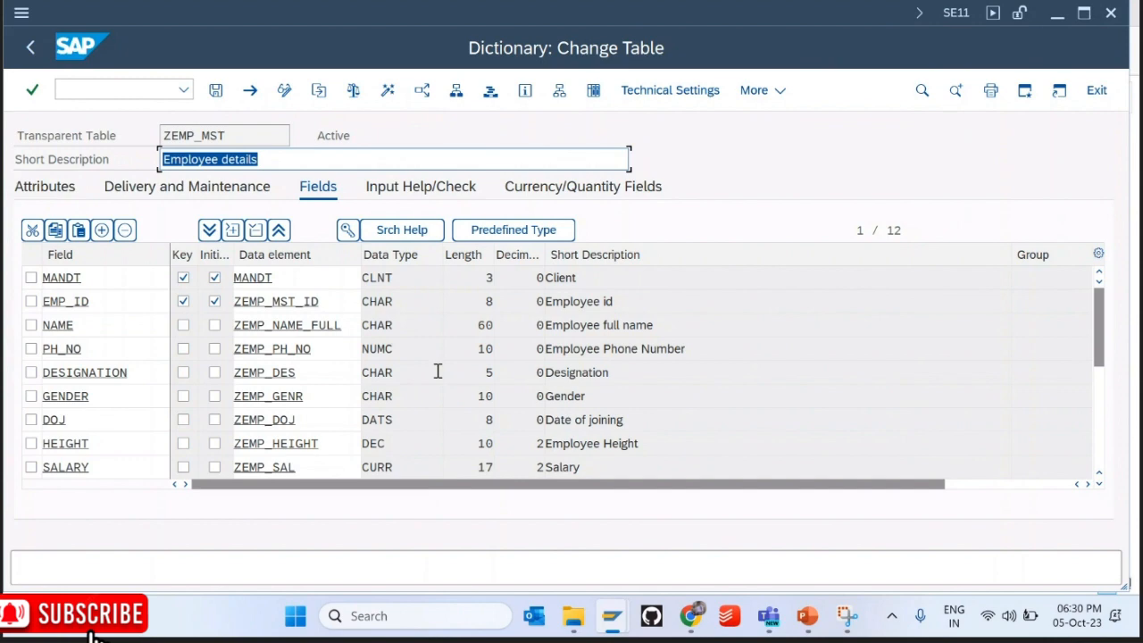
{"action": "left_click", "coordinate": [803, 618]}
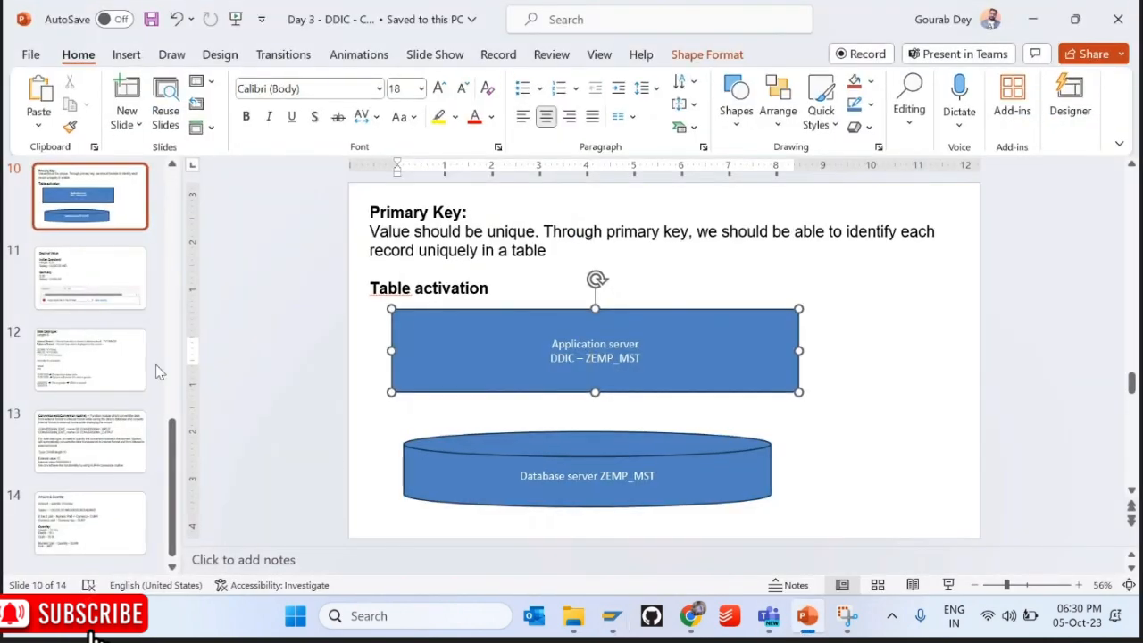
Step: Browse past the Decimal Value and Table creation slides to slide 14, Amount & Quantity, and open its context menu
{"action": "left_click", "coordinate": [82, 361]}
{"action": "left_click", "coordinate": [89, 277]}
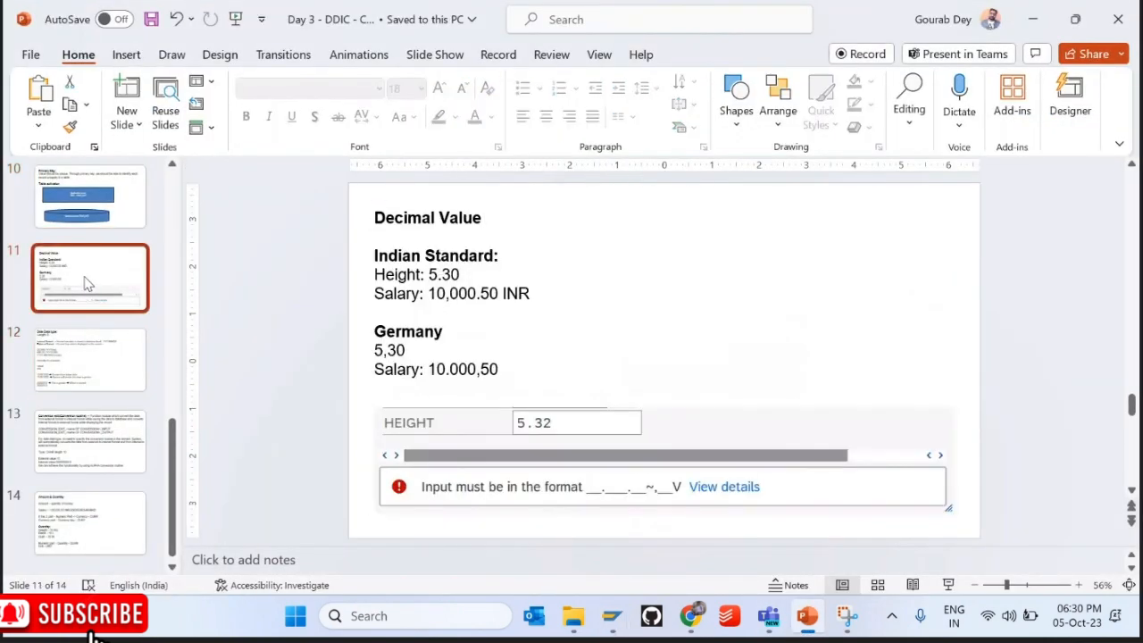
{"action": "scroll", "coordinate": [176, 188], "scroll_direction": "up", "scroll_amount": 2}
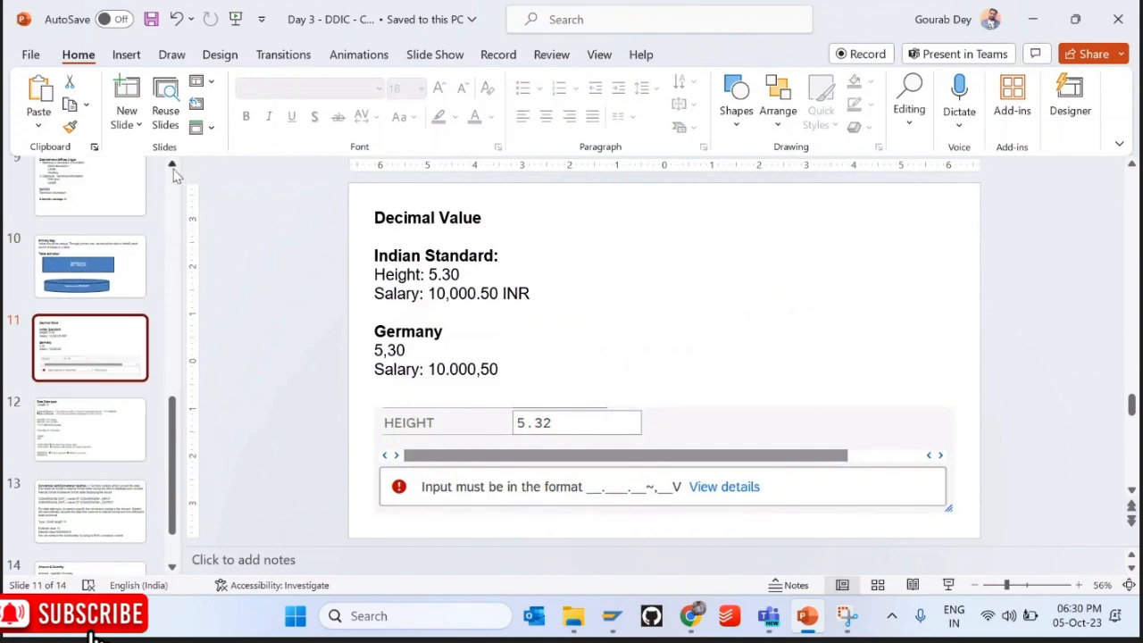
{"action": "scroll", "coordinate": [182, 323], "scroll_direction": "up", "scroll_amount": 3}
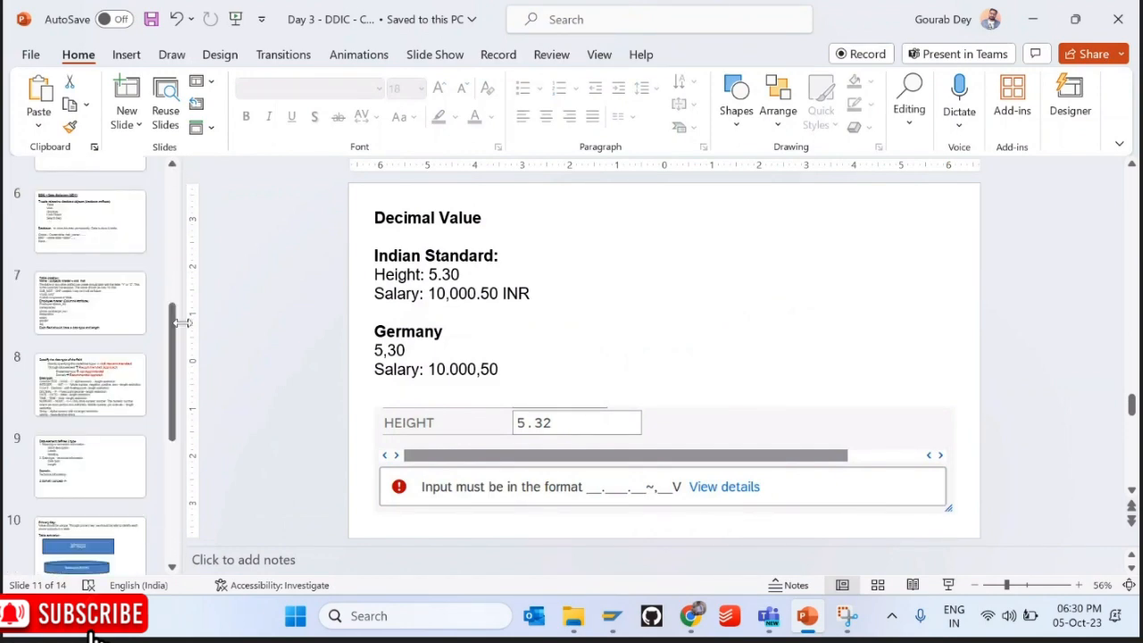
{"action": "left_click", "coordinate": [101, 293]}
{"action": "key", "text": "Down"}
{"action": "key", "text": "Down"}
{"action": "key", "text": "Down"}
{"action": "key", "text": "Down"}
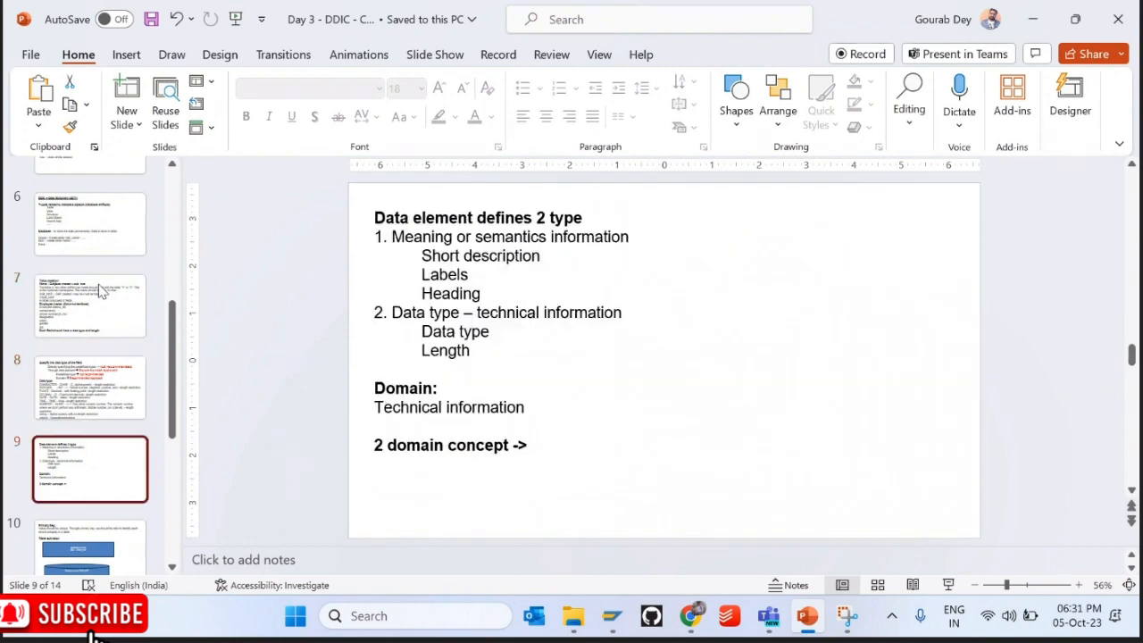
{"action": "key", "text": "Down"}
{"action": "key", "text": "Down"}
{"action": "key", "text": "Down"}
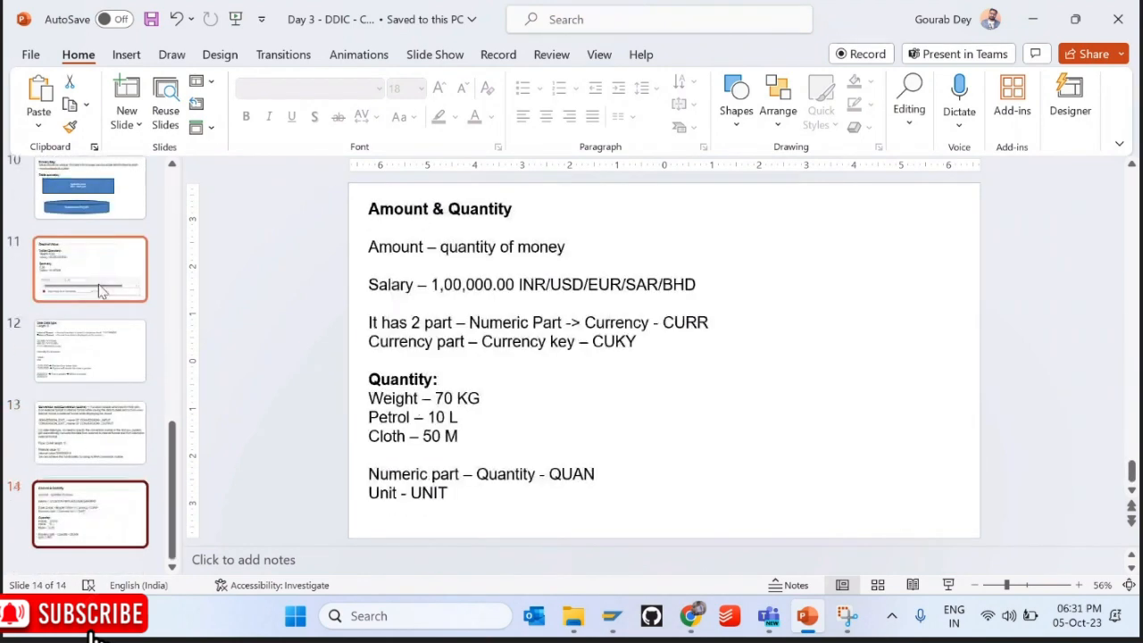
{"action": "right_click", "coordinate": [77, 529]}
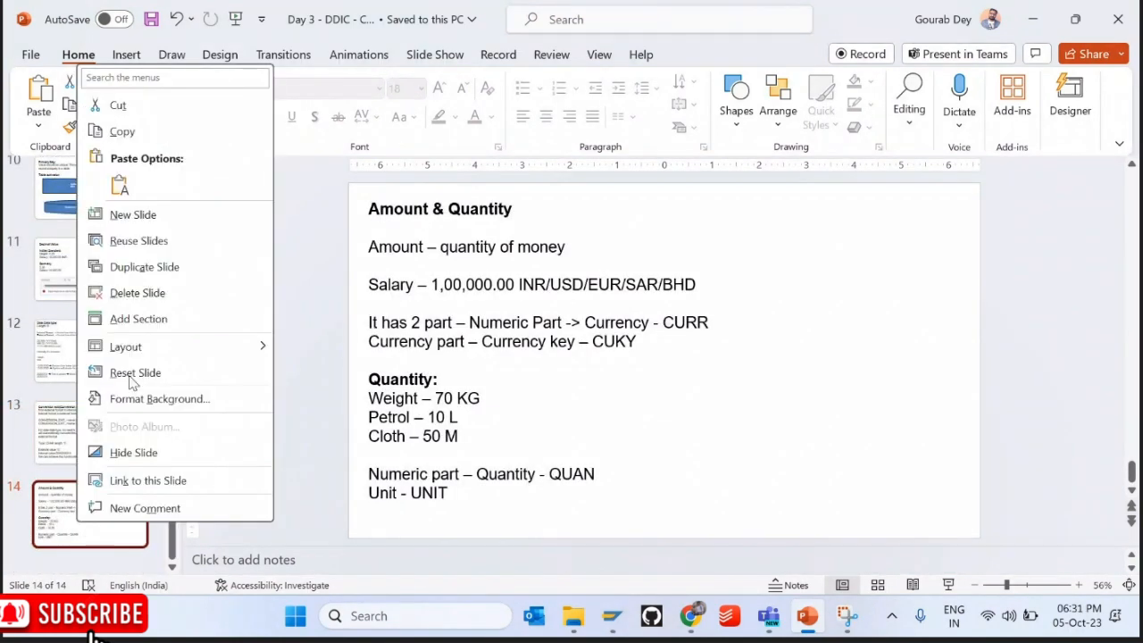
Step: Insert a new slide 15 titled 'Two Domain Concept'
{"action": "left_click", "coordinate": [121, 213]}
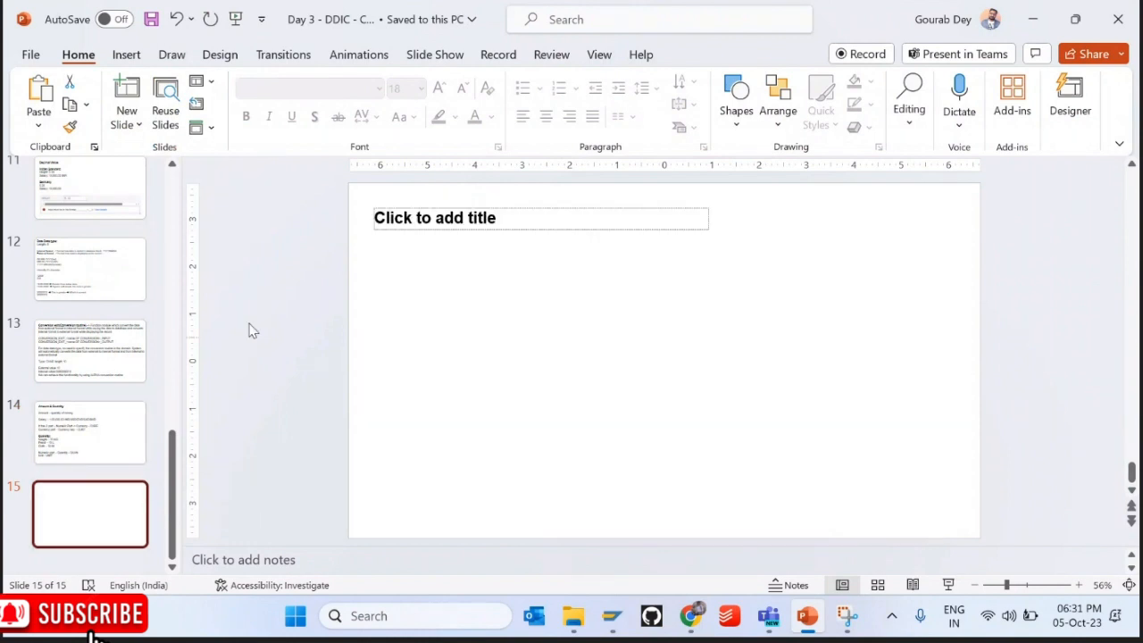
{"action": "left_click", "coordinate": [436, 218]}
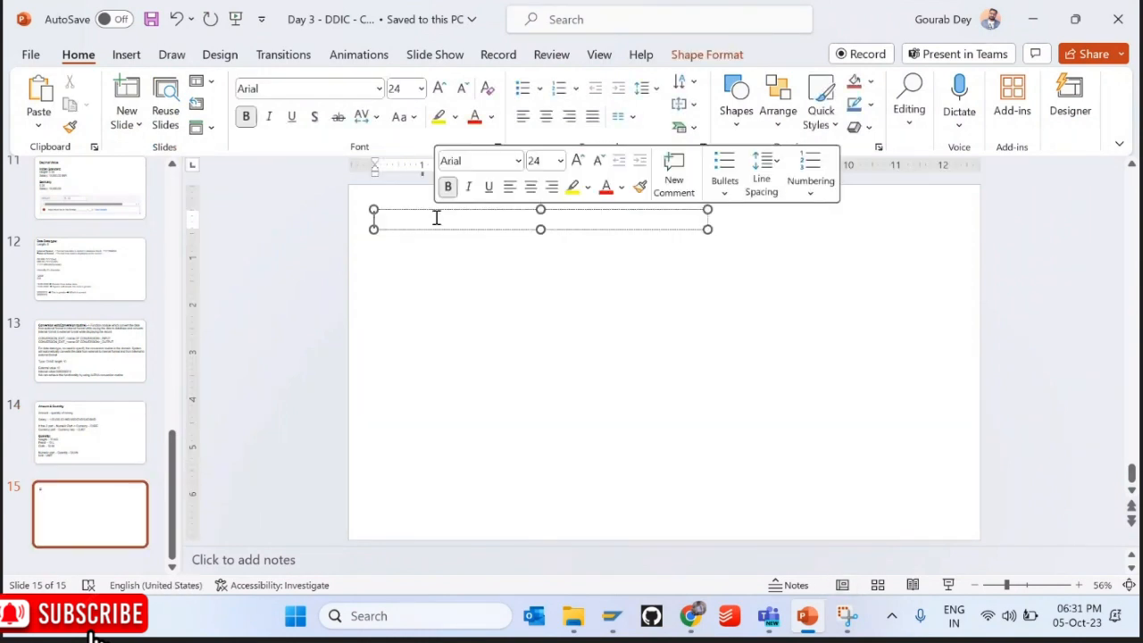
{"action": "type", "text": "Two Domain C"}
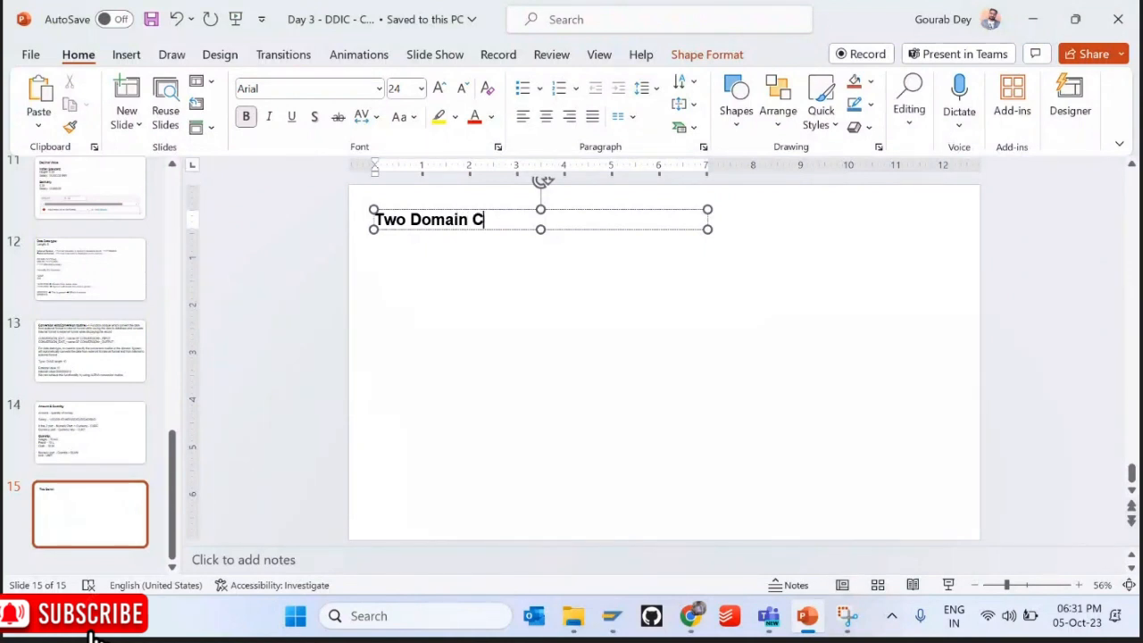
{"action": "type", "text": "oncept"}
Step: Add a non-bold 'Data element' line below the title
{"action": "key", "text": "Return"}
{"action": "key", "text": "Return"}
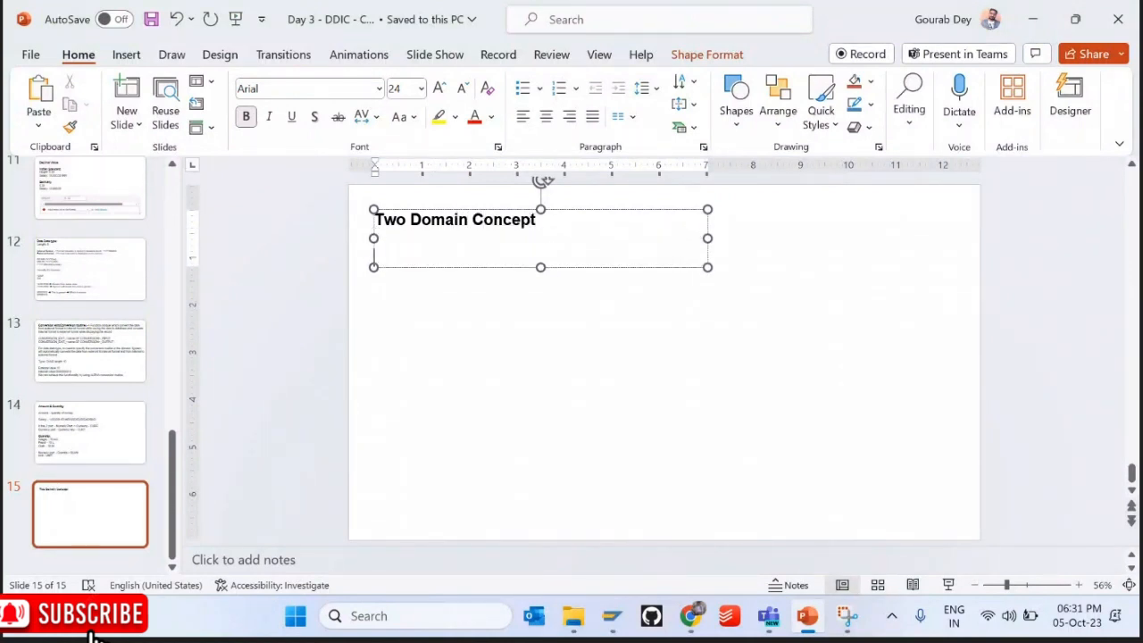
{"action": "type", "text": "Data element"}
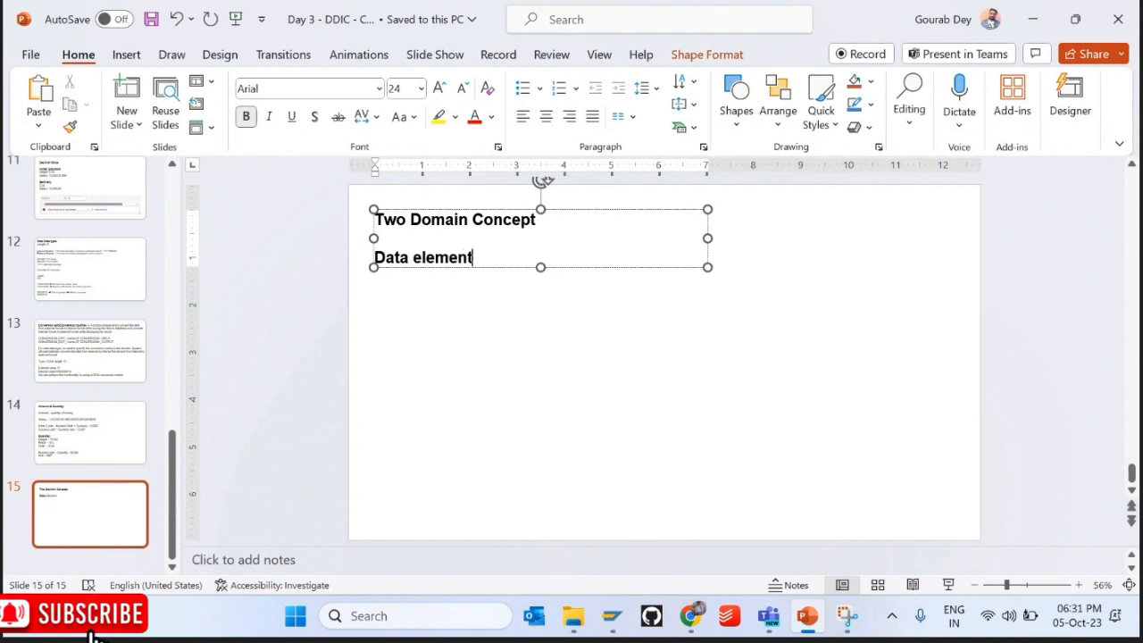
{"action": "key", "text": "shift+Home"}
{"action": "key", "text": "ctrl+b"}
{"action": "key", "text": "End"}
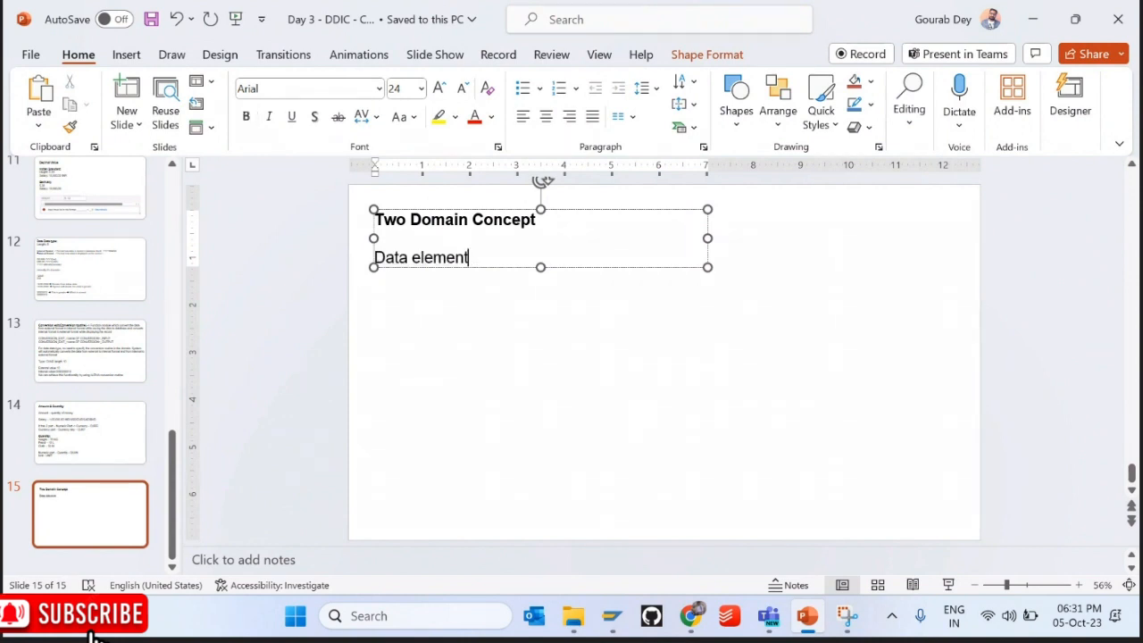
{"action": "type", "text": "& doman"}
{"action": "key", "text": "BackSpace"}
{"action": "key", "text": "BackSpace"}
{"action": "key", "text": "BackSpace"}
{"action": "key", "text": "BackSpace"}
{"action": "key", "text": "BackSpace"}
{"action": "key", "text": "BackSpace"}
{"action": "key", "text": "BackSpace"}
{"action": "key", "text": "BackSpace"}
Step: Complete the definitions 'Data element → Semantic information' and 'Domain → Technical information'
{"action": "key", "text": "Return"}
{"action": "type", "text": "Domain"}
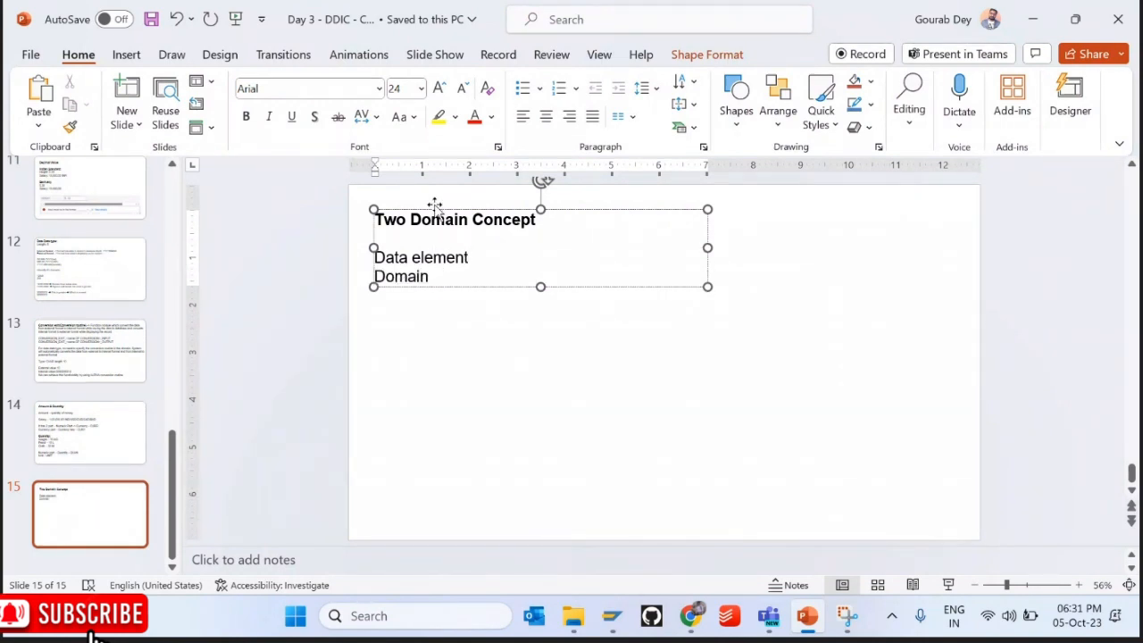
{"action": "type", "text": "--> S"}
{"action": "type", "text": "ema"}
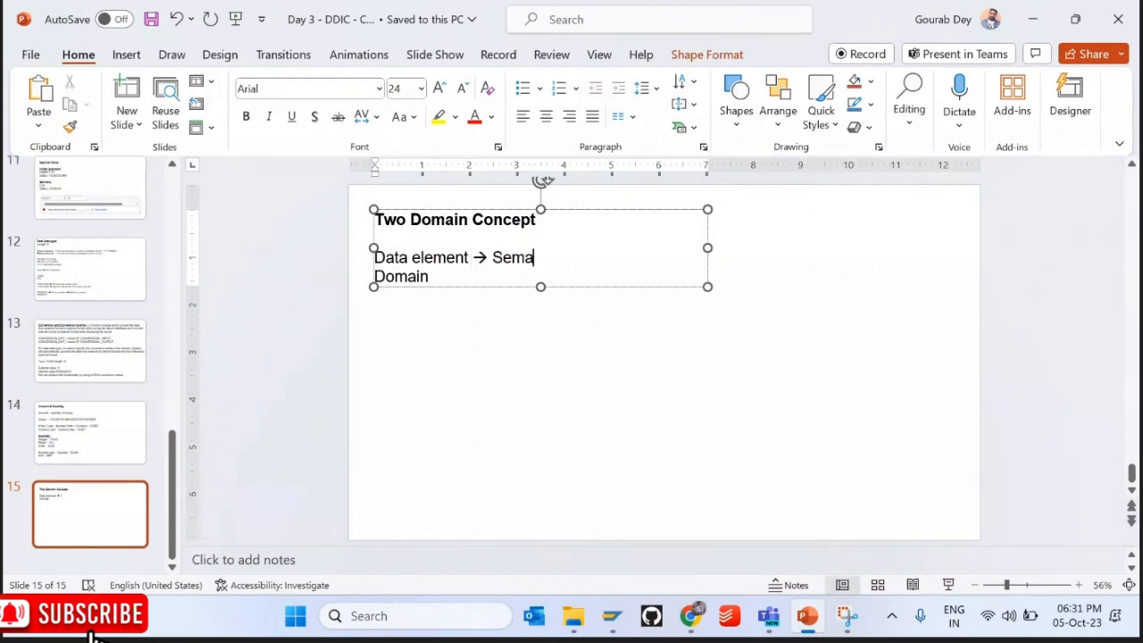
{"action": "type", "text": "ntic information + Doma"}
{"action": "key", "text": "BackSpace"}
{"action": "key", "text": "BackSpace"}
{"action": "key", "text": "BackSpace"}
{"action": "key", "text": "BackSpace"}
{"action": "key", "text": "BackSpace"}
{"action": "key", "text": "BackSpace"}
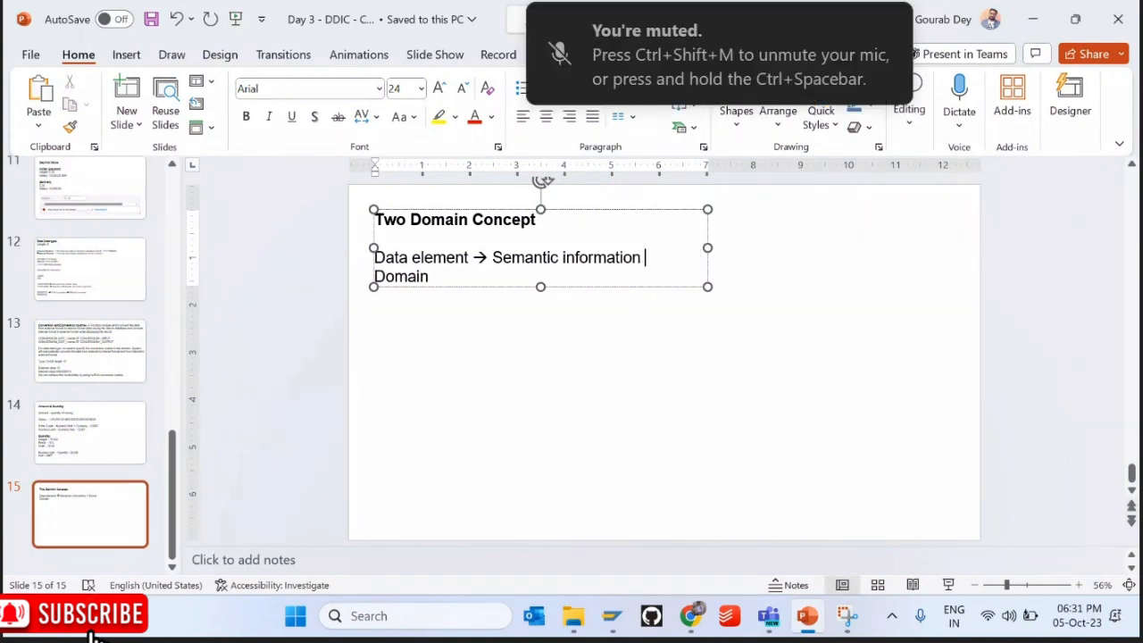
{"action": "key", "text": "End"}
{"action": "type", "text": "→ Tech"}
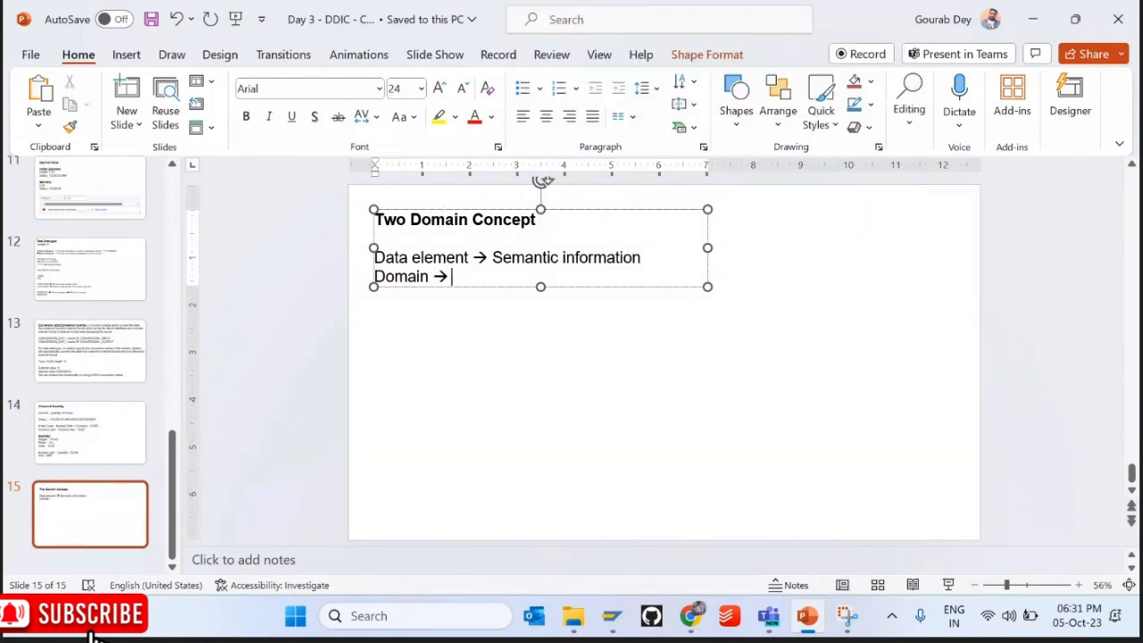
{"action": "type", "text": "l information"}
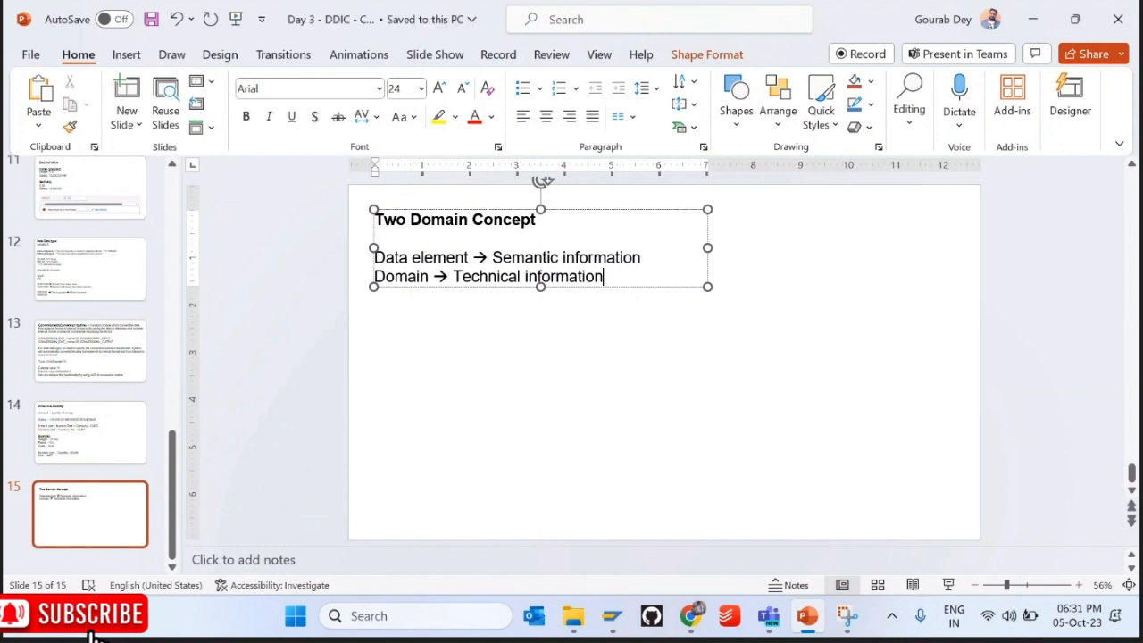
{"action": "key", "text": "Return"}
{"action": "key", "text": "Return"}
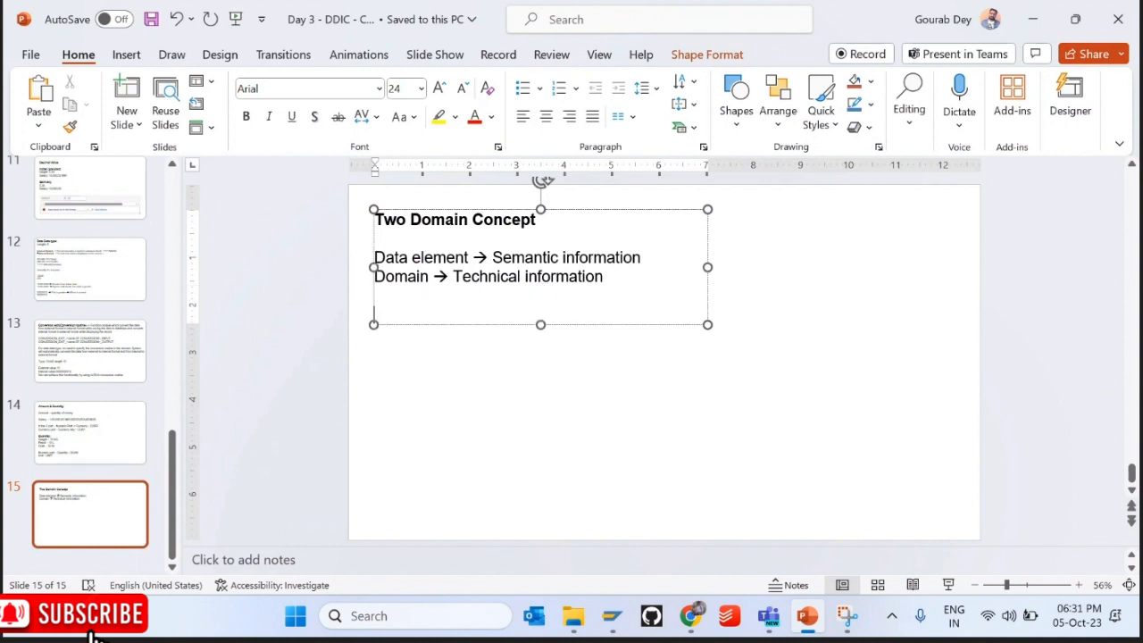
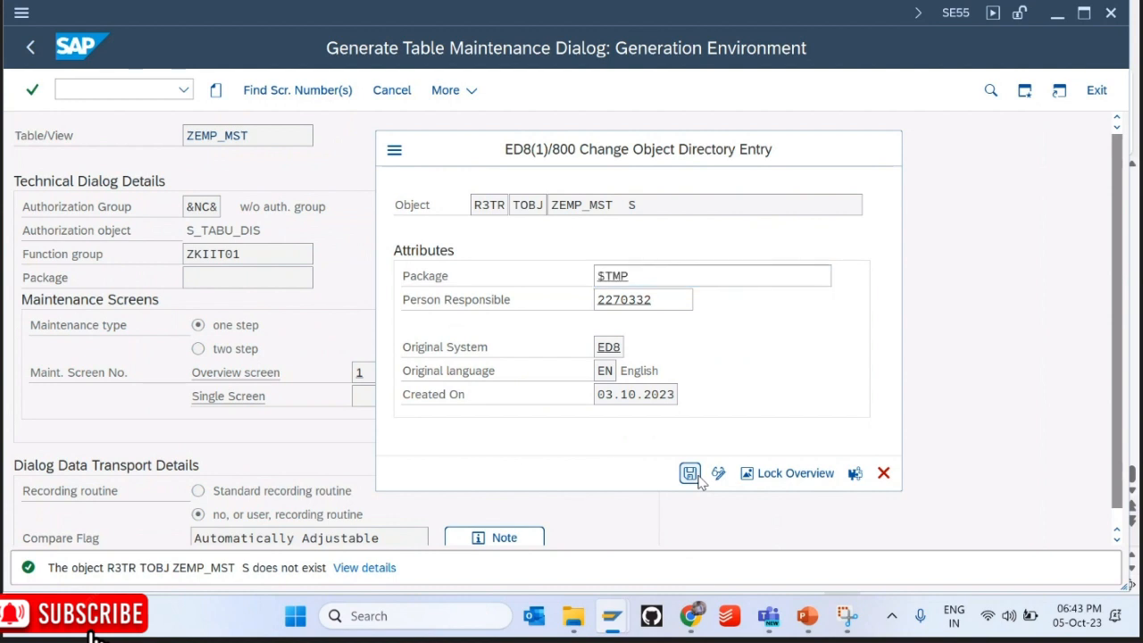
Step: Save the ZEMP_MST maintenance dialog as a local $TMP object, then open its entry maintenance view
{"action": "left_click", "coordinate": [699, 479]}
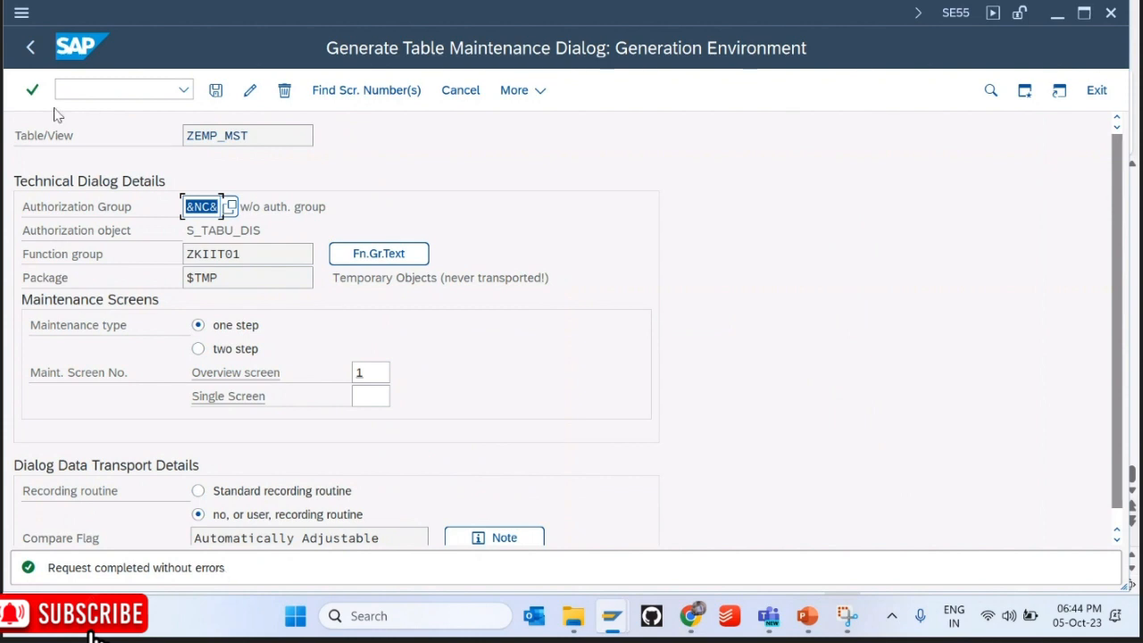
{"action": "left_click", "coordinate": [30, 49]}
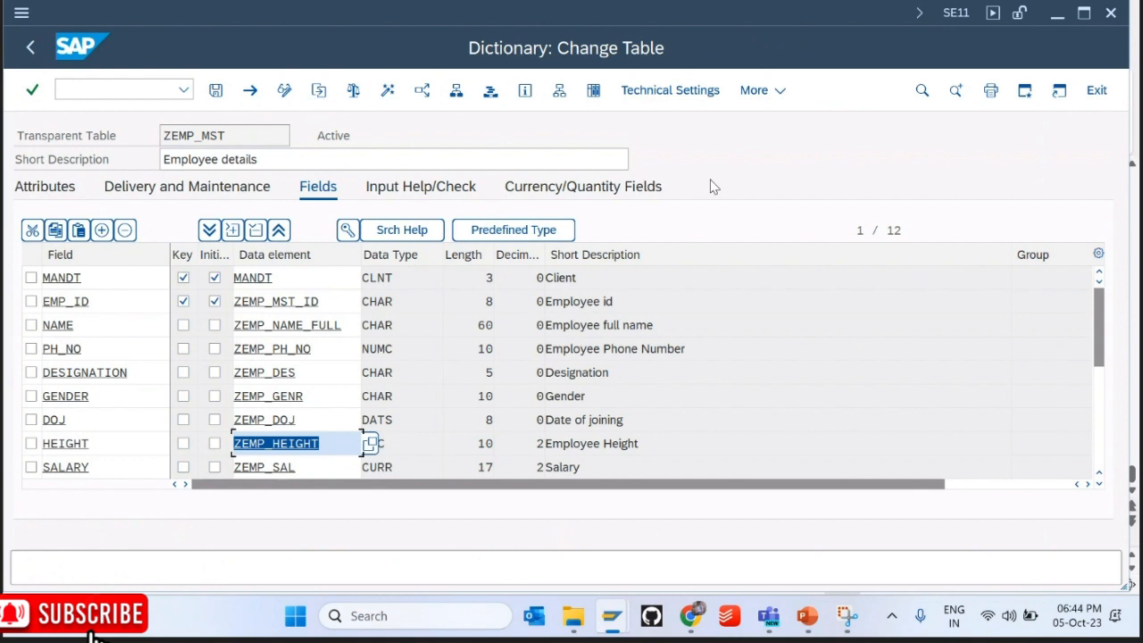
{"action": "left_click", "coordinate": [758, 90]}
{"action": "mouse_move", "coordinate": [765, 398]}
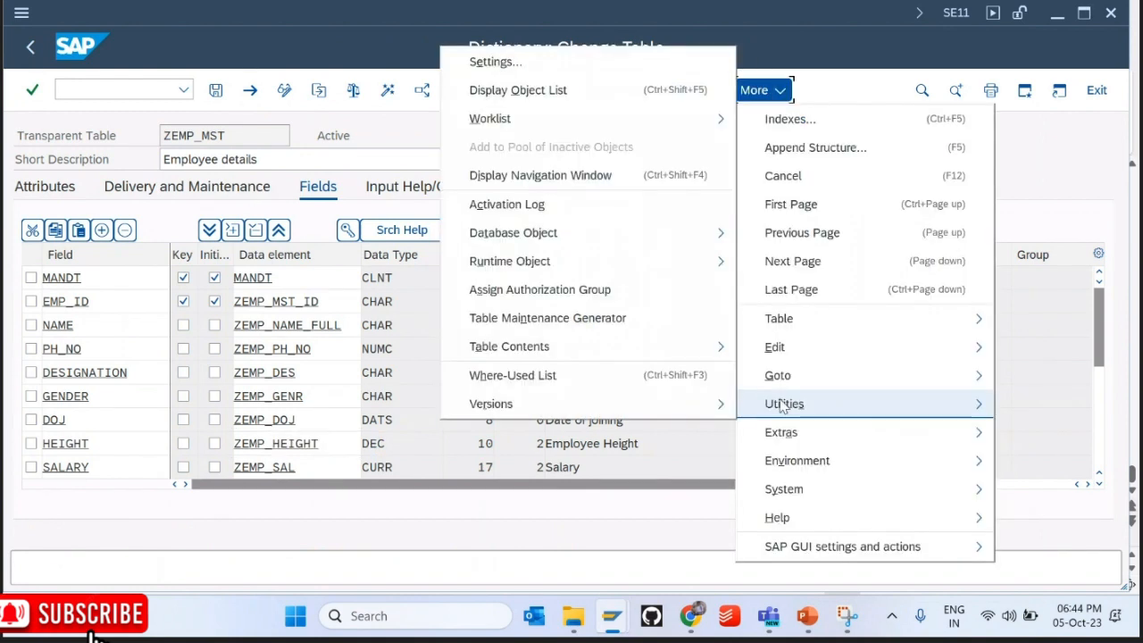
{"action": "mouse_move", "coordinate": [655, 342]}
{"action": "left_click", "coordinate": [802, 380]}
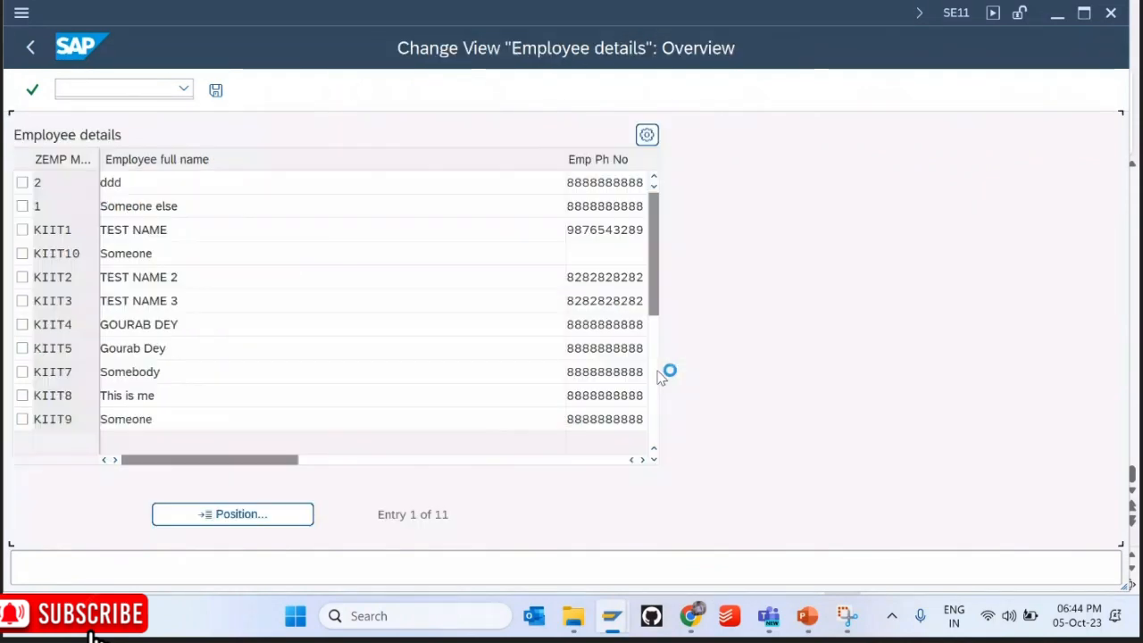
Step: Trim the employee names to Someone, TEST and Somee, then save
{"action": "left_click_drag", "start_coordinate": [284, 470], "coordinate": [223, 479]}
{"action": "left_click", "coordinate": [194, 207]}
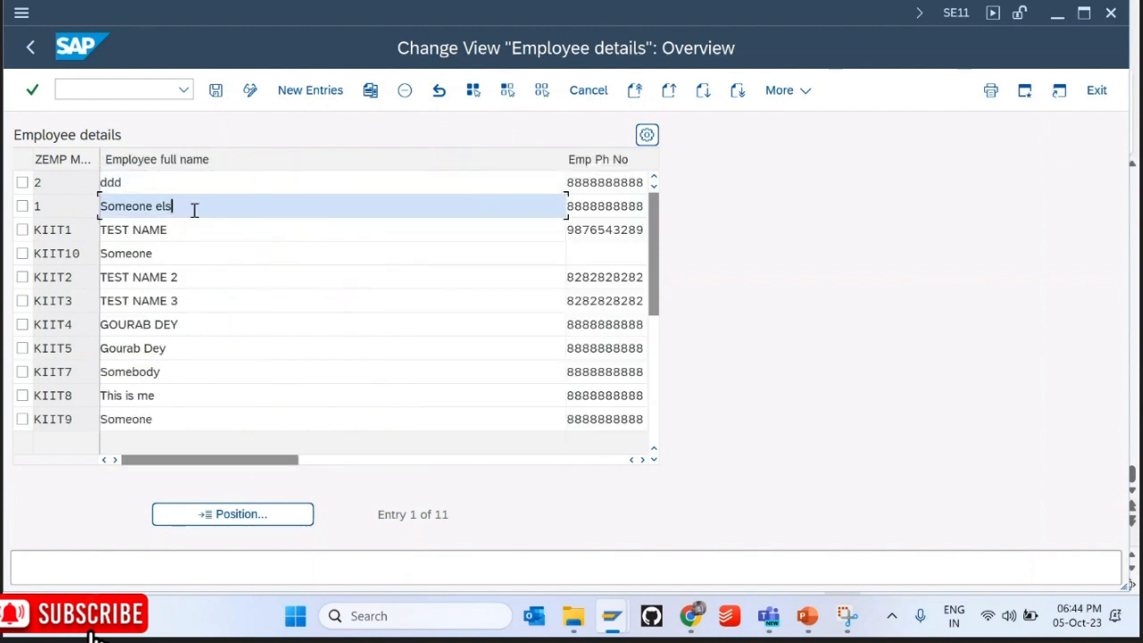
{"action": "key", "text": "BackSpace"}
{"action": "key", "text": "BackSpace"}
{"action": "key", "text": "BackSpace"}
{"action": "key", "text": "BackSpace"}
{"action": "key", "text": "Down"}
{"action": "key", "text": "BackSpace"}
{"action": "key", "text": "BackSpace"}
{"action": "key", "text": "BackSpace"}
{"action": "key", "text": "BackSpace"}
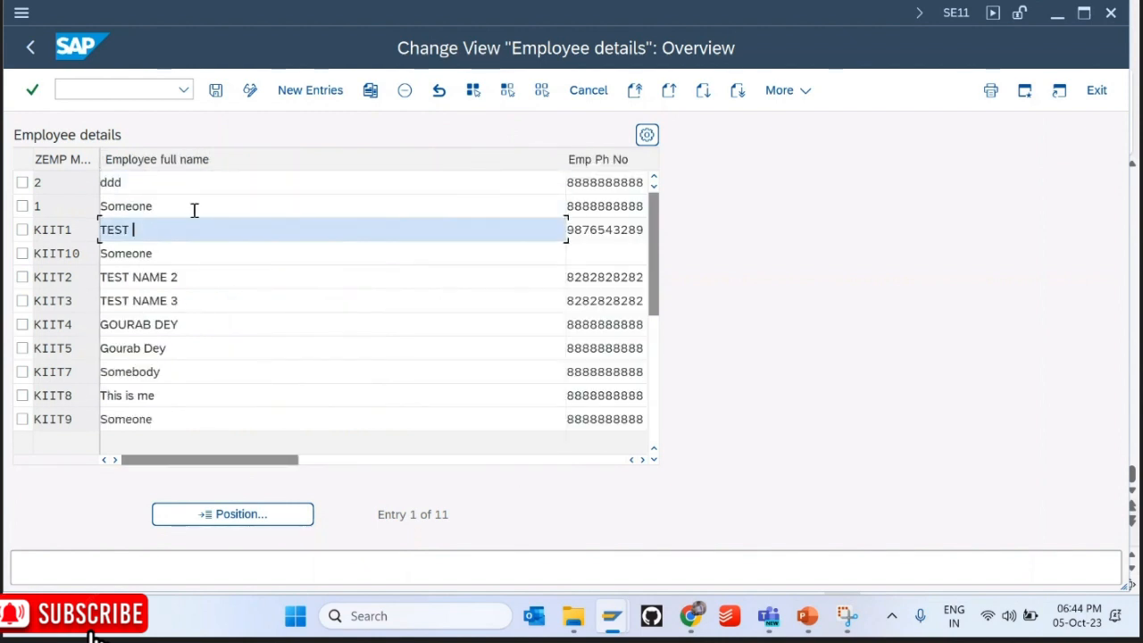
{"action": "key", "text": "Down"}
{"action": "key", "text": "Delete"}
{"action": "key", "text": "Delete"}
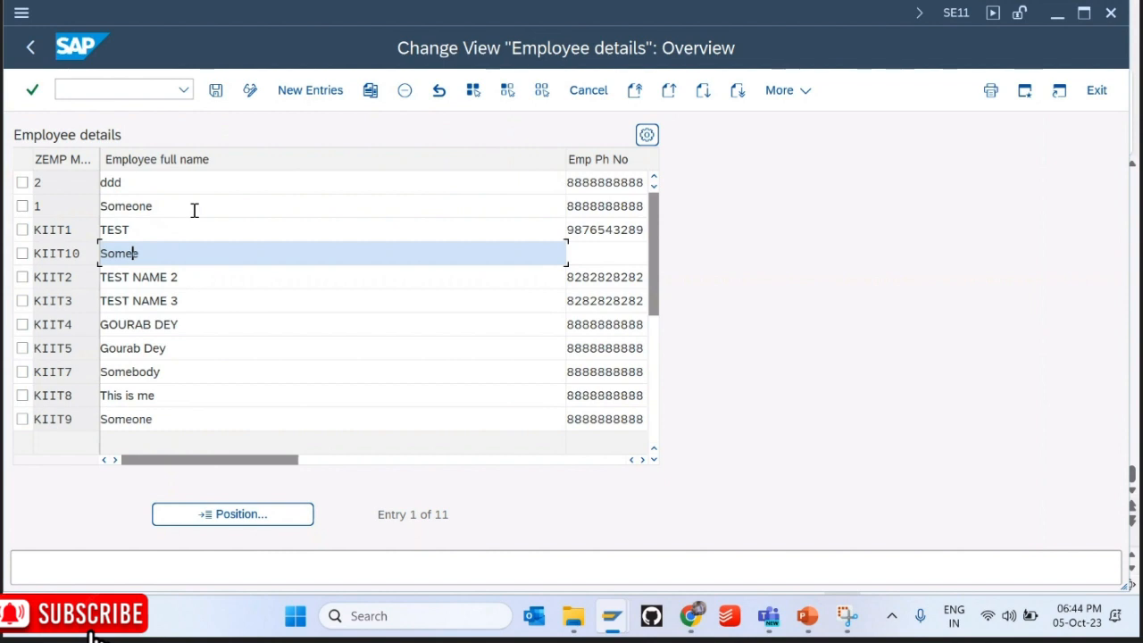
{"action": "left_click", "coordinate": [216, 91]}
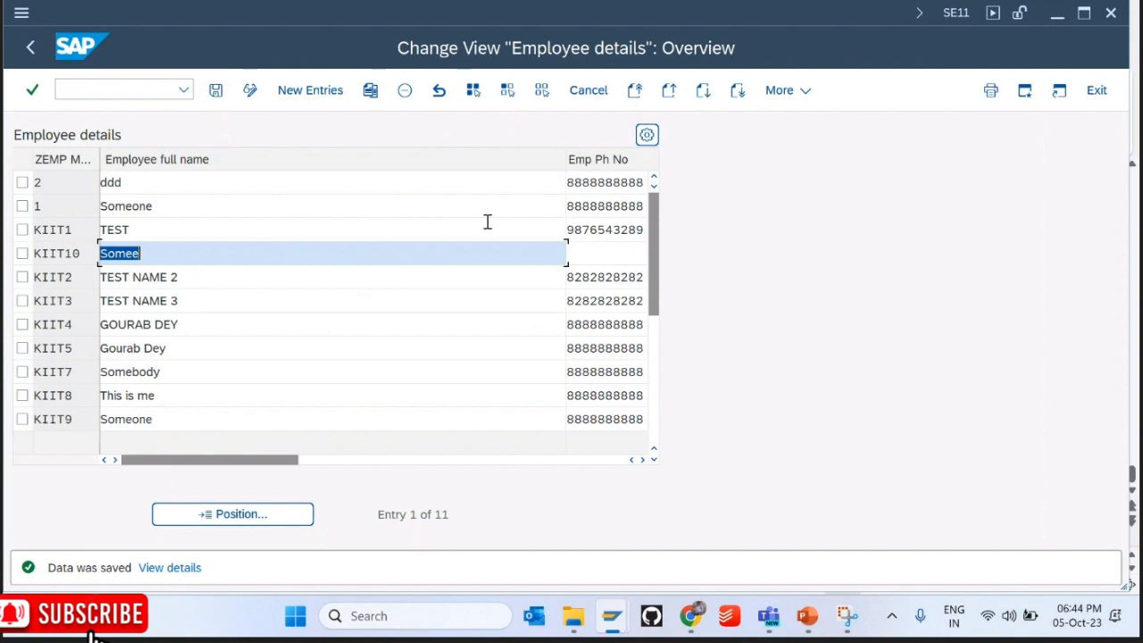
{"action": "left_click", "coordinate": [310, 92]}
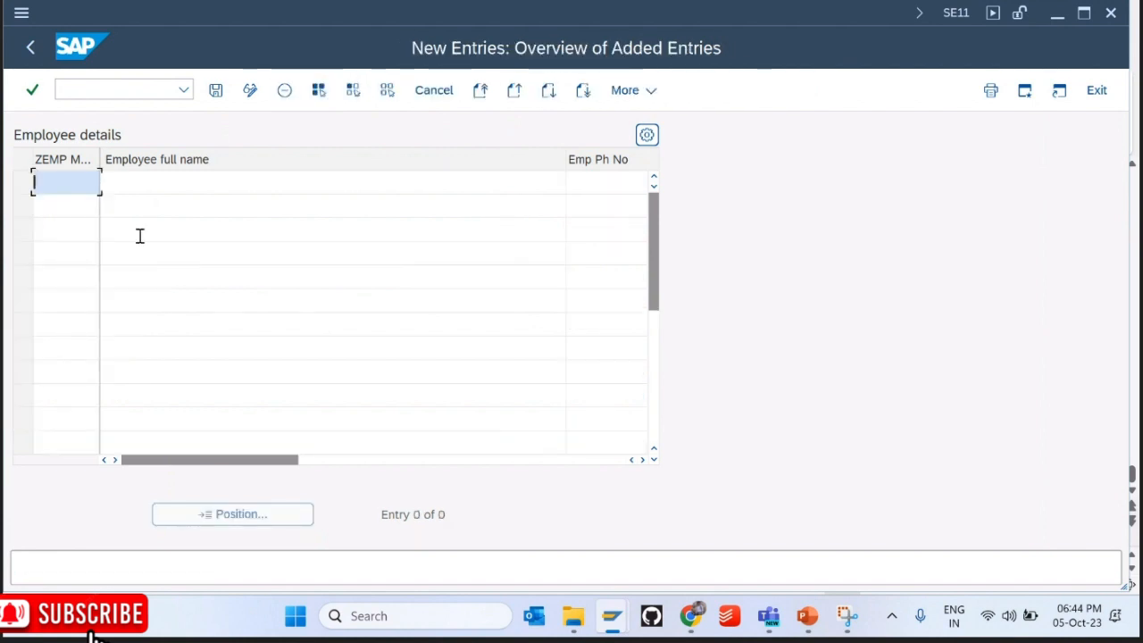
Step: Enter the first two new rows, KIIT11 and kitt12 with full name Someone 2 in row two
{"action": "type", "text": "KIIT11"}
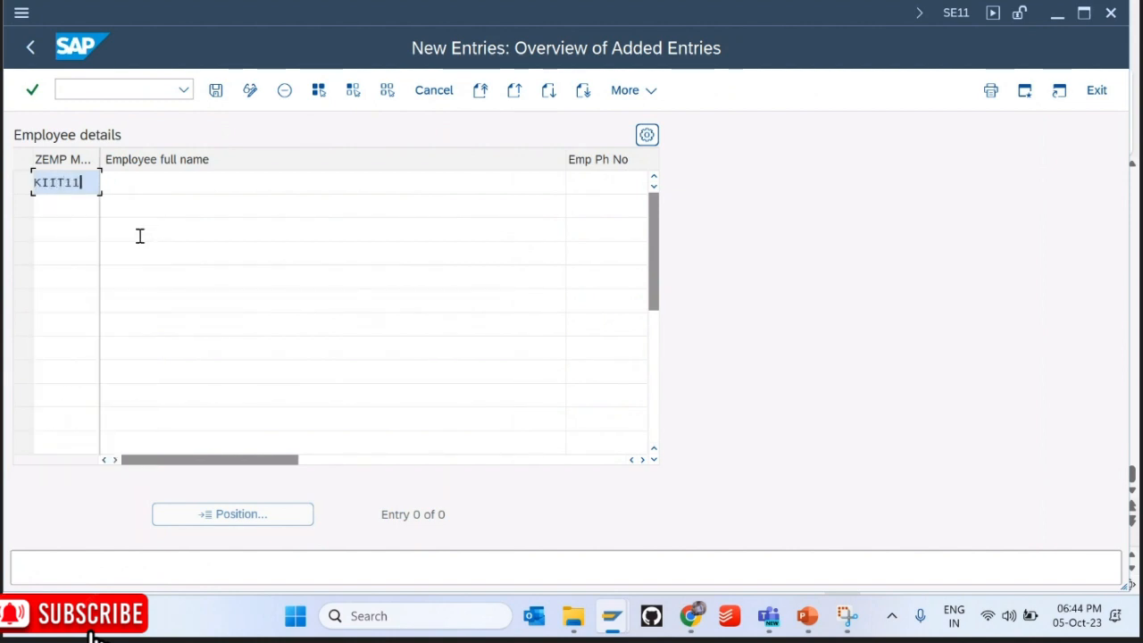
{"action": "key", "text": "Tab"}
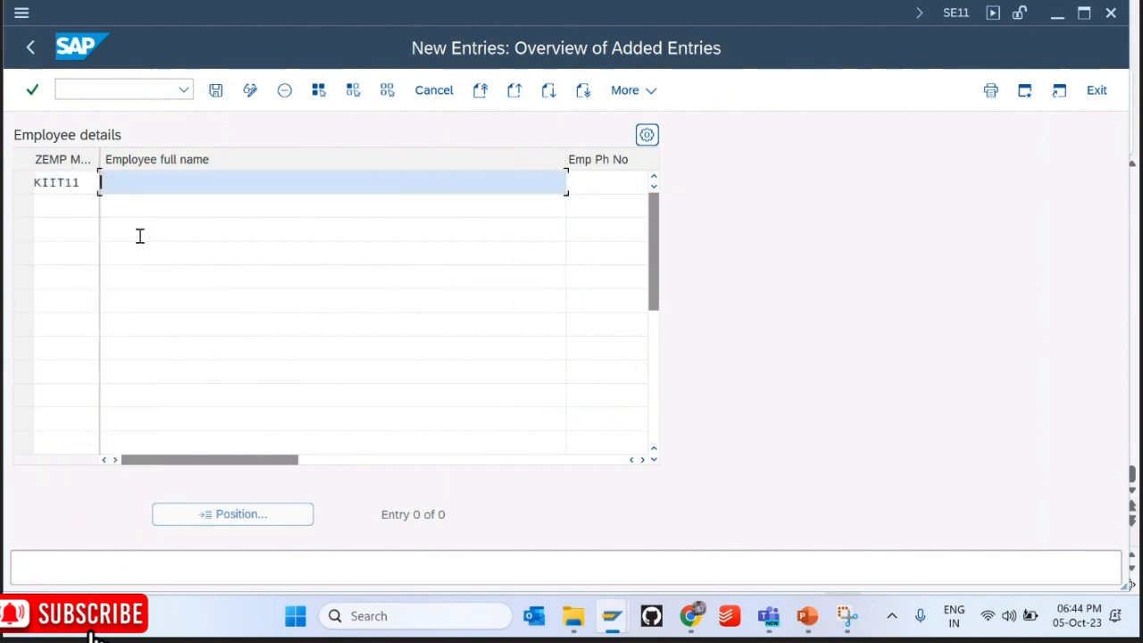
{"action": "type", "text": "SOMN"}
{"action": "key", "text": "BackSpace"}
{"action": "key", "text": "BackSpace"}
{"action": "key", "text": "BackSpace"}
{"action": "type", "text": "o"}
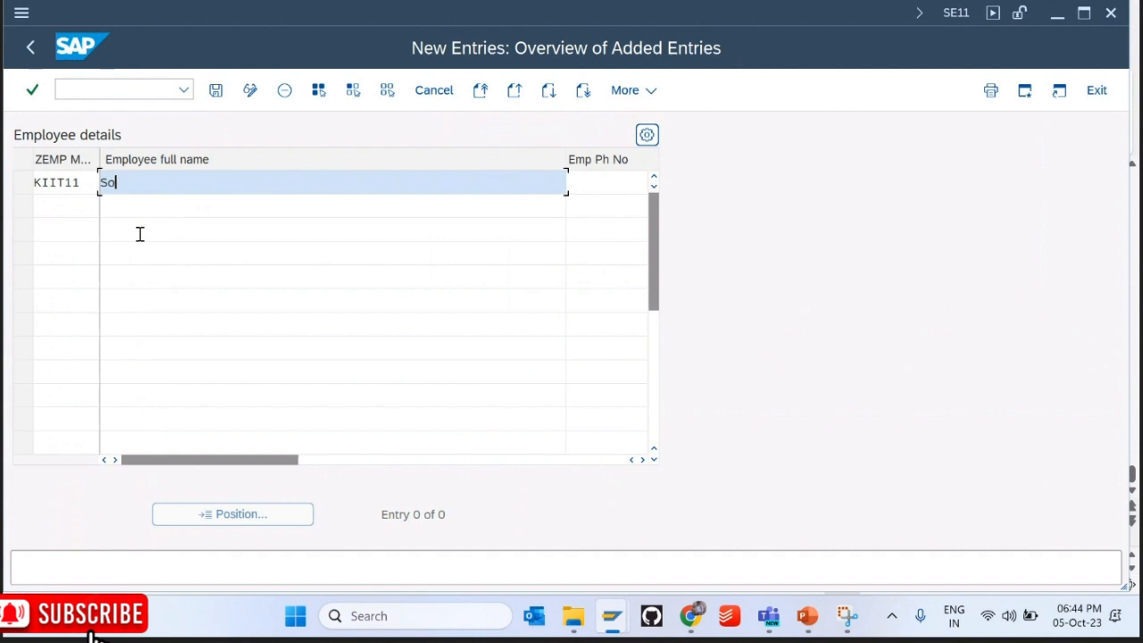
{"action": "type", "text": "me1"}
{"action": "key", "text": "Down"}
{"action": "key", "text": "shift+Tab"}
{"action": "type", "text": "k"}
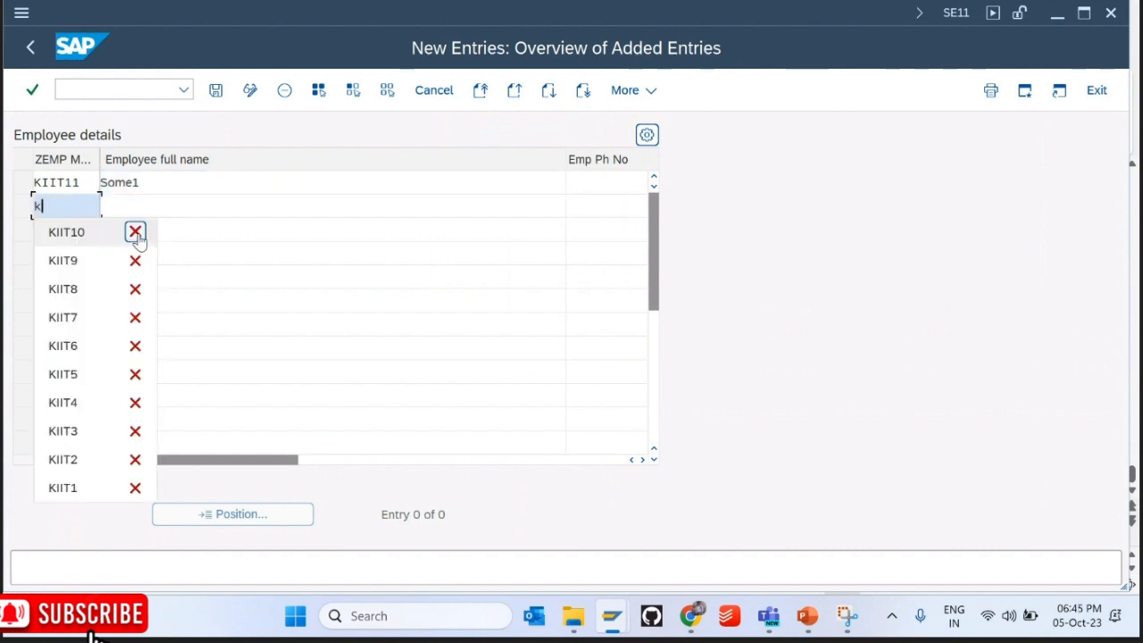
{"action": "type", "text": "itt12"}
{"action": "key", "text": "Tab"}
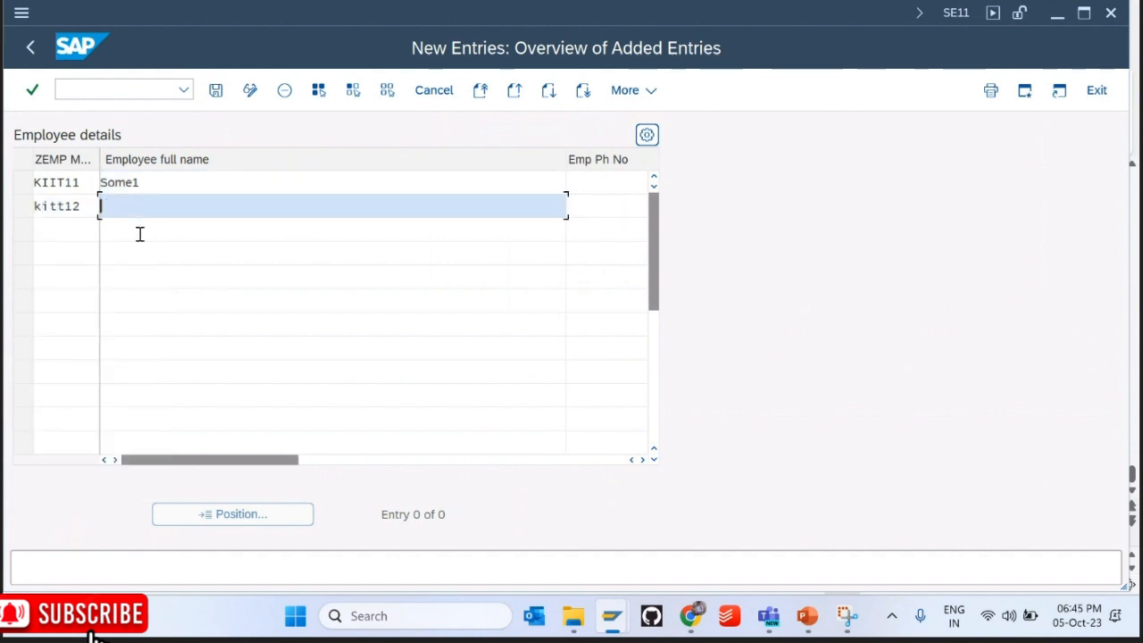
{"action": "type", "text": "Someone 2"}
Step: Add row kiit13 named Someone 3 and correct the second ID to kiit12
{"action": "key", "text": "Down"}
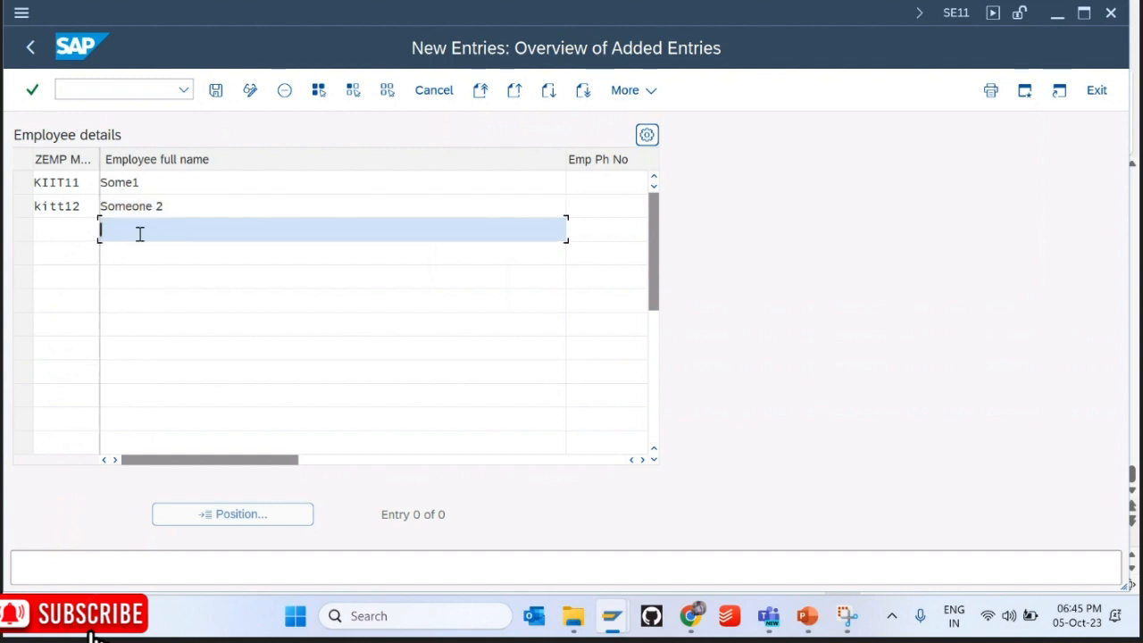
{"action": "key", "text": "shift+Tab"}
{"action": "type", "text": "ki"}
{"action": "type", "text": "it"}
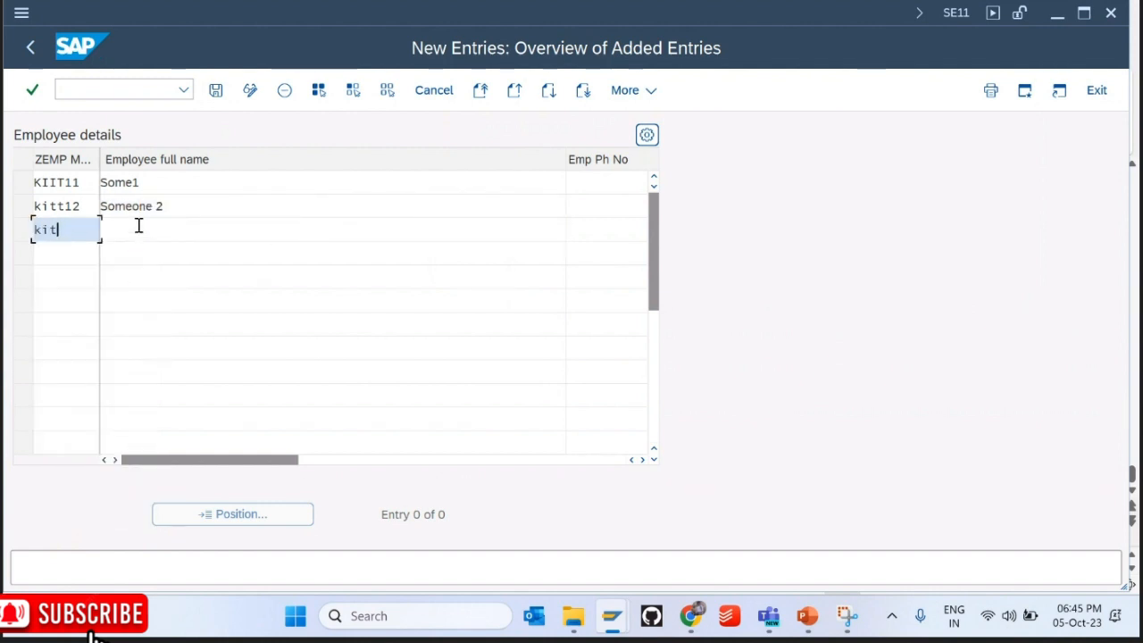
{"action": "type", "text": "13"}
{"action": "key", "text": "Up"}
{"action": "key", "text": "Left"}
{"action": "key", "text": "Left"}
{"action": "key", "text": "BackSpace"}
{"action": "key", "text": "BackSpace"}
{"action": "type", "text": "it"}
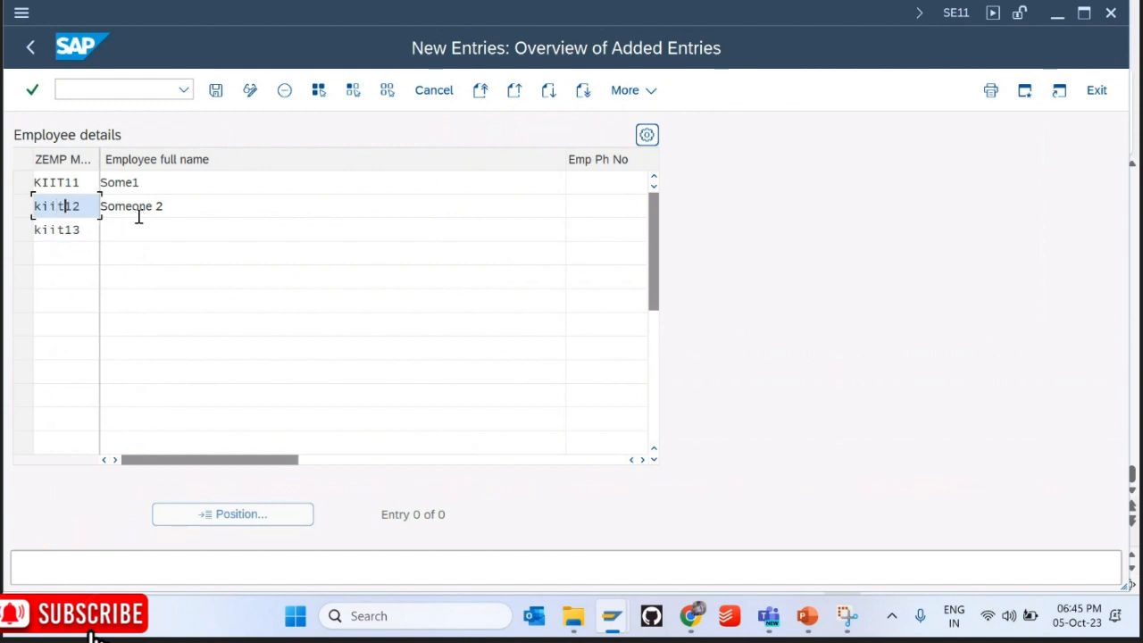
{"action": "key", "text": "Down"}
{"action": "key", "text": "Tab"}
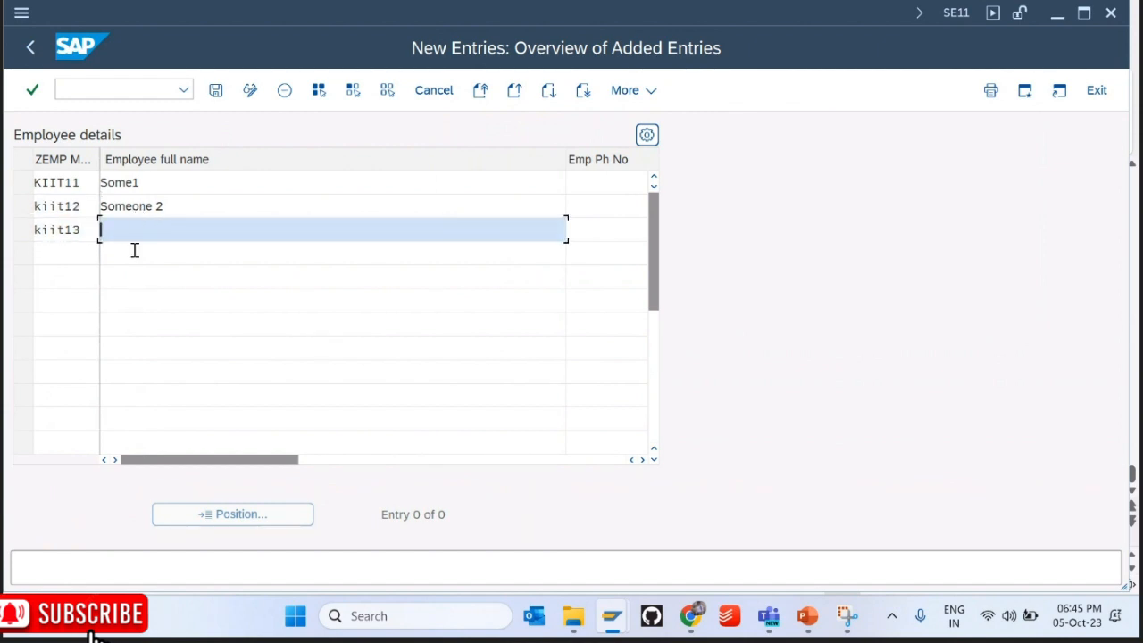
{"action": "type", "text": "Someone 3"}
Step: Enter phone numbers 23993, 3333 and 23 for the three new rows
{"action": "key", "text": "Tab"}
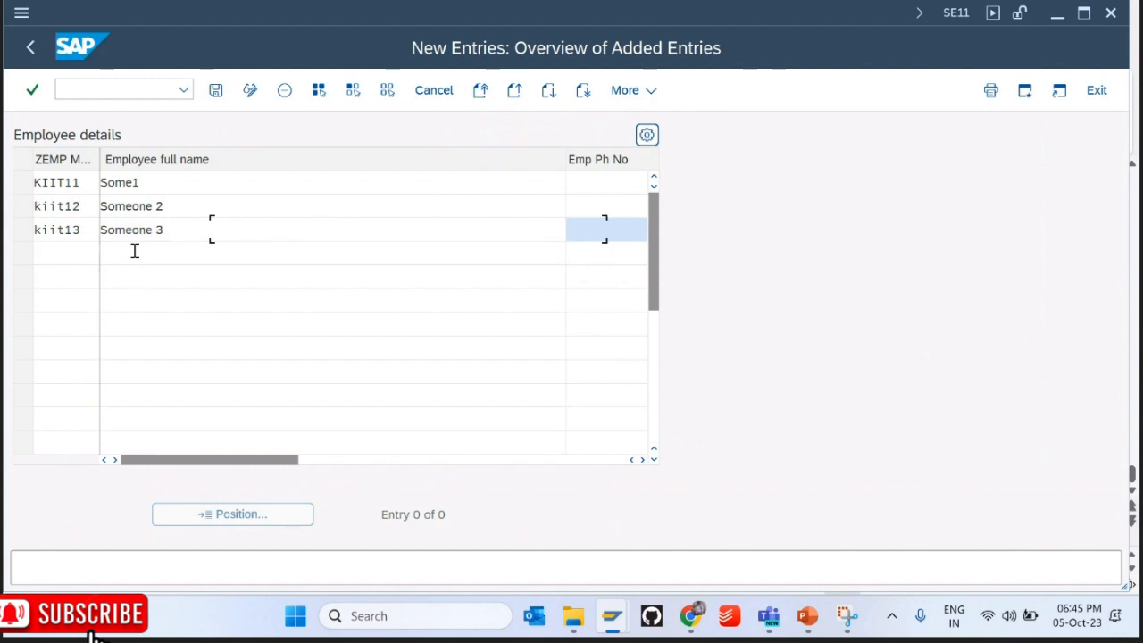
{"action": "key", "text": "Up"}
{"action": "key", "text": "Up"}
{"action": "type", "text": "23993"}
{"action": "key", "text": "Down"}
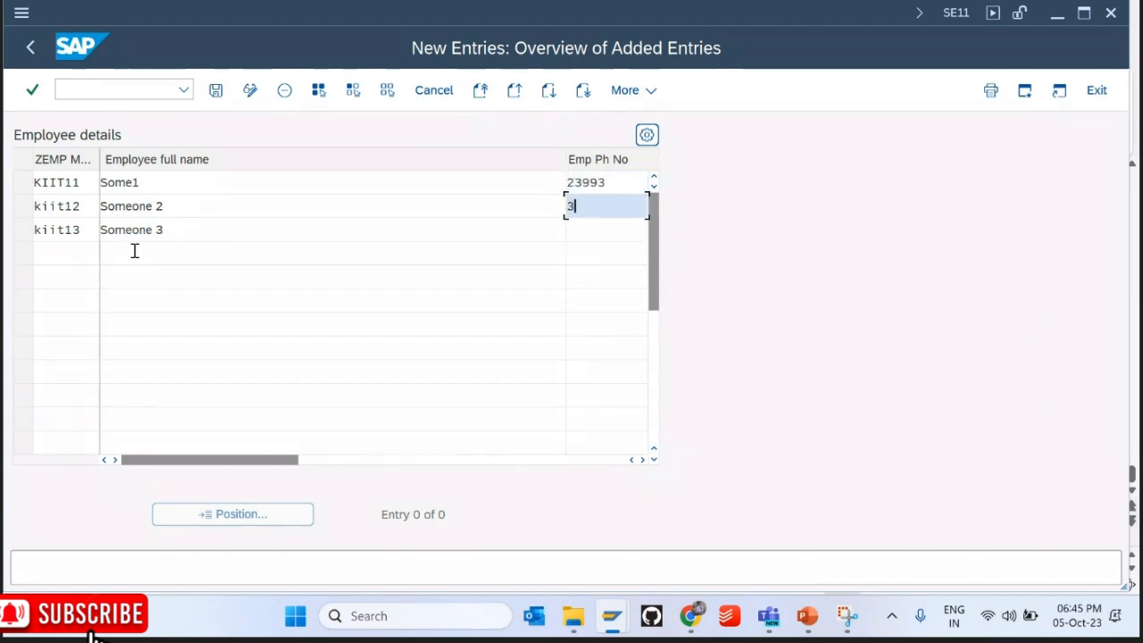
{"action": "type", "text": "3333"}
{"action": "key", "text": "Down"}
{"action": "type", "text": "23"}
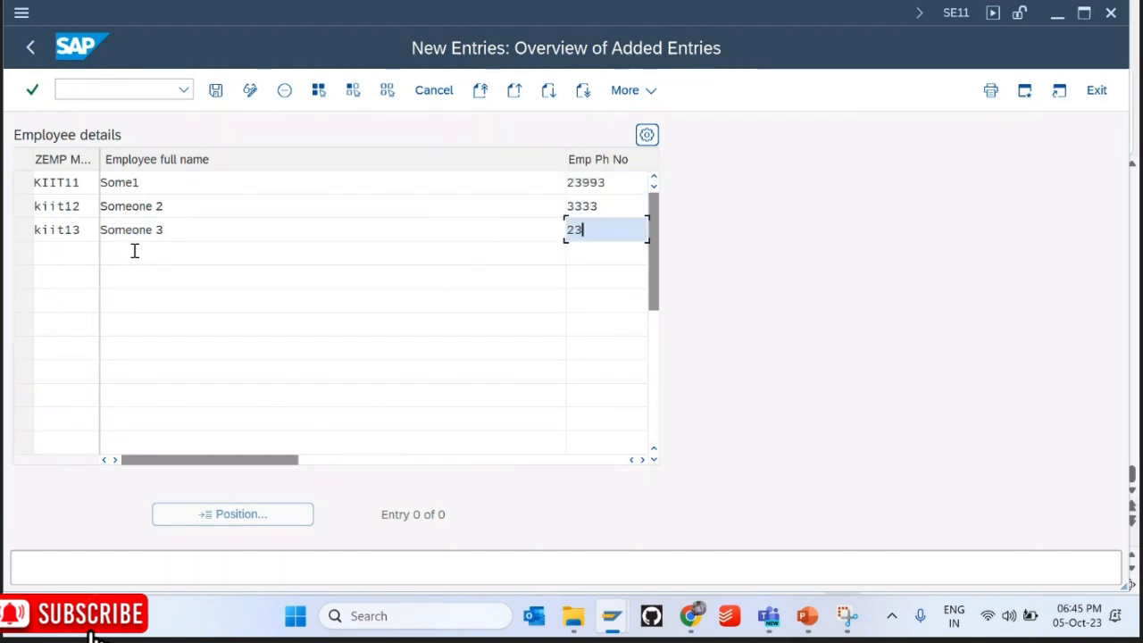
{"action": "key", "text": "Tab"}
{"action": "key", "text": "Up"}
Step: Set the genders to 01 Male, 02 Female and 02 Female
{"action": "left_click", "coordinate": [490, 183]}
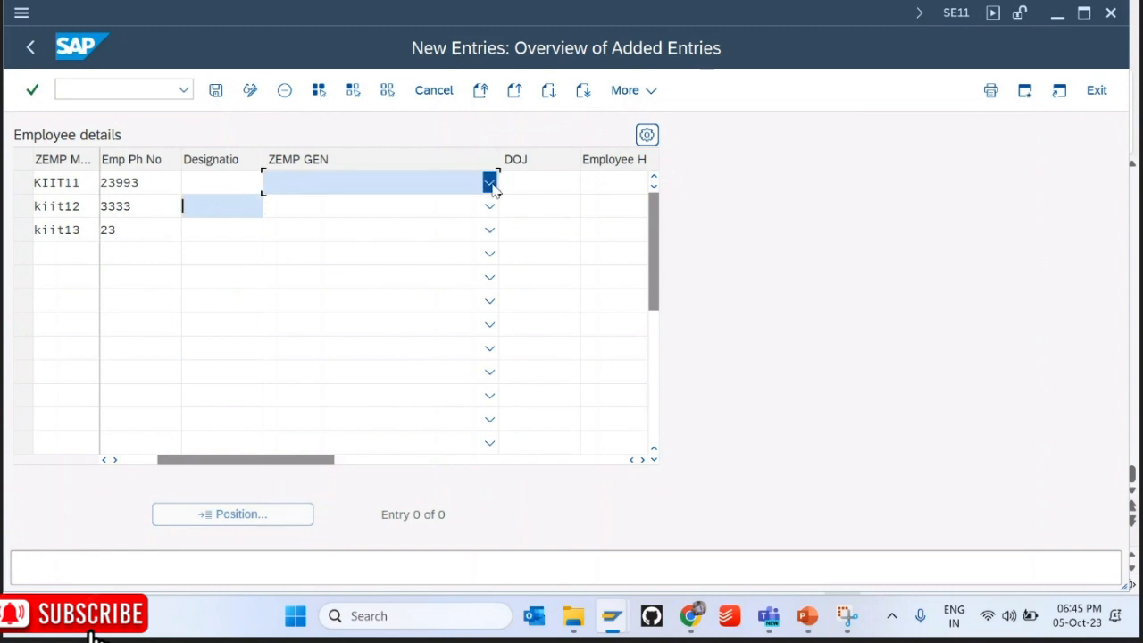
{"action": "left_click", "coordinate": [375, 207]}
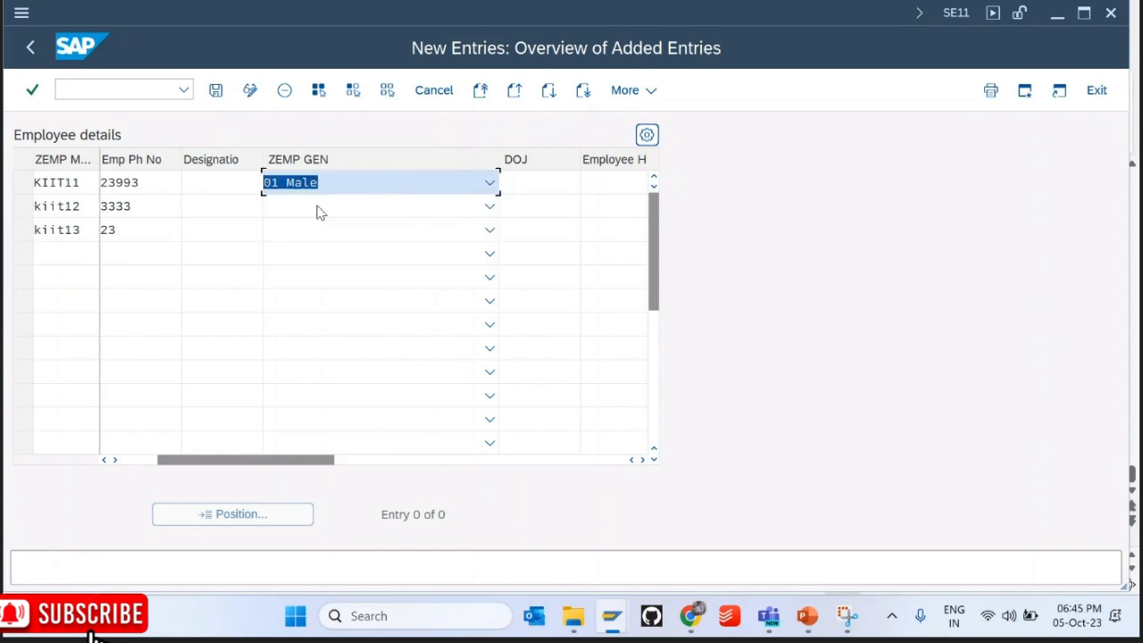
{"action": "left_click", "coordinate": [487, 208]}
{"action": "left_click", "coordinate": [329, 259]}
{"action": "left_click", "coordinate": [488, 230]}
{"action": "left_click", "coordinate": [341, 284]}
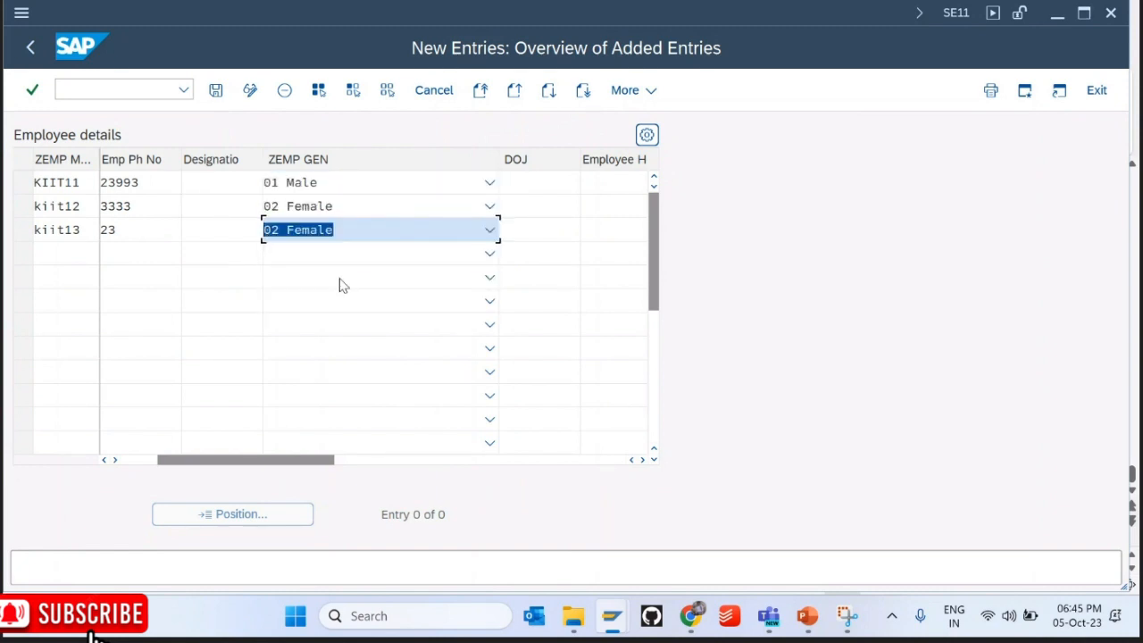
Step: Give all three rows joining date 05.10.2023 and save the new entries
{"action": "left_click", "coordinate": [566, 181]}
{"action": "left_click", "coordinate": [577, 182]}
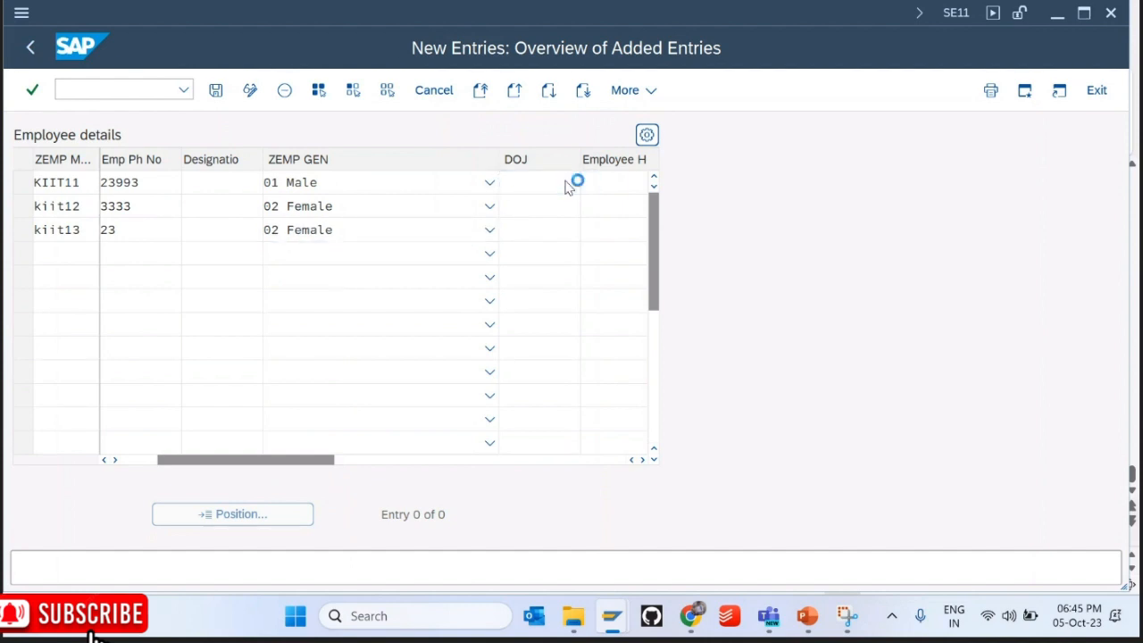
{"action": "double_click", "coordinate": [305, 402]}
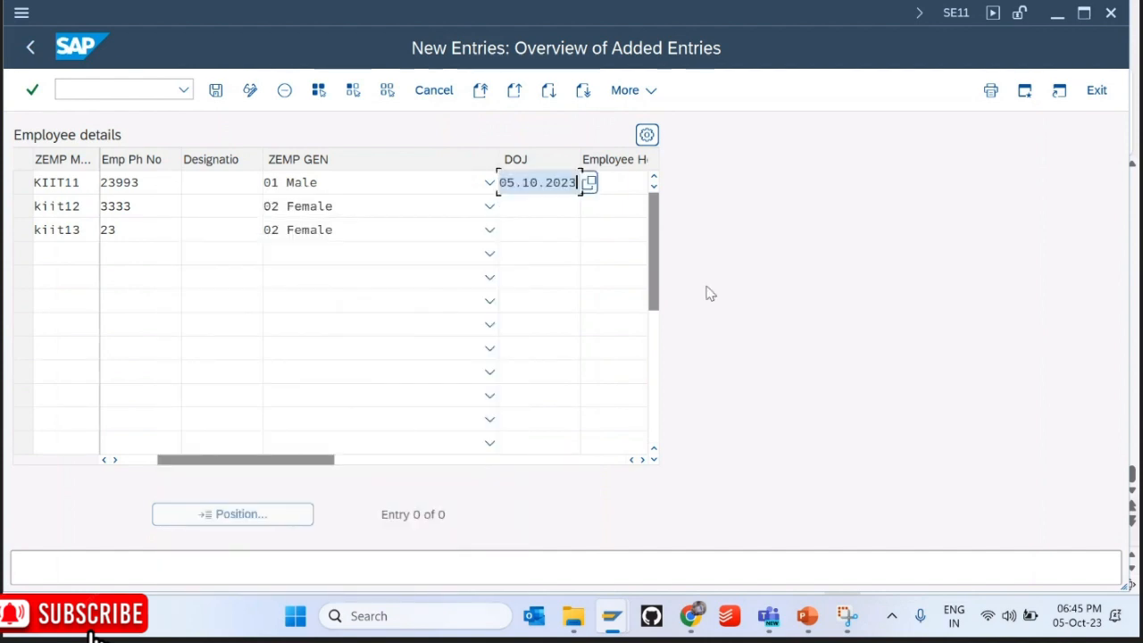
{"action": "key", "text": "ctrl+c"}
{"action": "key", "text": "Down"}
{"action": "key", "text": "ctrl+v"}
{"action": "key", "text": "Down"}
{"action": "key", "text": "ctrl+v"}
{"action": "key", "text": "Tab"}
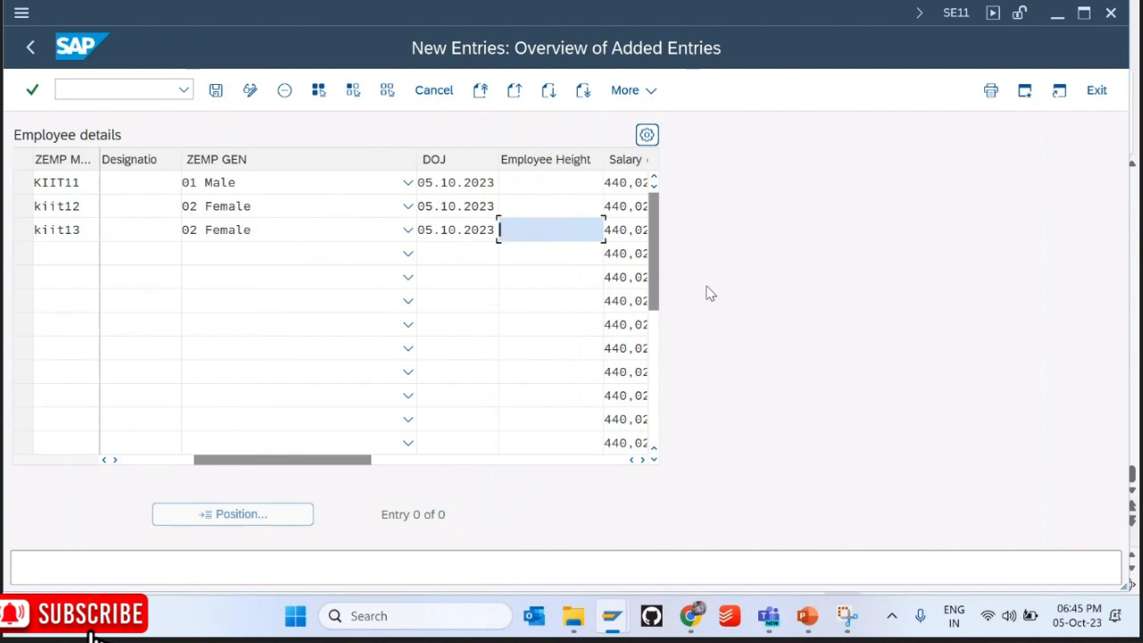
{"action": "key", "text": "Tab"}
{"action": "key", "text": "shift+Up"}
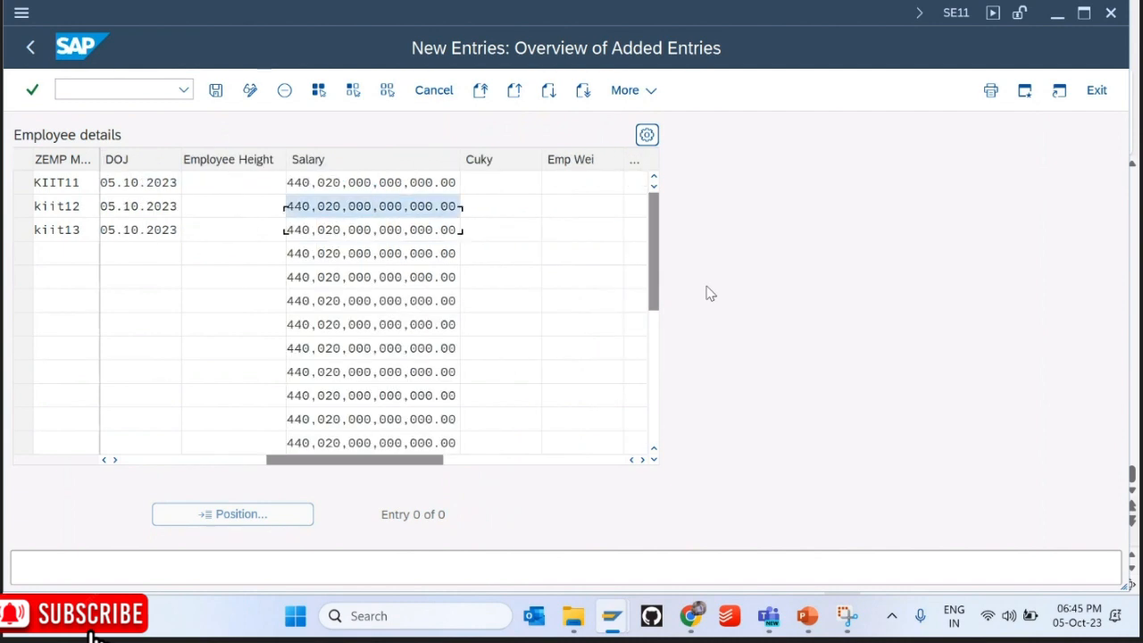
{"action": "key", "text": "Up"}
{"action": "key", "text": "Tab"}
{"action": "key", "text": "Tab"}
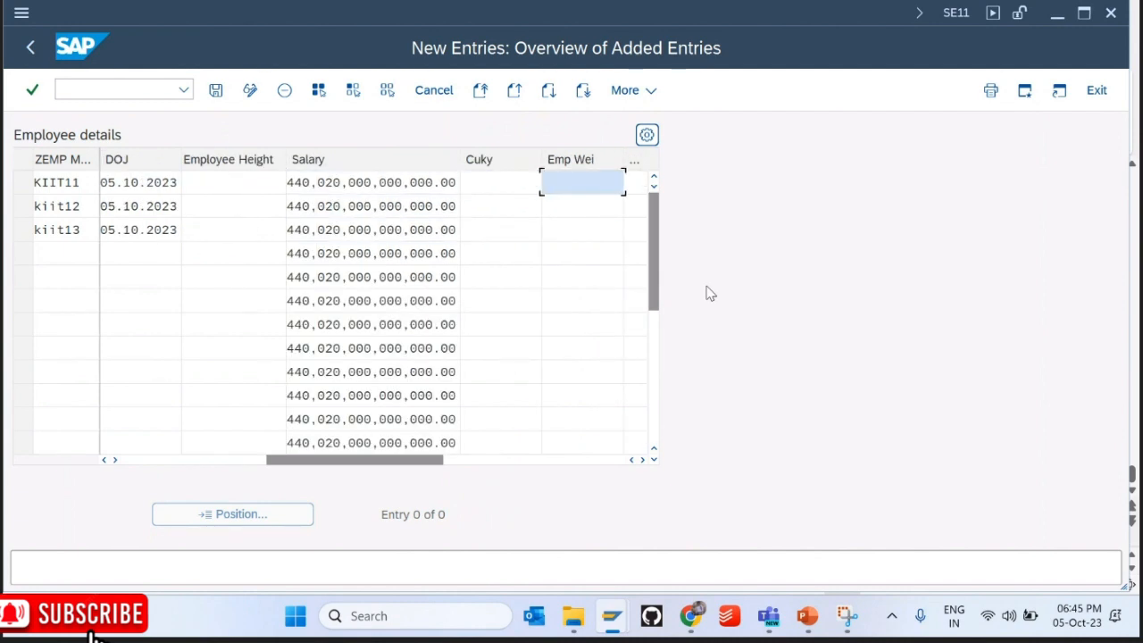
{"action": "key", "text": "Tab"}
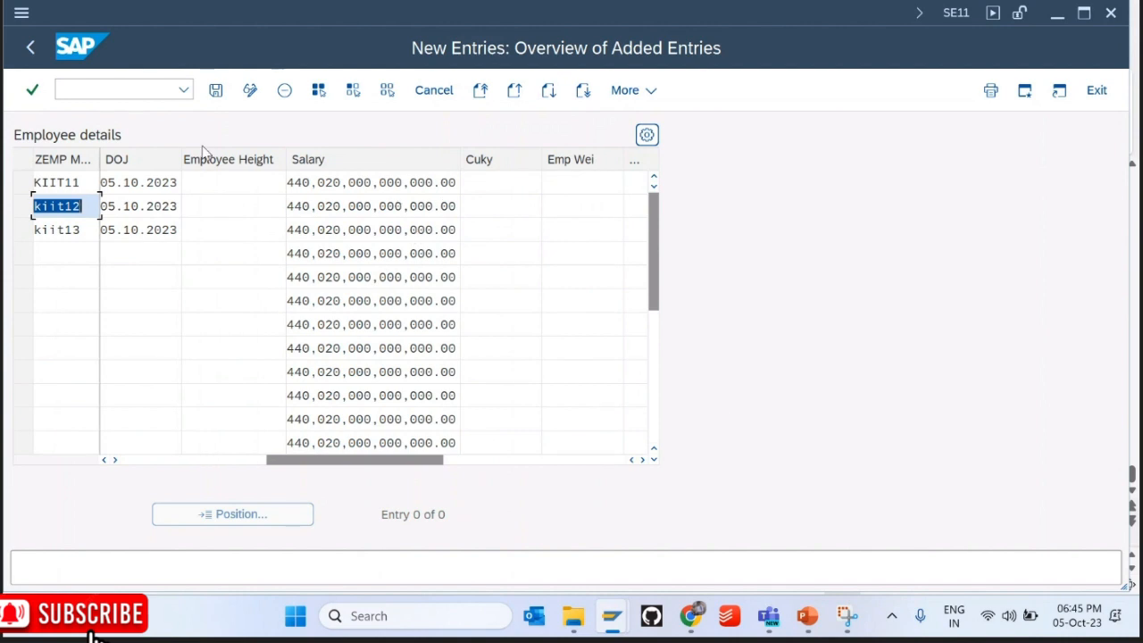
{"action": "left_click", "coordinate": [215, 90]}
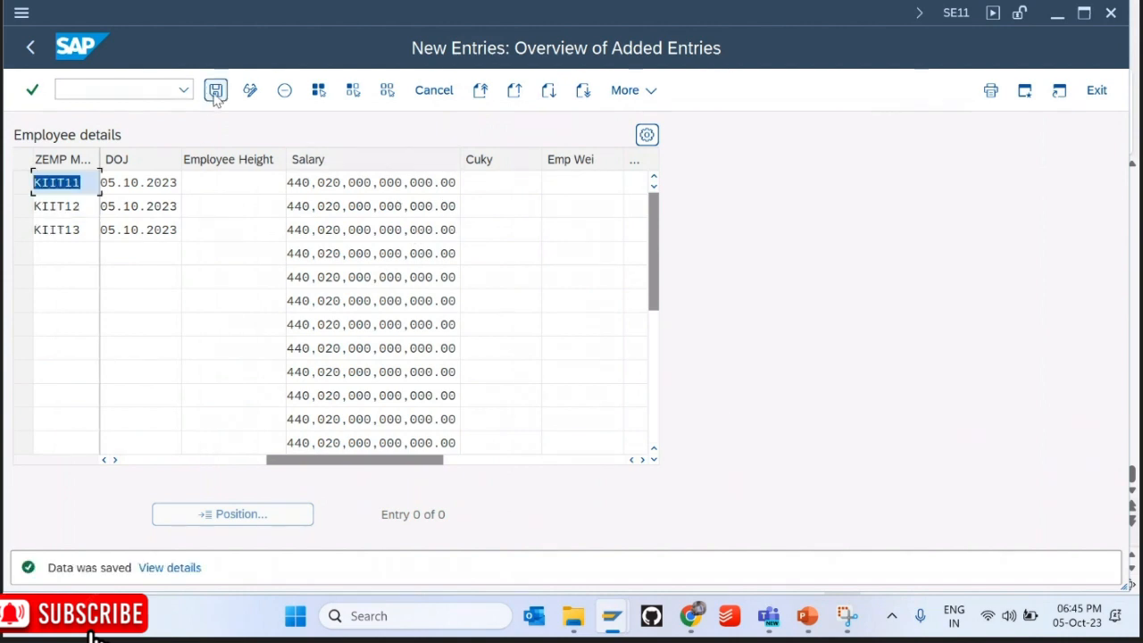
{"action": "left_click", "coordinate": [32, 49]}
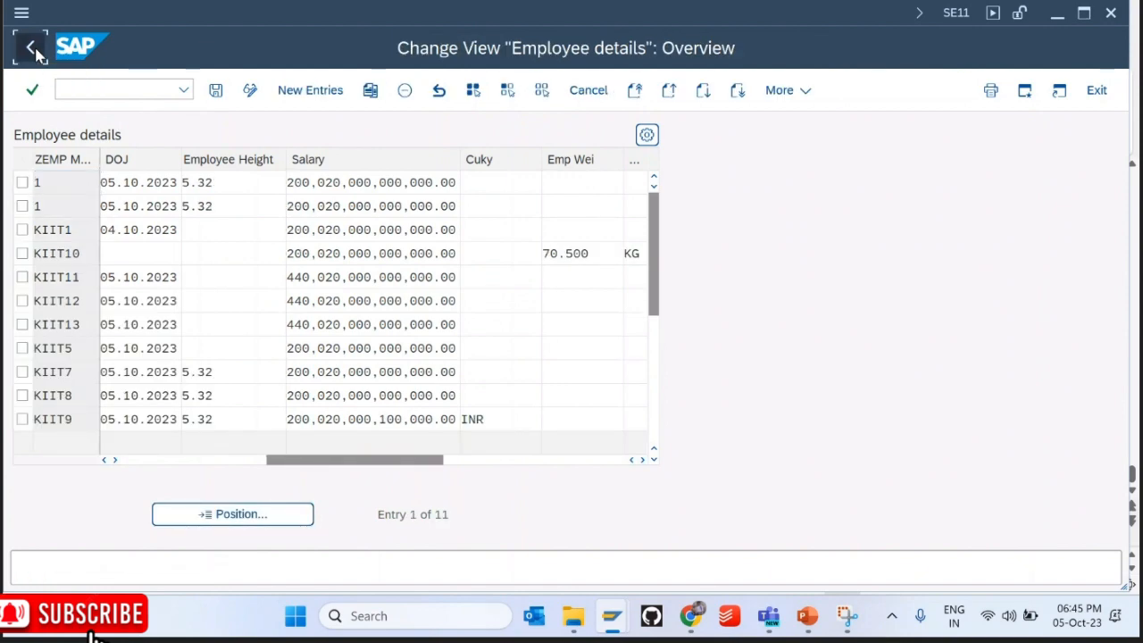
Step: Exit the maintenance view saving changes, and list the ZEMP_MST rows in the Data Browser
{"action": "left_click", "coordinate": [32, 49]}
{"action": "left_click", "coordinate": [298, 390]}
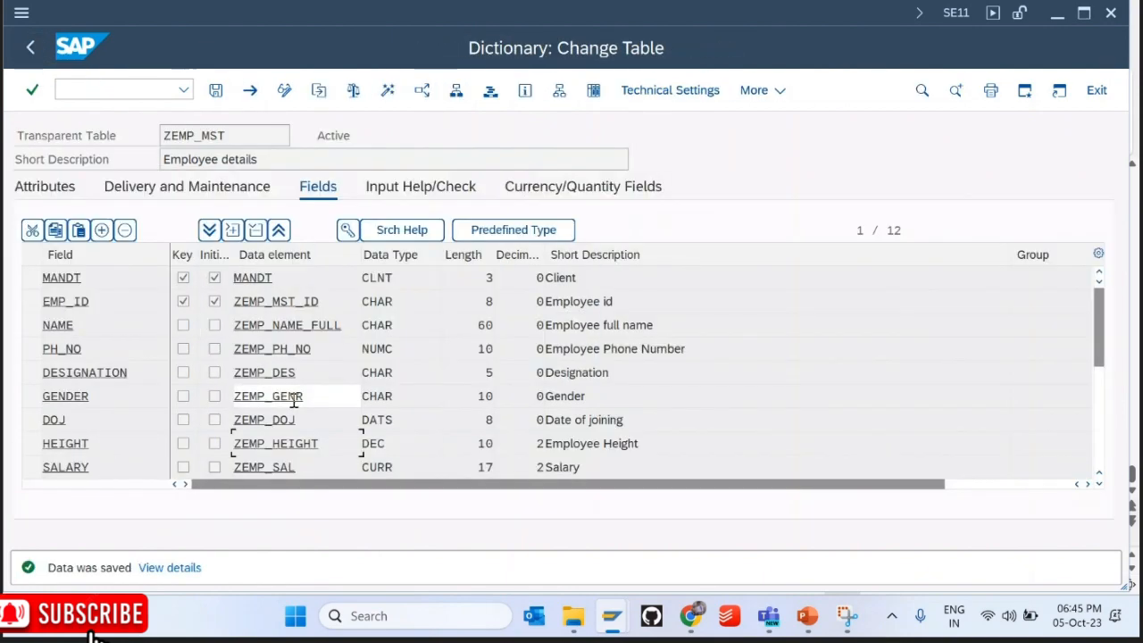
{"action": "left_click", "coordinate": [594, 91]}
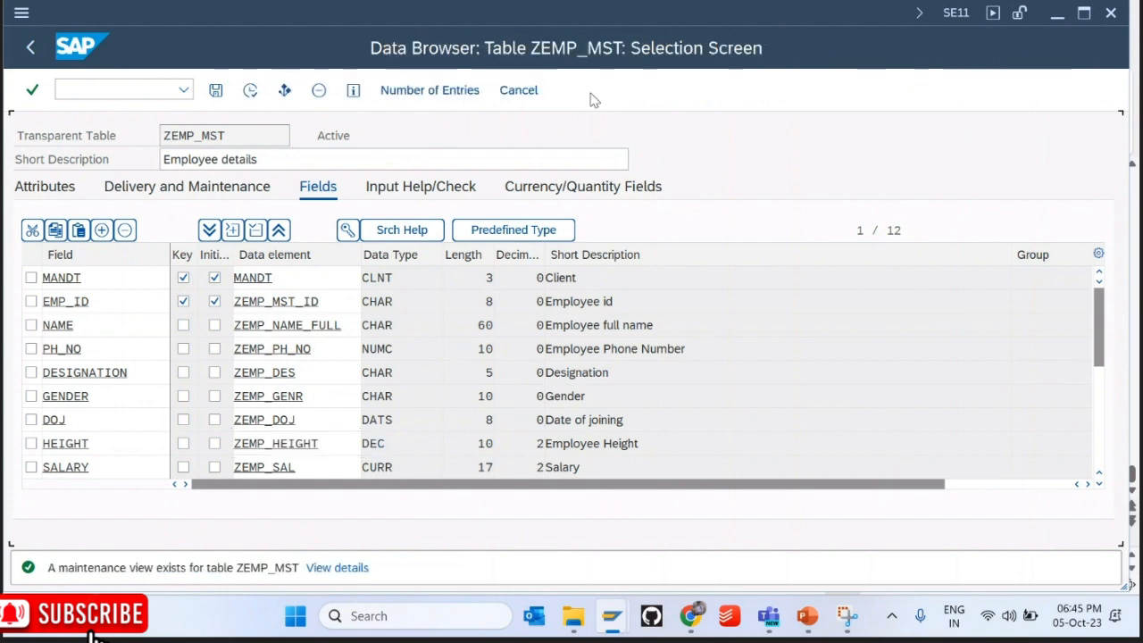
{"action": "key", "text": "F8"}
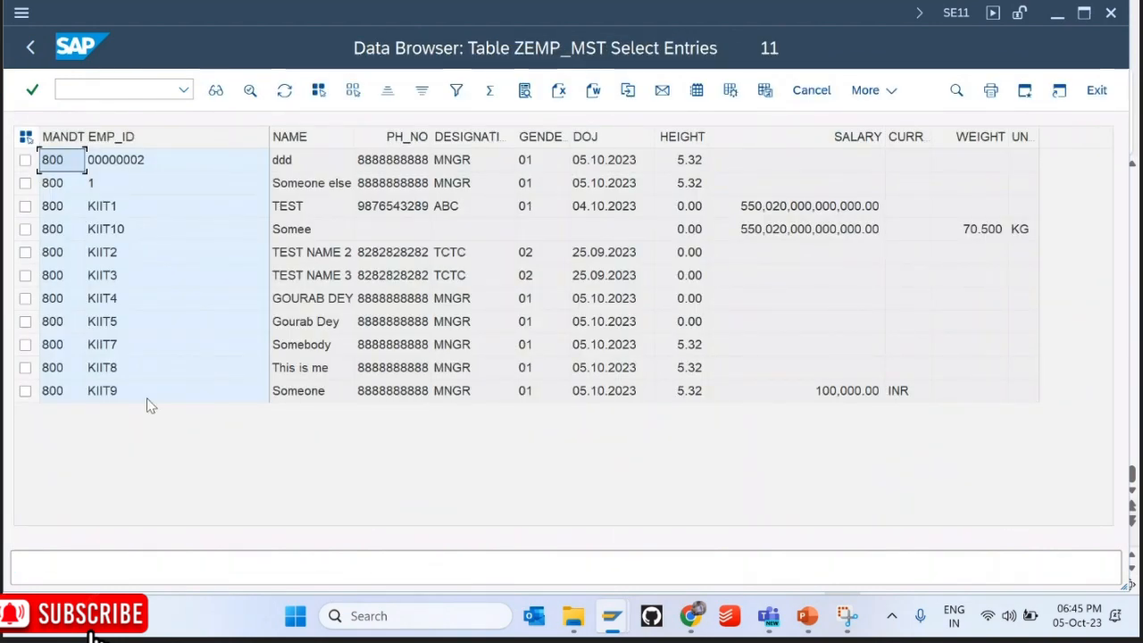
{"action": "key", "text": "F3"}
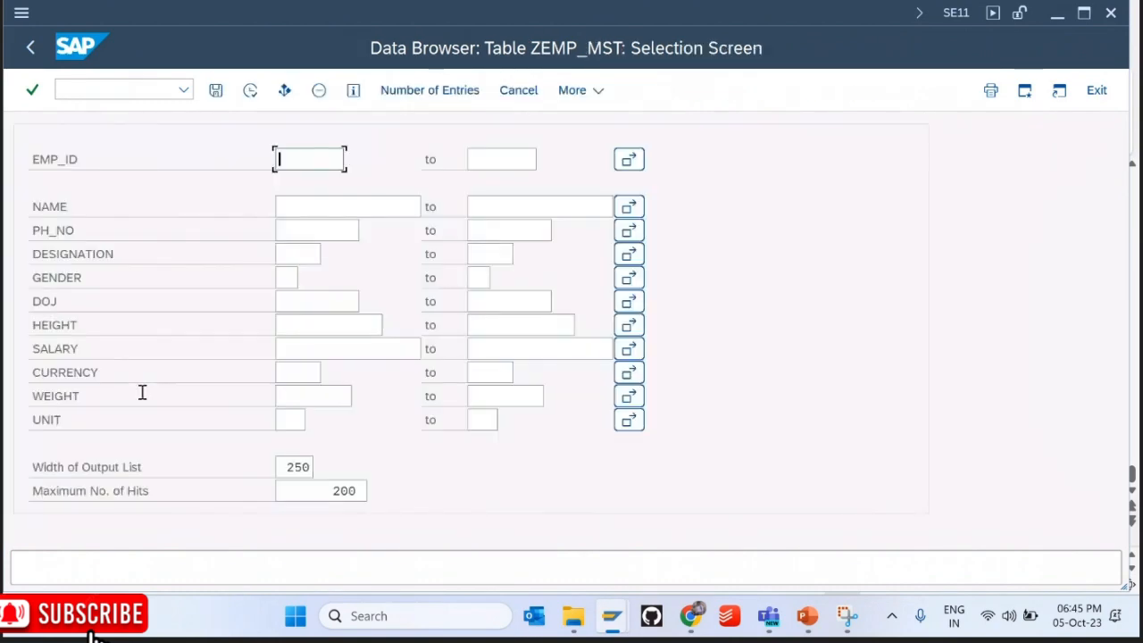
{"action": "key", "text": "F3"}
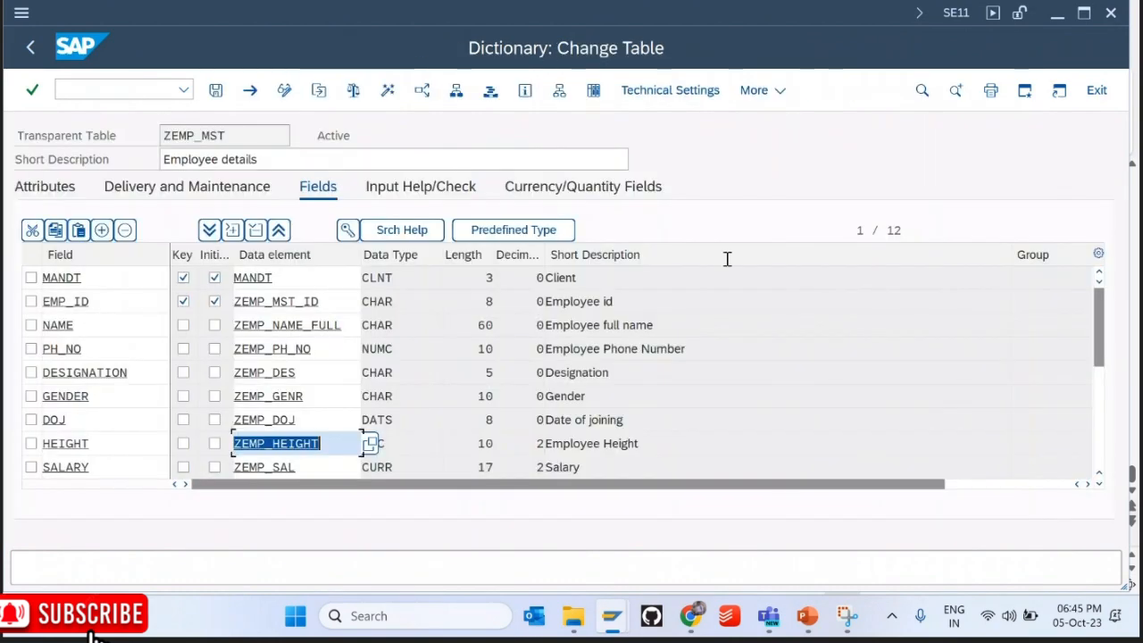
Step: Browse the extra table functions list on the ZEMP_MST definition
{"action": "left_click", "coordinate": [777, 91]}
{"action": "left_click", "coordinate": [778, 91]}
{"action": "mouse_move", "coordinate": [781, 404]}
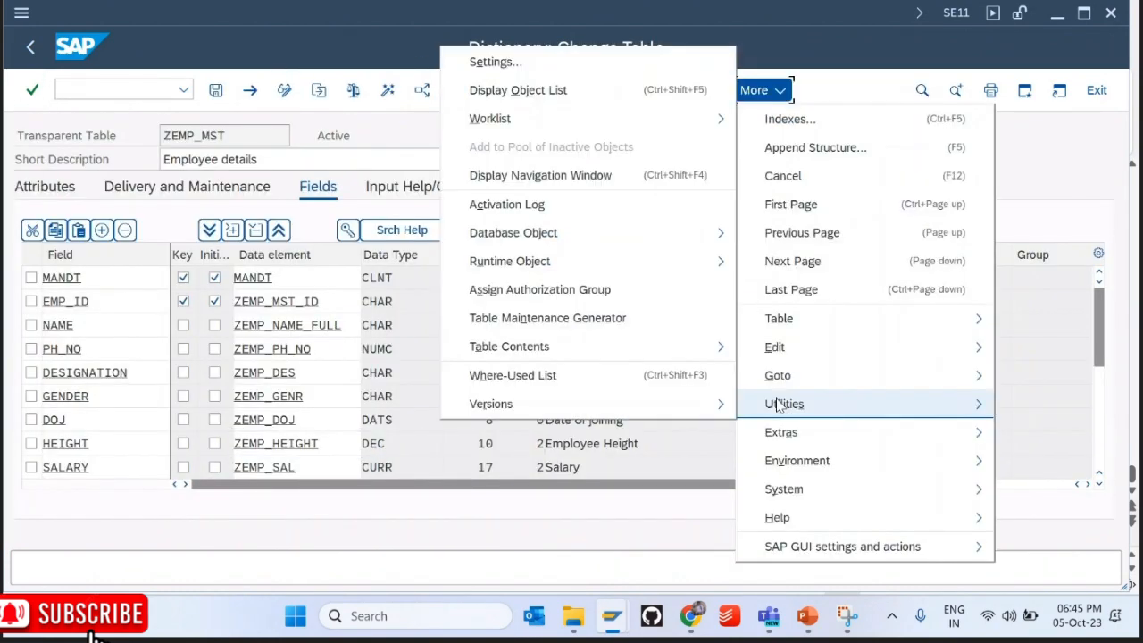
{"action": "mouse_move", "coordinate": [625, 366]}
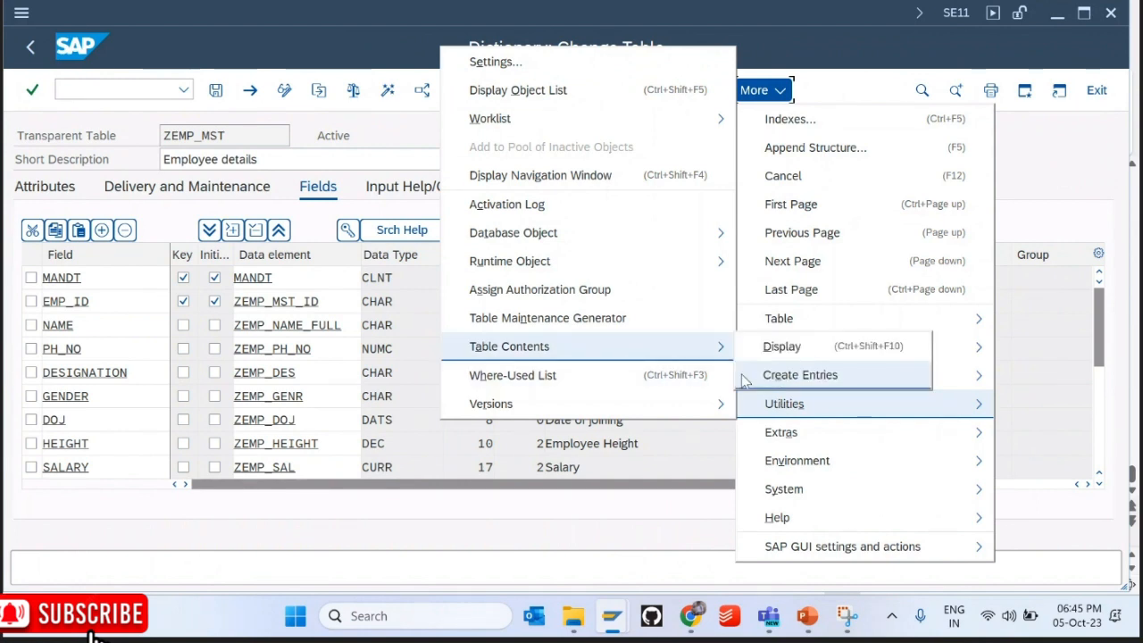
{"action": "left_click", "coordinate": [438, 283]}
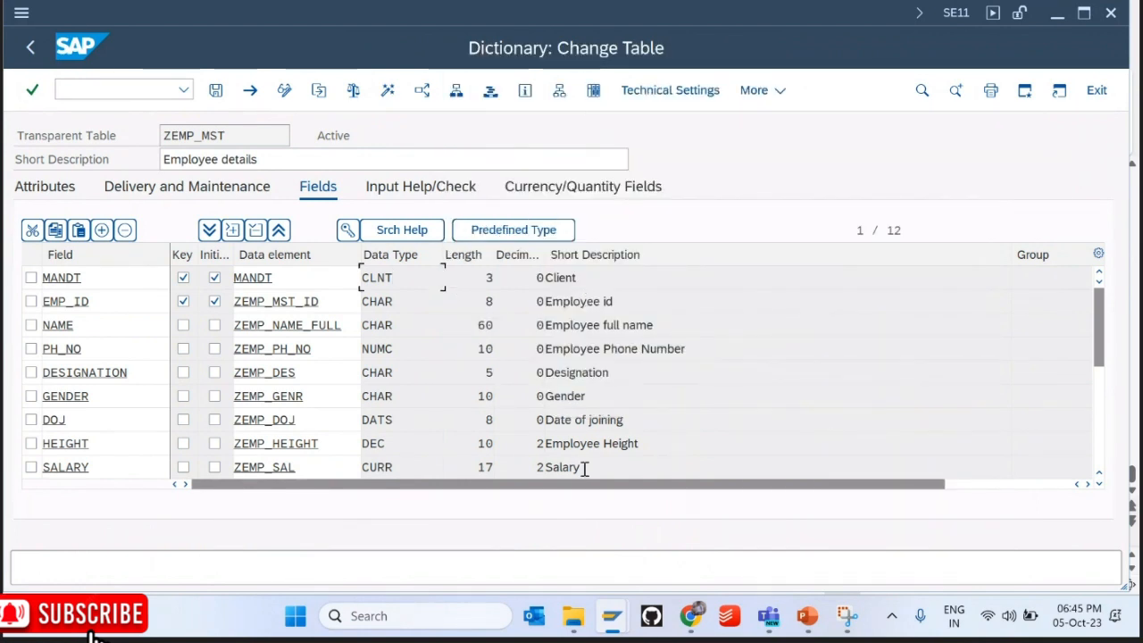
{"action": "key", "text": "ctrl+/"}
{"action": "left_click", "coordinate": [1104, 435]}
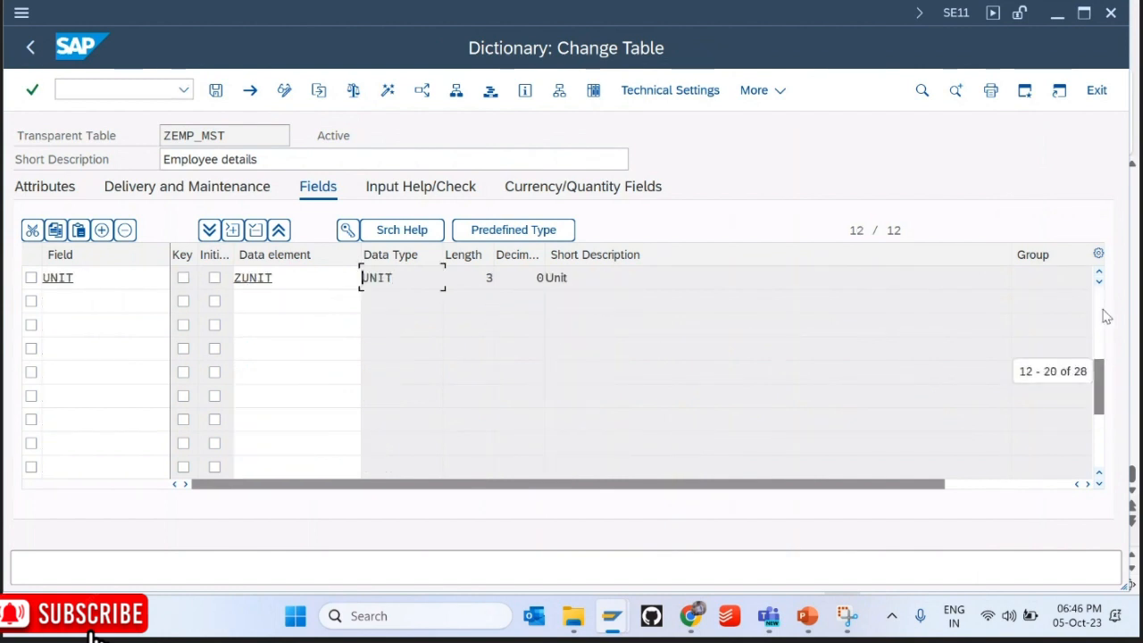
{"action": "left_click", "coordinate": [777, 95]}
Step: Open the Employee details maintenance view for adding new entries
{"action": "mouse_move", "coordinate": [789, 403]}
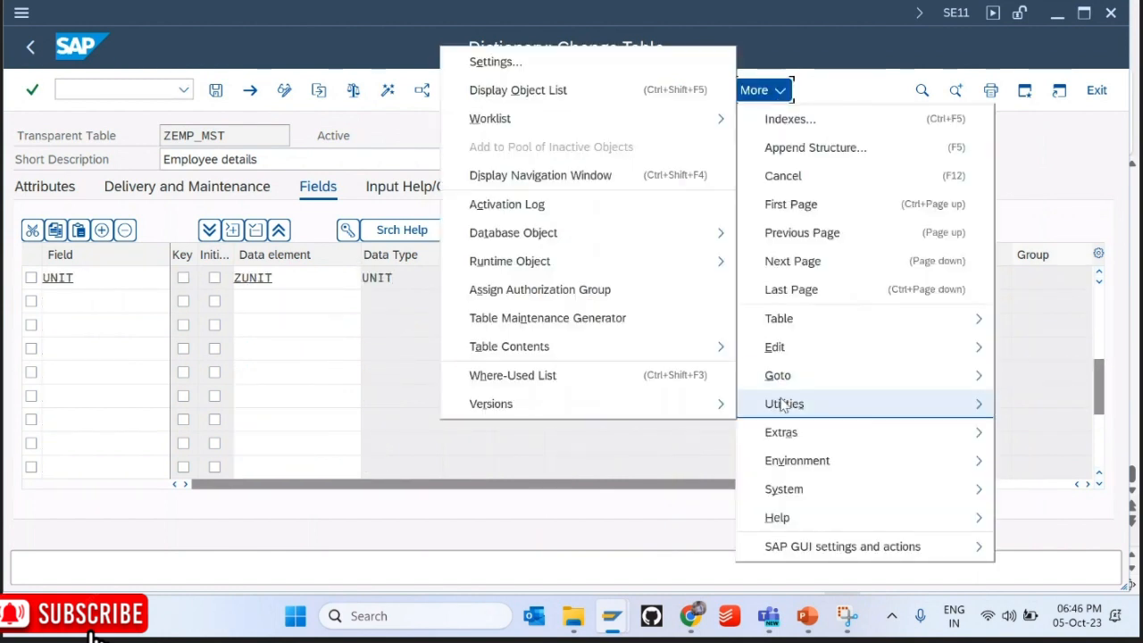
{"action": "mouse_move", "coordinate": [560, 346]}
{"action": "left_click", "coordinate": [766, 375]}
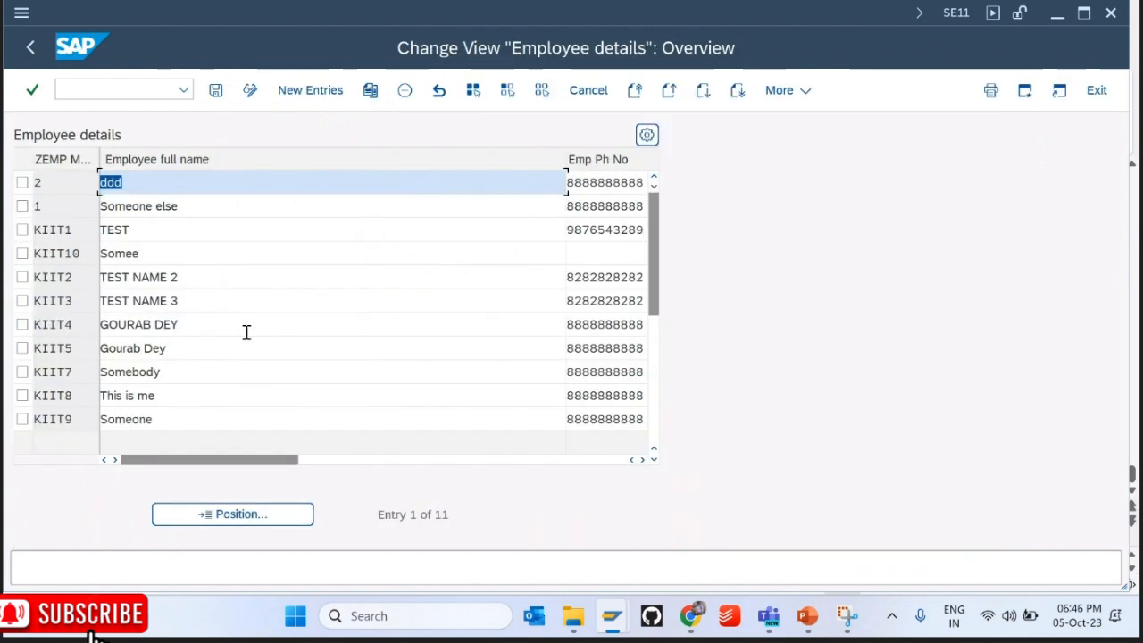
{"action": "left_click", "coordinate": [306, 90]}
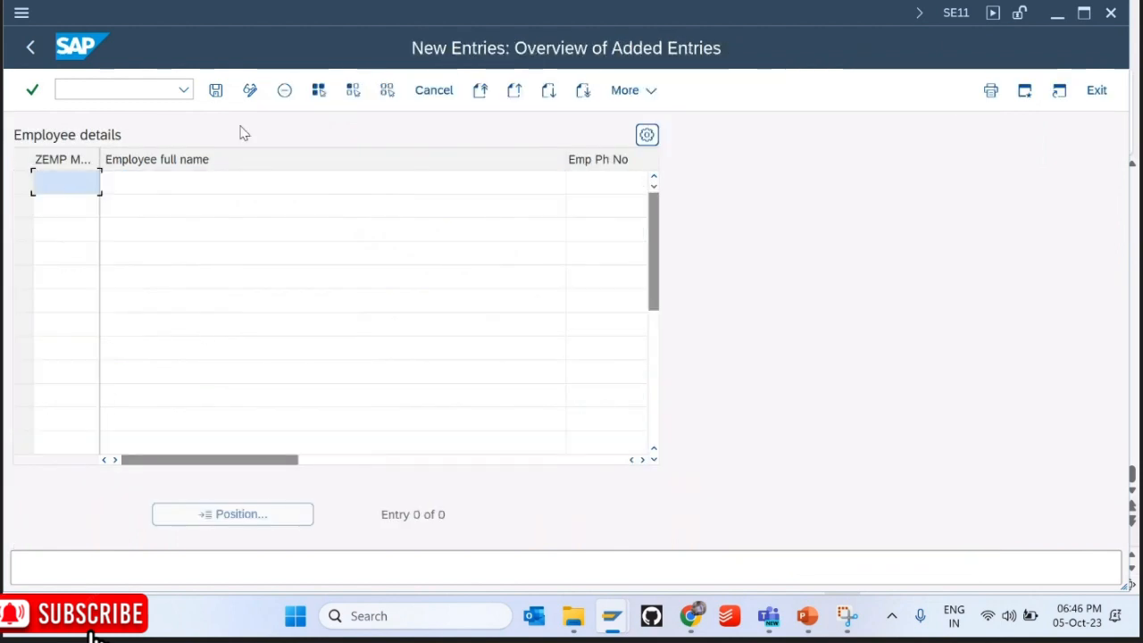
Step: Fill in employee IDs KIIT11, kiit12 and kiit13 from the earlier-entry suggestions
{"action": "key", "text": "space"}
{"action": "key", "text": "Return"}
{"action": "key", "text": "Down"}
{"action": "key", "text": "Down"}
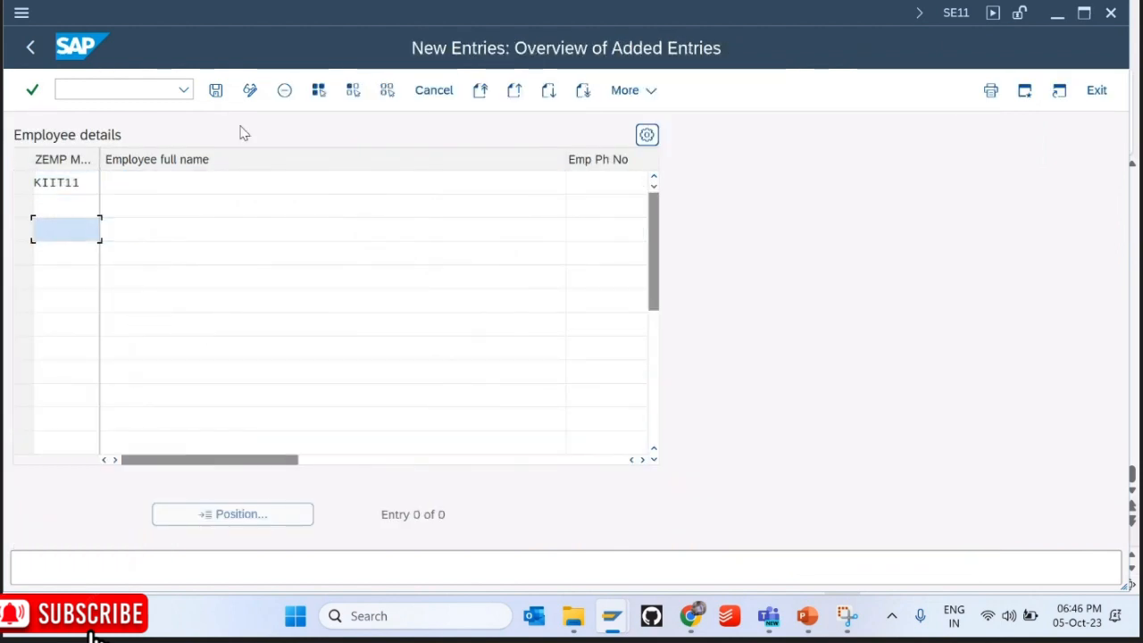
{"action": "key", "text": "Up"}
{"action": "key", "text": "space"}
{"action": "key", "text": "Down"}
{"action": "key", "text": "Return"}
{"action": "key", "text": "Down"}
{"action": "key", "text": "space"}
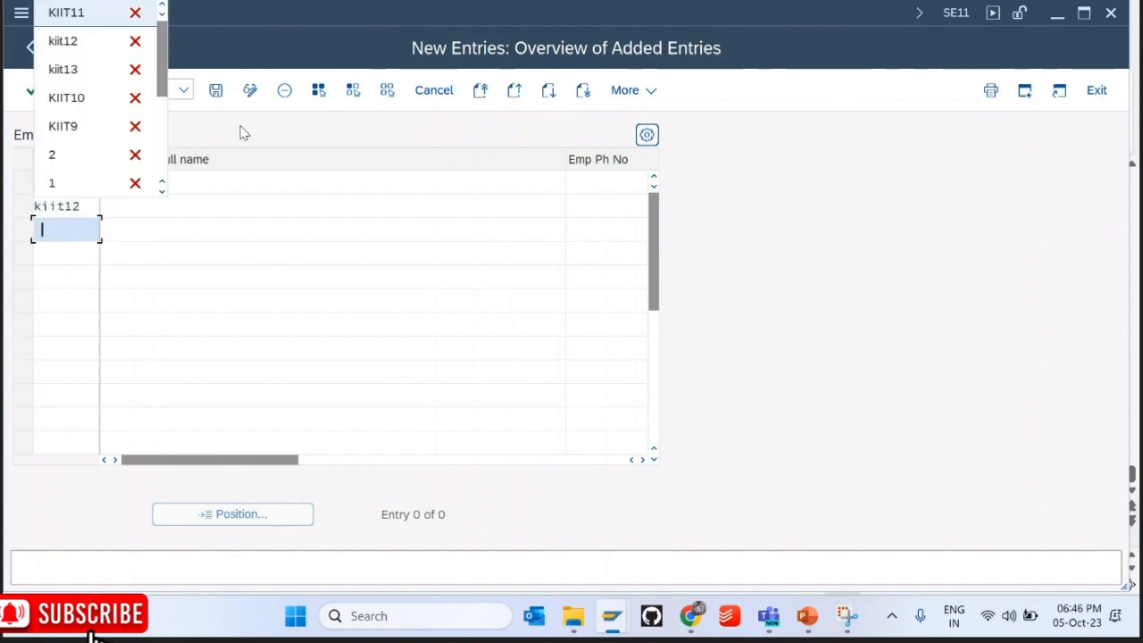
{"action": "key", "text": "Down"}
{"action": "key", "text": "Down"}
{"action": "key", "text": "Return"}
{"action": "key", "text": "Tab"}
Step: Enter full names 1234, 123445 and 12e33, give KIIT13 phone 23993, and save
{"action": "key", "text": "Up"}
{"action": "key", "text": "Up"}
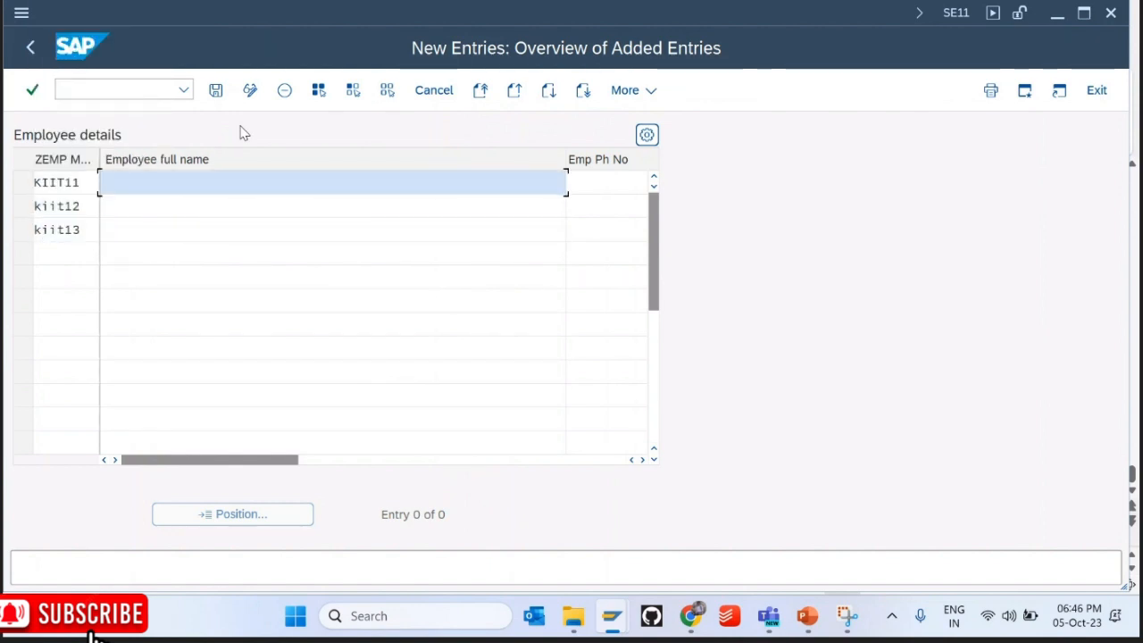
{"action": "type", "text": "1234"}
{"action": "key", "text": "Down"}
{"action": "type", "text": "12"}
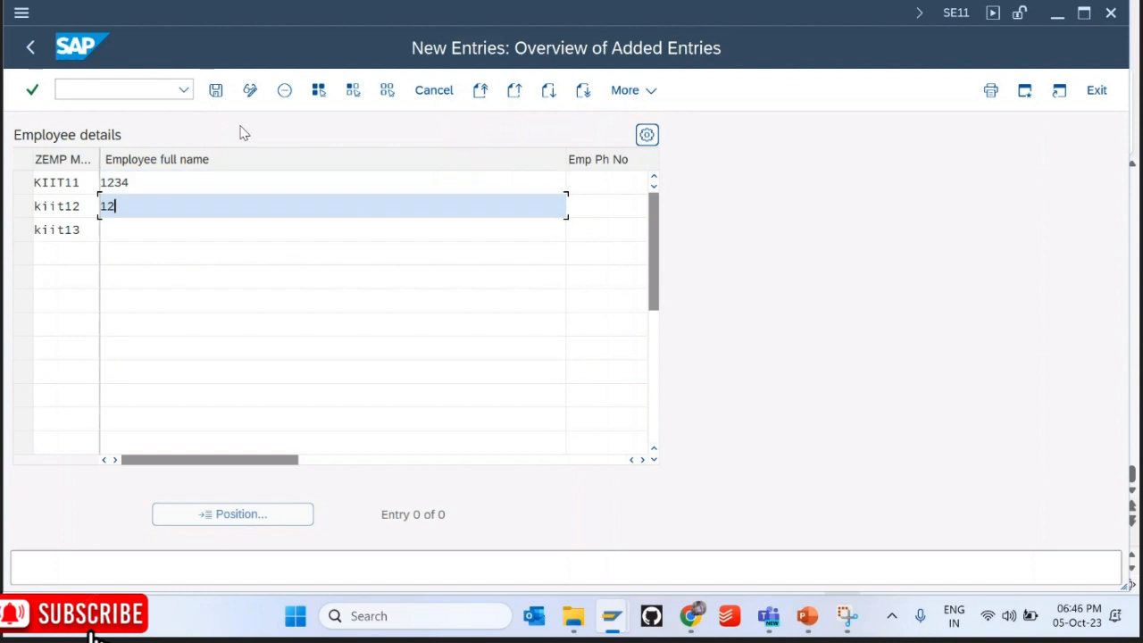
{"action": "type", "text": "3445"}
{"action": "key", "text": "Down"}
{"action": "type", "text": "12e3"}
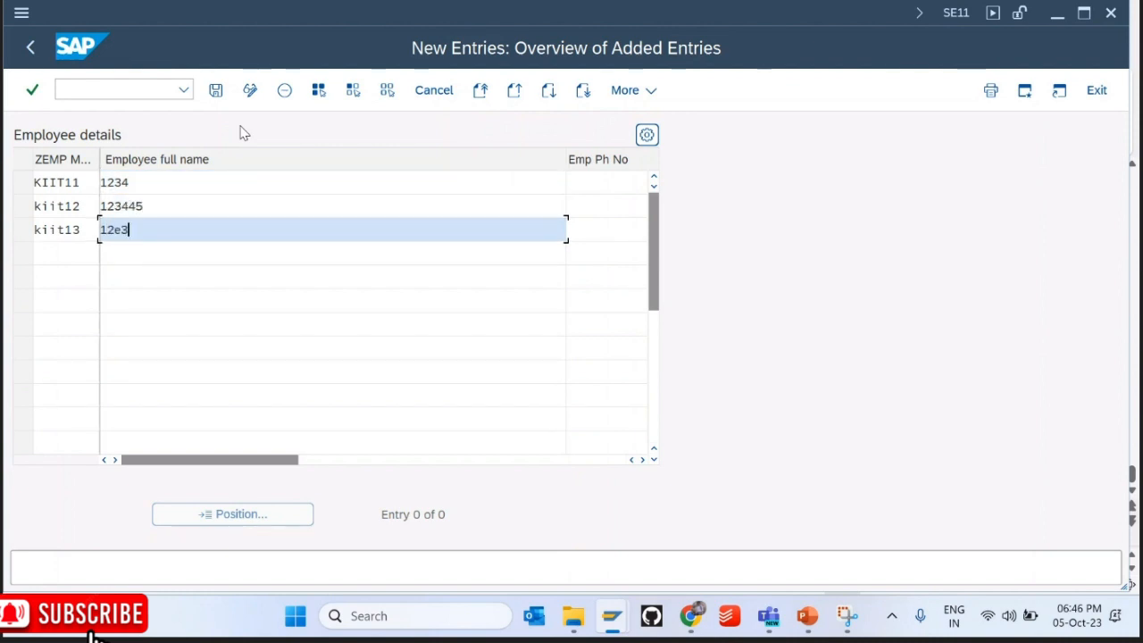
{"action": "key", "text": "Tab"}
{"action": "key", "text": "Down"}
{"action": "key", "text": "Return"}
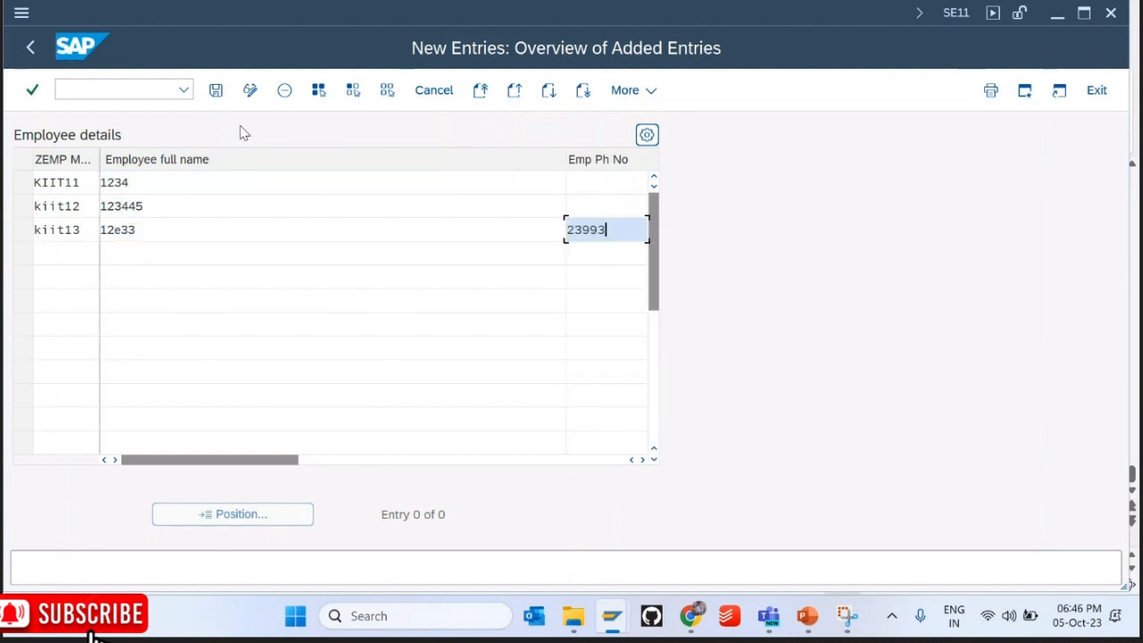
{"action": "left_click", "coordinate": [223, 96]}
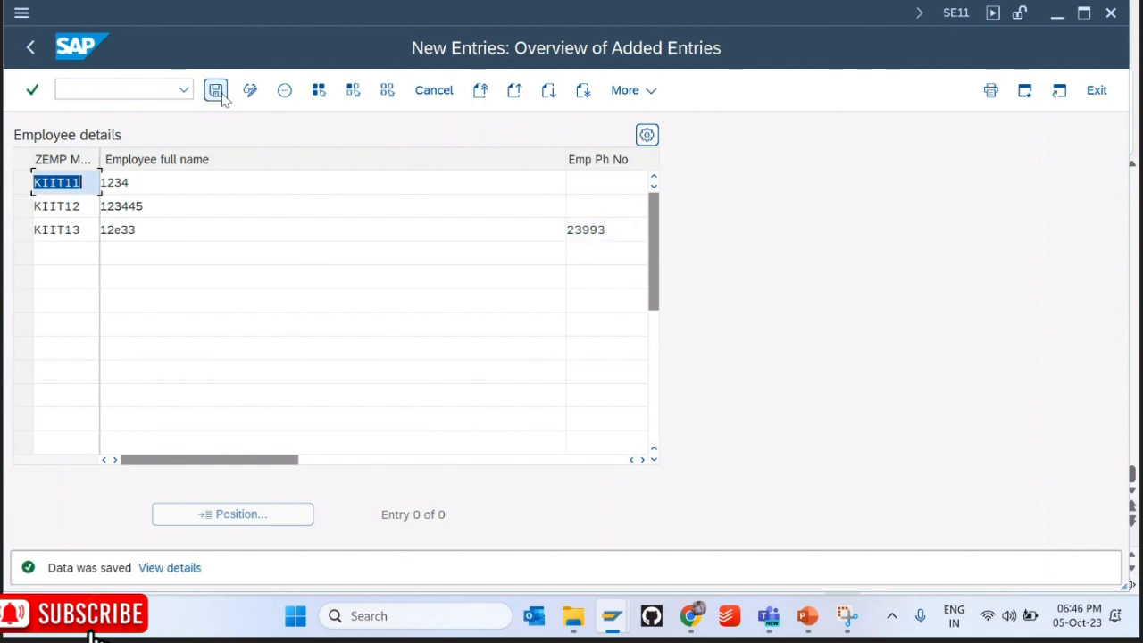
Step: Select rows KIIT11–KIIT13 in the overview, save, and exit confirming the save
{"action": "left_click", "coordinate": [33, 50]}
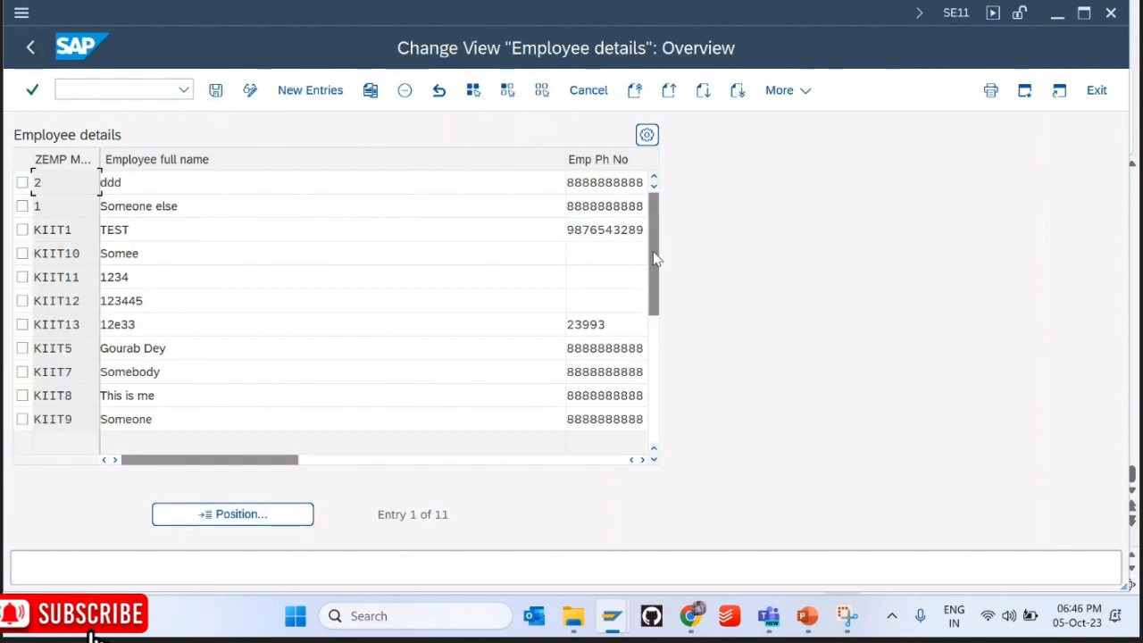
{"action": "left_click_drag", "start_coordinate": [655, 258], "coordinate": [657, 326]}
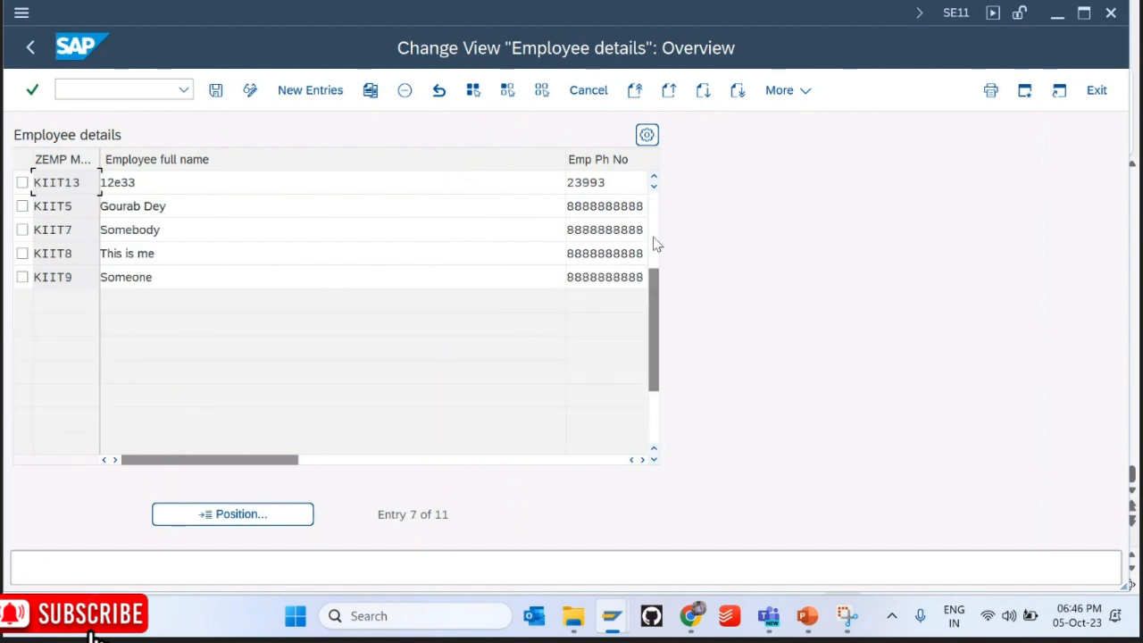
{"action": "left_click", "coordinate": [652, 236]}
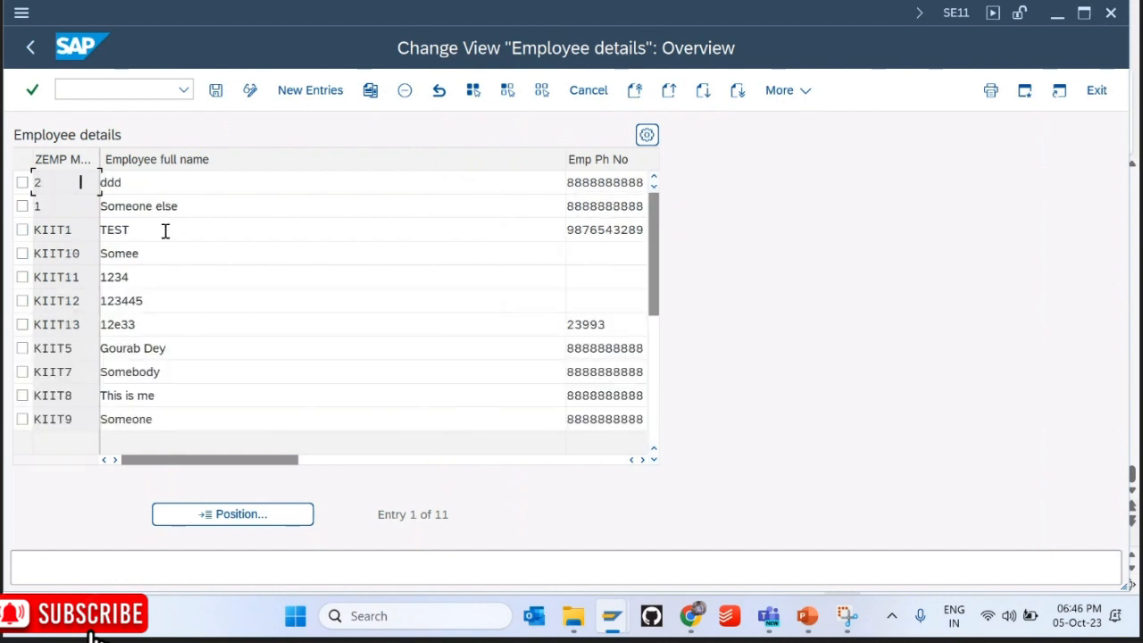
{"action": "left_click", "coordinate": [22, 277]}
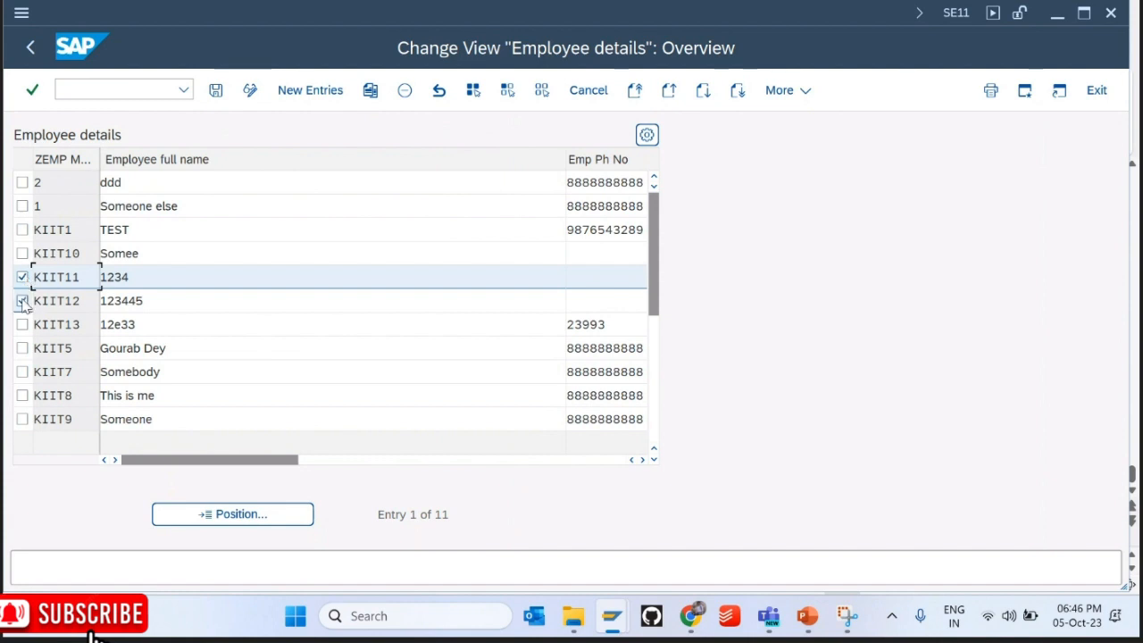
{"action": "left_click", "coordinate": [22, 301]}
{"action": "left_click", "coordinate": [23, 324]}
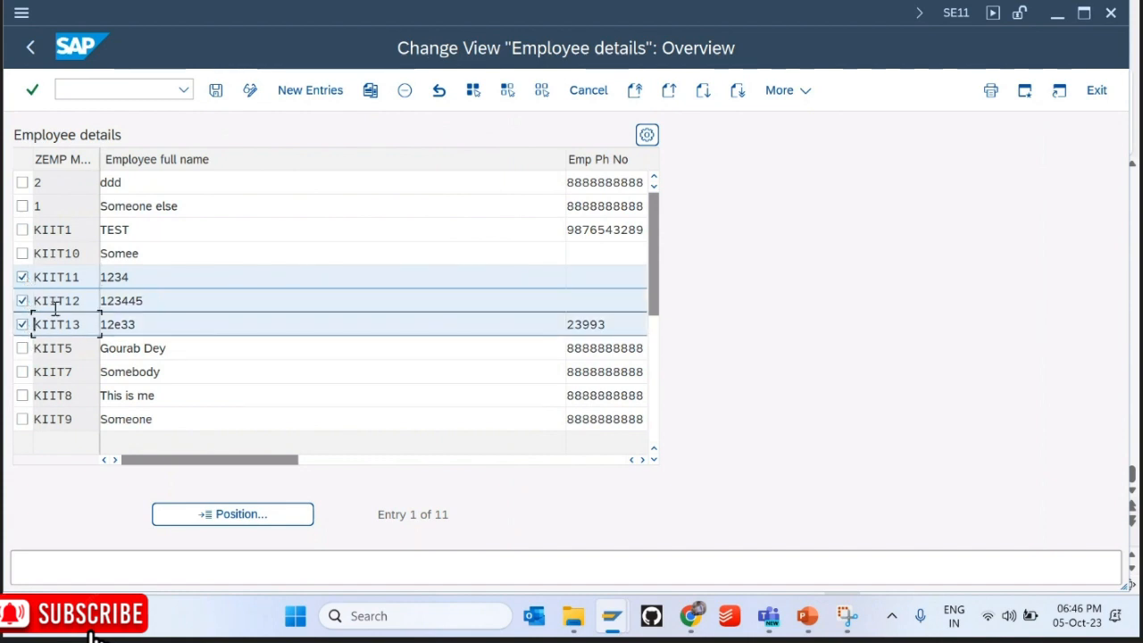
{"action": "left_click", "coordinate": [216, 92]}
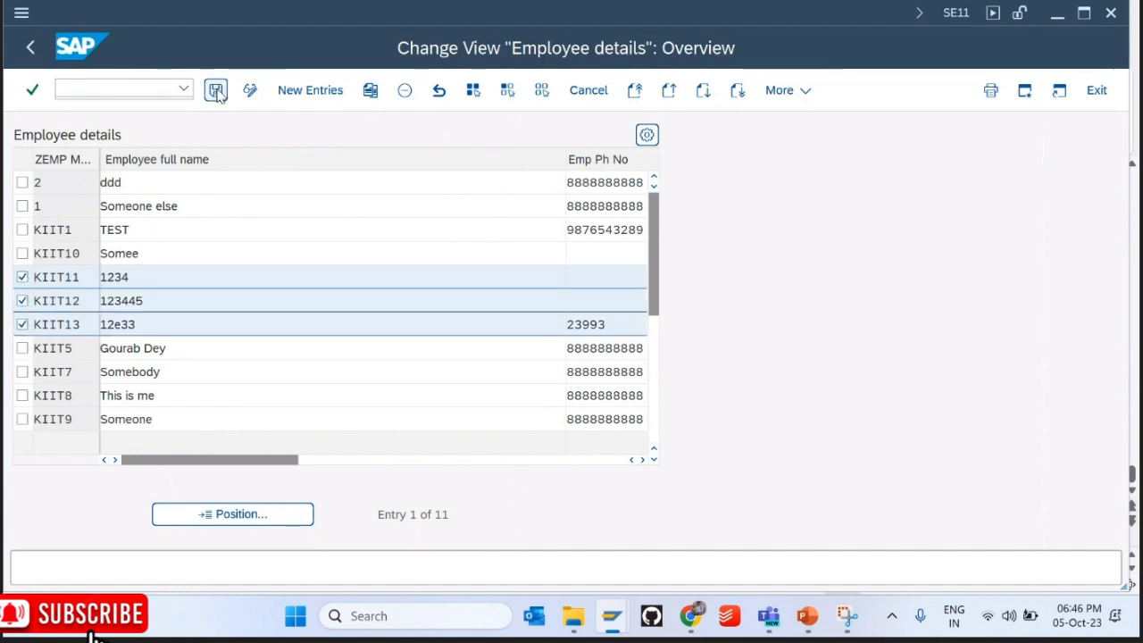
{"action": "left_click", "coordinate": [31, 48]}
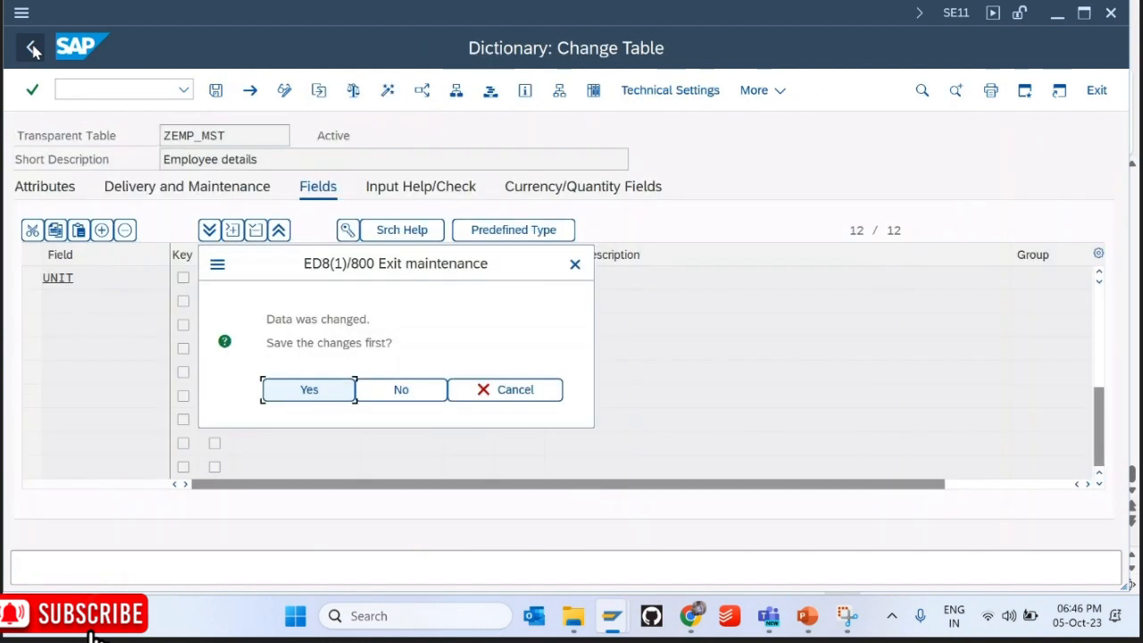
{"action": "left_click", "coordinate": [308, 390]}
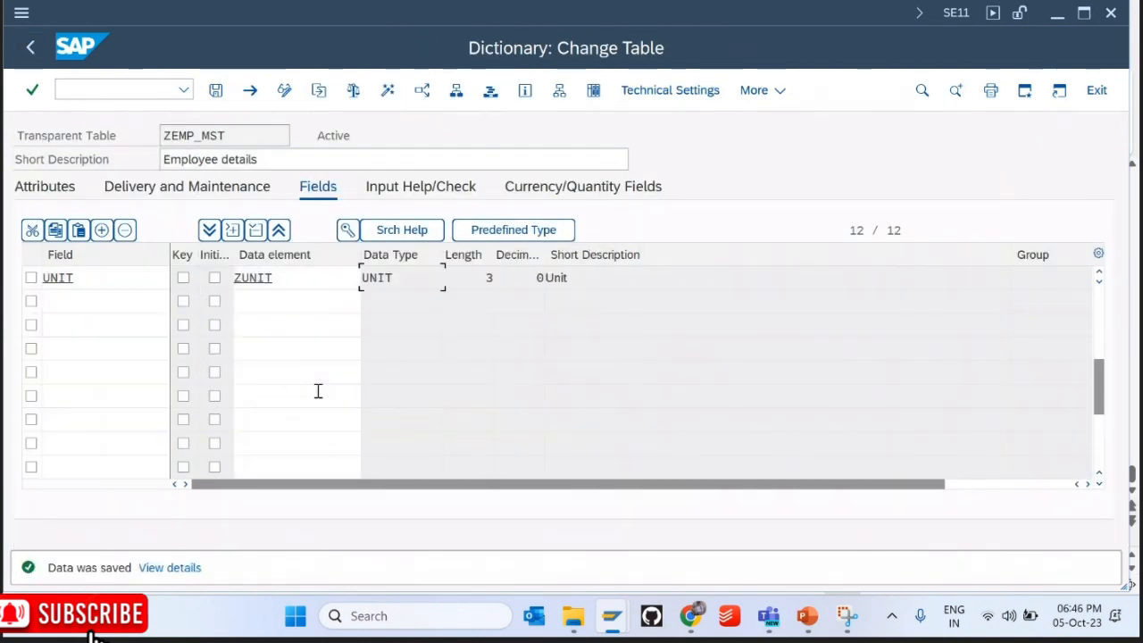
Step: List the 11 stored ZEMP_MST entries in the Data Browser, then return to the table
{"action": "left_click", "coordinate": [591, 94]}
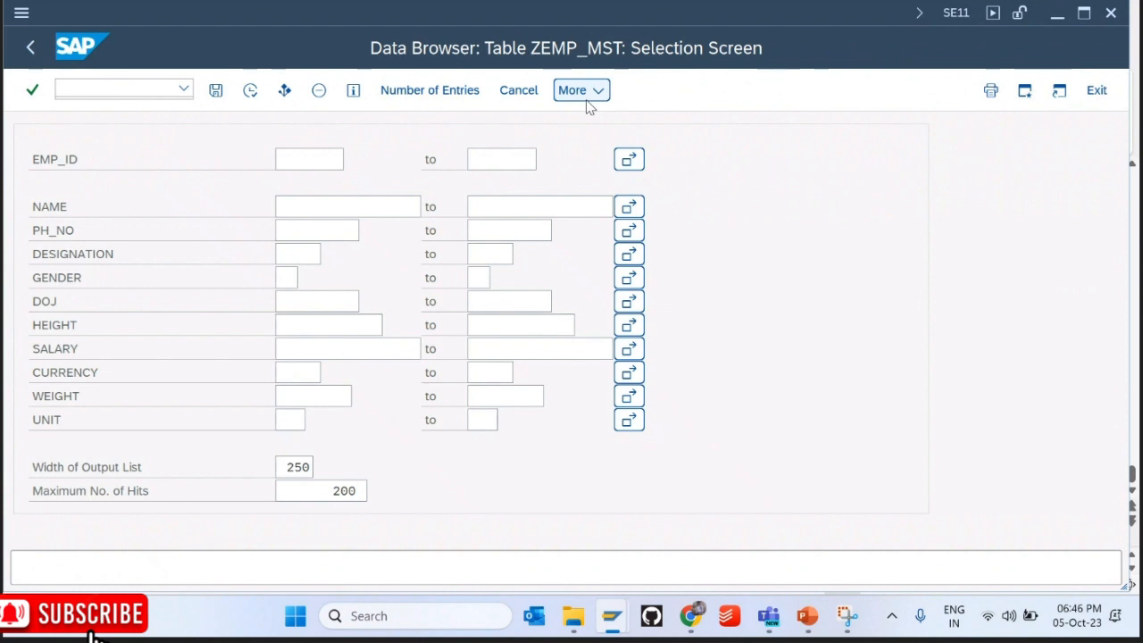
{"action": "key", "text": "F8"}
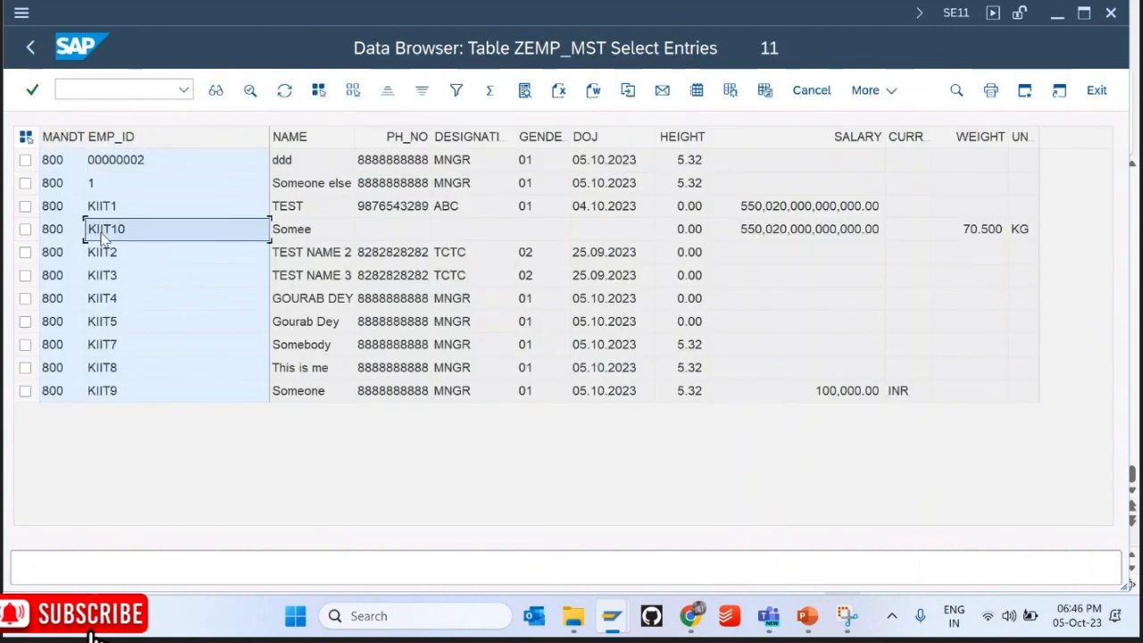
{"action": "left_click", "coordinate": [32, 46]}
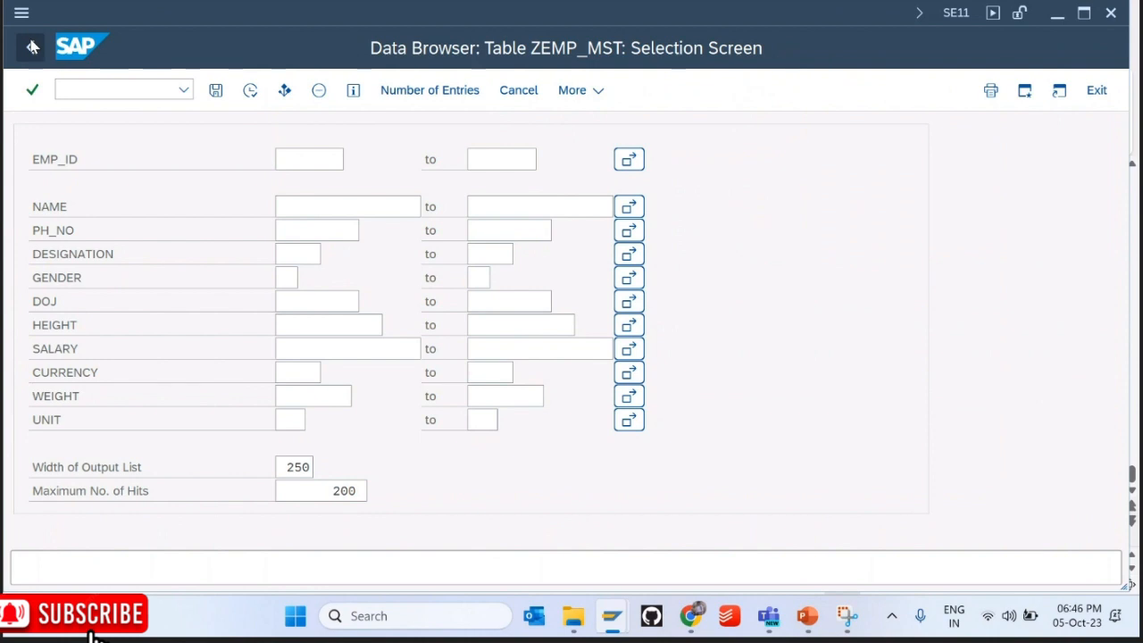
{"action": "left_click", "coordinate": [31, 47]}
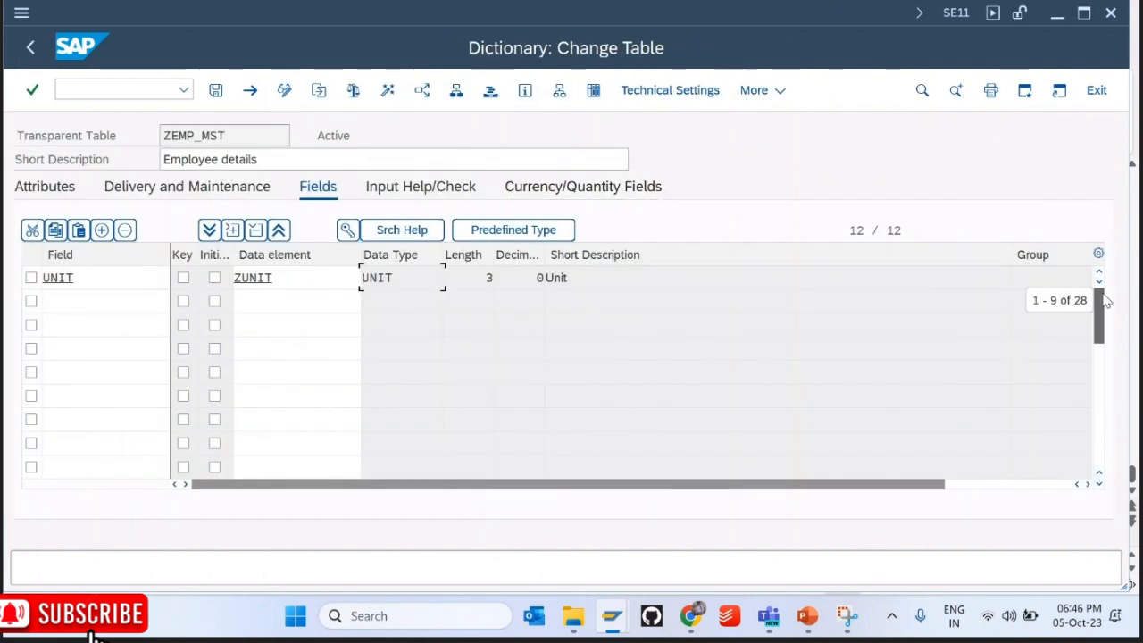
Step: Inspect the ZUNIT data element and its domain behind the UNIT field
{"action": "left_click", "coordinate": [1098, 435]}
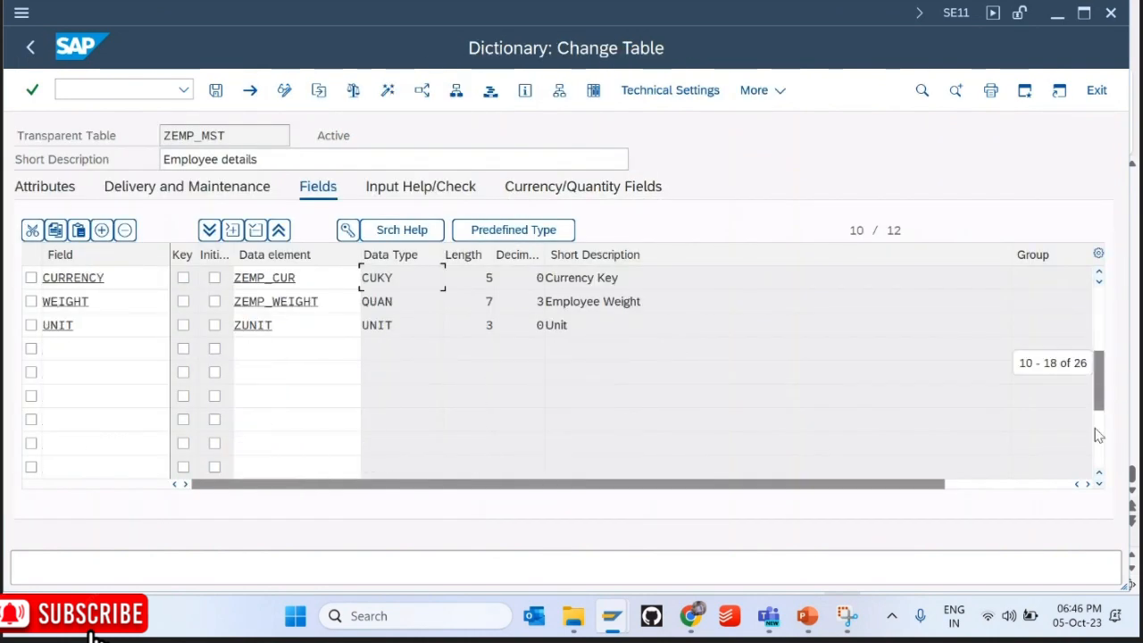
{"action": "double_click", "coordinate": [285, 332]}
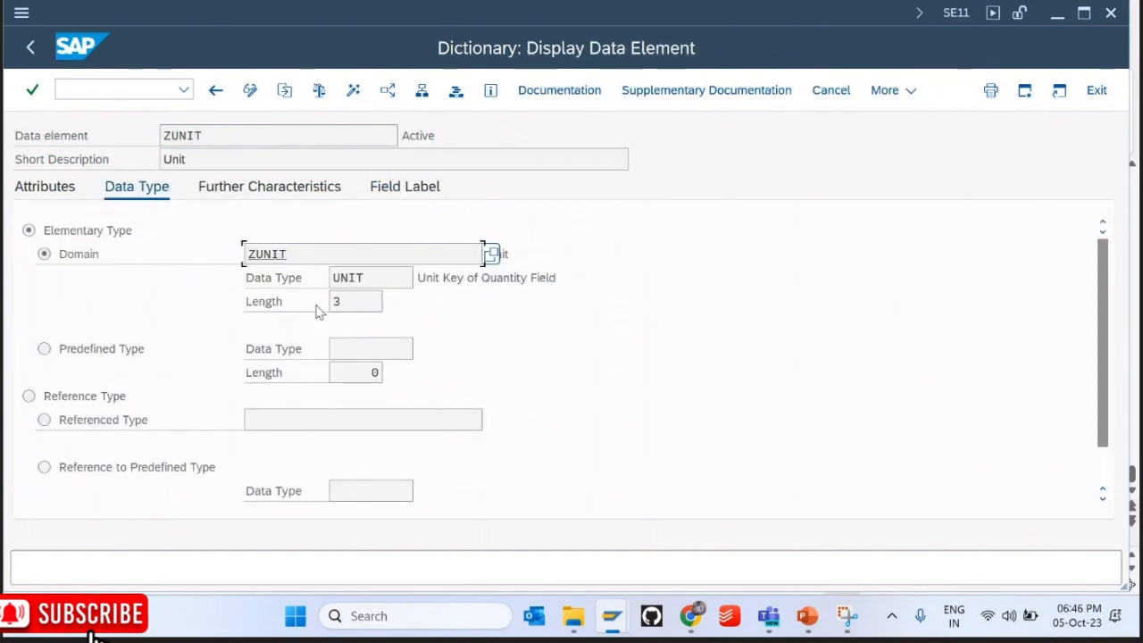
{"action": "double_click", "coordinate": [278, 257]}
{"action": "left_click", "coordinate": [31, 47]}
{"action": "left_click", "coordinate": [32, 49]}
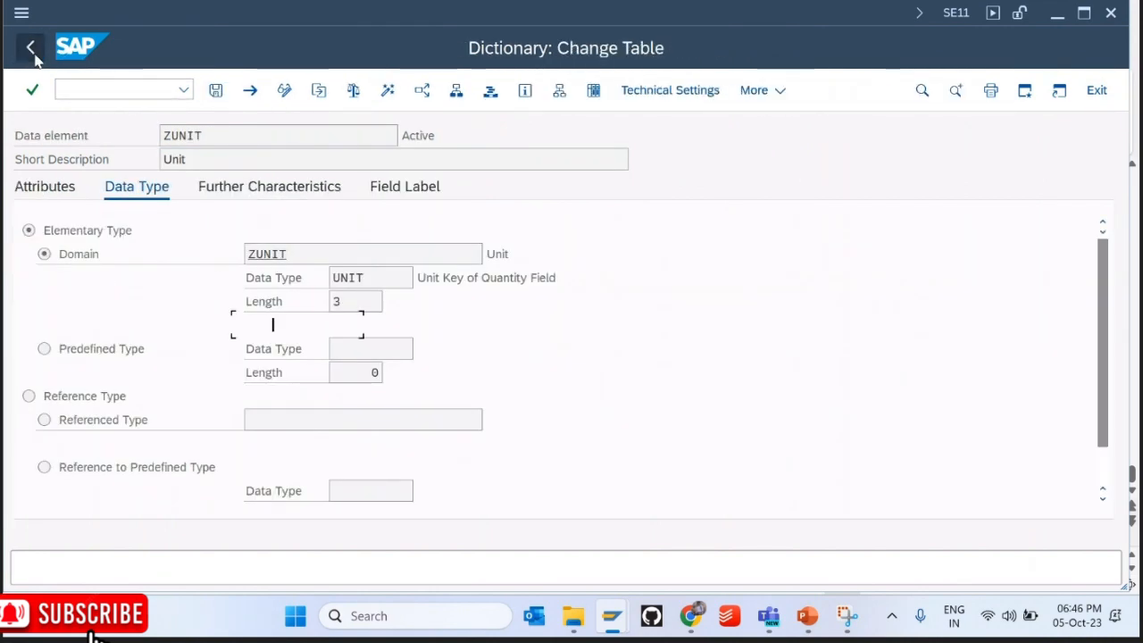
{"action": "left_click", "coordinate": [1100, 314]}
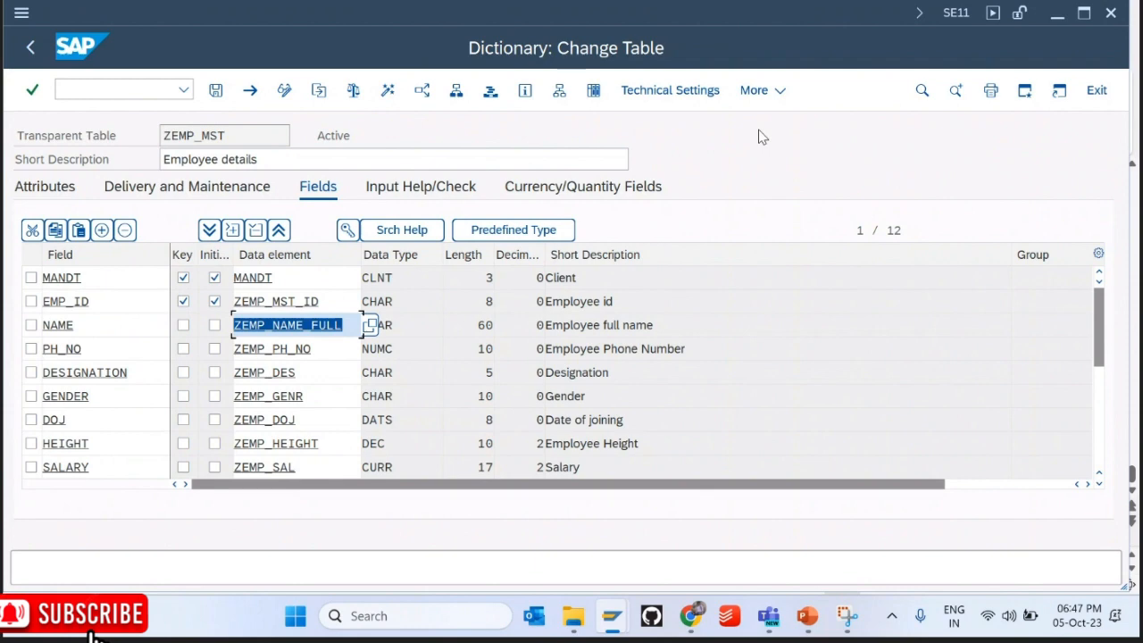
Step: Delete ZEMP_MST's existing generated maintenance dialog in the Table Maintenance Generator
{"action": "left_click", "coordinate": [758, 90]}
{"action": "mouse_move", "coordinate": [754, 405]}
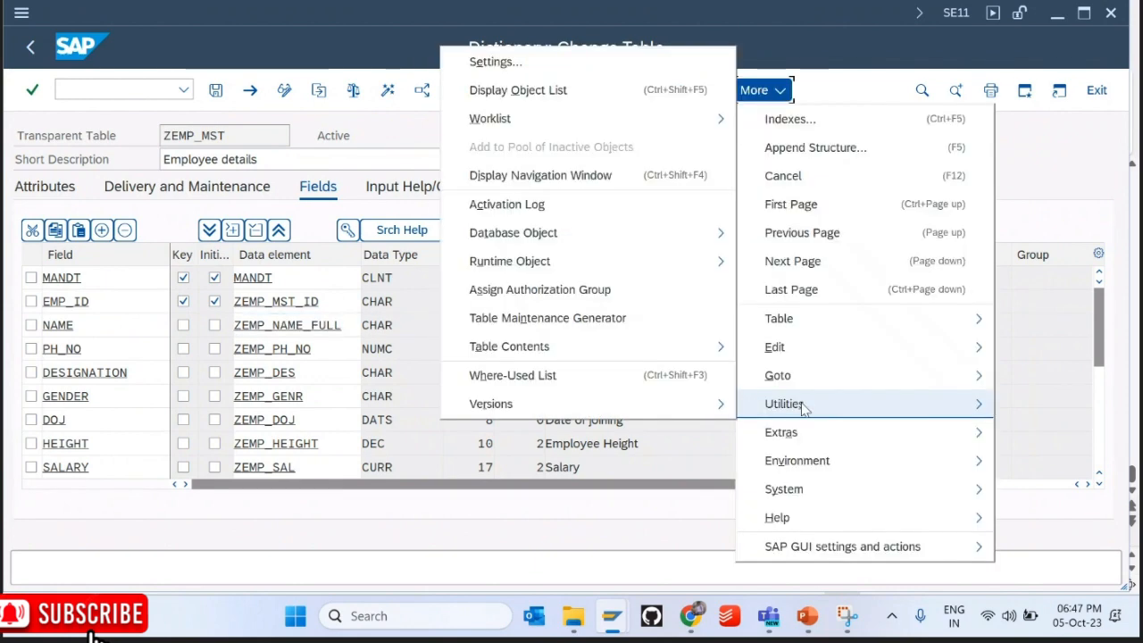
{"action": "left_click", "coordinate": [612, 318]}
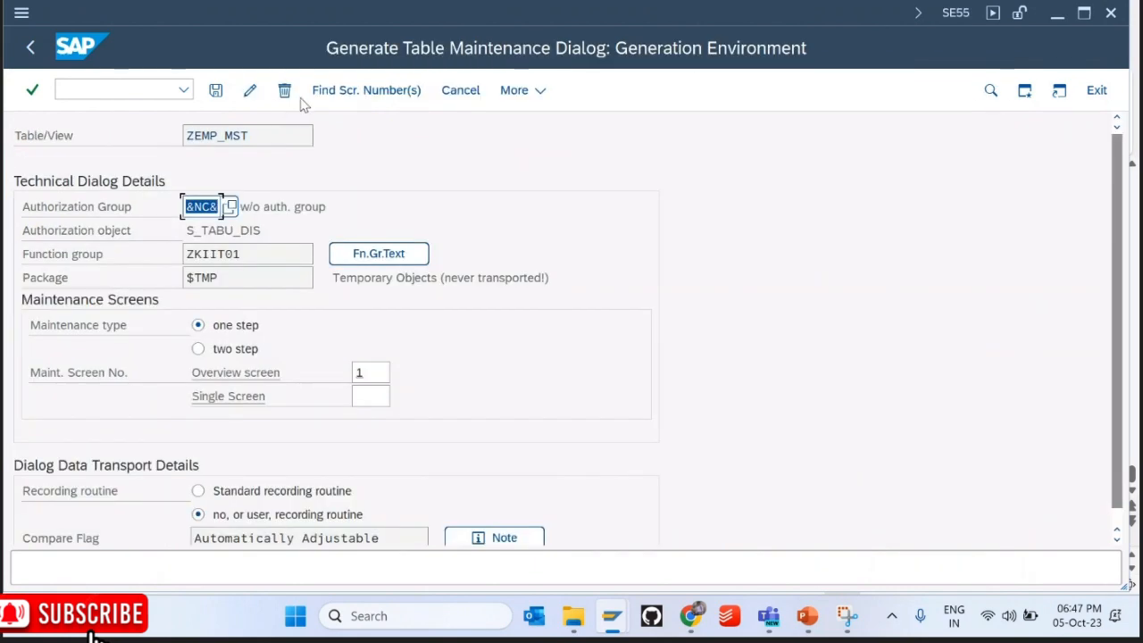
{"action": "left_click", "coordinate": [286, 92]}
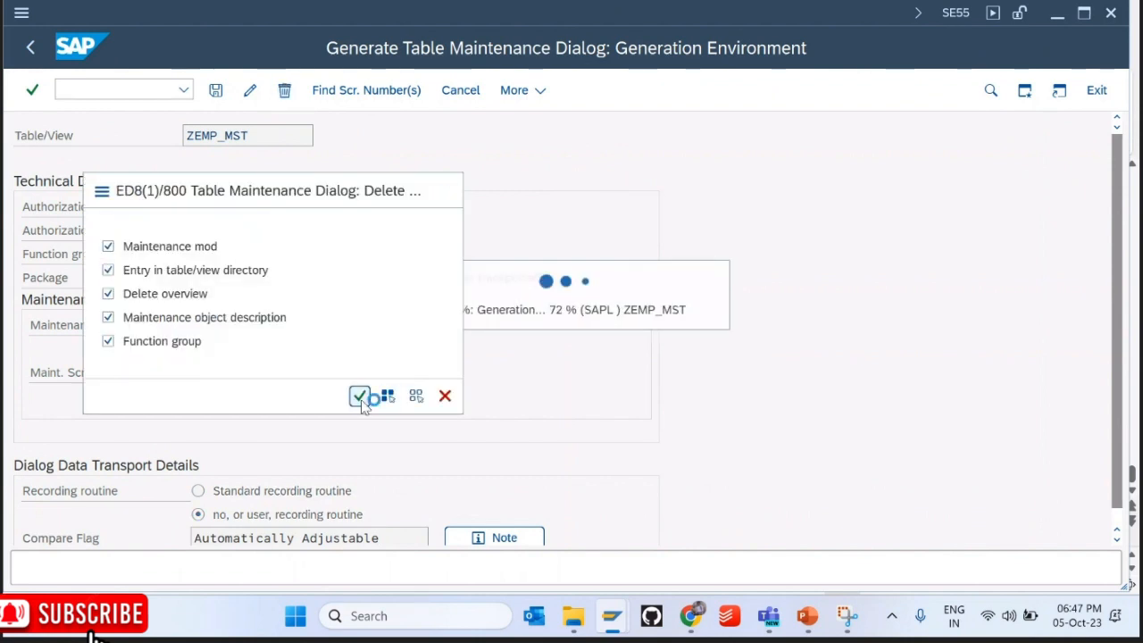
{"action": "left_click", "coordinate": [31, 49]}
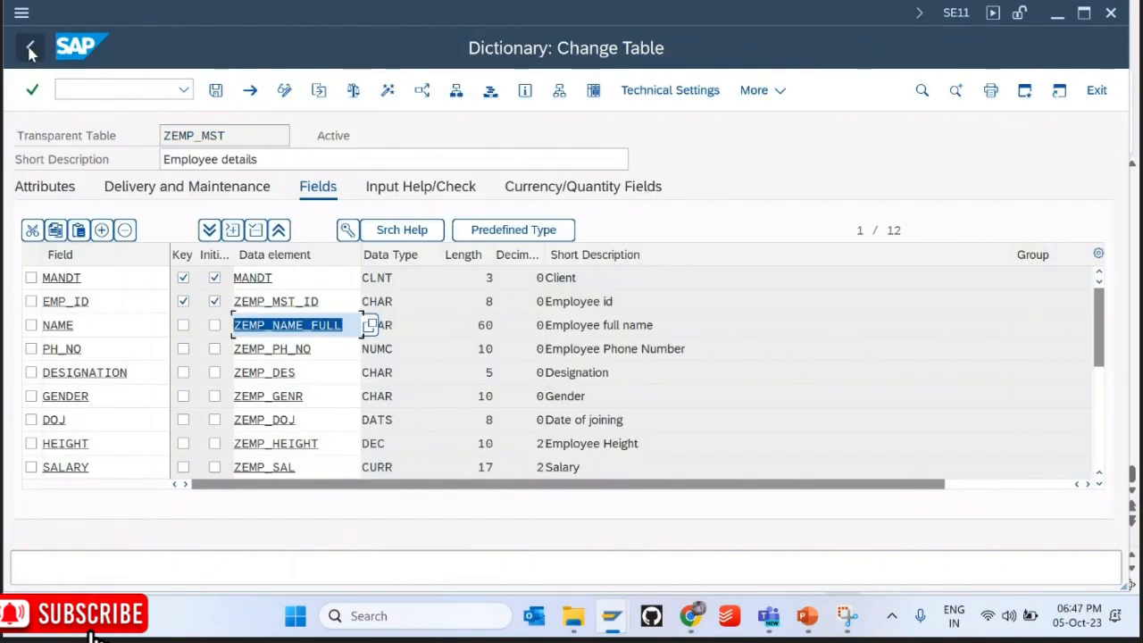
Step: Regenerate the dialog as one-step in function group ZKIIT01, overview screen 1, saved to $TMP
{"action": "left_click", "coordinate": [754, 90]}
{"action": "mouse_move", "coordinate": [792, 415]}
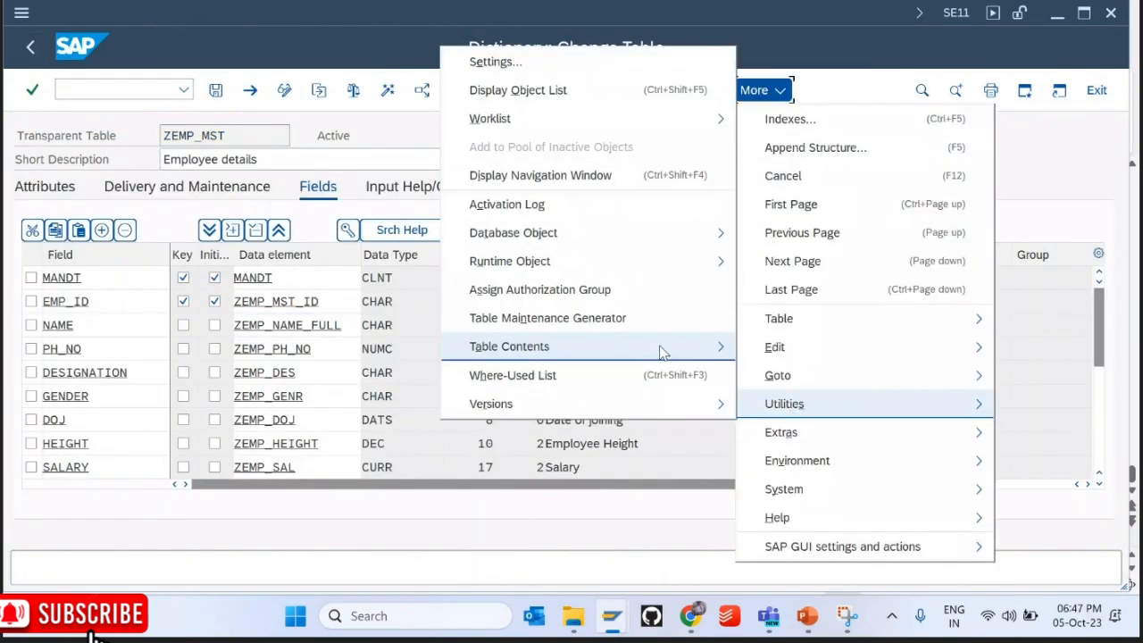
{"action": "left_click", "coordinate": [613, 318]}
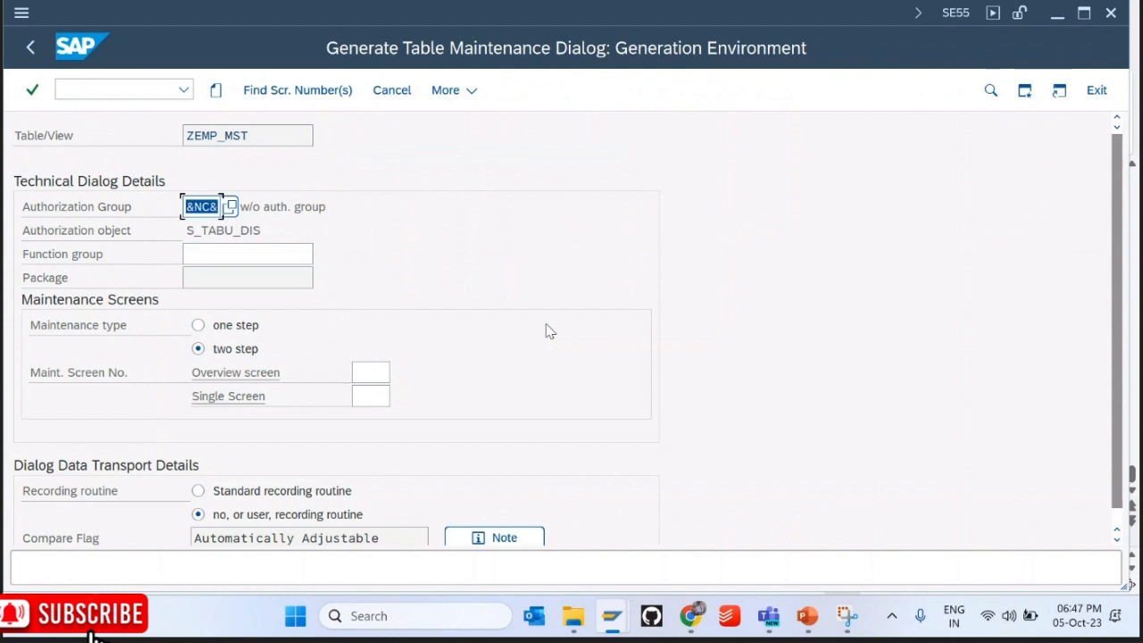
{"action": "left_click", "coordinate": [221, 255]}
{"action": "type", "text": "ZKIIT01"}
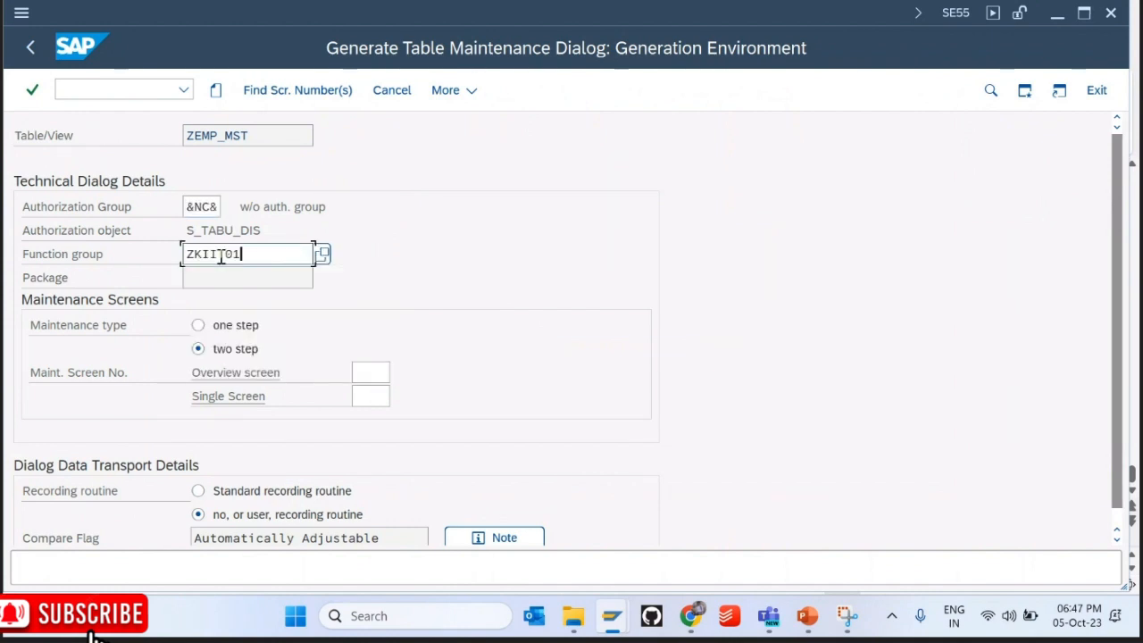
{"action": "left_click", "coordinate": [208, 326]}
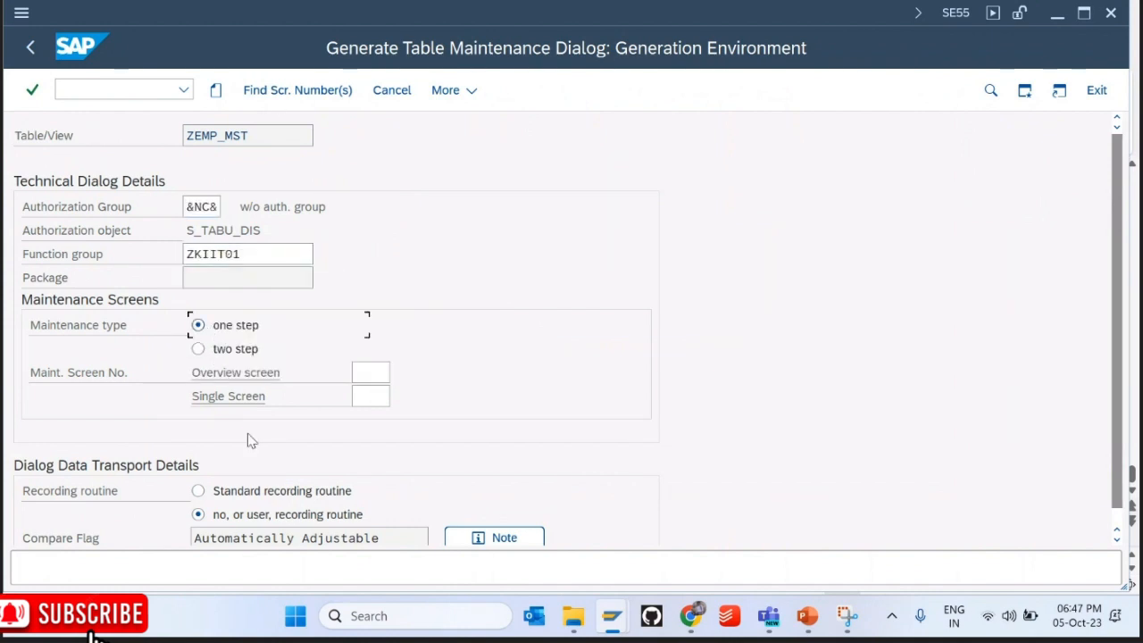
{"action": "left_click", "coordinate": [288, 90]}
{"action": "key", "text": "Return"}
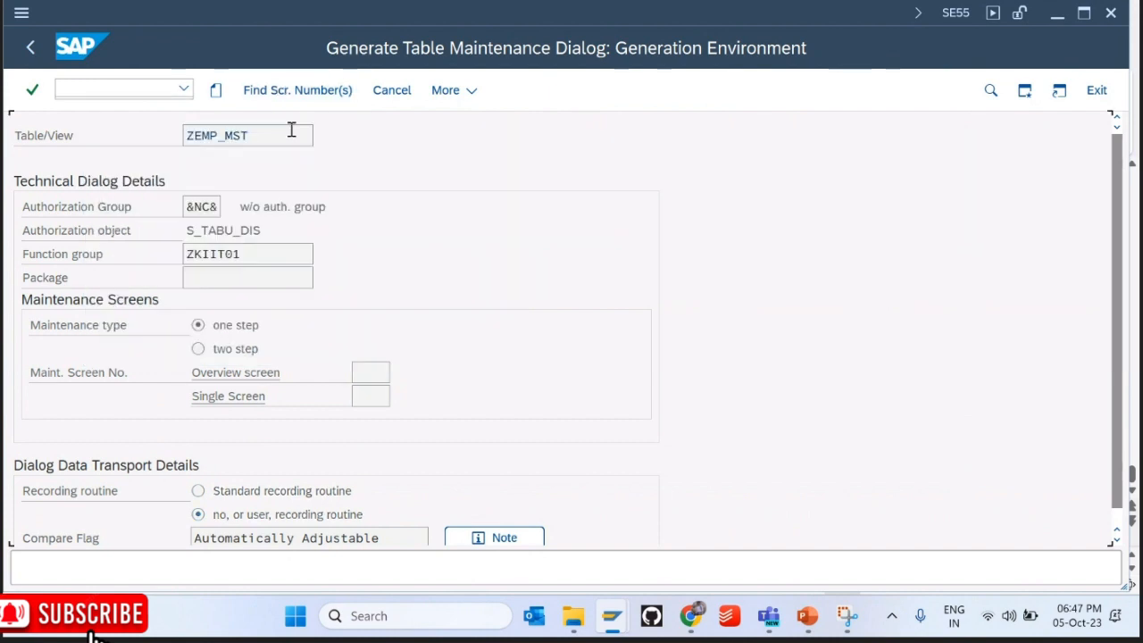
{"action": "left_click", "coordinate": [215, 90]}
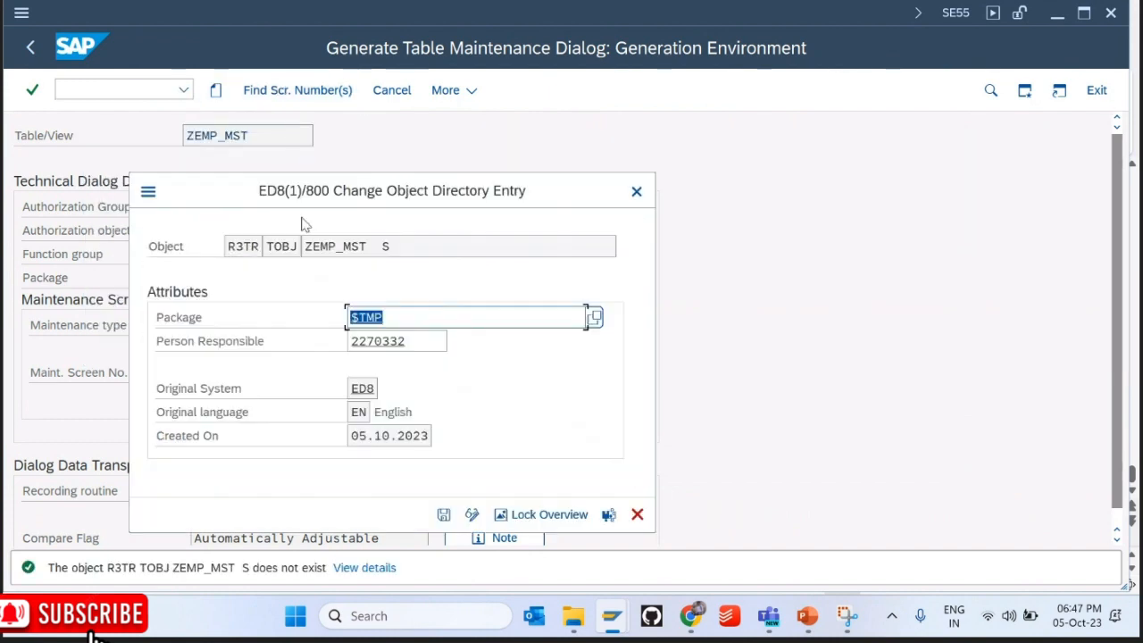
{"action": "key", "text": "Return"}
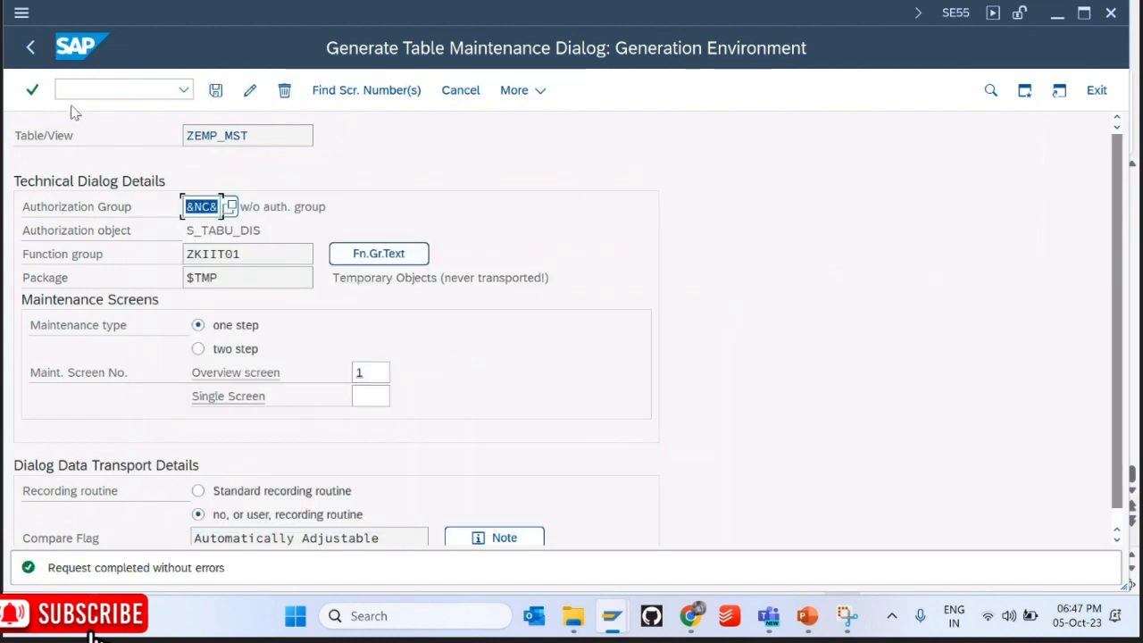
{"action": "left_click", "coordinate": [30, 49]}
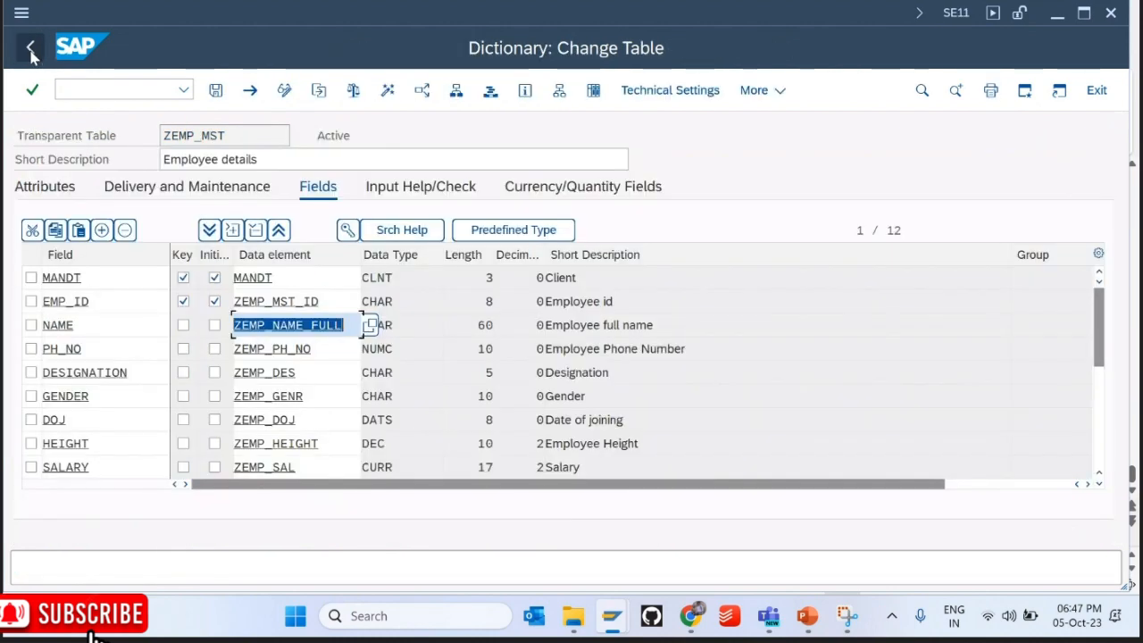
Step: Open the ZEMP_MST entries for maintenance and add new rows KIIT11, KIIT12 and KIIT13
{"action": "left_click", "coordinate": [755, 90]}
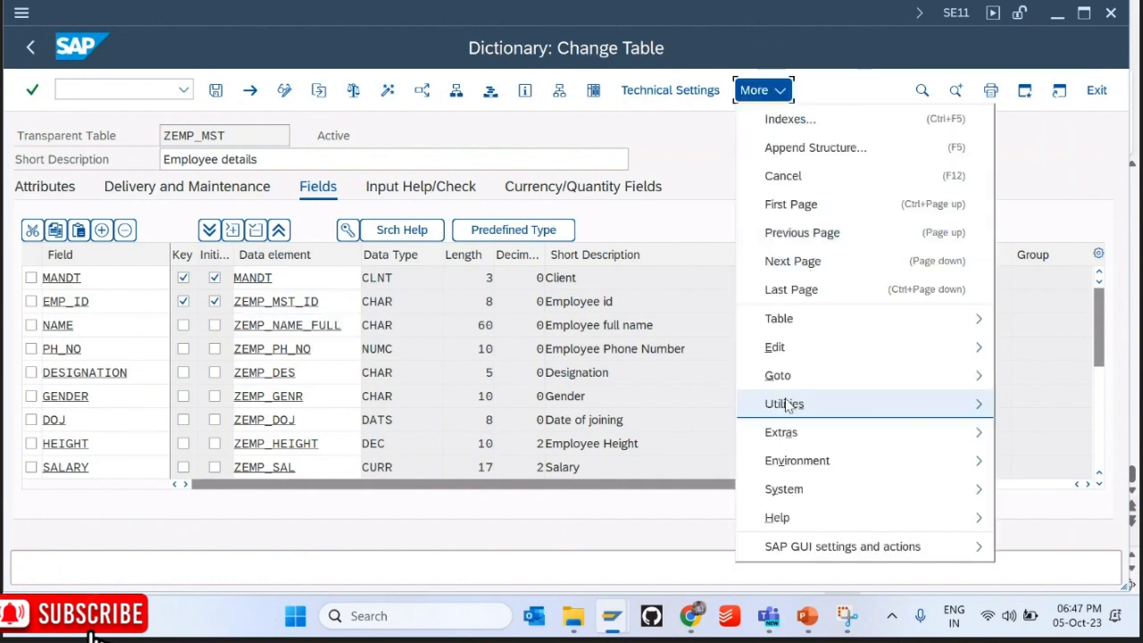
{"action": "mouse_move", "coordinate": [785, 403]}
{"action": "mouse_move", "coordinate": [646, 349]}
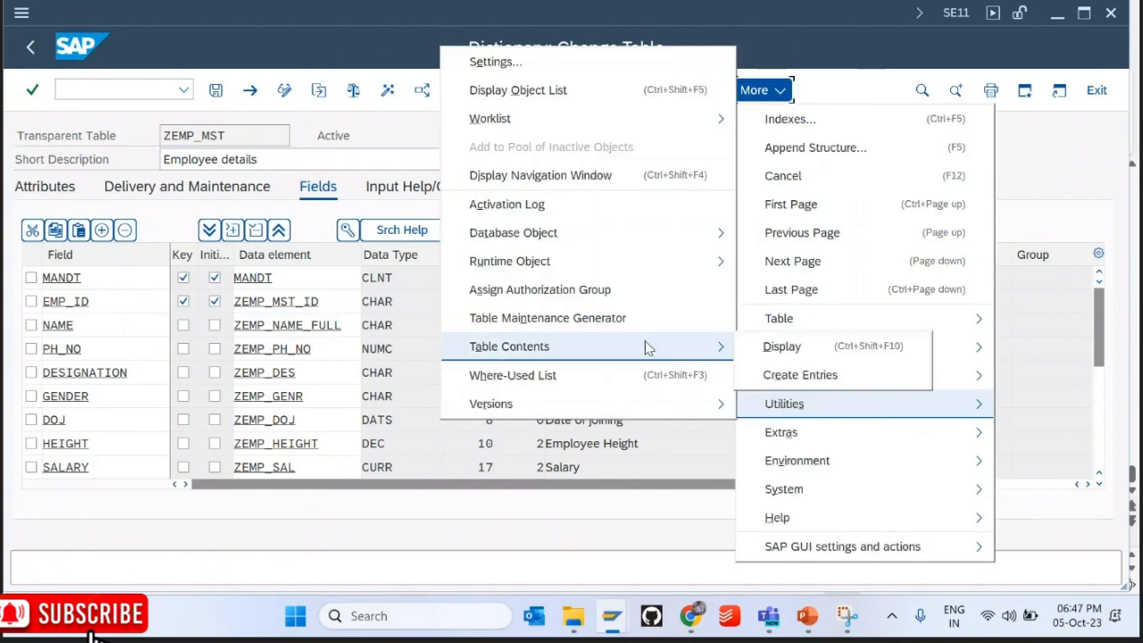
{"action": "left_click", "coordinate": [789, 375]}
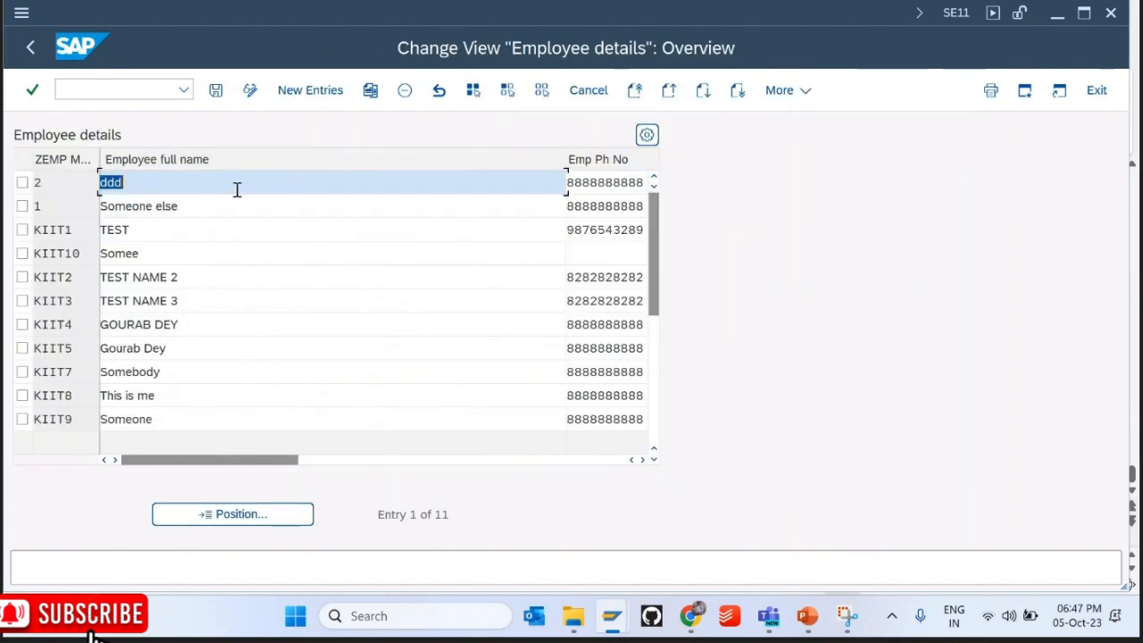
{"action": "left_click", "coordinate": [303, 90]}
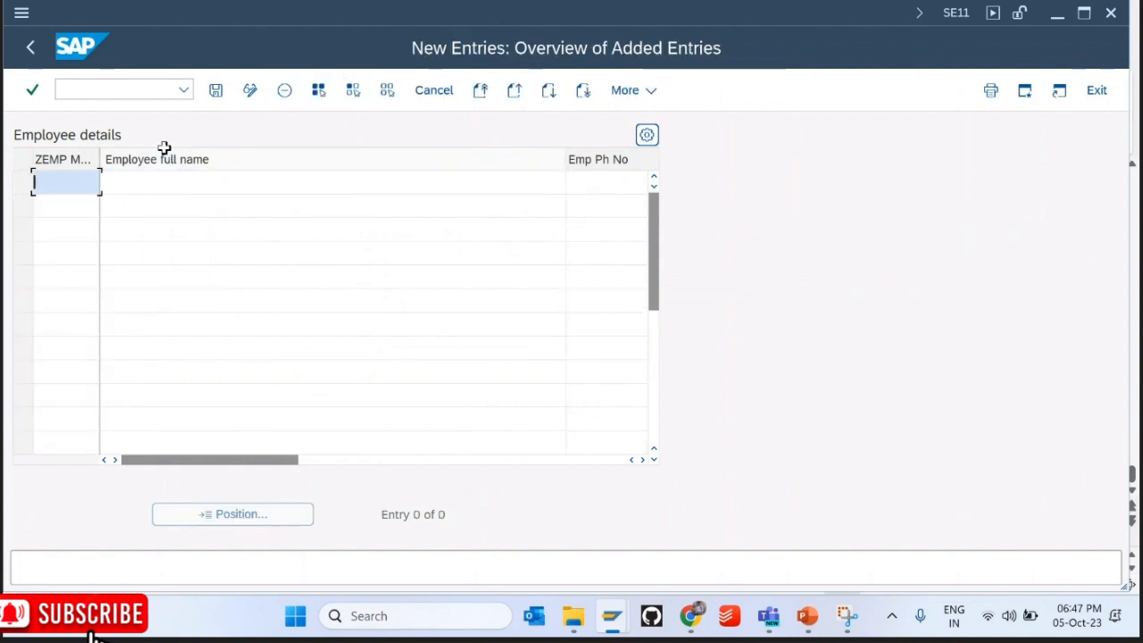
{"action": "key", "text": "Down"}
{"action": "key", "text": "Return"}
{"action": "key", "text": "Down"}
{"action": "key", "text": "Down"}
{"action": "key", "text": "Down"}
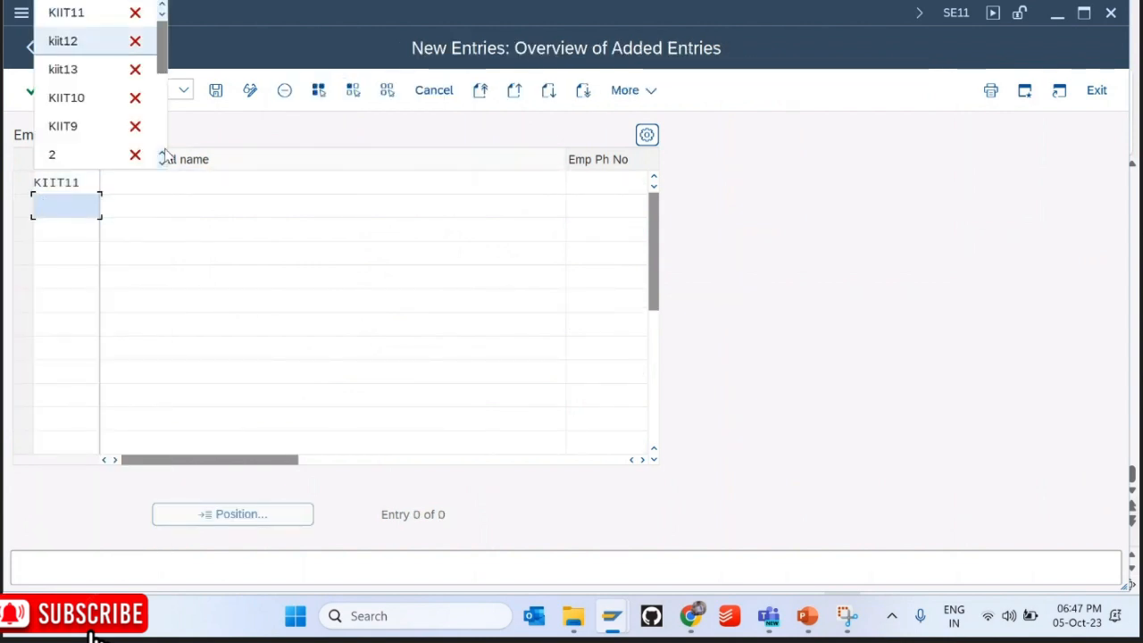
{"action": "key", "text": "Return"}
{"action": "key", "text": "Down"}
{"action": "key", "text": "Down"}
{"action": "key", "text": "Down"}
{"action": "key", "text": "Down"}
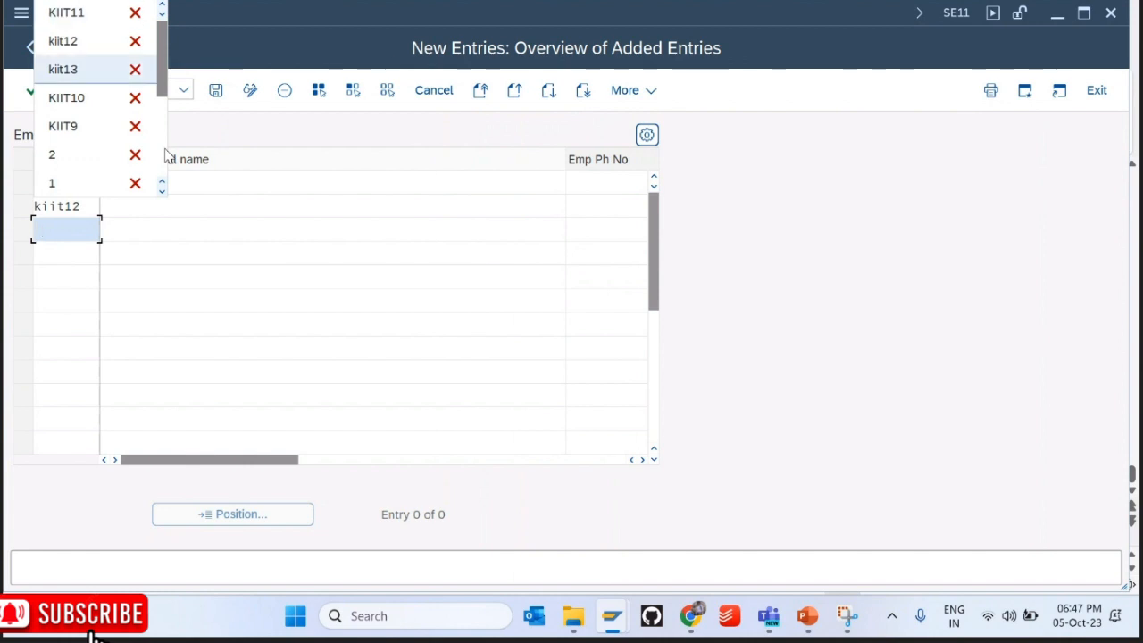
{"action": "key", "text": "Return"}
Step: Enter full names Eleven, Twelve and Thirteen for the three new rows
{"action": "key", "text": "Tab"}
{"action": "key", "text": "Up"}
{"action": "key", "text": "Up"}
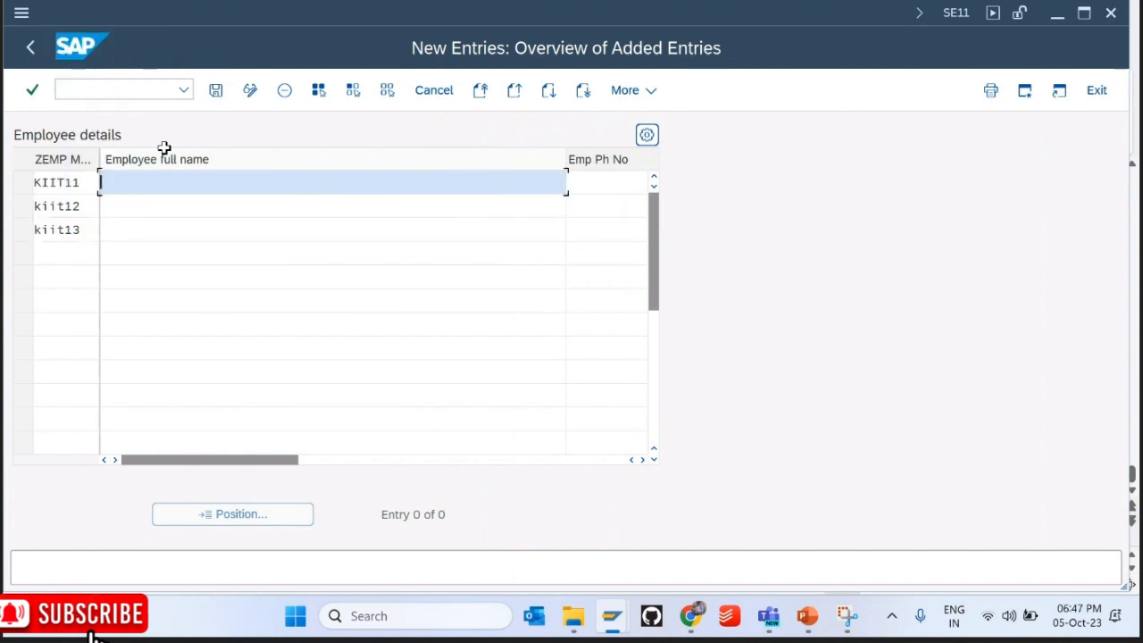
{"action": "type", "text": "ELeve"}
{"action": "key", "text": "Down"}
{"action": "type", "text": "ELeven"}
{"action": "key", "text": "BackSpace"}
{"action": "key", "text": "BackSpace"}
{"action": "key", "text": "BackSpace"}
{"action": "key", "text": "BackSpace"}
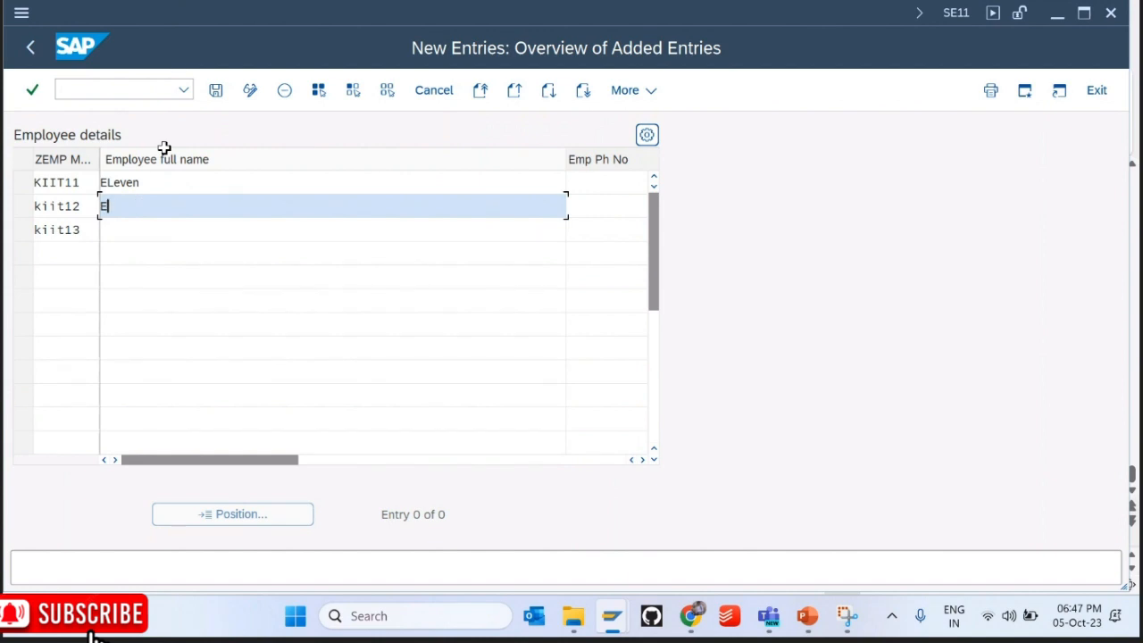
{"action": "type", "text": "Twelve"}
{"action": "key", "text": "Down"}
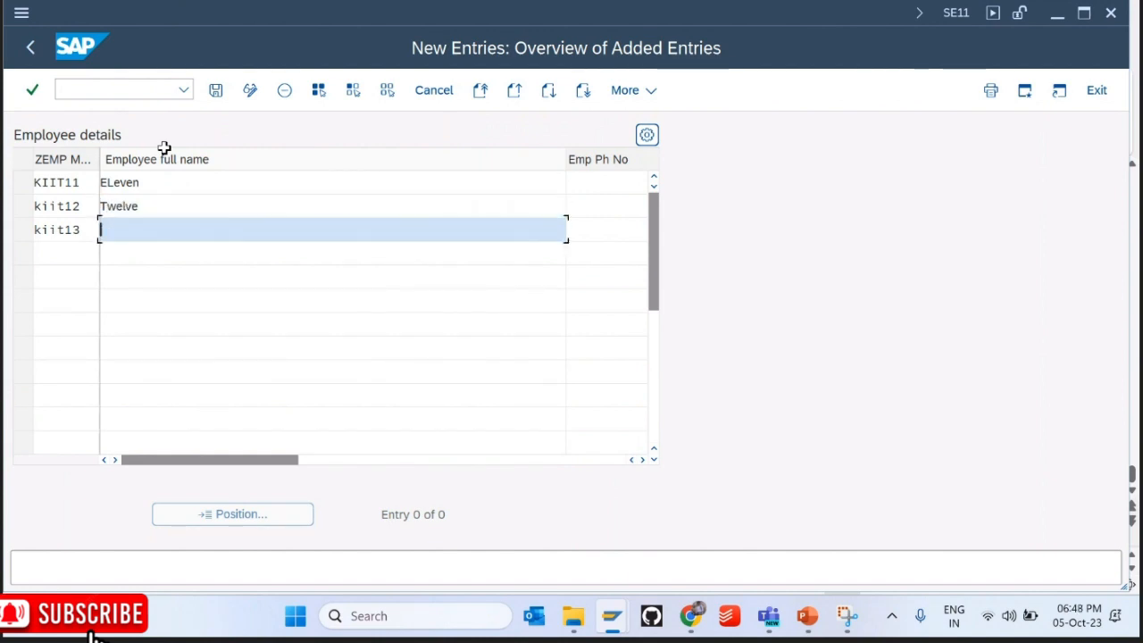
{"action": "type", "text": "Thir"}
Step: Set KIIT11's gender to 01 Male and KIIT12 and KIIT13 to 02 Female
{"action": "key", "text": "Tab"}
{"action": "key", "text": "Tab"}
{"action": "key", "text": "Tab"}
{"action": "left_click", "coordinate": [369, 187]}
{"action": "left_click", "coordinate": [343, 214]}
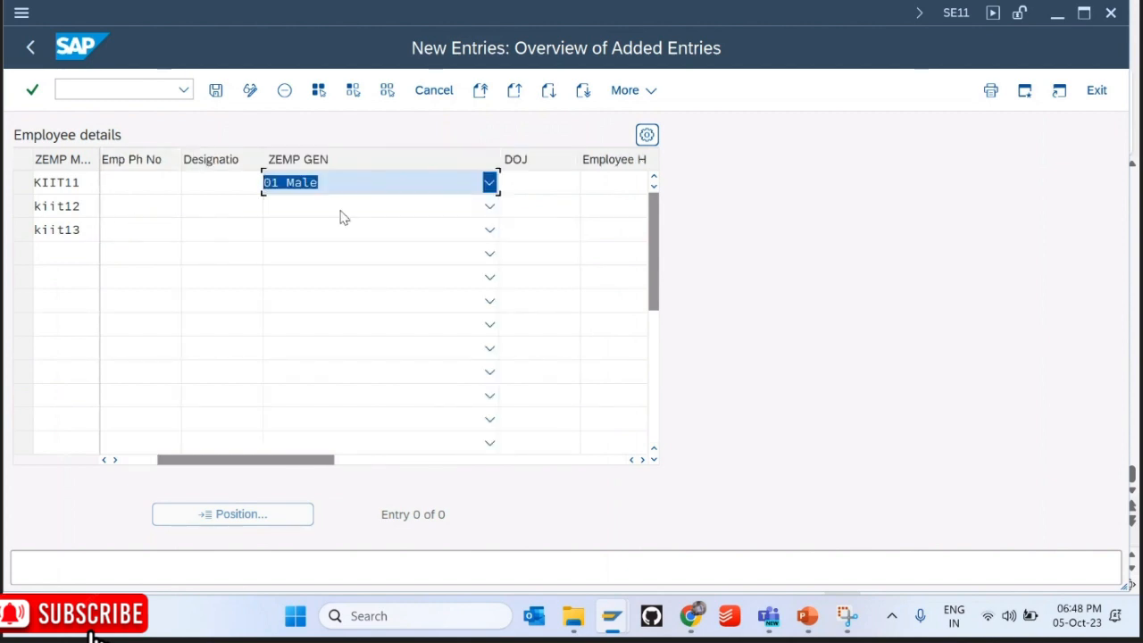
{"action": "left_click", "coordinate": [344, 217]}
{"action": "left_click", "coordinate": [309, 260]}
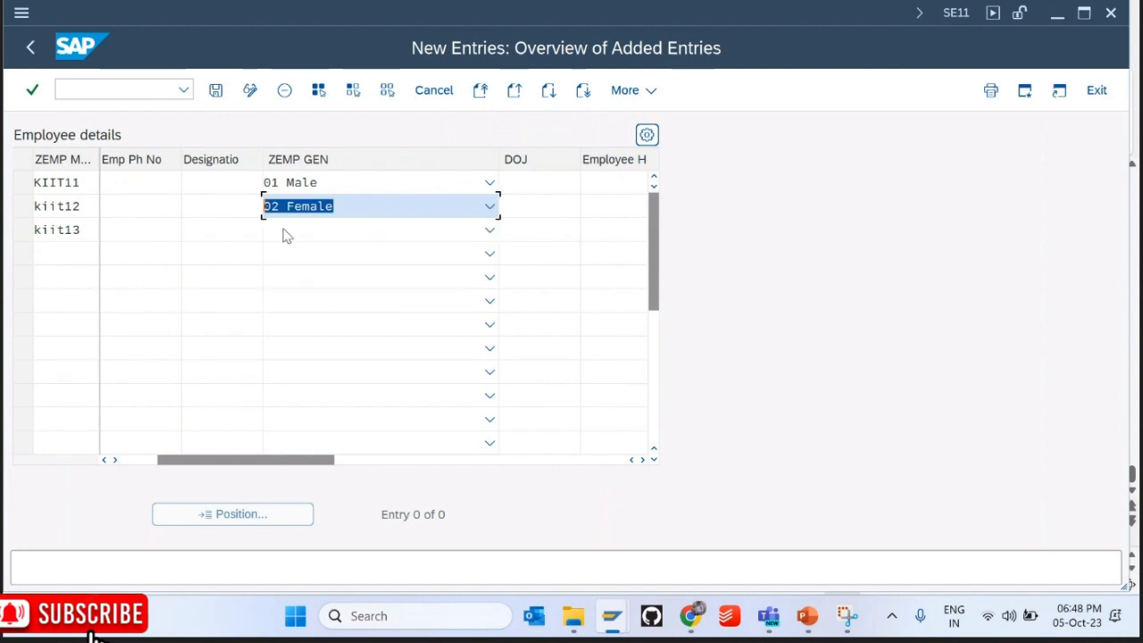
{"action": "left_click", "coordinate": [283, 232]}
{"action": "left_click", "coordinate": [303, 287]}
Step: Save the three new entries and back out of the maintenance view
{"action": "left_click", "coordinate": [214, 92]}
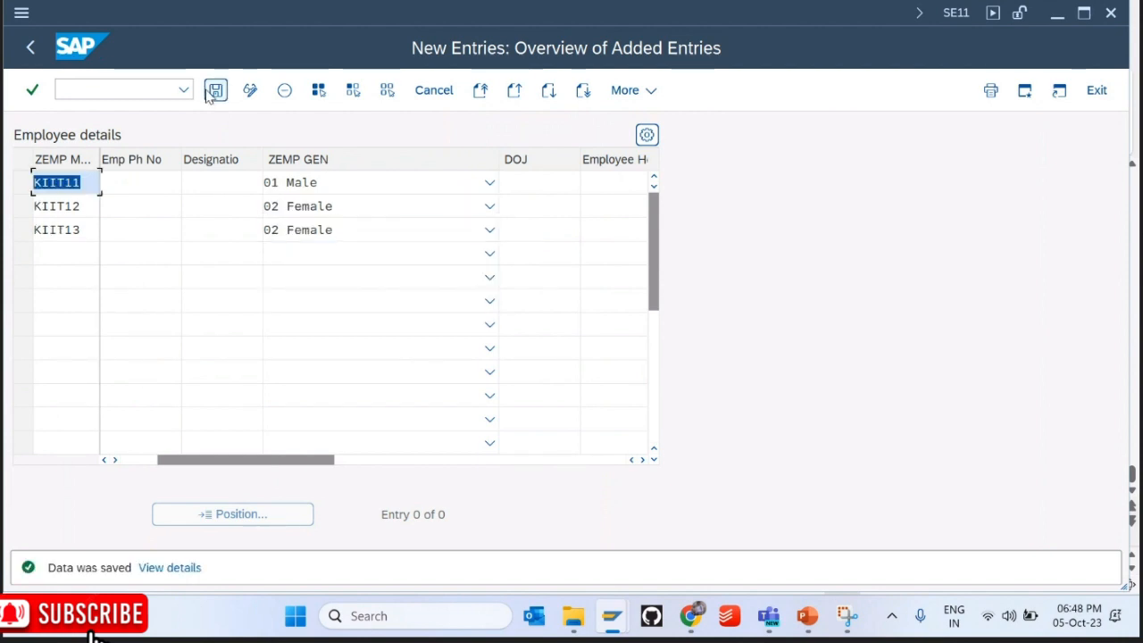
{"action": "left_click", "coordinate": [31, 48]}
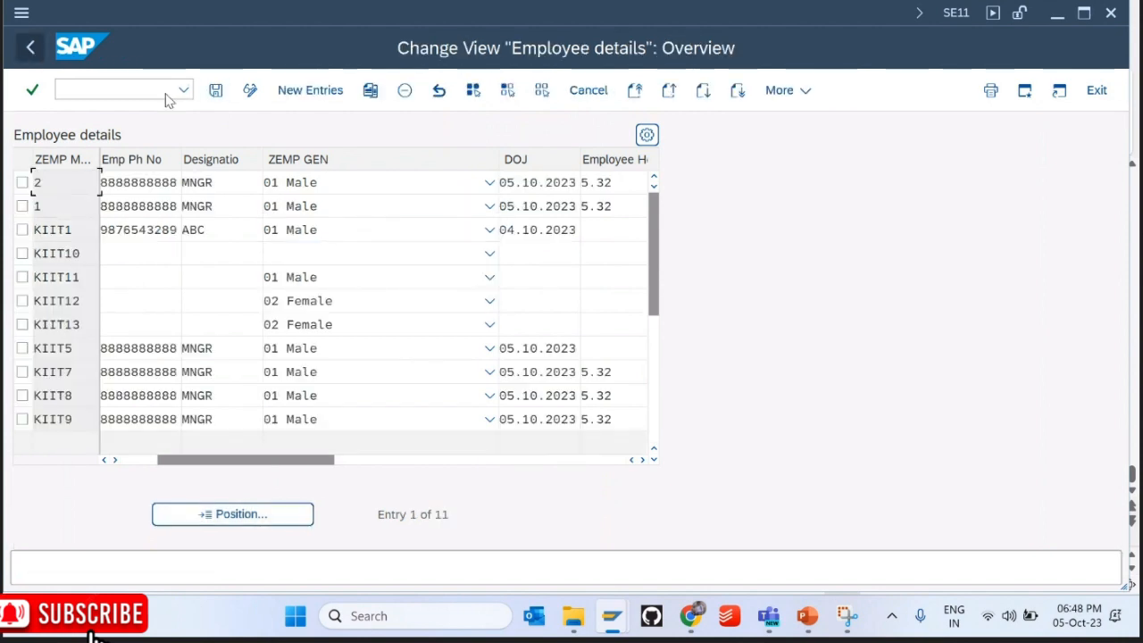
{"action": "left_click", "coordinate": [216, 92]}
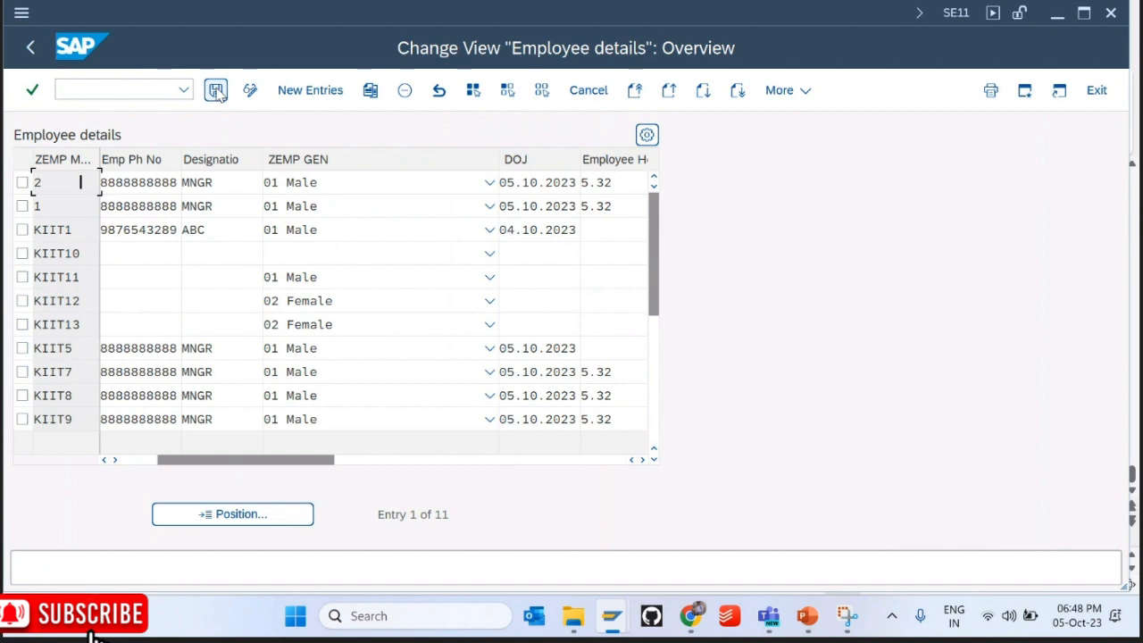
{"action": "left_click", "coordinate": [31, 48]}
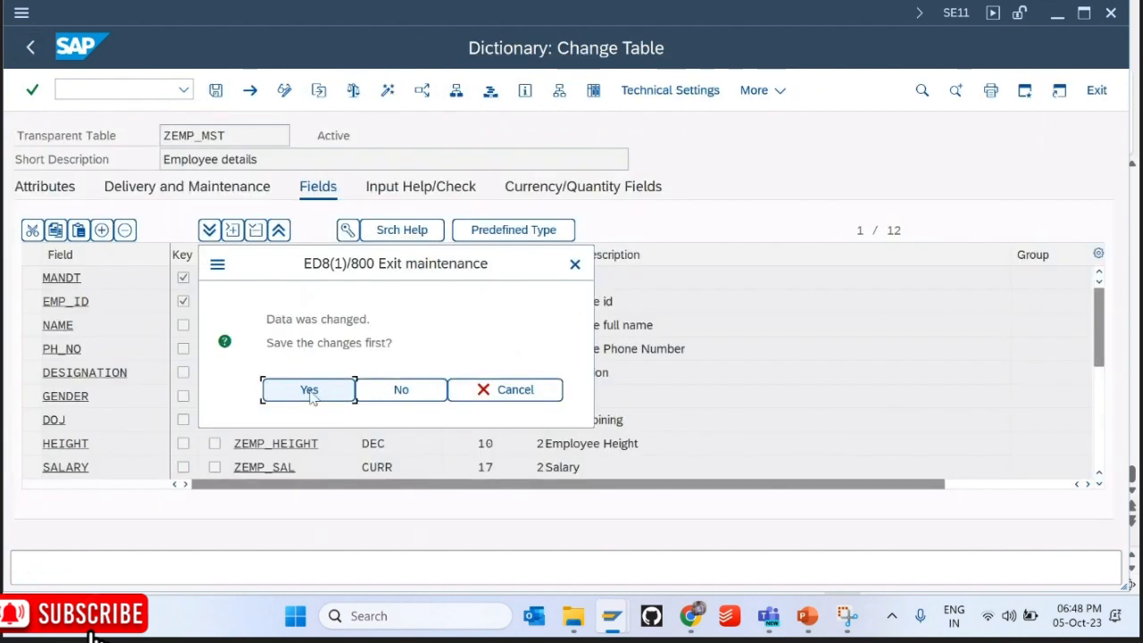
Step: Confirm saving on exit, then list ZEMP_MST's 11 stored rows in the data browser
{"action": "left_click", "coordinate": [309, 390]}
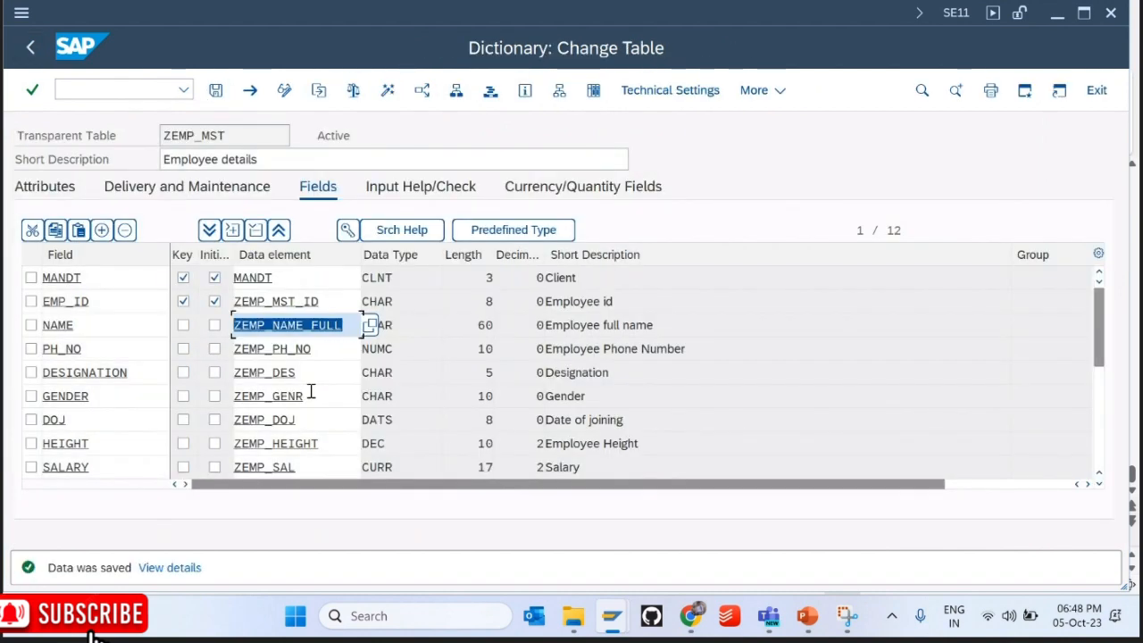
{"action": "left_click", "coordinate": [591, 93]}
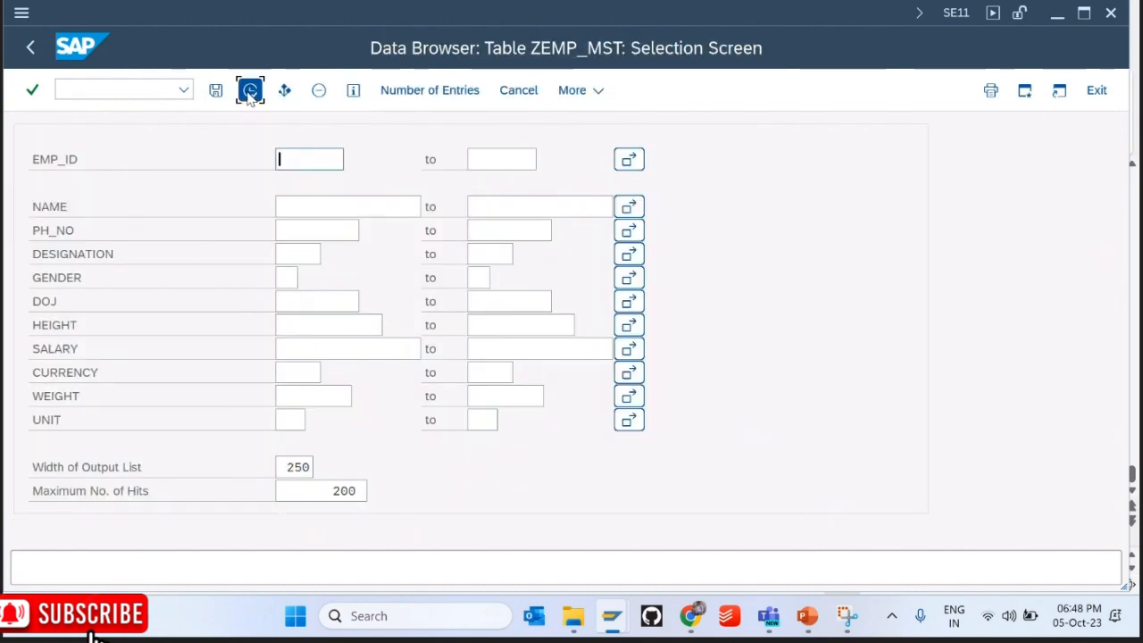
{"action": "left_click", "coordinate": [250, 91]}
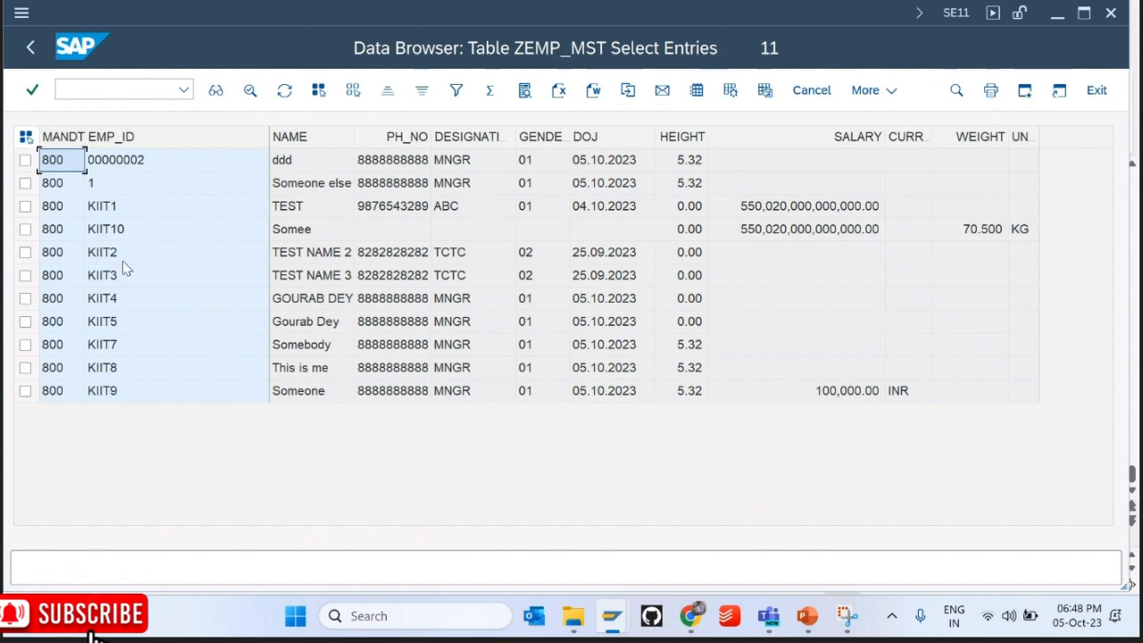
{"action": "left_click", "coordinate": [800, 231]}
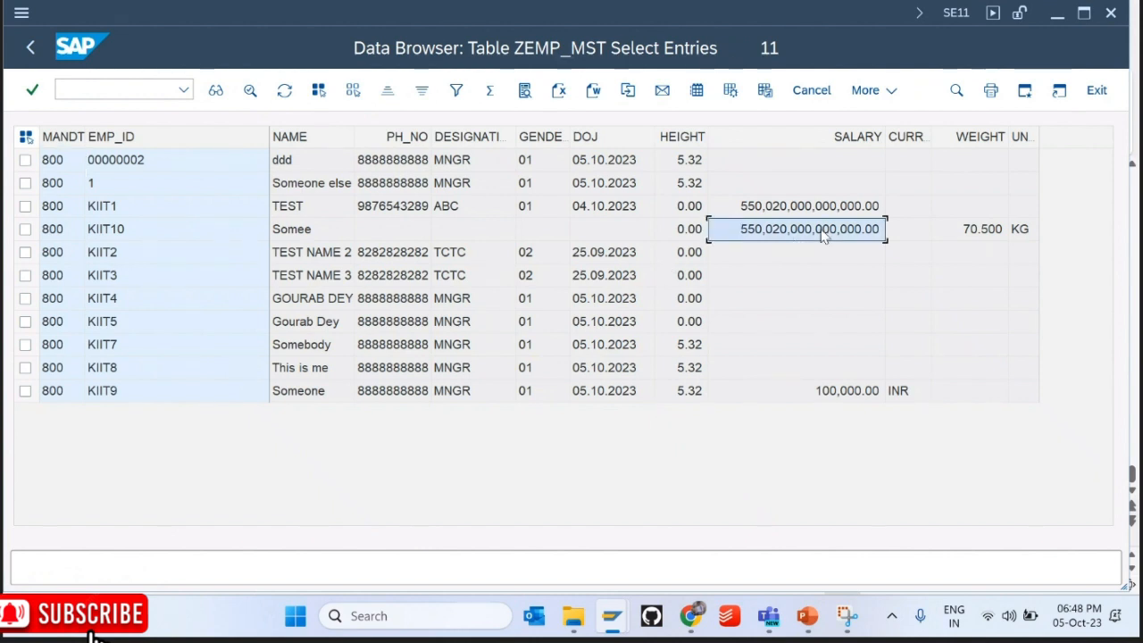
{"action": "left_click", "coordinate": [31, 49]}
{"action": "left_click", "coordinate": [774, 93]}
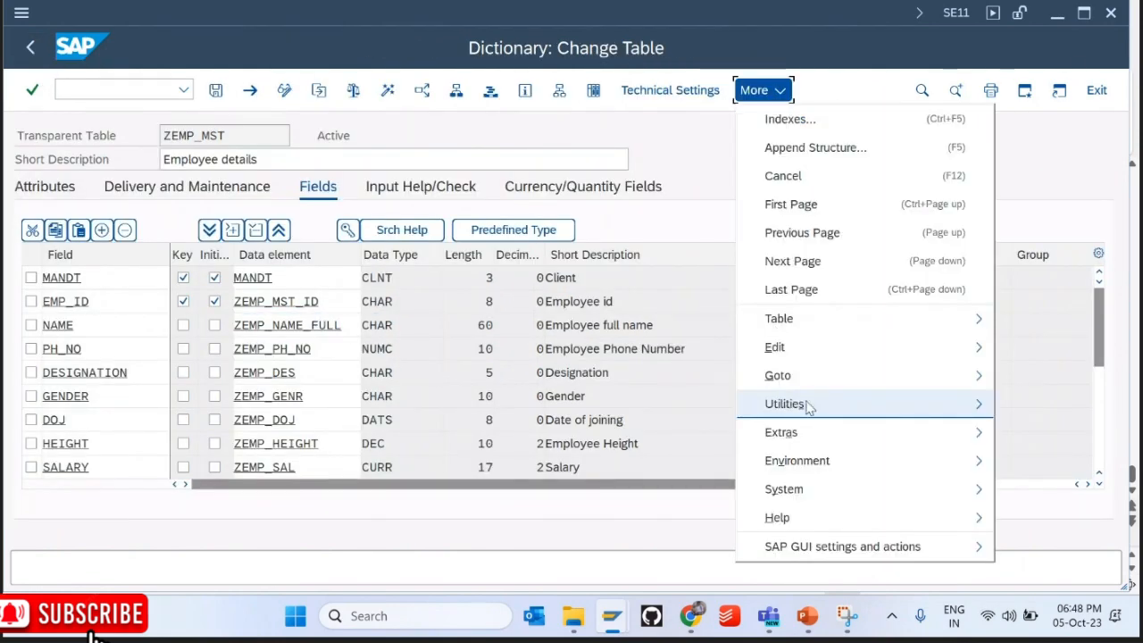
Step: Open ZEMP_MST in the database utility via /nse14
{"action": "mouse_move", "coordinate": [789, 382]}
{"action": "mouse_move", "coordinate": [786, 409]}
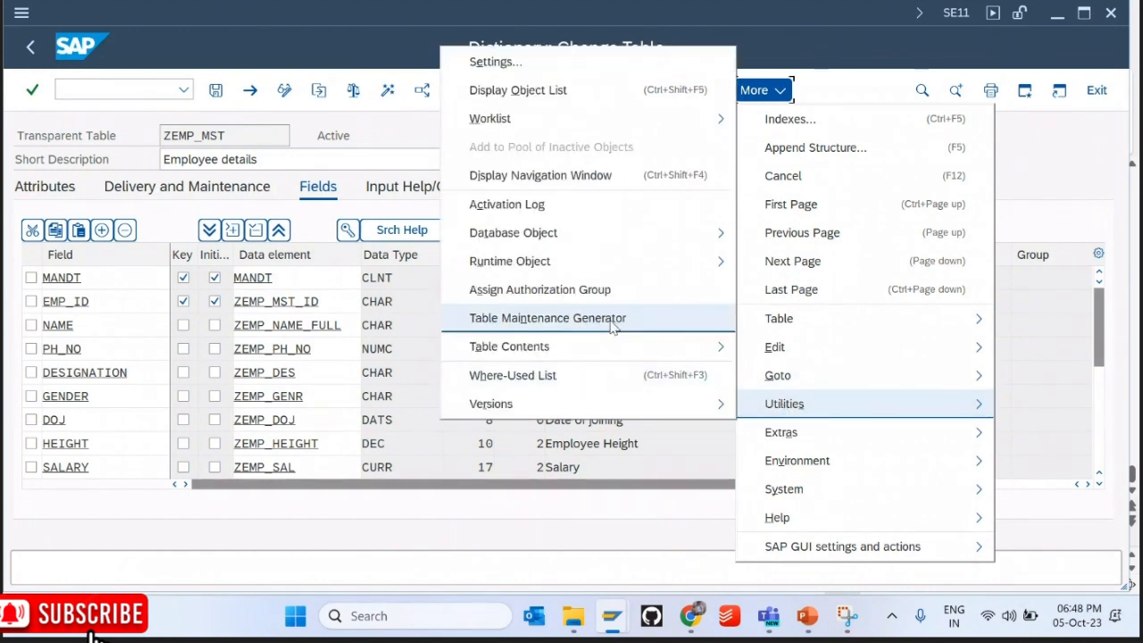
{"action": "mouse_move", "coordinate": [563, 237]}
{"action": "left_click", "coordinate": [782, 291]}
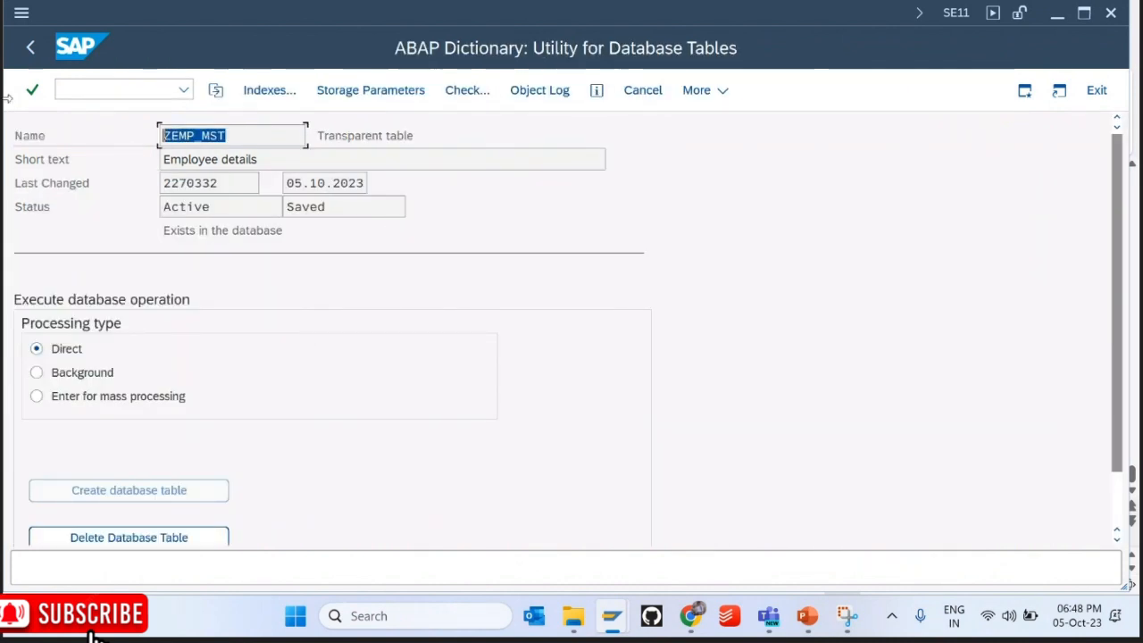
{"action": "left_click", "coordinate": [123, 89]}
{"action": "type", "text": "/nse14"}
{"action": "key", "text": "Return"}
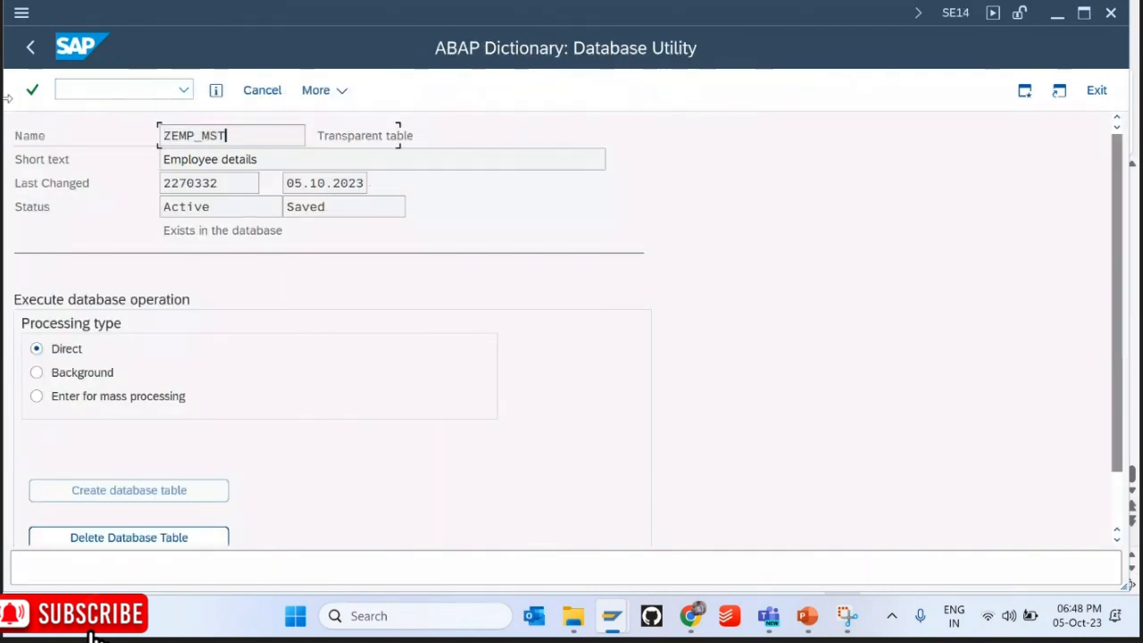
{"action": "key", "text": "Return"}
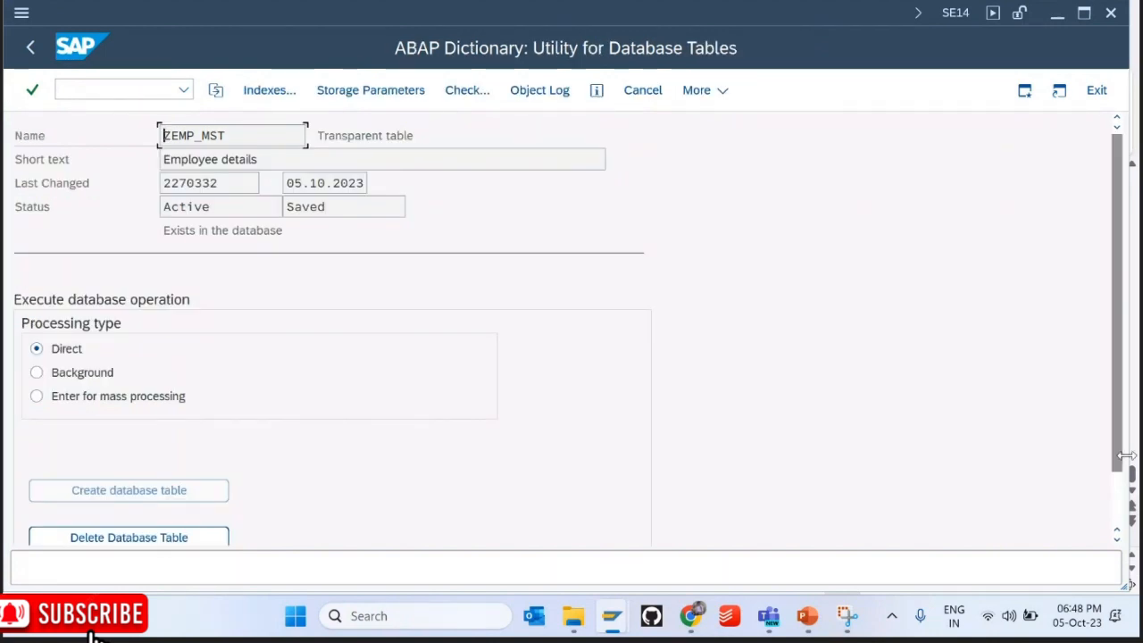
Step: Activate and adjust the database table with data deleted, then go to SE11
{"action": "scroll", "coordinate": [1122, 496], "scroll_direction": "down", "scroll_amount": 2}
{"action": "left_click", "coordinate": [474, 521]}
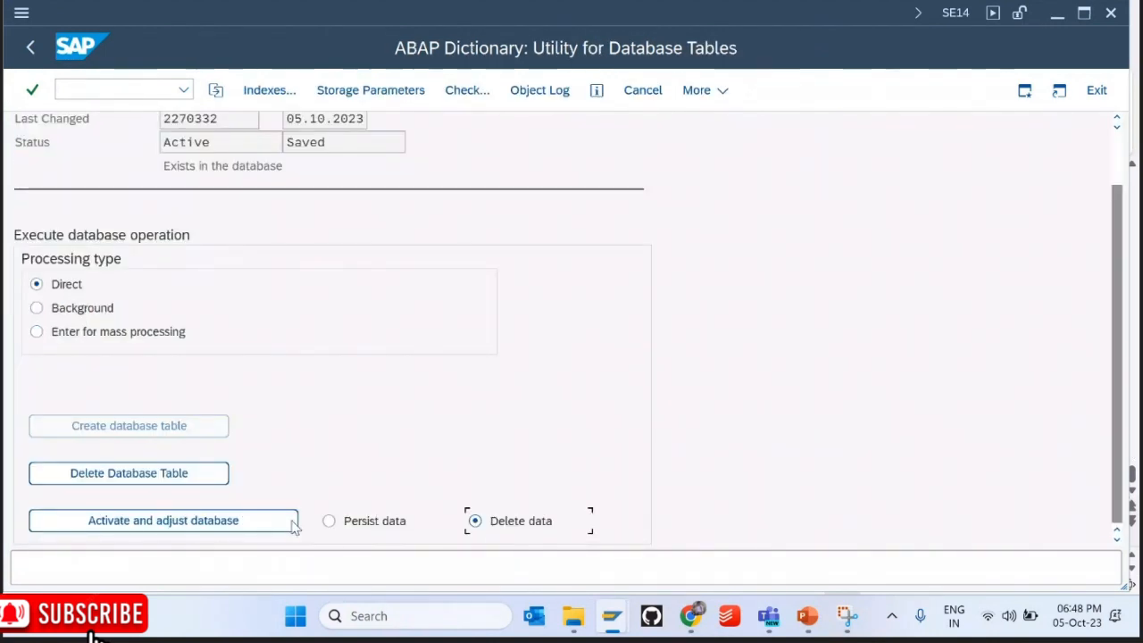
{"action": "left_click", "coordinate": [252, 524]}
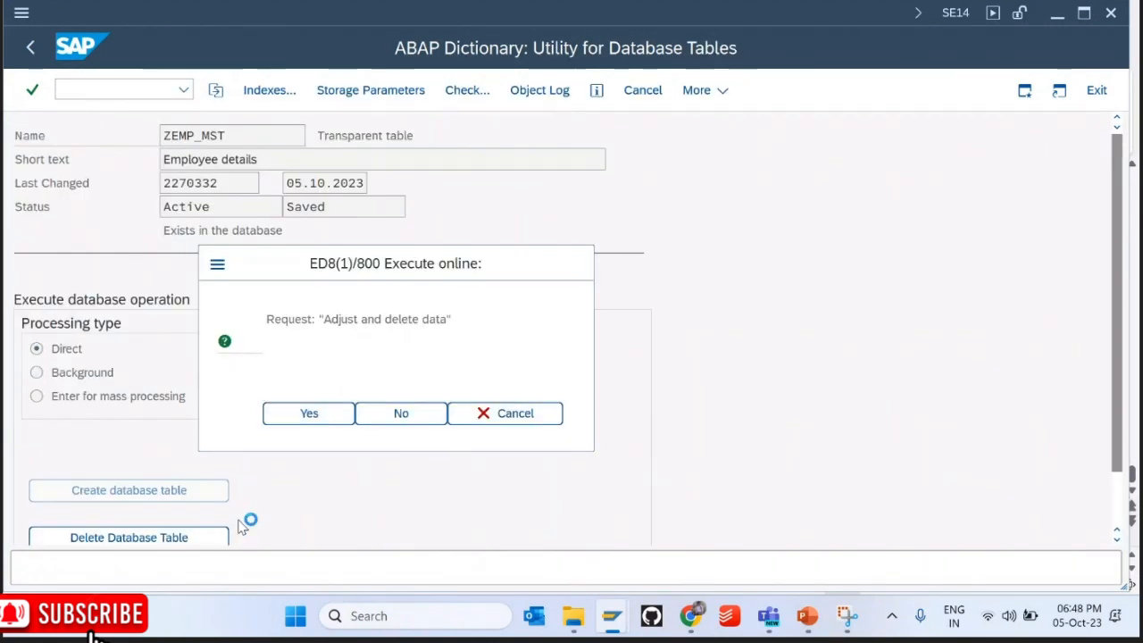
{"action": "key", "text": "Return"}
{"action": "key", "text": "F3"}
{"action": "key", "text": "F3"}
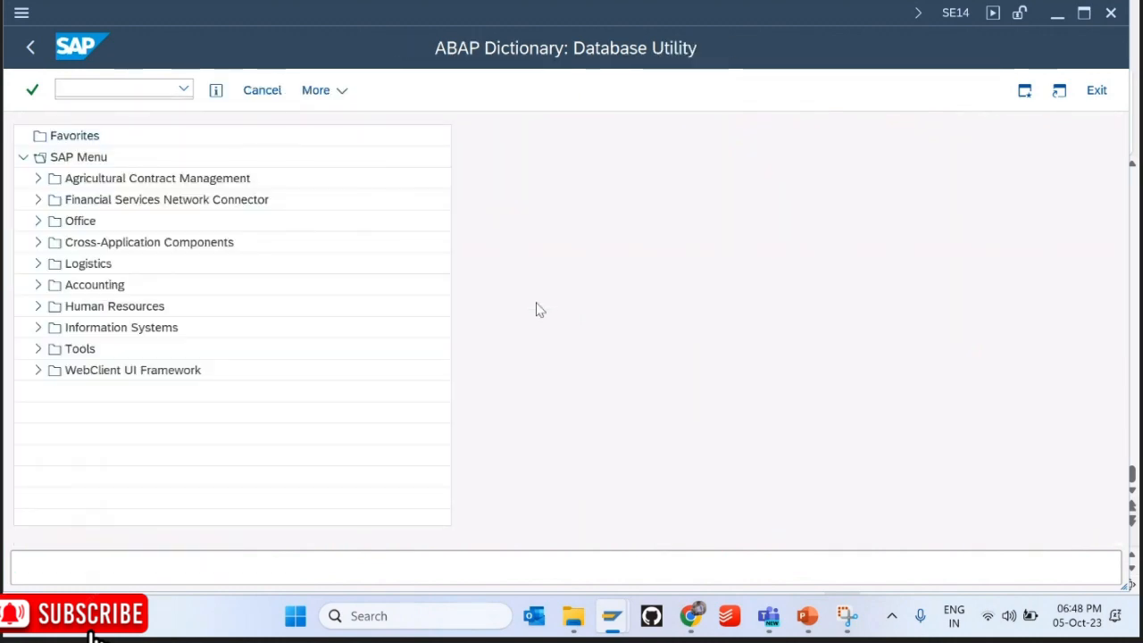
{"action": "type", "text": "se11"}
{"action": "key", "text": "Return"}
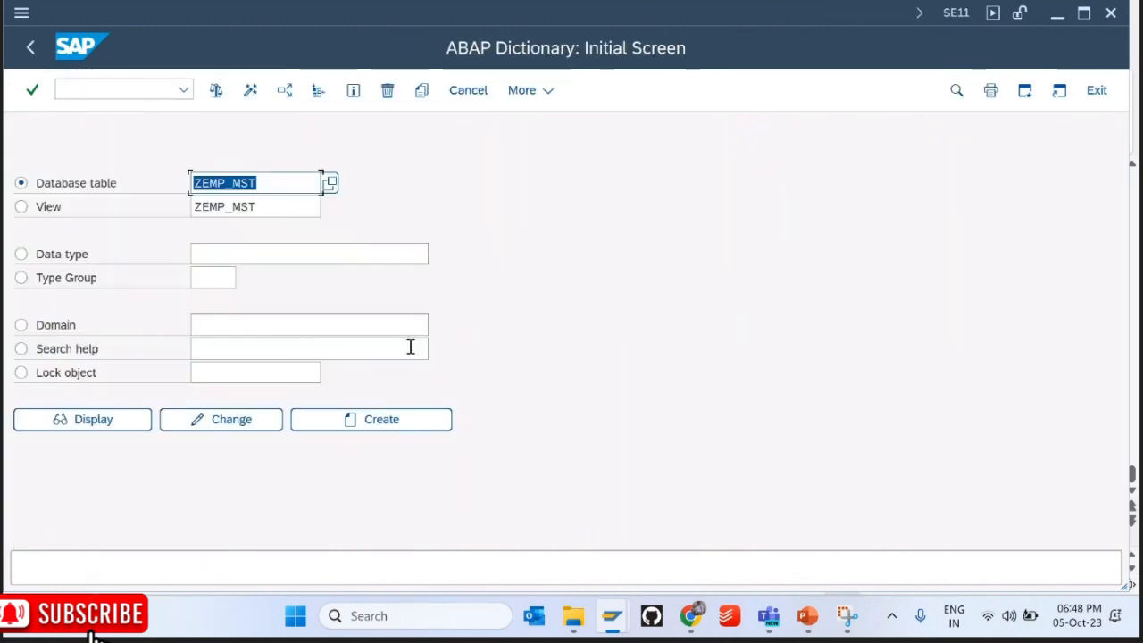
Step: Open ZEMP_MST in change mode and delete its existing maintenance dialog
{"action": "left_click", "coordinate": [122, 427]}
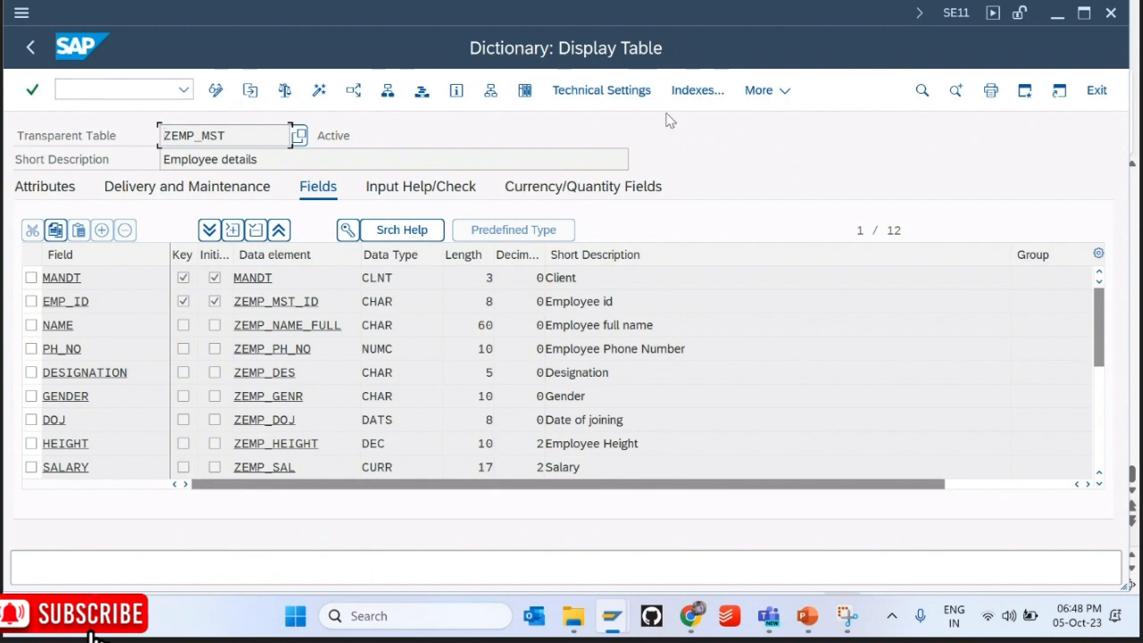
{"action": "left_click", "coordinate": [215, 90]}
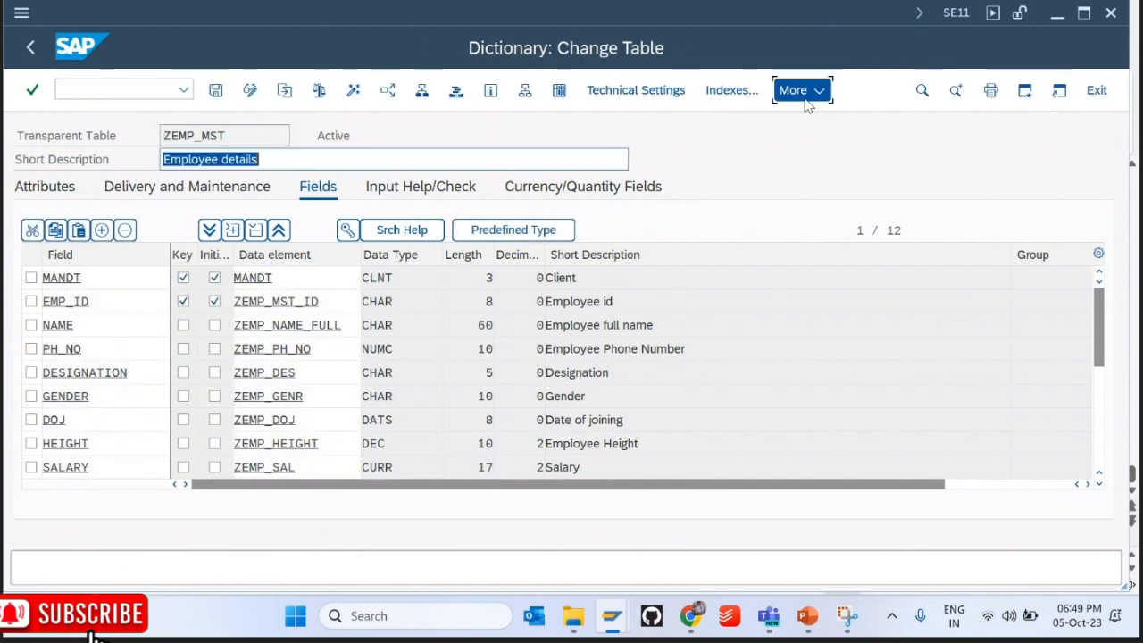
{"action": "left_click", "coordinate": [801, 90]}
{"action": "mouse_move", "coordinate": [839, 376]}
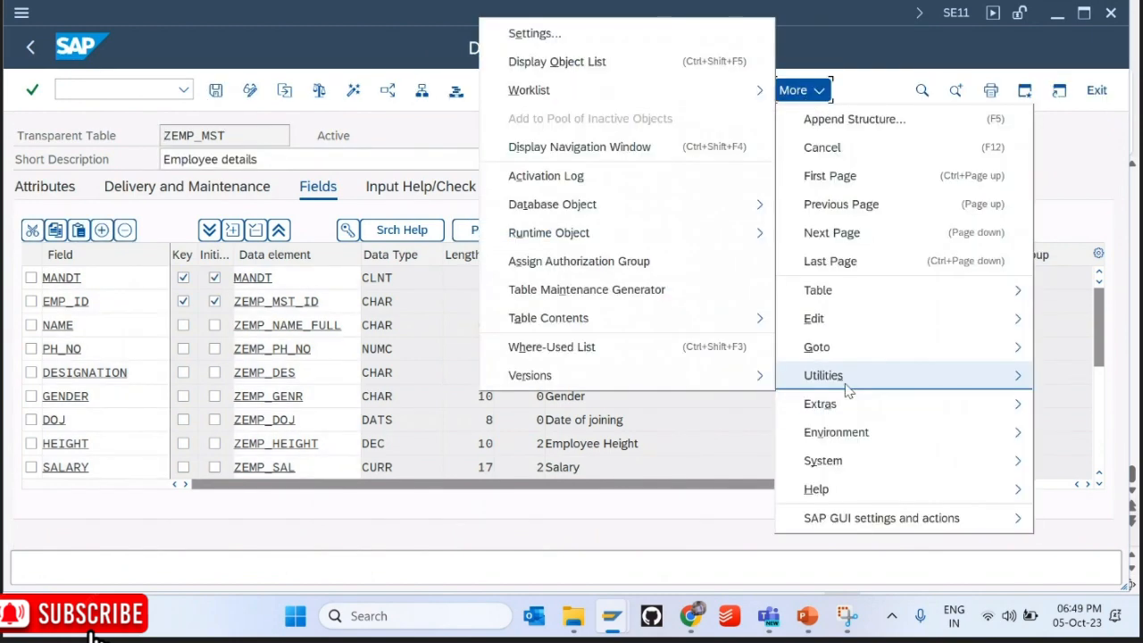
{"action": "left_click", "coordinate": [632, 289]}
{"action": "left_click", "coordinate": [284, 90]}
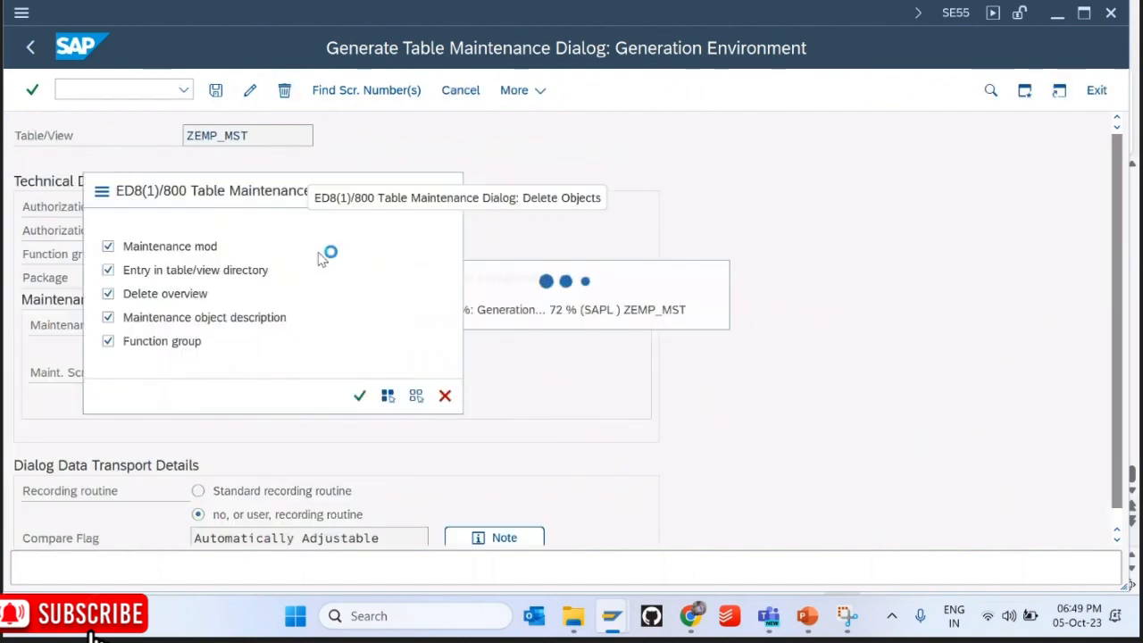
{"action": "key", "text": "F3"}
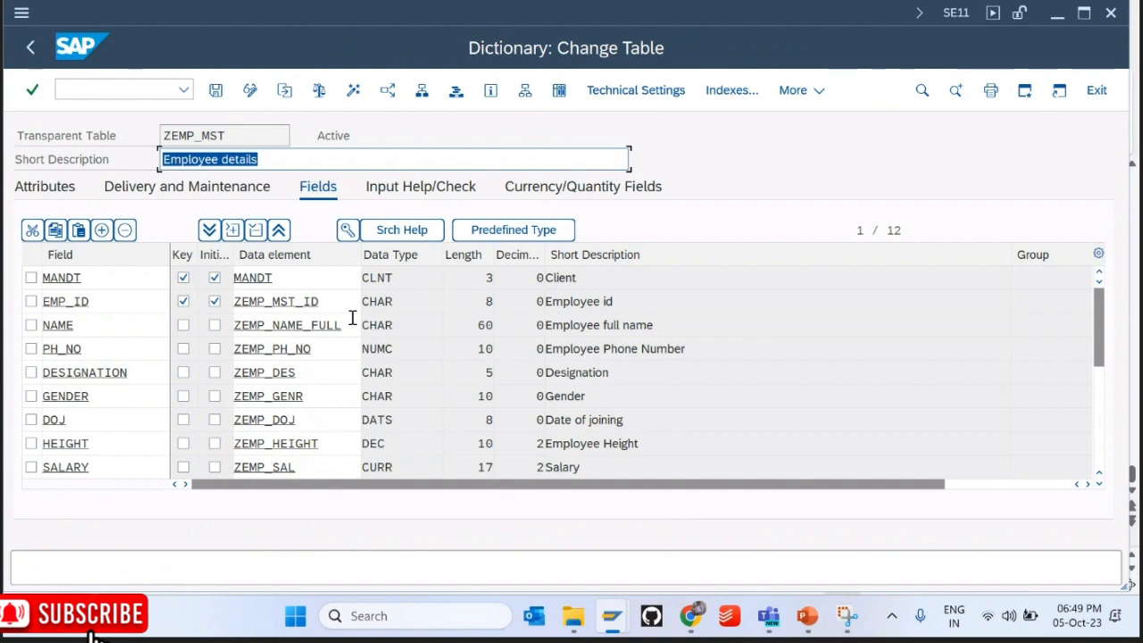
Step: Regenerate a one-step dialog in function group ZKIIT01 with overview screen 1 in $TMP
{"action": "left_click", "coordinate": [814, 90]}
{"action": "mouse_move", "coordinate": [829, 379]}
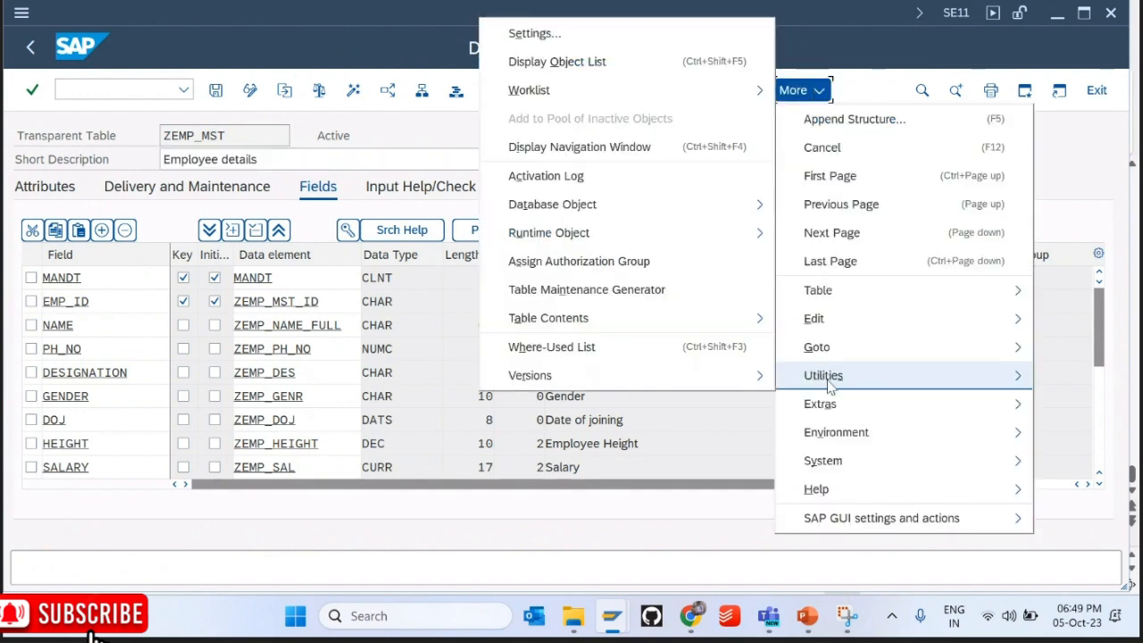
{"action": "left_click", "coordinate": [637, 293]}
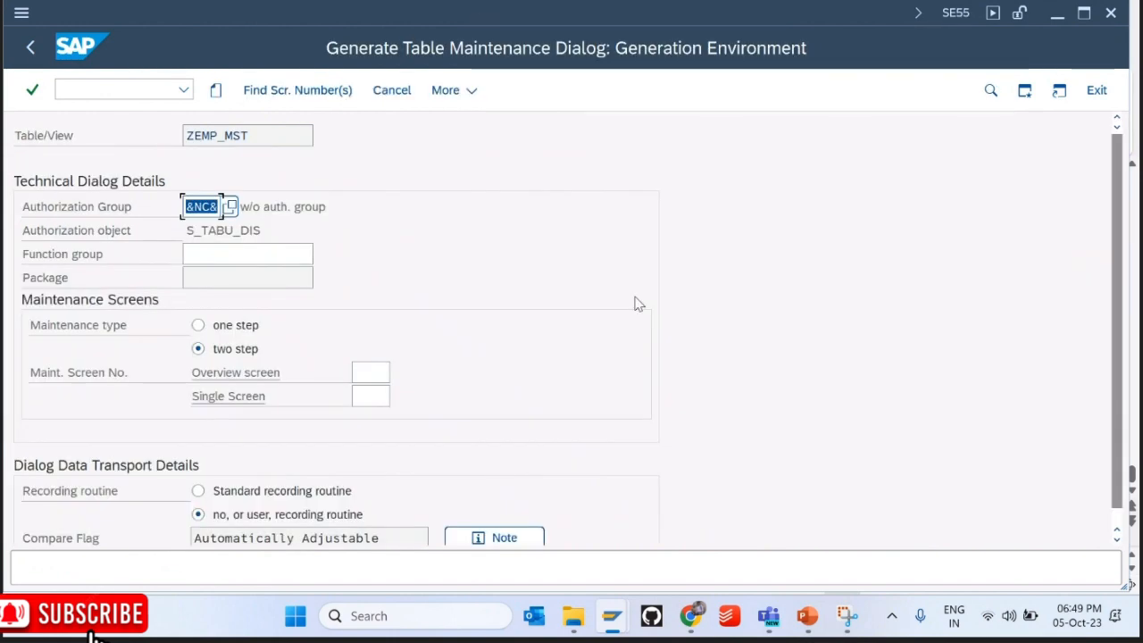
{"action": "left_click", "coordinate": [263, 248]}
{"action": "key", "text": "Down"}
{"action": "key", "text": "Return"}
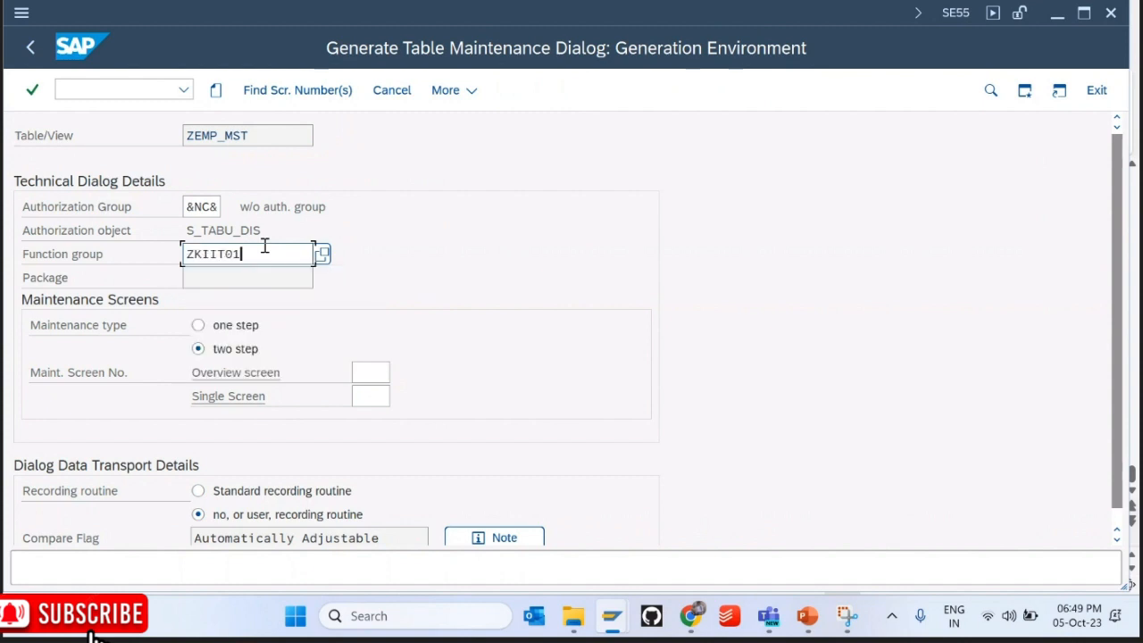
{"action": "key", "text": "Return"}
{"action": "left_click", "coordinate": [214, 329]}
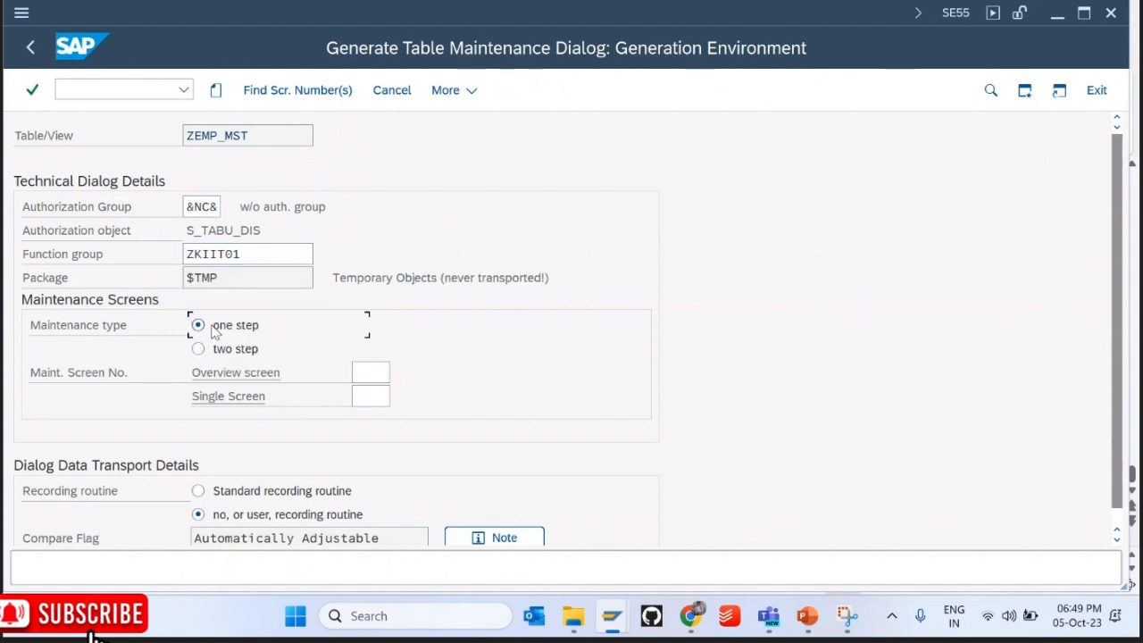
{"action": "left_click", "coordinate": [298, 90]}
{"action": "key", "text": "Return"}
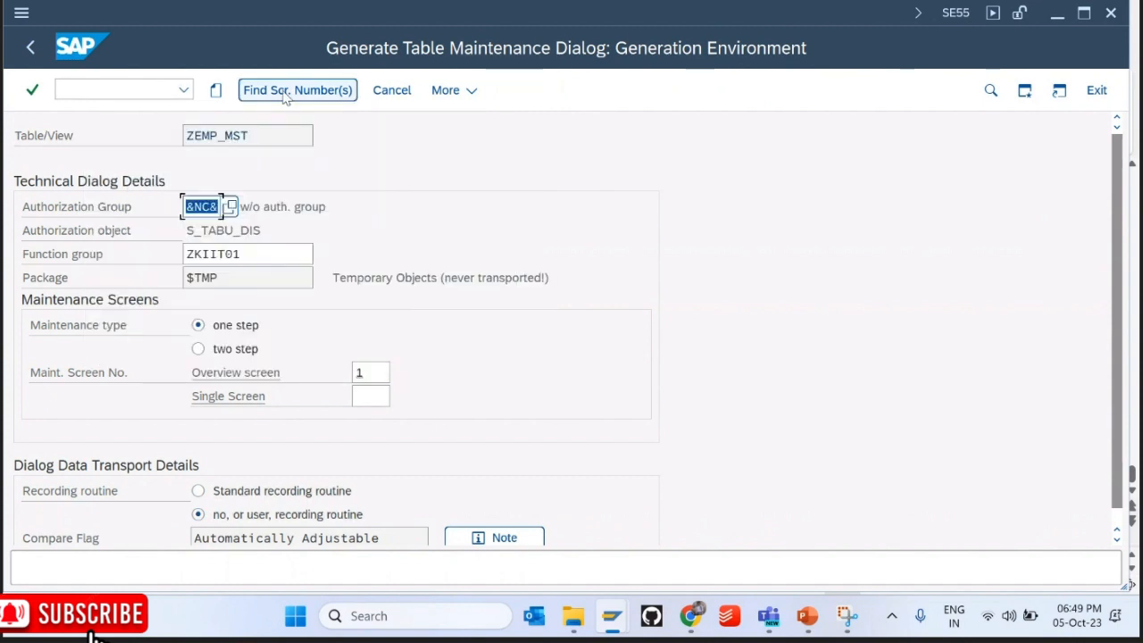
{"action": "left_click", "coordinate": [216, 90]}
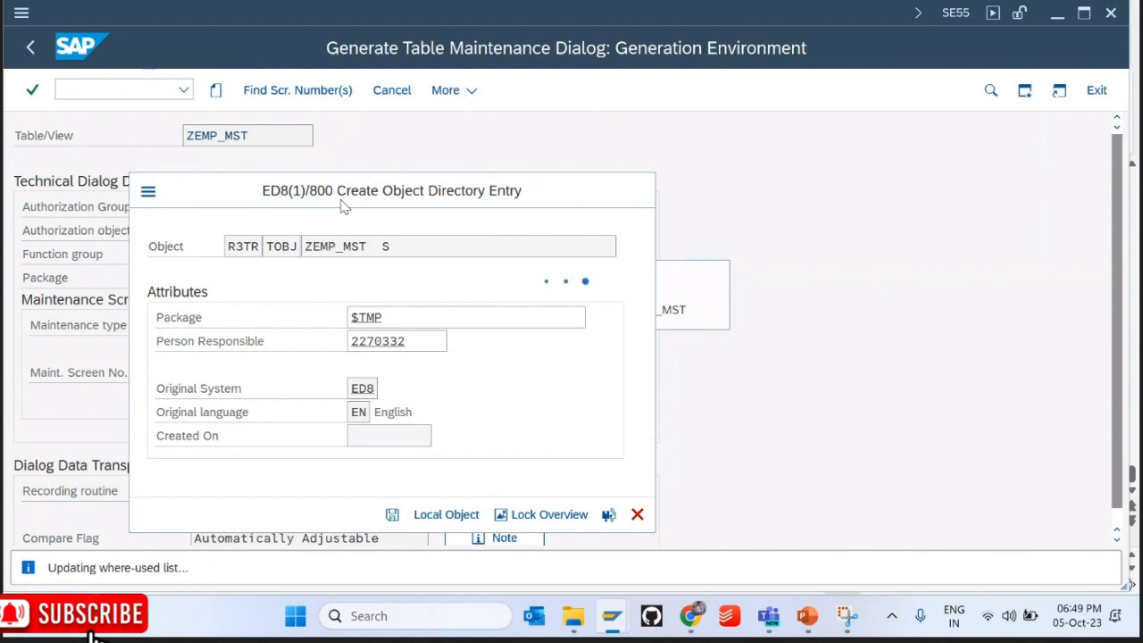
{"action": "left_click", "coordinate": [44, 47]}
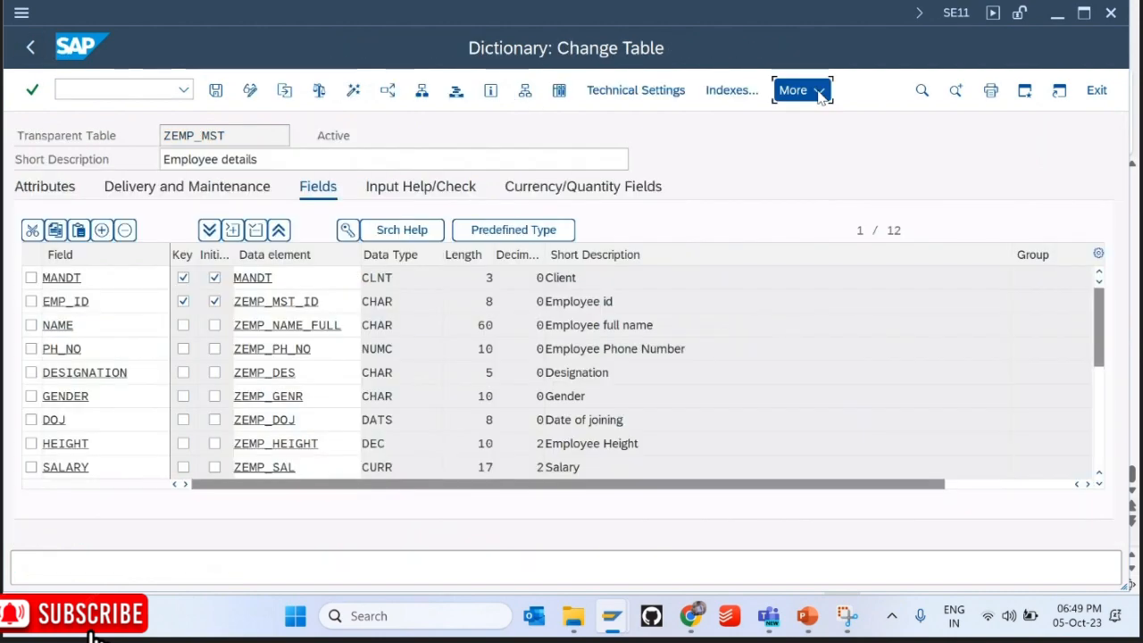
{"action": "left_click", "coordinate": [791, 89]}
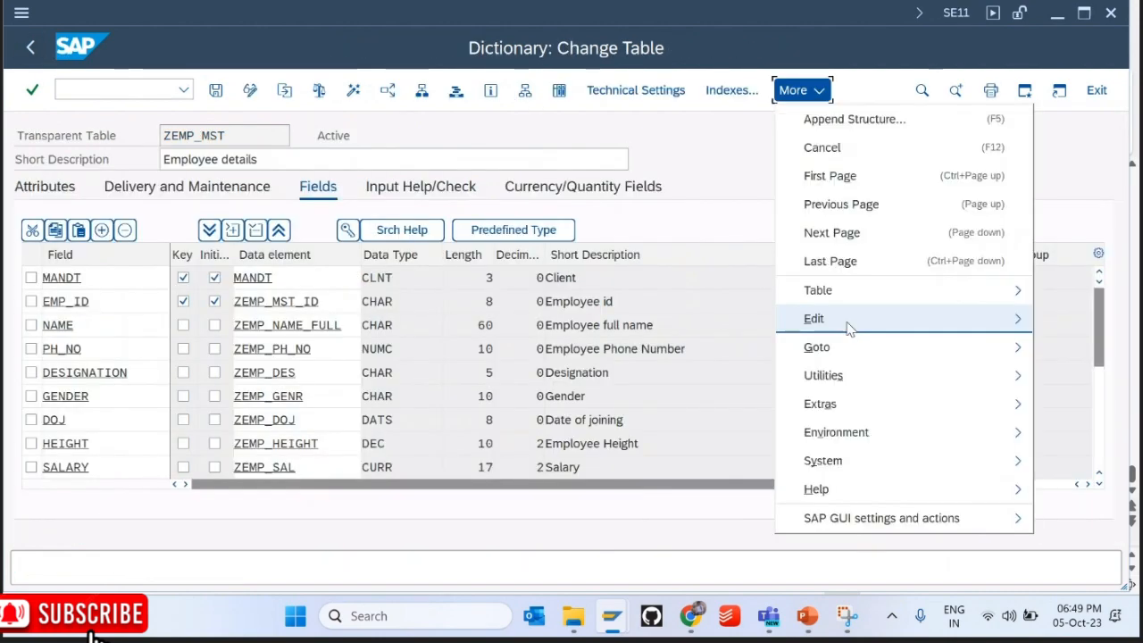
Step: Open Create Entries for ZEMP_MST, then leave the blank entry list without saving
{"action": "mouse_move", "coordinate": [819, 378]}
{"action": "mouse_move", "coordinate": [658, 316]}
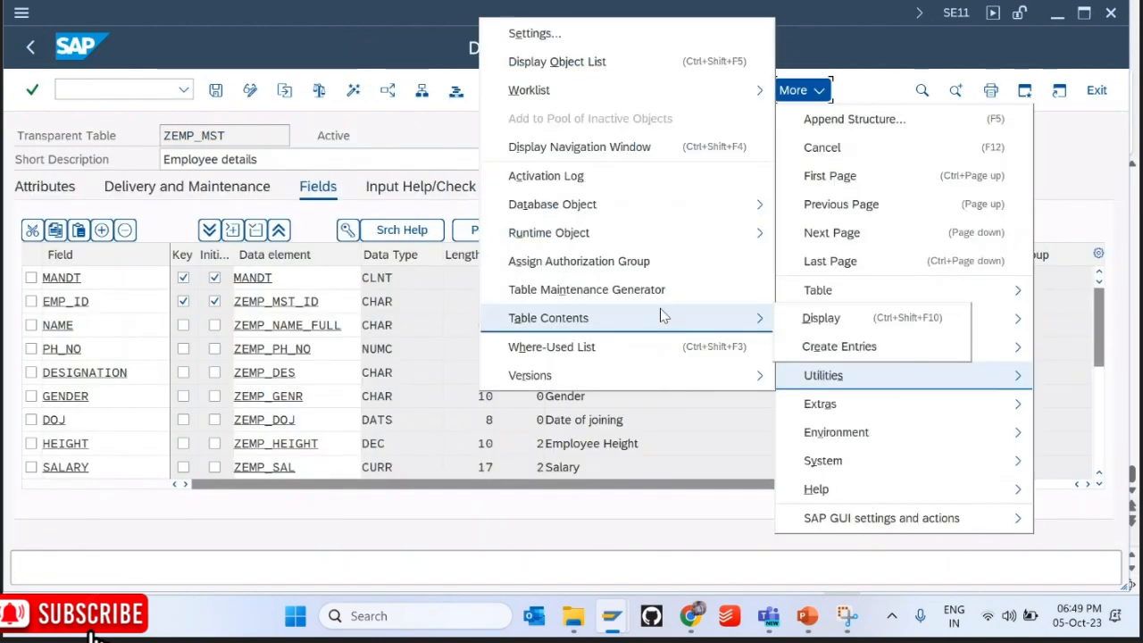
{"action": "left_click", "coordinate": [814, 344]}
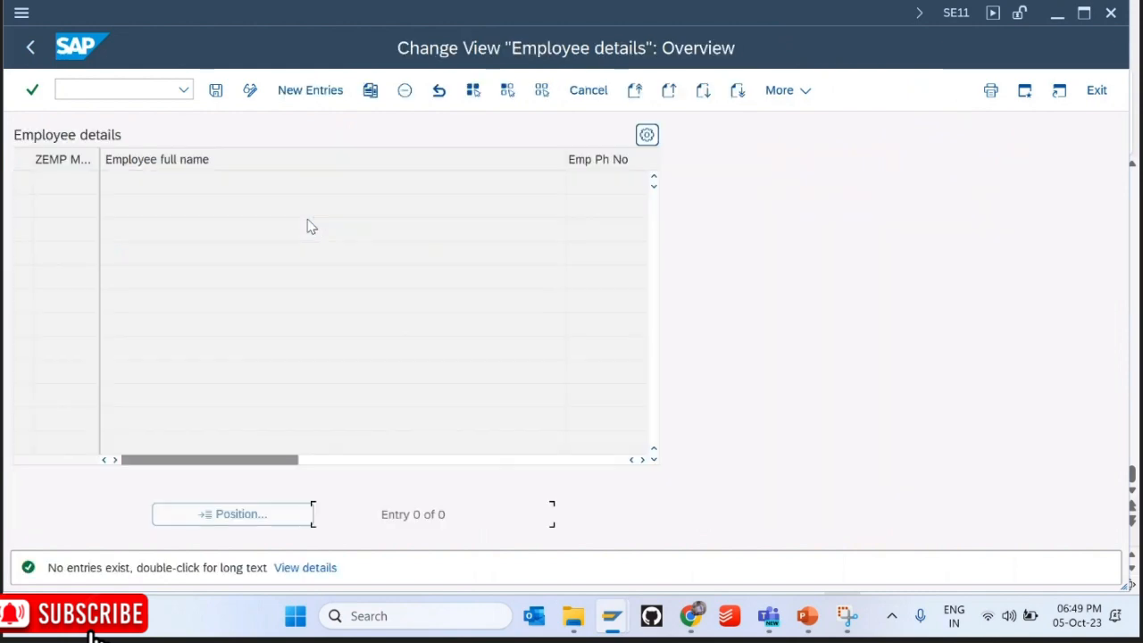
{"action": "left_click", "coordinate": [295, 92]}
{"action": "left_click", "coordinate": [80, 183]}
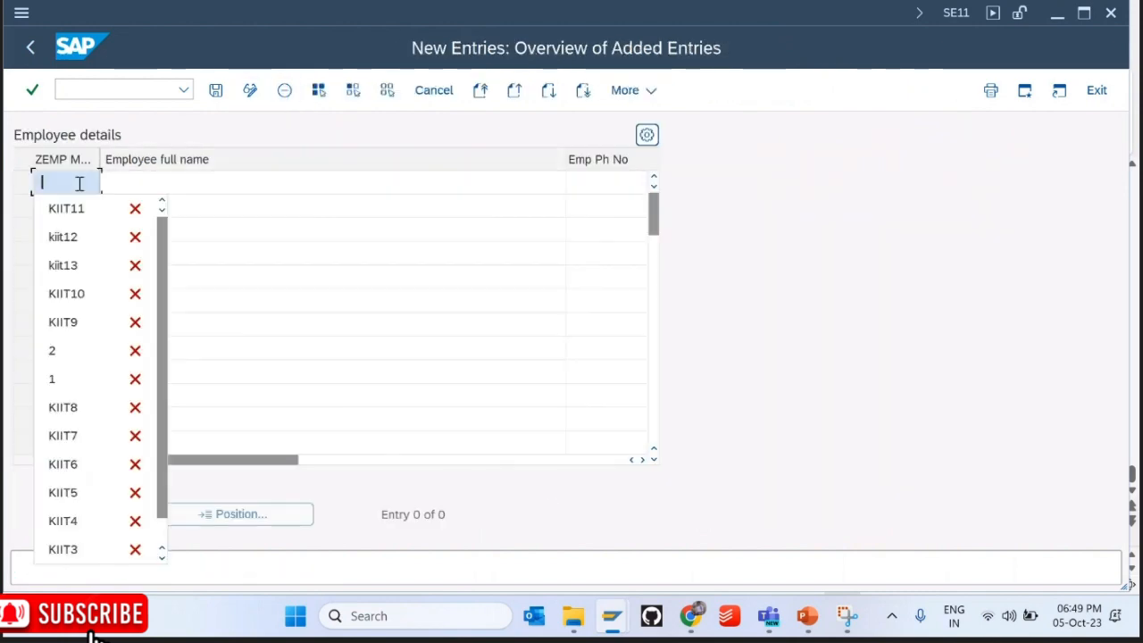
{"action": "key", "text": "Down"}
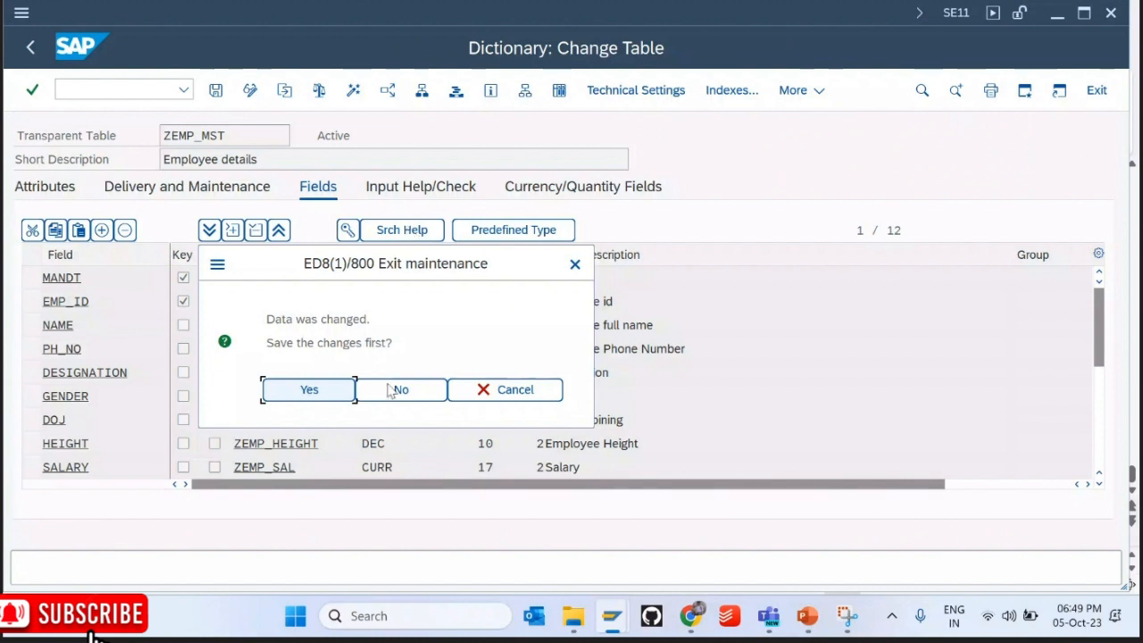
{"action": "left_click", "coordinate": [390, 389]}
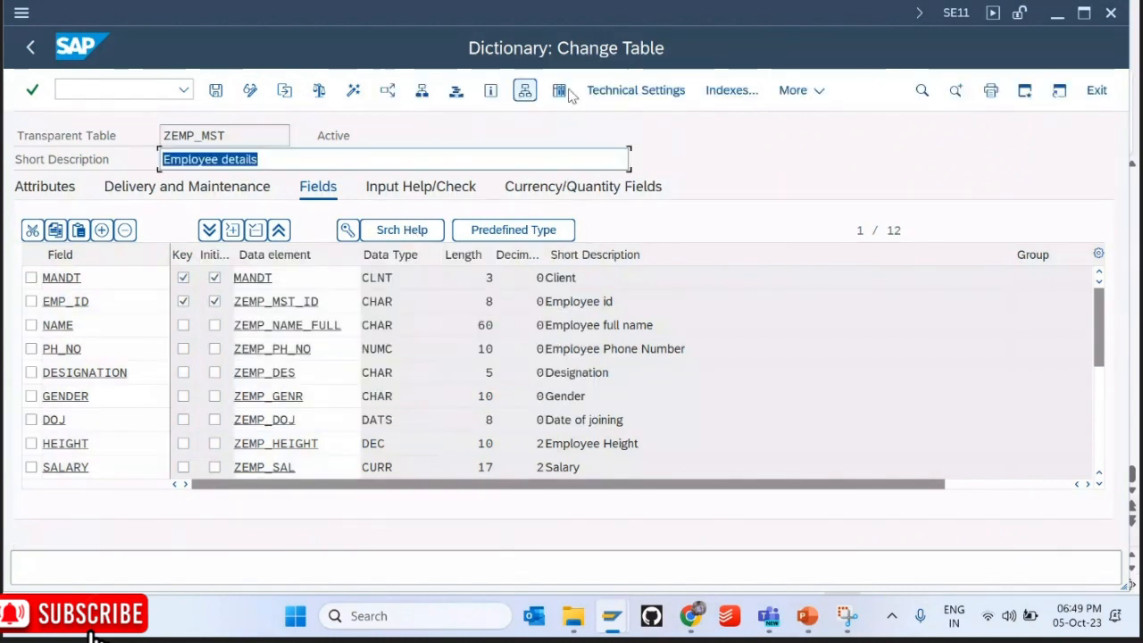
Step: Confirm in the data browser that ZEMP_MST is empty, then reopen the maintenance view
{"action": "left_click", "coordinate": [560, 90]}
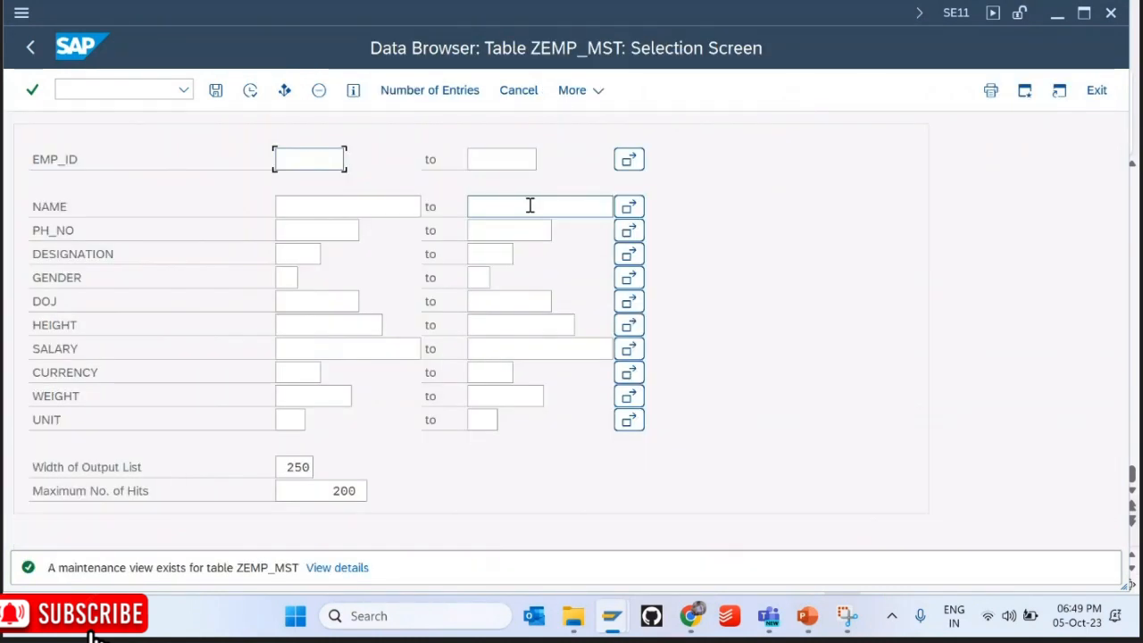
{"action": "key", "text": "F8"}
{"action": "key", "text": "F3"}
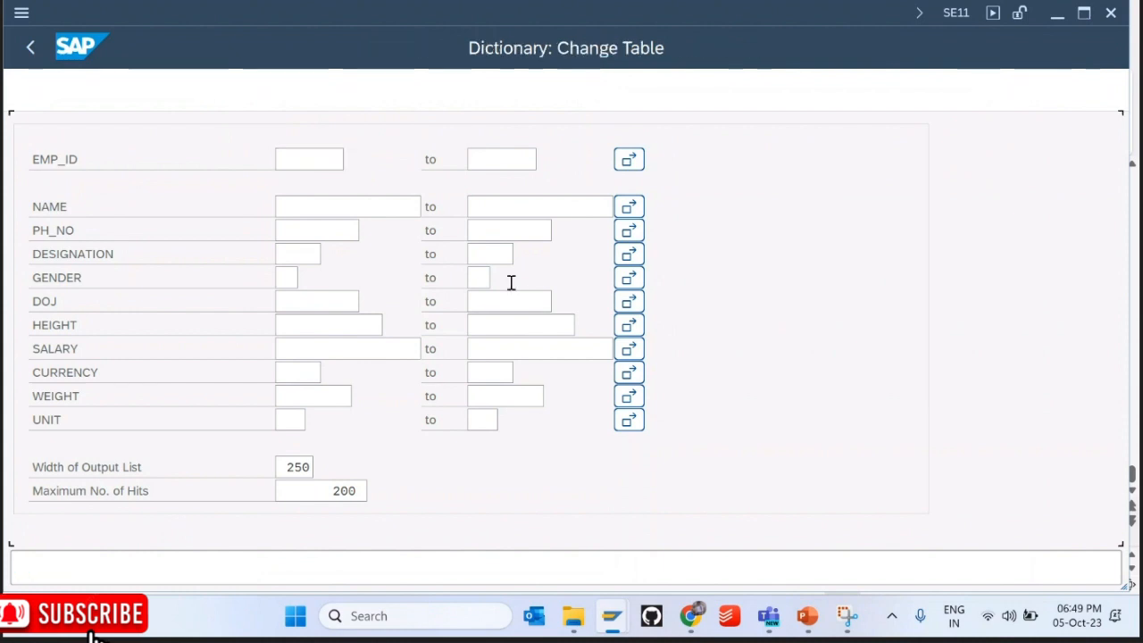
{"action": "left_click", "coordinate": [798, 98]}
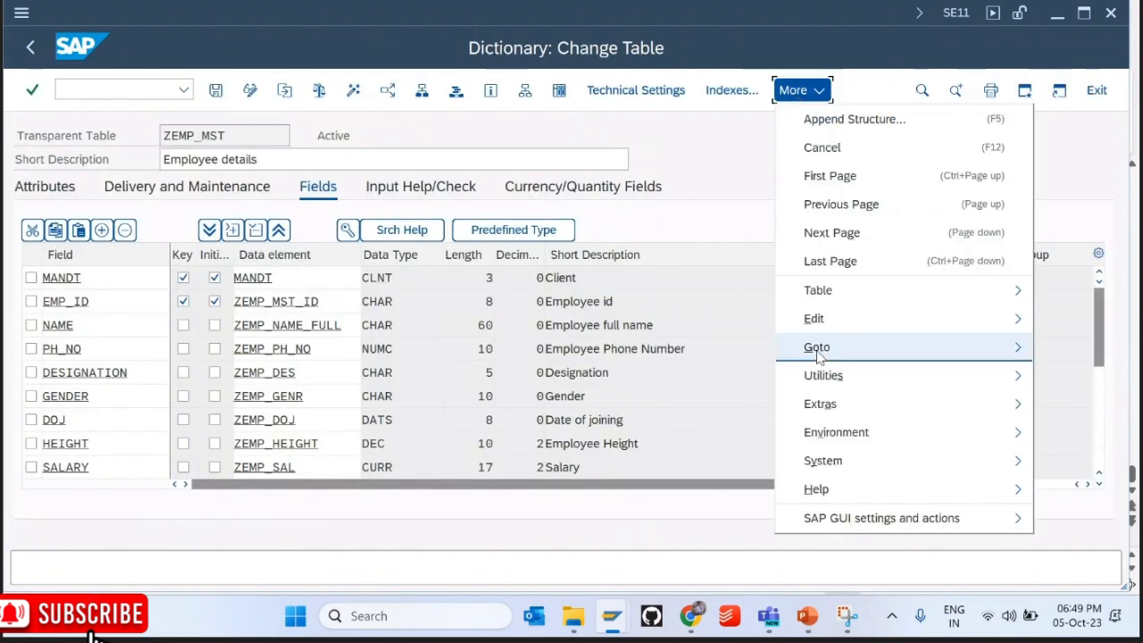
{"action": "mouse_move", "coordinate": [816, 370]}
{"action": "mouse_move", "coordinate": [688, 318]}
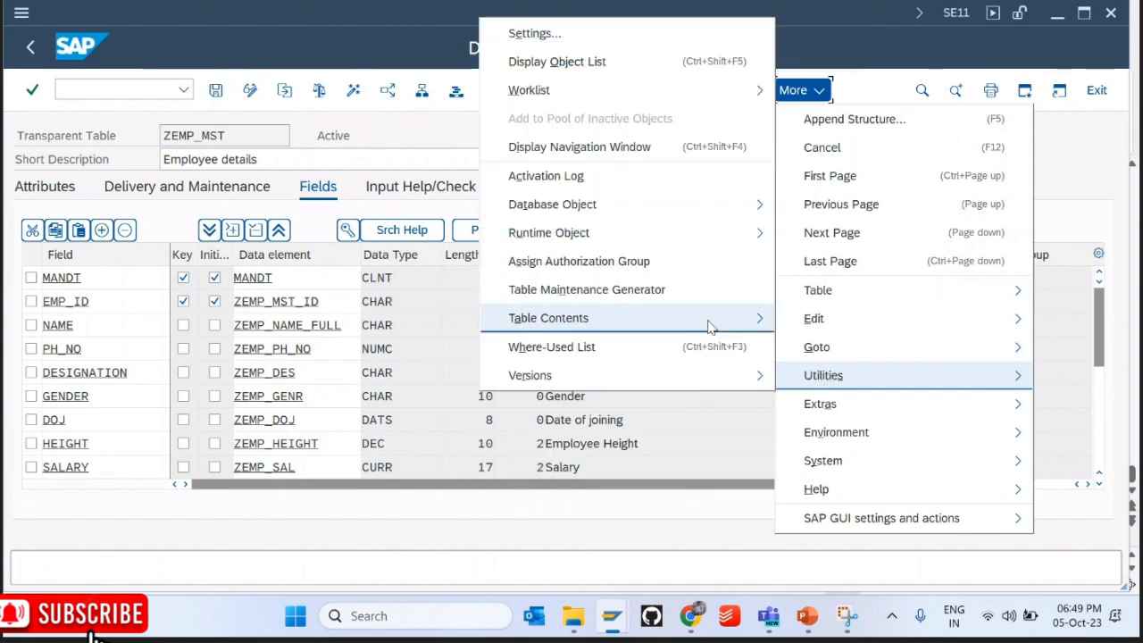
{"action": "left_click", "coordinate": [830, 346]}
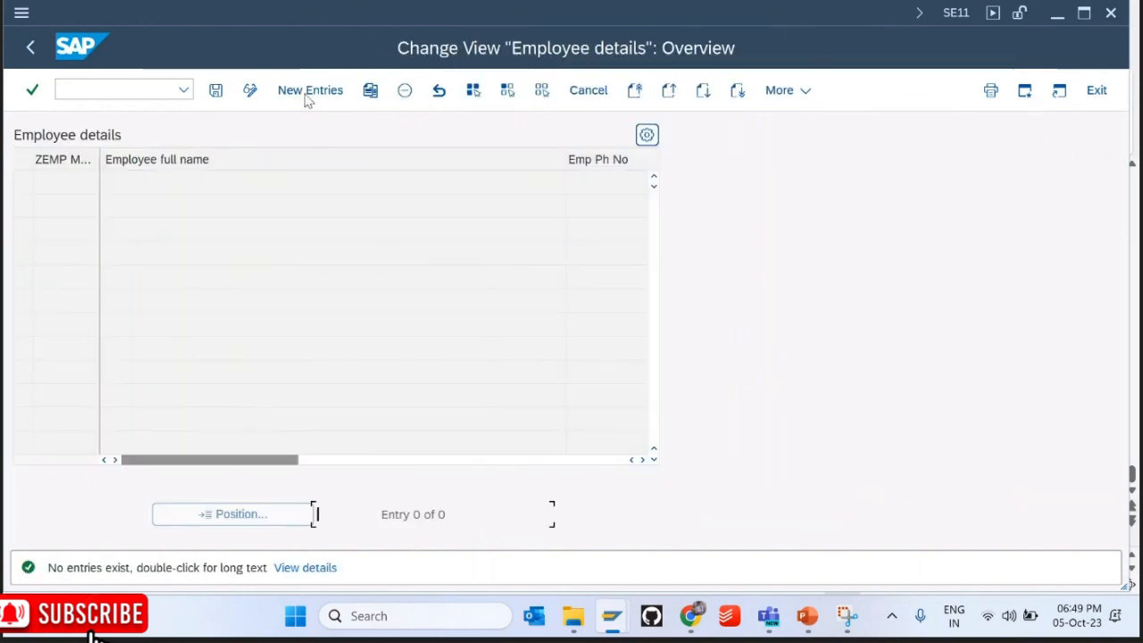
Step: Add employee kiit1 named 'Some one' with a phone number and gender Male
{"action": "left_click", "coordinate": [310, 91]}
{"action": "key", "text": "Down"}
{"action": "key", "text": "Down"}
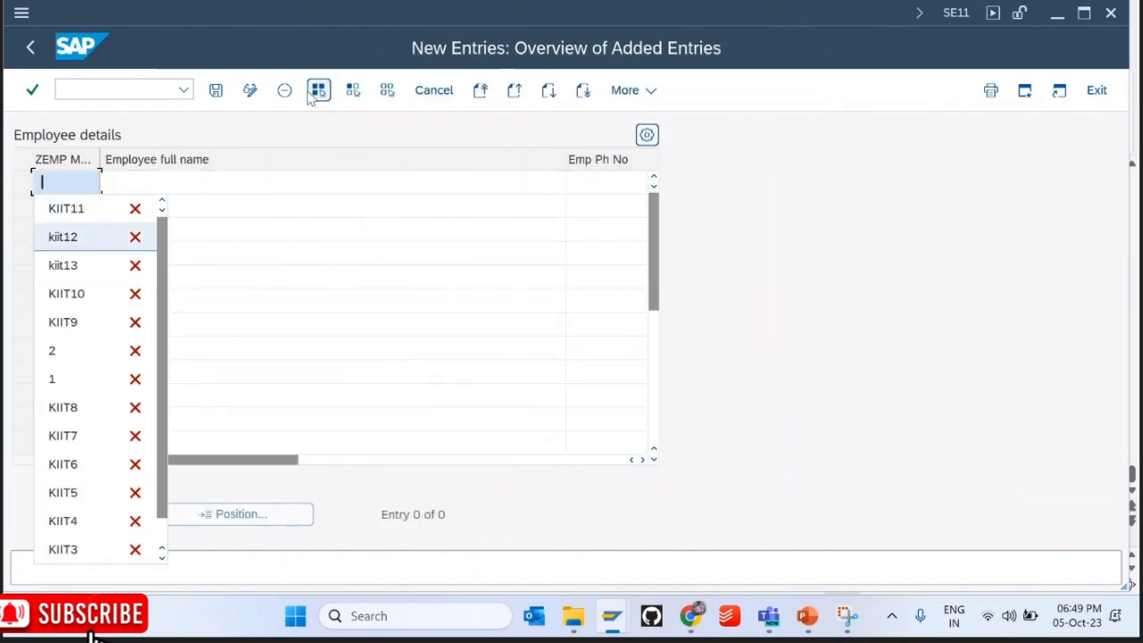
{"action": "key", "text": "Down"}
{"action": "key", "text": "Down"}
{"action": "key", "text": "Down"}
{"action": "key", "text": "Down"}
{"action": "key", "text": "Down"}
{"action": "key", "text": "Down"}
{"action": "key", "text": "BackSpace"}
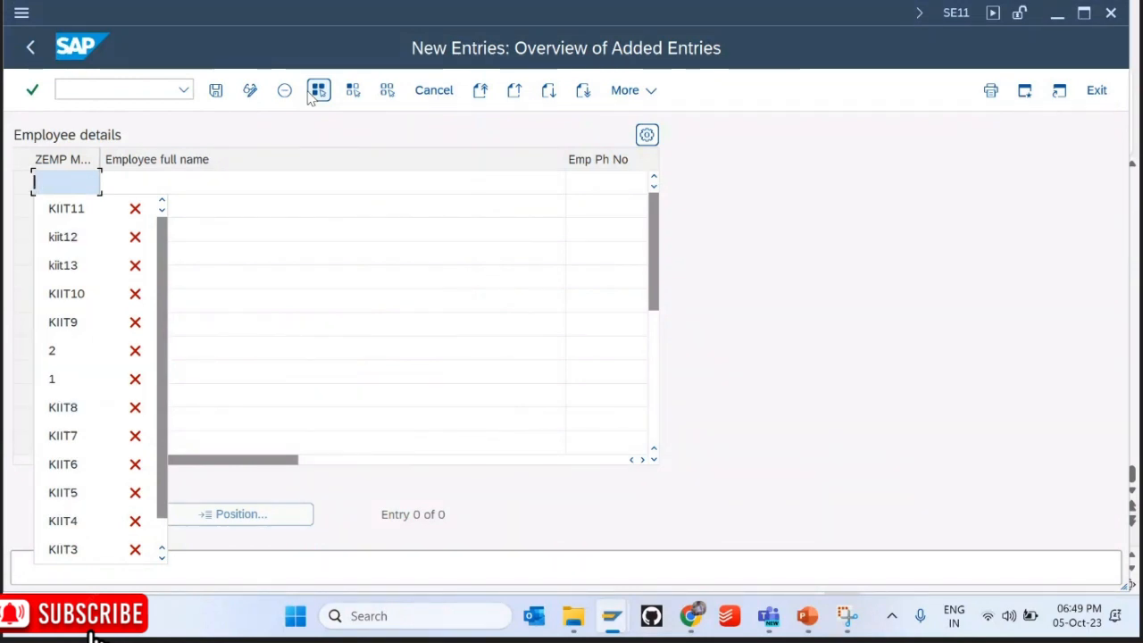
{"action": "key", "text": "Down"}
{"action": "key", "text": "Down"}
{"action": "type", "text": "kiit1"}
{"action": "key", "text": "Tab"}
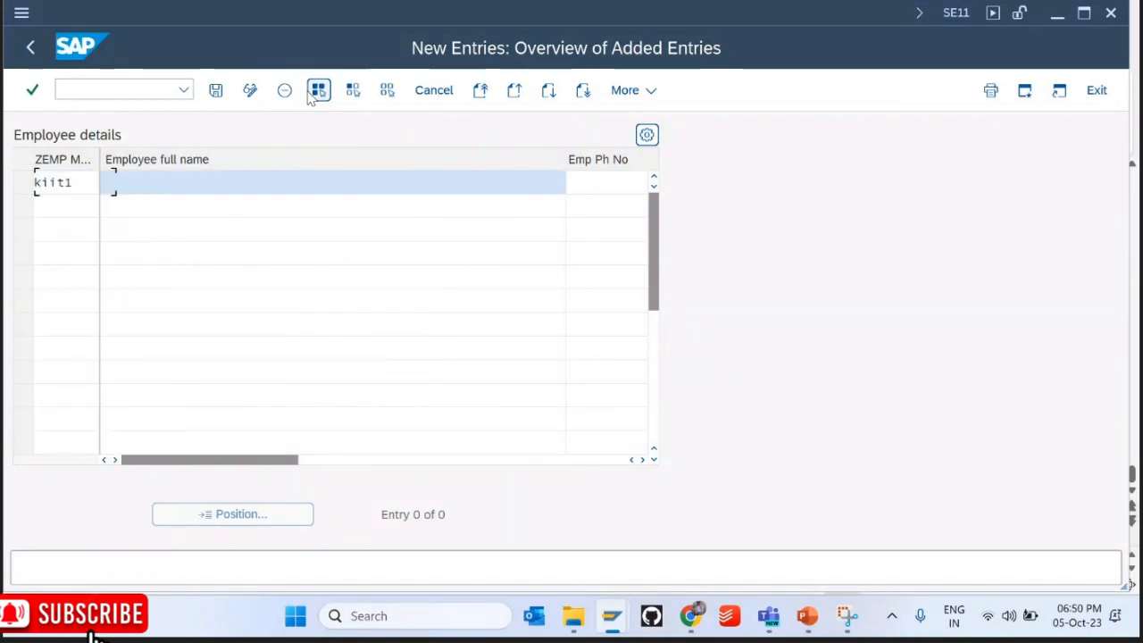
{"action": "type", "text": "Some one"}
{"action": "key", "text": "Tab"}
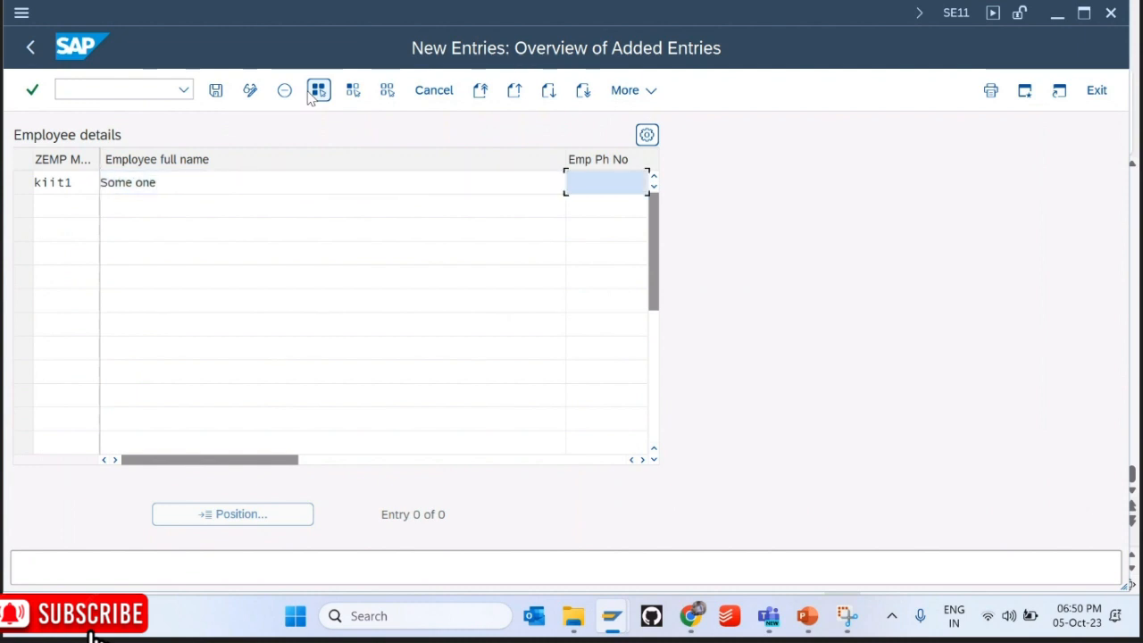
{"action": "type", "text": "12777"}
{"action": "key", "text": "Tab"}
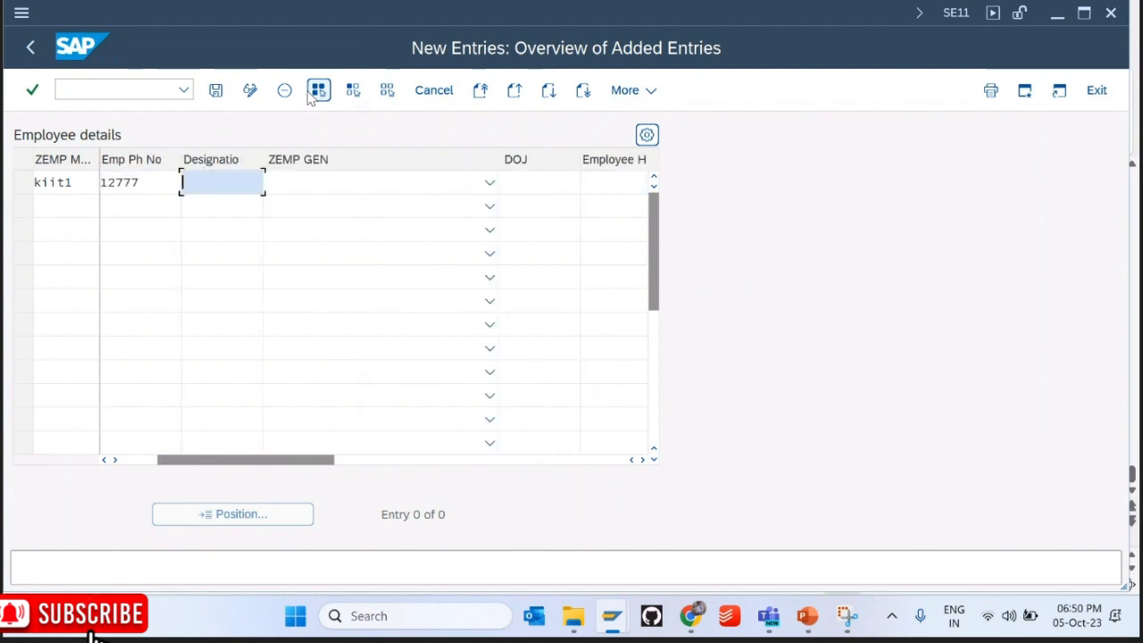
{"action": "key", "text": "Tab"}
{"action": "left_click", "coordinate": [319, 182]}
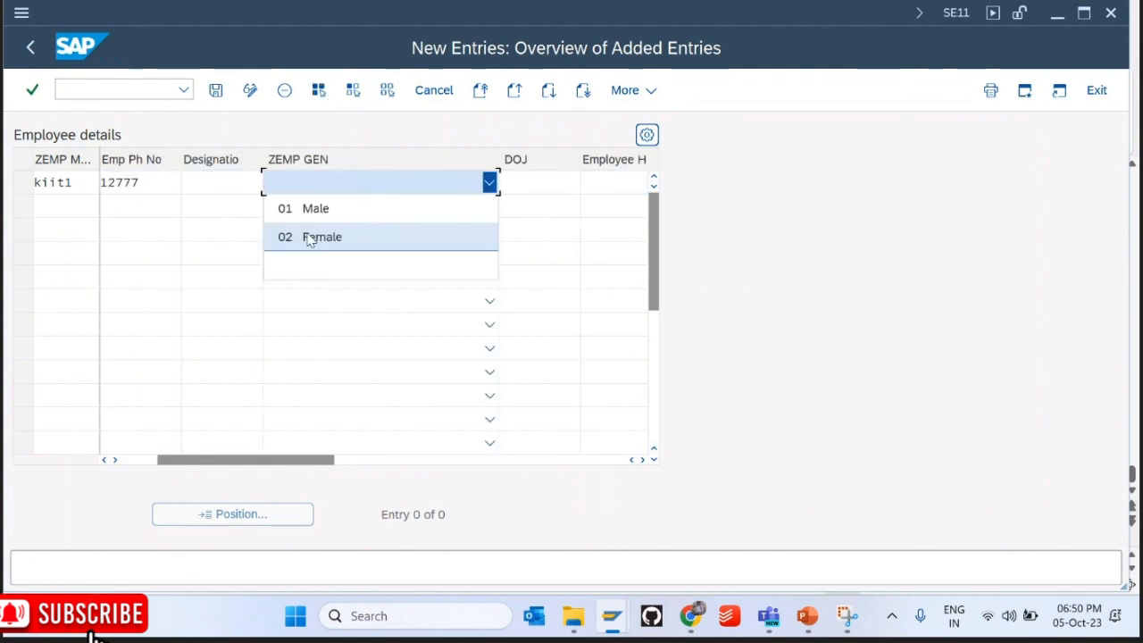
{"action": "left_click", "coordinate": [309, 209]}
Step: Give kiit1 joining date 05.10.2023, salary 100000 and currency INR
{"action": "left_click", "coordinate": [529, 183]}
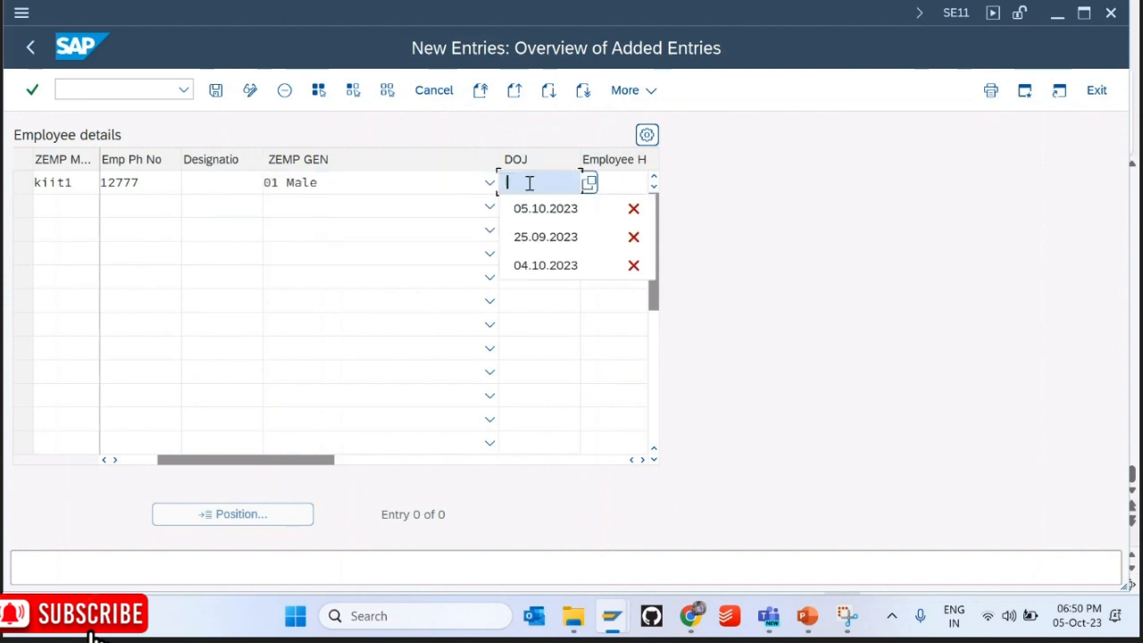
{"action": "key", "text": "Down"}
{"action": "key", "text": "Return"}
{"action": "key", "text": "Tab"}
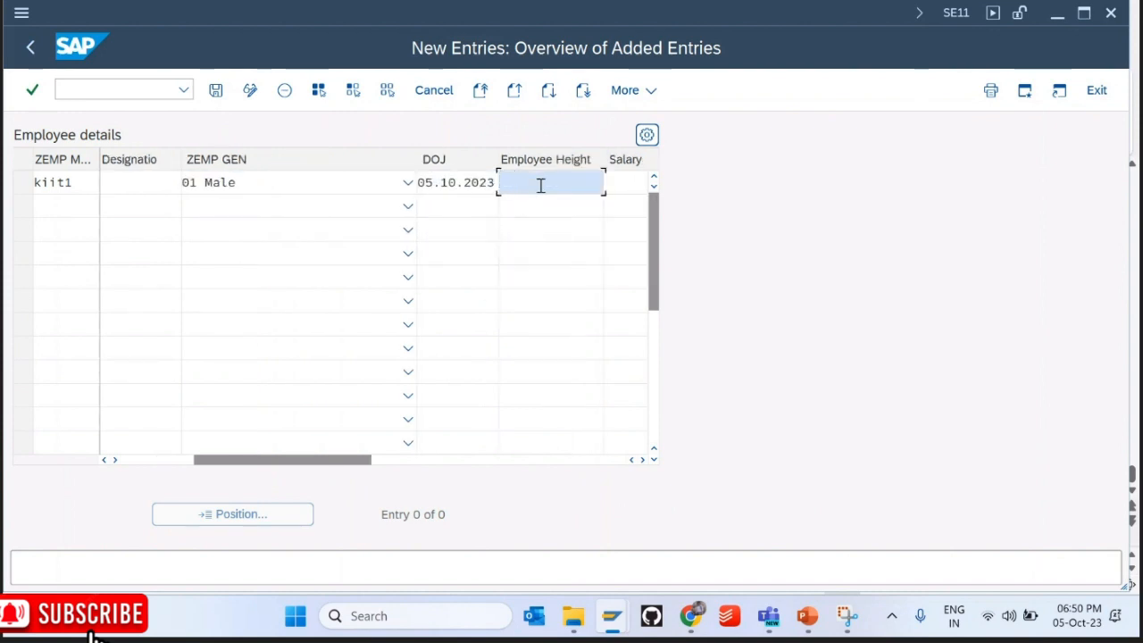
{"action": "key", "text": "Tab"}
{"action": "type", "text": "100000"}
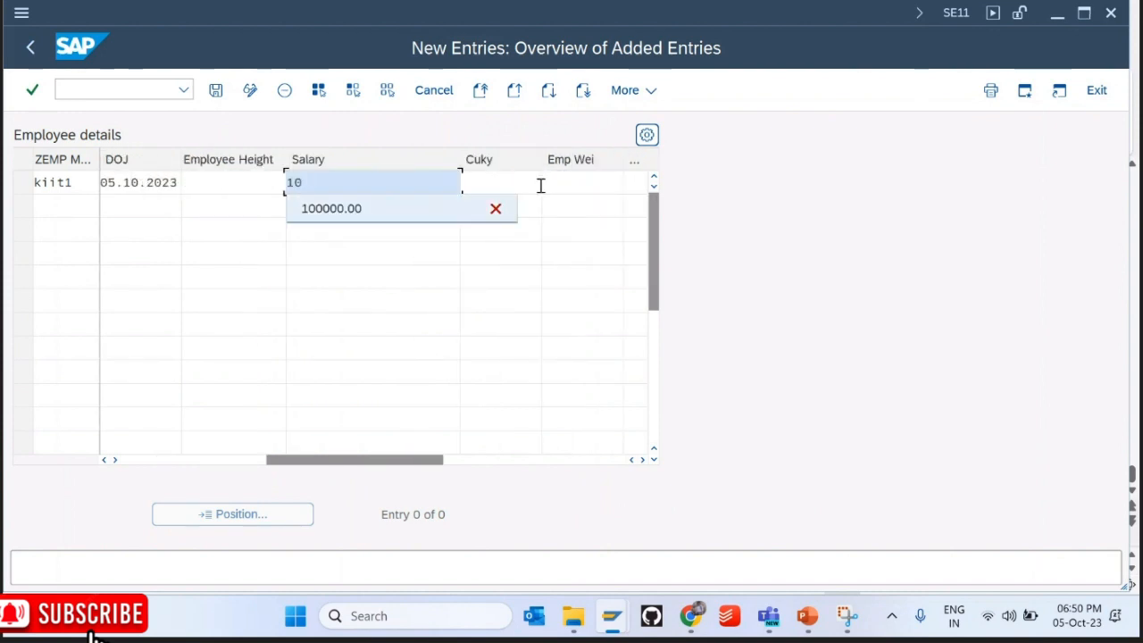
{"action": "key", "text": "Tab"}
{"action": "type", "text": "INR"}
{"action": "key", "text": "Tab"}
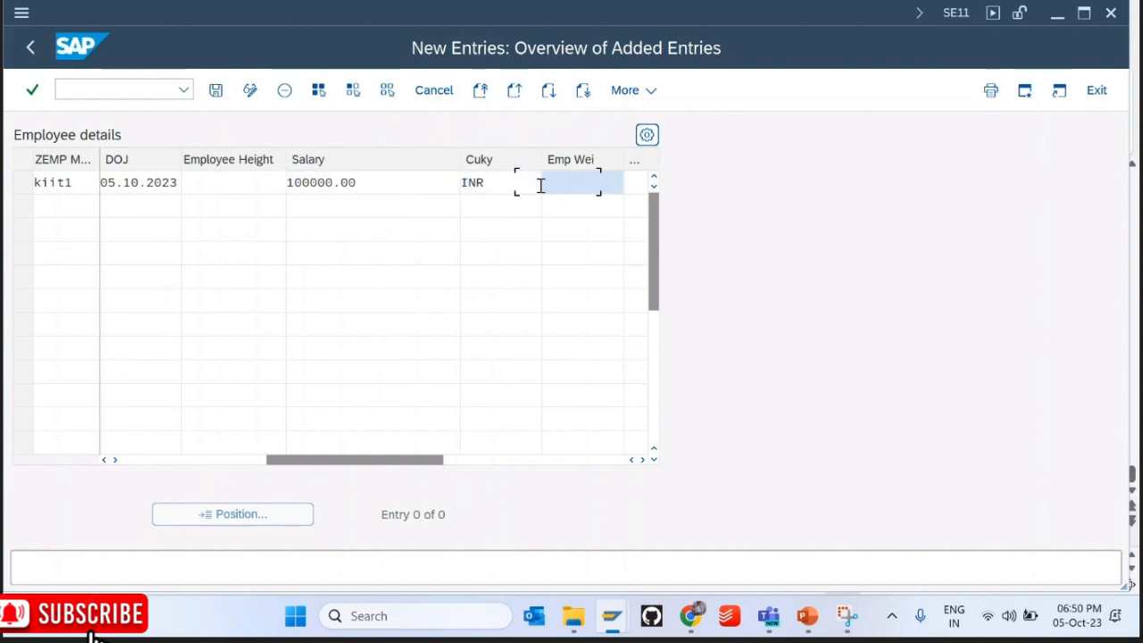
Step: Add KIIT2 'TWO' with a phone number, gender Female, joining 05.10.2023, and save both rows
{"action": "left_click_drag", "start_coordinate": [272, 461], "coordinate": [163, 461]}
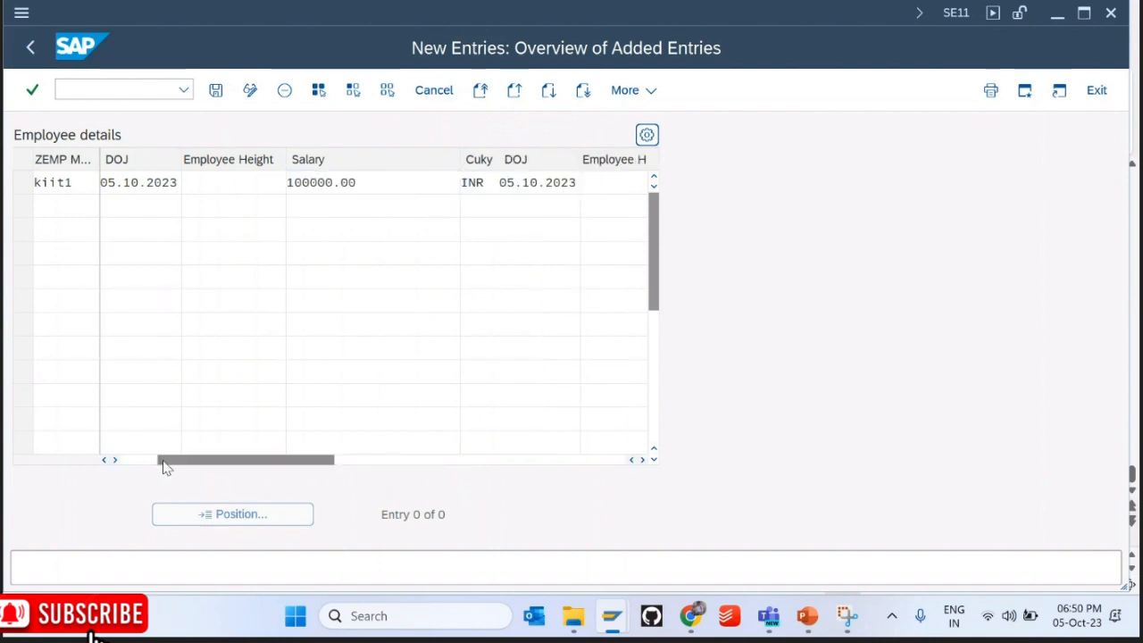
{"action": "left_click", "coordinate": [48, 205]}
{"action": "type", "text": "KIIT2"}
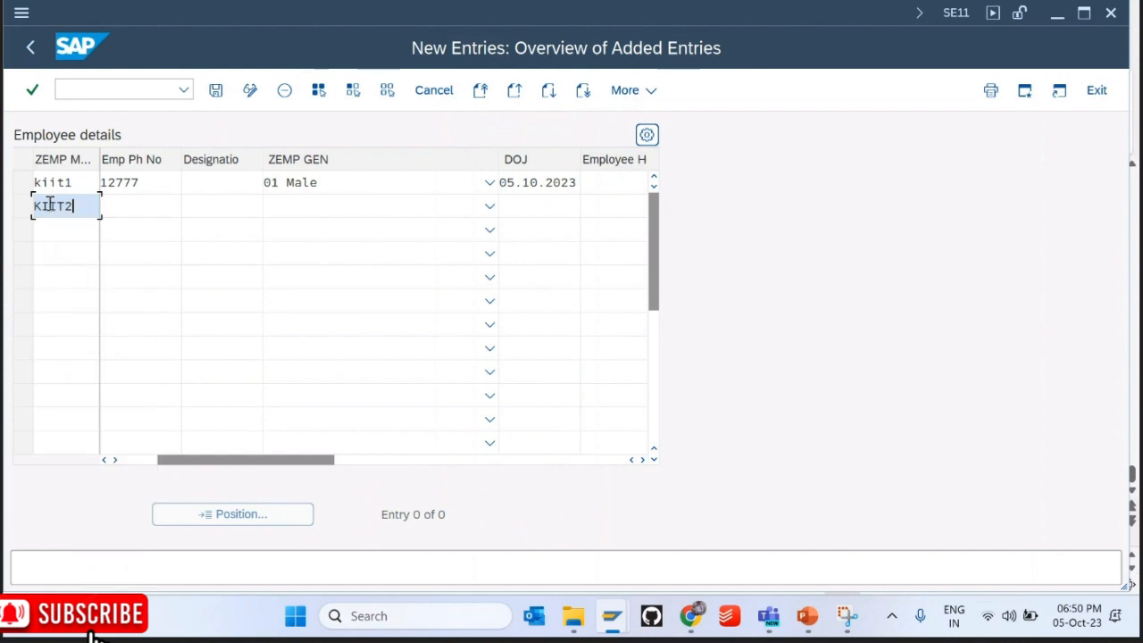
{"action": "key", "text": "Tab"}
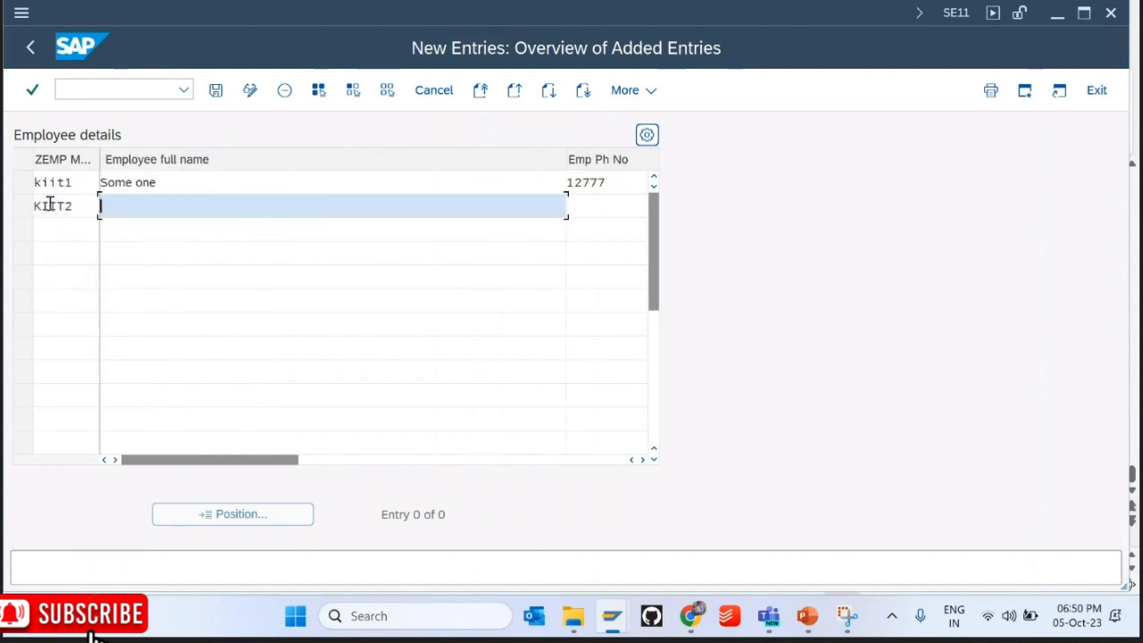
{"action": "type", "text": "TWO"}
{"action": "key", "text": "Tab"}
{"action": "type", "text": "333"}
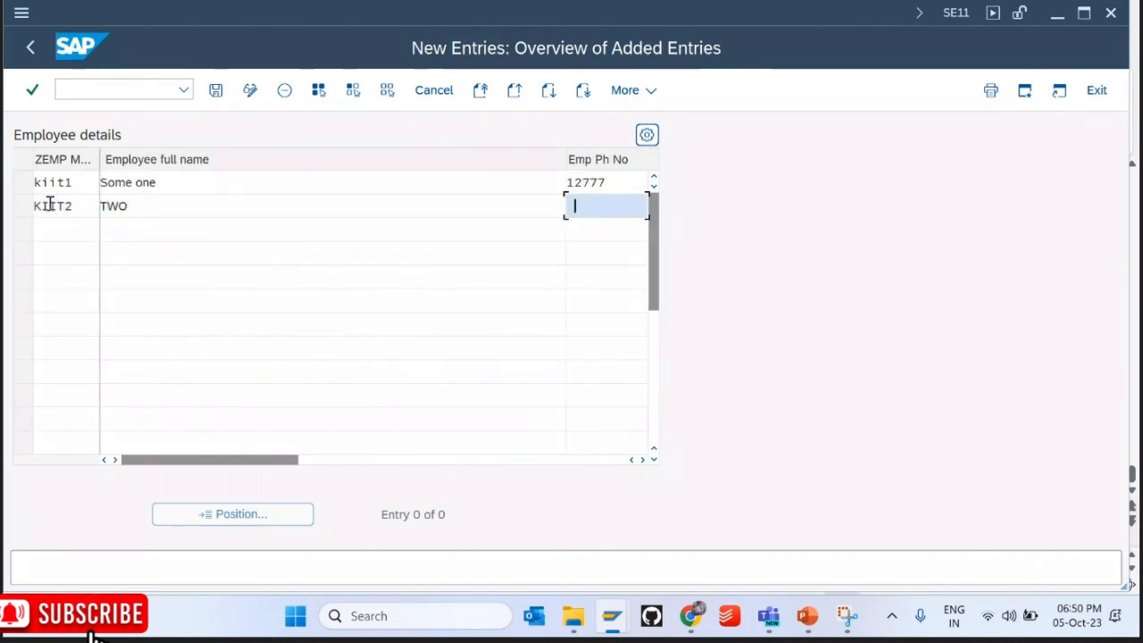
{"action": "key", "text": "Tab"}
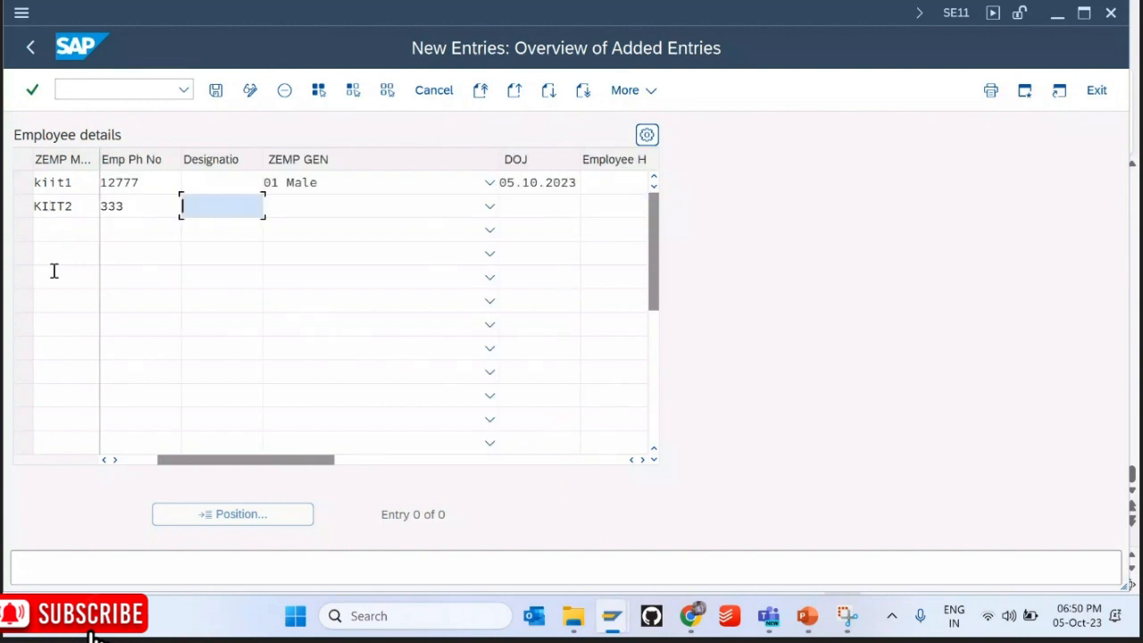
{"action": "left_click", "coordinate": [298, 206]}
{"action": "left_click", "coordinate": [318, 258]}
{"action": "left_click", "coordinate": [548, 209]}
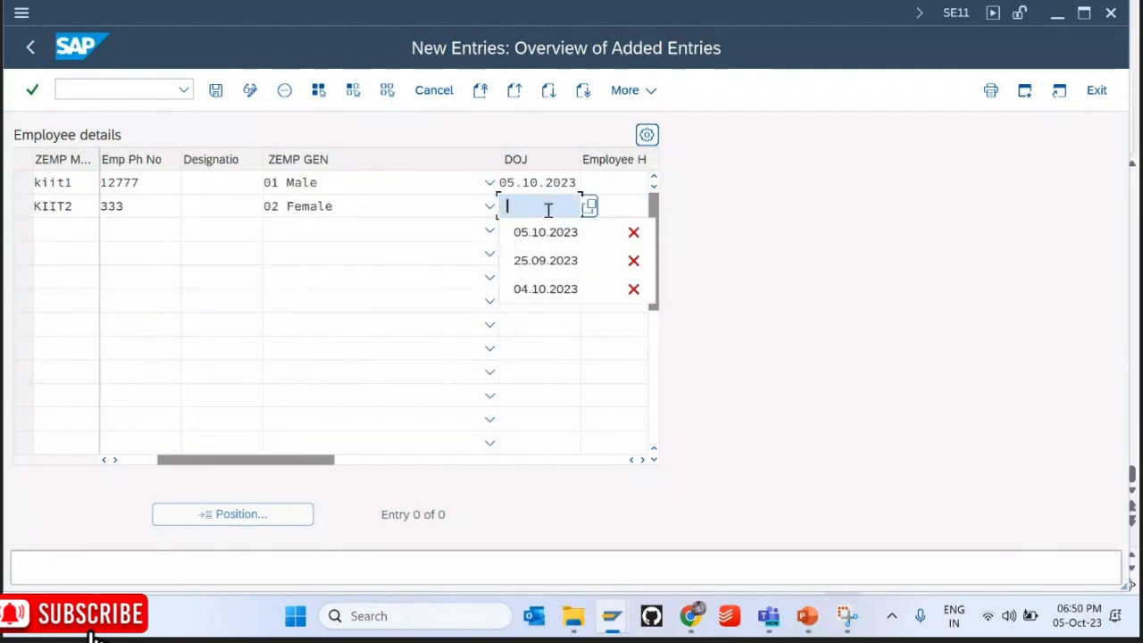
{"action": "key", "text": "Down"}
{"action": "key", "text": "Return"}
{"action": "key", "text": "ctrl+s"}
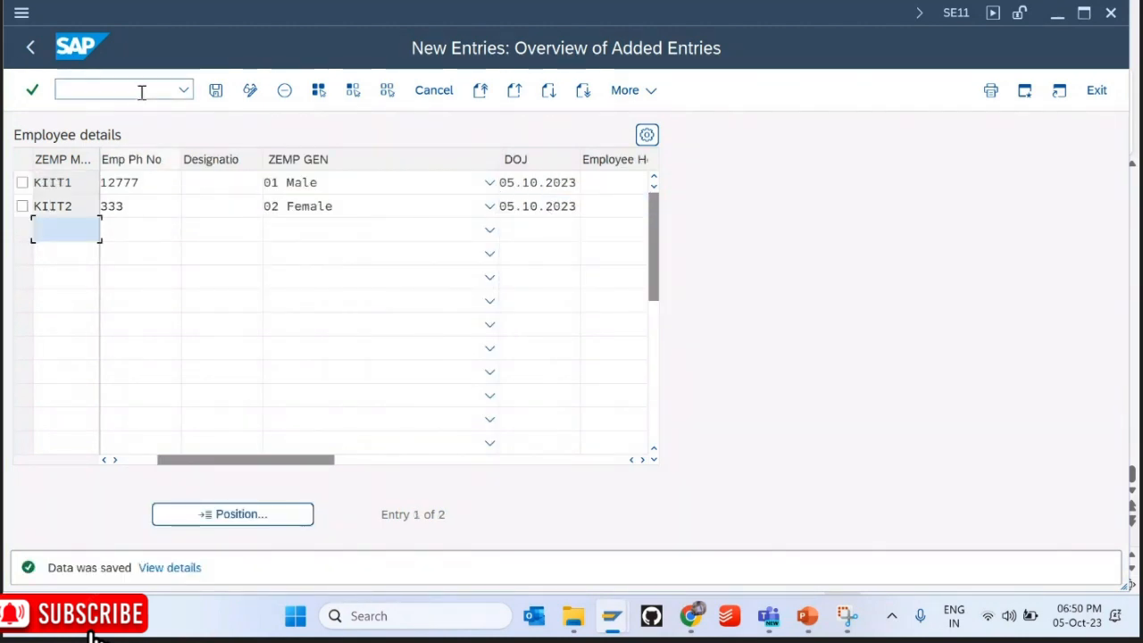
{"action": "left_click", "coordinate": [32, 47]}
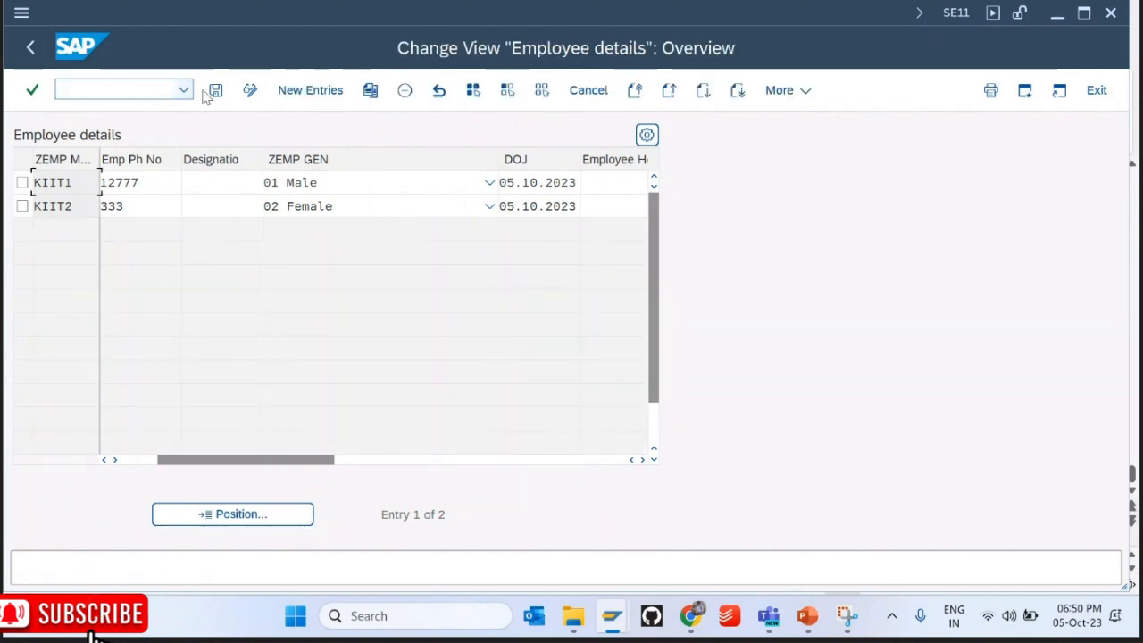
{"action": "left_click", "coordinate": [215, 90]}
{"action": "left_click", "coordinate": [31, 46]}
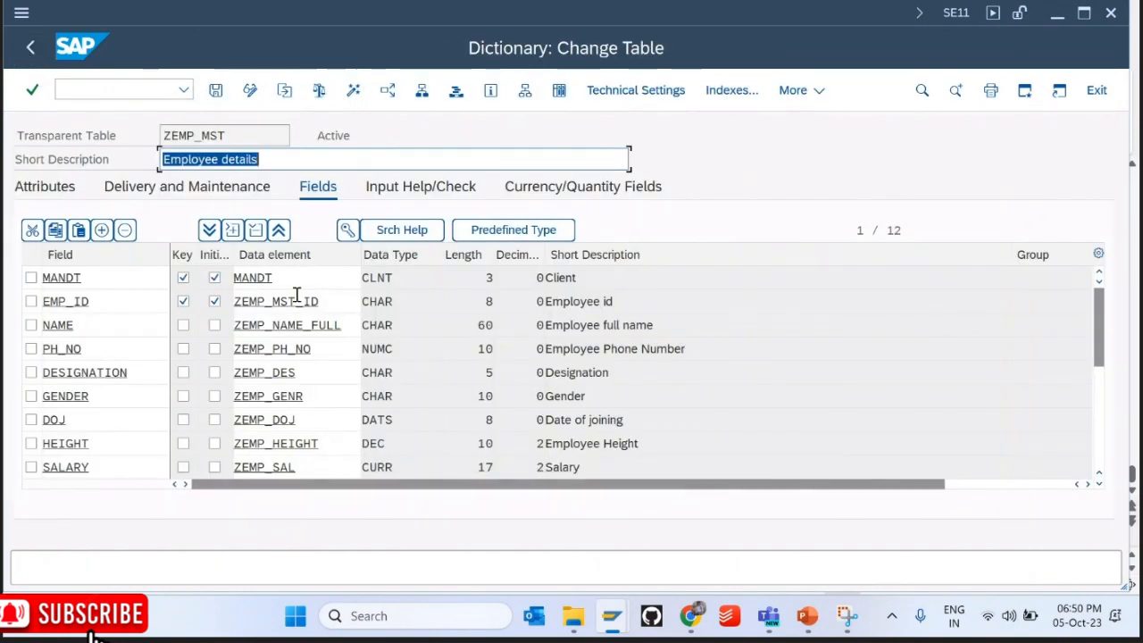
{"action": "left_click", "coordinate": [560, 93]}
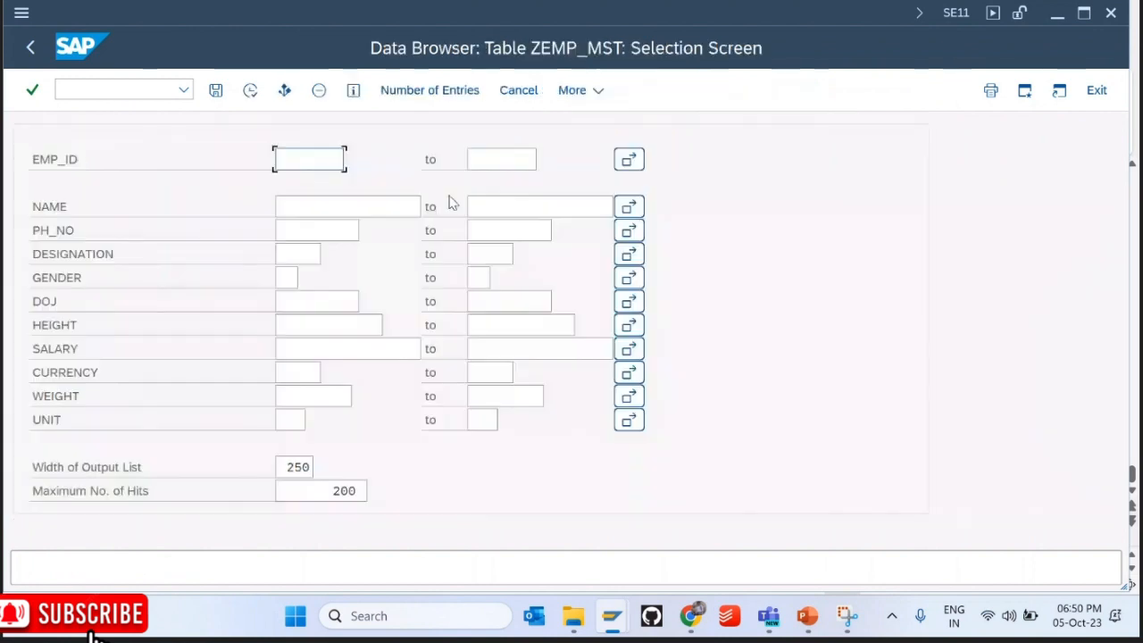
{"action": "left_click", "coordinate": [250, 91]}
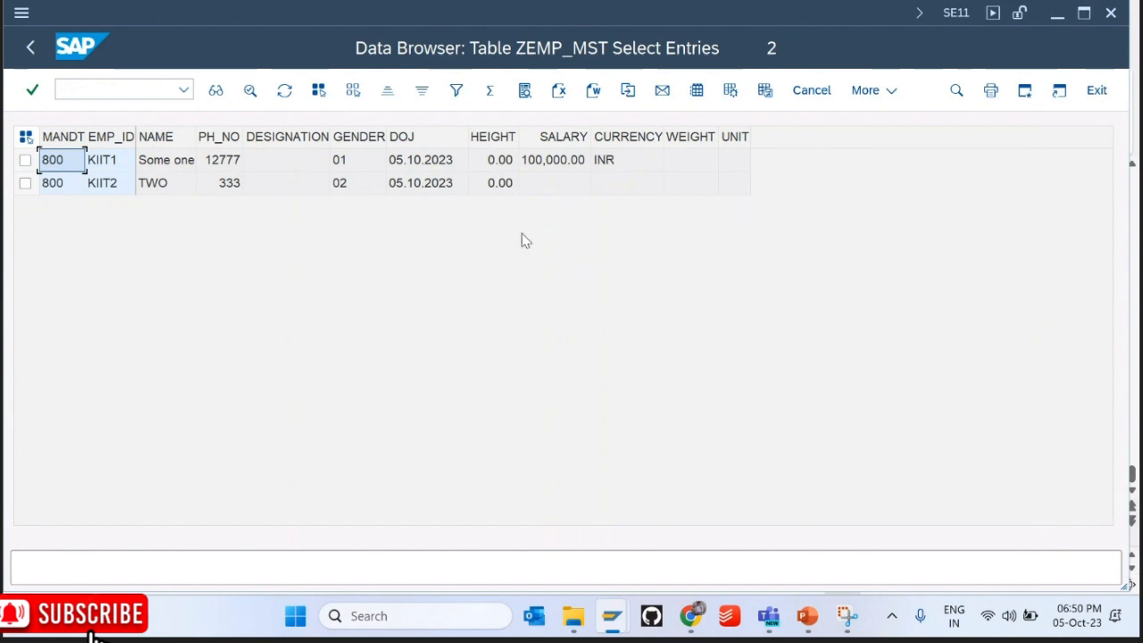
{"action": "left_click", "coordinate": [30, 50]}
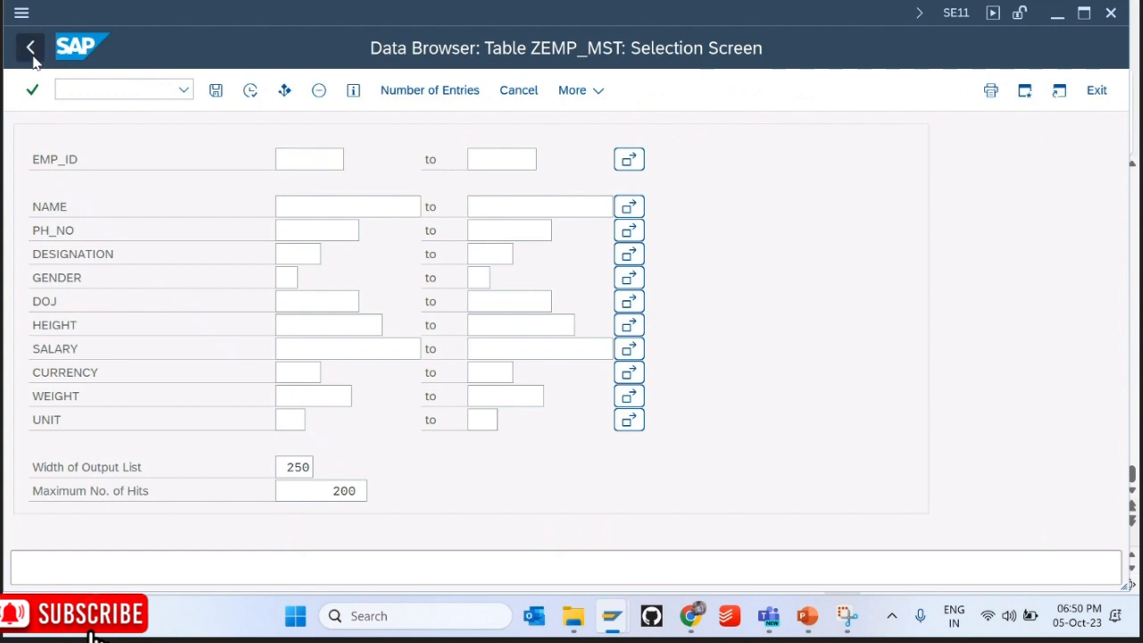
{"action": "left_click", "coordinate": [31, 47]}
{"action": "left_click", "coordinate": [818, 90]}
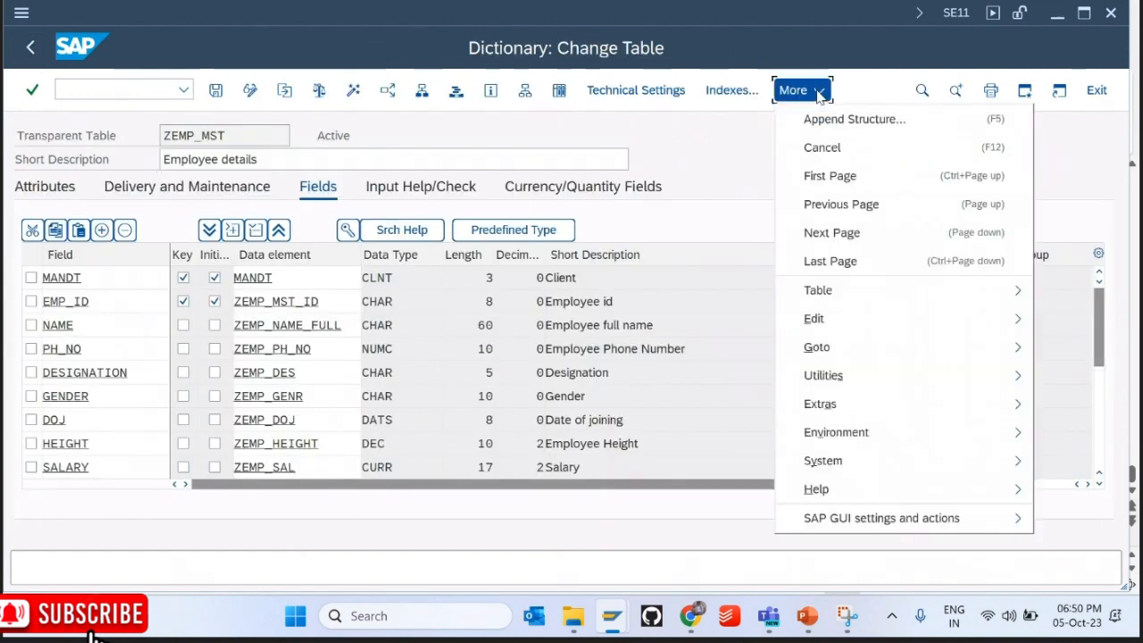
Step: Open the Employee details maintenance view for ZEMP_MST in New Entries mode
{"action": "mouse_move", "coordinate": [836, 380]}
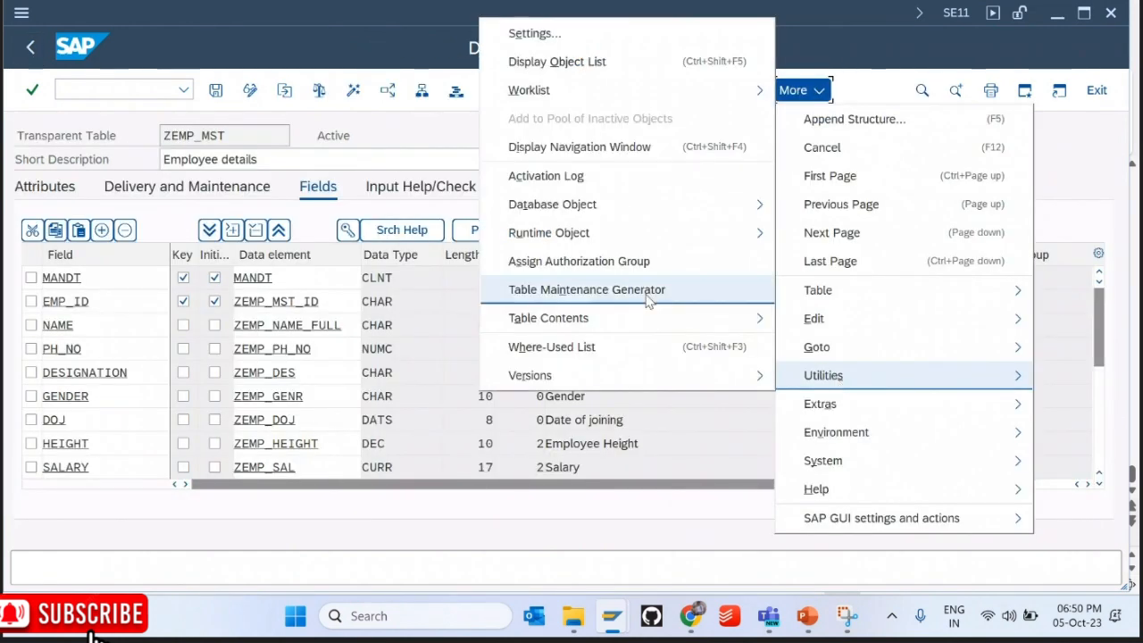
{"action": "mouse_move", "coordinate": [732, 318]}
{"action": "left_click", "coordinate": [799, 345]}
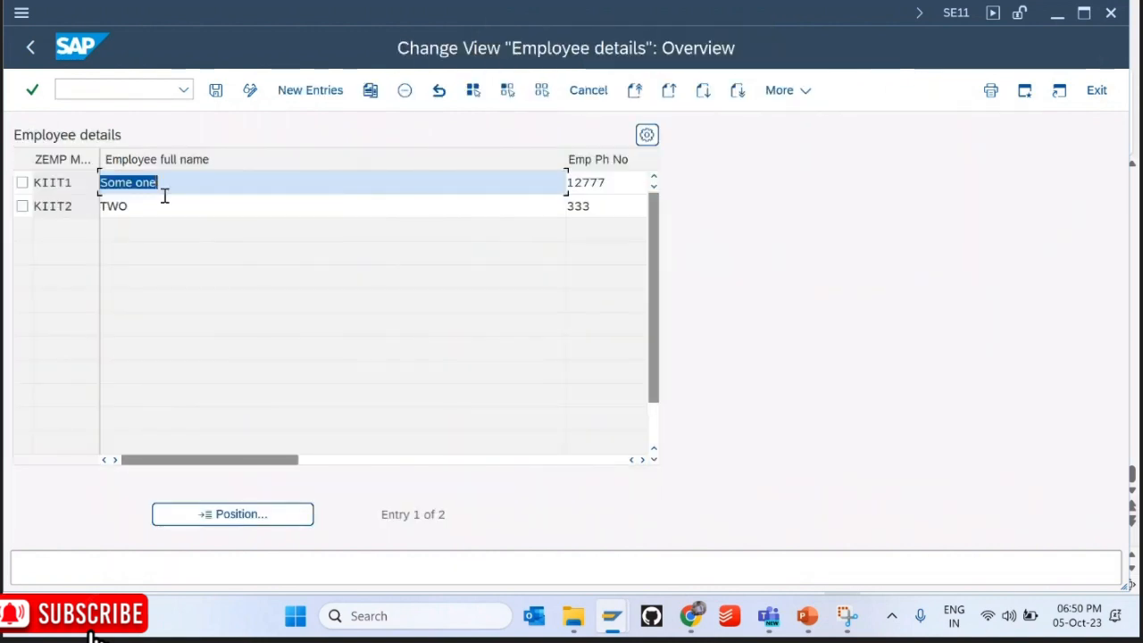
{"action": "left_click", "coordinate": [310, 90]}
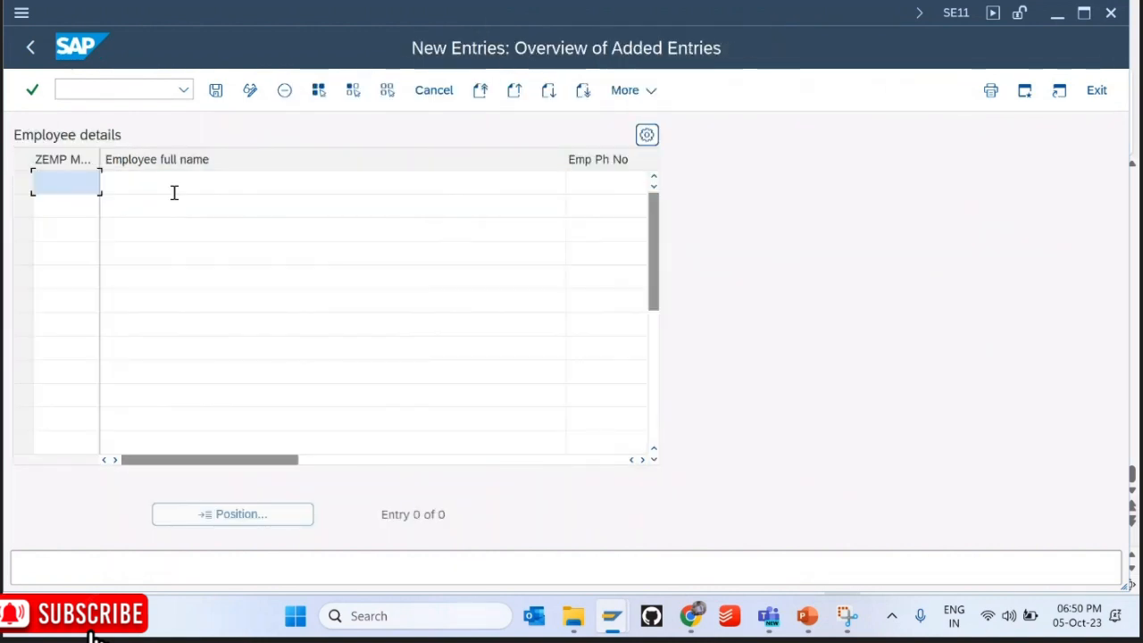
Step: Enter new employee IDs KIIT3, KIIT4 and KIIT99, save them, and return to the overview
{"action": "left_click", "coordinate": [174, 191]}
{"action": "key", "text": "BackSpace"}
{"action": "key", "text": "BackSpace"}
{"action": "key", "text": "BackSpace"}
{"action": "key", "text": "shift+Tab"}
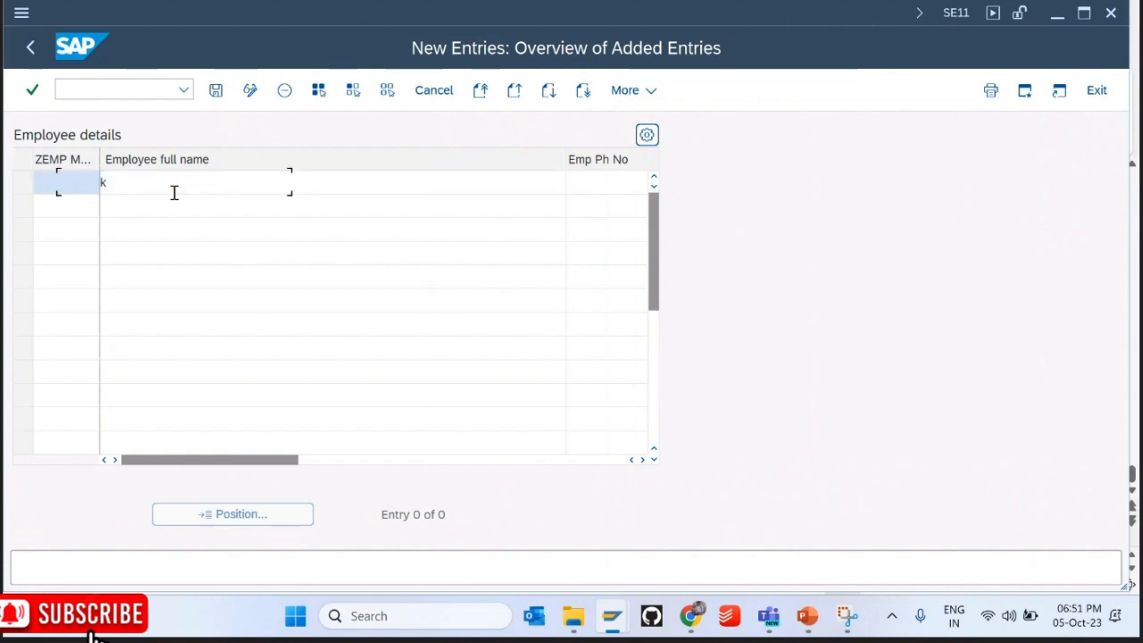
{"action": "type", "text": "kki"}
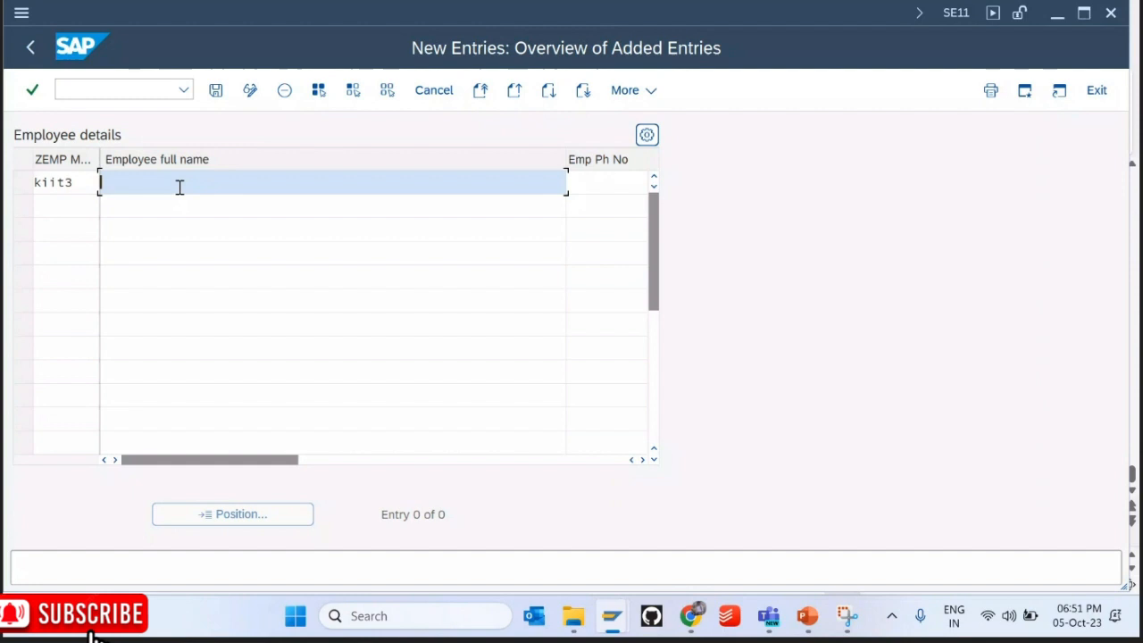
{"action": "type", "text": "3"}
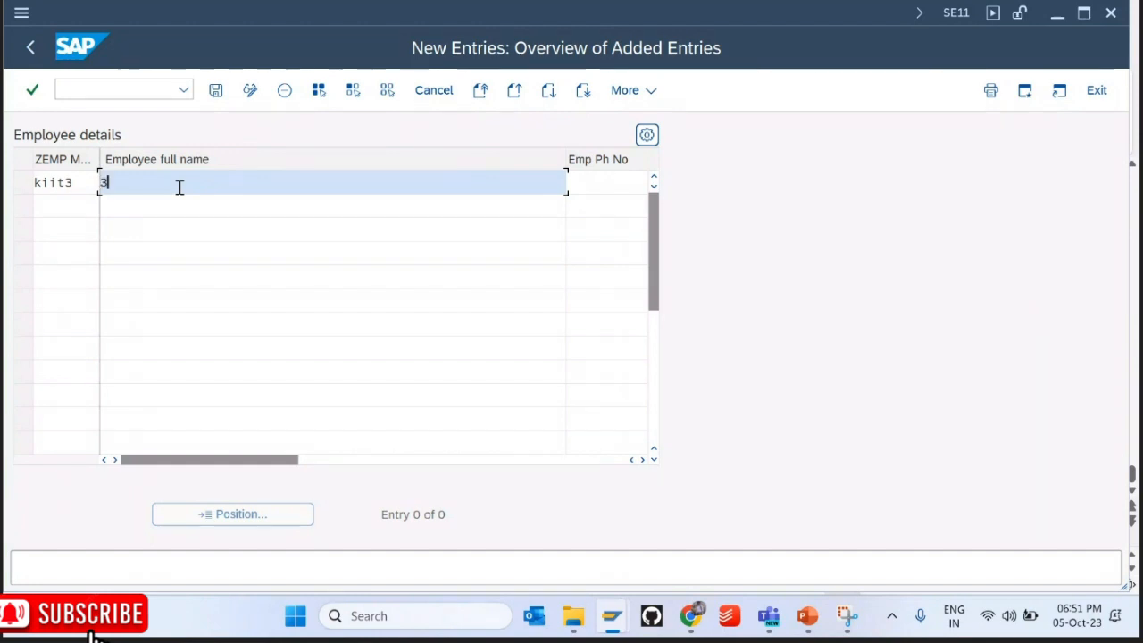
{"action": "left_click", "coordinate": [67, 212]}
{"action": "type", "text": "kiit"}
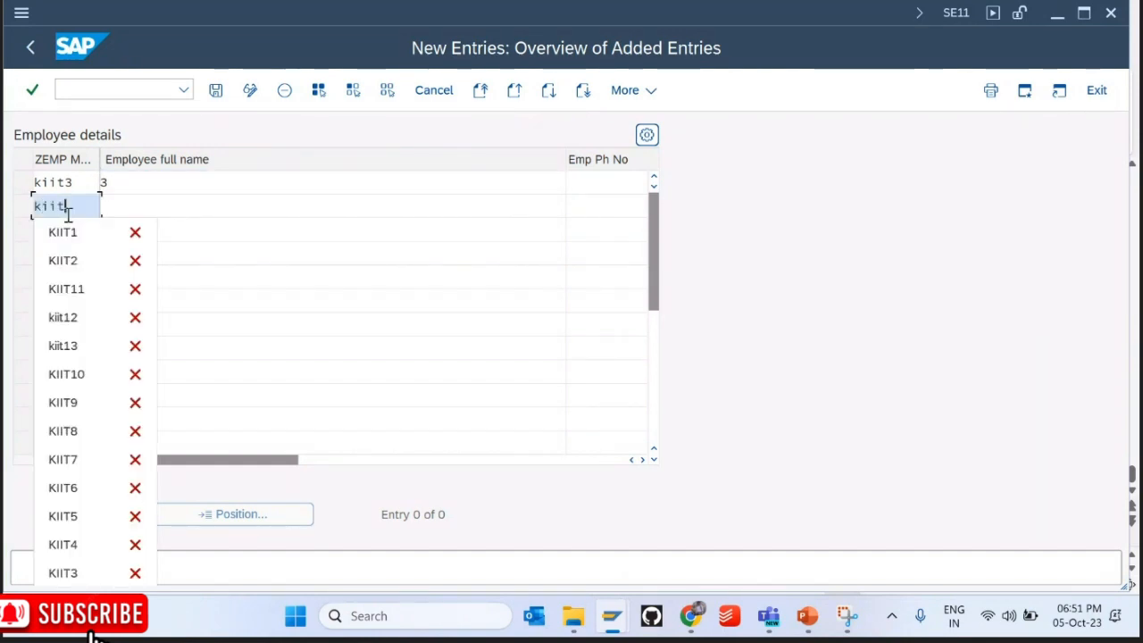
{"action": "type", "text": "4"}
{"action": "left_click", "coordinate": [35, 273]}
{"action": "left_click", "coordinate": [55, 232]}
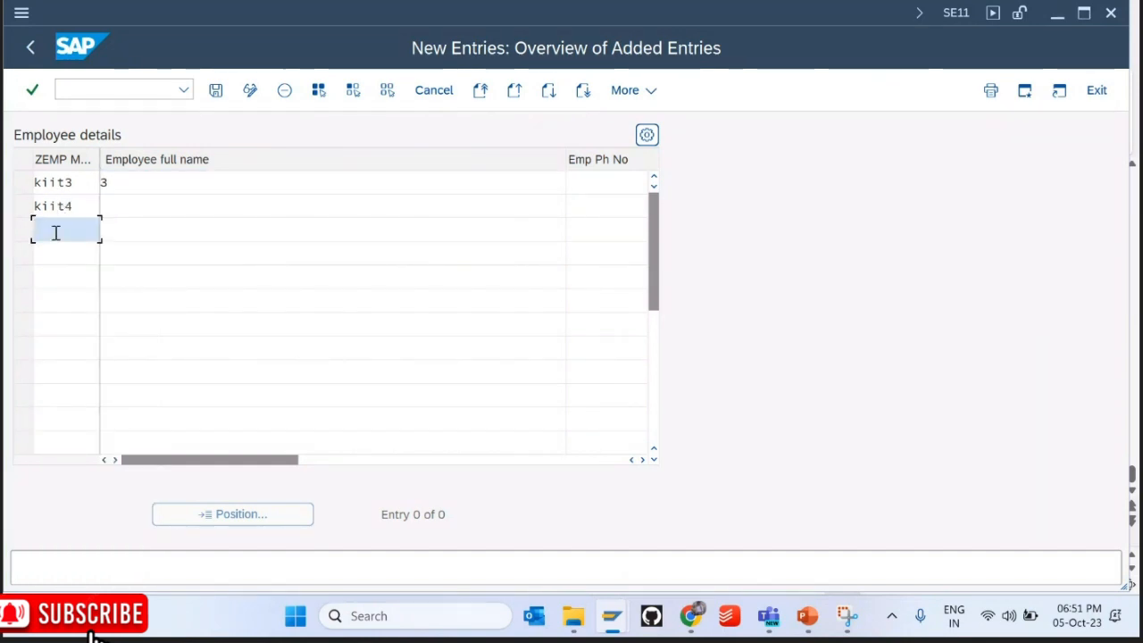
{"action": "type", "text": "kiit"}
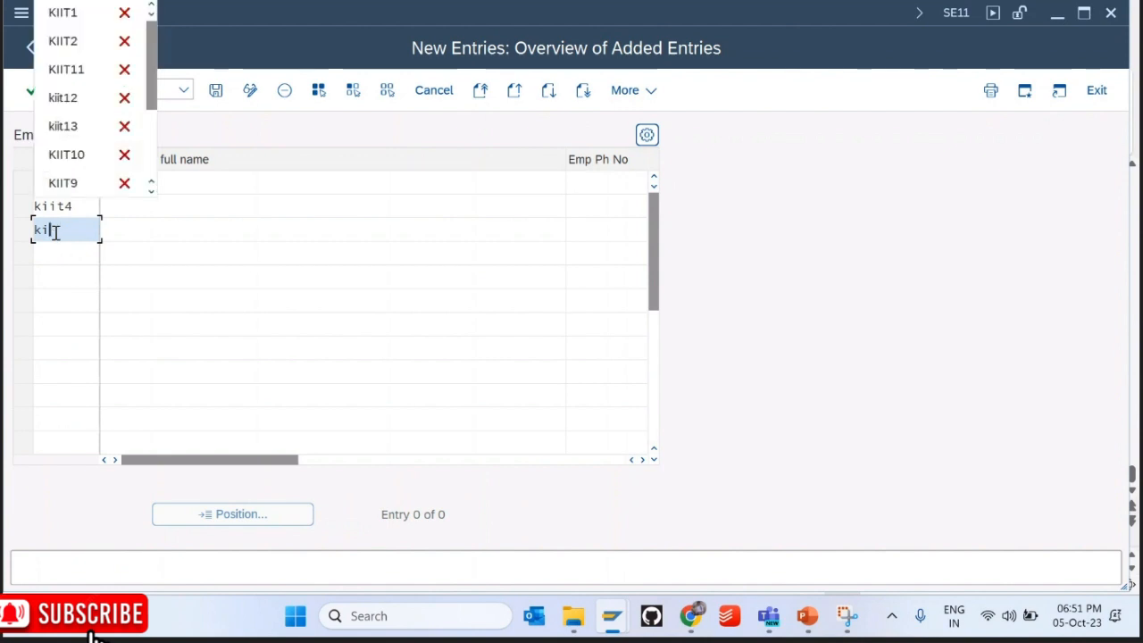
{"action": "type", "text": "99"}
{"action": "left_click", "coordinate": [215, 90]}
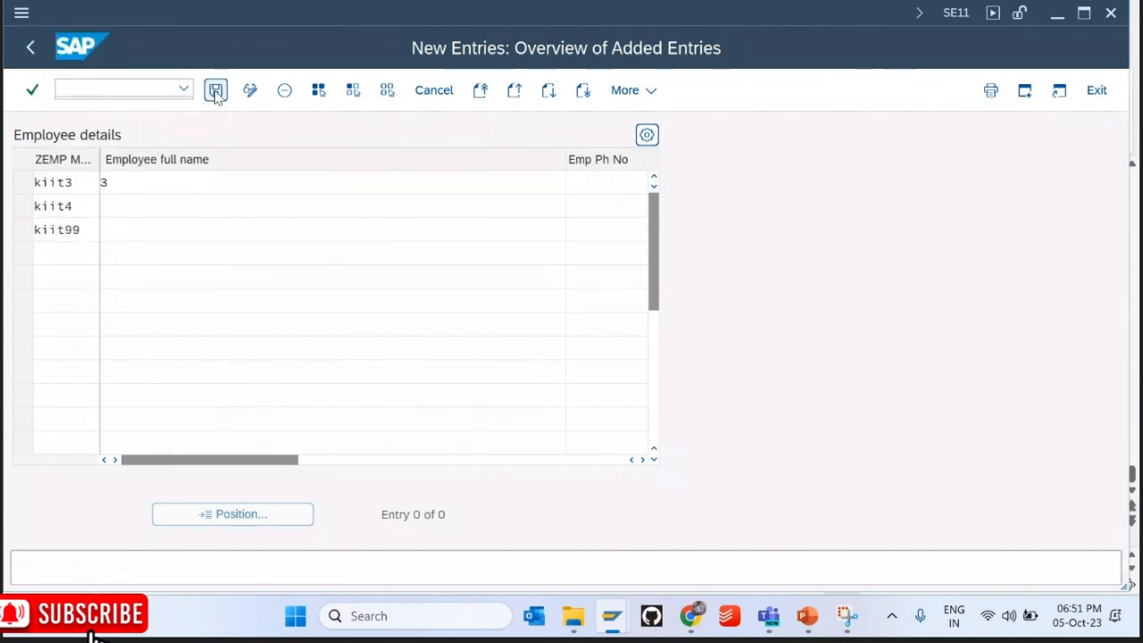
{"action": "key", "text": "F3"}
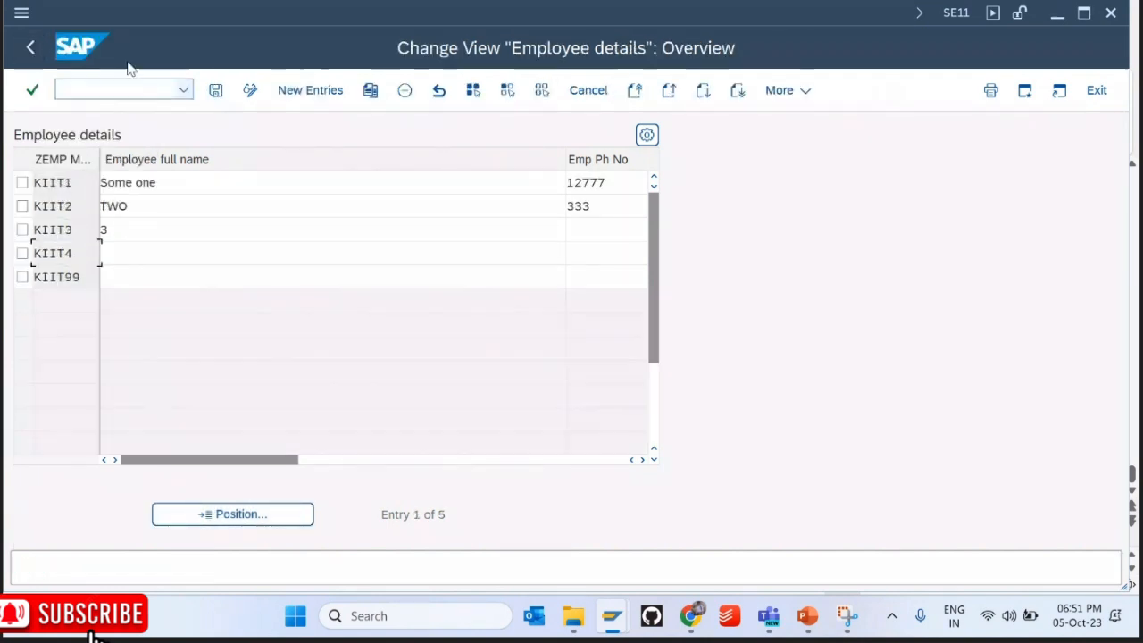
Step: List ZEMP_MST's contents to confirm five entries, then go back to the table definition
{"action": "left_click", "coordinate": [30, 48]}
{"action": "left_click", "coordinate": [559, 92]}
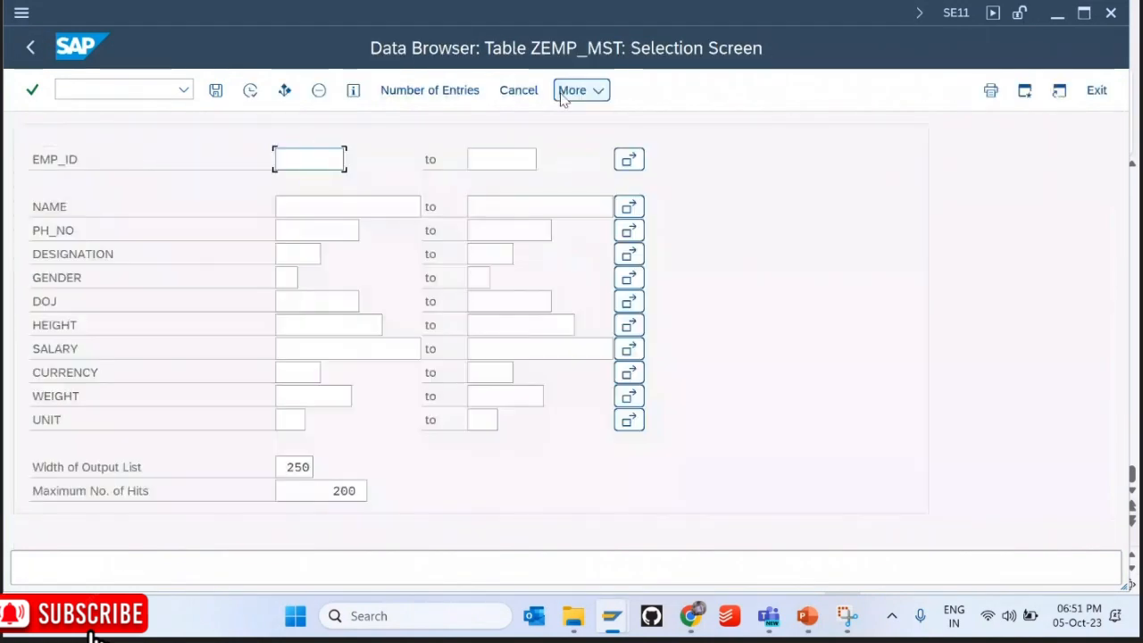
{"action": "key", "text": "F8"}
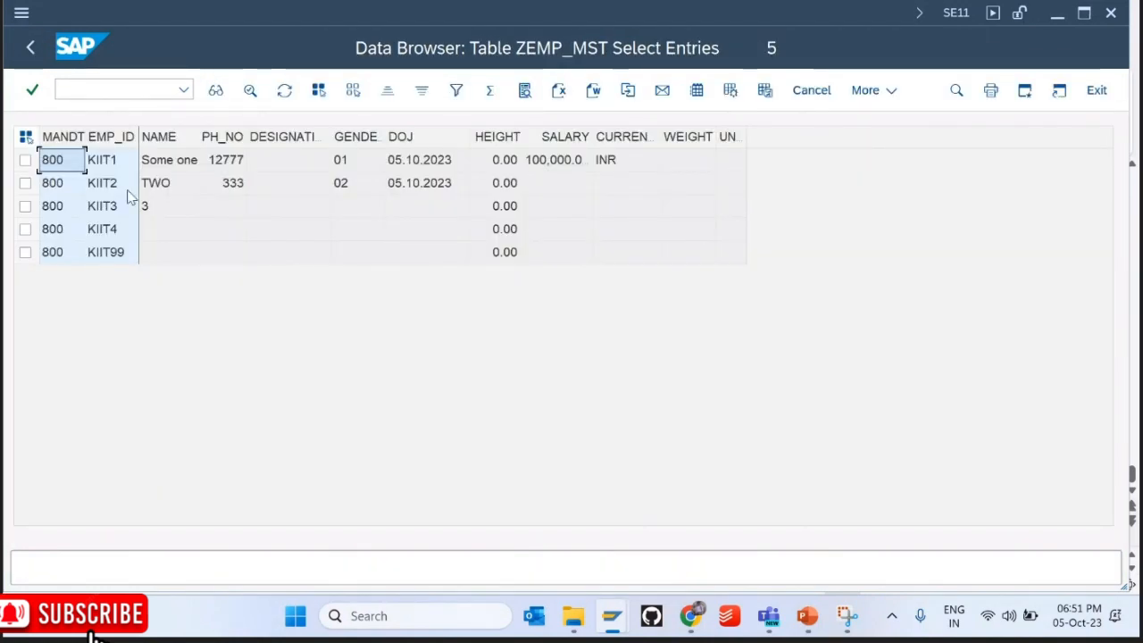
{"action": "key", "text": "F3"}
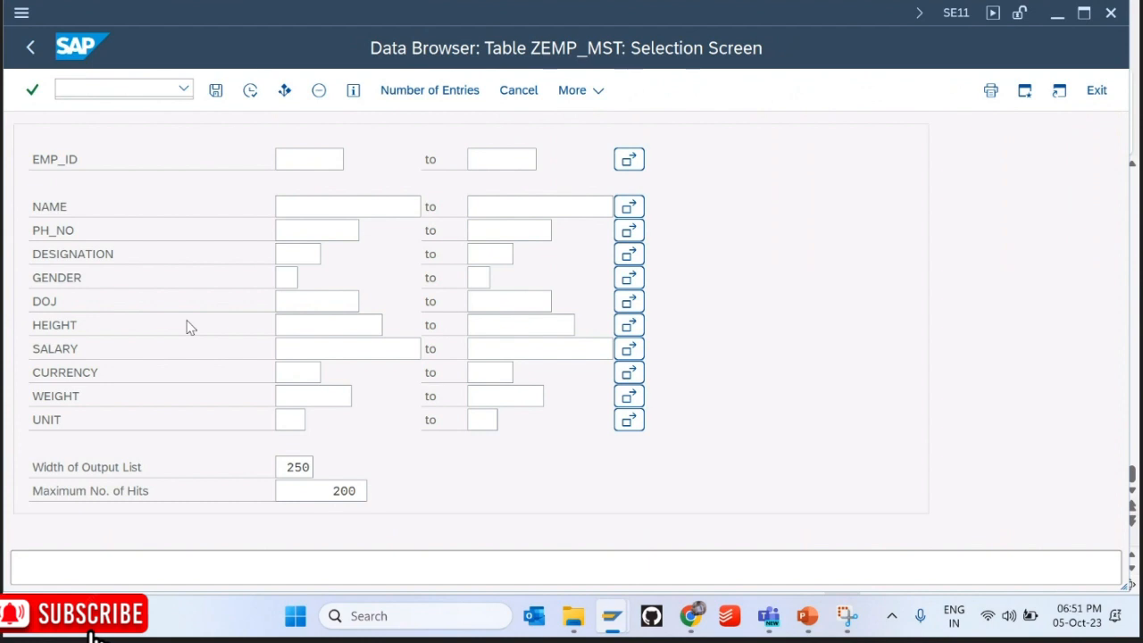
{"action": "key", "text": "F3"}
{"action": "left_click", "coordinate": [801, 90]}
Step: In the Employee details view, change KIIT3's name to 'Some one' and save
{"action": "mouse_move", "coordinate": [820, 377]}
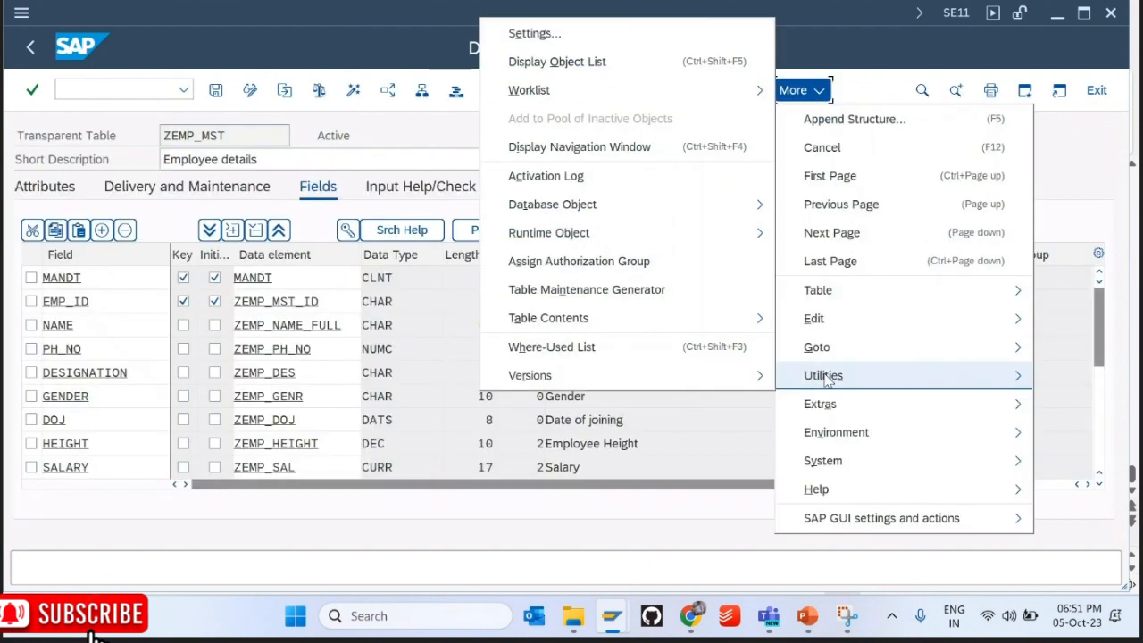
{"action": "mouse_move", "coordinate": [755, 318]}
{"action": "left_click", "coordinate": [808, 348]}
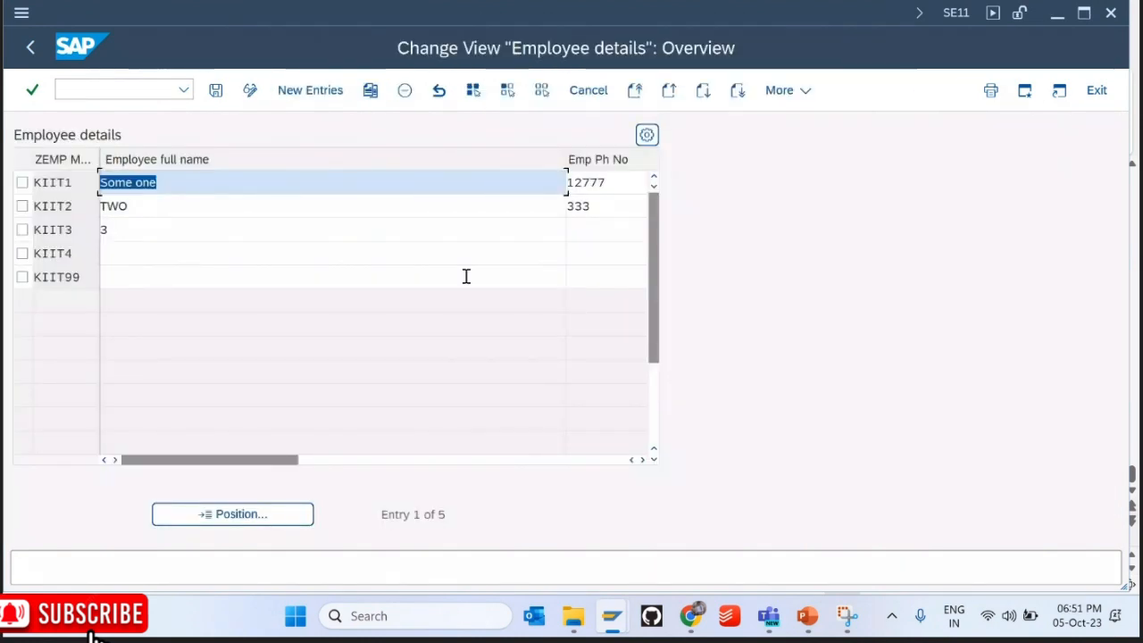
{"action": "left_click", "coordinate": [169, 223]}
{"action": "key", "text": "BackSpace"}
{"action": "type", "text": "So"}
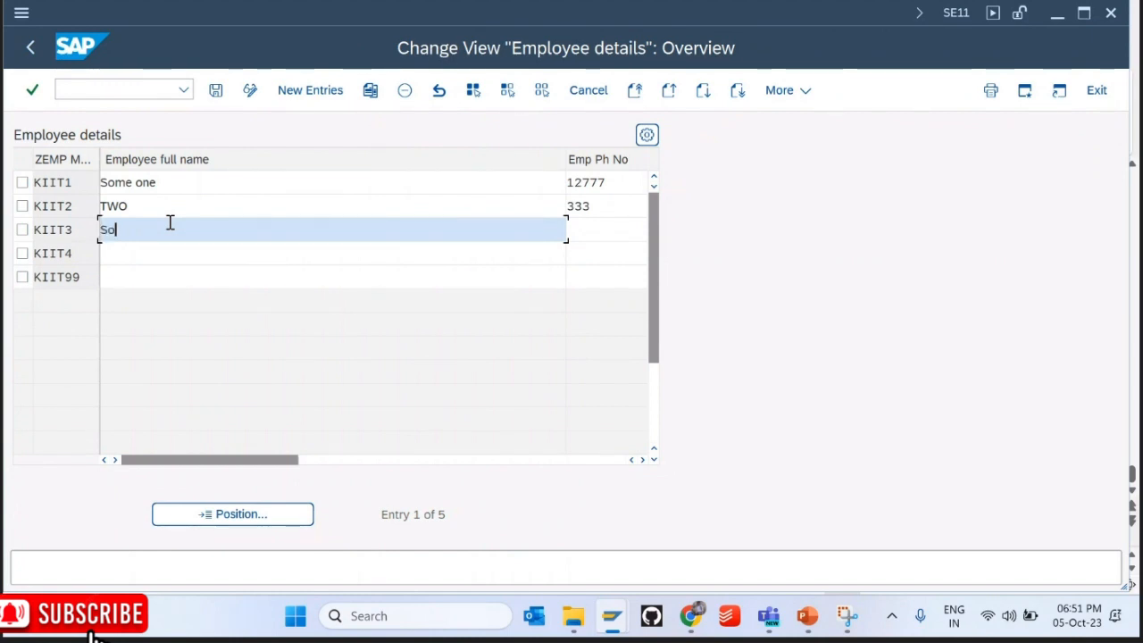
{"action": "type", "text": "me one"}
{"action": "key", "text": "Return"}
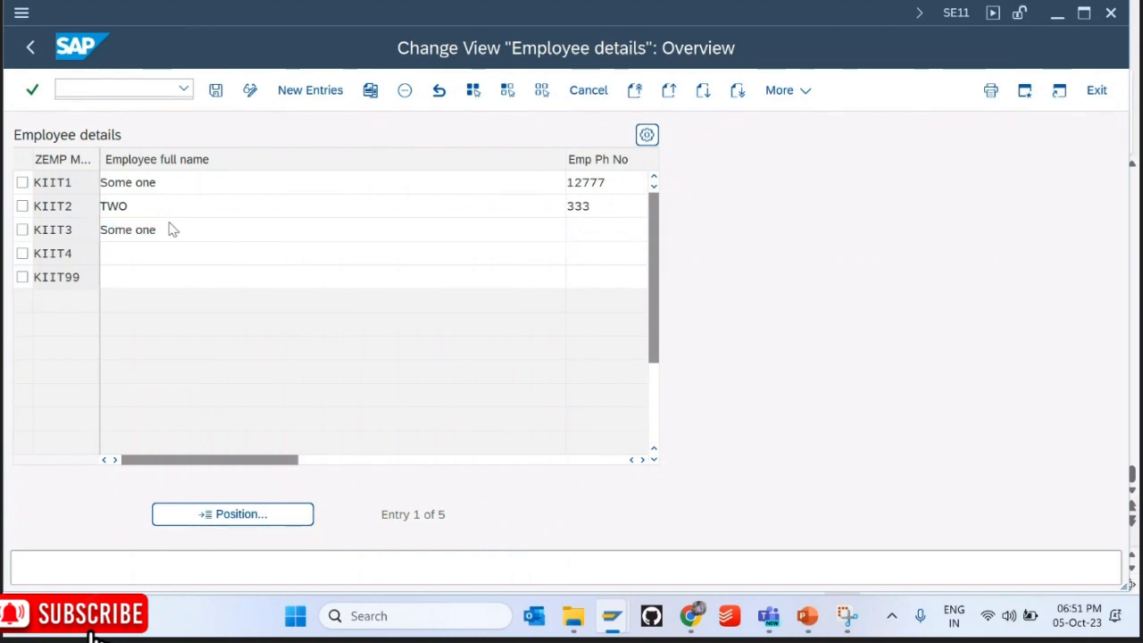
{"action": "key", "text": "ctrl+s"}
Step: Enter 'dsdsds' as KIIT4's name and return to the table definition
{"action": "left_click", "coordinate": [166, 251]}
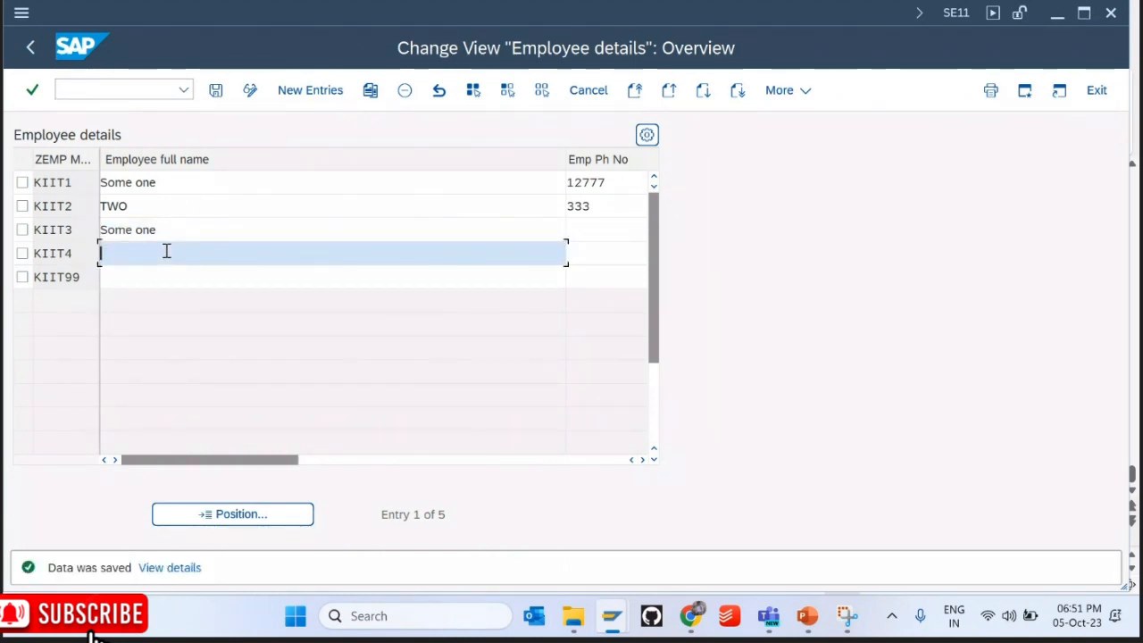
{"action": "type", "text": "dsdsds"}
{"action": "double_click", "coordinate": [166, 251]}
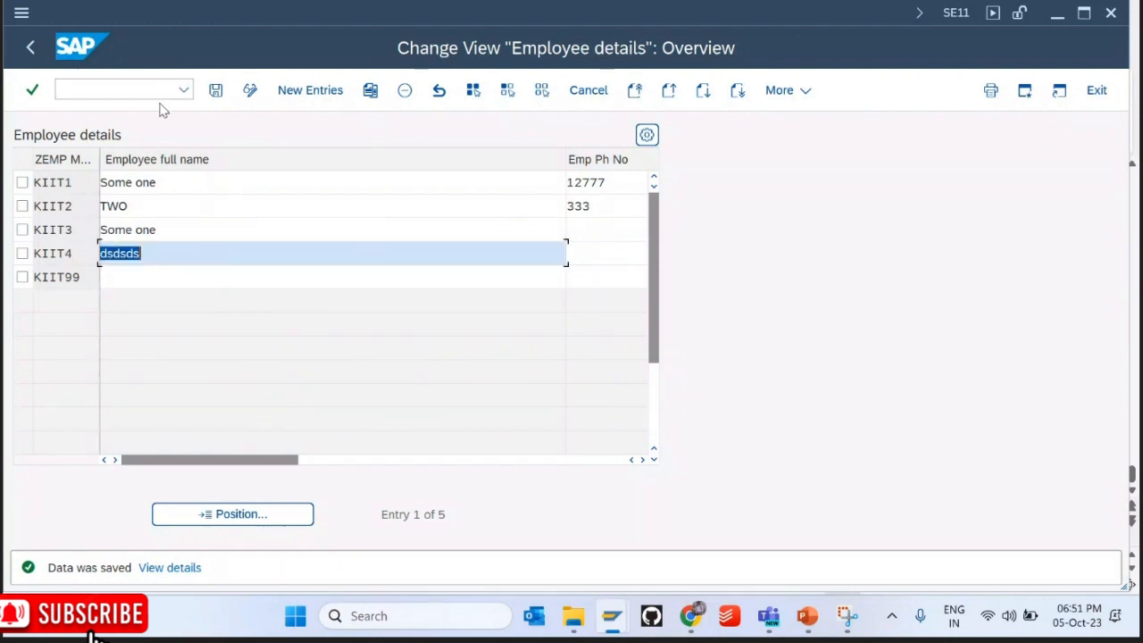
{"action": "left_click", "coordinate": [34, 47]}
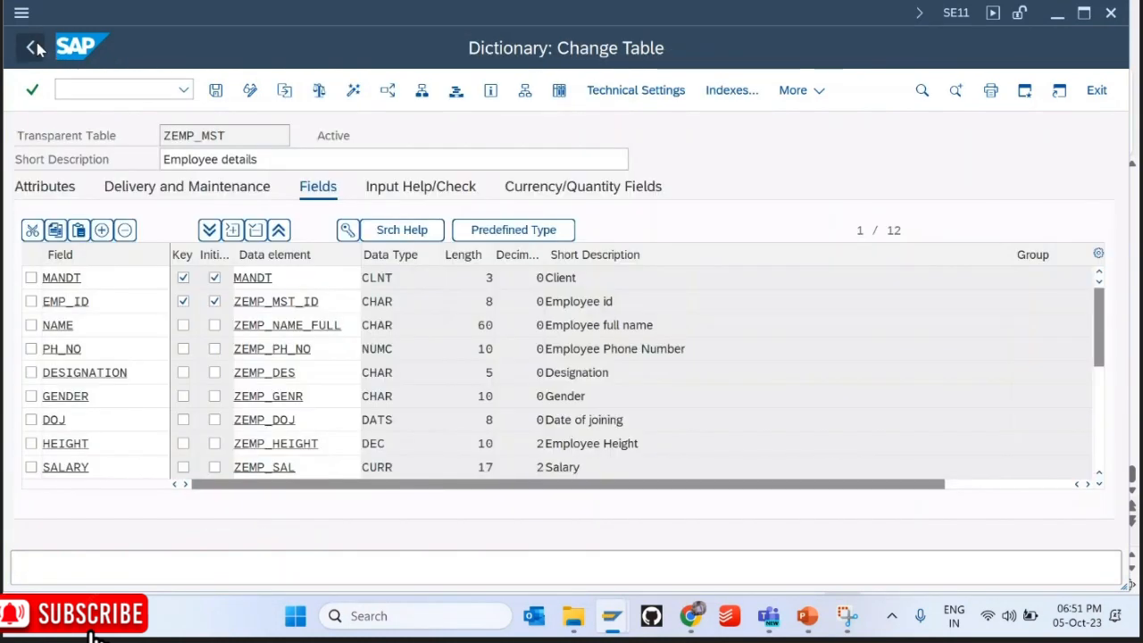
Step: Return to the dictionary start screen and open ZEMP_MST in display mode
{"action": "left_click", "coordinate": [34, 47]}
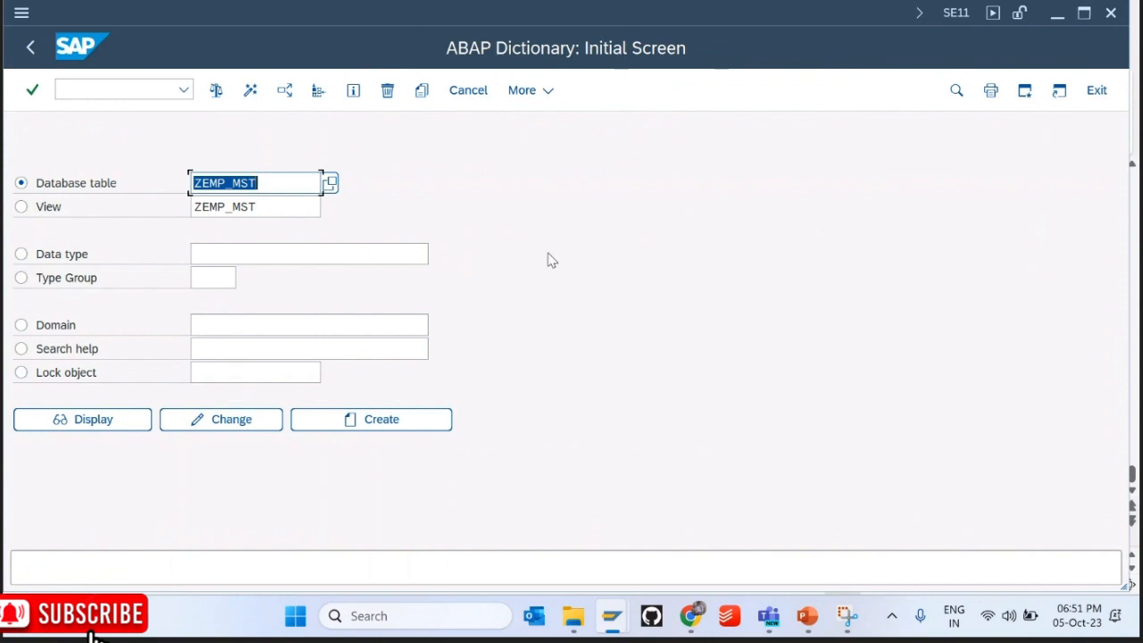
{"action": "left_click", "coordinate": [807, 618]}
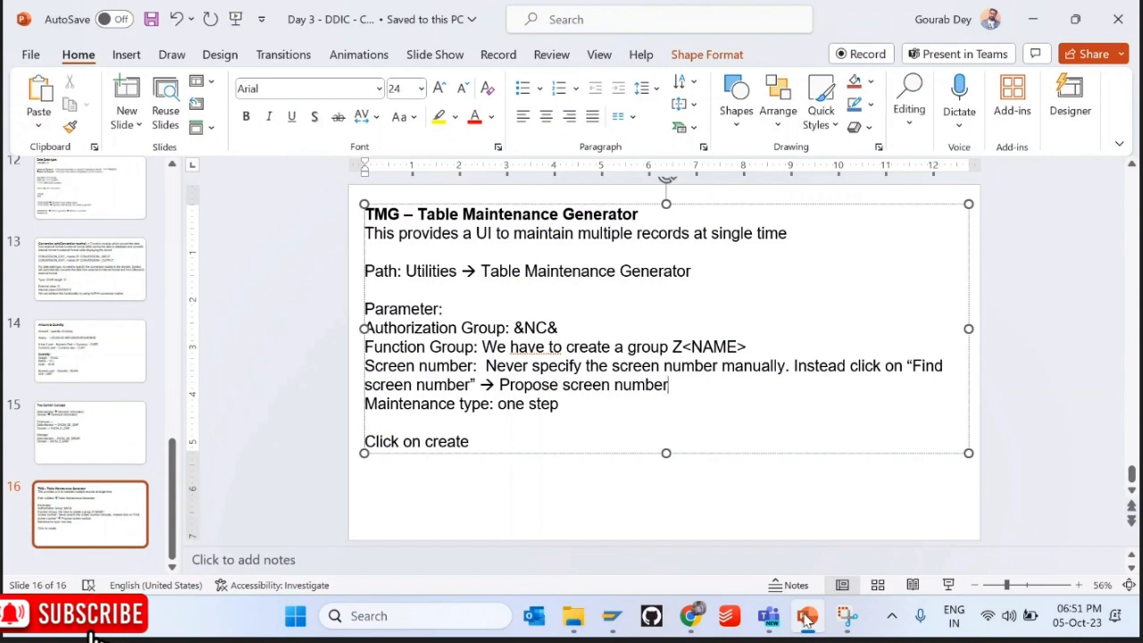
{"action": "left_click", "coordinate": [806, 618]}
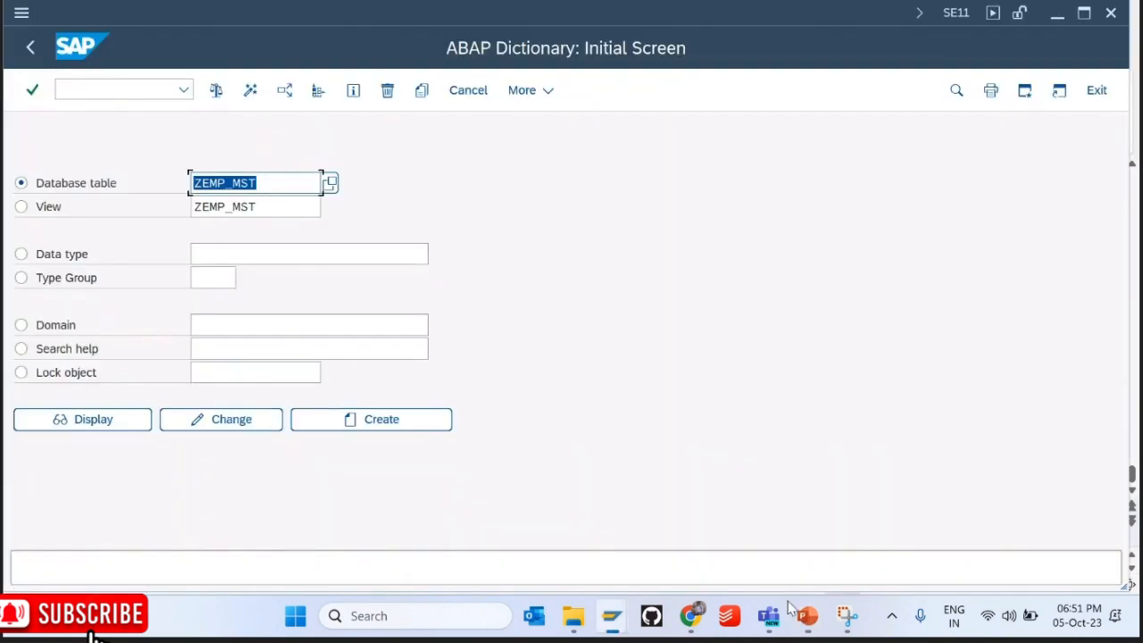
{"action": "left_click", "coordinate": [89, 419]}
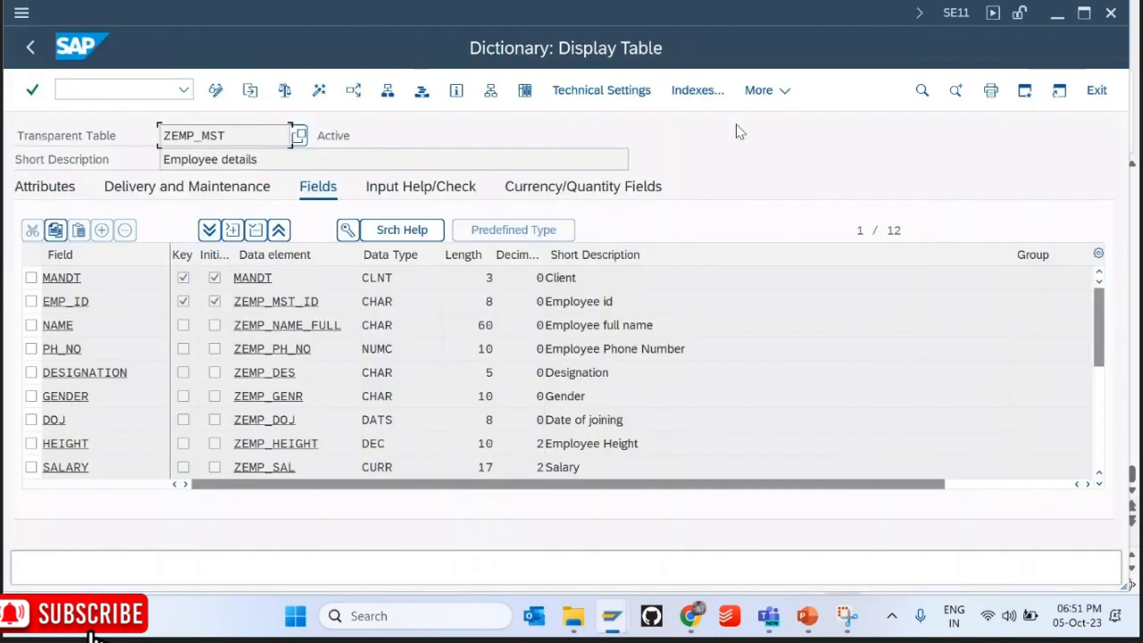
Step: Display ZEMP_MST's contents through the Employee details maintenance view
{"action": "left_click", "coordinate": [763, 89]}
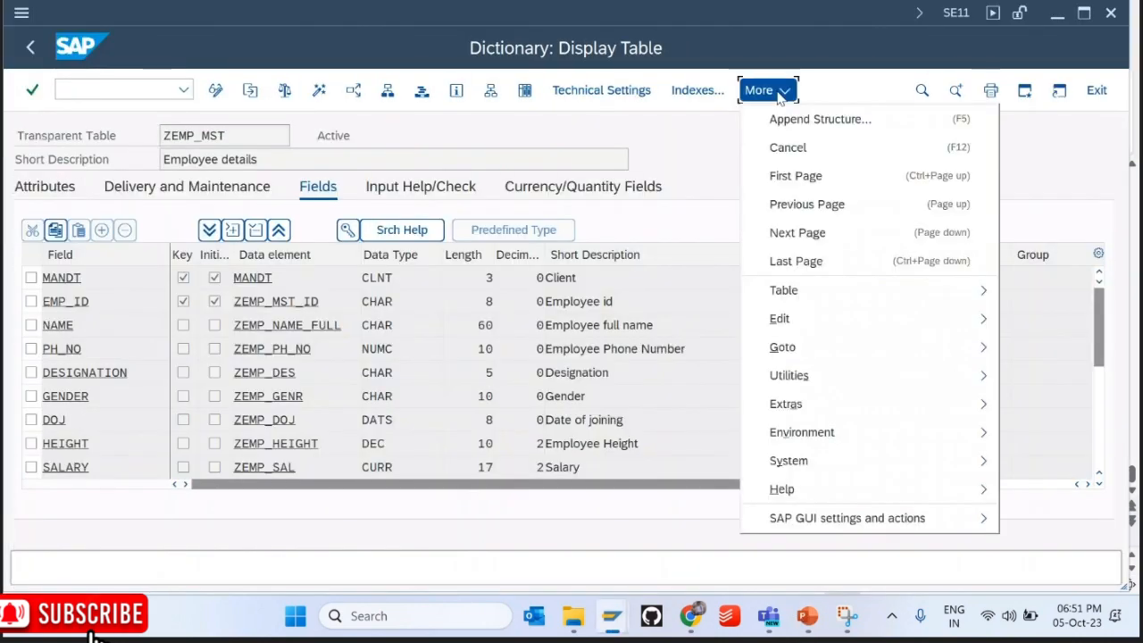
{"action": "mouse_move", "coordinate": [790, 379]}
{"action": "mouse_move", "coordinate": [646, 318]}
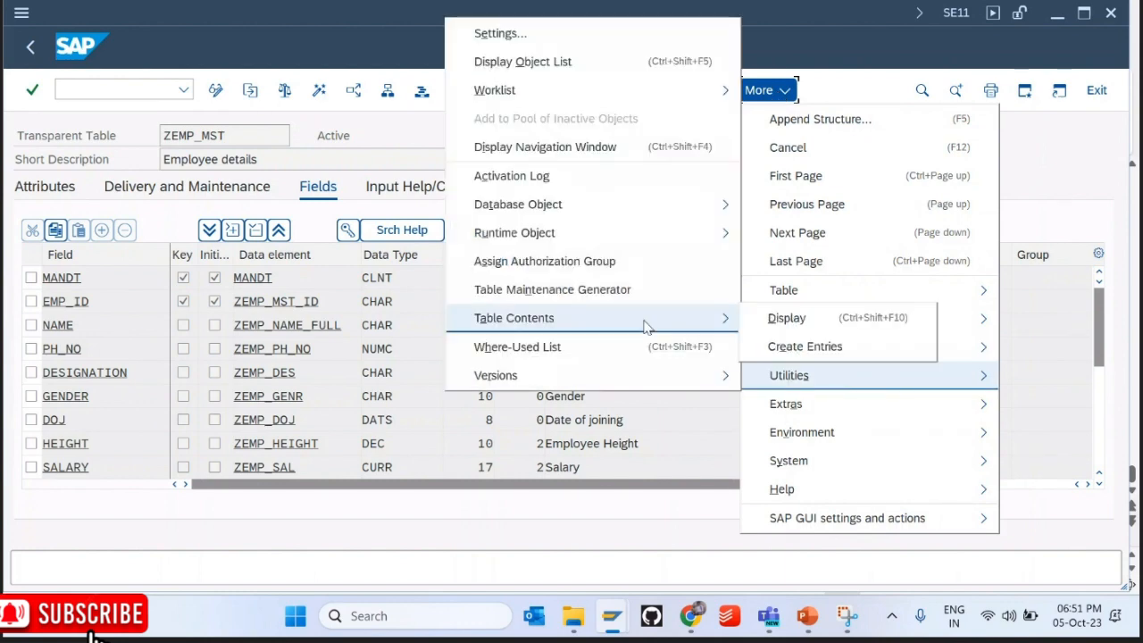
{"action": "left_click", "coordinate": [801, 339]}
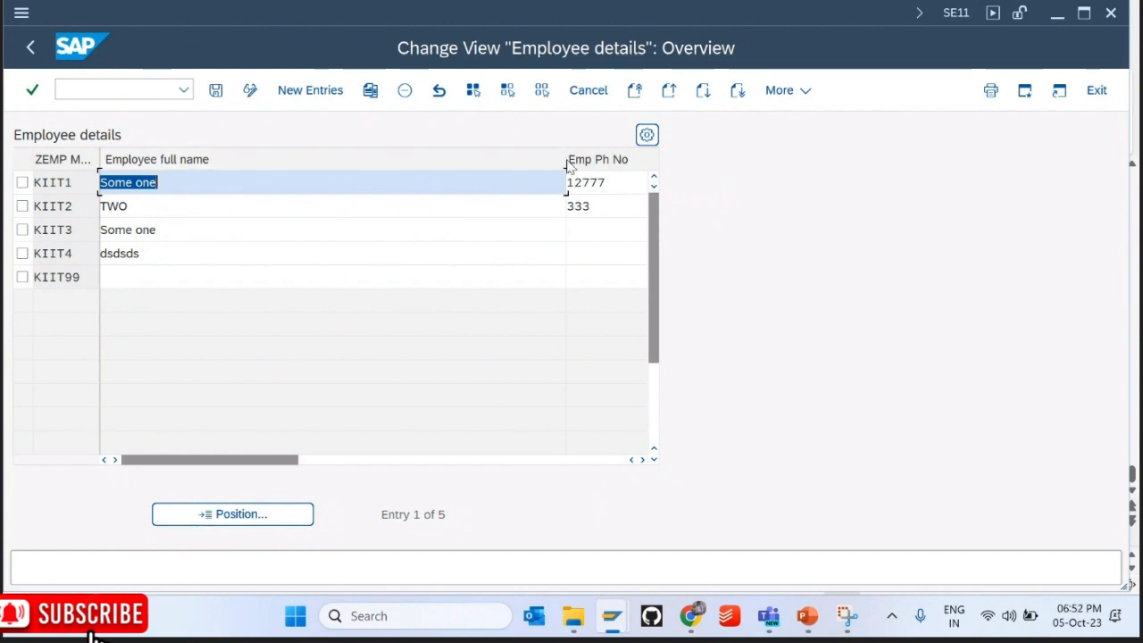
Step: Drag the Employee full name column border leftward to reveal phone, designation and gender
{"action": "left_click_drag", "start_coordinate": [566, 167], "coordinate": [276, 170]}
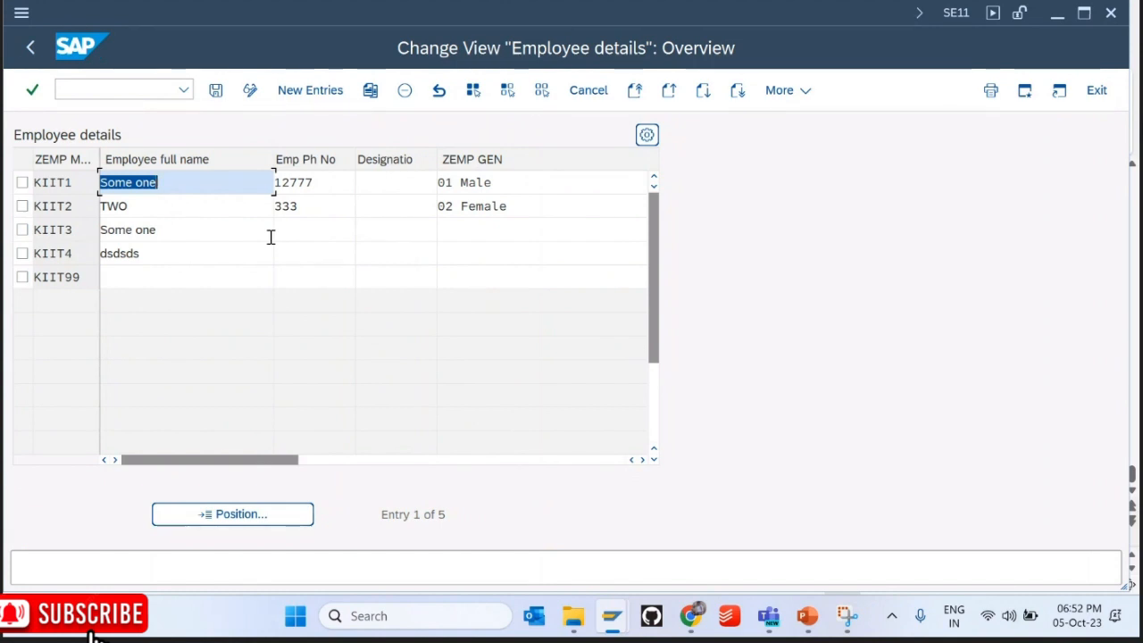
Step: Briefly reopen ZEMP_MST's entries for maintenance, then return to the table definition
{"action": "left_click", "coordinate": [31, 48]}
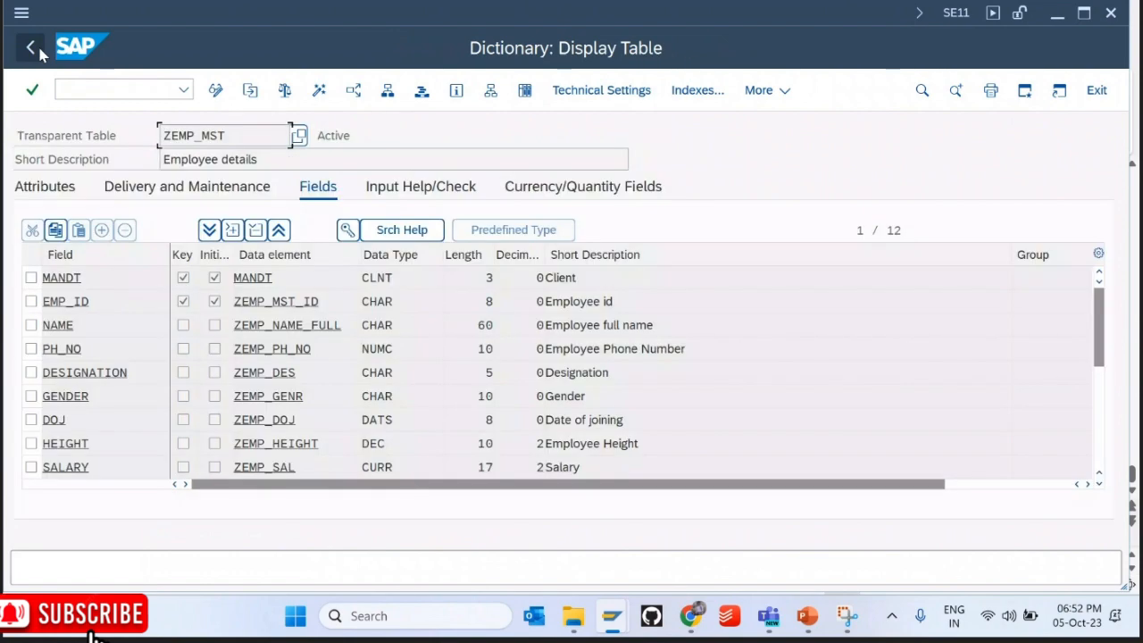
{"action": "left_click", "coordinate": [757, 90]}
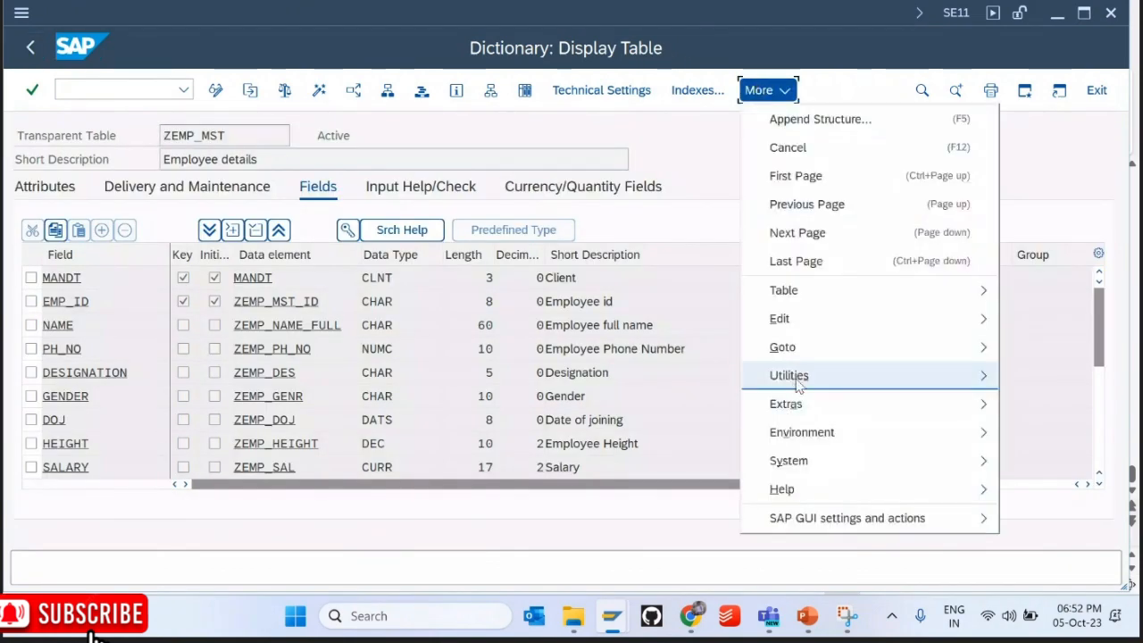
{"action": "mouse_move", "coordinate": [796, 375]}
{"action": "mouse_move", "coordinate": [705, 318]}
{"action": "left_click", "coordinate": [794, 342]}
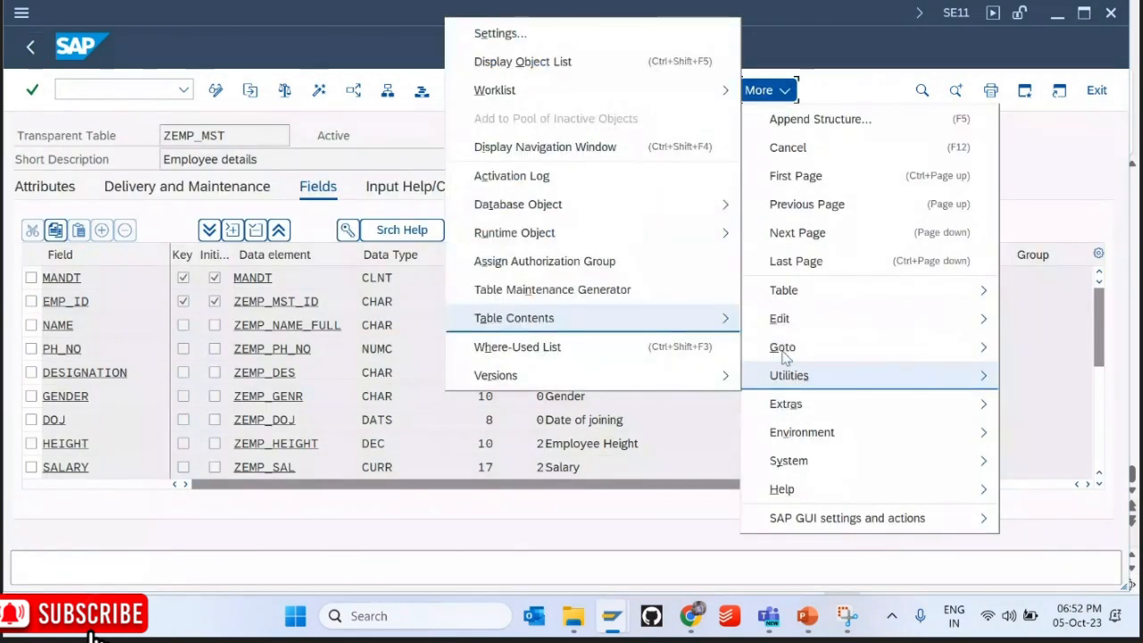
{"action": "left_click", "coordinate": [30, 46]}
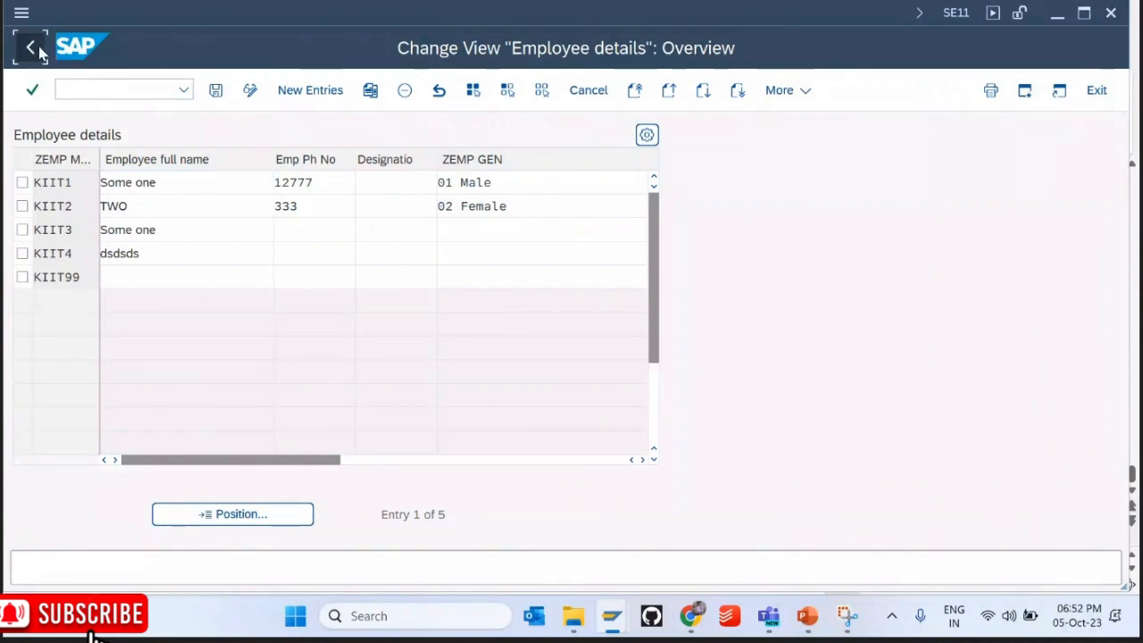
Step: Open ZEMP_MST's Table Maintenance Generator and highlight function group ZKIIT01
{"action": "left_click", "coordinate": [759, 91]}
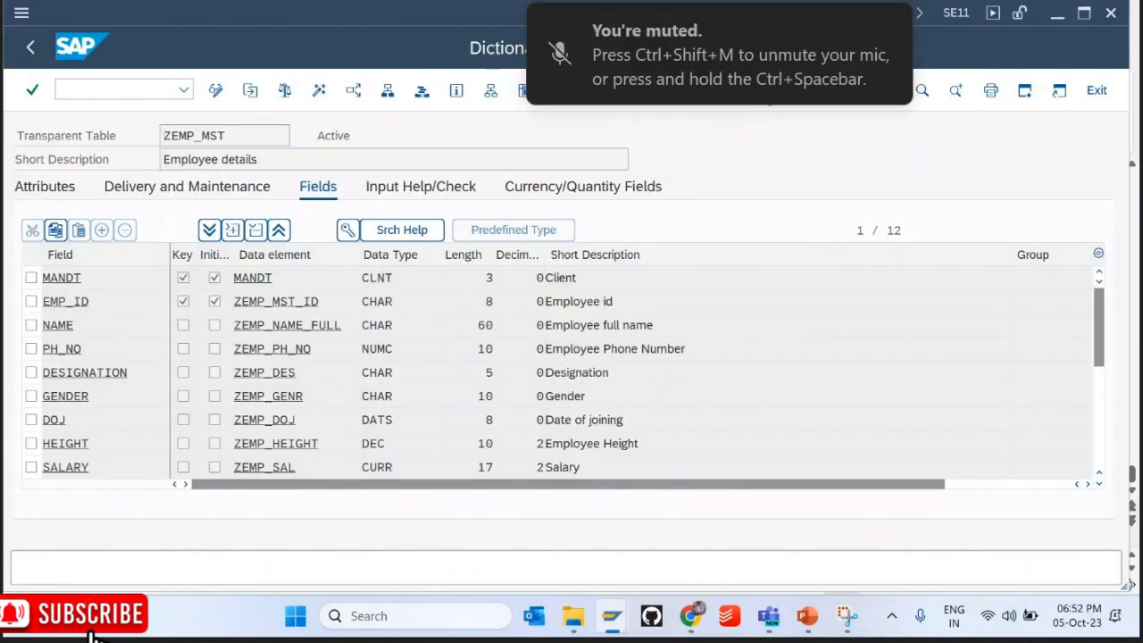
{"action": "mouse_move", "coordinate": [796, 378]}
{"action": "left_click", "coordinate": [639, 298]}
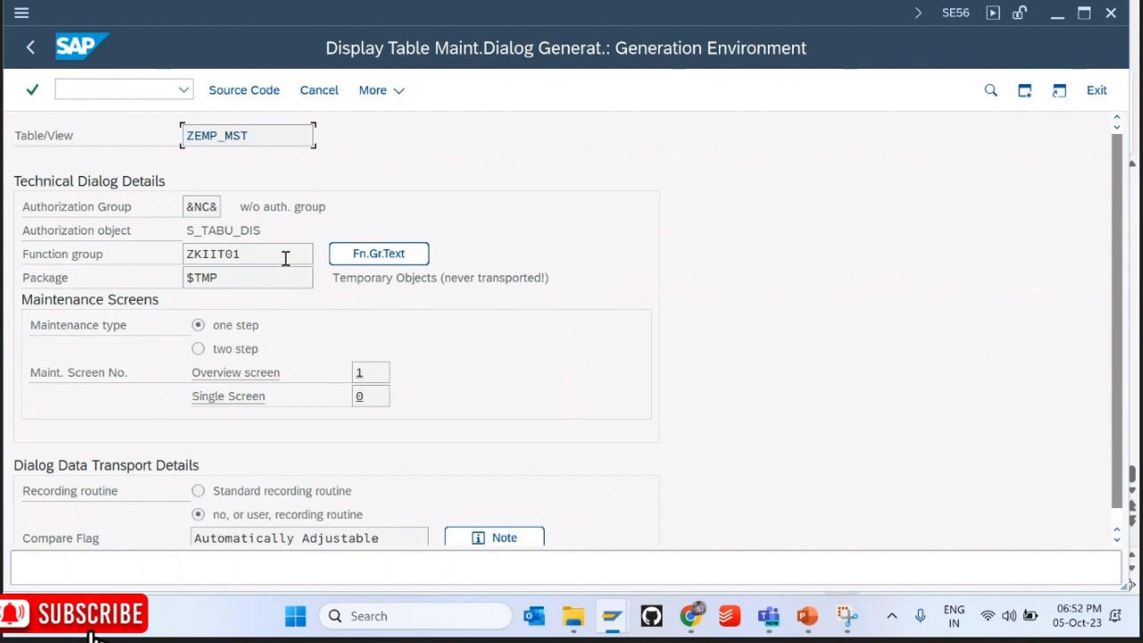
{"action": "left_click", "coordinate": [107, 262]}
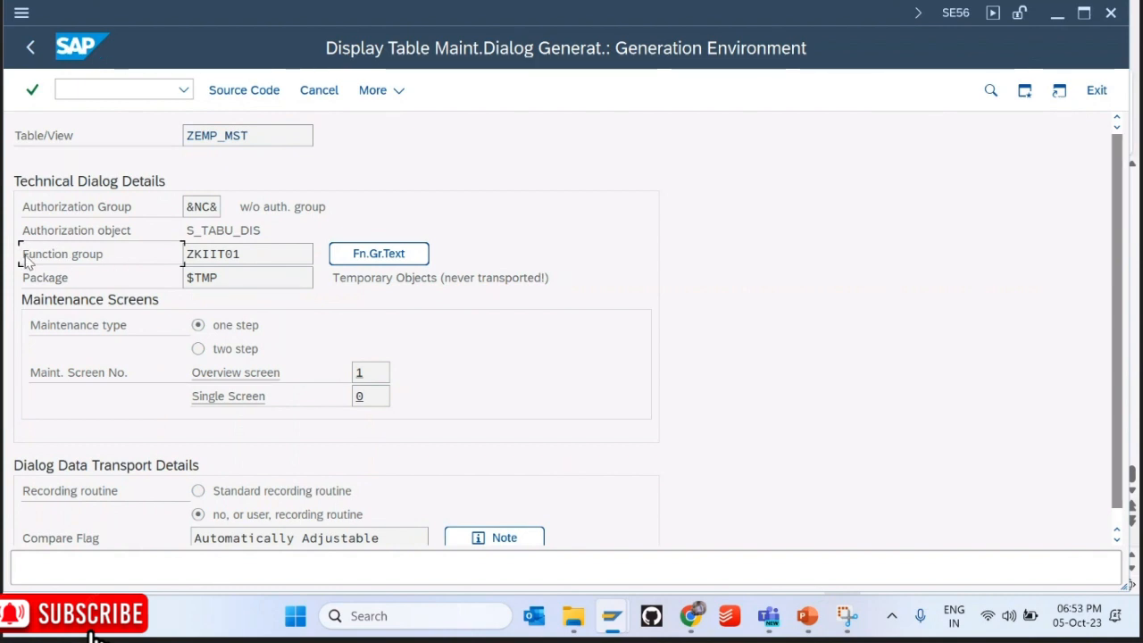
{"action": "left_click", "coordinate": [247, 253]}
{"action": "double_click", "coordinate": [248, 254]}
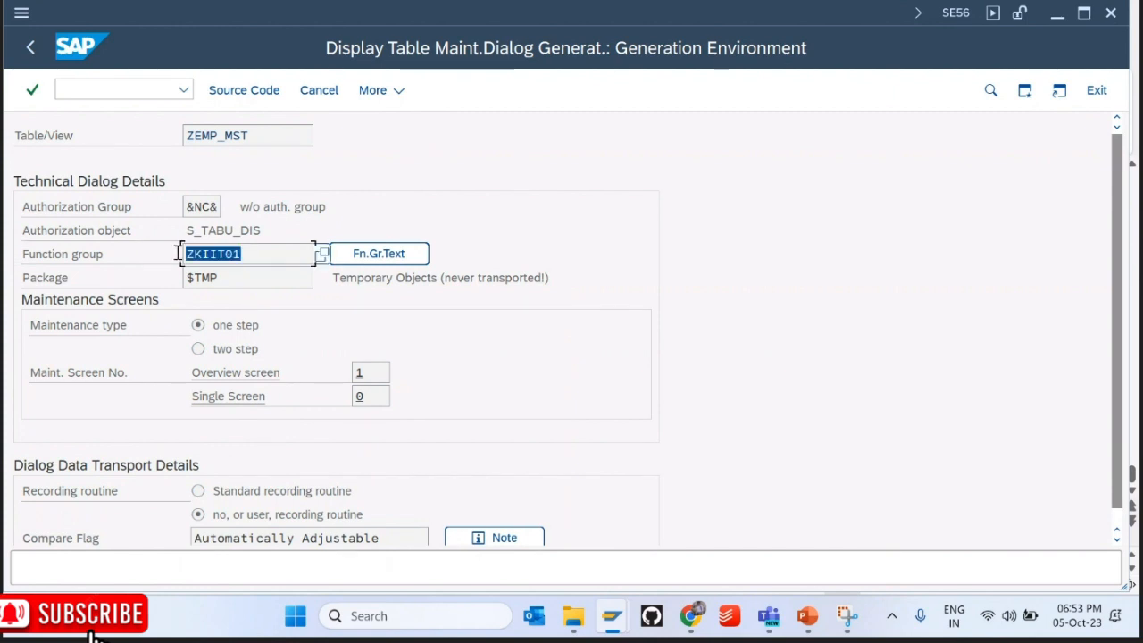
{"action": "left_click", "coordinate": [264, 256]}
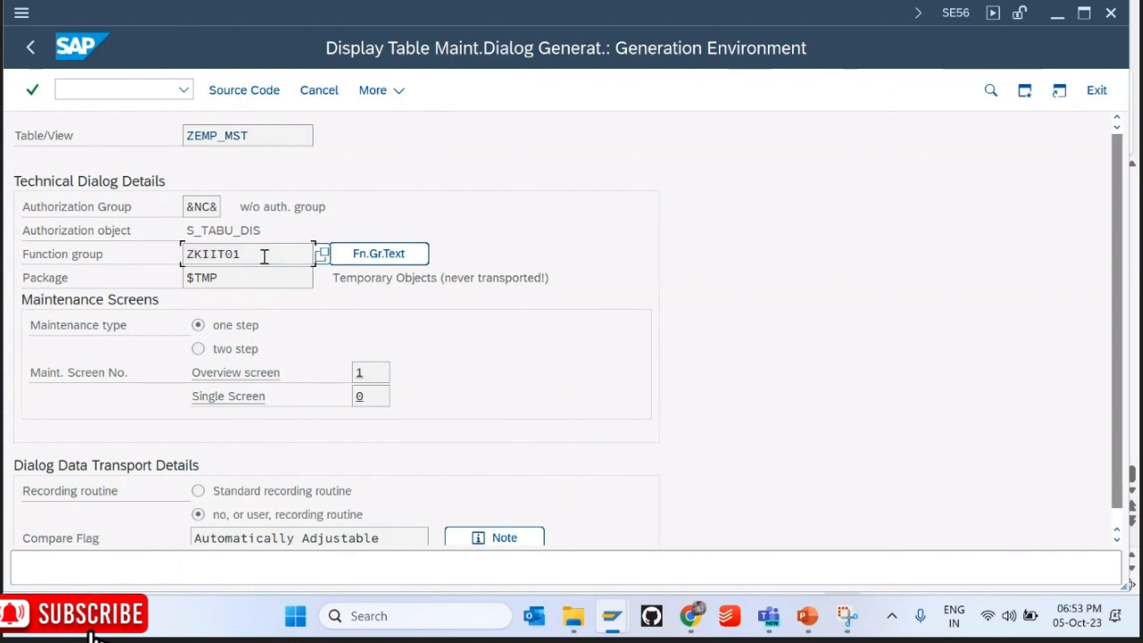
{"action": "left_click_drag", "start_coordinate": [263, 255], "coordinate": [184, 257]}
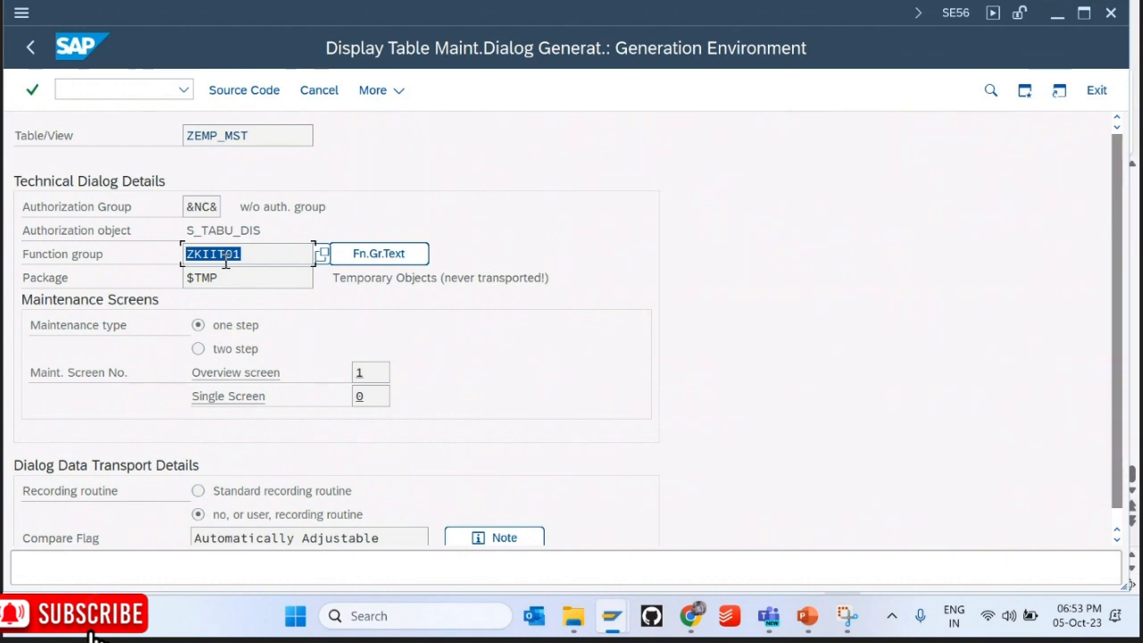
Step: Select overview screen number 1 and open its generated screen flow logic
{"action": "double_click", "coordinate": [356, 373]}
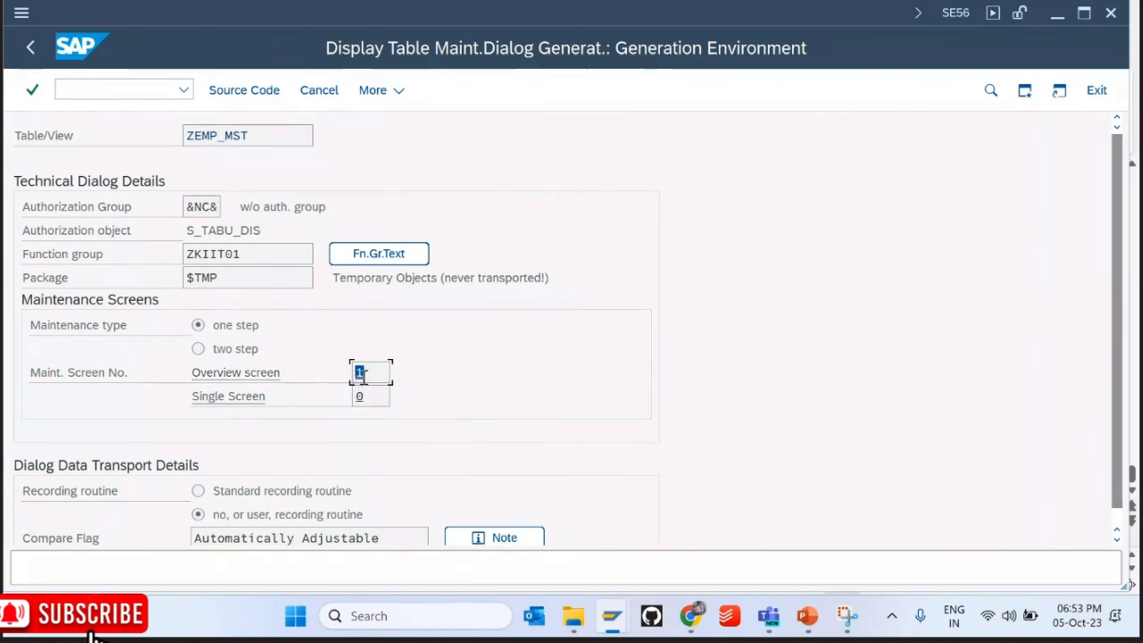
{"action": "left_click", "coordinate": [362, 376]}
{"action": "double_click", "coordinate": [363, 376]}
{"action": "left_click", "coordinate": [364, 376]}
{"action": "double_click", "coordinate": [362, 376]}
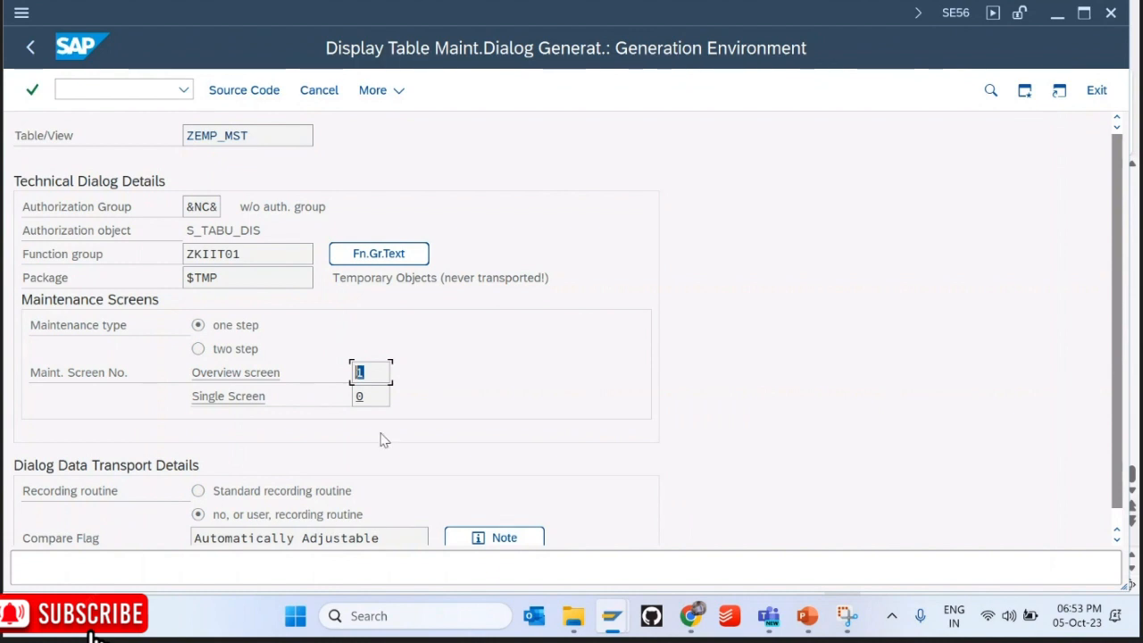
{"action": "double_click", "coordinate": [371, 378]}
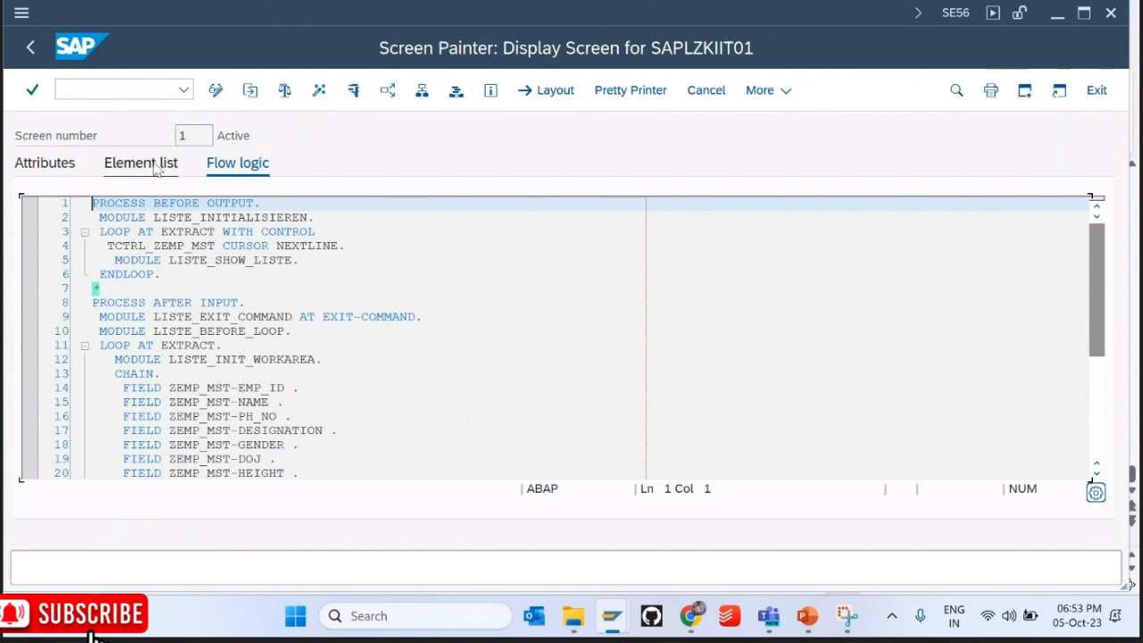
Step: Review overview screen 1's element list, attributes and Screen Painter grid, then return to the generator
{"action": "left_click", "coordinate": [155, 166]}
{"action": "left_click", "coordinate": [71, 160]}
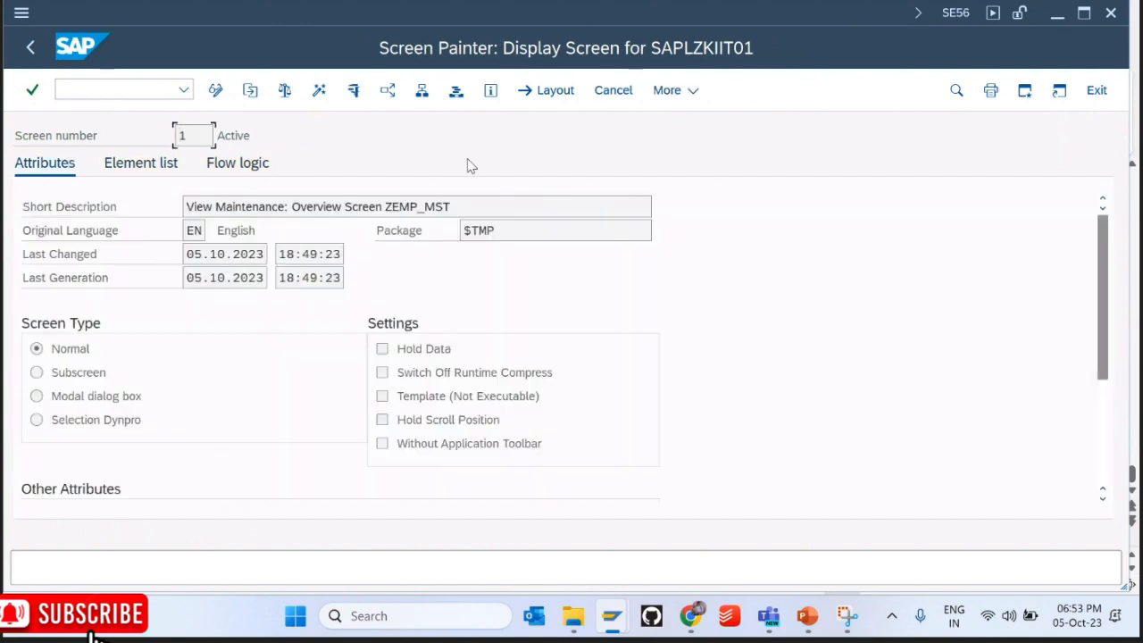
{"action": "left_click", "coordinate": [562, 93]}
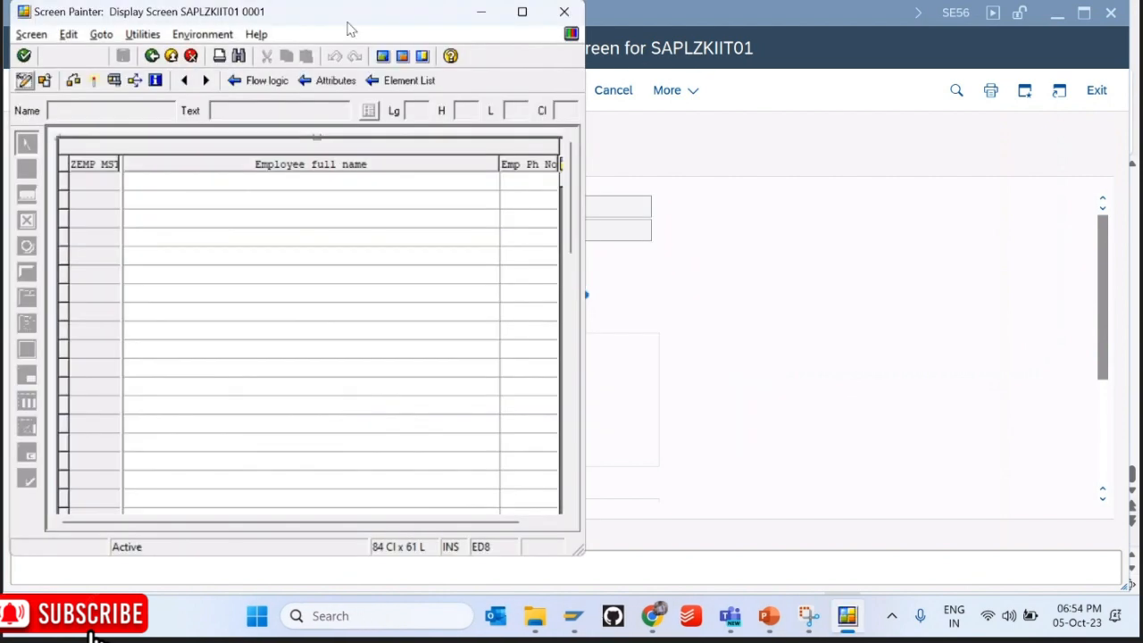
{"action": "double_click", "coordinate": [349, 27]}
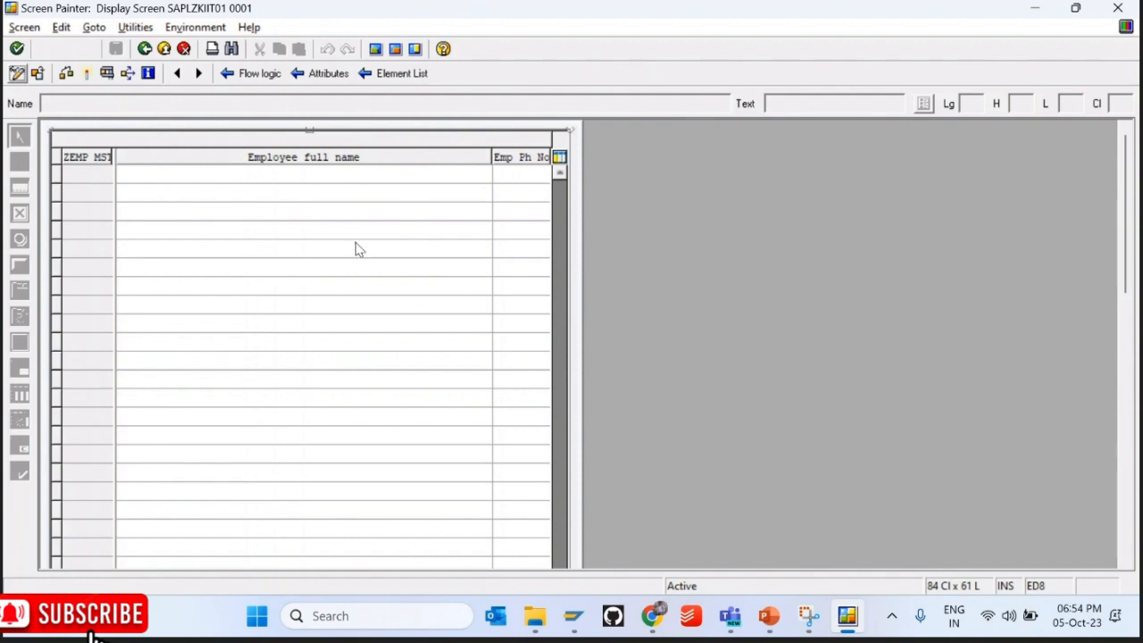
{"action": "left_click", "coordinate": [215, 183]}
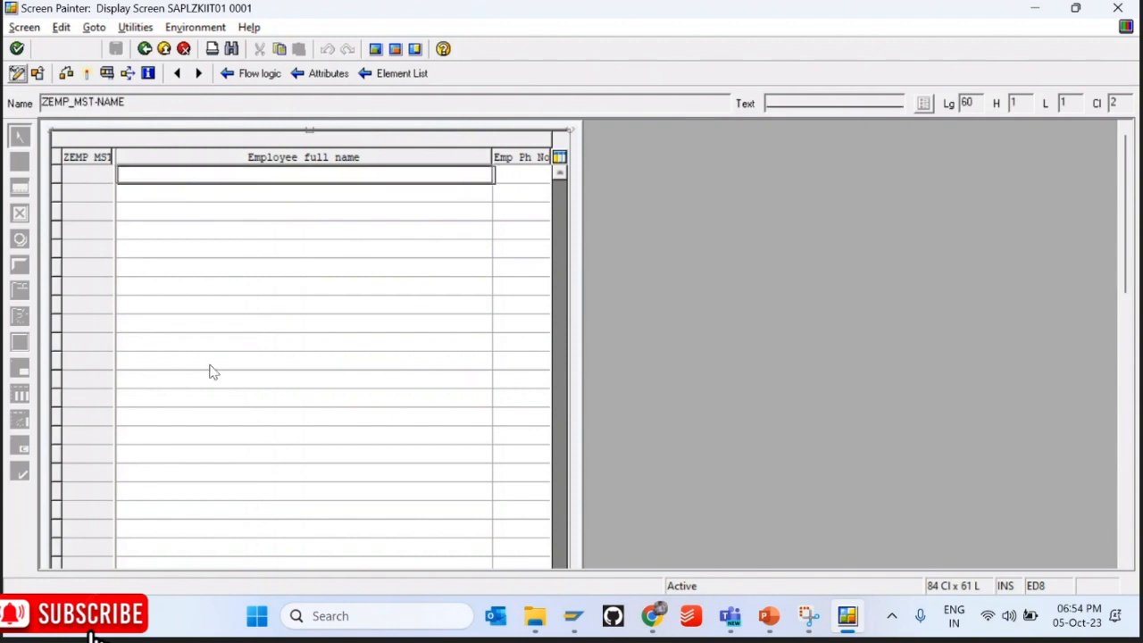
{"action": "left_click", "coordinate": [144, 48]}
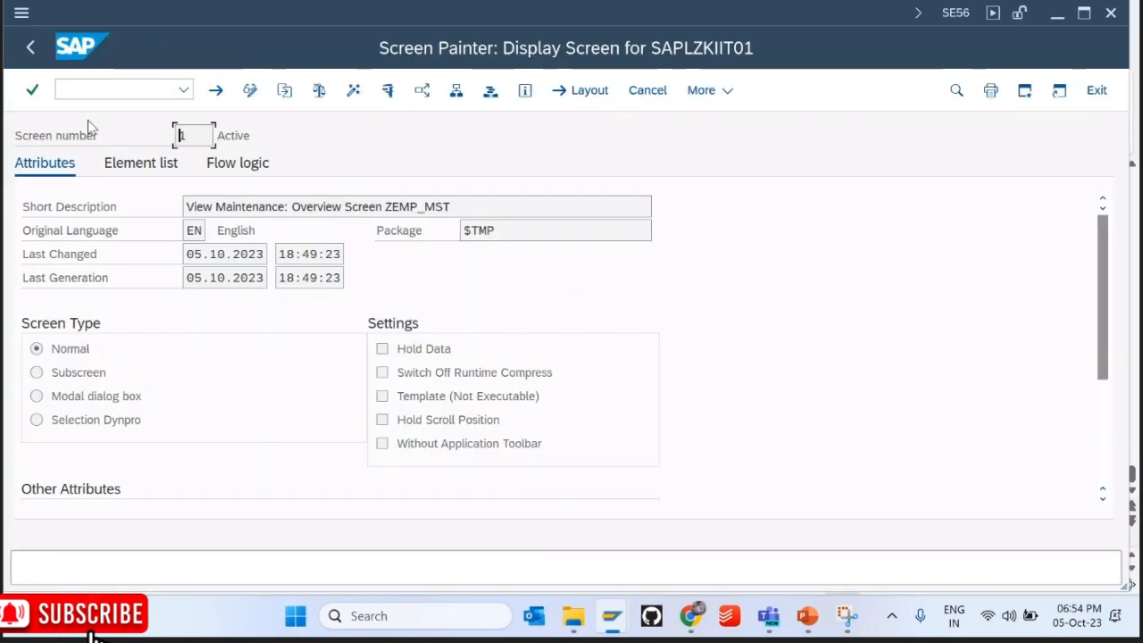
{"action": "left_click", "coordinate": [32, 49]}
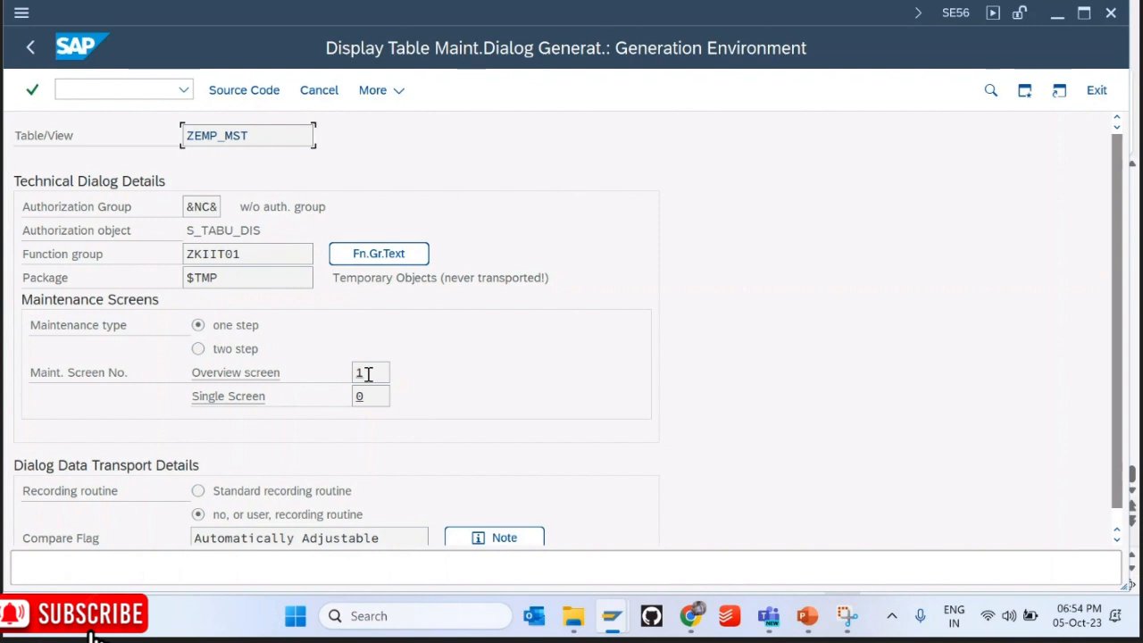
Step: Highlight overview screen 1 and function group ZKIIT01, briefly checking the TMG notes slide
{"action": "left_click", "coordinate": [371, 374]}
{"action": "left_click_drag", "start_coordinate": [370, 374], "coordinate": [339, 369]}
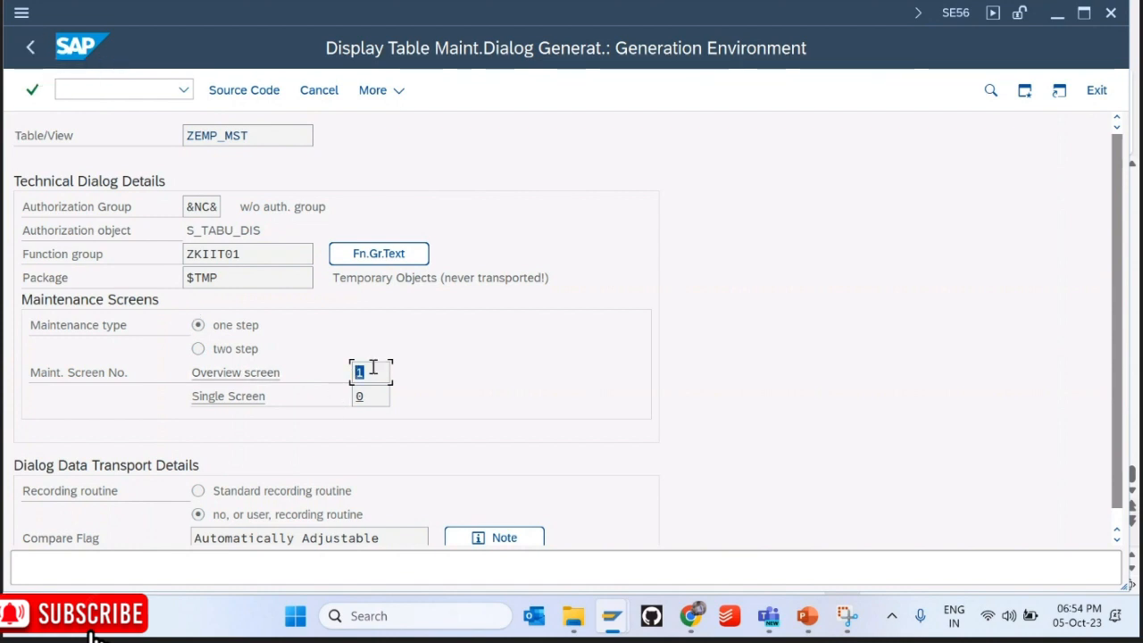
{"action": "left_click", "coordinate": [823, 625]}
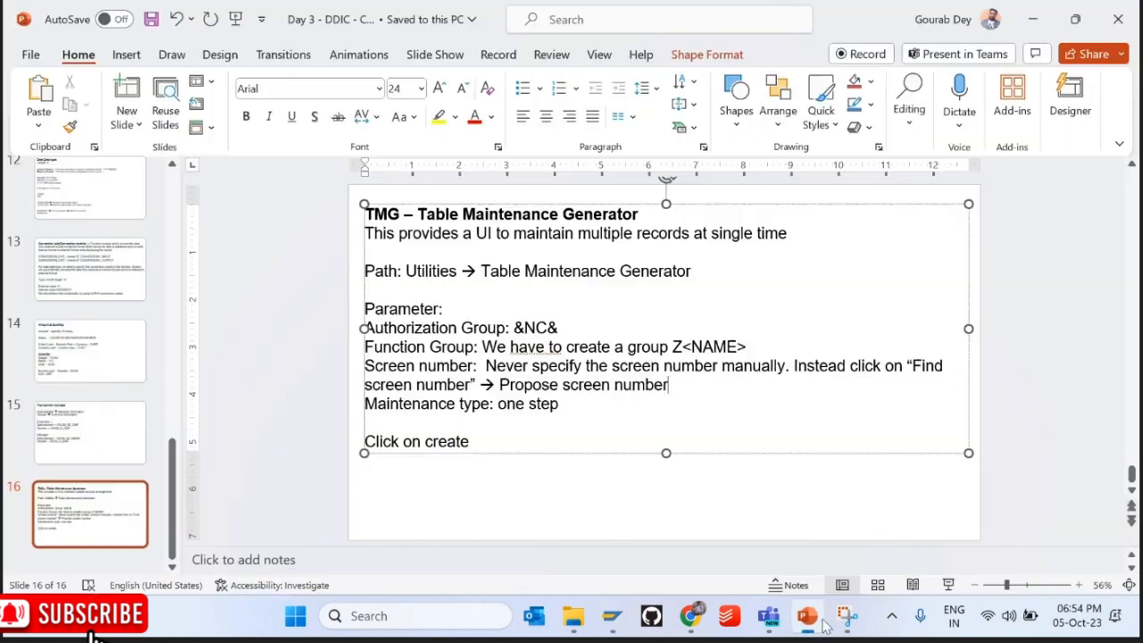
{"action": "left_click", "coordinate": [823, 625]}
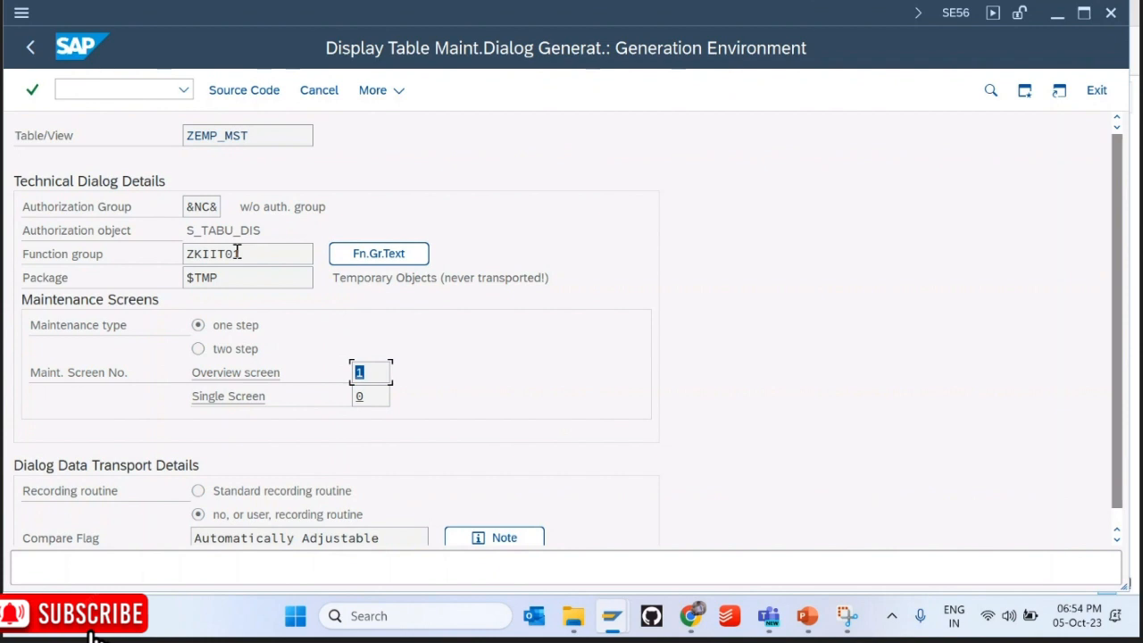
{"action": "left_click_drag", "start_coordinate": [237, 254], "coordinate": [165, 253]}
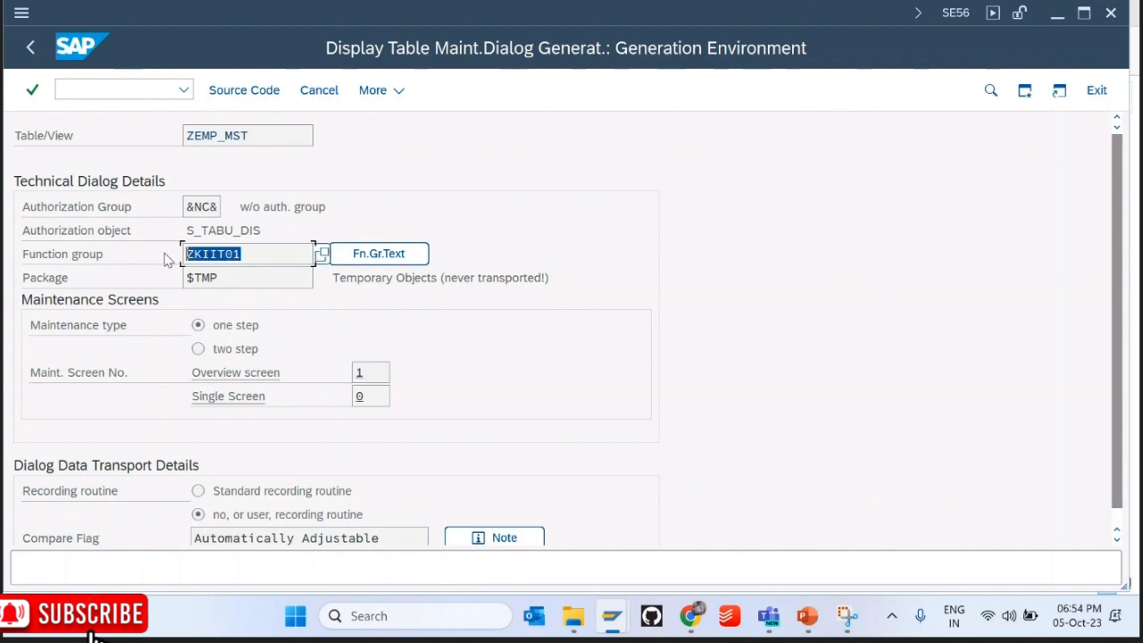
{"action": "left_click", "coordinate": [374, 376]}
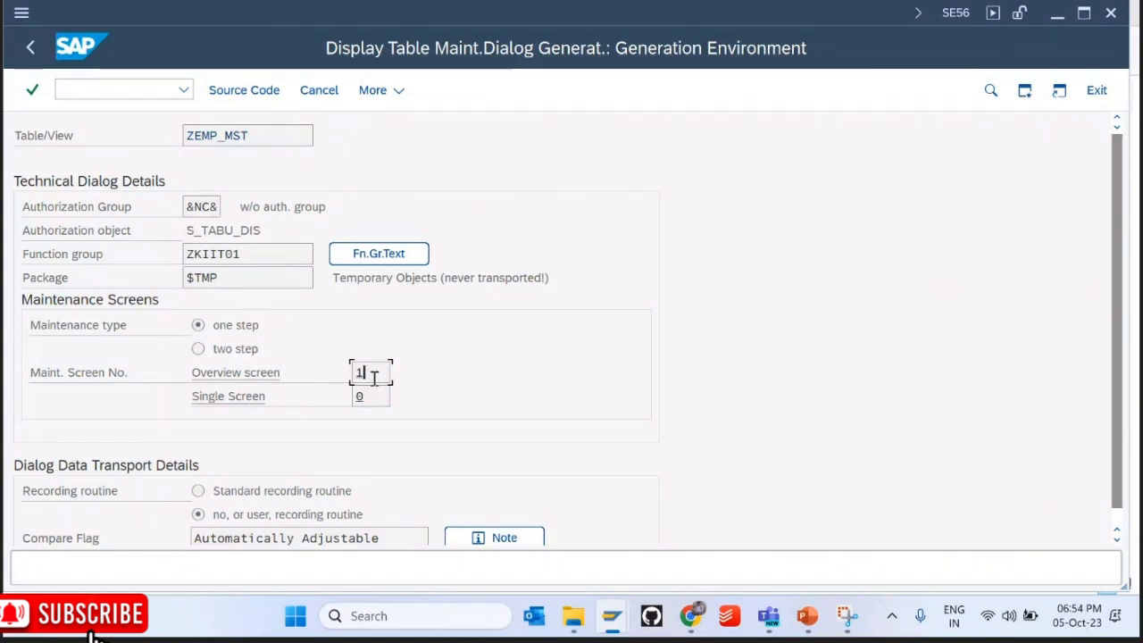
{"action": "left_click_drag", "start_coordinate": [372, 376], "coordinate": [354, 377]}
Step: Point out ZKIIT01 and screen 1 again, return to ZEMP_MST's definition, and show the TMG slide
{"action": "double_click", "coordinate": [240, 257]}
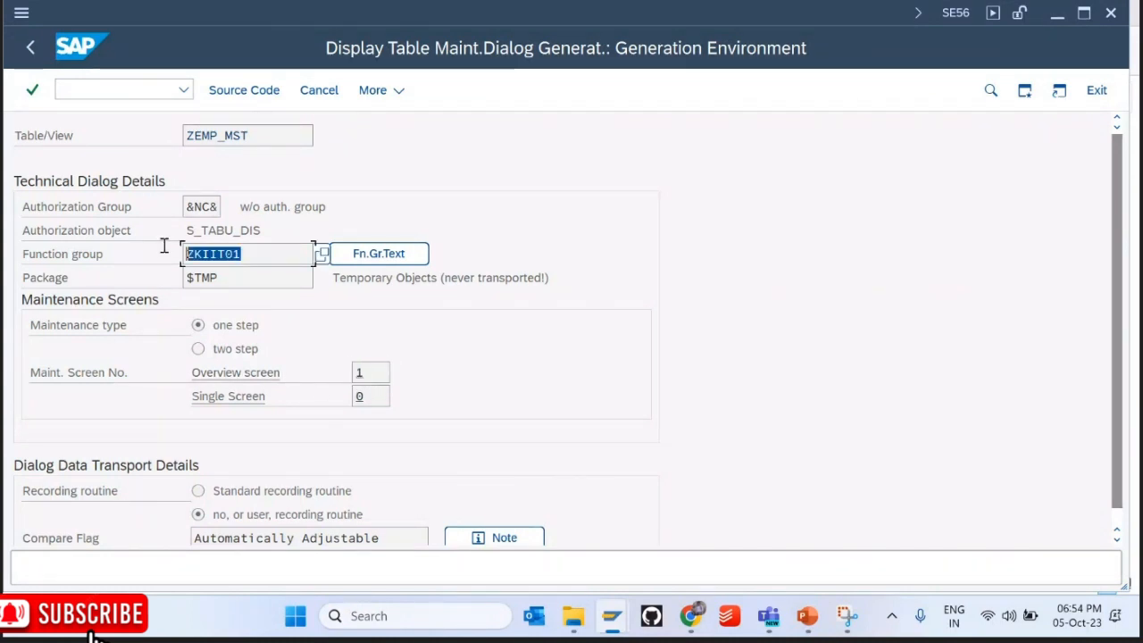
{"action": "left_click", "coordinate": [382, 364]}
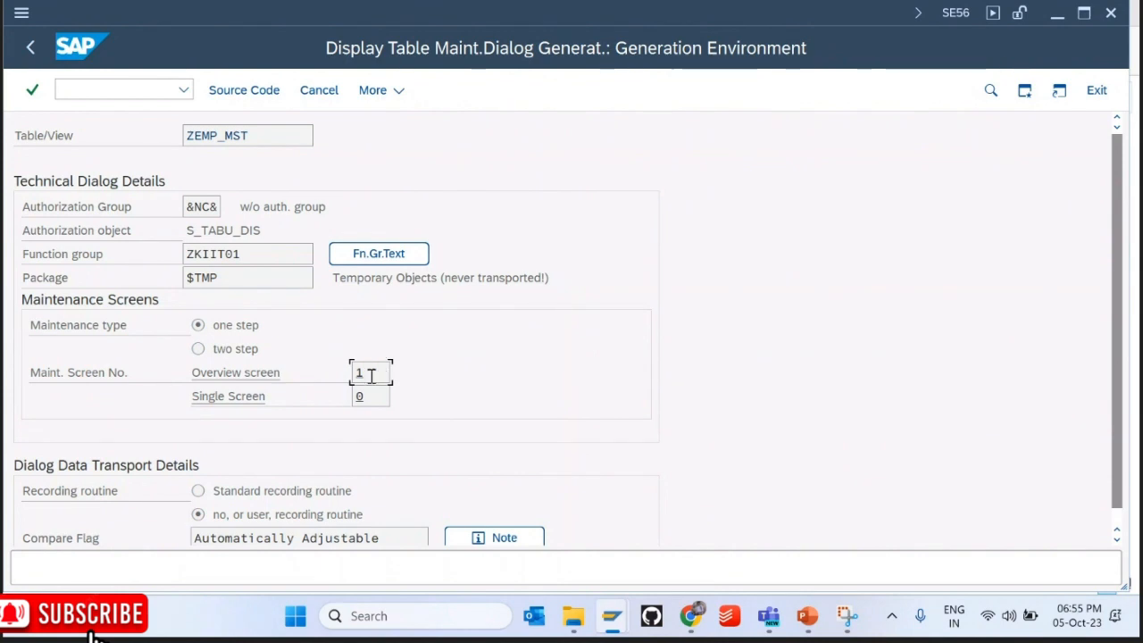
{"action": "left_click", "coordinate": [370, 375]}
{"action": "left_click", "coordinate": [30, 46]}
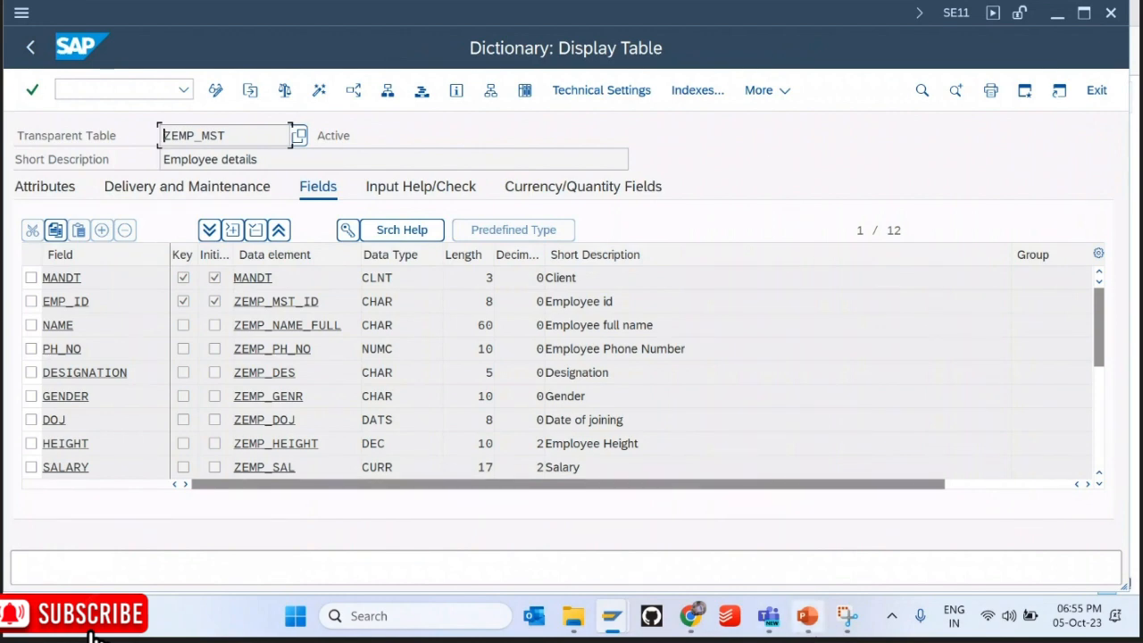
{"action": "left_click", "coordinate": [806, 616]}
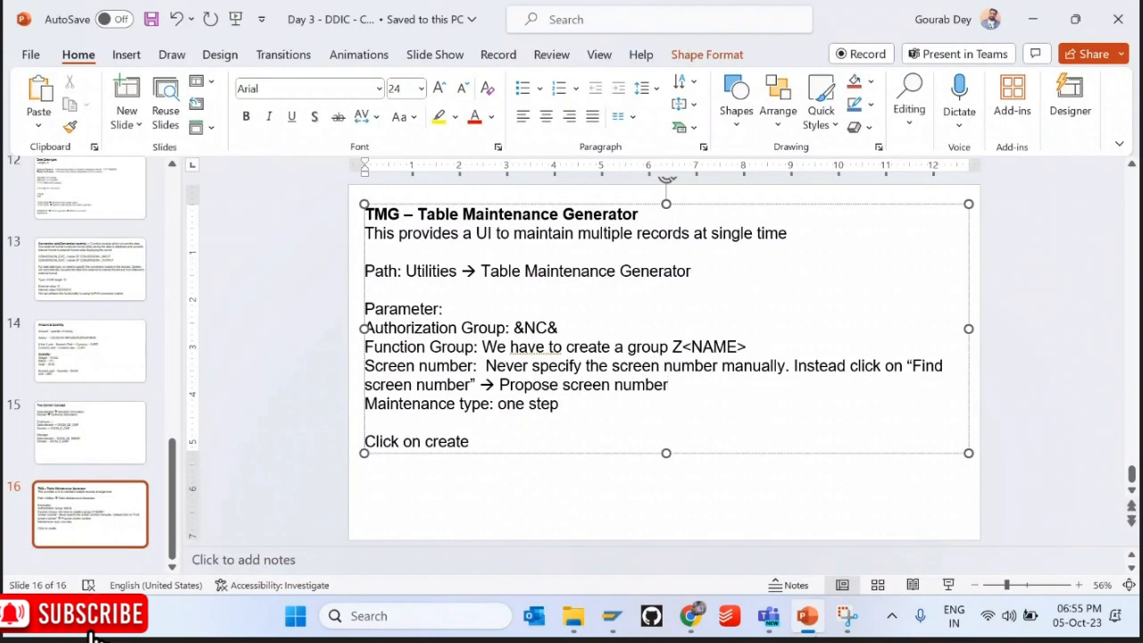